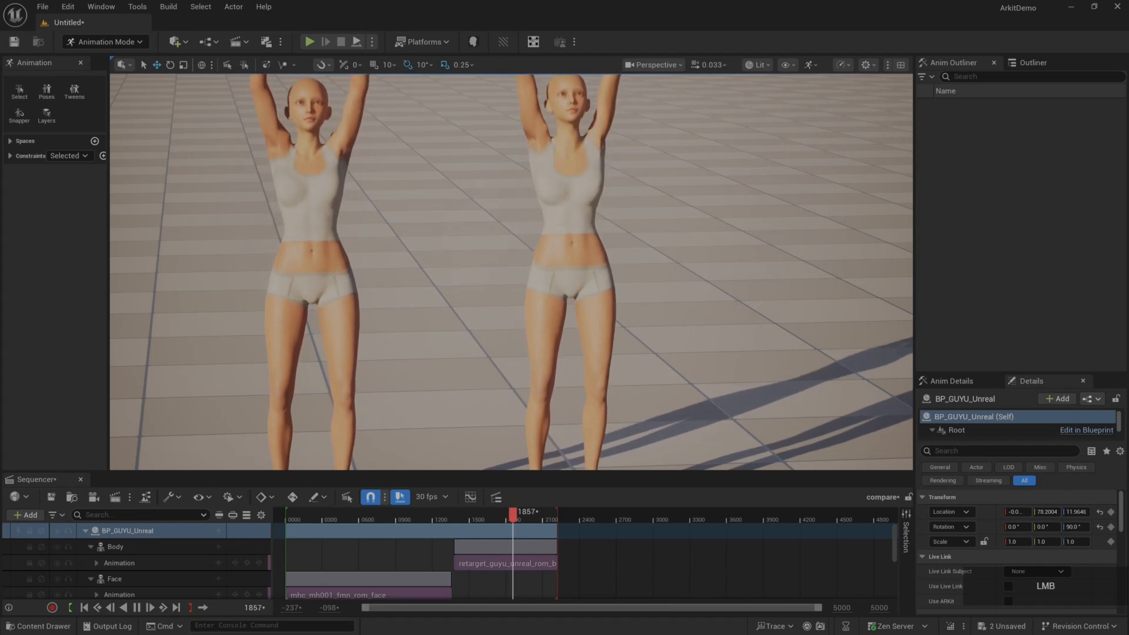
# Review the retargeted body animation on both characters in the sequence by playing and scrubbing it
pyautogui.press('s')
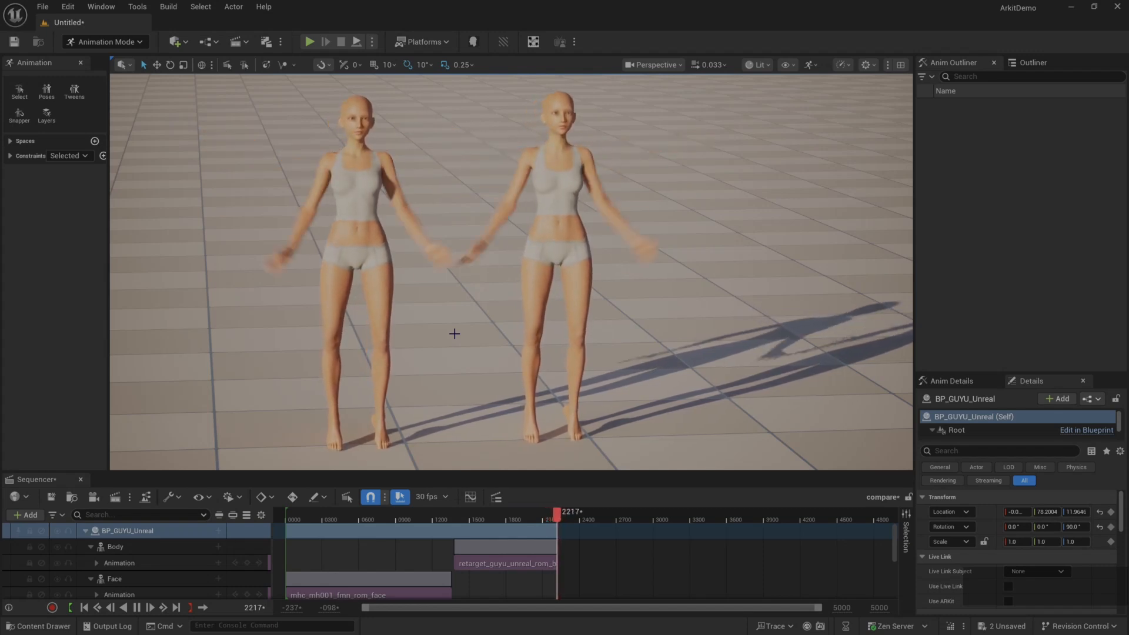
pyautogui.press('space')
pyautogui.moveTo(570, 525); pyautogui.dragTo(505, 525)
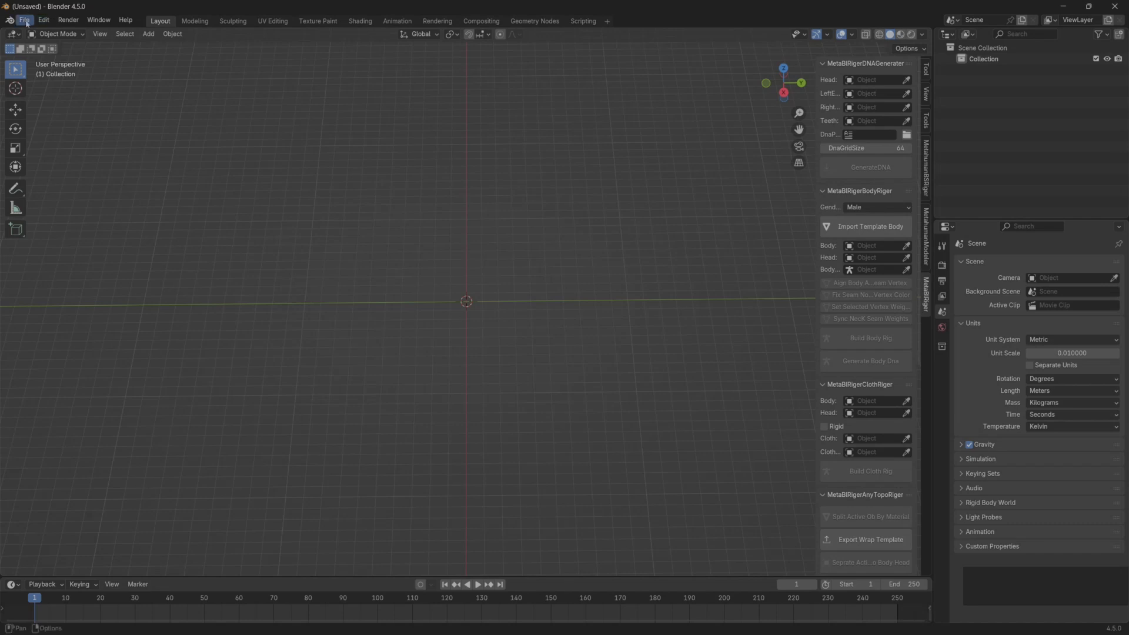
# Switch to Blender and import left_eye.obj, right_eye.obj, teeth.obj and wraped_GUYUE.obj from the Desktop's TODO\MetablrigerV2.6 folder as Wavefront OBJ
pyautogui.click(26, 21)
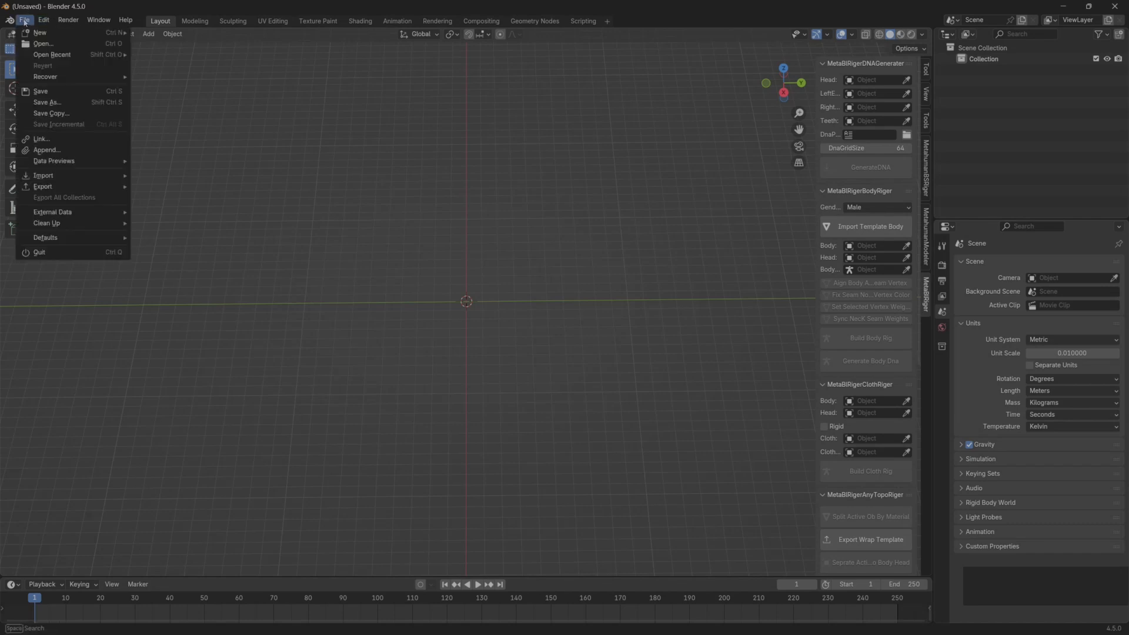
pyautogui.moveTo(80, 176)
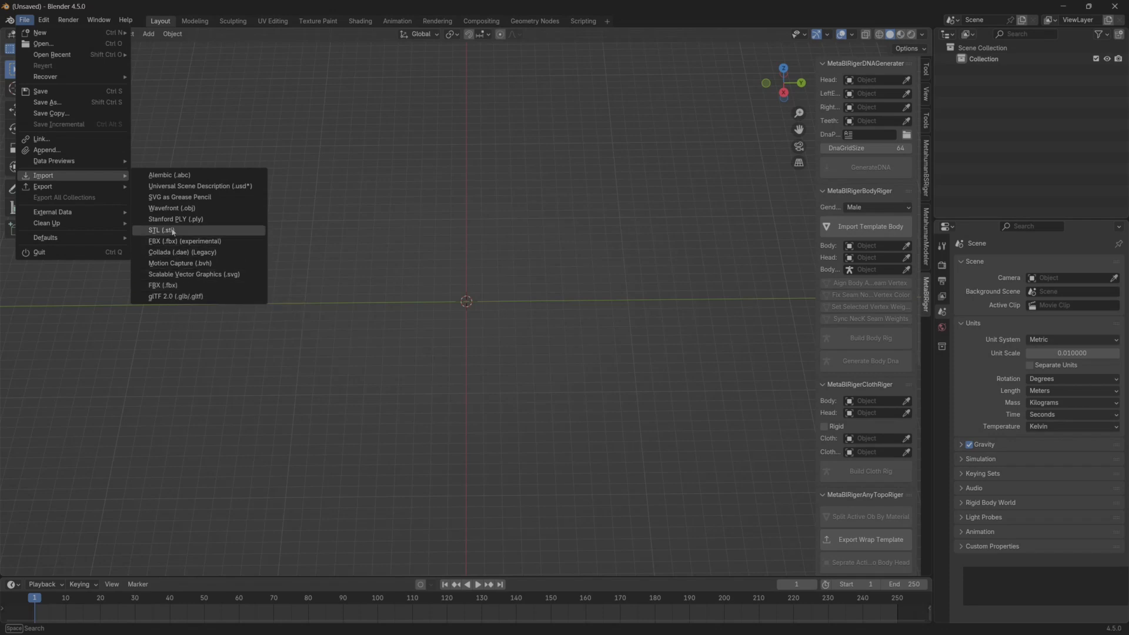
pyautogui.click(180, 209)
pyautogui.click(337, 275)
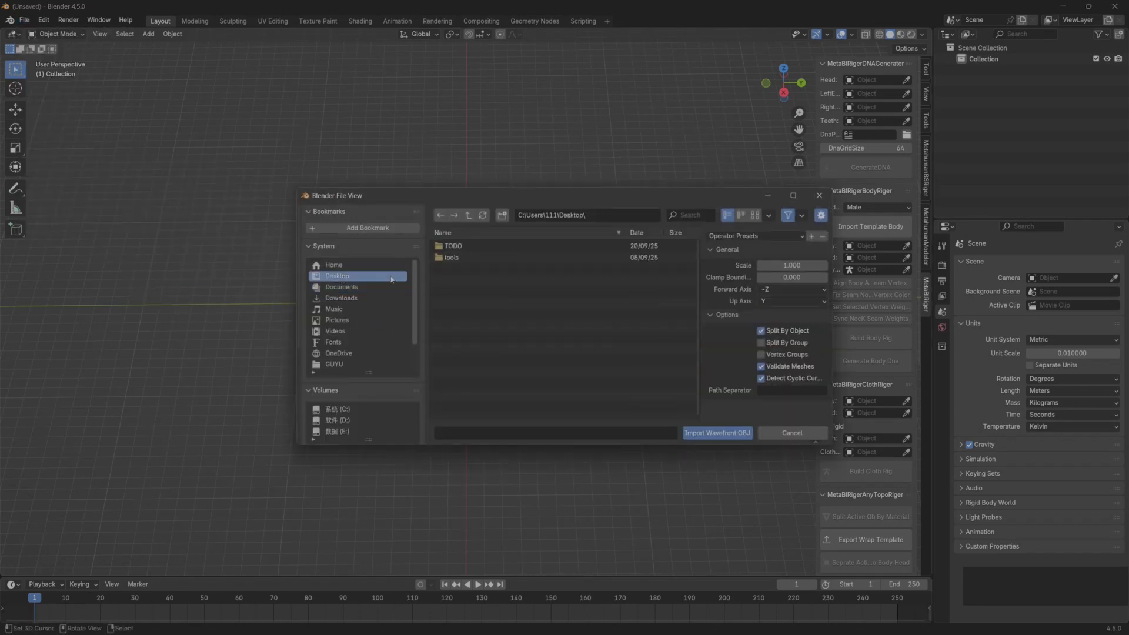
pyautogui.click(459, 246)
pyautogui.click(472, 291)
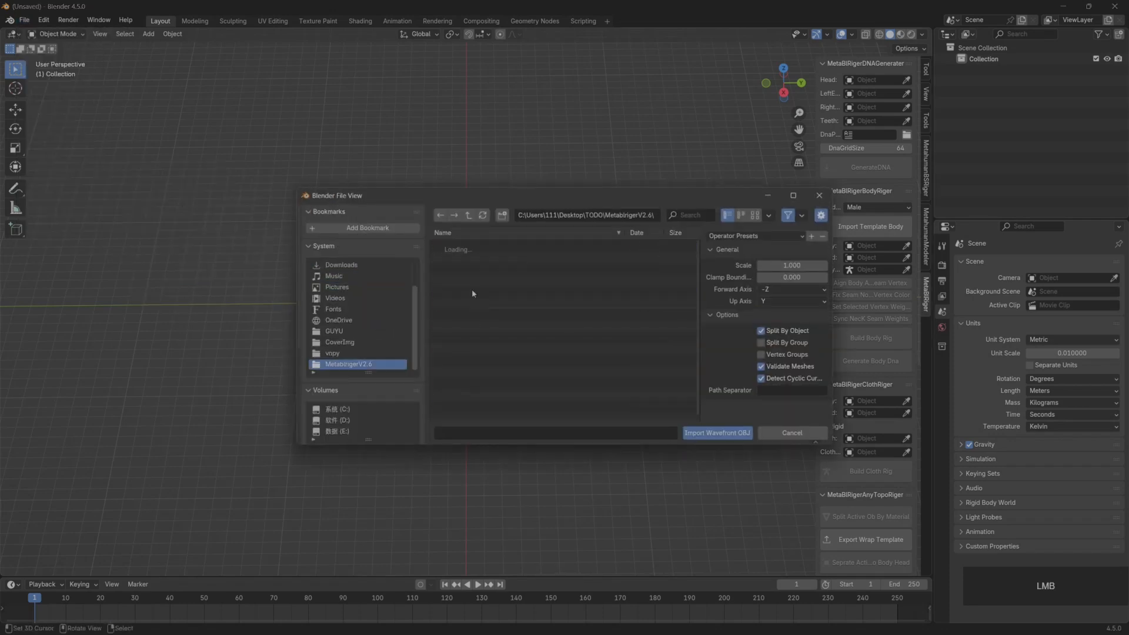
pyautogui.click(475, 281)
pyautogui.keyDown('shift'); pyautogui.click(461, 246); pyautogui.keyUp('shift')
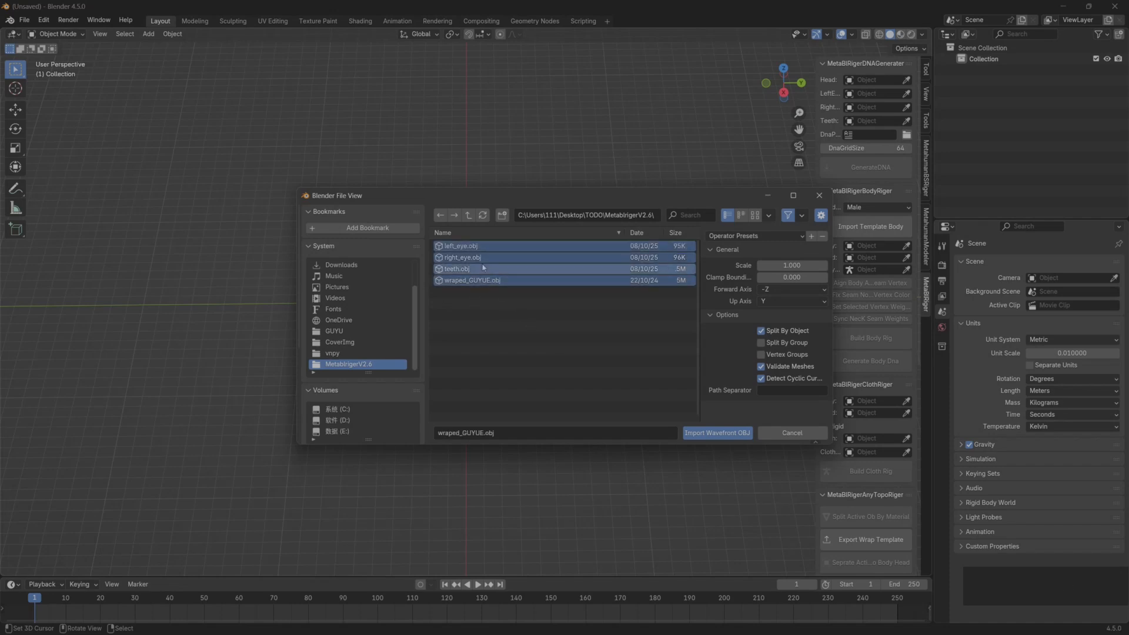
pyautogui.click(709, 437)
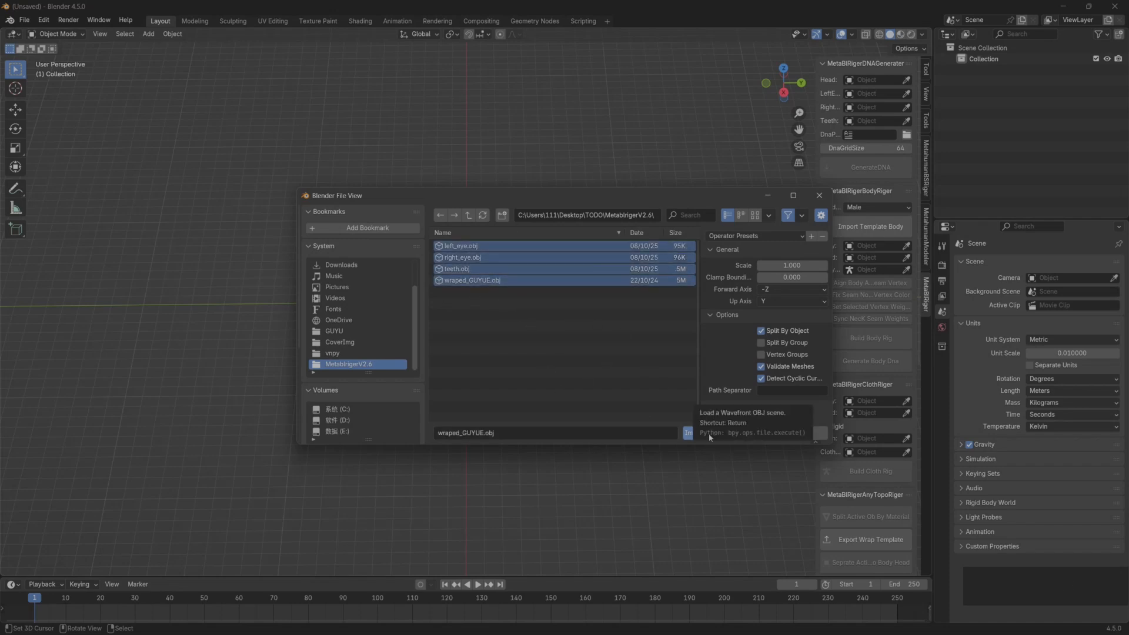
pyautogui.scroll(-6, 493, 278)
pyautogui.moveTo(493, 277); pyautogui.dragTo(538, 362, button='middle')
pyautogui.scroll(4, 538, 362)
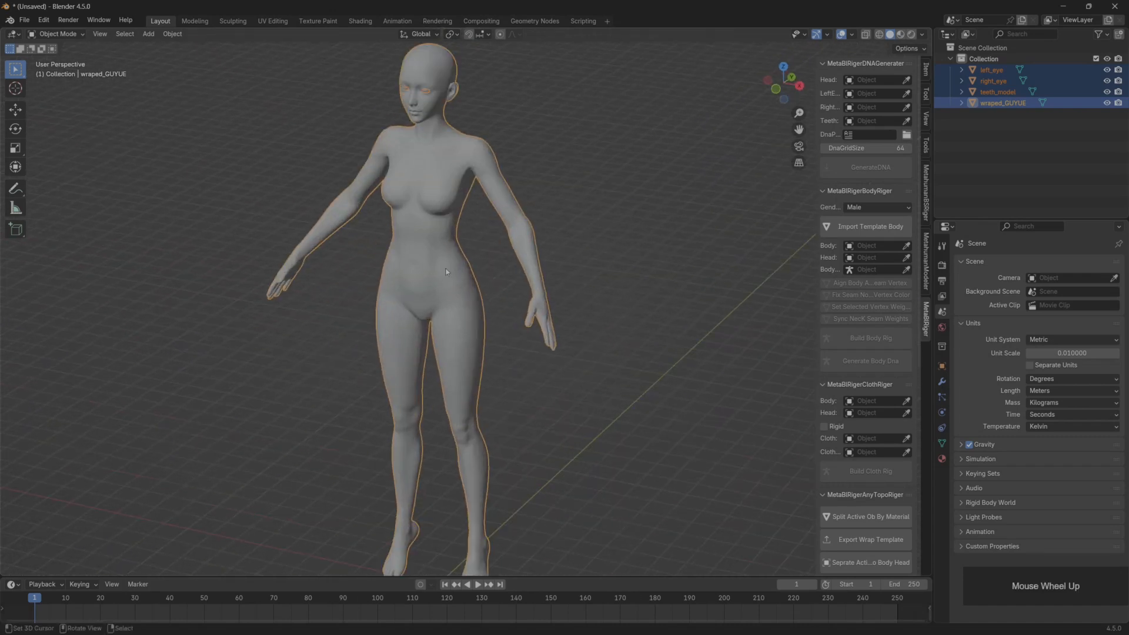
# Rename the imported full-body object to wraped_GUYU
pyautogui.doubleClick(1026, 104)
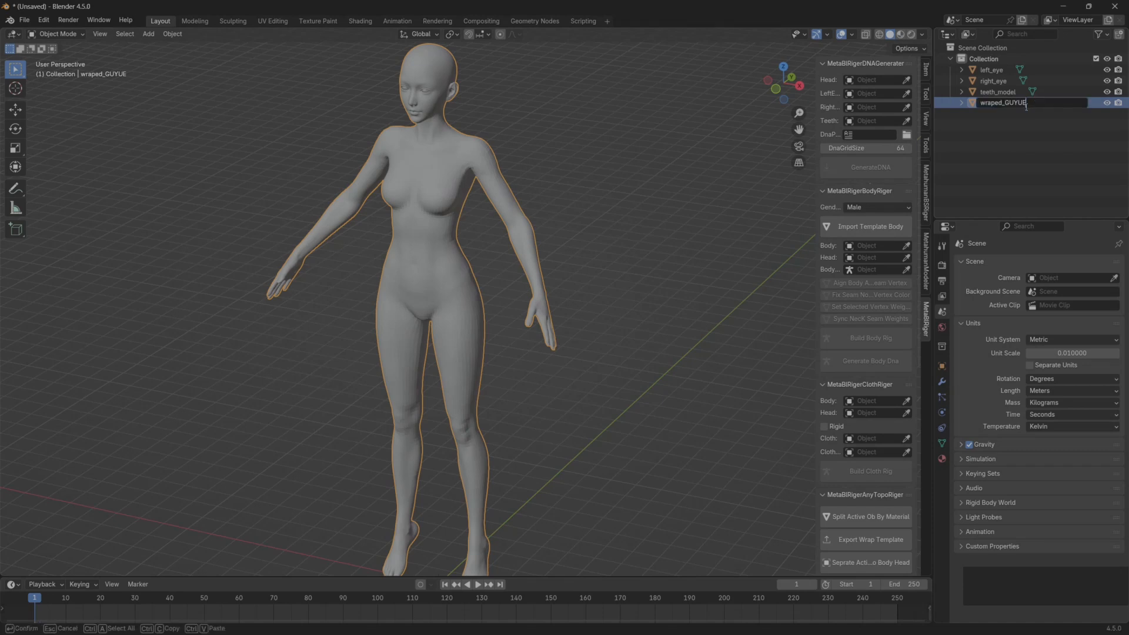
pyautogui.press('BackSpace')
pyautogui.press('Return')
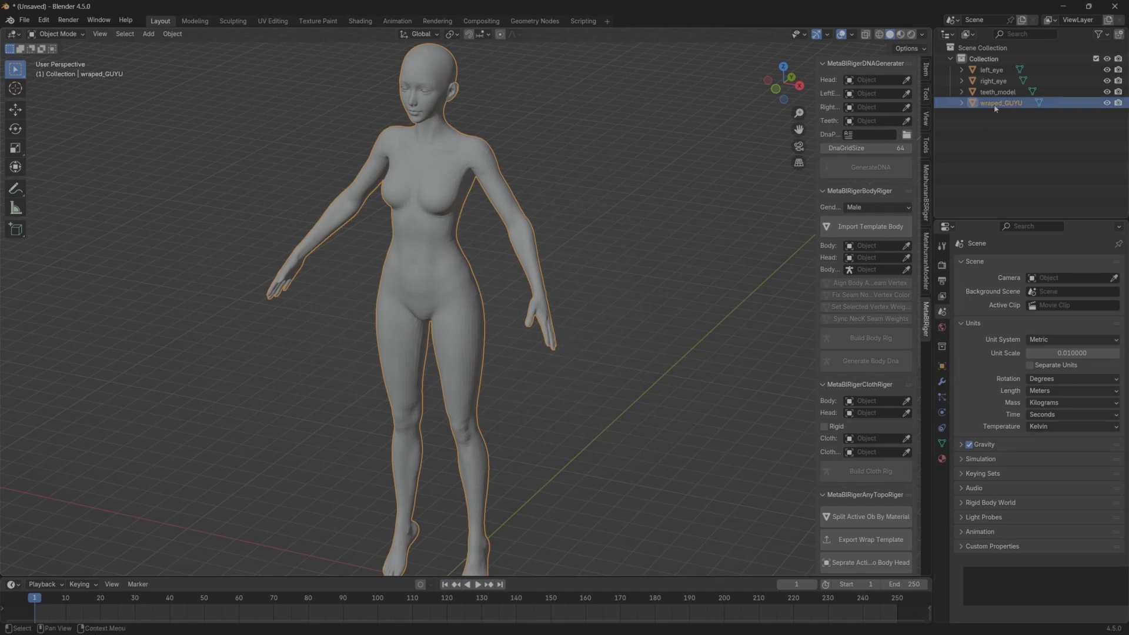
# Examine the right_eye mesh by isolating it from the head, and restore the full scene
pyautogui.moveTo(606, 235); pyautogui.dragTo(585, 397, button='middle')
pyautogui.scroll(5, 554, 242)
pyautogui.scroll(3, 585, 397)
pyautogui.keyDown('shift'); pyautogui.moveTo(451, 180); pyautogui.dragTo(522, 333, button='middle'); pyautogui.keyUp('shift')
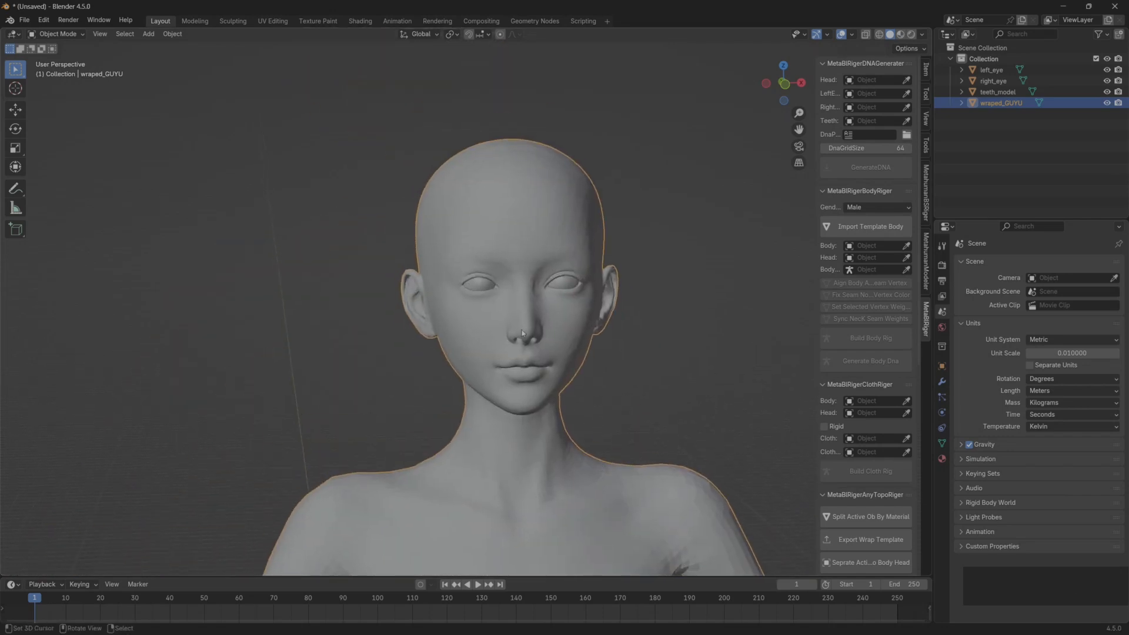
pyautogui.click(483, 292)
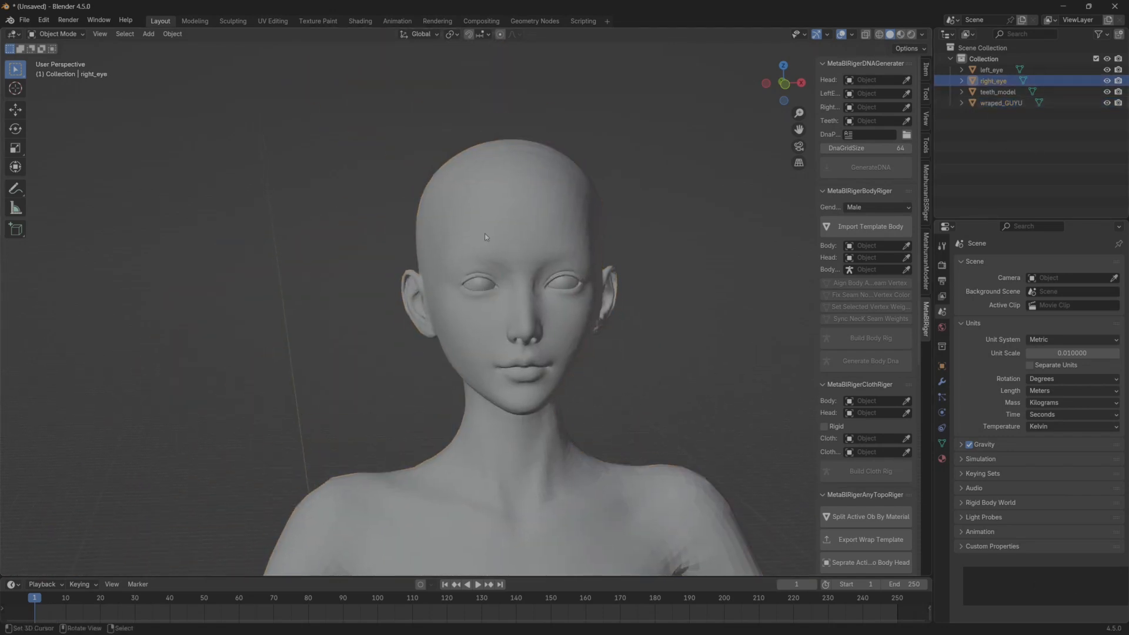
pyautogui.press('KP_Divide')
pyautogui.press('KP_Divide')
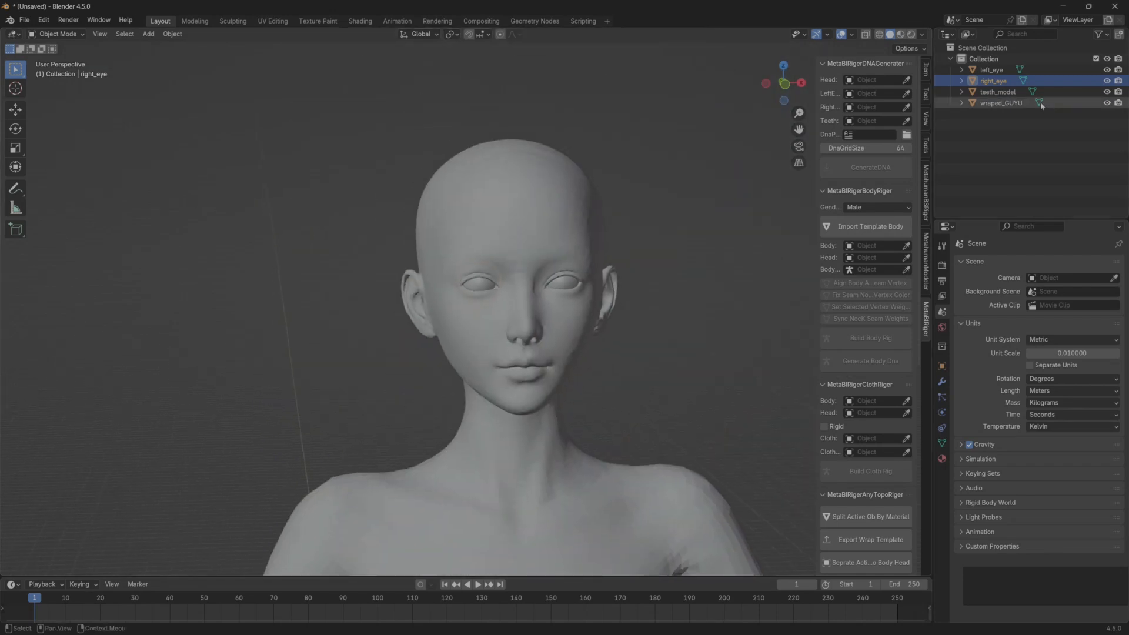
# Examine the teeth_model mesh in isolation and restore the full scene
pyautogui.click(997, 92)
pyautogui.press('KP_Divide')
pyautogui.press('KP_Divide')
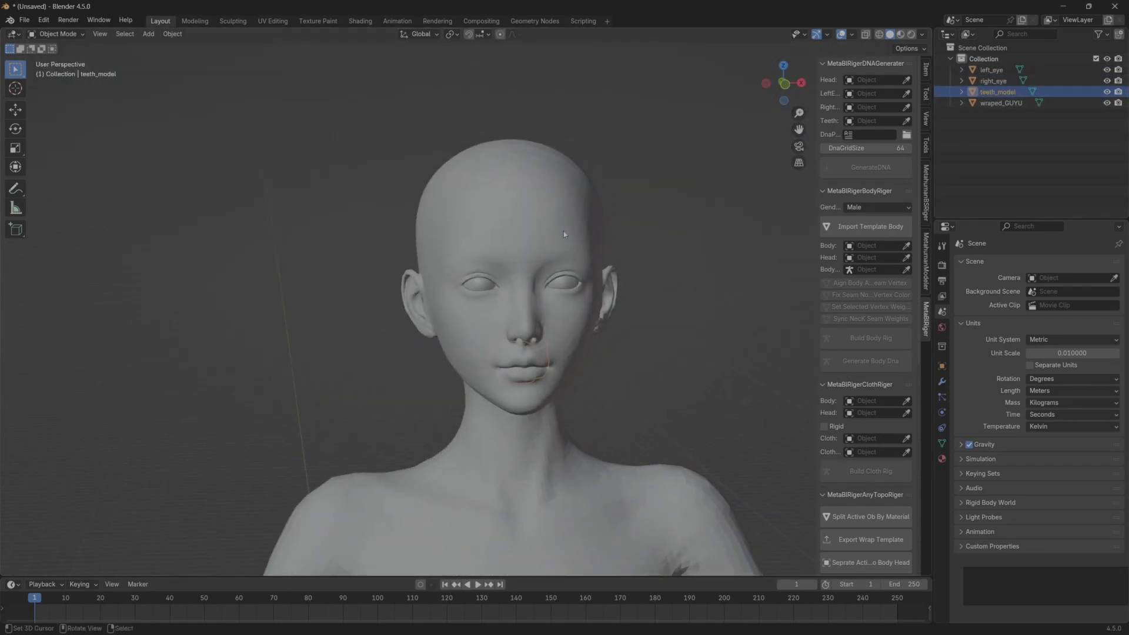
# Show the transform values of wraped_GUYU, and display its Move gizmo with the transform orientation set to Local
pyautogui.scroll(-2, 564, 231)
pyautogui.keyDown('shift'); pyautogui.moveTo(584, 320); pyautogui.dragTo(603, 249, button='middle'); pyautogui.keyUp('shift')
pyautogui.moveTo(603, 249); pyautogui.dragTo(554, 241, button='middle')
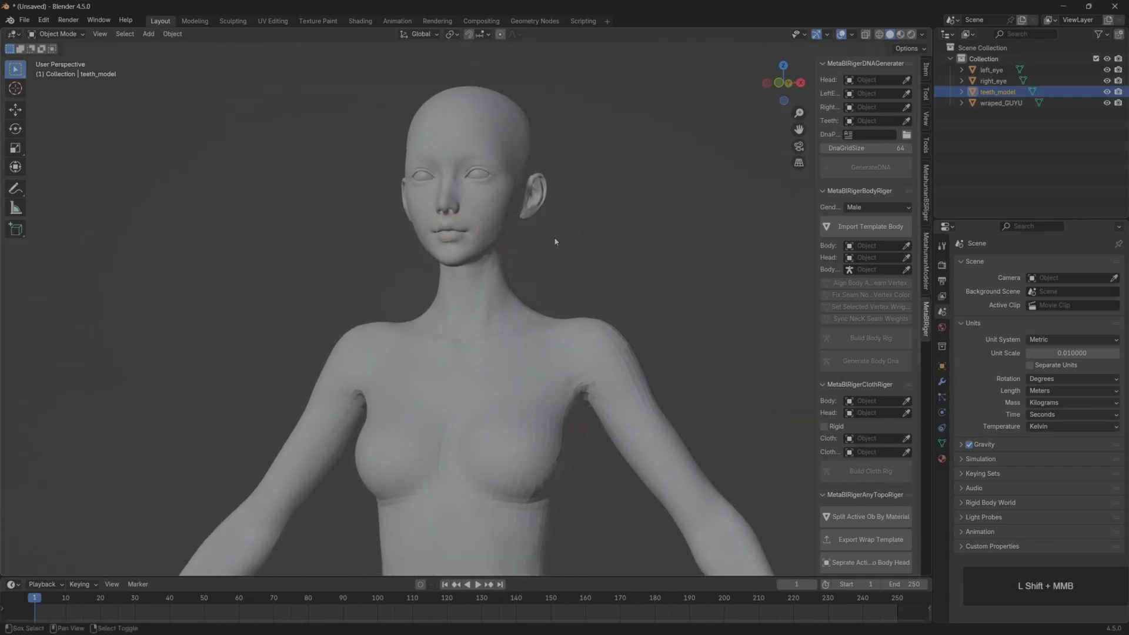
pyautogui.click(926, 70)
pyautogui.click(482, 104)
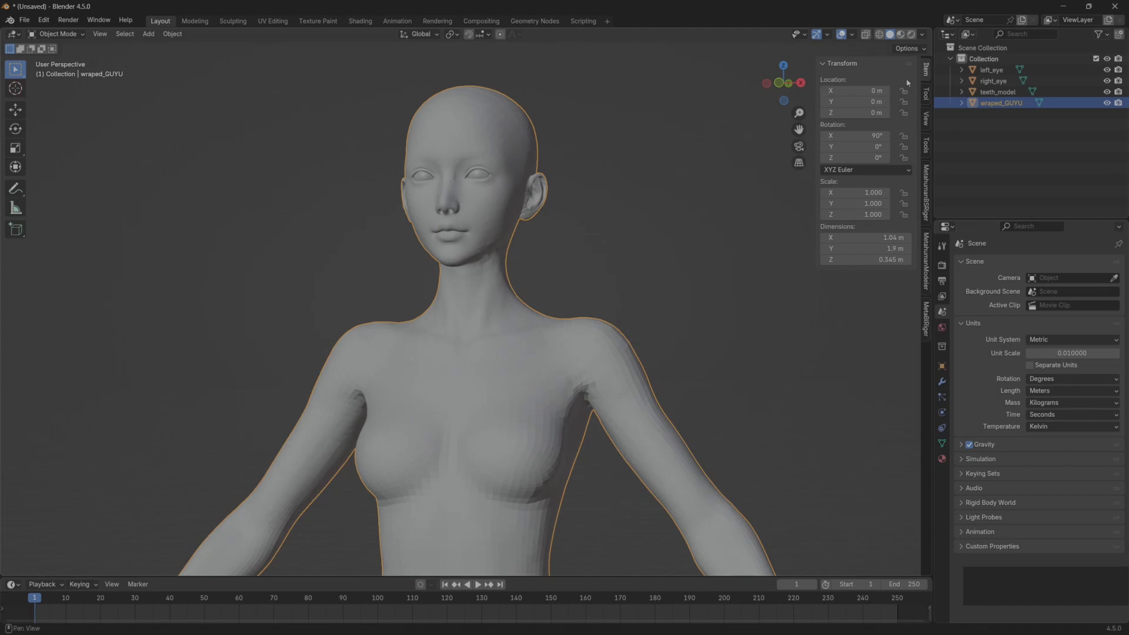
pyautogui.click(419, 34)
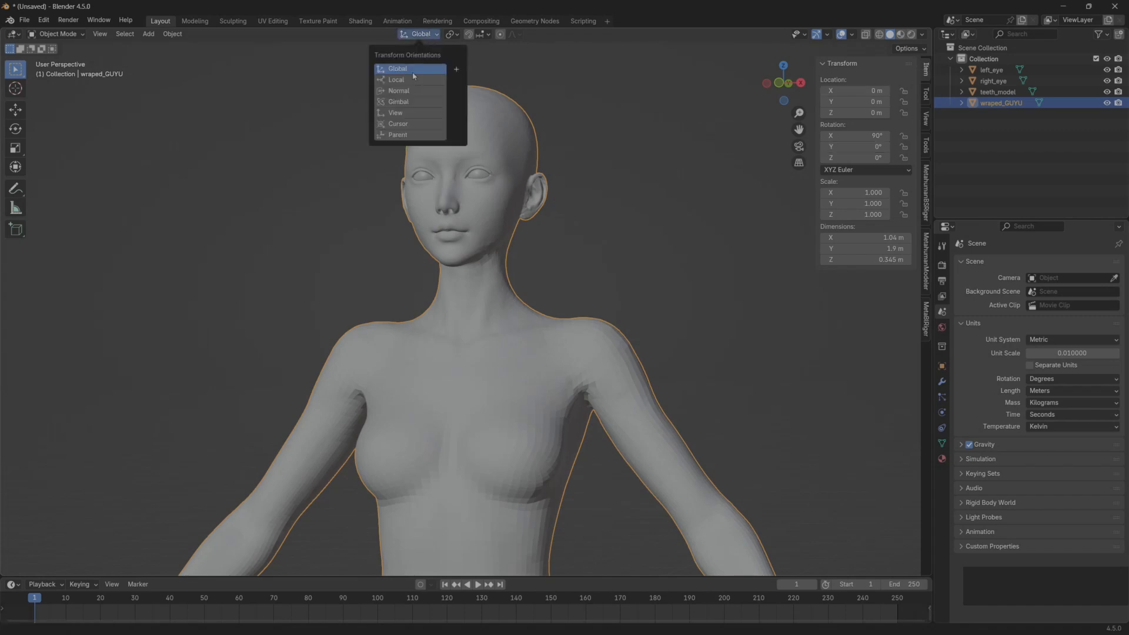
pyautogui.click(396, 82)
pyautogui.click(15, 109)
pyautogui.scroll(-6, 310, 245)
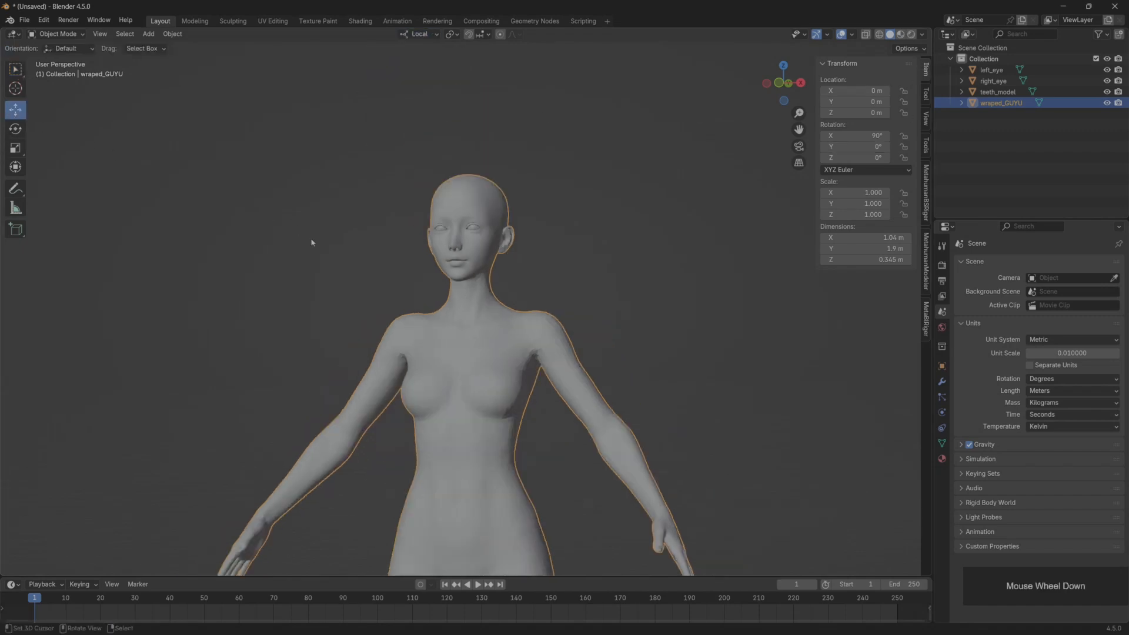
pyautogui.keyDown('shift'); pyautogui.moveTo(309, 245); pyautogui.dragTo(334, 300, button='middle'); pyautogui.keyUp('shift')
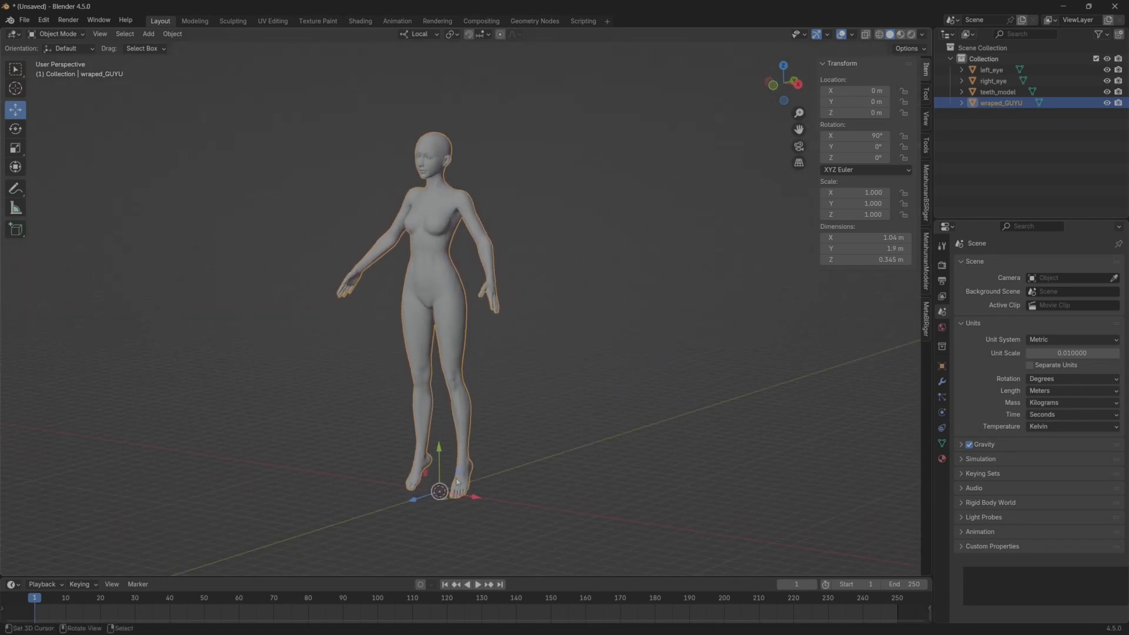
pyautogui.moveTo(441, 459); pyautogui.dragTo(431, 485, button='middle')
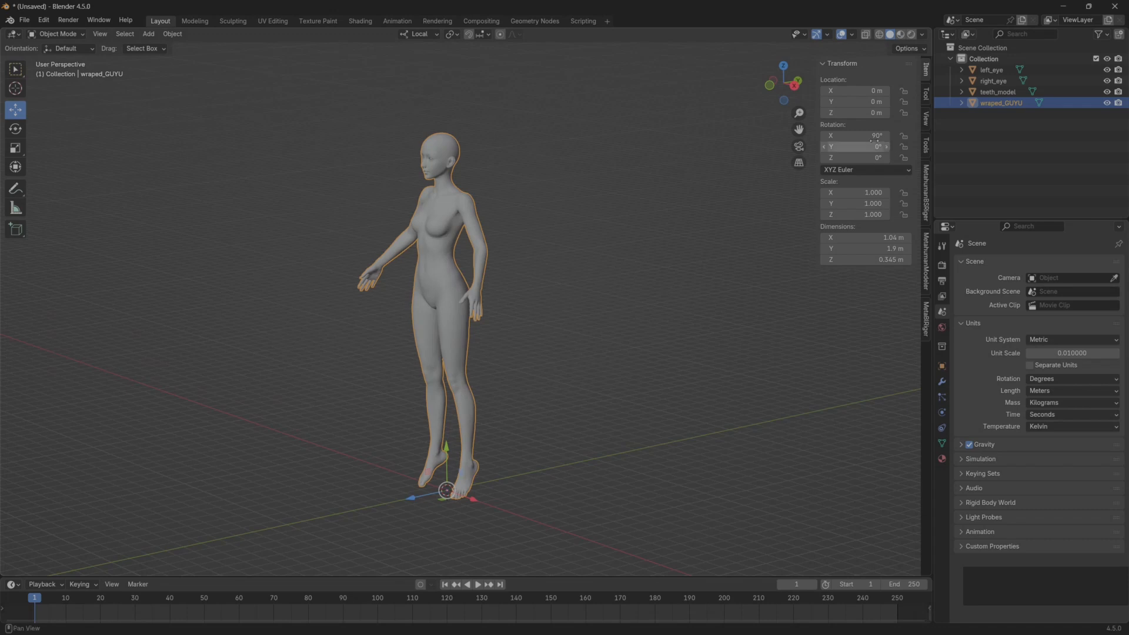
# Check the location, rotation and scale values of teeth_model, right_eye and left_eye
pyautogui.click(994, 94)
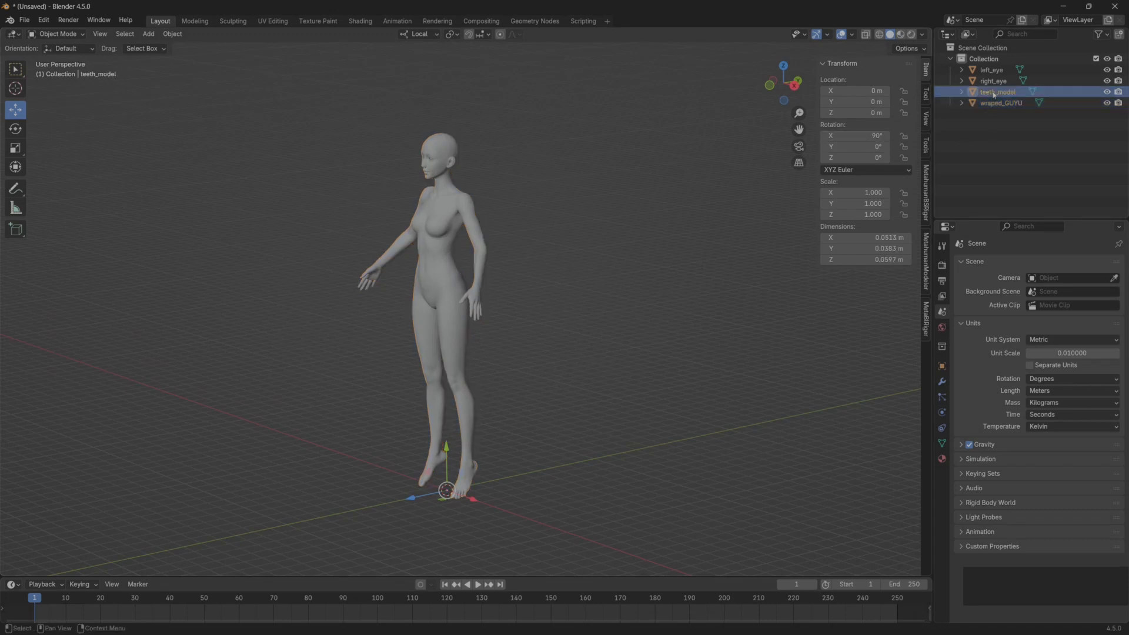
pyautogui.click(992, 83)
pyautogui.click(989, 73)
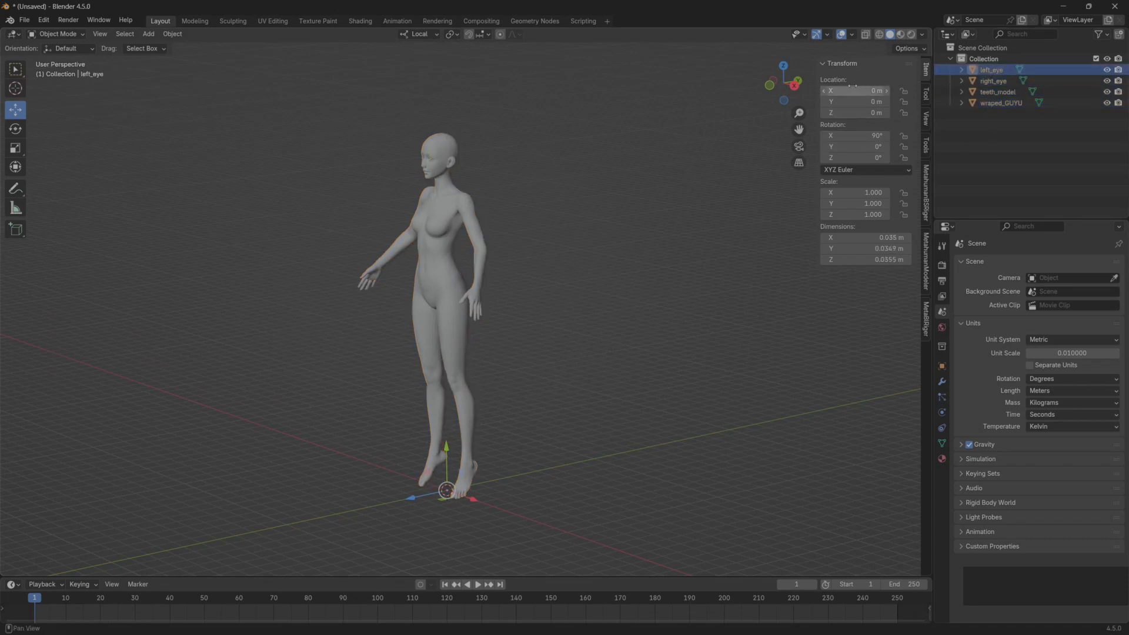
pyautogui.moveTo(387, 313); pyautogui.dragTo(439, 323, button='middle')
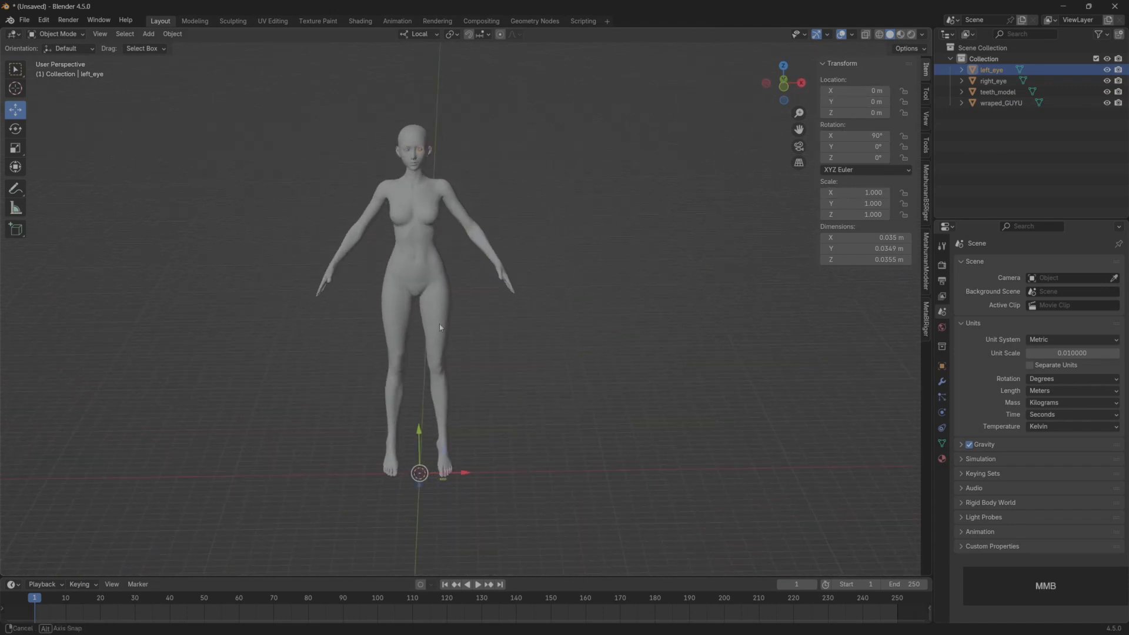
pyautogui.scroll(5, 435, 308)
# Select wraped_GUYU and examine its mesh data and material slots
pyautogui.rightClick(410, 254)
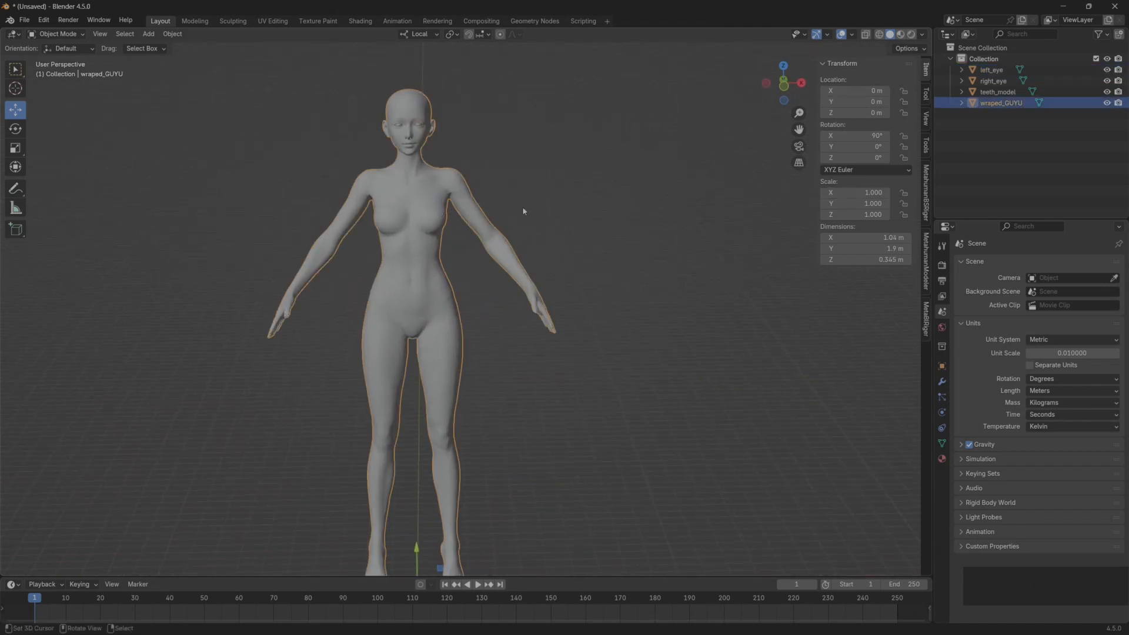
pyautogui.click(942, 442)
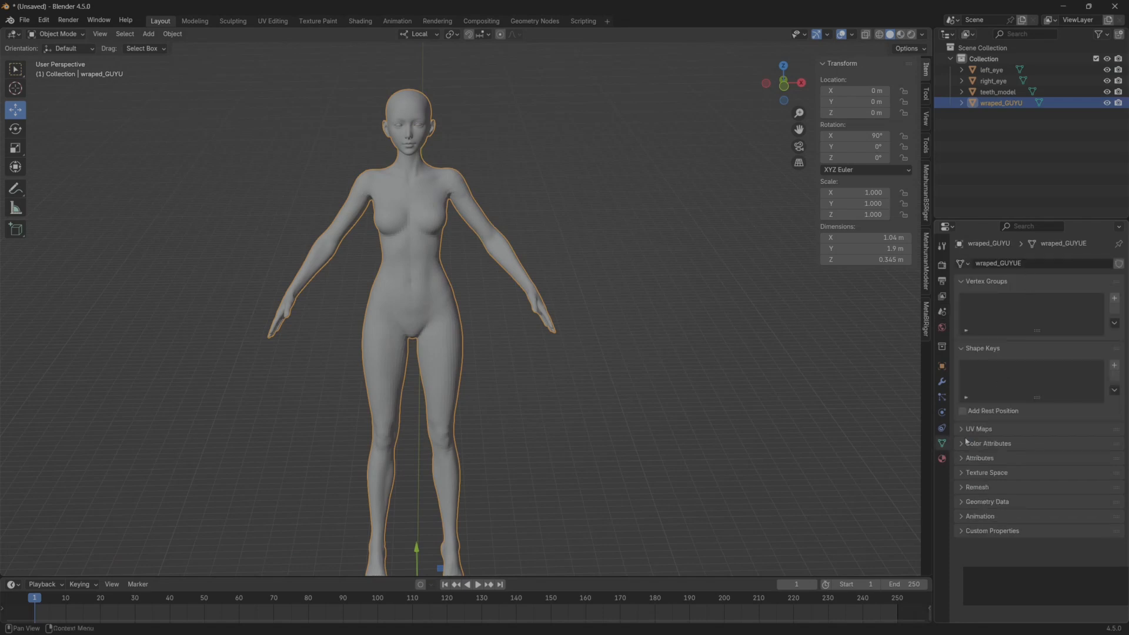
pyautogui.click(941, 459)
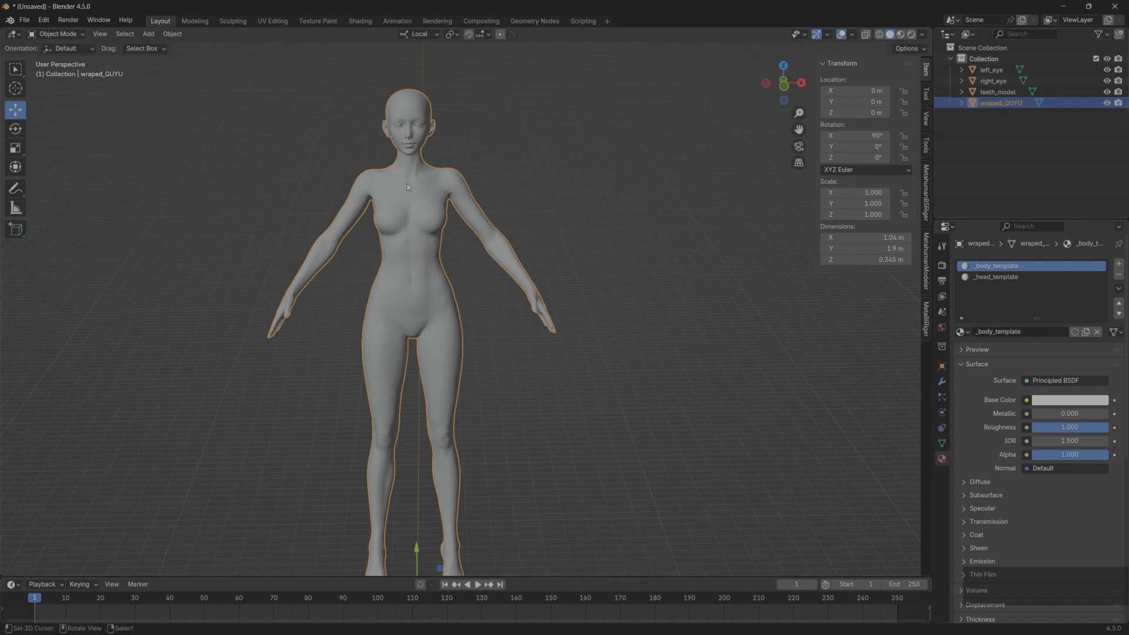
# Separate wraped_GUYU into body and head objects with MetaBlRiger's Seprate Active Object To Body Head command
pyautogui.click(926, 320)
pyautogui.scroll(-7, 837, 441)
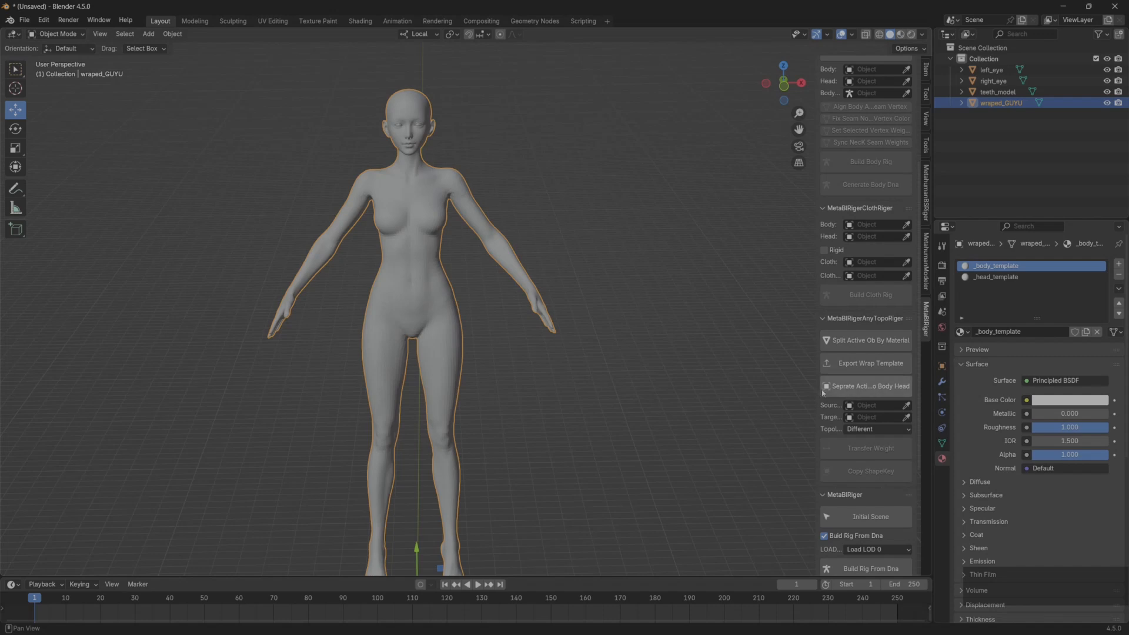
pyautogui.moveTo(819, 391); pyautogui.dragTo(742, 391)
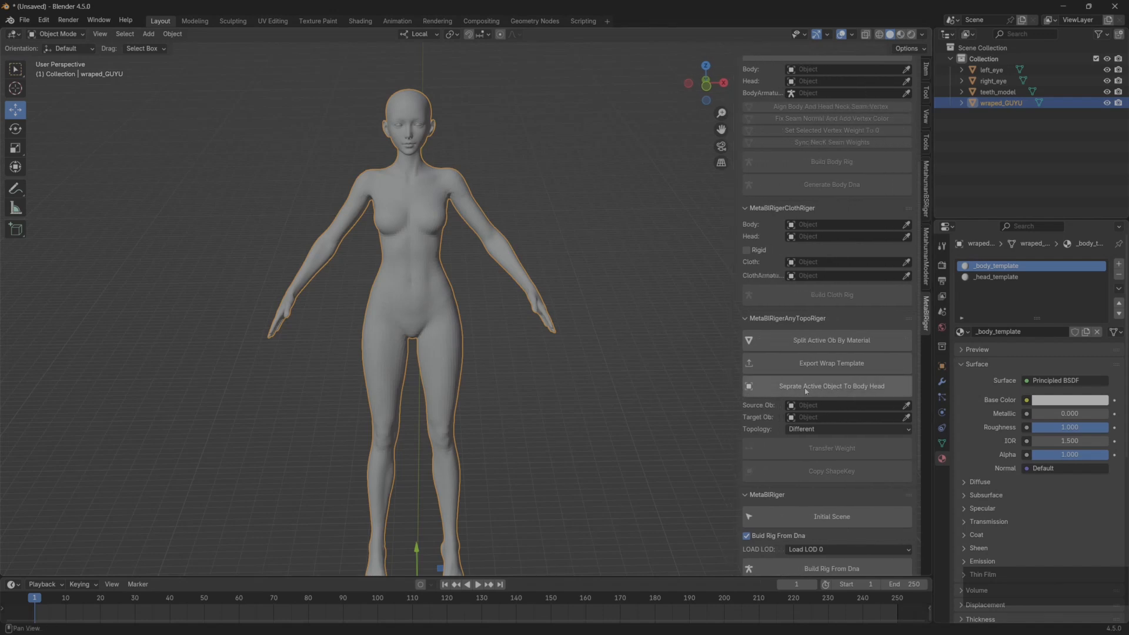
pyautogui.click(865, 389)
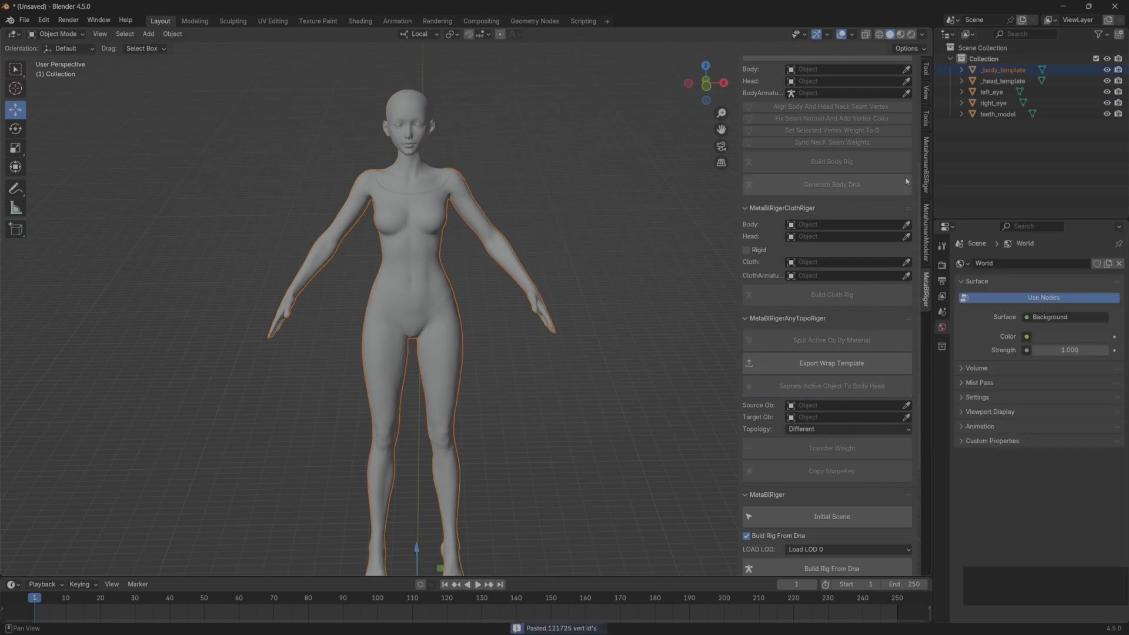
# Inspect the separated _head_template and _body_template meshes and the seam between them
pyautogui.click(1002, 81)
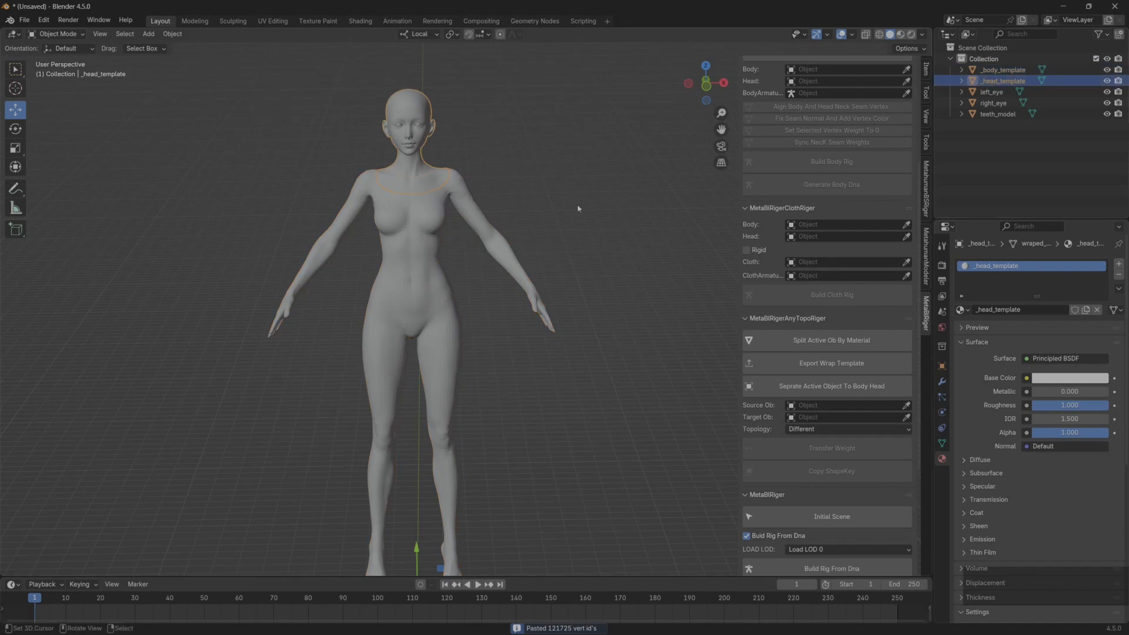
pyautogui.click(1003, 70)
pyautogui.scroll(2, 518, 237)
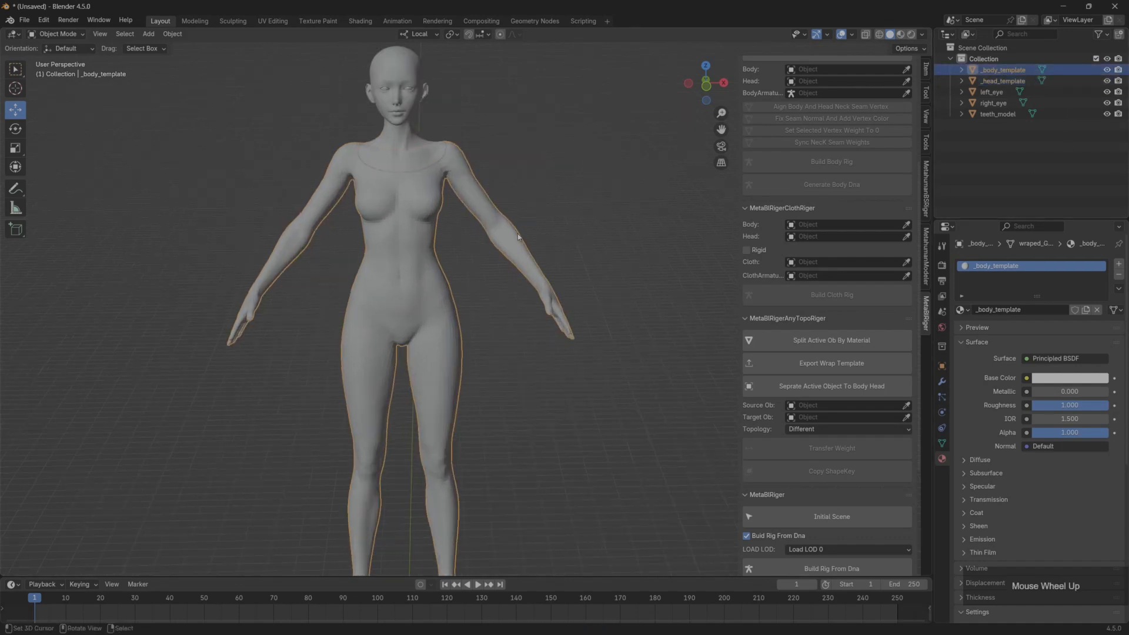
pyautogui.scroll(5, 518, 237)
pyautogui.click(560, 252)
pyautogui.moveTo(521, 315); pyautogui.dragTo(570, 290, button='middle')
pyautogui.scroll(4, 570, 291)
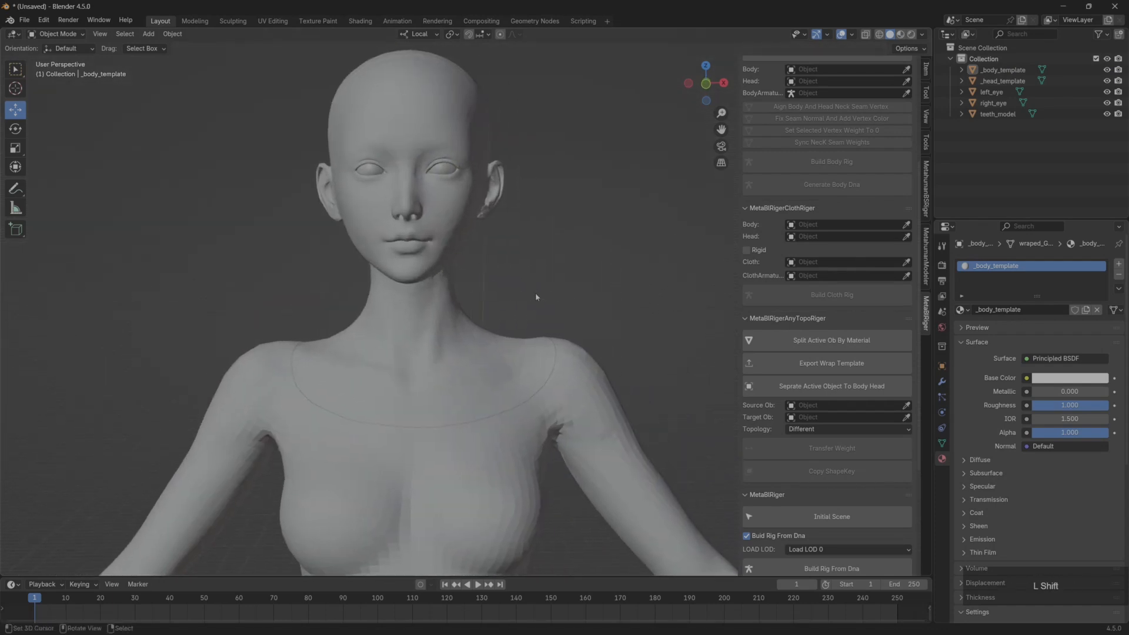
# Assign _head_template as the Head object in the MetaBlRigerDNAGenerater settings
pyautogui.scroll(6, 865, 286)
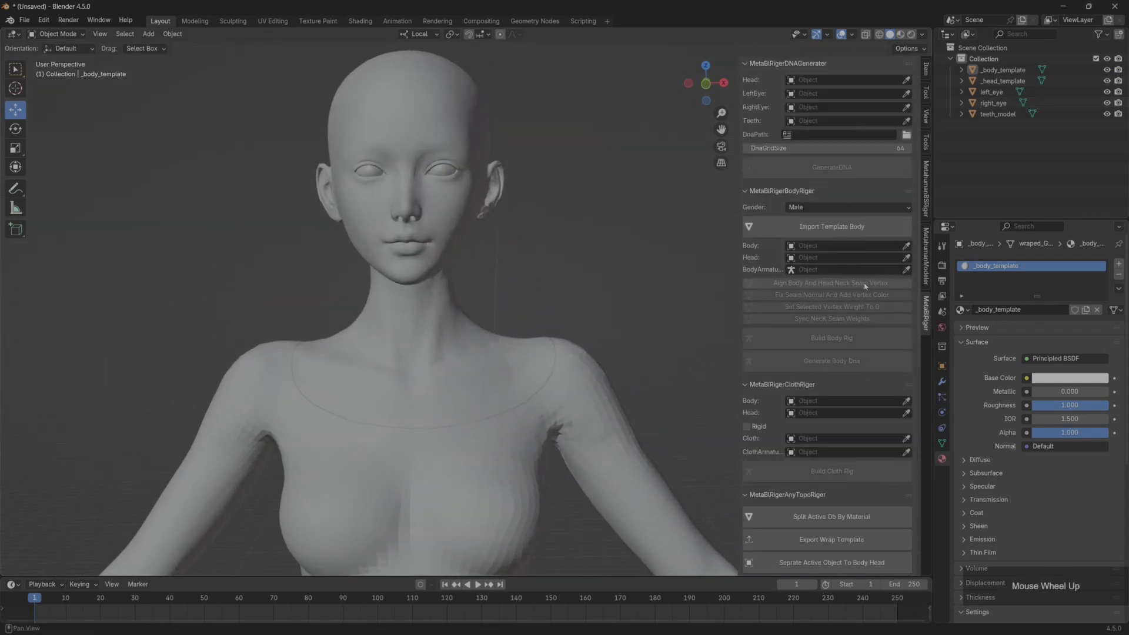
pyautogui.click(907, 81)
pyautogui.click(1002, 81)
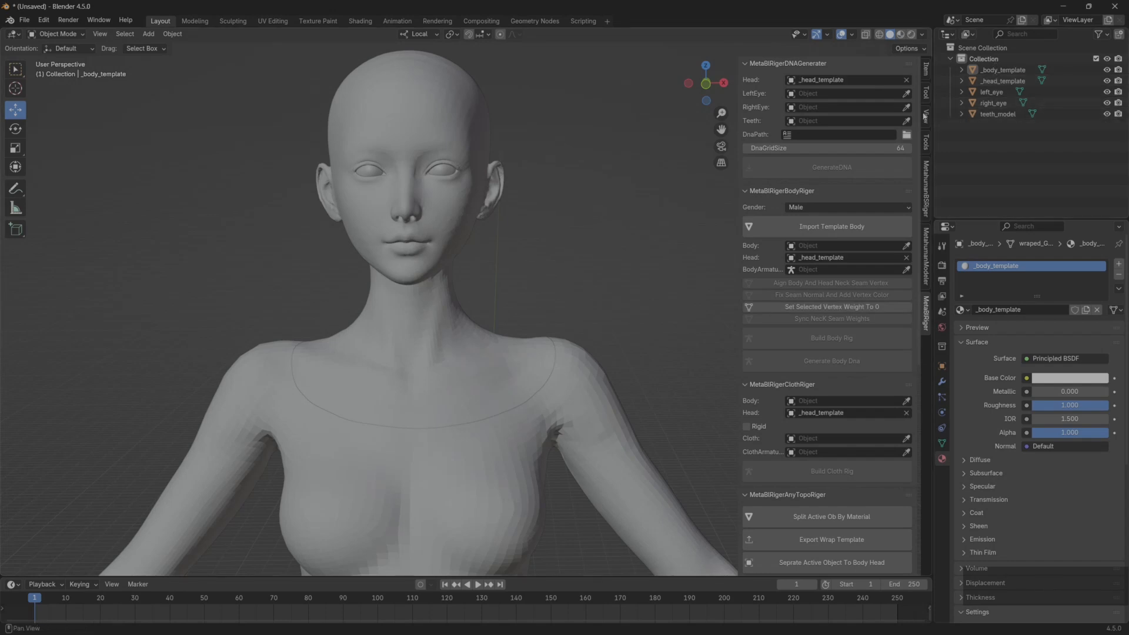
# Assign left_eye as LeftEye, right_eye as RightEye and teeth_model as Teeth in the MetaBlRigerDNAGenerator settings
pyautogui.click(906, 94)
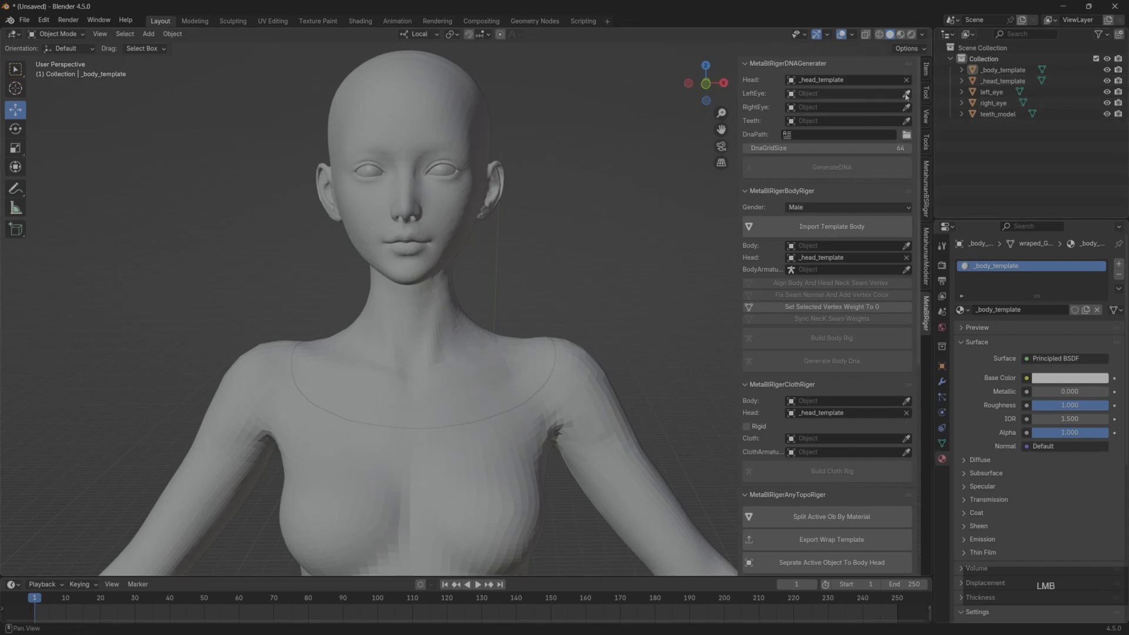
pyautogui.click(998, 89)
pyautogui.click(906, 107)
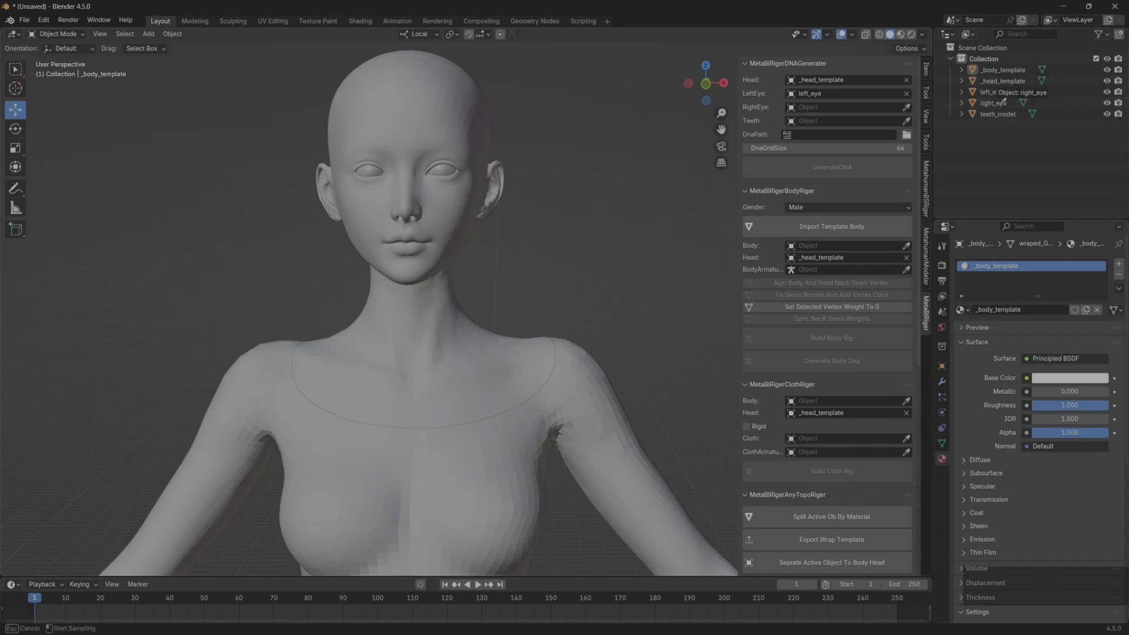
pyautogui.click(997, 103)
pyautogui.click(907, 121)
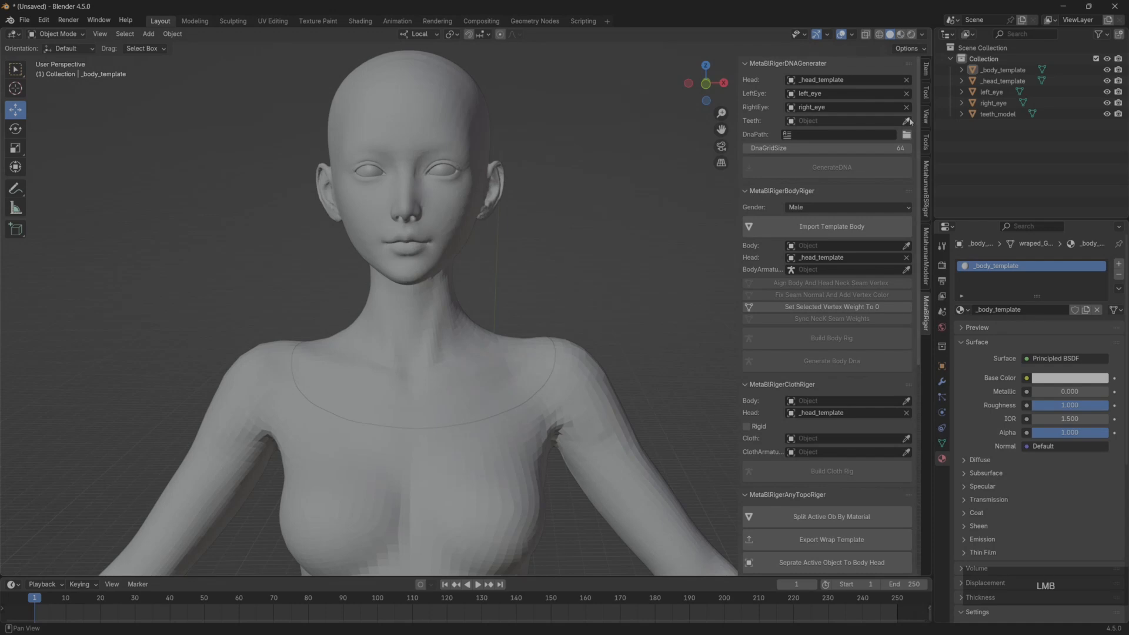
pyautogui.click(998, 114)
# Set the output DnaPath to head.dna in the Desktop\TODO\MetablrigerV2.6 folder
pyautogui.click(906, 135)
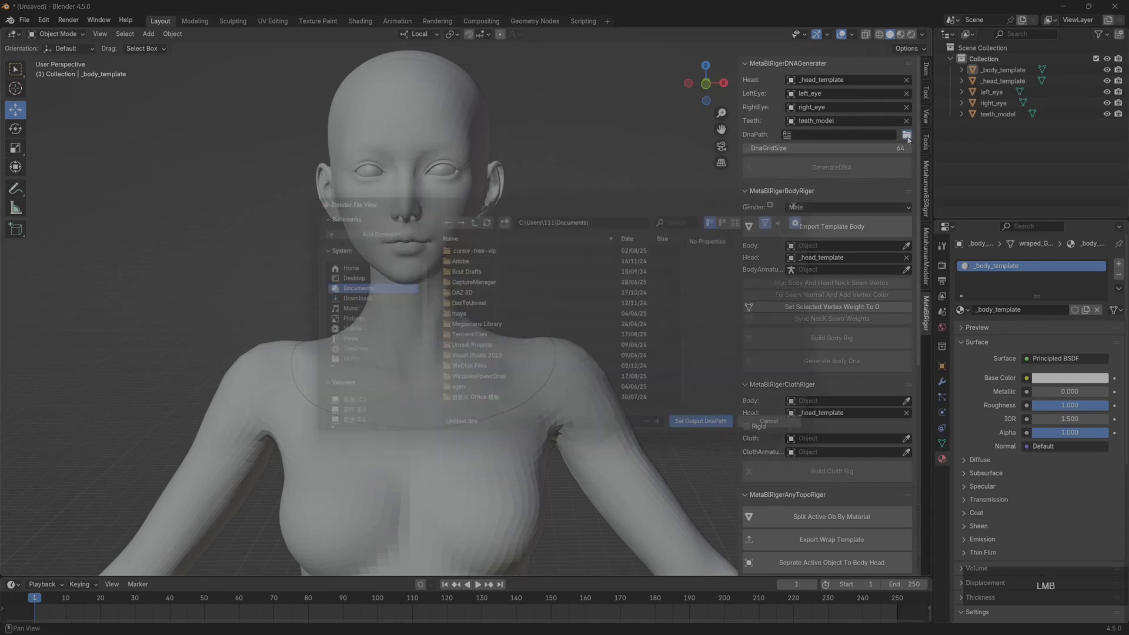
pyautogui.click(336, 276)
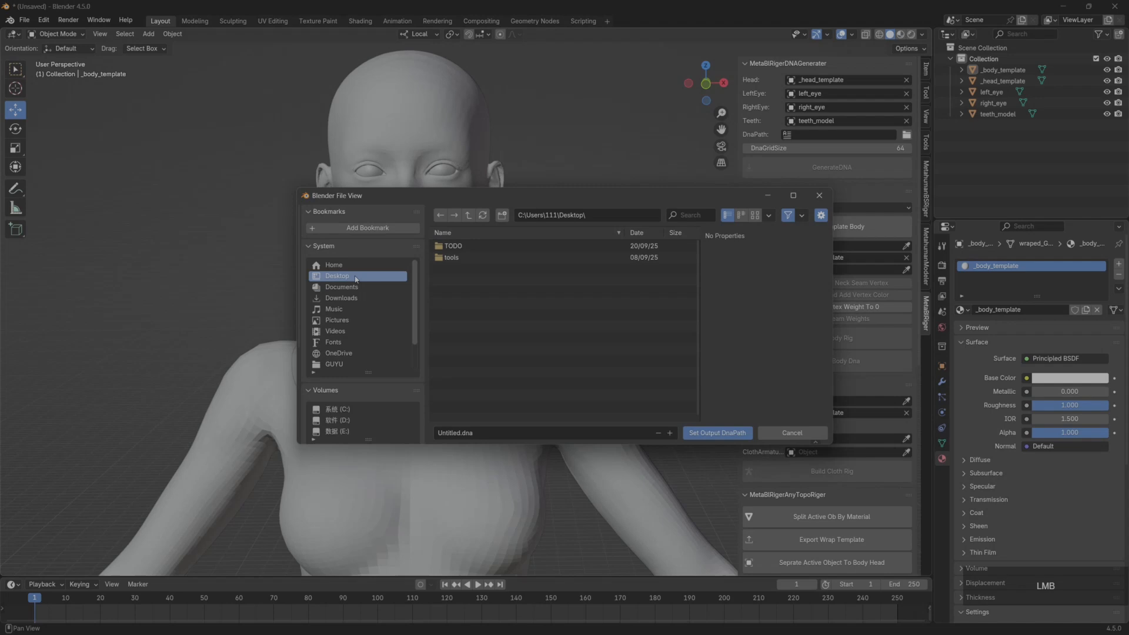
pyautogui.click(453, 248)
pyautogui.doubleClick(453, 247)
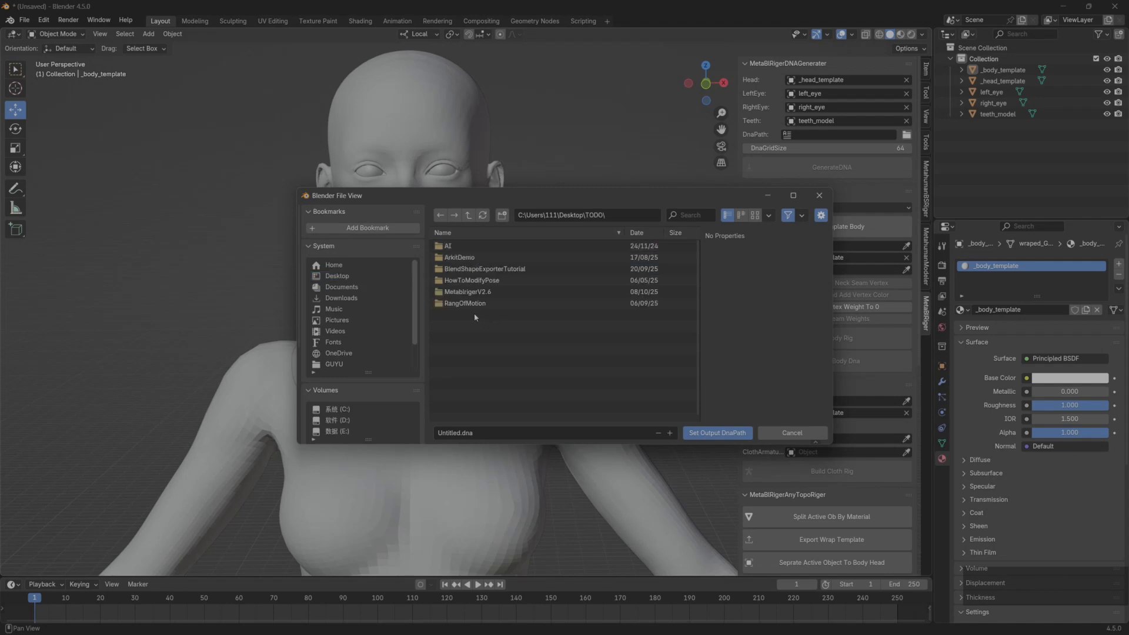
pyautogui.doubleClick(471, 293)
pyautogui.click(455, 433)
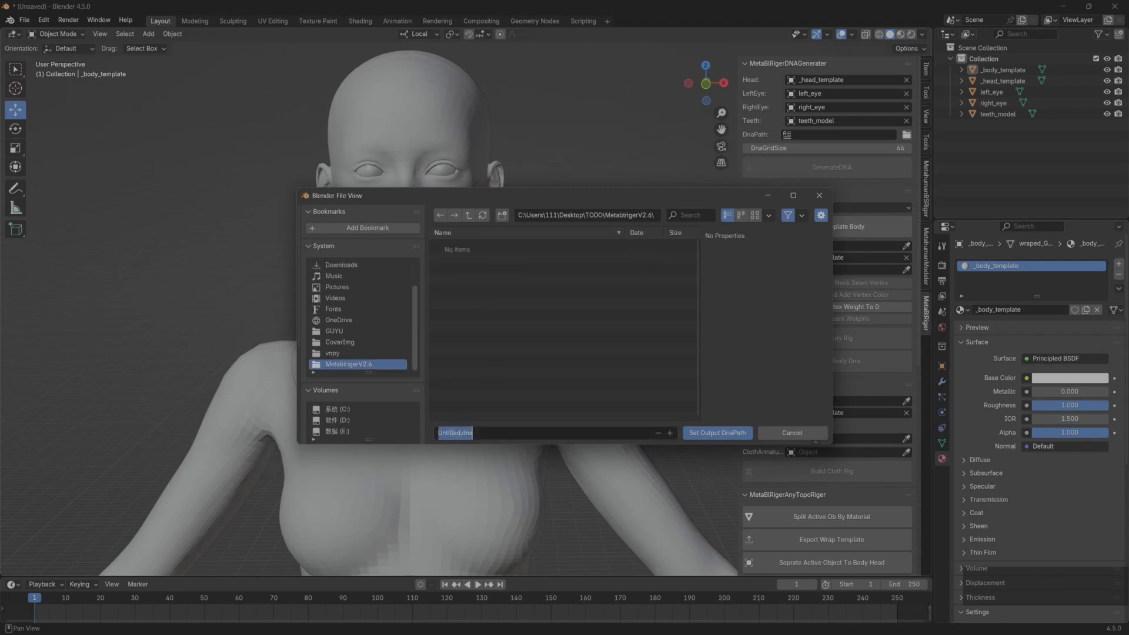
pyautogui.moveTo(460, 433); pyautogui.dragTo(420, 428)
pyautogui.write('head')
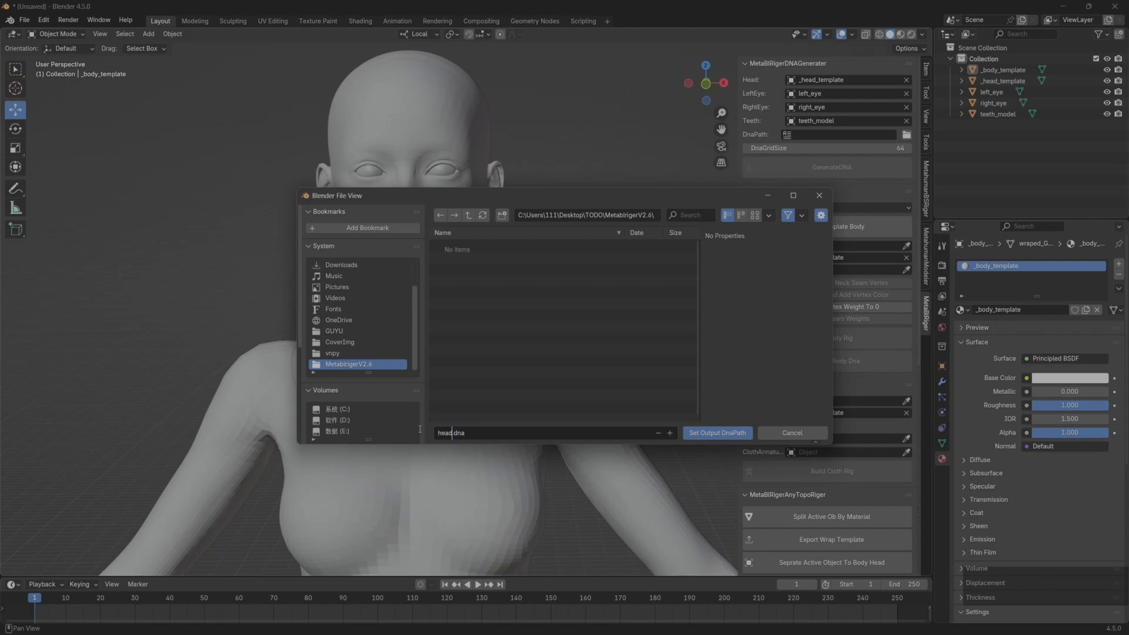
pyautogui.click(712, 434)
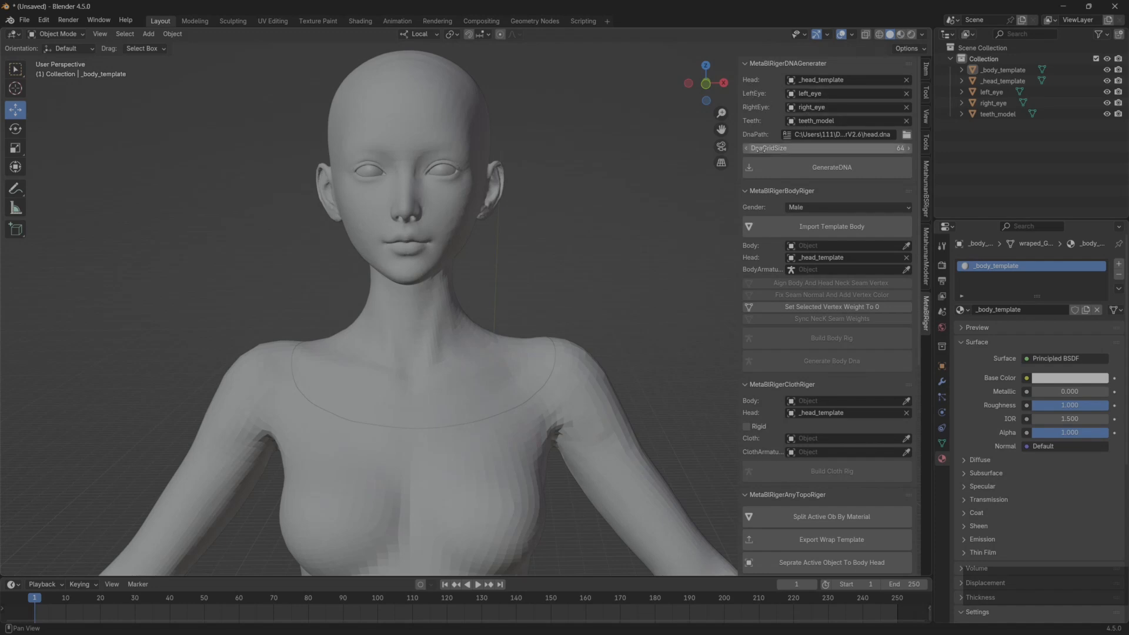
# Set DnaGridSize to 32 and generate the head DNA file
pyautogui.click(798, 148)
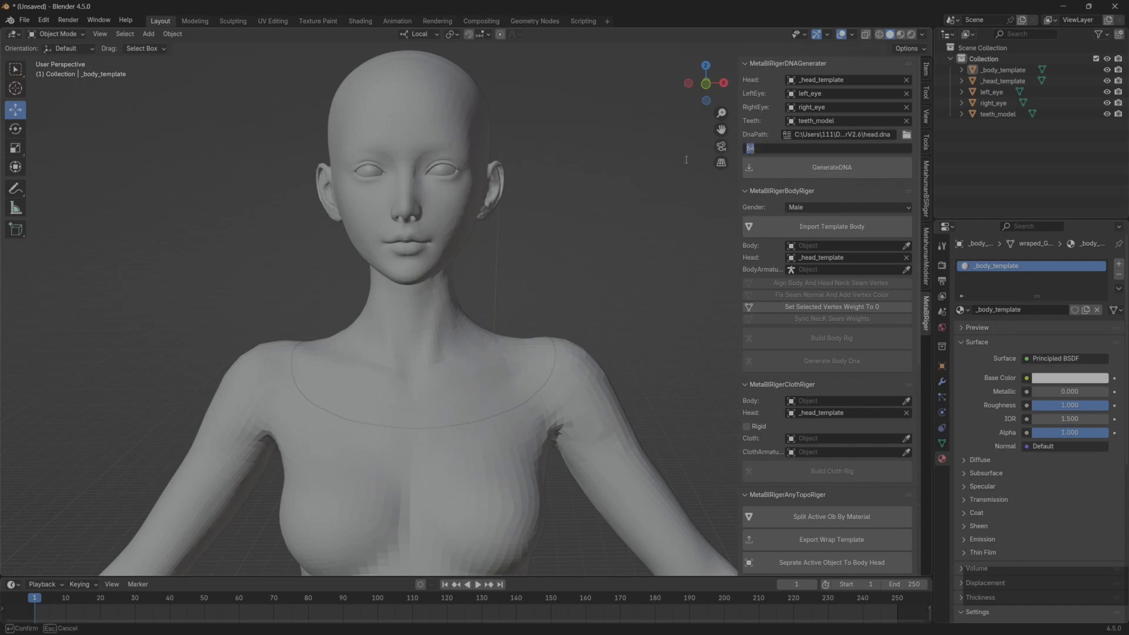
pyautogui.write('32')
pyautogui.press('Return')
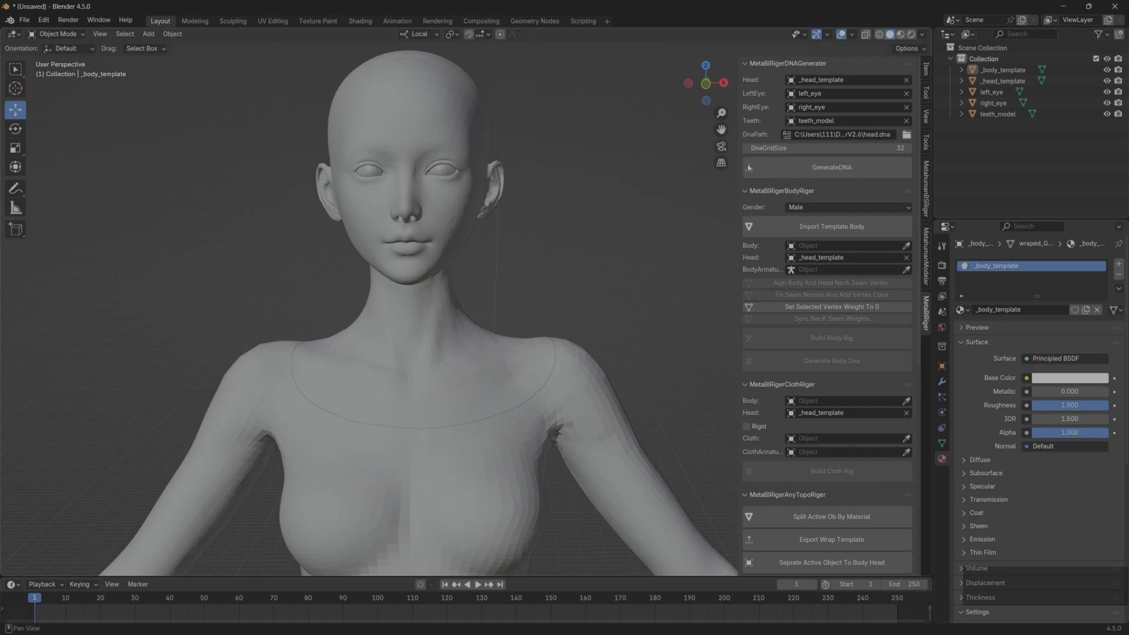
pyautogui.click(821, 172)
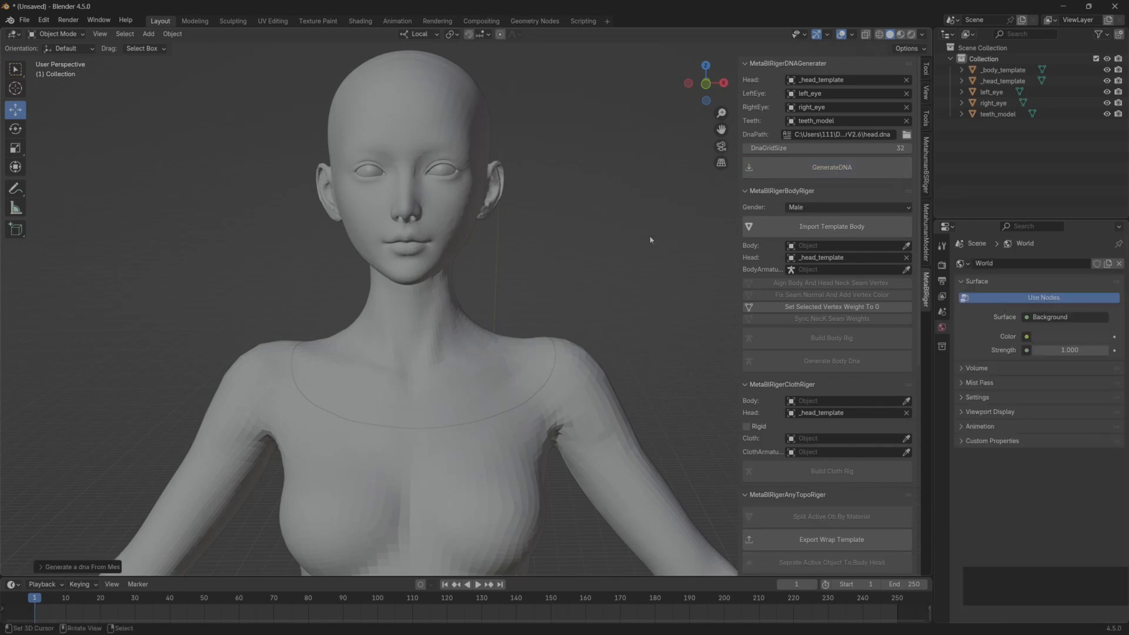
# Check the generated head.dna file in the MetablrigerV2.6 folder in File Explorer, then return to Blender
pyautogui.moveTo(529, 290); pyautogui.dragTo(520, 288, button='middle')
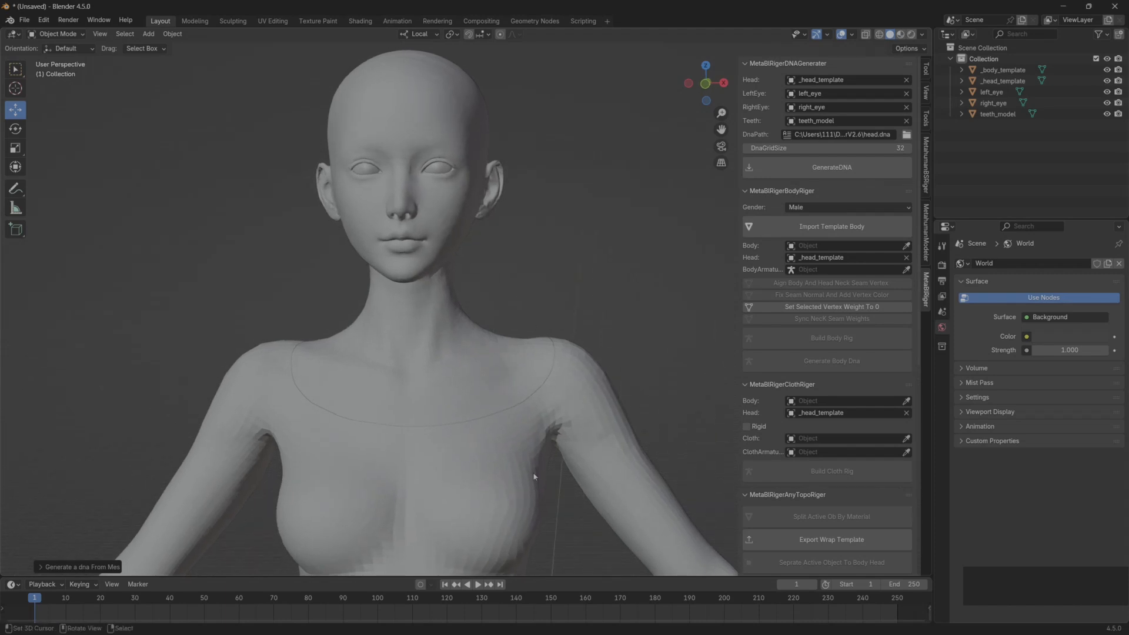
pyautogui.moveTo(553, 622)
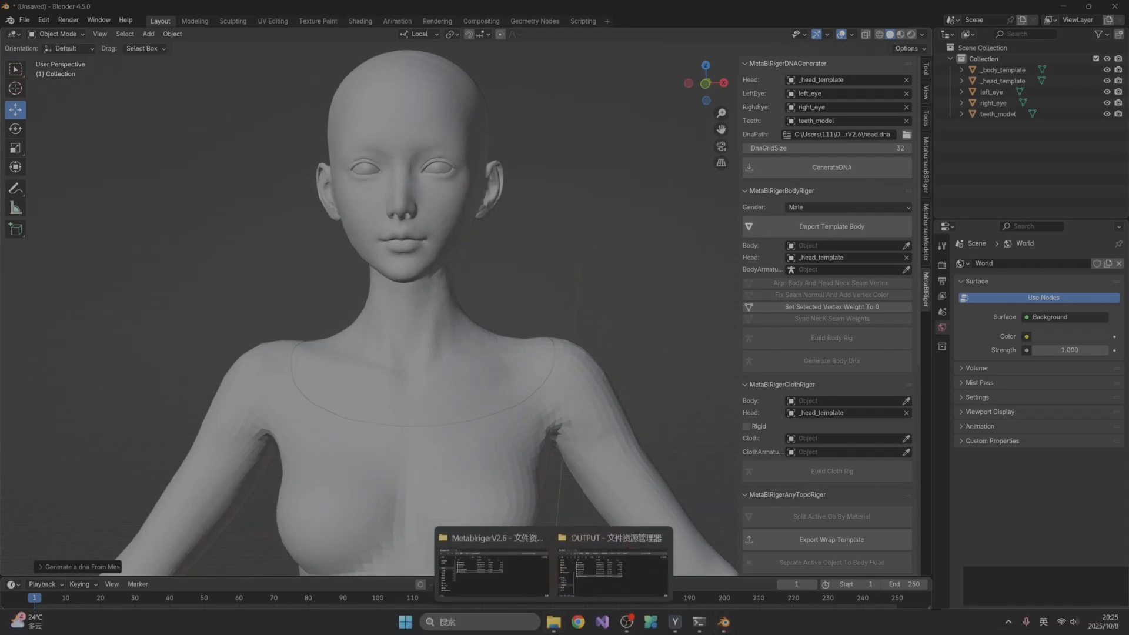
pyautogui.click(494, 565)
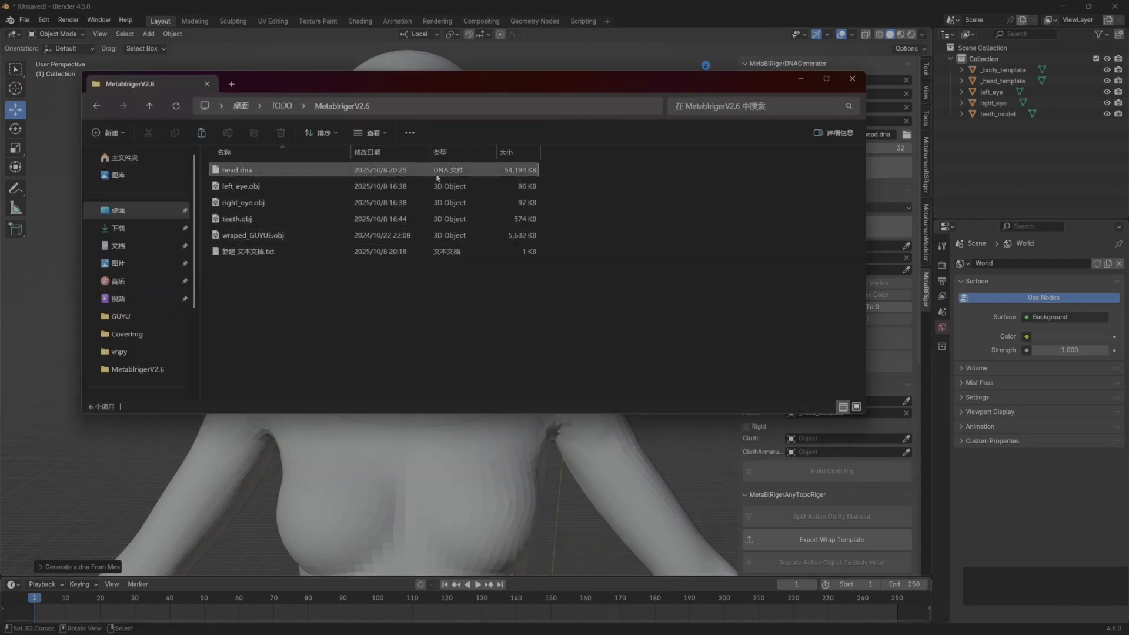
pyautogui.click(265, 170)
pyautogui.click(797, 84)
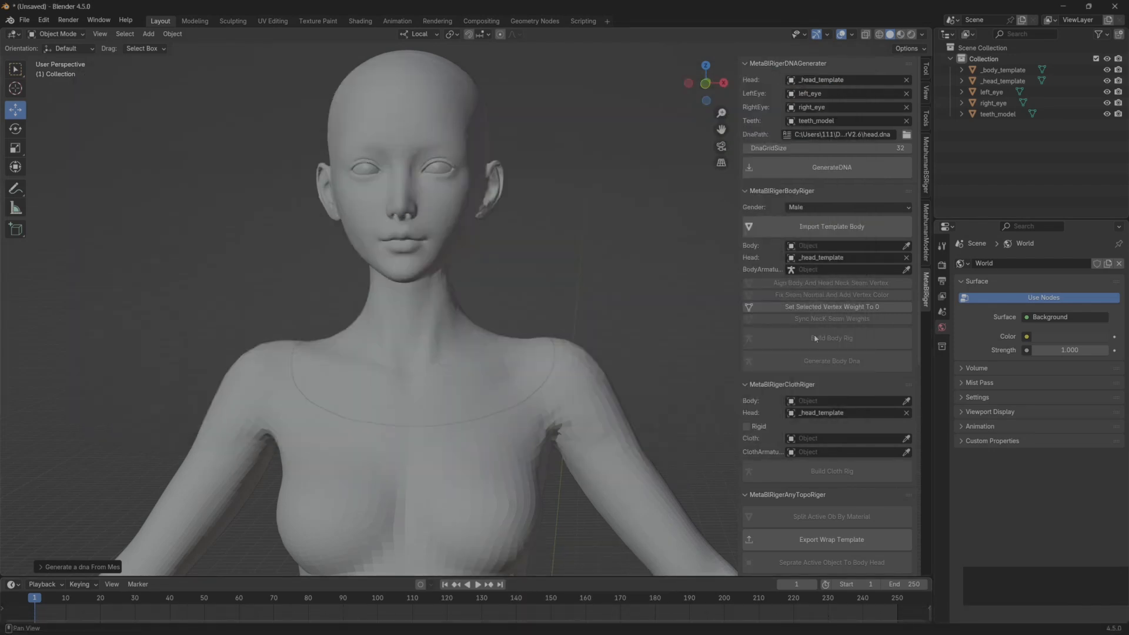
# Build the head rig at LOD 0 from head.dna in the Desktop\TODO\MetablrigerV2.6 folder with Build Rig From Dna
pyautogui.scroll(-12, 829, 453)
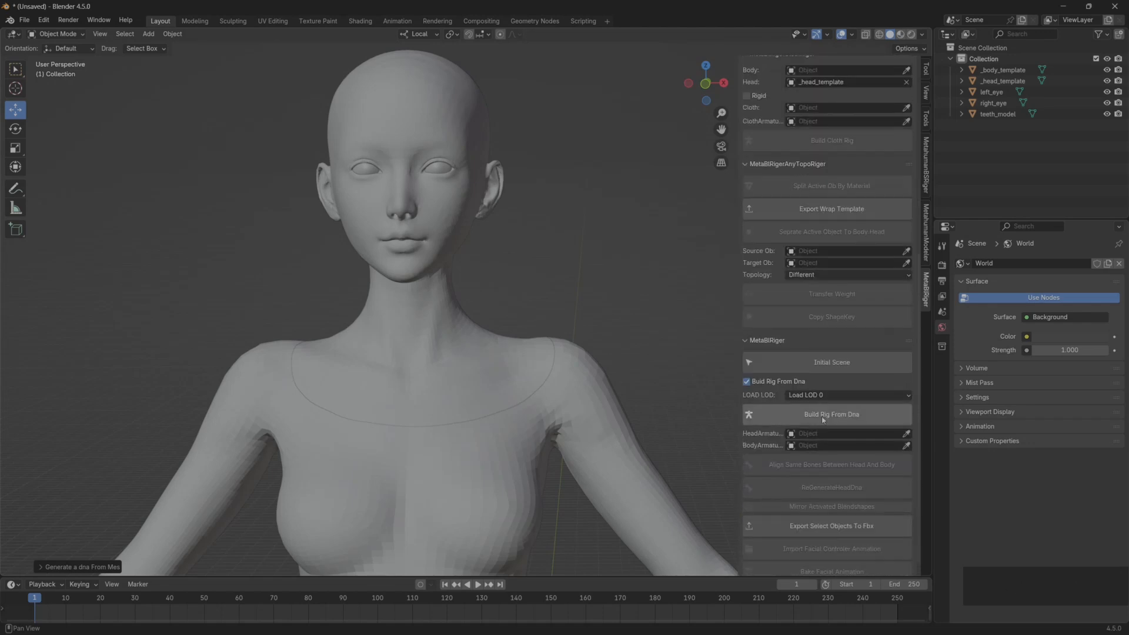
pyautogui.click(835, 415)
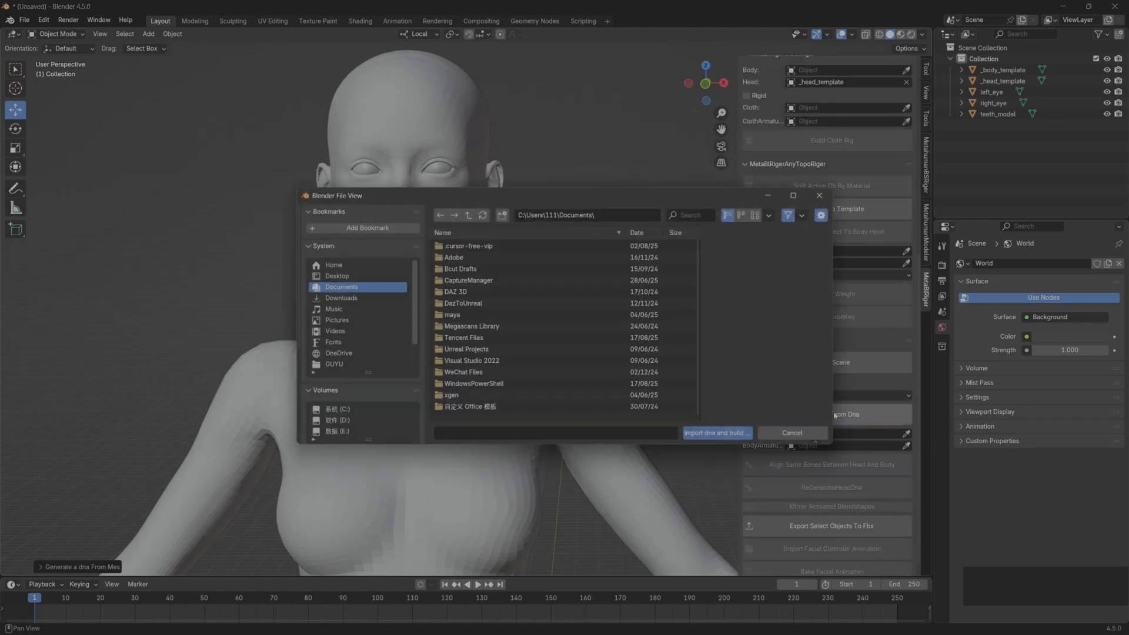
pyautogui.click(336, 276)
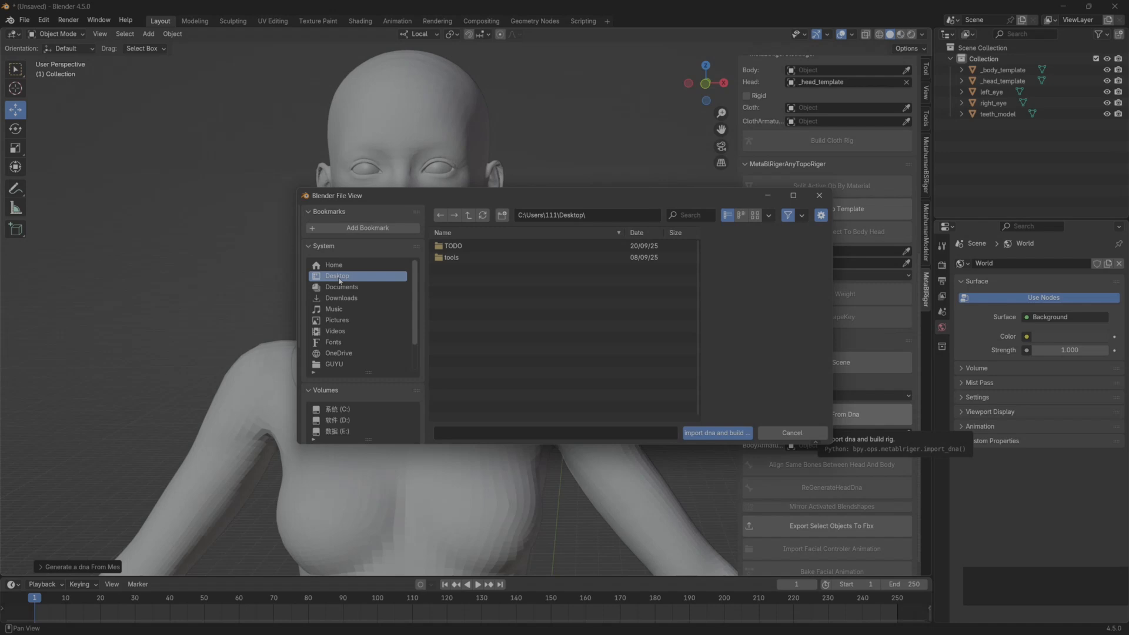
pyautogui.doubleClick(453, 245)
pyautogui.doubleClick(470, 292)
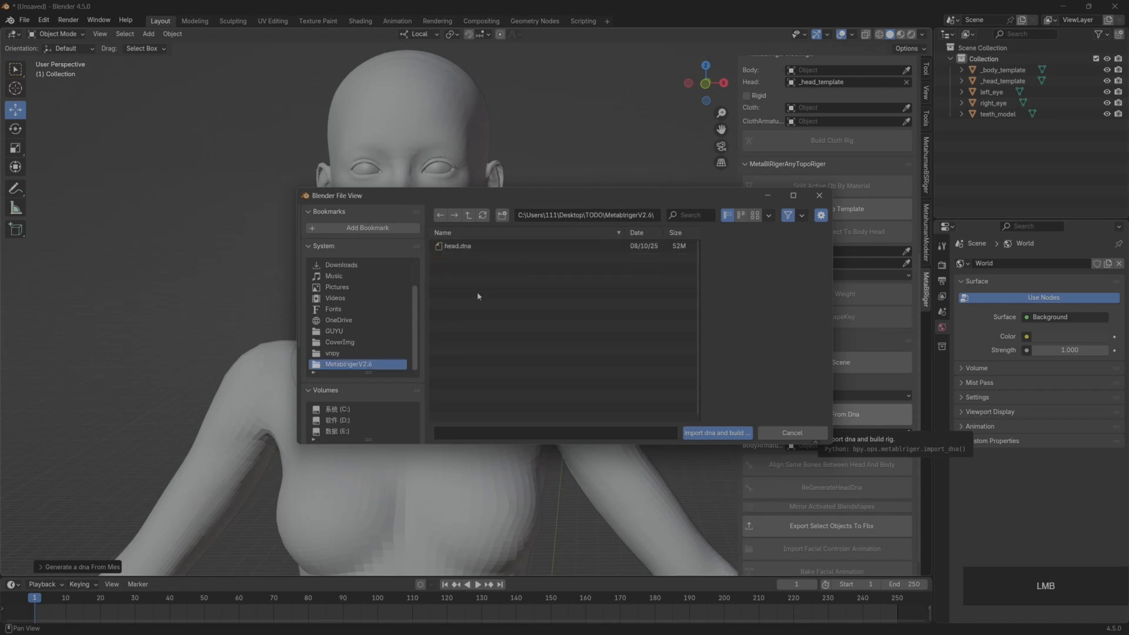
pyautogui.click(462, 246)
pyautogui.click(718, 433)
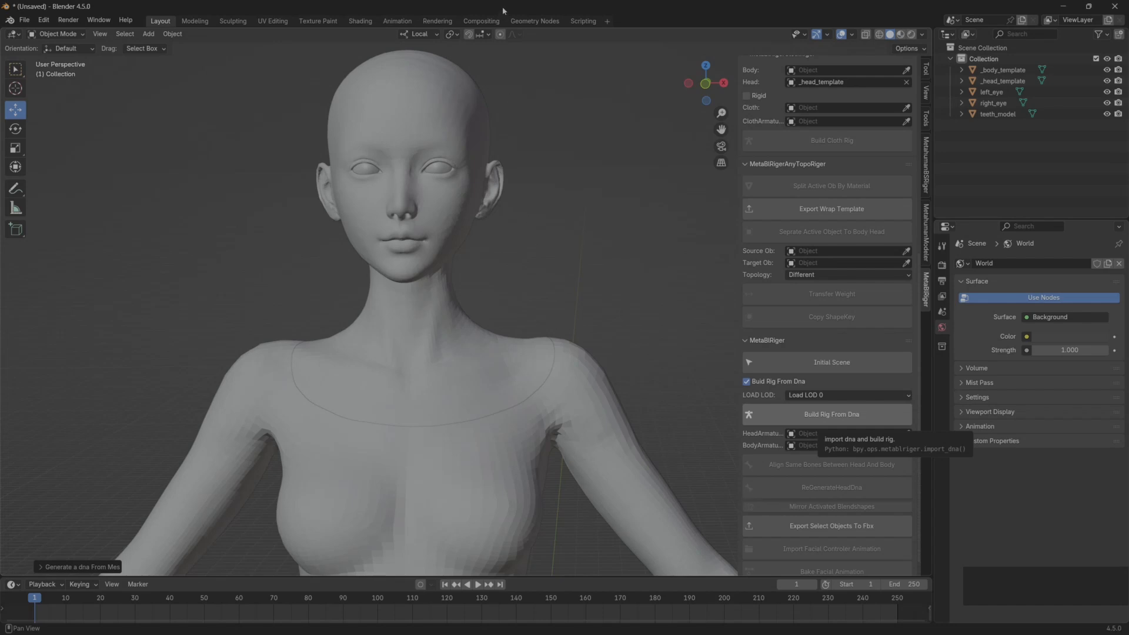
pyautogui.click(564, 8)
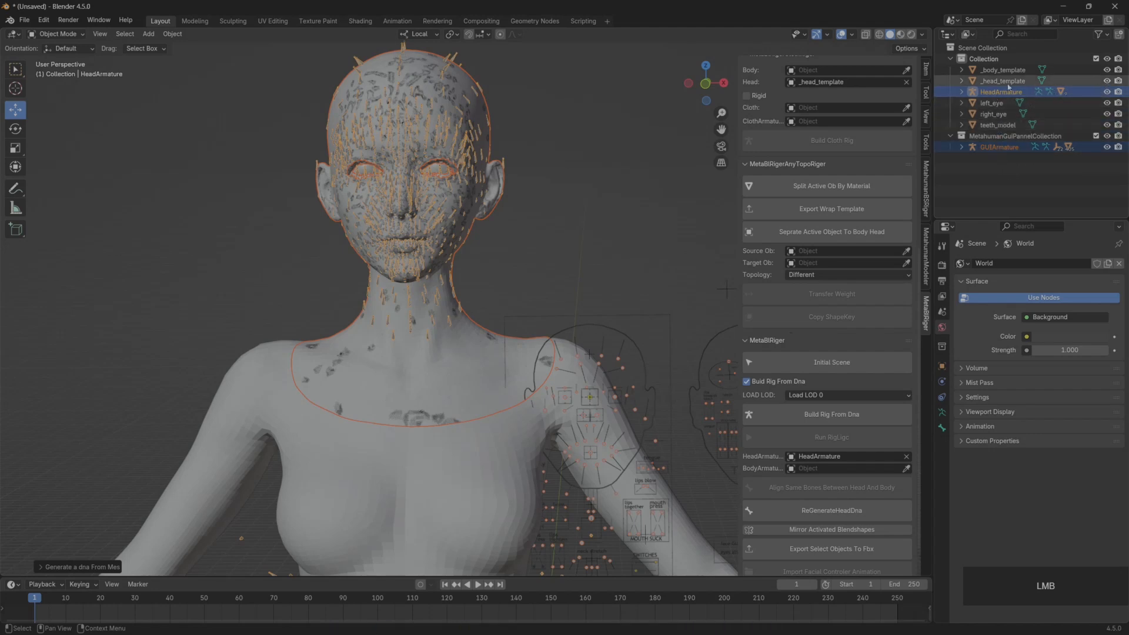
# Hide the original _head_template mesh and select the facial control rig GUIArmature
pyautogui.click(1106, 82)
pyautogui.moveTo(620, 181); pyautogui.dragTo(553, 188, button='middle')
pyautogui.scroll(-3, 553, 188)
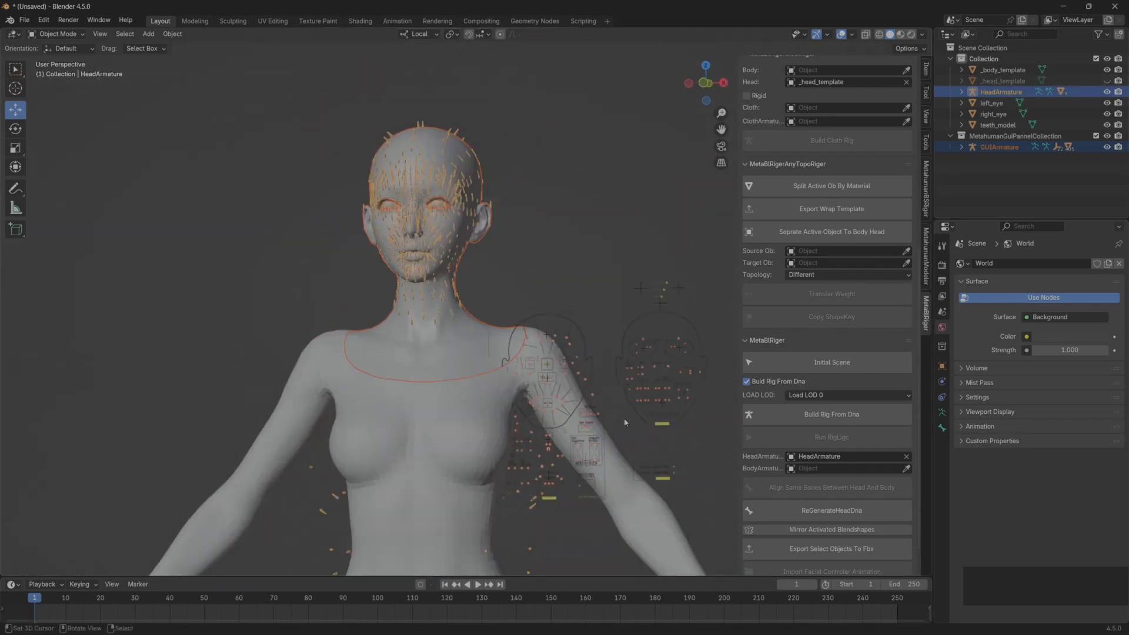
pyautogui.click(996, 149)
pyautogui.press('g')
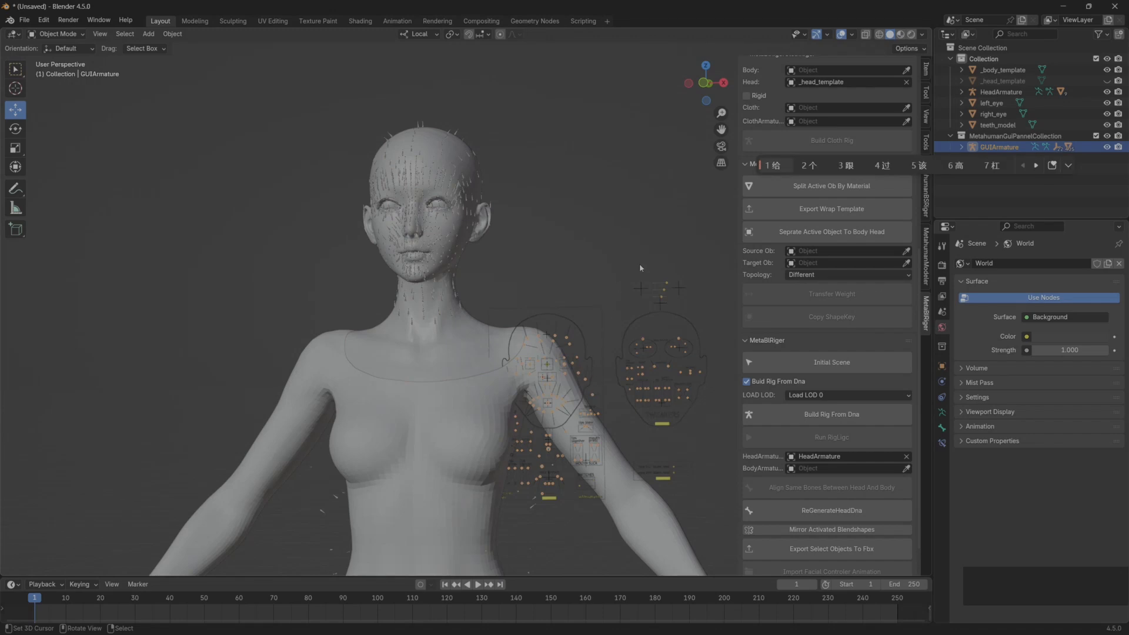
pyautogui.press('Escape')
pyautogui.press('h')
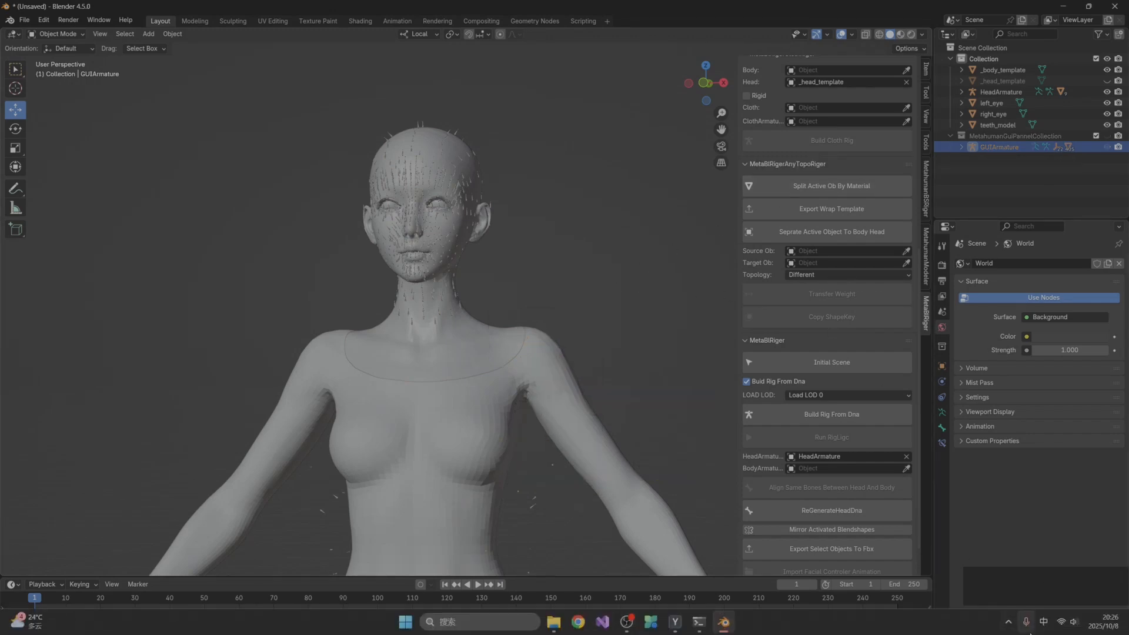
pyautogui.click(994, 154)
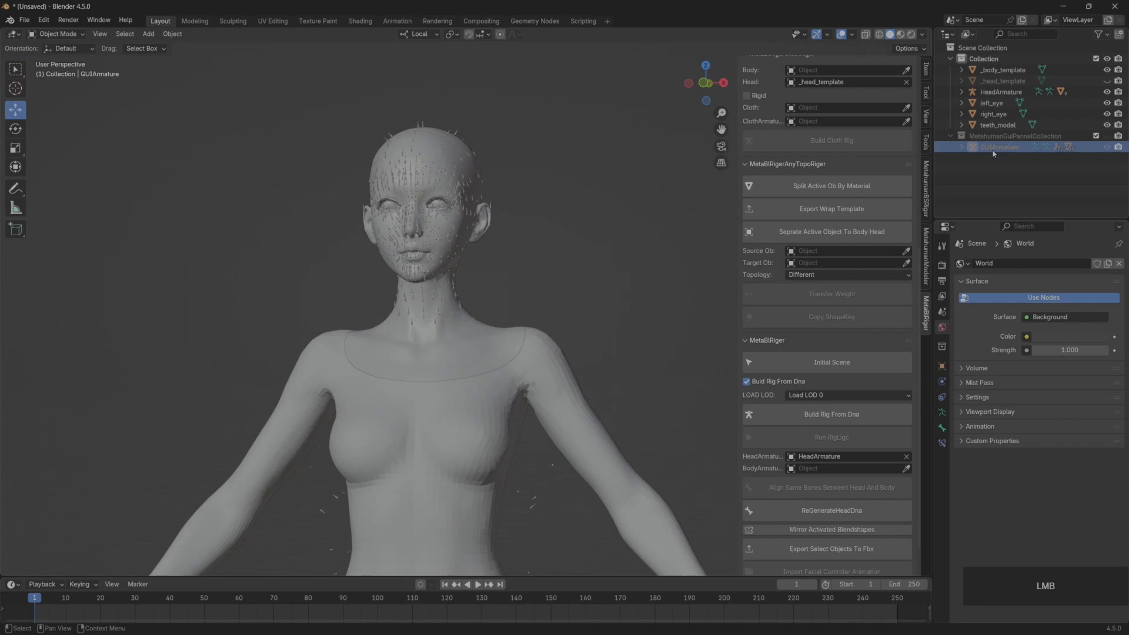
pyautogui.click(1106, 147)
# Move GUIArmature upward so the facial control boards stand beside the character's head
pyautogui.press('g')
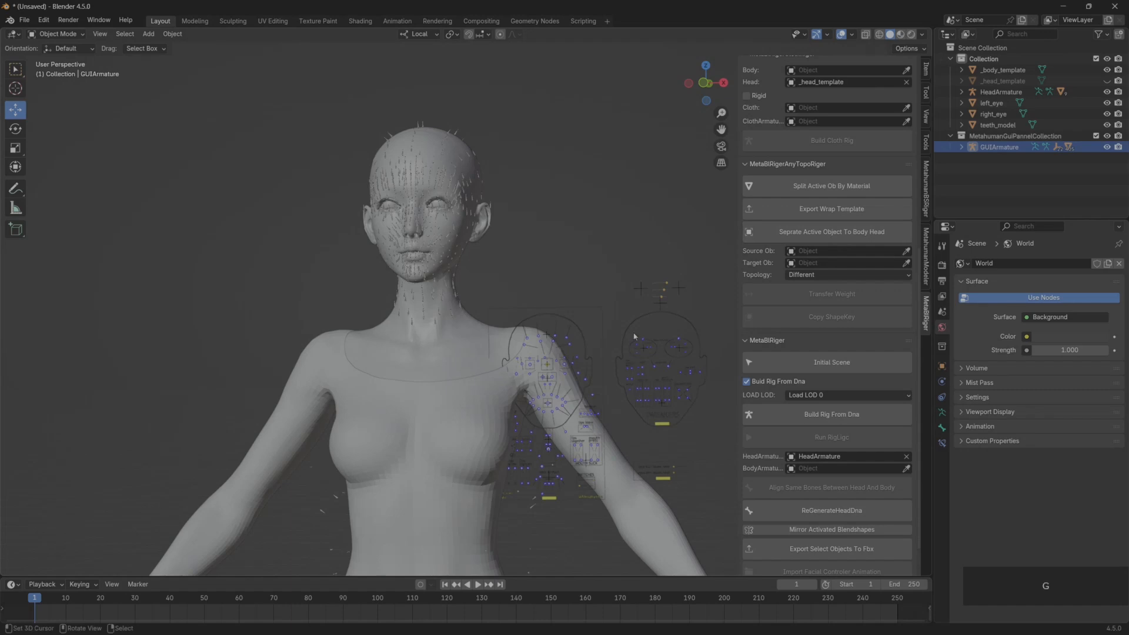
pyautogui.press('g')
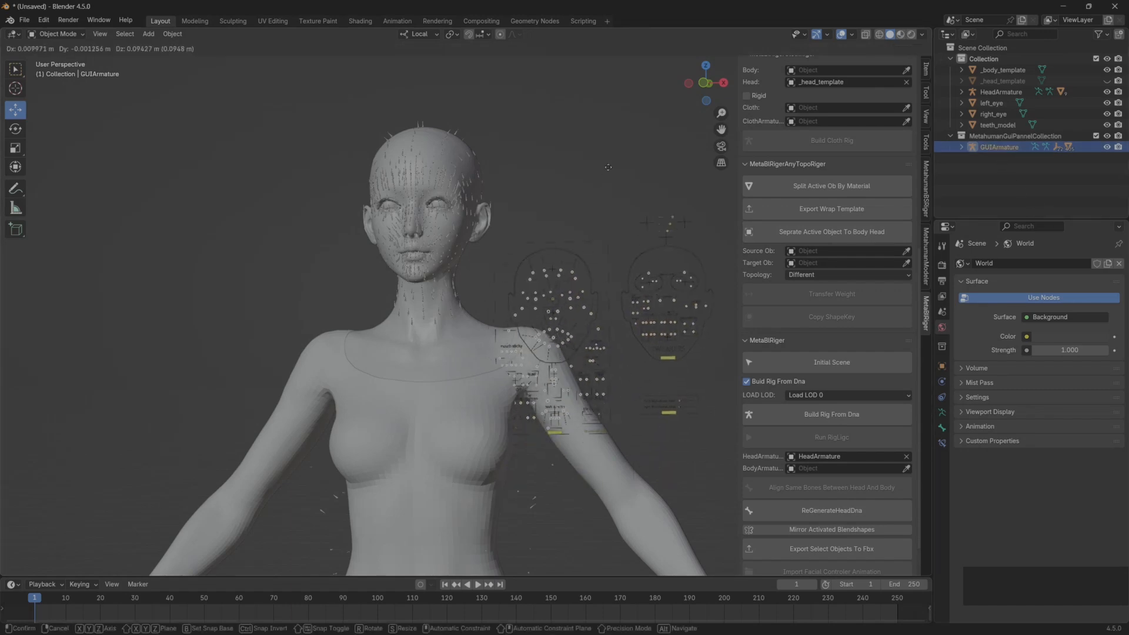
pyautogui.click(629, 71)
pyautogui.scroll(4, 619, 386)
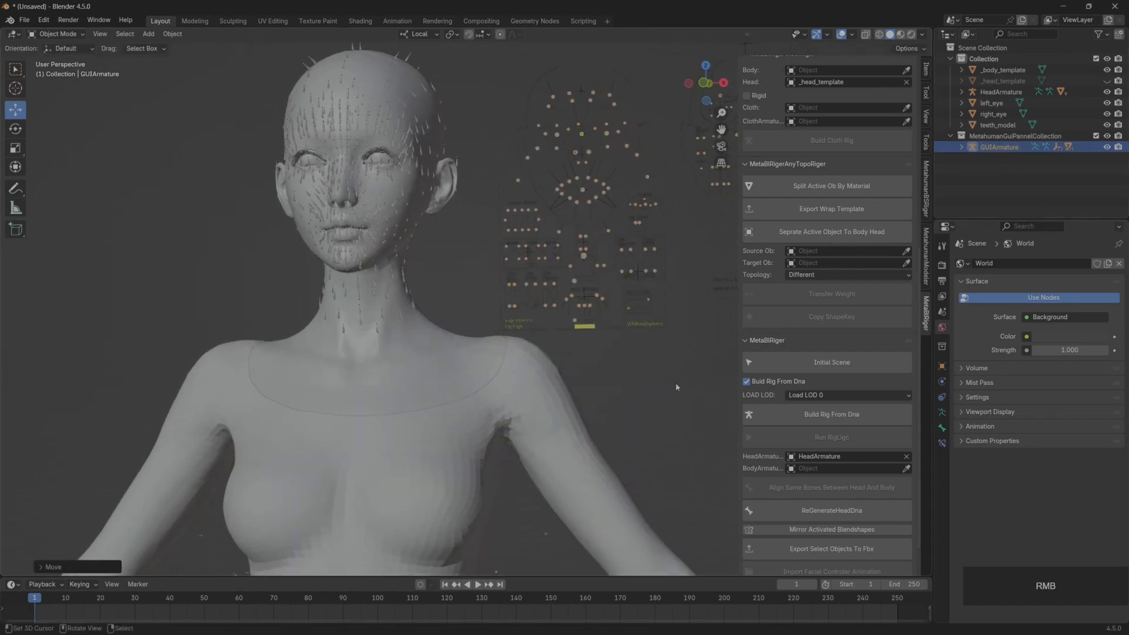
pyautogui.click(619, 385)
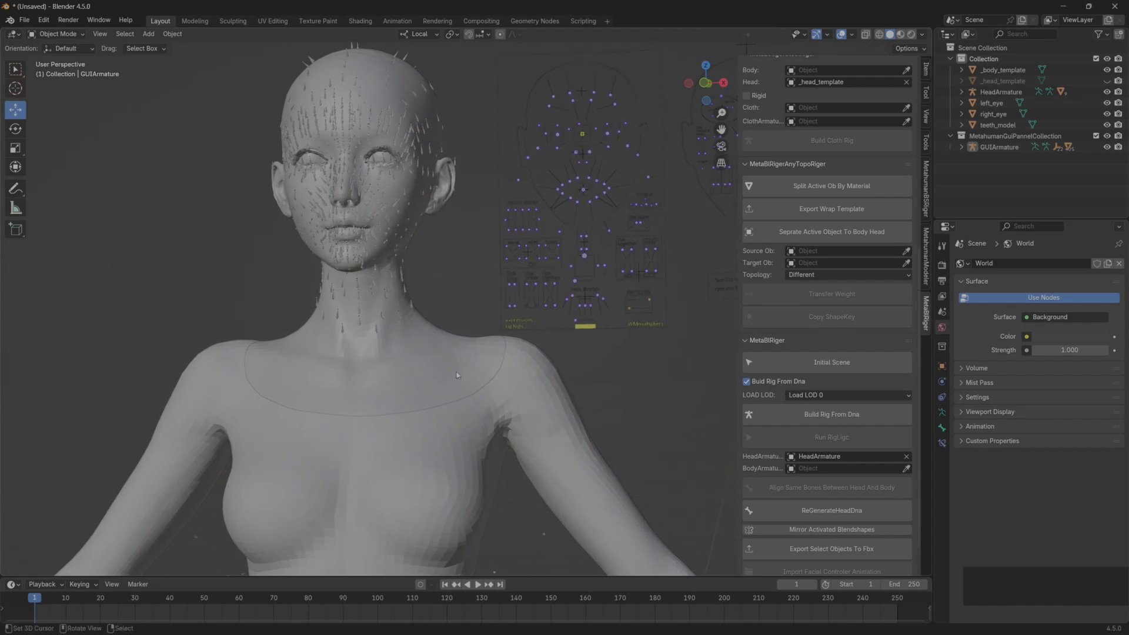
pyautogui.moveTo(457, 375)
pyautogui.mouseDown(button='middle')
pyautogui.moveTo(485, 372)
pyautogui.moveTo(465, 371)
pyautogui.mouseUp(button='middle')
# Put GUIArmature in Pose Mode with RigLogic running and lower the CTRL_C_jaw control to open the mouth
pyautogui.click(585, 264)
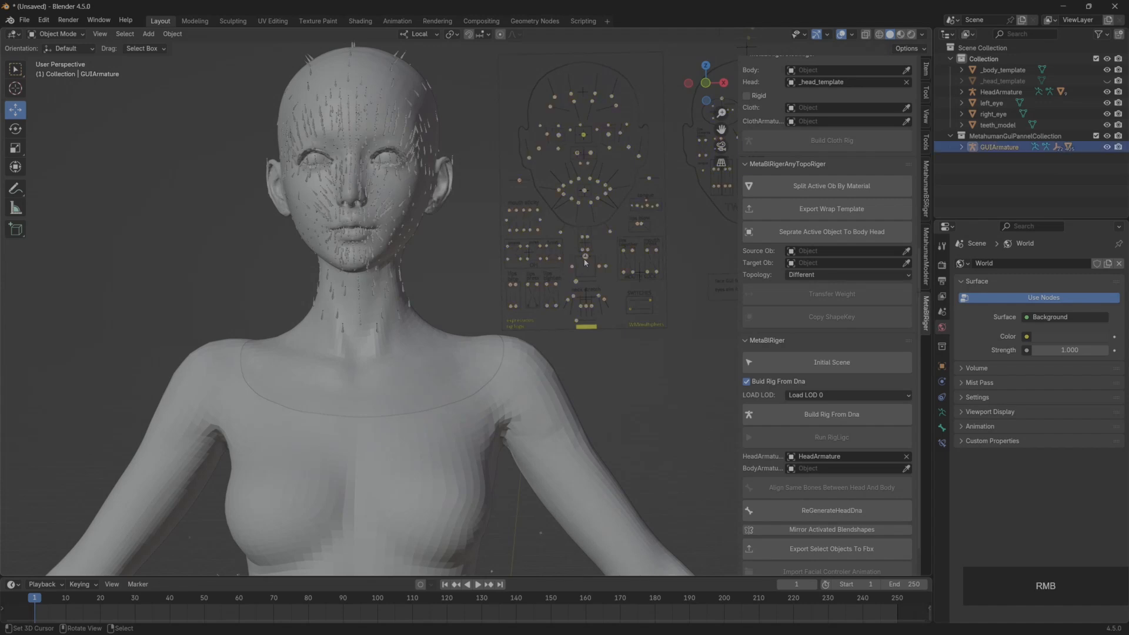
pyautogui.click(76, 34)
pyautogui.click(59, 71)
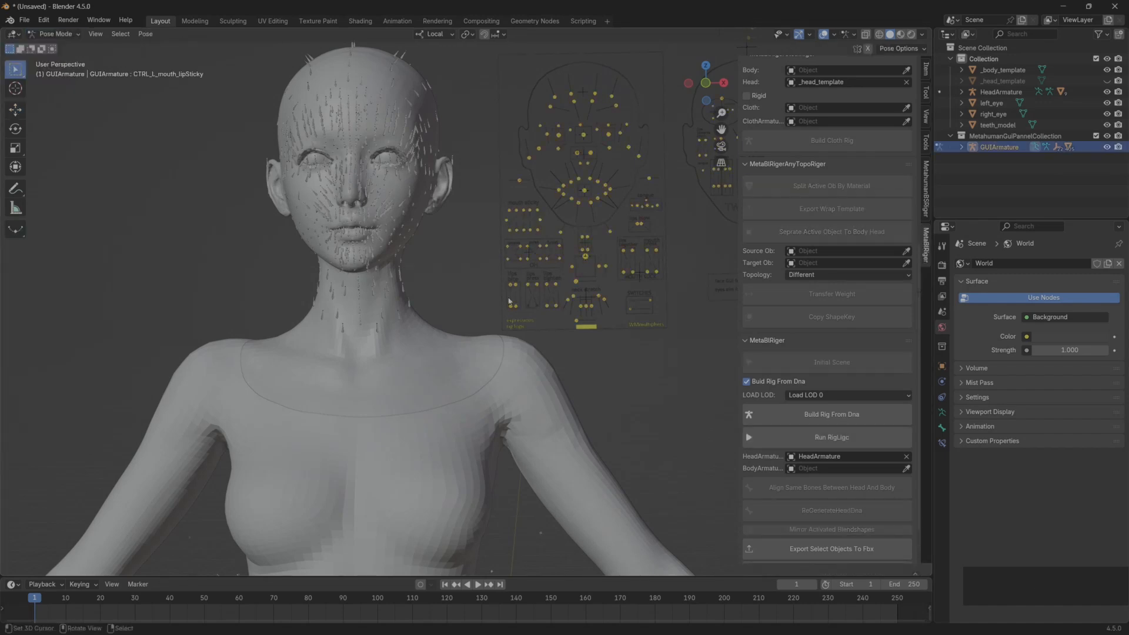
pyautogui.click(585, 260)
pyautogui.click(831, 437)
pyautogui.click(15, 113)
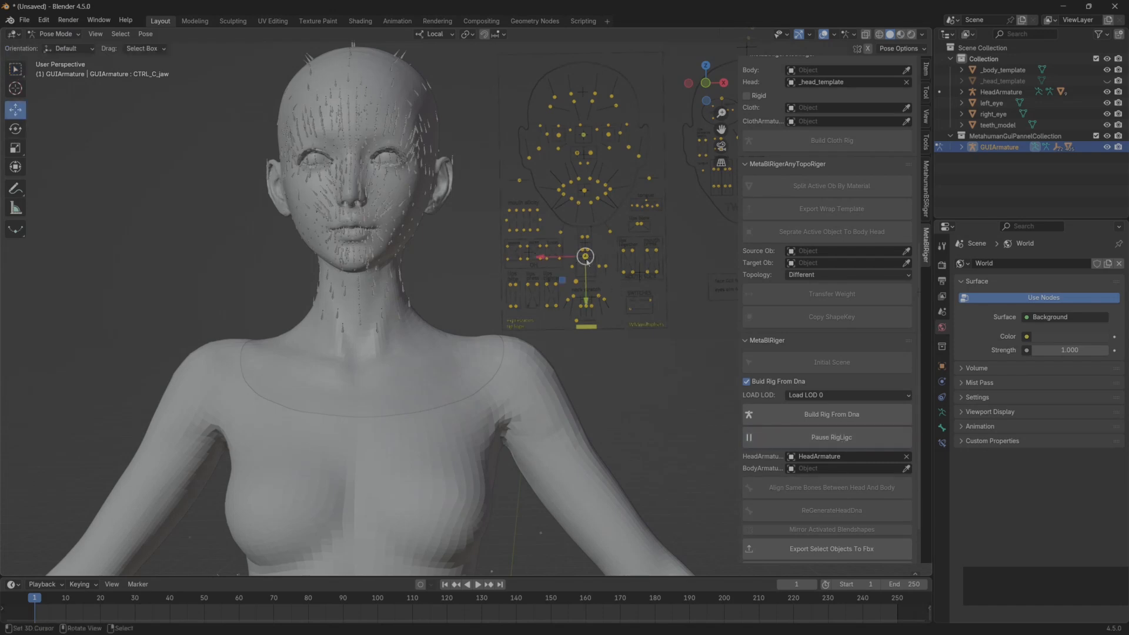
pyautogui.moveTo(587, 259); pyautogui.dragTo(383, 213)
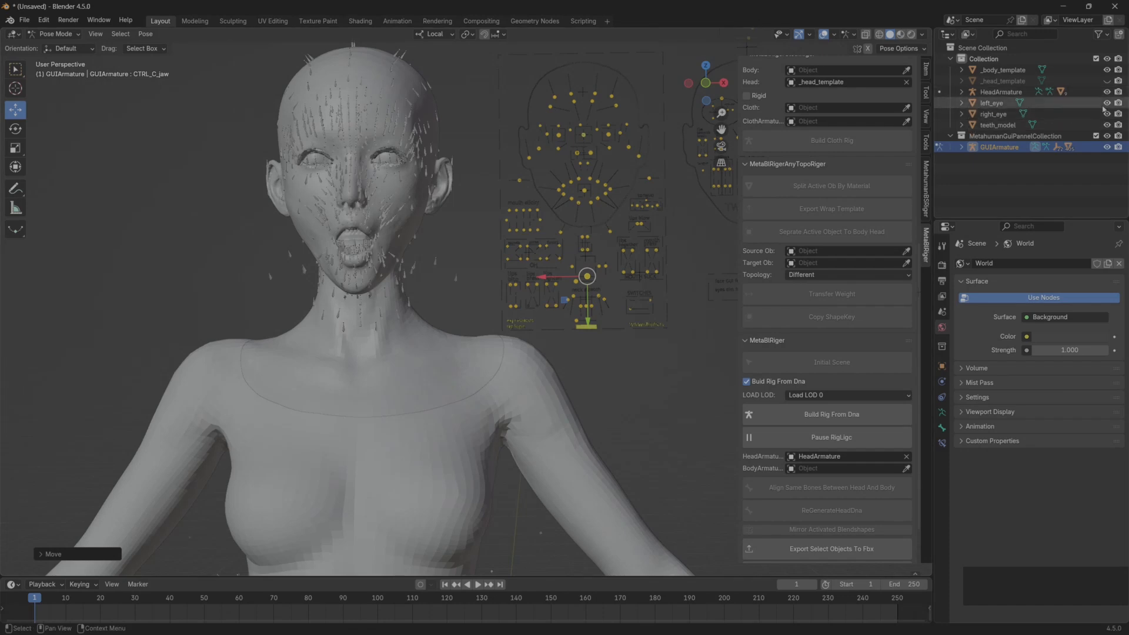
# Hide the left_eye, right_eye and teeth_model meshes, and reset the CTRL_C_jaw control's location before returning GUIArmature to Object Mode
pyautogui.moveTo(1106, 105); pyautogui.dragTo(1106, 125)
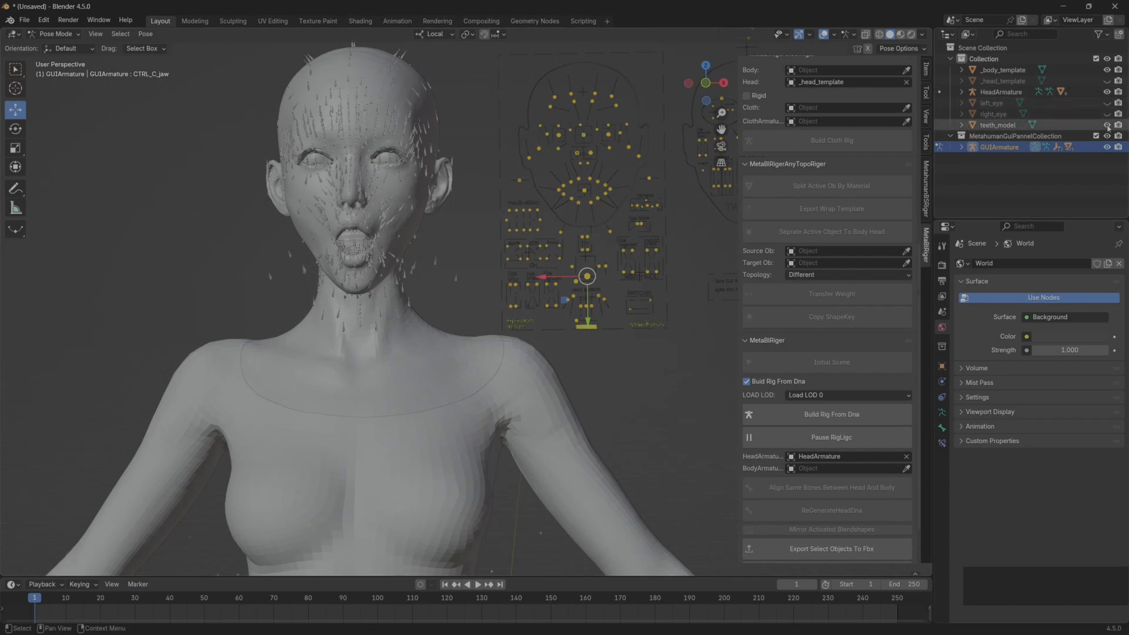
pyautogui.moveTo(587, 277); pyautogui.dragTo(567, 212)
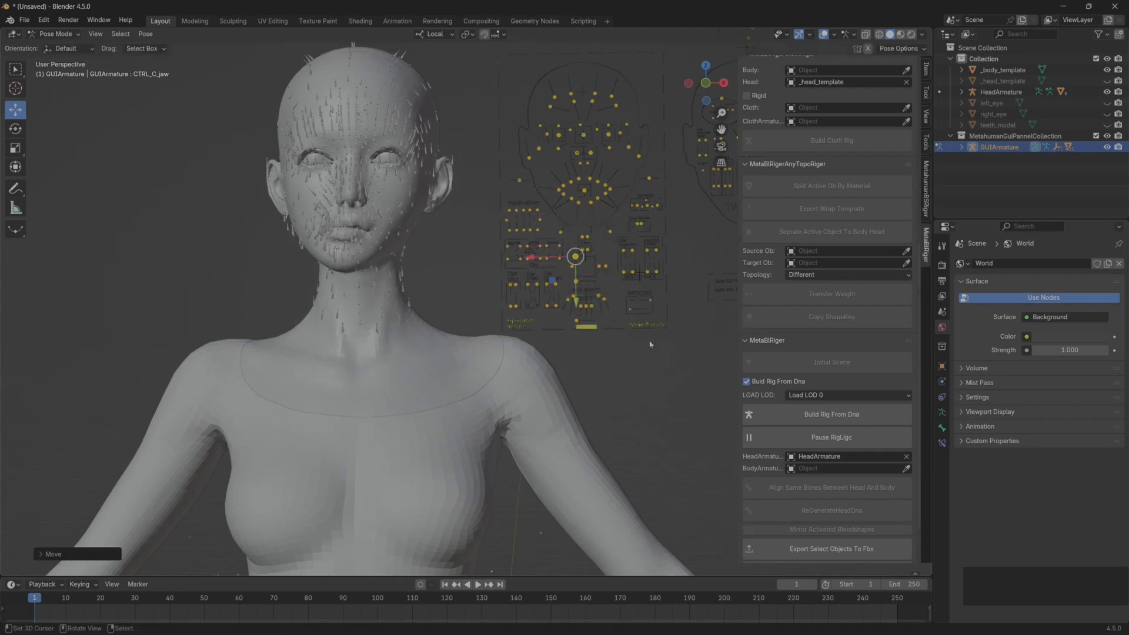
pyautogui.hotkey('alt', 'g')
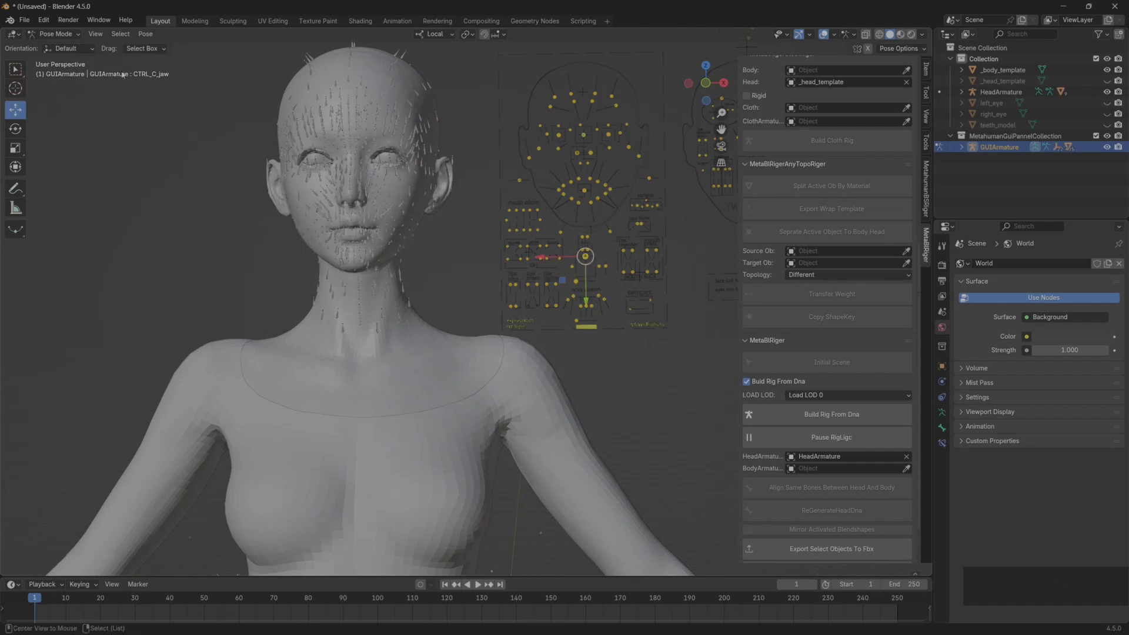
pyautogui.click(64, 36)
pyautogui.click(62, 47)
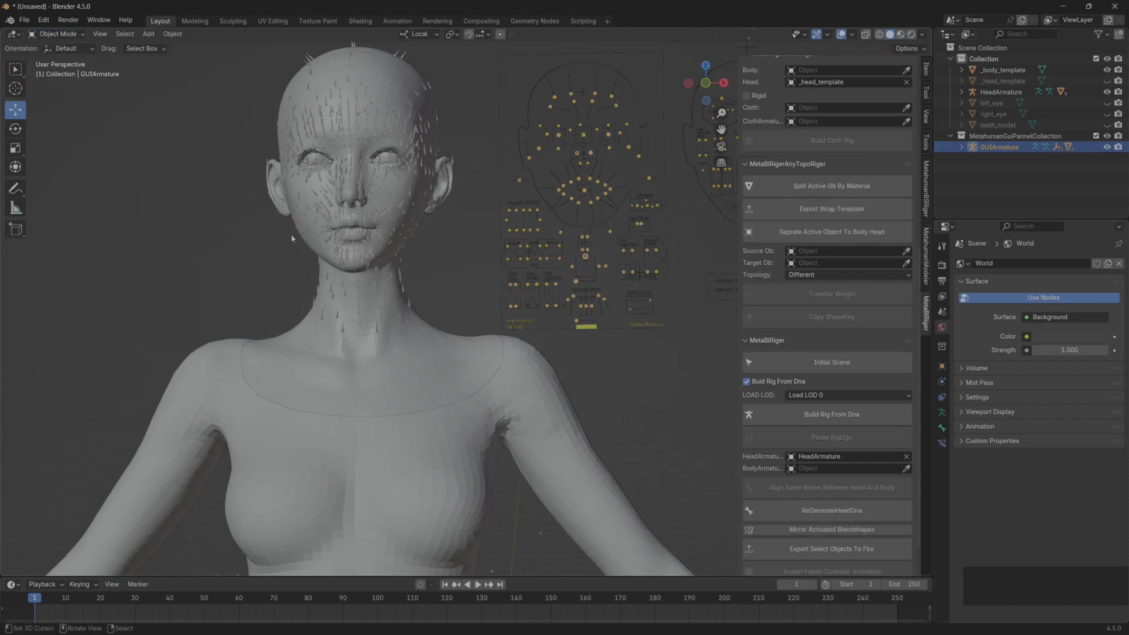
# Assign _body_template as the Body in MetaBlRigerBodyRiger and build the body rig with gender Male
pyautogui.scroll(-3, 357, 277)
pyautogui.keyDown('shift'); pyautogui.moveTo(357, 277); pyautogui.dragTo(329, 226, button='middle'); pyautogui.keyUp('shift')
pyautogui.scroll(-2, 356, 401)
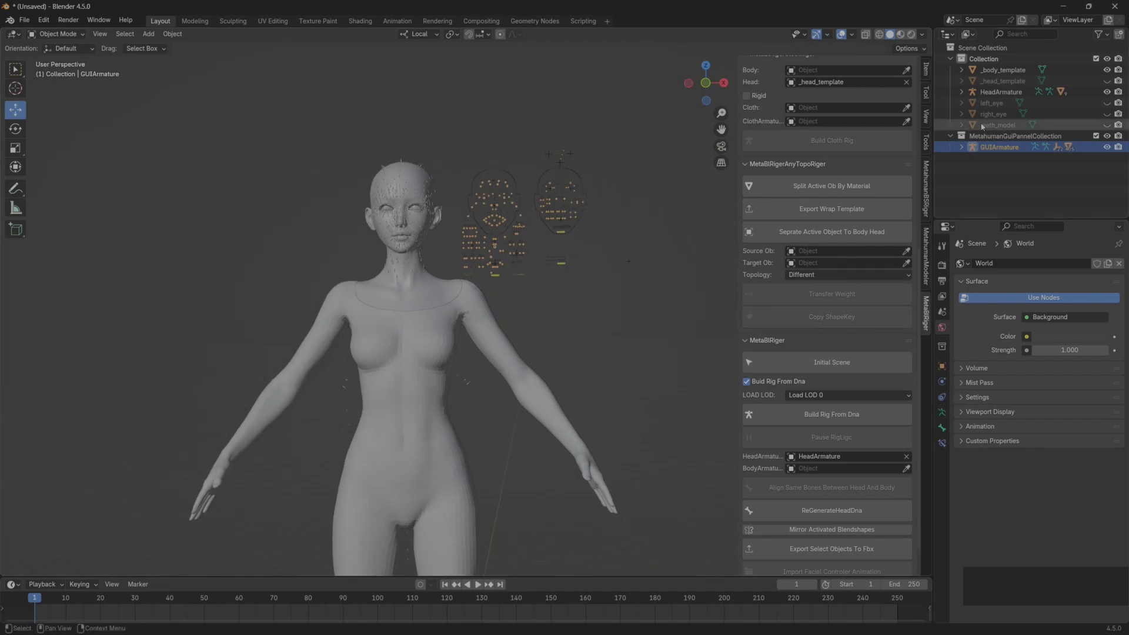
pyautogui.scroll(5, 827, 292)
pyautogui.scroll(4, 826, 292)
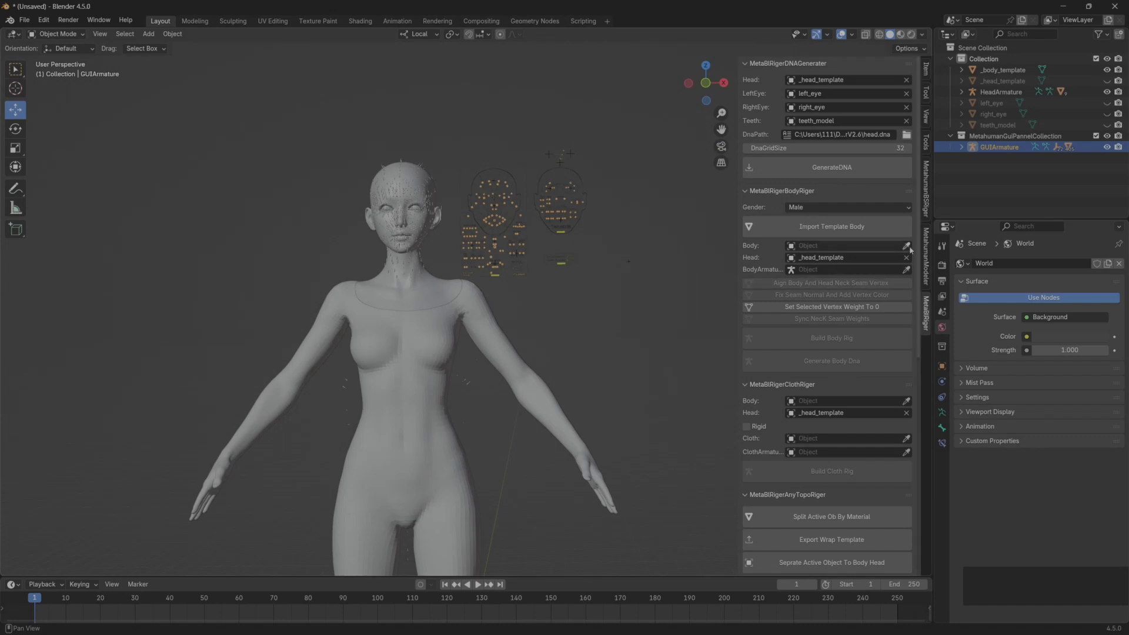
pyautogui.click(906, 269)
pyautogui.click(1003, 71)
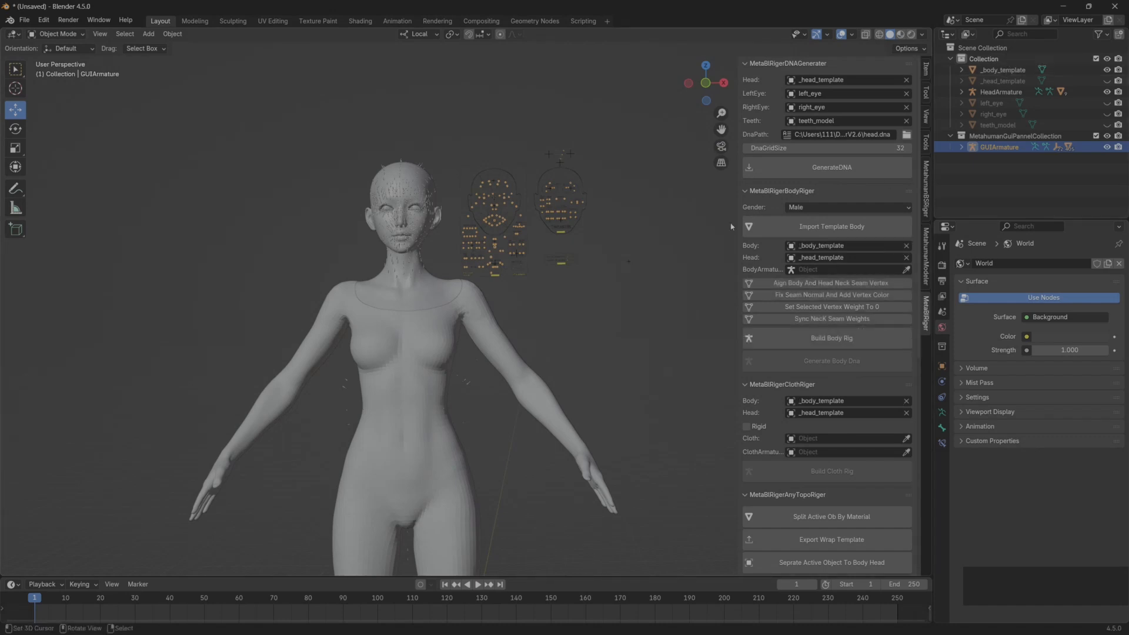
pyautogui.click(818, 342)
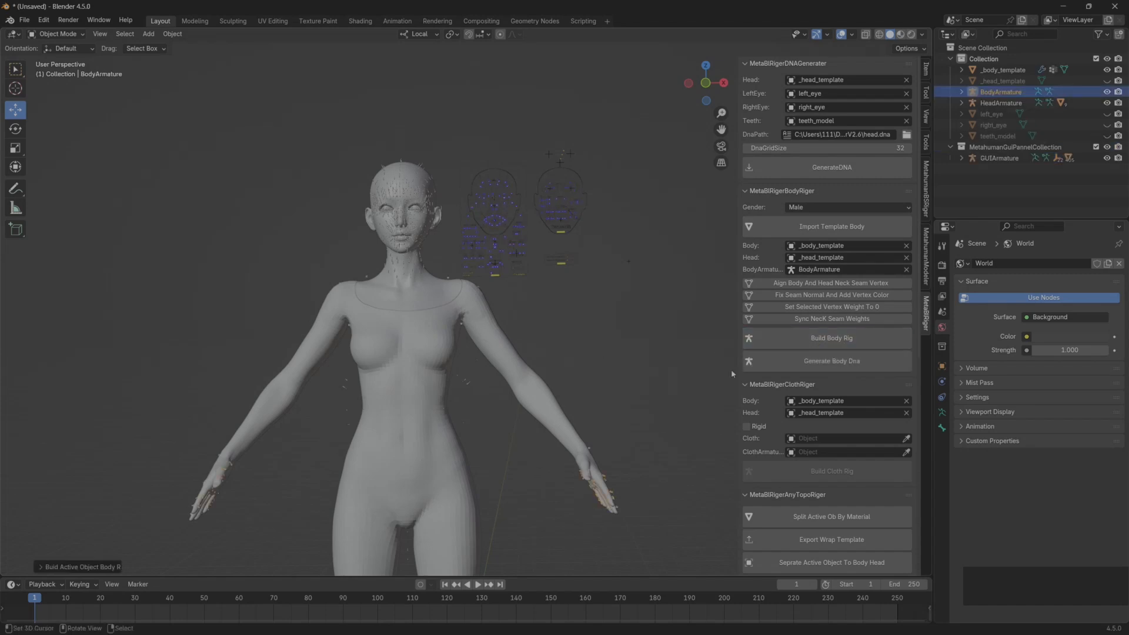
# Align the same bones between HeadArmature and BodyArmature
pyautogui.scroll(-8, 842, 389)
pyautogui.scroll(-6, 841, 393)
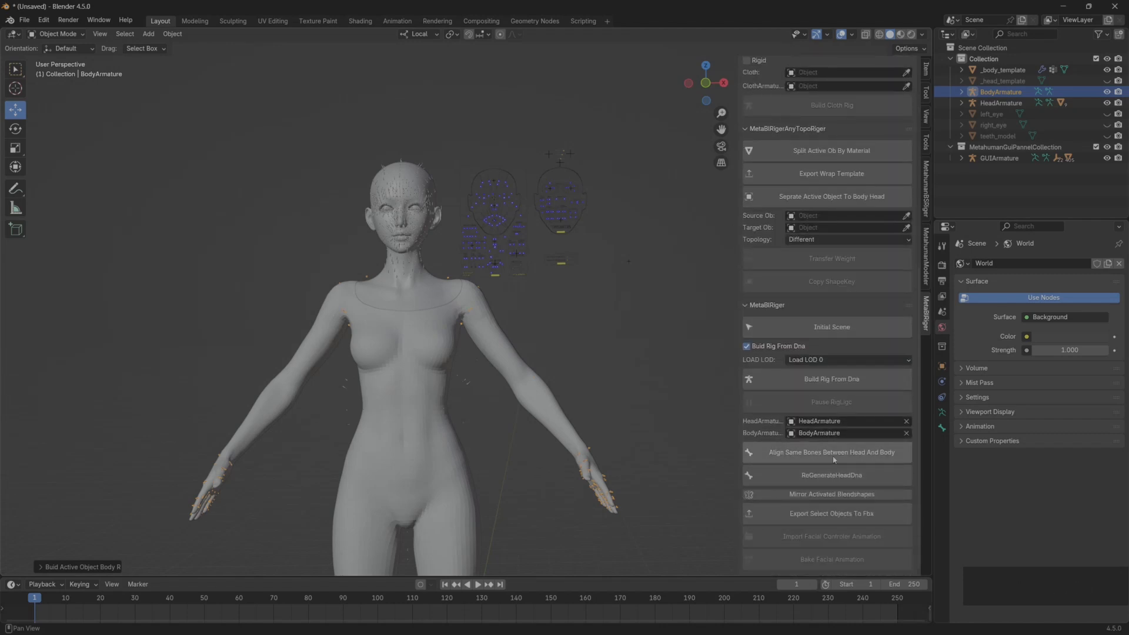
pyautogui.click(862, 458)
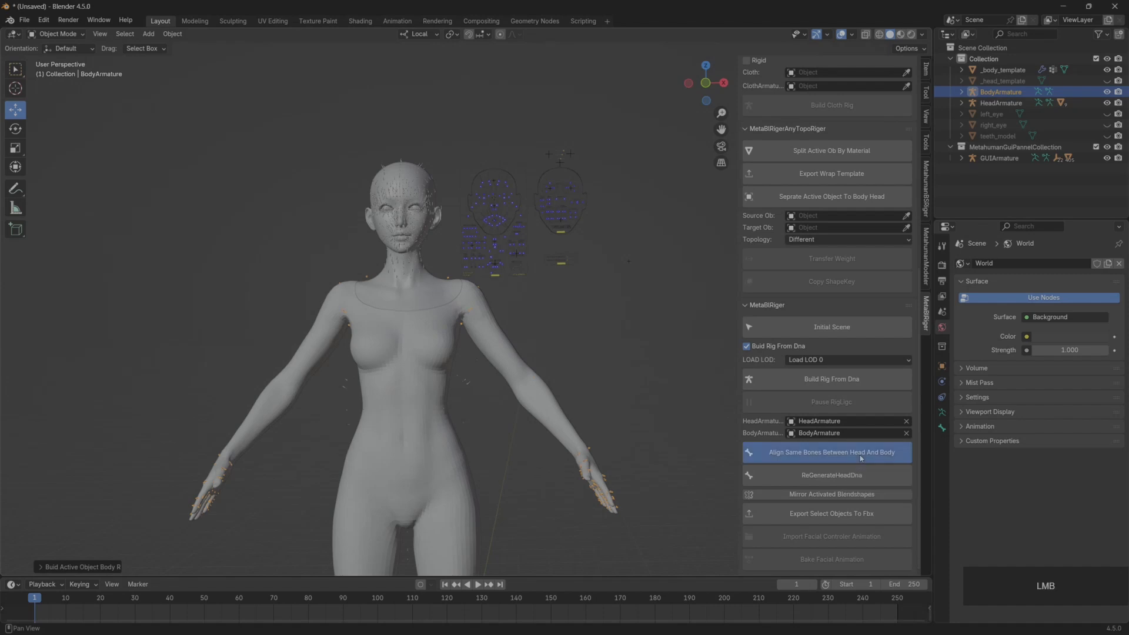
pyautogui.moveTo(589, 382); pyautogui.dragTo(600, 337, button='middle')
pyautogui.scroll(2, 590, 385)
# Generate the body DNA as body.dna in the Desktop\TODO\MetablrigerV2.6 folder
pyautogui.scroll(8, 822, 415)
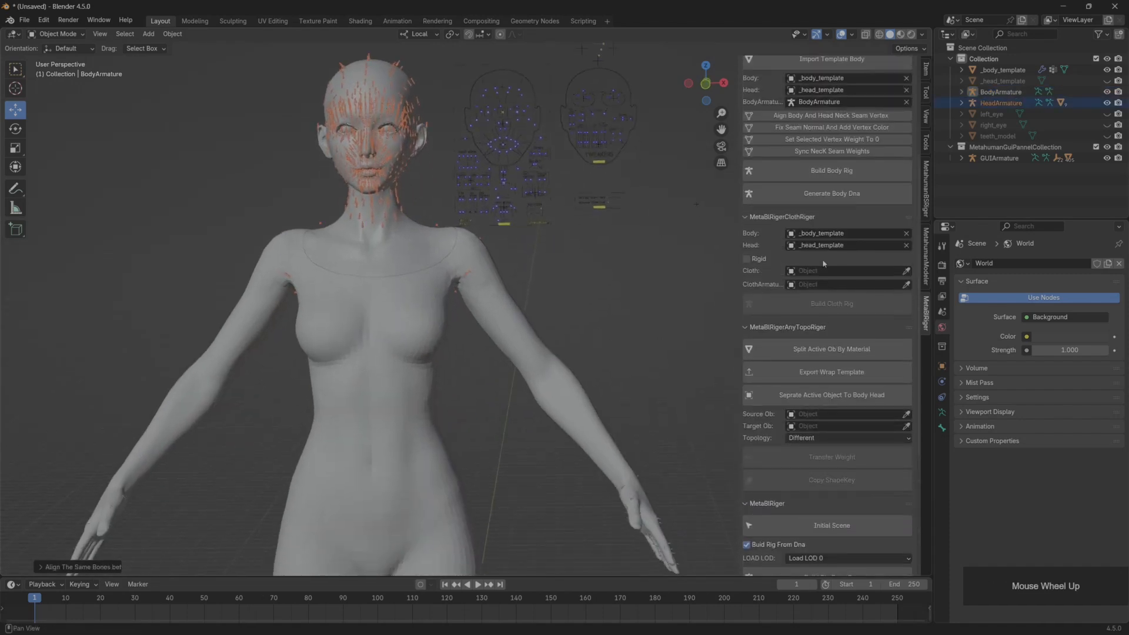
pyautogui.moveTo(621, 256); pyautogui.dragTo(618, 247, button='middle')
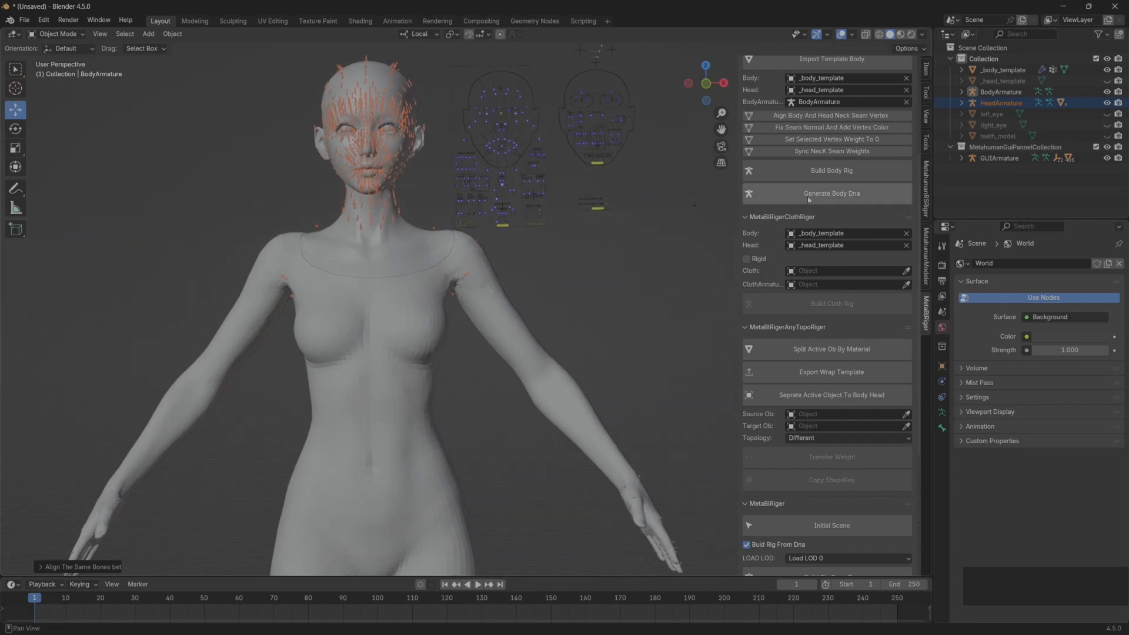
pyautogui.click(828, 196)
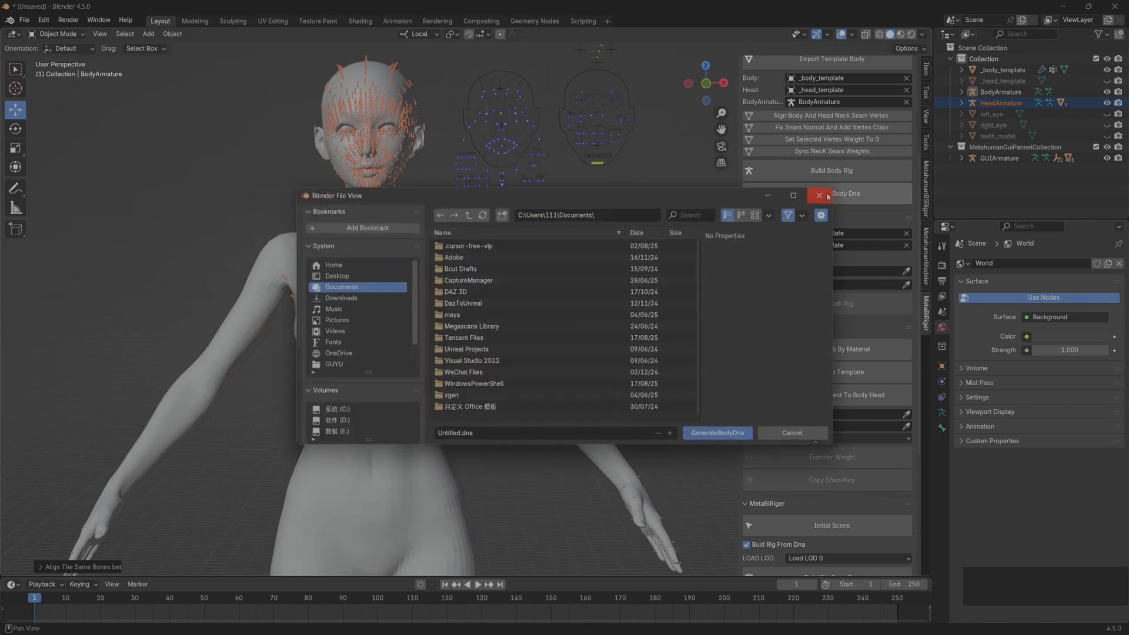
pyautogui.click(337, 276)
pyautogui.doubleClick(462, 245)
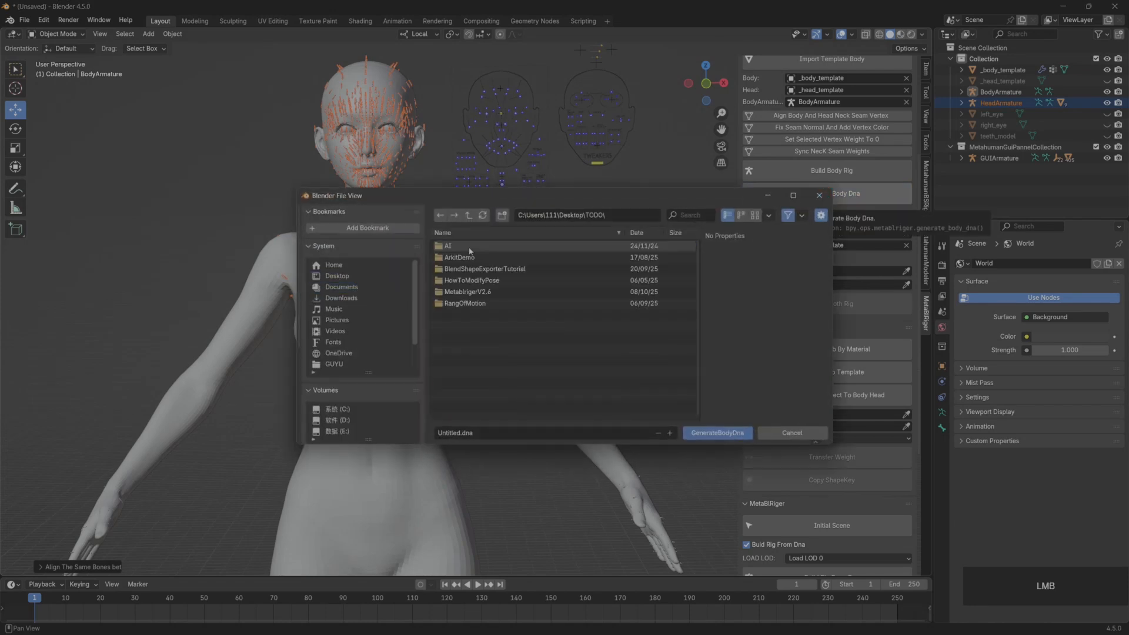
pyautogui.doubleClick(470, 297)
pyautogui.click(457, 432)
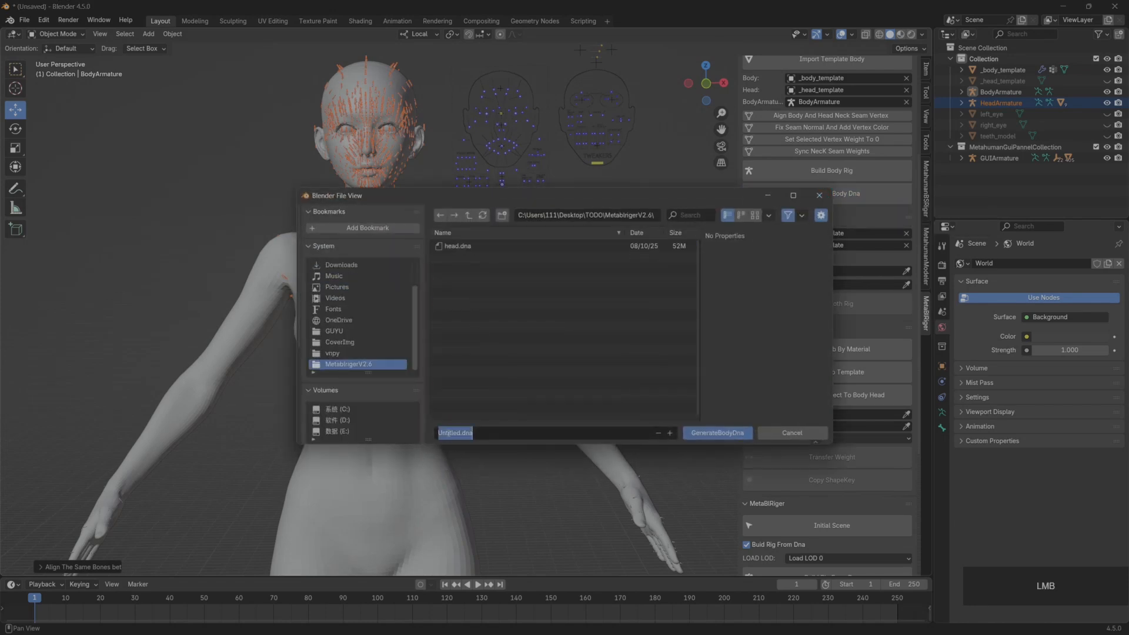
pyautogui.doubleClick(462, 433)
pyautogui.write('body')
pyautogui.click(711, 434)
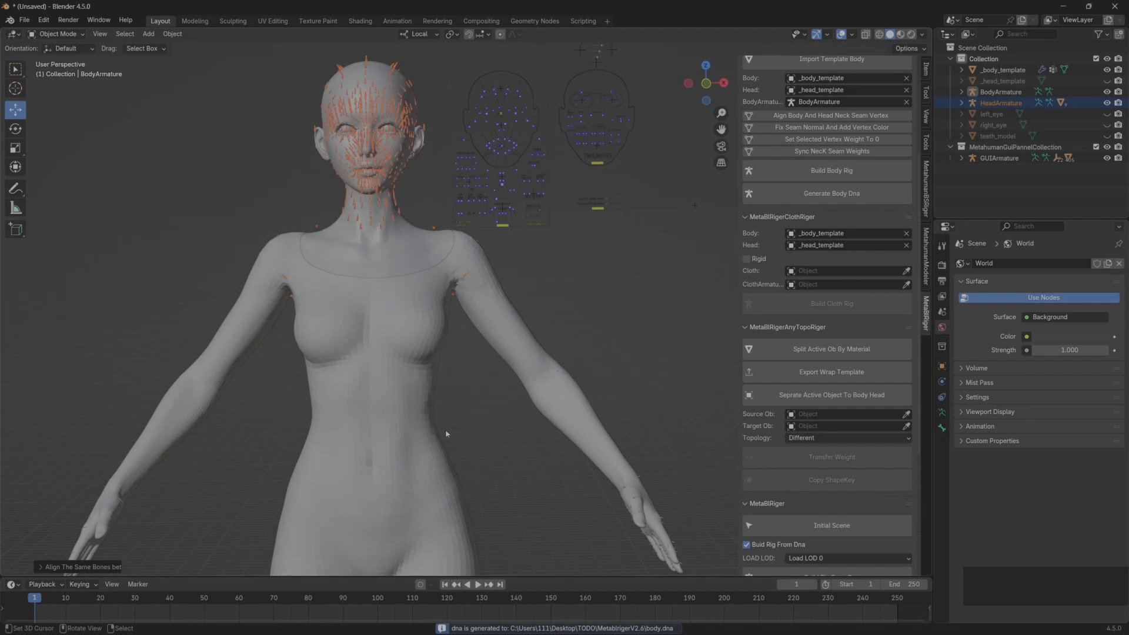
# Examine the whole character with its head and body armatures, from full figure to upper body
pyautogui.moveTo(575, 529); pyautogui.dragTo(669, 325, button='middle')
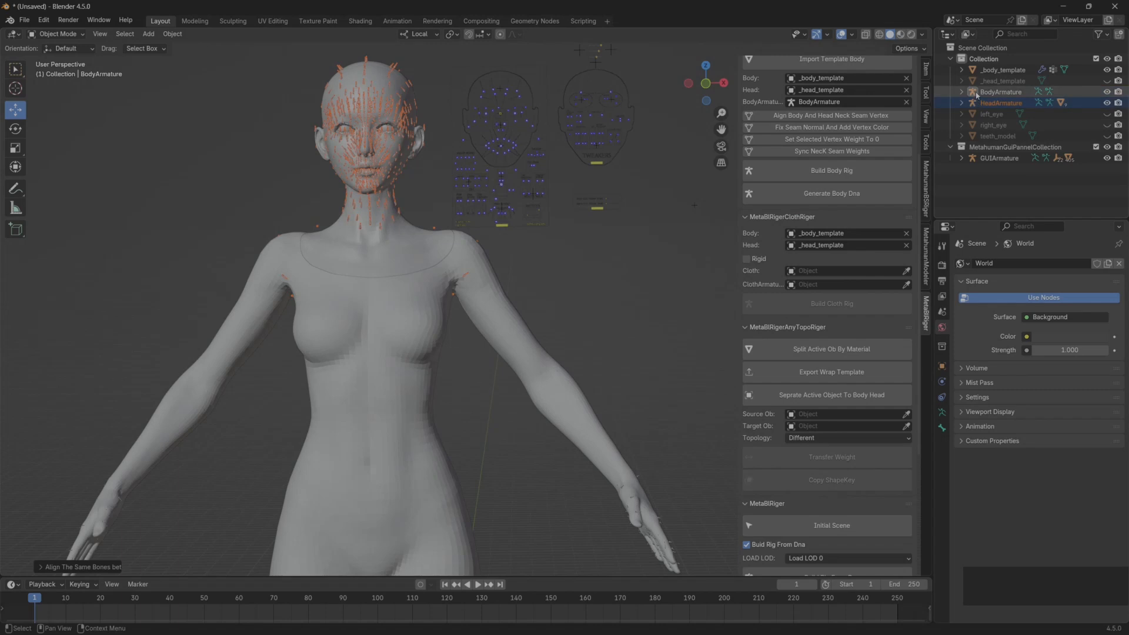
pyautogui.scroll(-5, 492, 329)
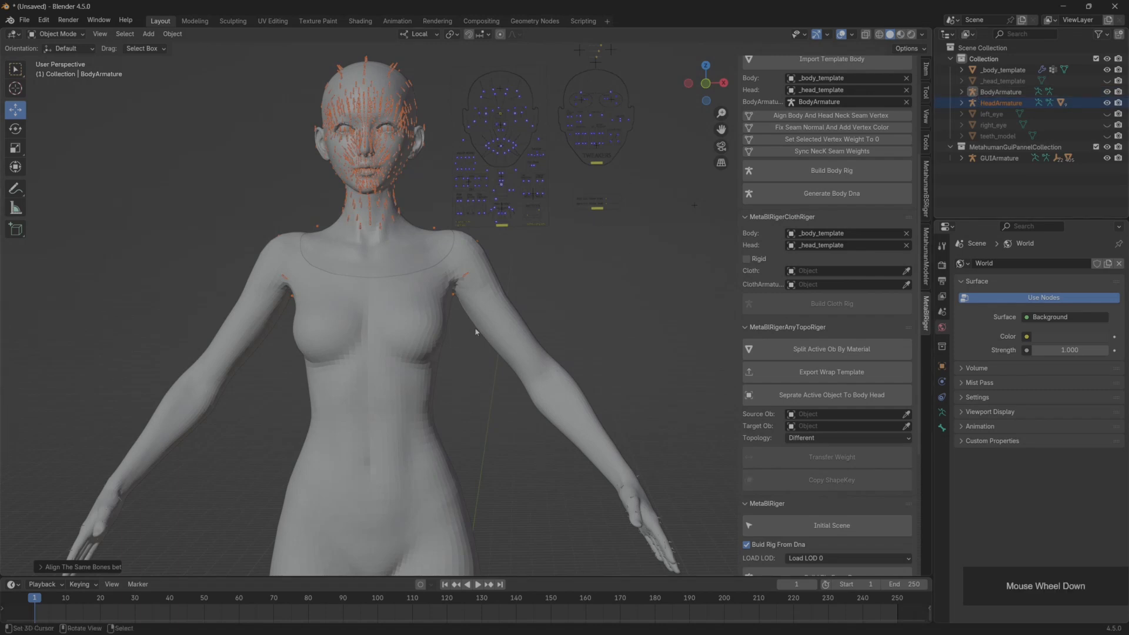
pyautogui.keyDown('shift'); pyautogui.moveTo(492, 330); pyautogui.dragTo(509, 220, button='middle'); pyautogui.keyUp('shift')
pyautogui.scroll(-1, 509, 221)
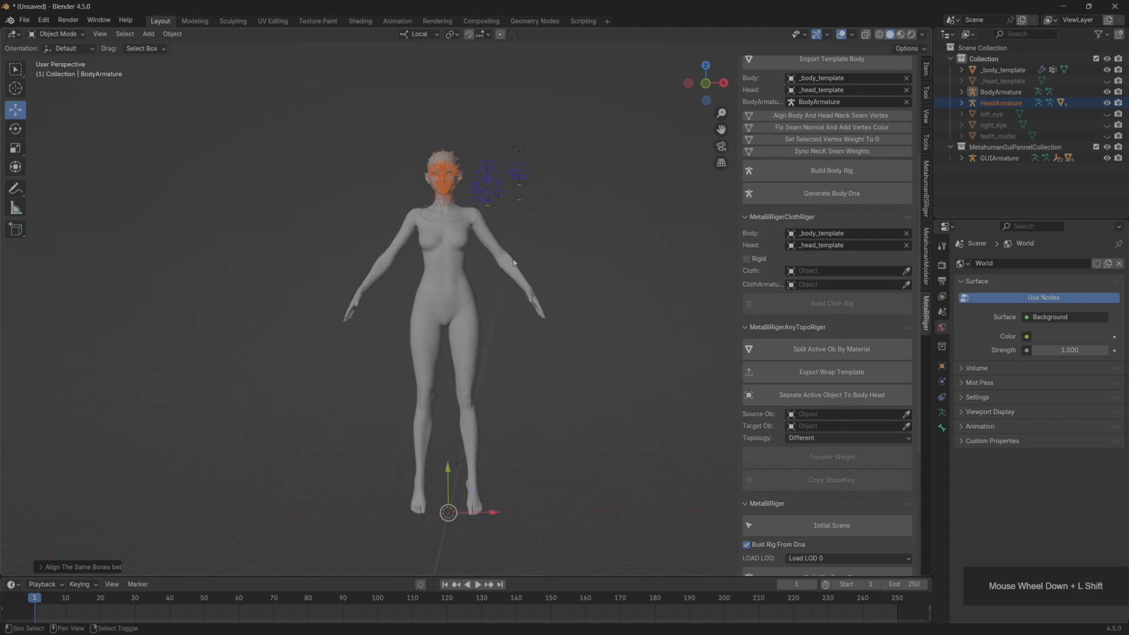
pyautogui.scroll(3, 509, 352)
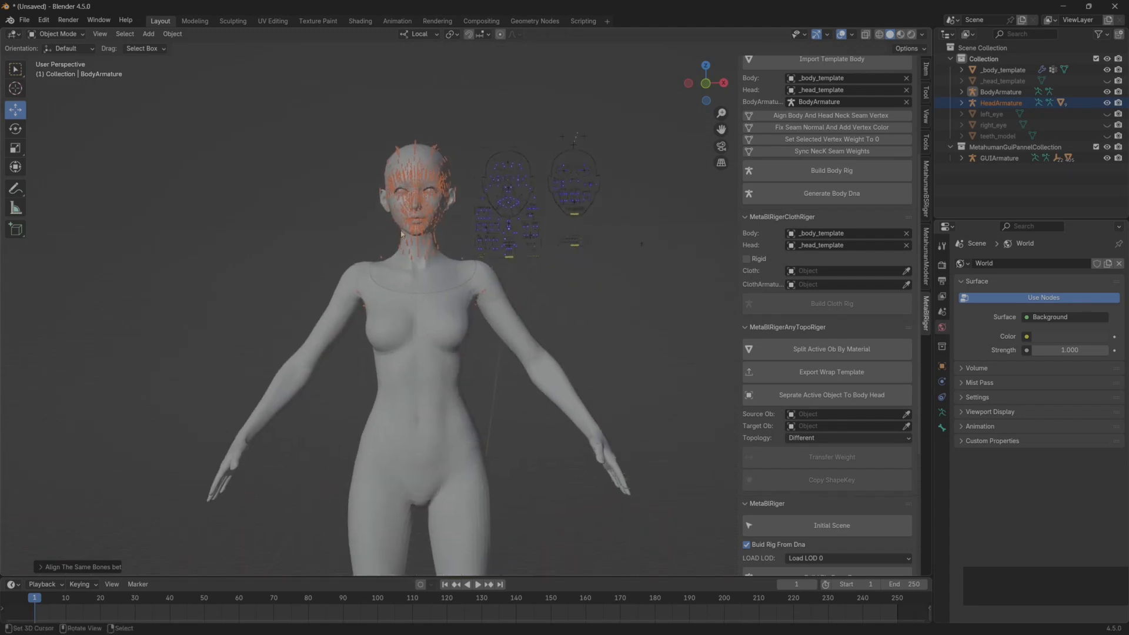
pyautogui.scroll(2, 396, 291)
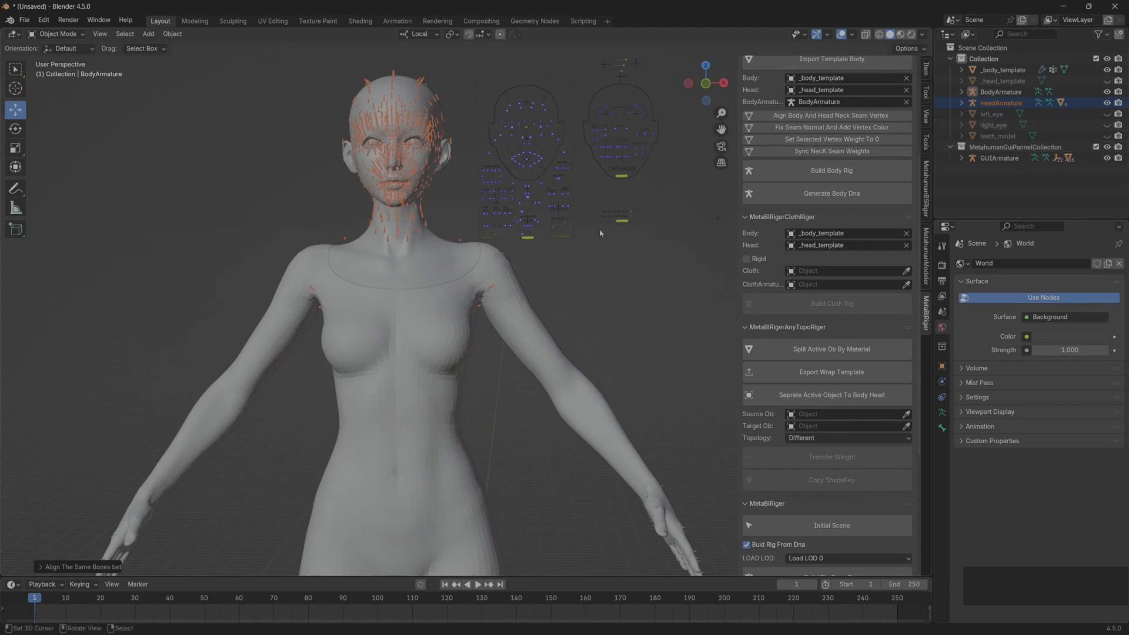
pyautogui.moveTo(573, 296); pyautogui.dragTo(576, 297, button='middle')
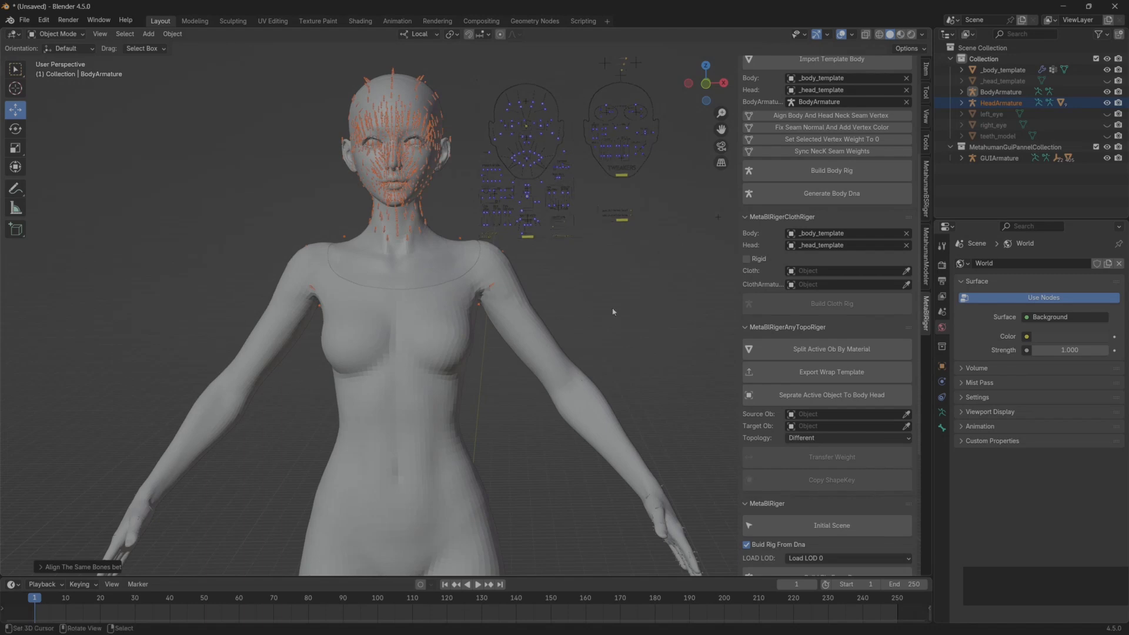
# Deselect the armature and switch the viewport to Material Preview to inspect the neck seam between head and body
pyautogui.rightClick(602, 312)
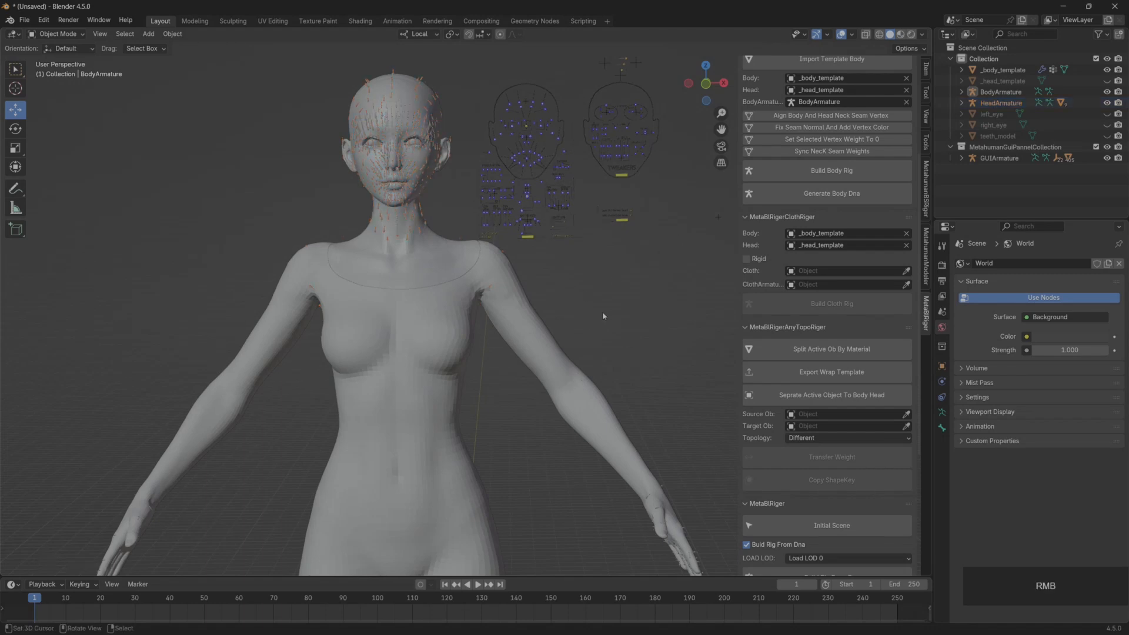
pyautogui.click(900, 35)
pyautogui.scroll(5, 548, 276)
pyautogui.moveTo(548, 277); pyautogui.dragTo(482, 298, button='middle')
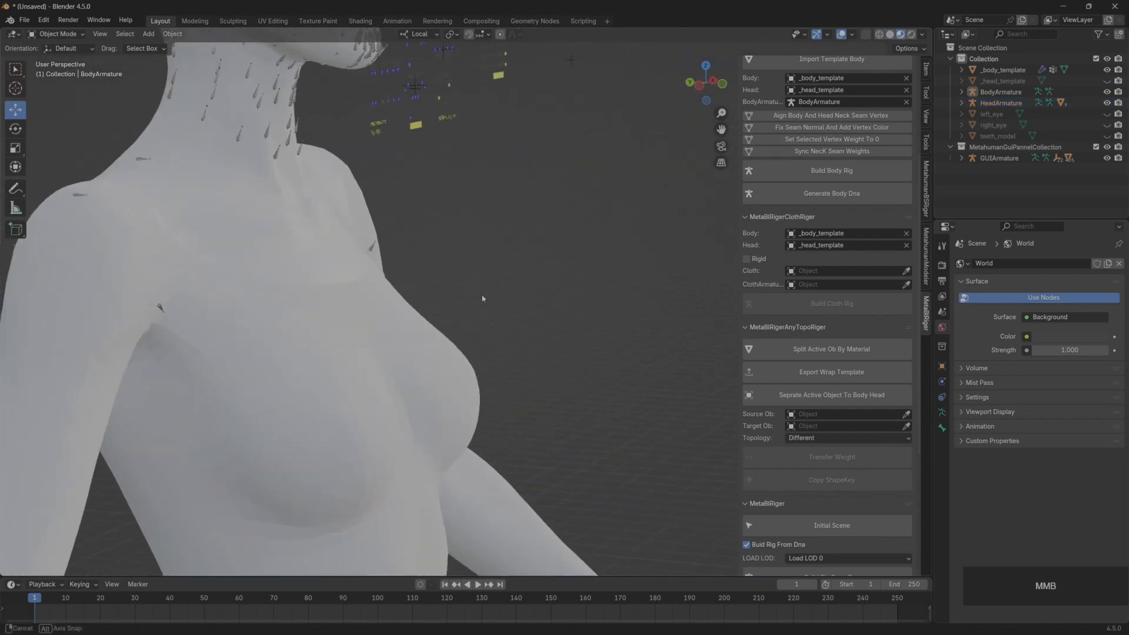
pyautogui.keyDown('shift'); pyautogui.moveTo(330, 285); pyautogui.dragTo(535, 323, button='middle'); pyautogui.keyUp('shift')
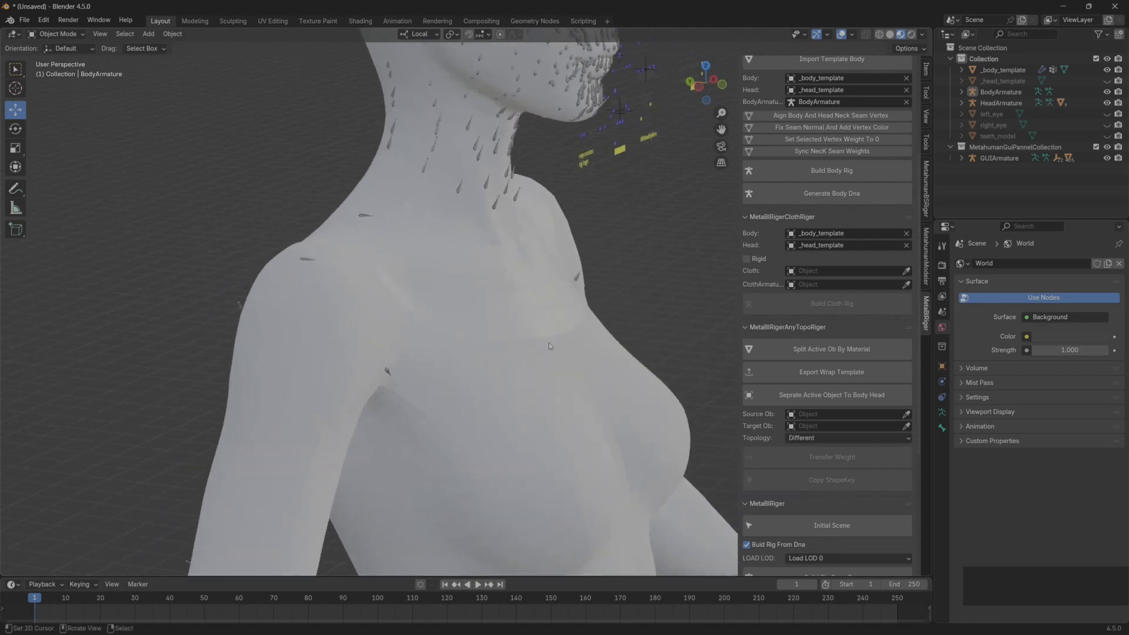
pyautogui.keyDown('shift'); pyautogui.moveTo(628, 288); pyautogui.dragTo(518, 281, button='middle'); pyautogui.keyUp('shift')
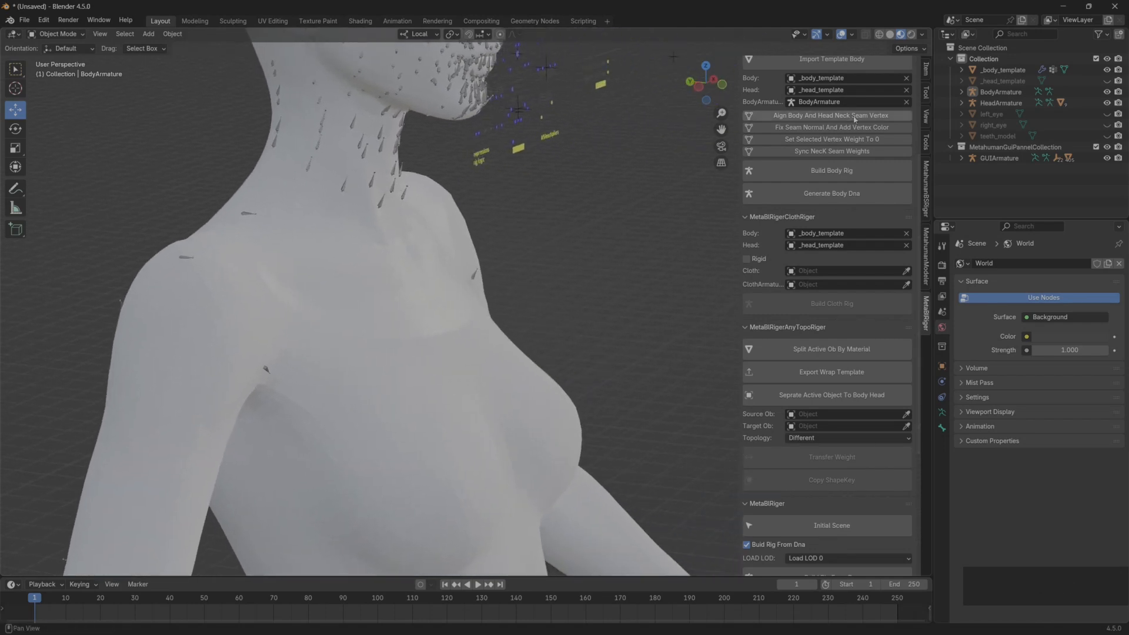
# Replace the Head object in MetaBlRigerBodyRiger with head_lod0_mesh from under HeadArmature
pyautogui.scroll(4, 816, 187)
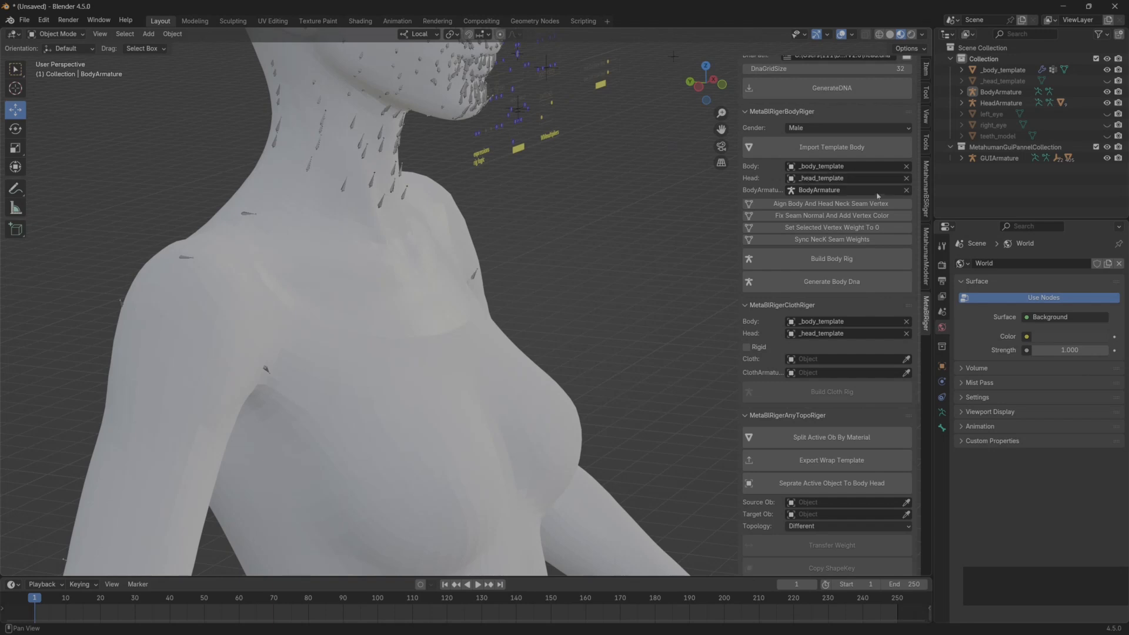
pyautogui.scroll(1, 876, 199)
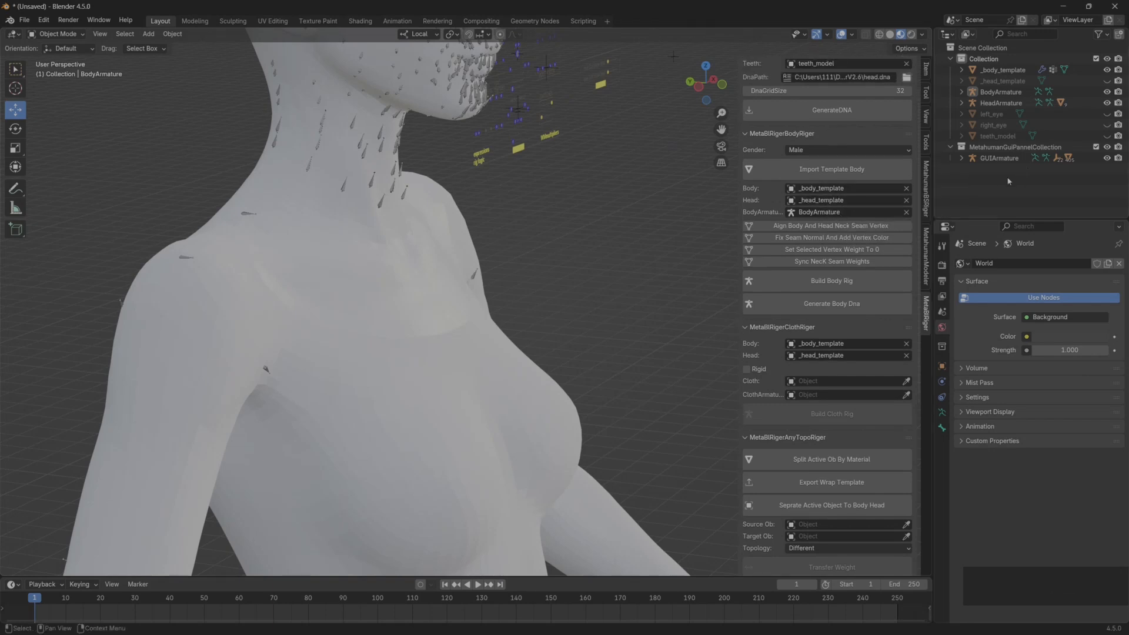
pyautogui.click(962, 103)
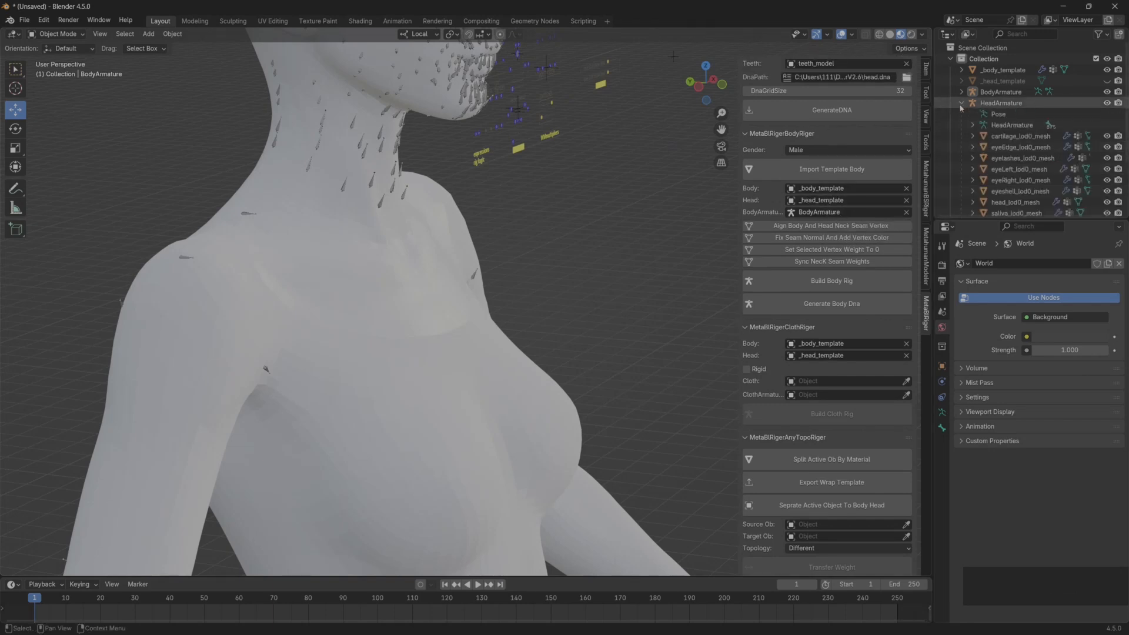
pyautogui.click(906, 202)
pyautogui.click(907, 201)
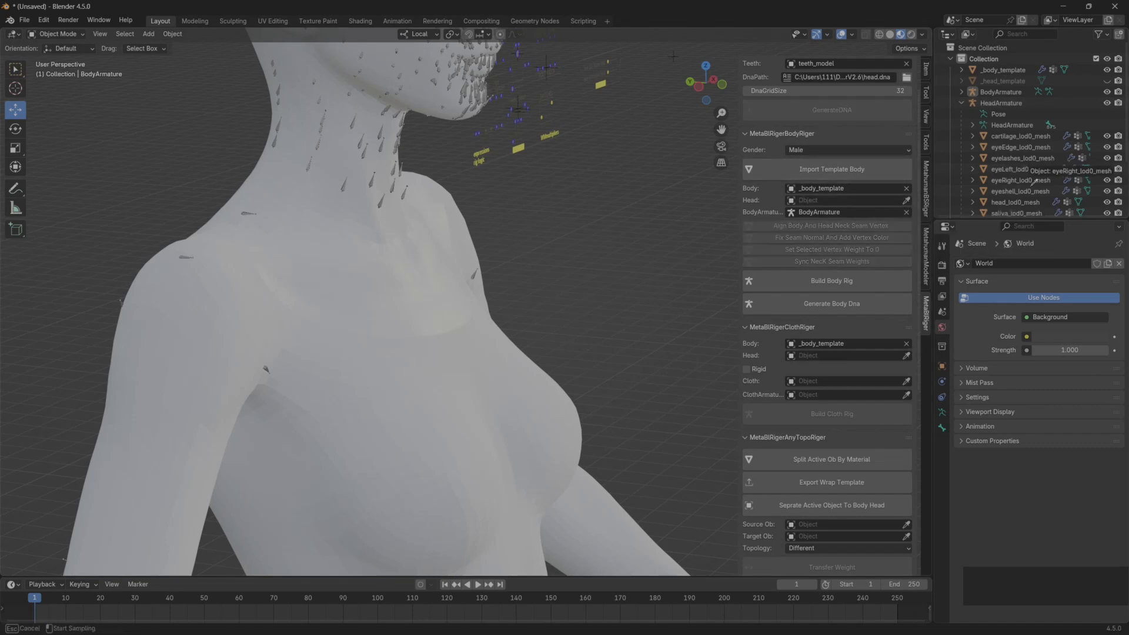
pyautogui.click(1009, 202)
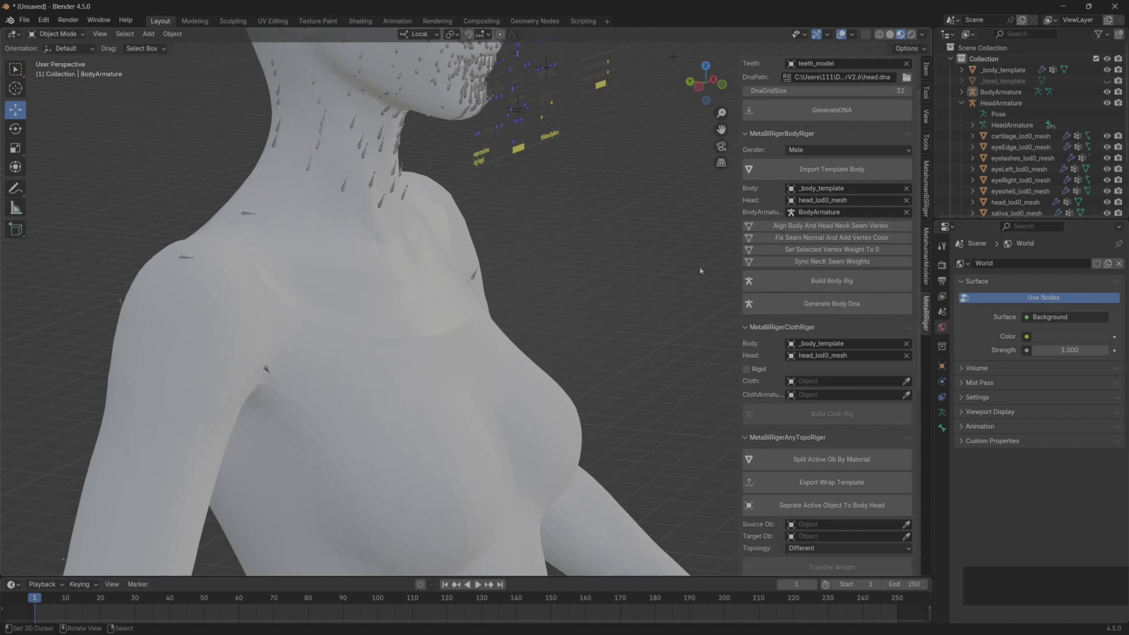
# Compare the material settings of head_lod0_mesh and _body_template
pyautogui.scroll(-4, 488, 289)
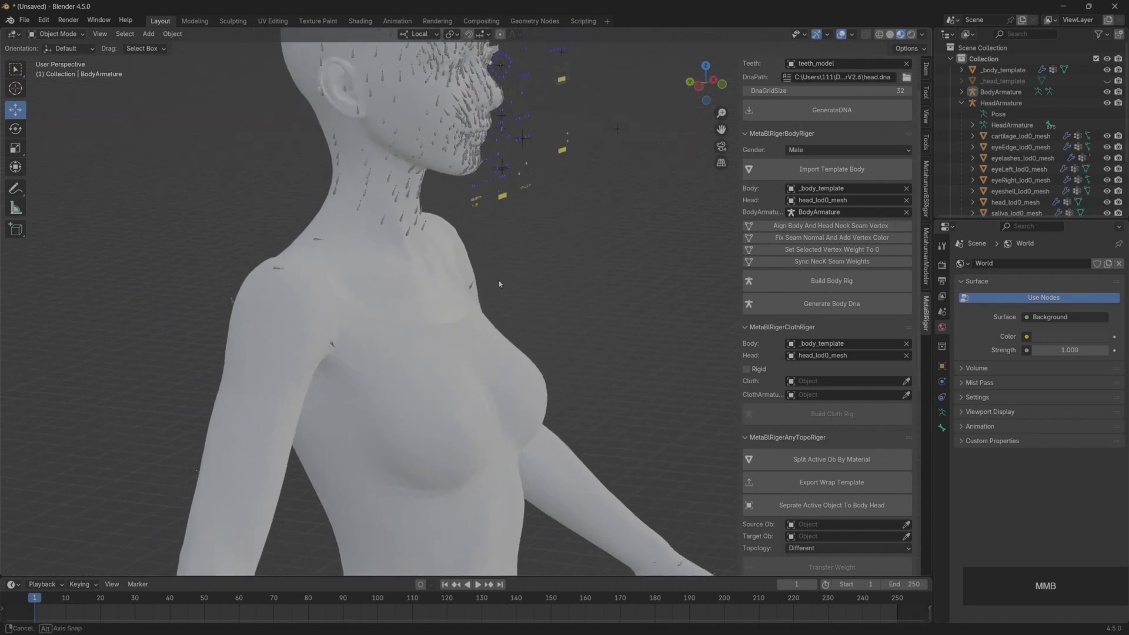
pyautogui.moveTo(497, 276); pyautogui.dragTo(434, 286, button='middle')
pyautogui.rightClick(434, 286)
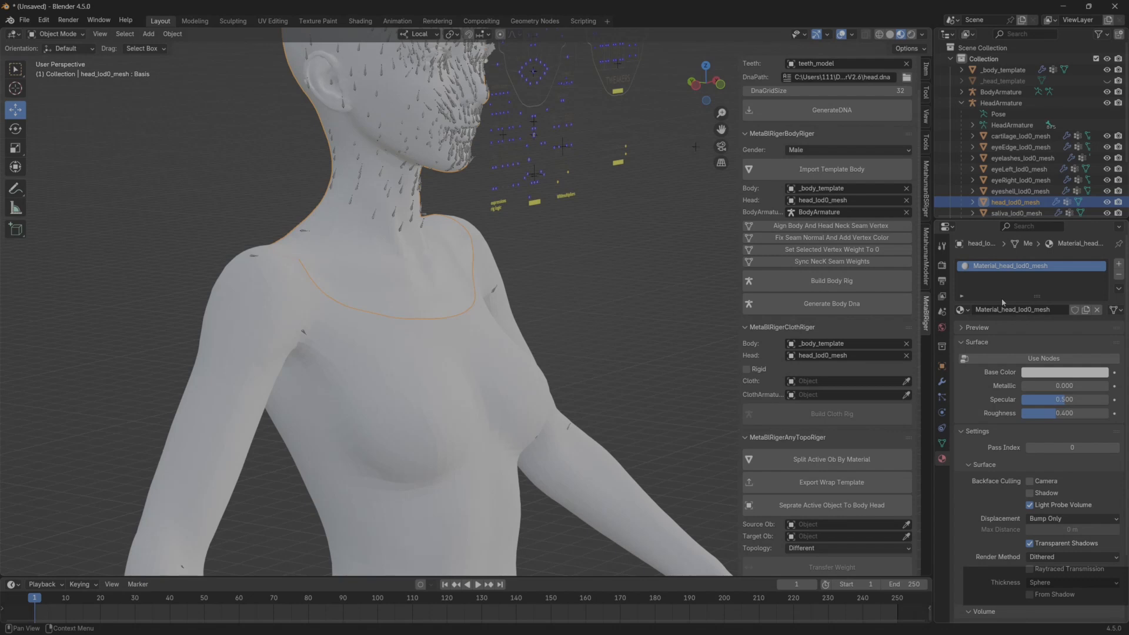
pyautogui.click(962, 93)
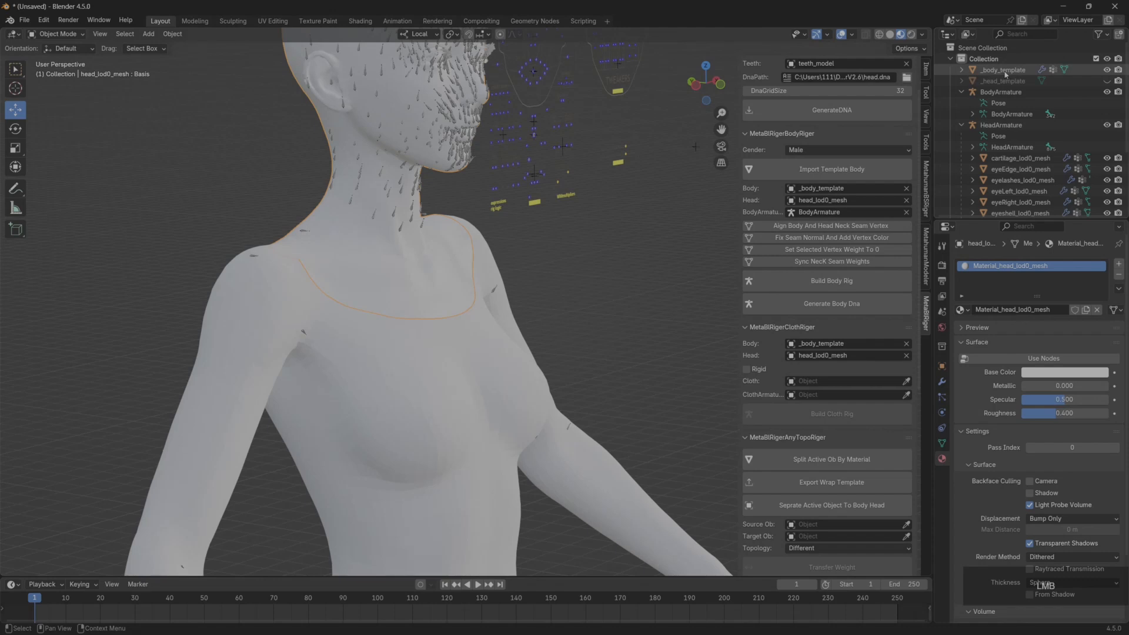
pyautogui.click(1005, 72)
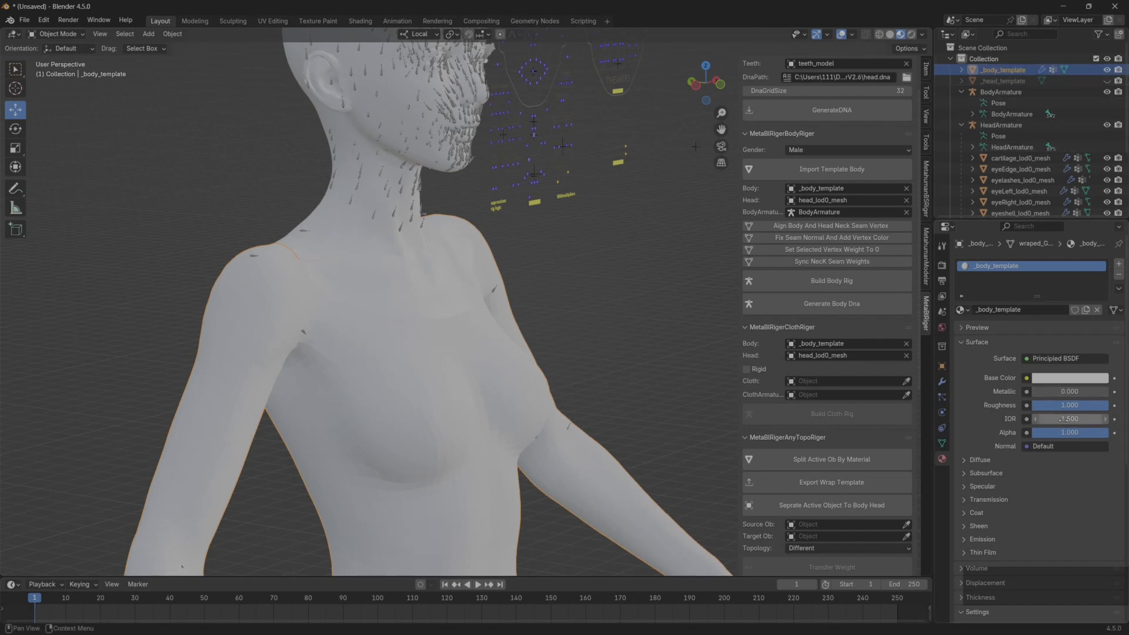
# Replace the material on head_lod0_mesh with a new material named head_lod2_mat
pyautogui.scroll(-2, 1023, 198)
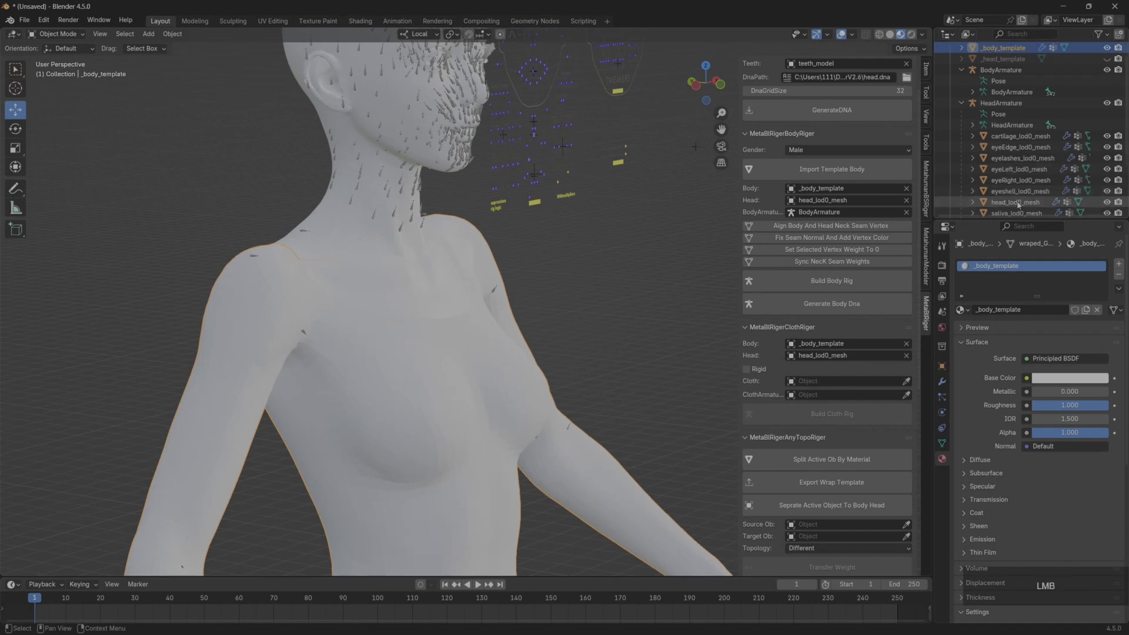
pyautogui.click(1019, 202)
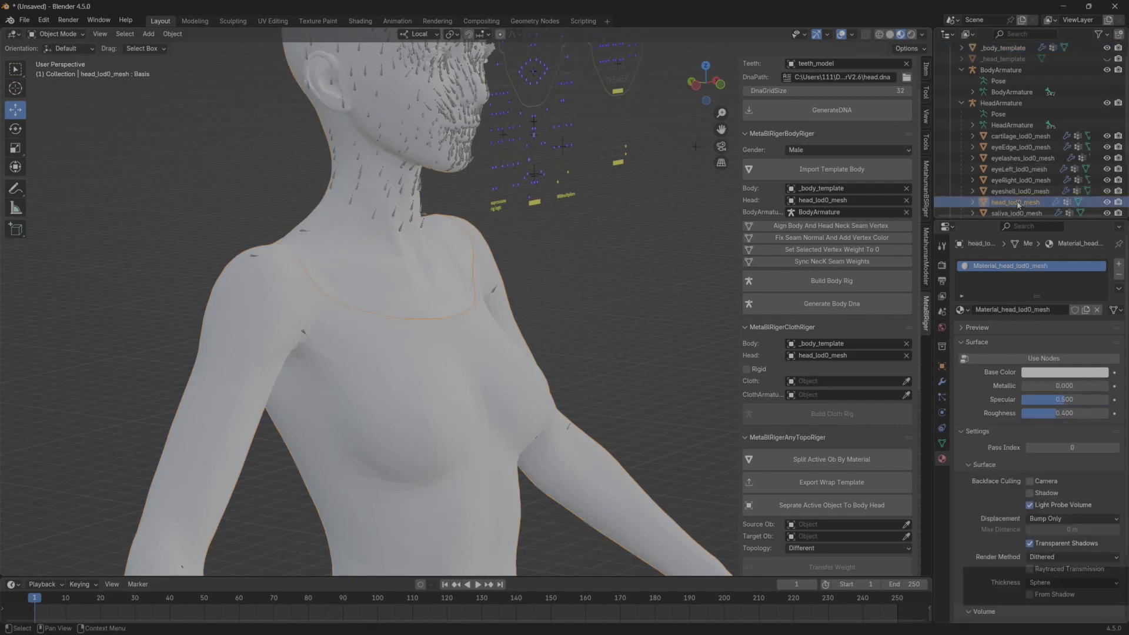
pyautogui.click(1118, 275)
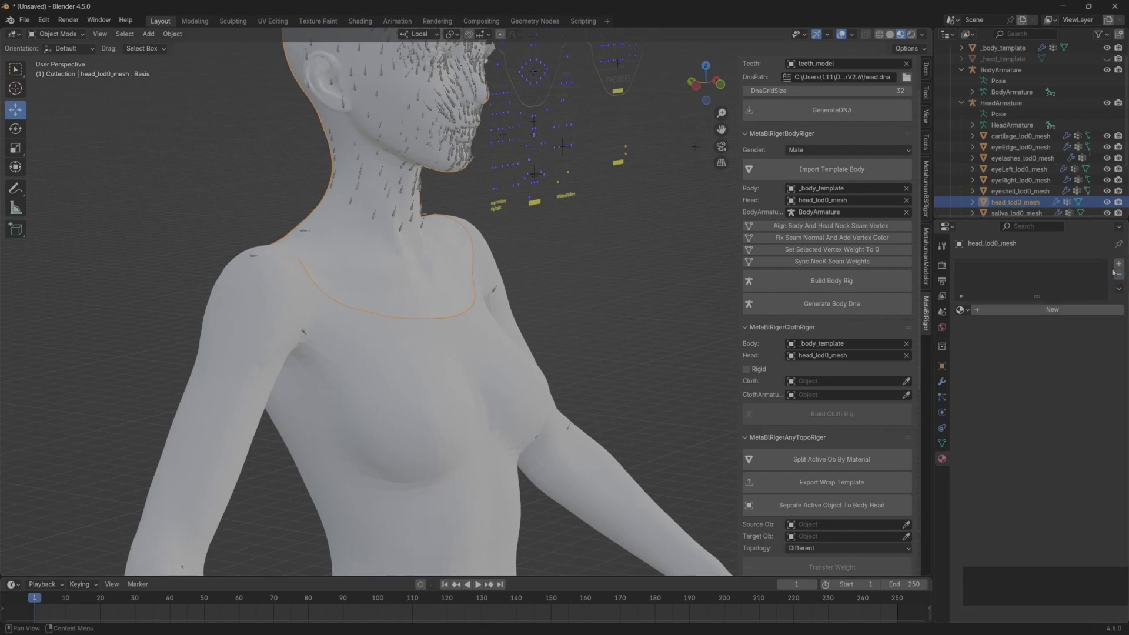
pyautogui.click(1118, 265)
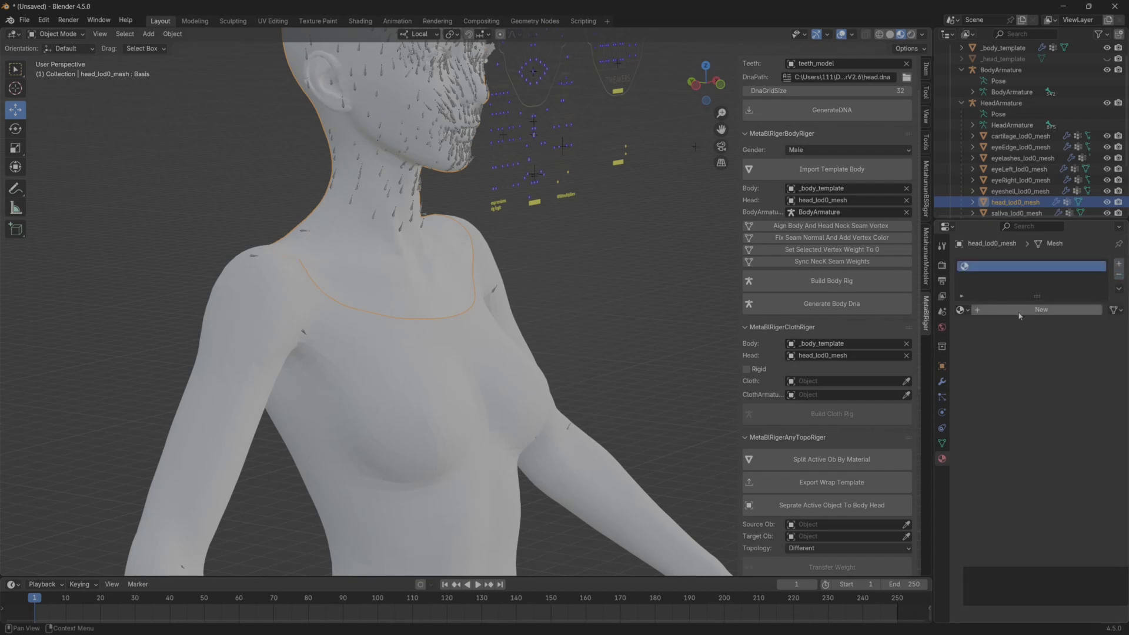
pyautogui.click(1019, 312)
pyautogui.click(1005, 310)
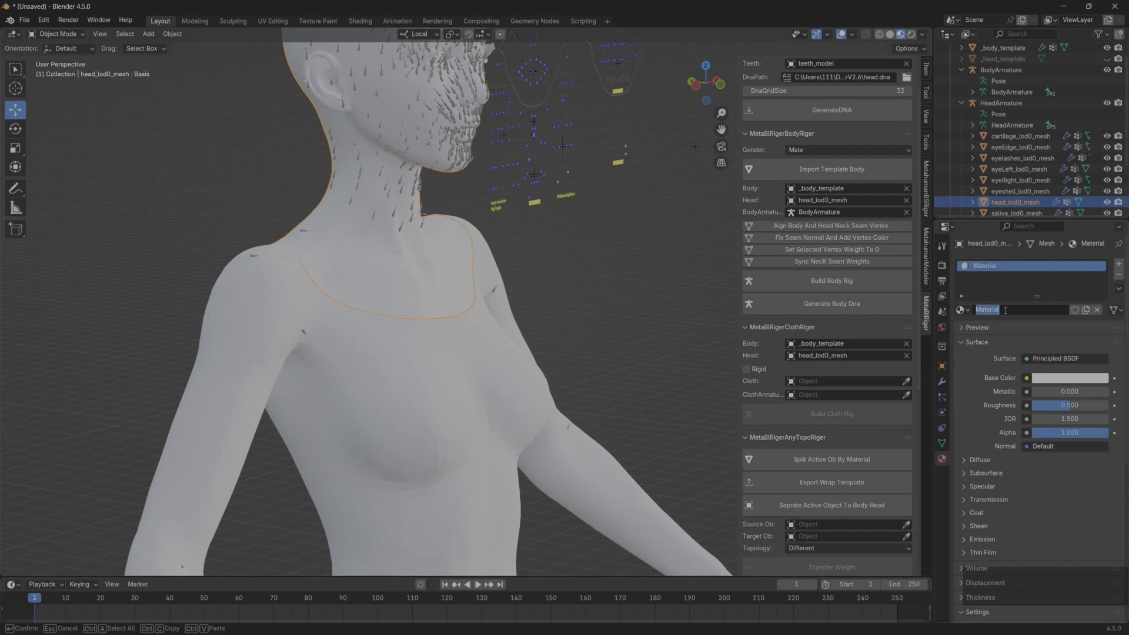
pyautogui.write('head_lod2_mat')
pyautogui.press('Return')
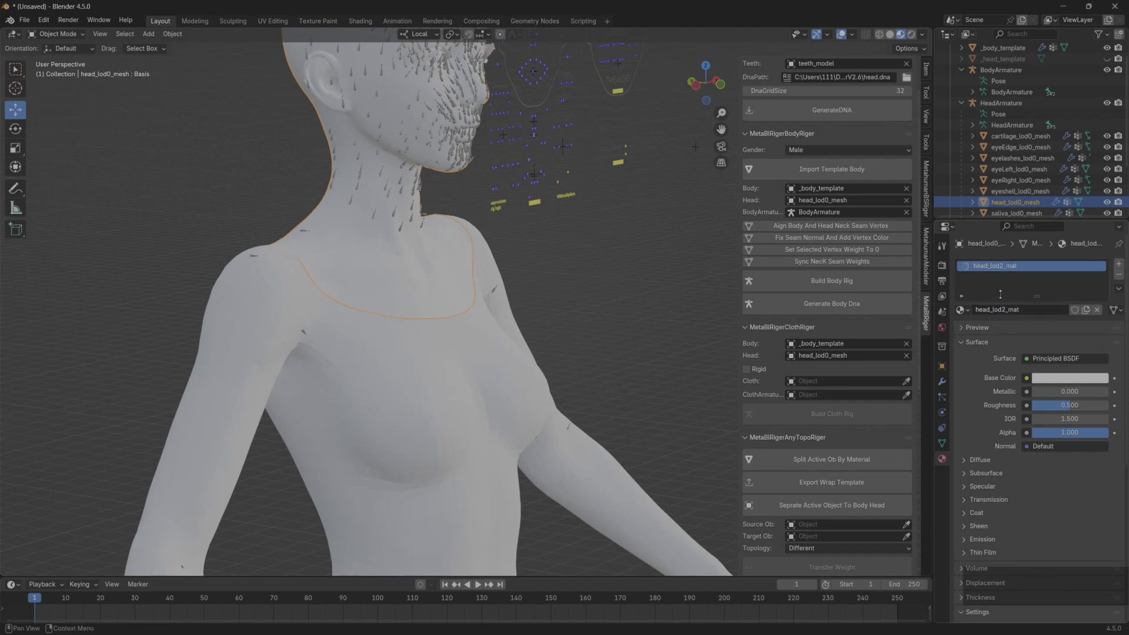
# Replace the material on _body_template with a new material named body_mat
pyautogui.click(612, 253)
pyautogui.scroll(3, 624, 290)
pyautogui.moveTo(606, 309); pyautogui.dragTo(588, 301, button='middle')
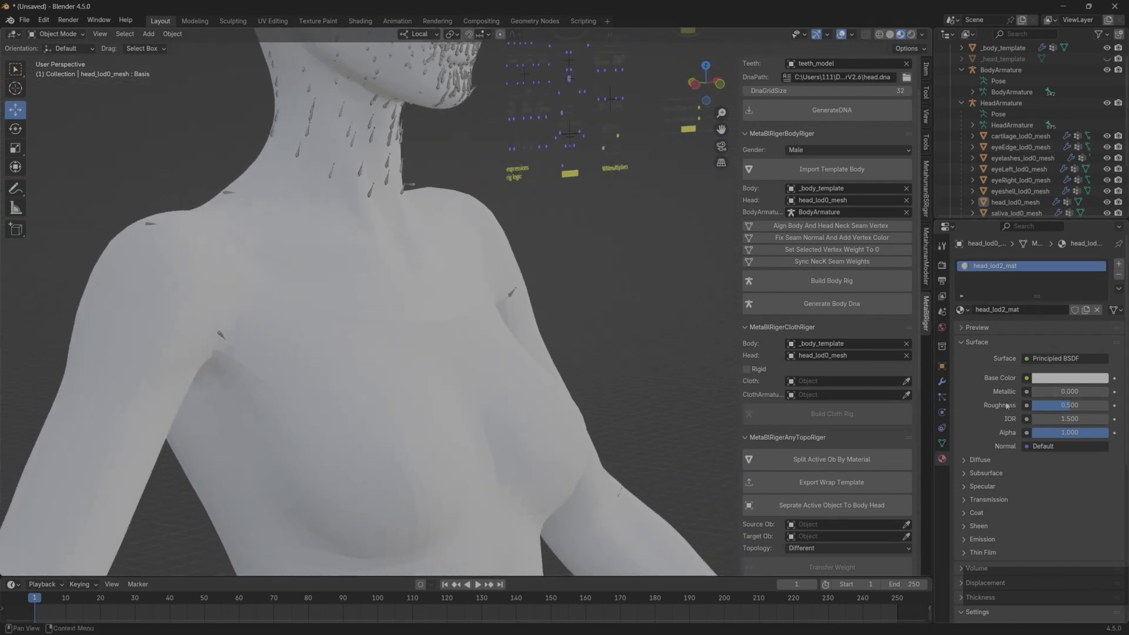
pyautogui.click(1013, 203)
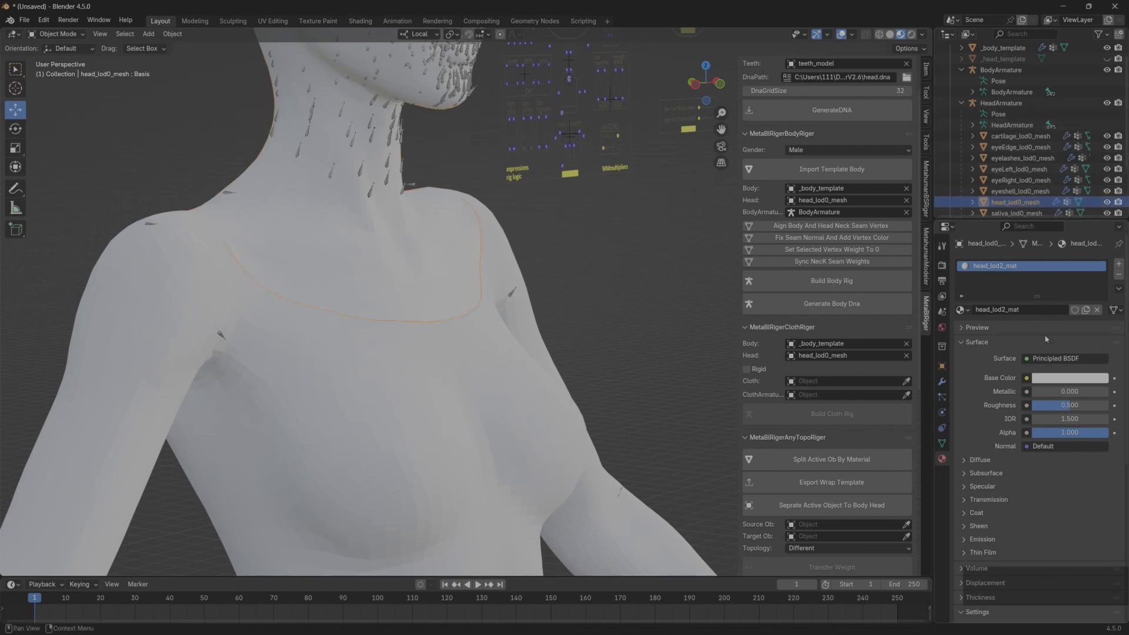
pyautogui.click(1001, 48)
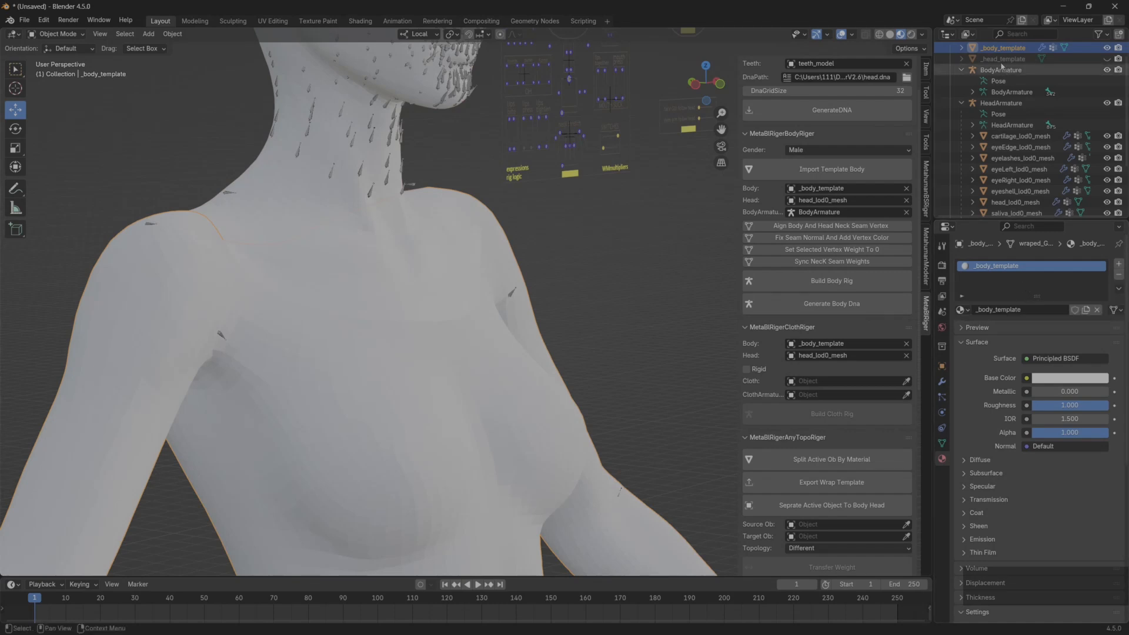
pyautogui.click(1118, 274)
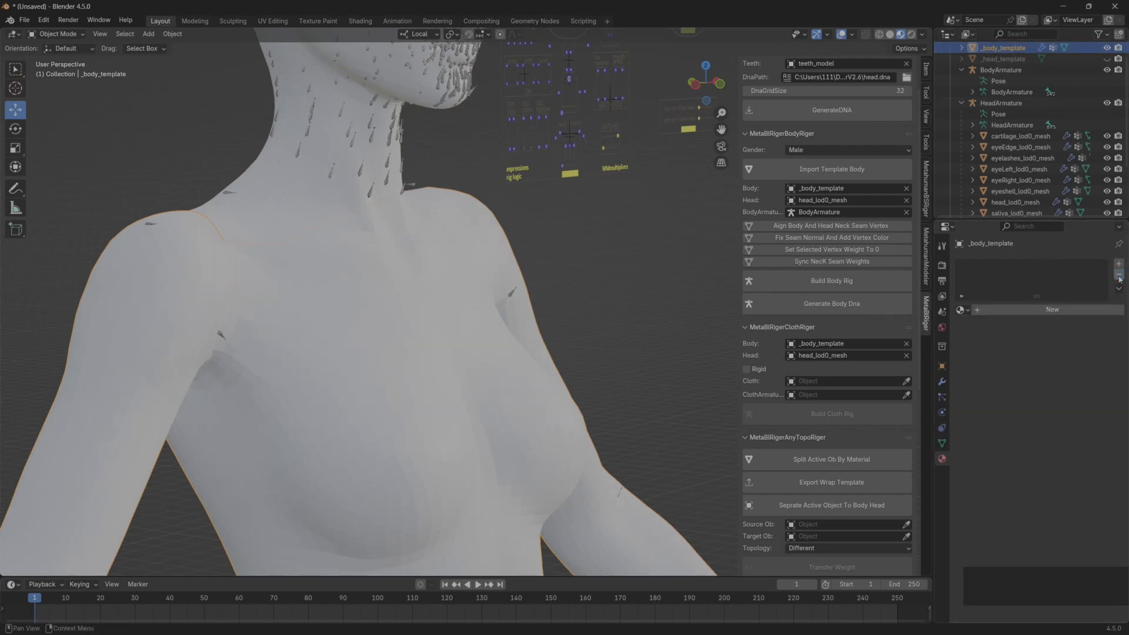
pyautogui.click(1007, 309)
pyautogui.click(1009, 310)
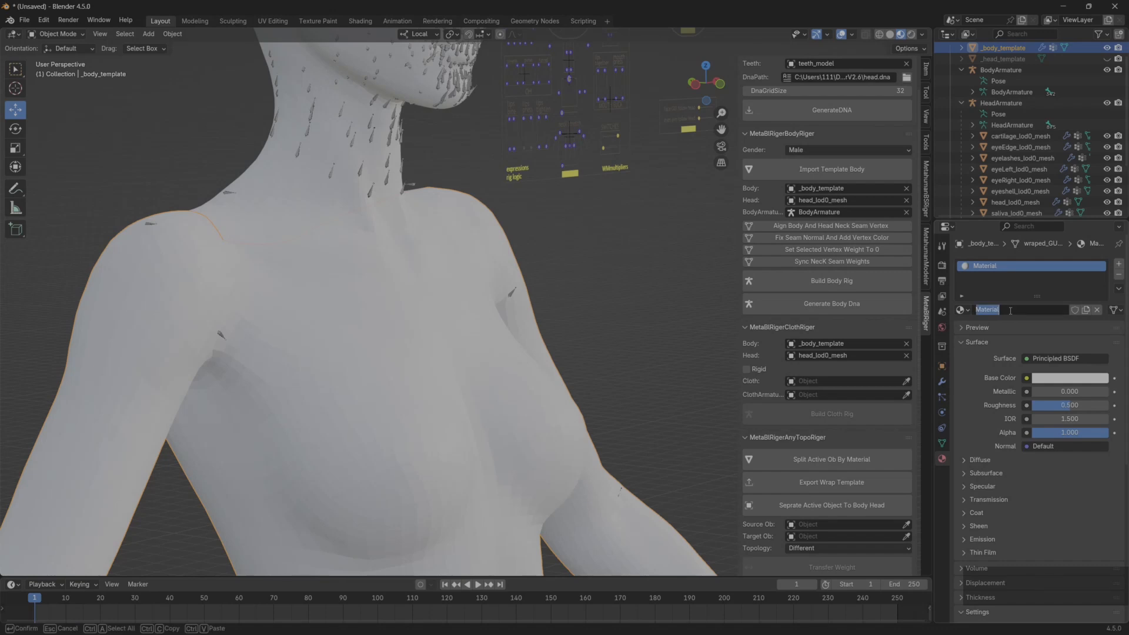
pyautogui.write('body_mat')
pyautogui.press('Return')
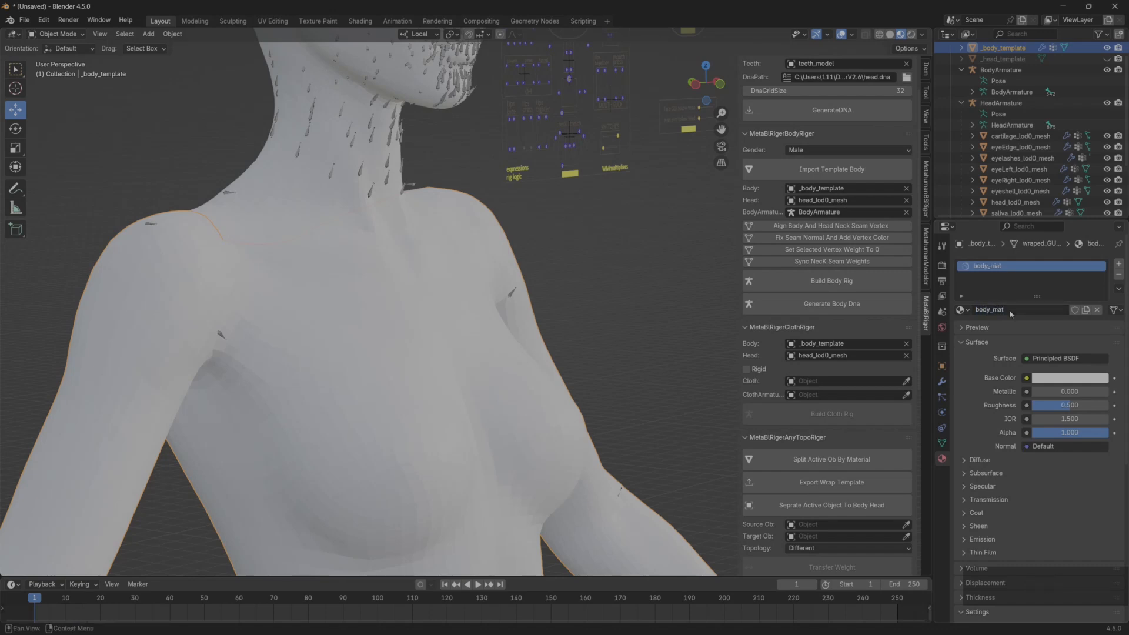
# Examine the shading along the head and body seam across the neck, shoulders and chest from several angles
pyautogui.rightClick(693, 310)
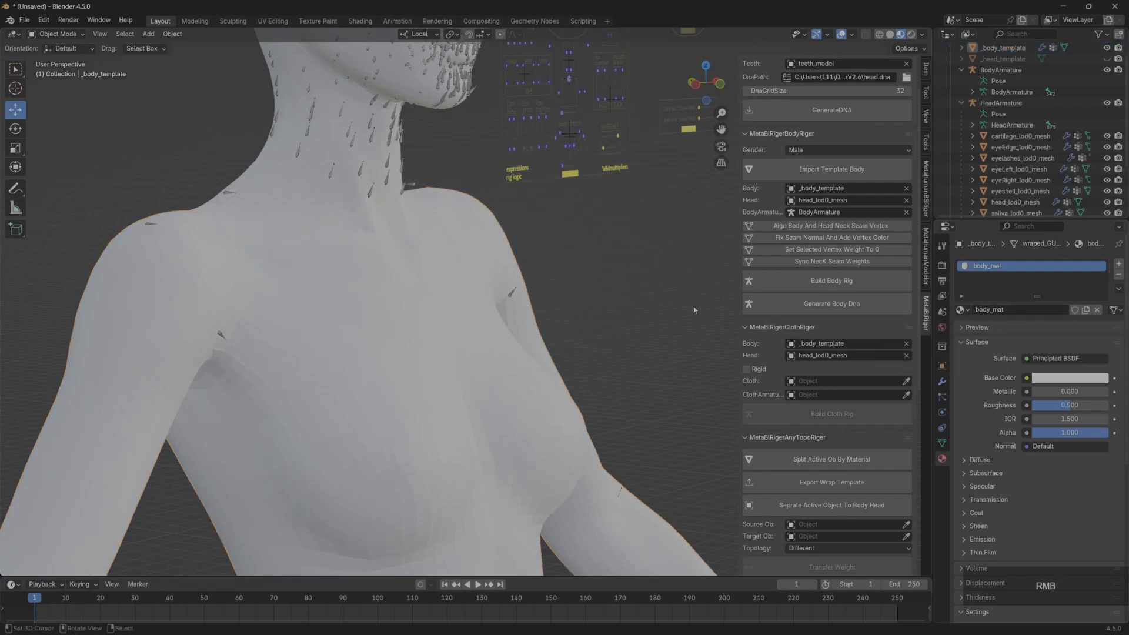
pyautogui.moveTo(600, 282)
pyautogui.mouseDown(button='middle')
pyautogui.moveTo(583, 274)
pyautogui.moveTo(595, 274)
pyautogui.mouseUp(button='middle')
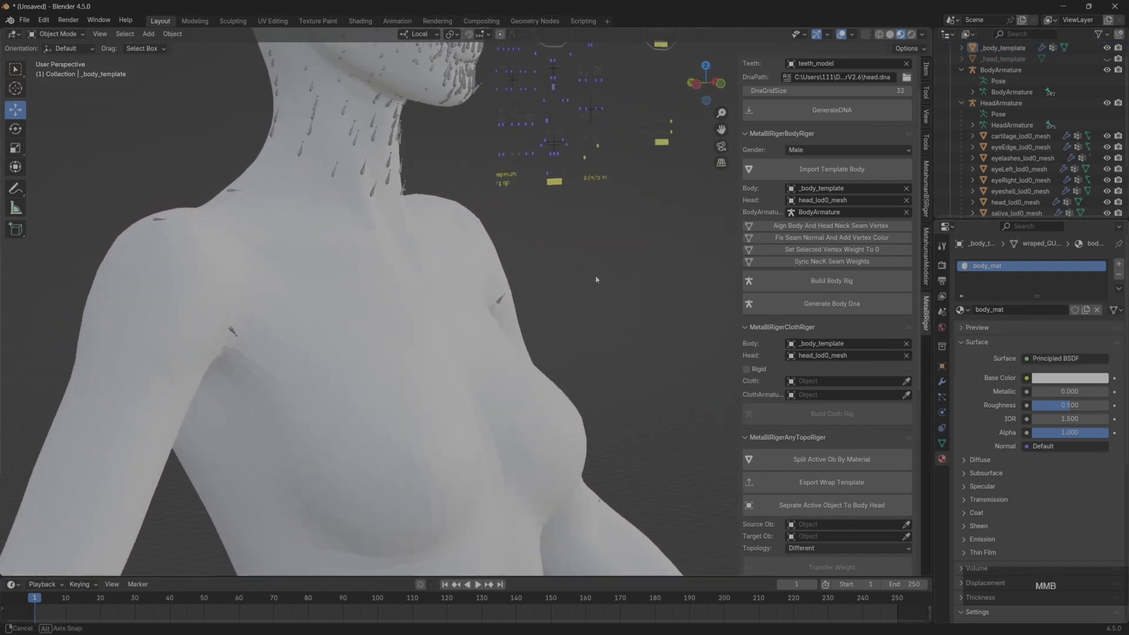
pyautogui.rightClick(392, 270)
pyautogui.rightClick(432, 347)
pyautogui.scroll(3, 569, 292)
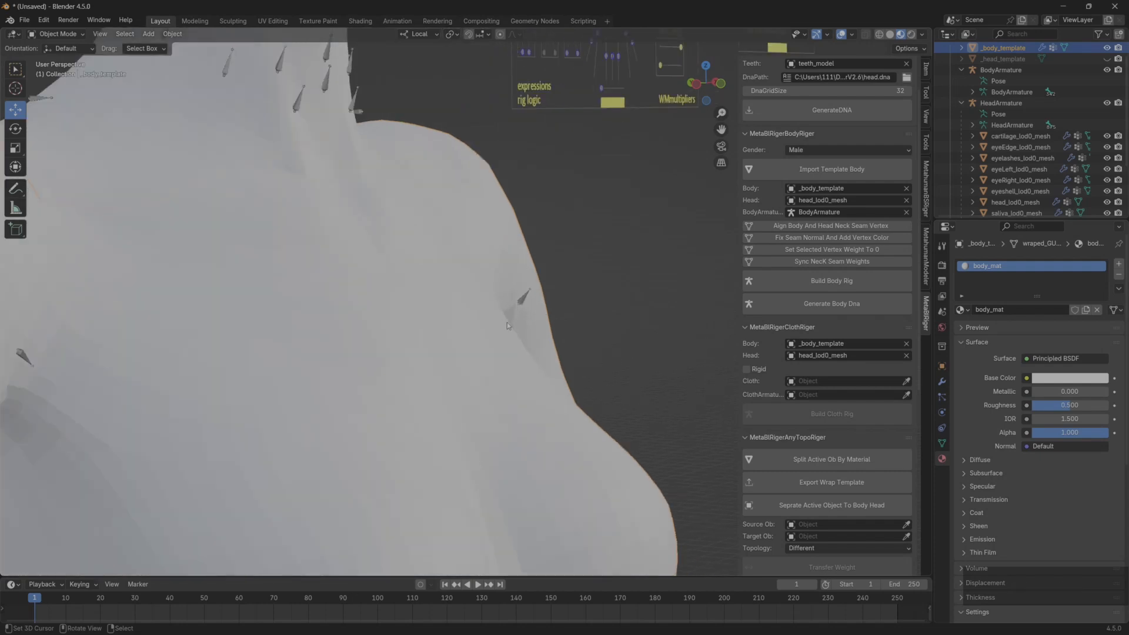
pyautogui.moveTo(507, 322); pyautogui.dragTo(445, 330, button='middle')
pyautogui.scroll(-3, 471, 321)
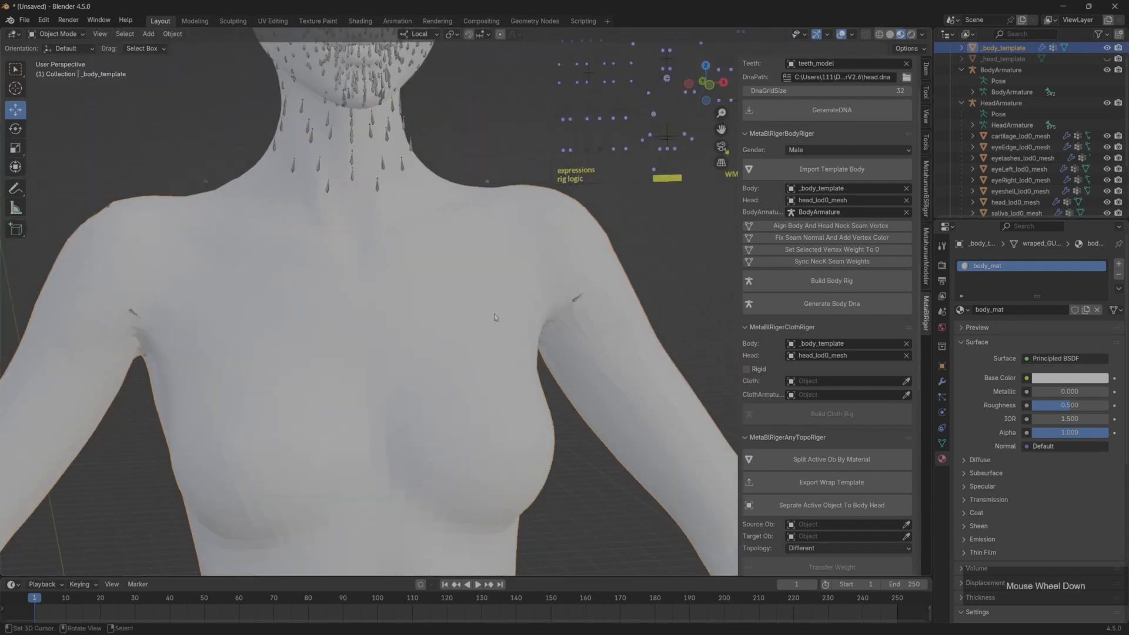
pyautogui.rightClick(688, 241)
pyautogui.scroll(3, 617, 275)
pyautogui.moveTo(558, 282); pyautogui.dragTo(579, 305, button='middle')
pyautogui.scroll(-3, 577, 305)
# Apply Shade Smooth to both head_lod0_mesh and _body_template
pyautogui.rightClick(451, 261)
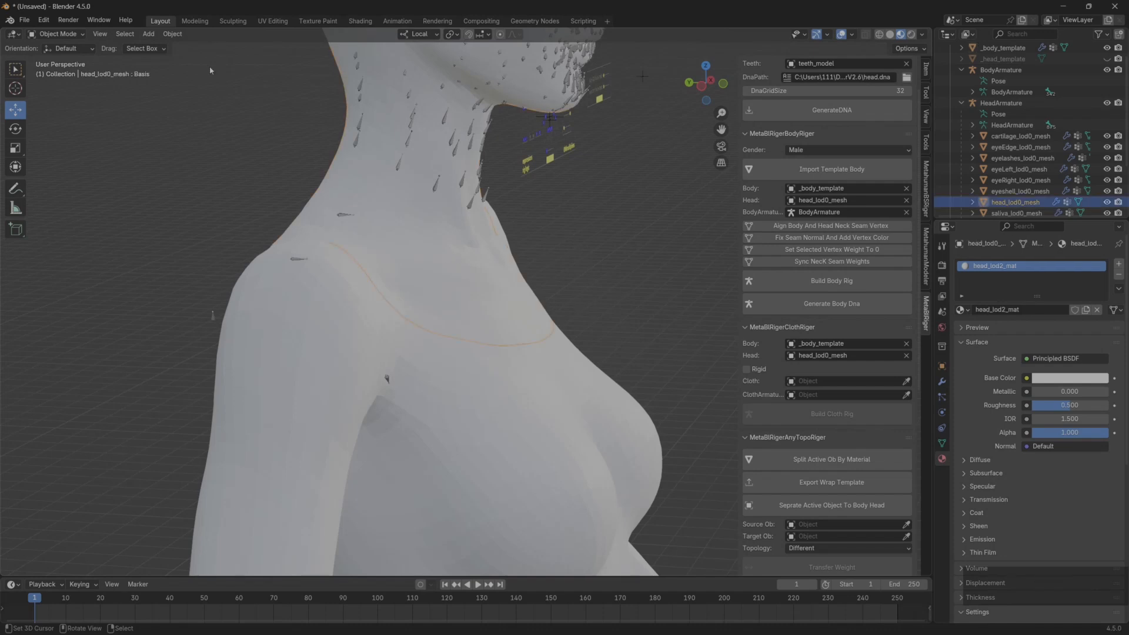
pyautogui.keyDown('shift'); pyautogui.rightClick(324, 265); pyautogui.keyUp('shift')
pyautogui.click(172, 33)
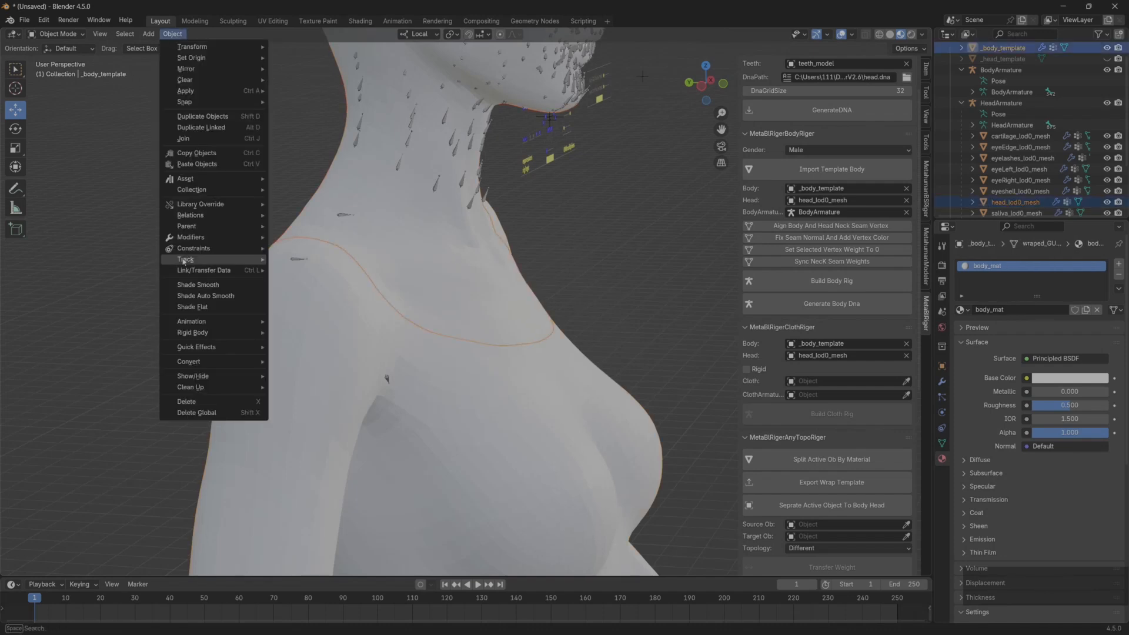
pyautogui.click(197, 285)
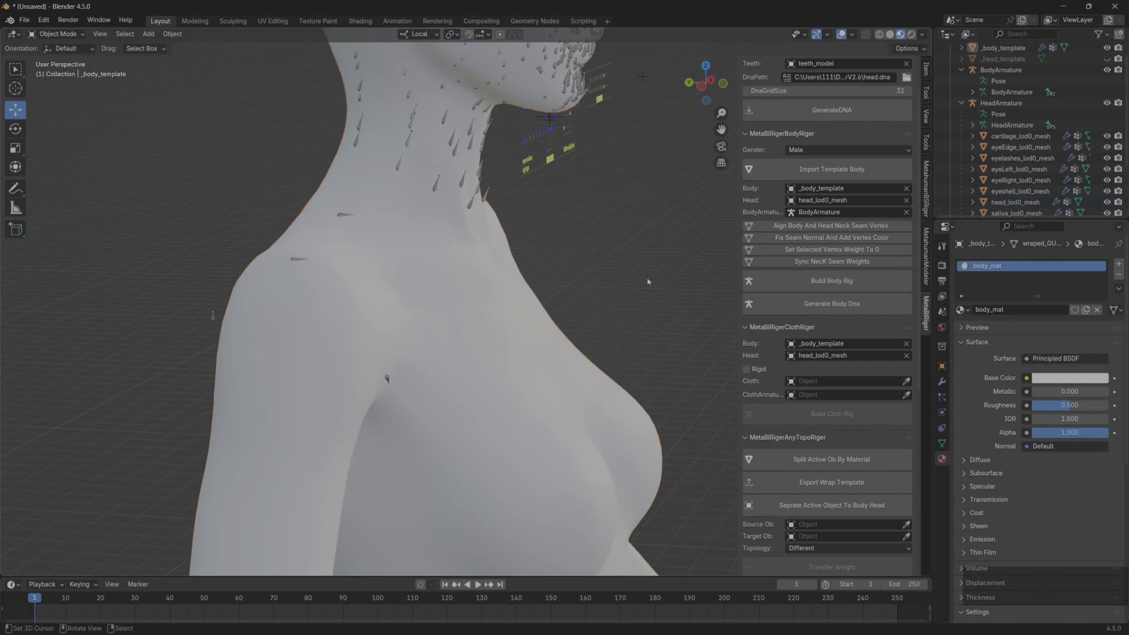
# Check the smoothed seam up close, and run Fix Seam Normal And Add Vertex Color on the head and body
pyautogui.moveTo(648, 282); pyautogui.dragTo(569, 292, button='middle')
pyautogui.scroll(3, 400, 333)
pyautogui.moveTo(400, 334); pyautogui.dragTo(190, 274, button='middle')
pyautogui.scroll(3, 477, 342)
pyautogui.scroll(-8, 396, 329)
pyautogui.scroll(5, 395, 327)
pyautogui.scroll(2, 432, 337)
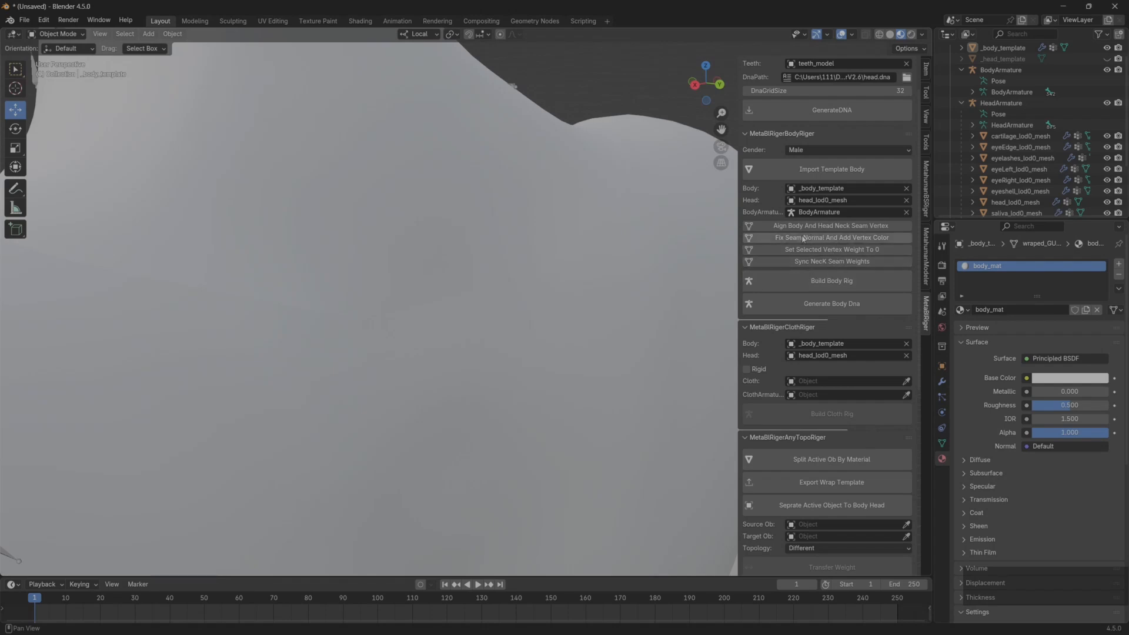
pyautogui.click(842, 244)
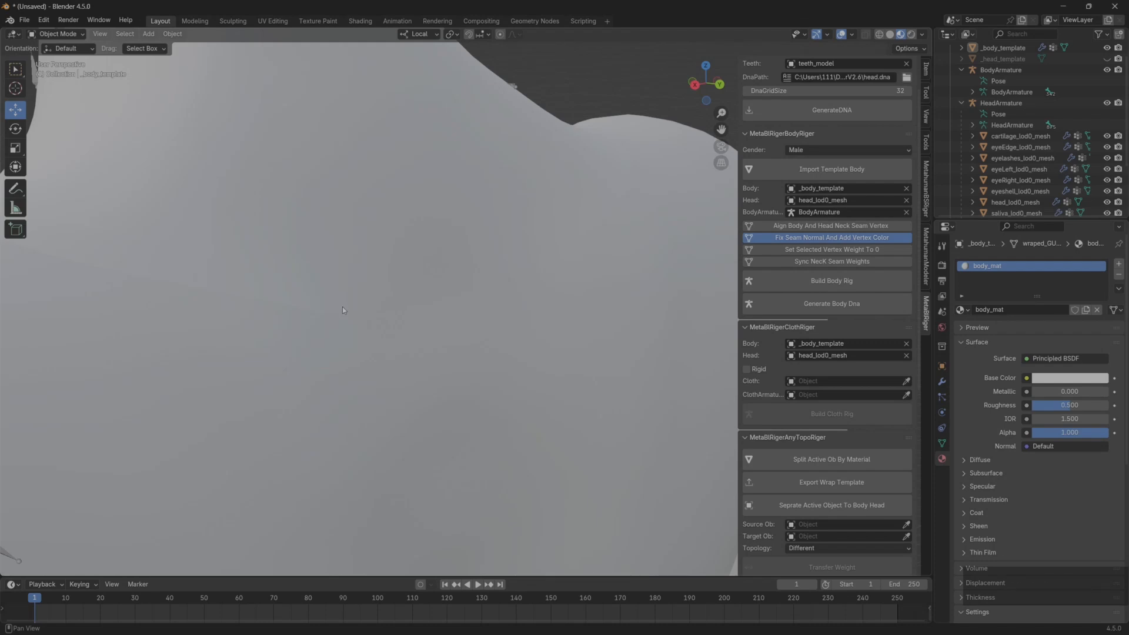
# Inspect the neck seam from the back and the front, and switch the viewport to Solid shading
pyautogui.scroll(4, 342, 310)
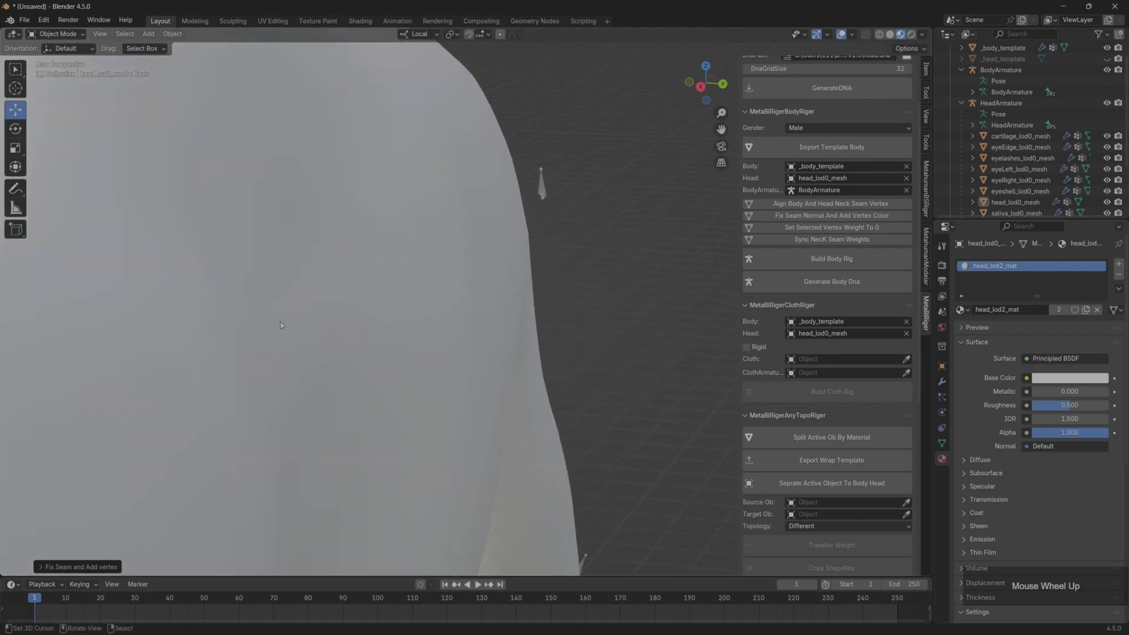
pyautogui.click(277, 326)
pyautogui.scroll(-5, 266, 328)
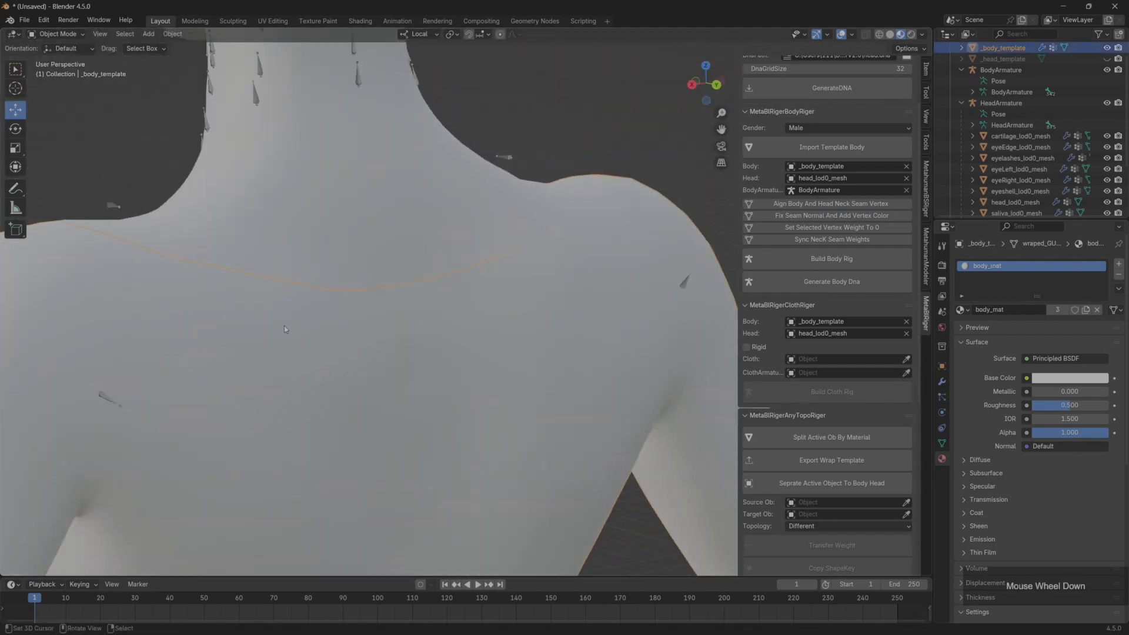
pyautogui.click(121, 146)
pyautogui.moveTo(126, 287); pyautogui.dragTo(530, 347, button='middle')
pyautogui.scroll(4, 168, 297)
pyautogui.scroll(5, 320, 324)
pyautogui.moveTo(419, 349)
pyautogui.mouseDown(button='middle')
pyautogui.moveTo(443, 353)
pyautogui.moveTo(430, 354)
pyautogui.mouseUp(button='middle')
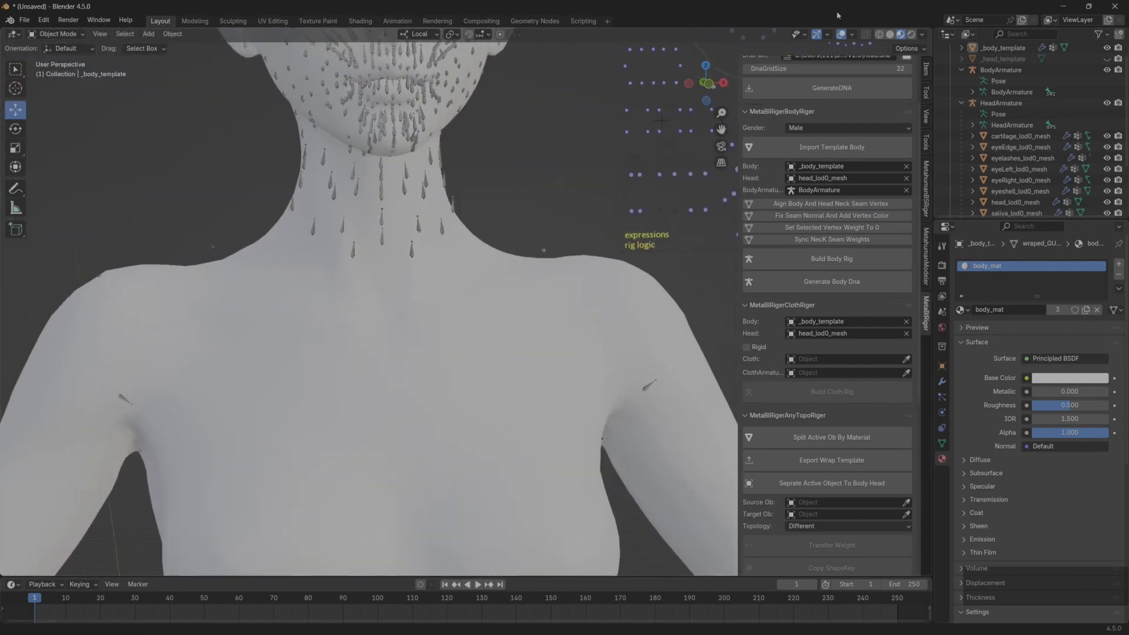
pyautogui.scroll(-4, 484, 200)
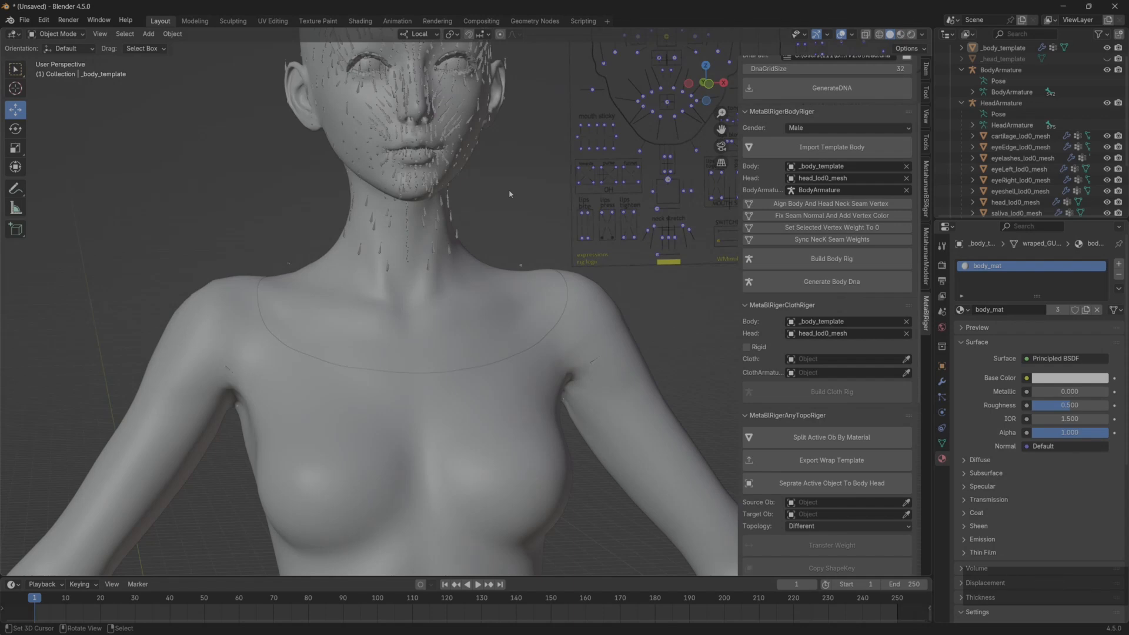
pyautogui.moveTo(510, 191); pyautogui.dragTo(495, 191, button='middle')
# Select all nine lod0 meshes under HeadArmature, from teeth_lod0_mesh to cartilage_lod0_mesh, together with HeadArmature itself
pyautogui.scroll(-3, 1032, 145)
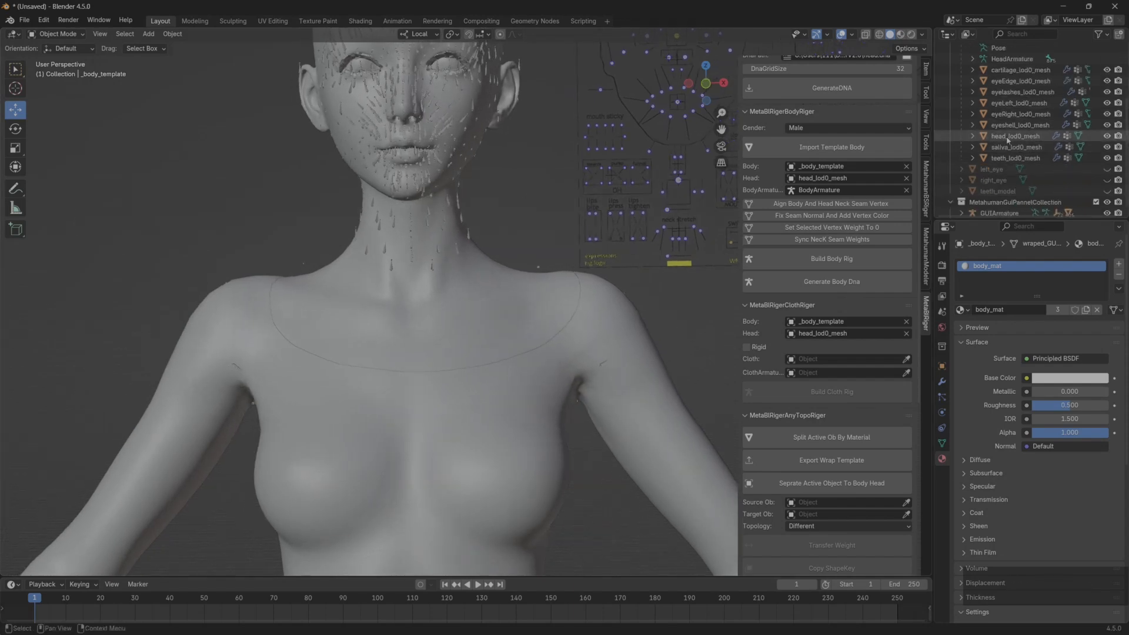
pyautogui.keyDown('ctrl'); pyautogui.click(1010, 159); pyautogui.keyUp('ctrl')
pyautogui.keyDown('ctrl'); pyautogui.click(1013, 147); pyautogui.keyUp('ctrl')
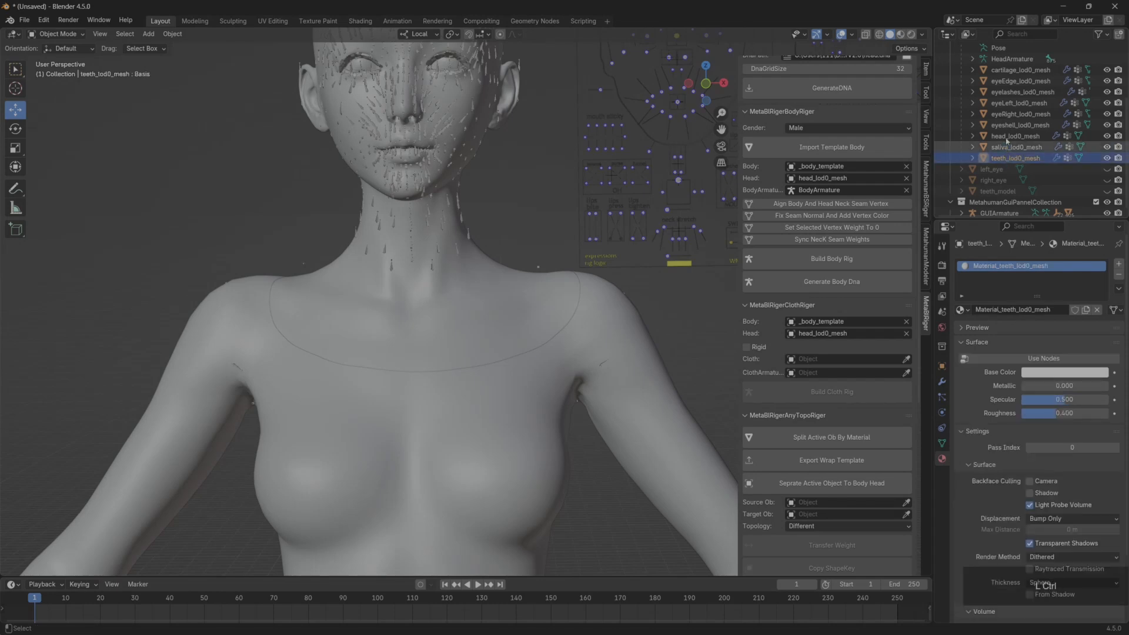
pyautogui.keyDown('ctrl'); pyautogui.click(1012, 136); pyautogui.keyUp('ctrl')
pyautogui.keyDown('ctrl'); pyautogui.click(1012, 125); pyautogui.keyUp('ctrl')
pyautogui.keyDown('ctrl'); pyautogui.click(1005, 114); pyautogui.keyUp('ctrl')
pyautogui.keyDown('ctrl'); pyautogui.click(1004, 103); pyautogui.keyUp('ctrl')
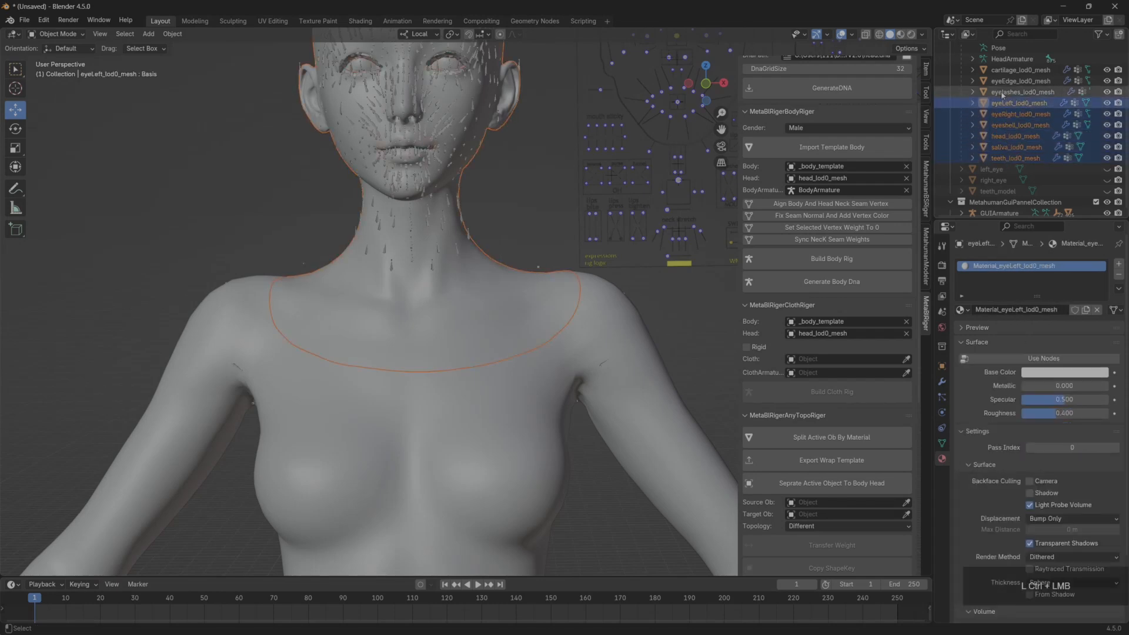
pyautogui.keyDown('ctrl'); pyautogui.click(1003, 92); pyautogui.keyUp('ctrl')
pyautogui.keyDown('ctrl'); pyautogui.click(1003, 80); pyautogui.keyUp('ctrl')
pyautogui.keyDown('ctrl'); pyautogui.click(1001, 71); pyautogui.keyUp('ctrl')
pyautogui.scroll(3, 999, 77)
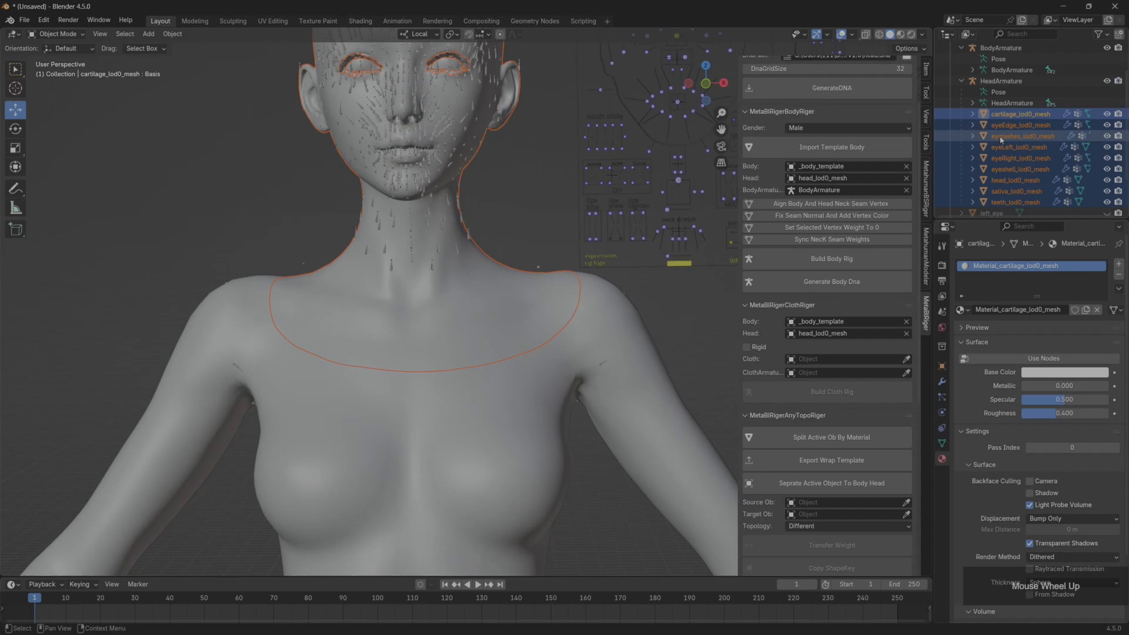
pyautogui.keyDown('ctrl'); pyautogui.click(995, 83); pyautogui.keyUp('ctrl')
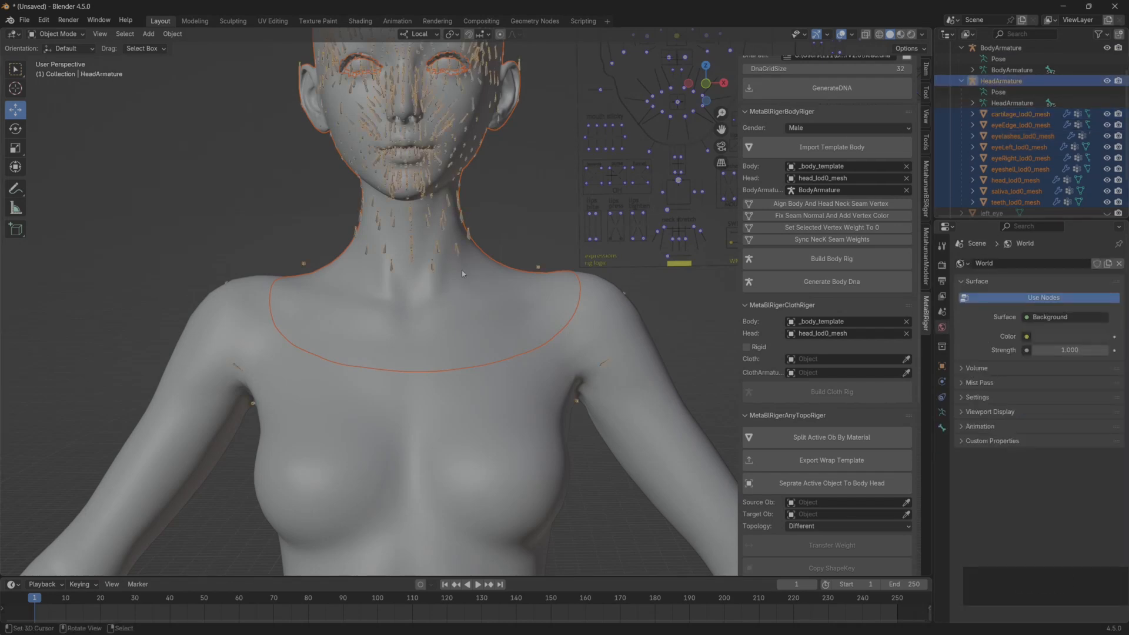
# Start exporting the selected head meshes and HeadArmature to FBX, with Desktop\TODO\MetablrigerV2.6 as the destination folder
pyautogui.scroll(-10, 842, 425)
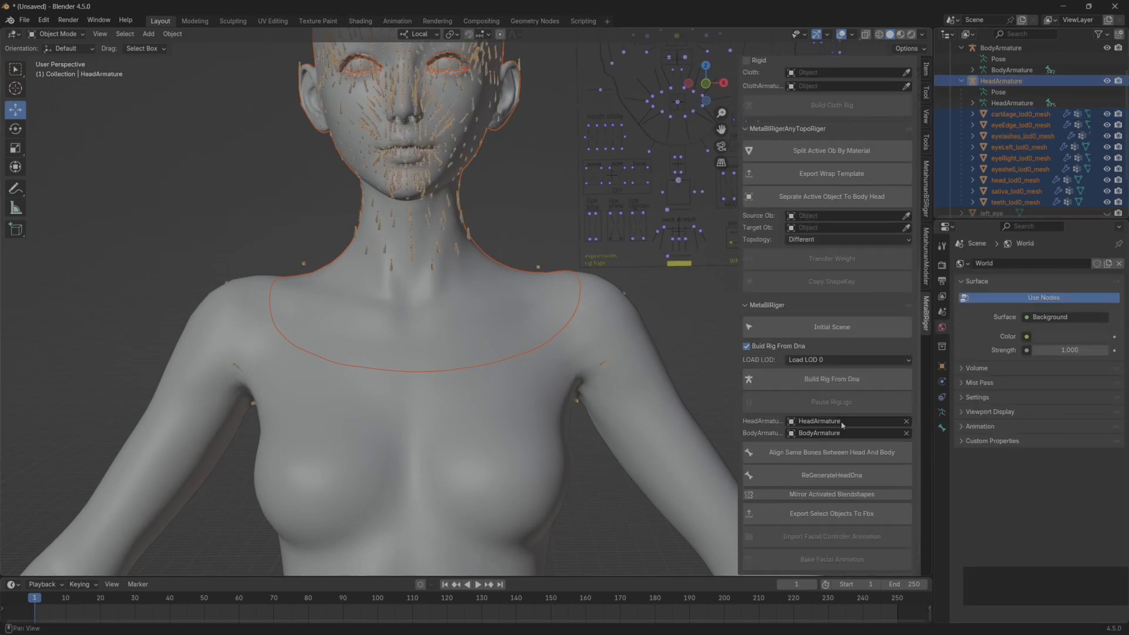
pyautogui.click(832, 514)
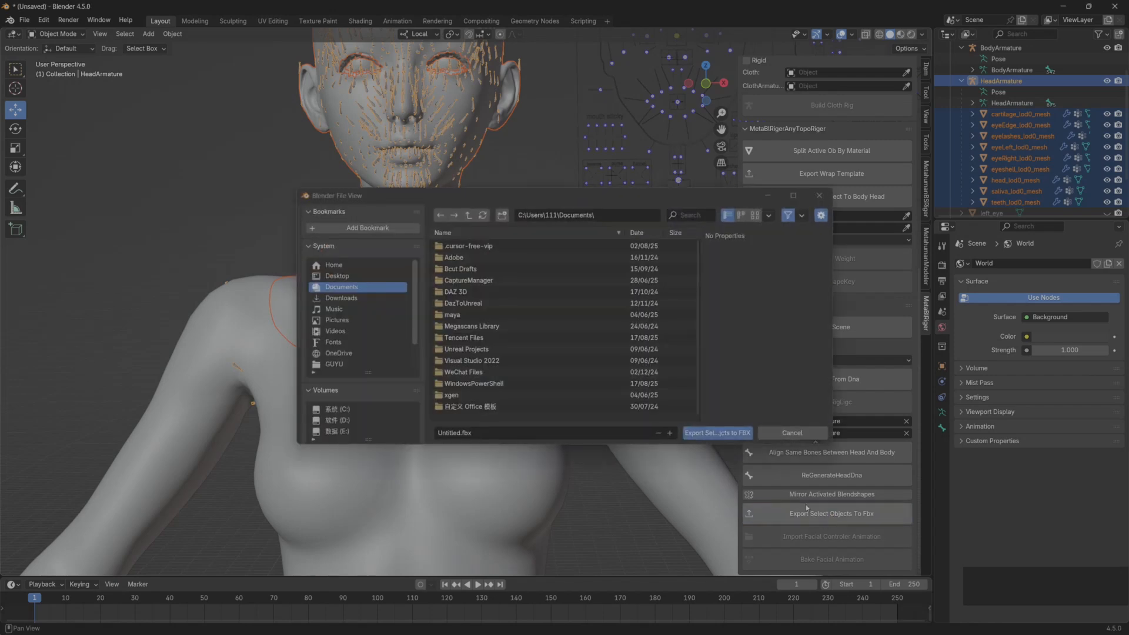
pyautogui.click(353, 276)
pyautogui.doubleClick(489, 246)
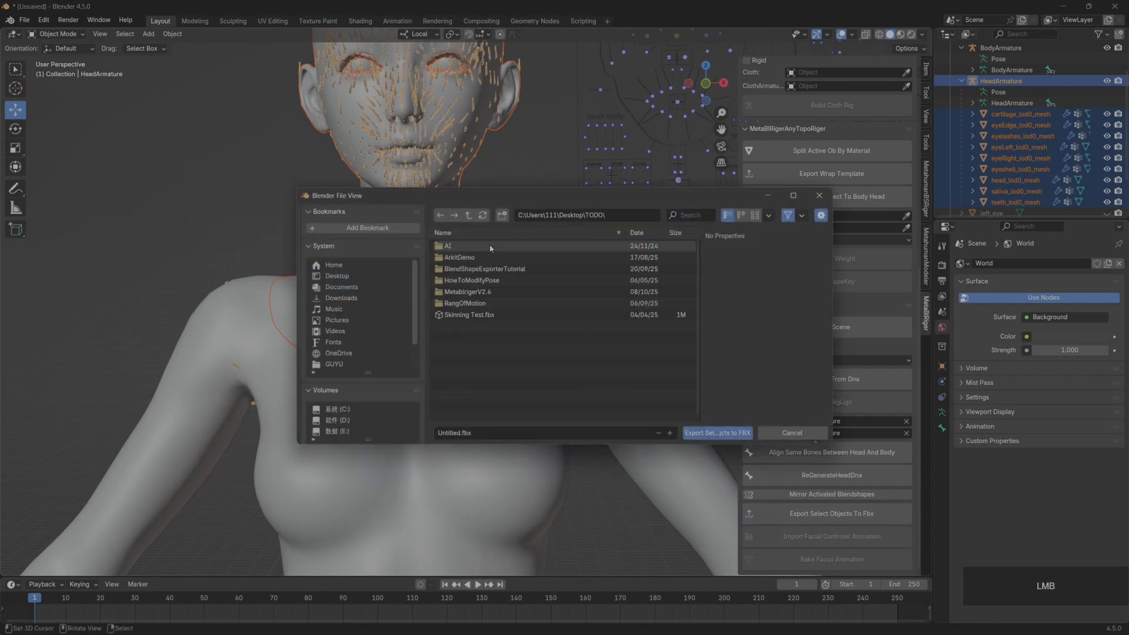
pyautogui.click(487, 292)
pyautogui.doubleClick(488, 292)
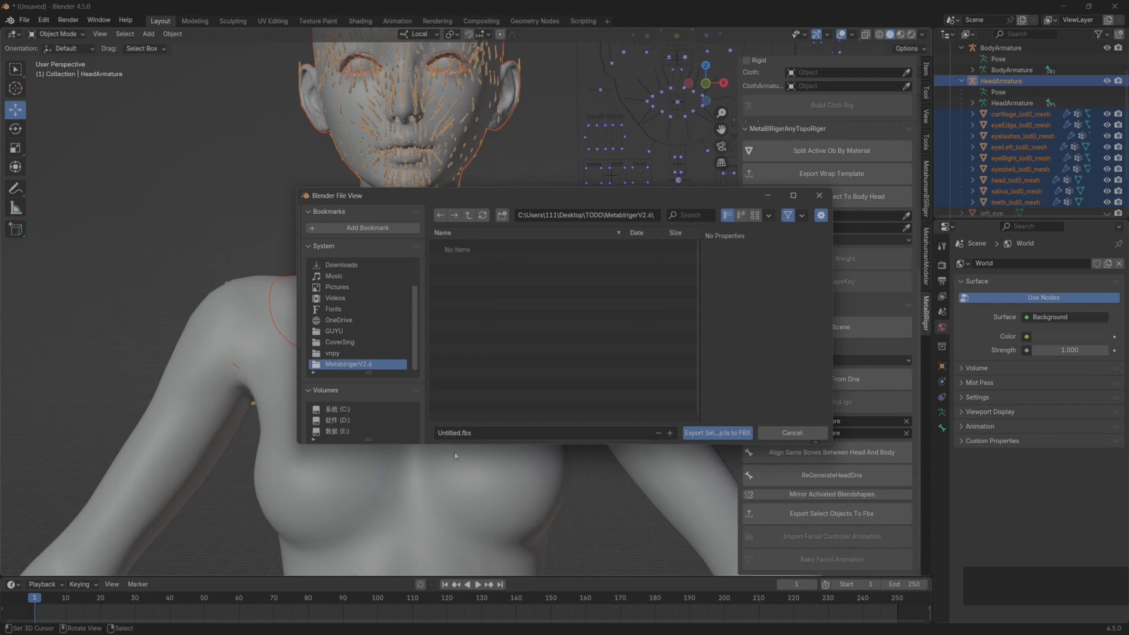
# Name the export file head.fbx and export the selected head objects
pyautogui.click(453, 433)
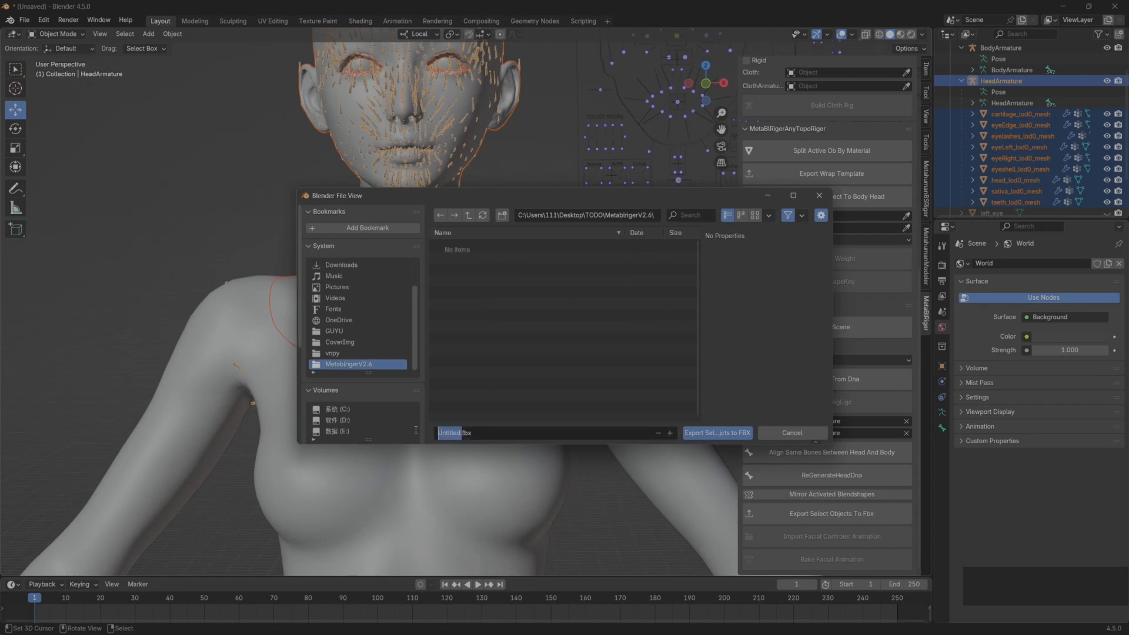
pyautogui.press('Right')
pyautogui.press('BackSpace')
pyautogui.click(713, 435)
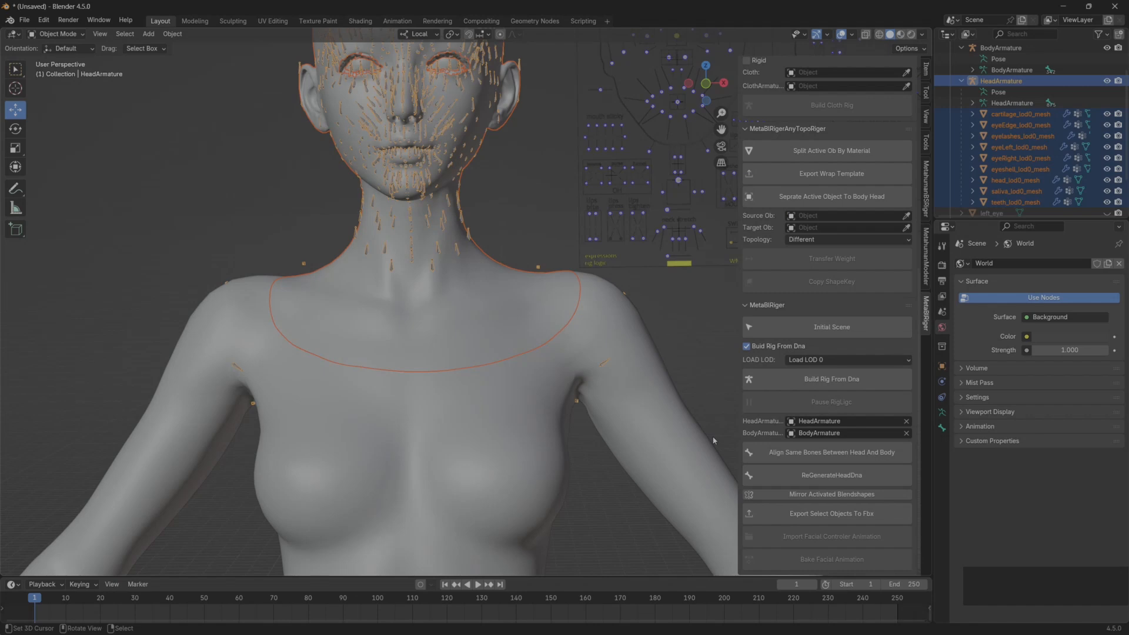
pyautogui.scroll(-1, 547, 438)
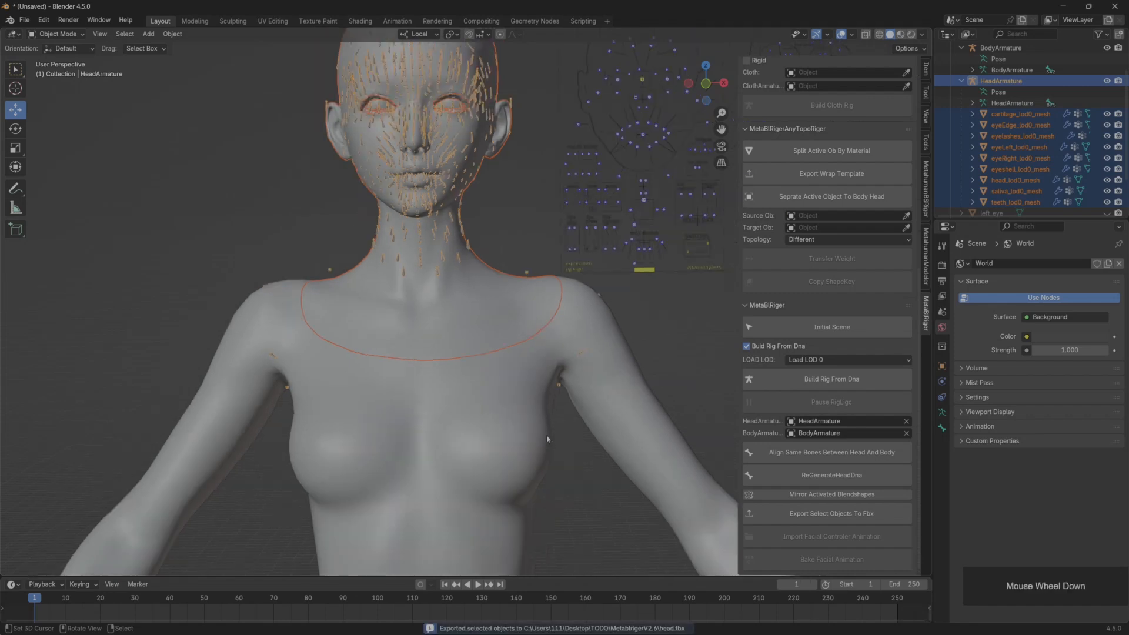
# Parent _body_template to BodyArmature with the Object (Keep Transform) option
pyautogui.scroll(2, 999, 164)
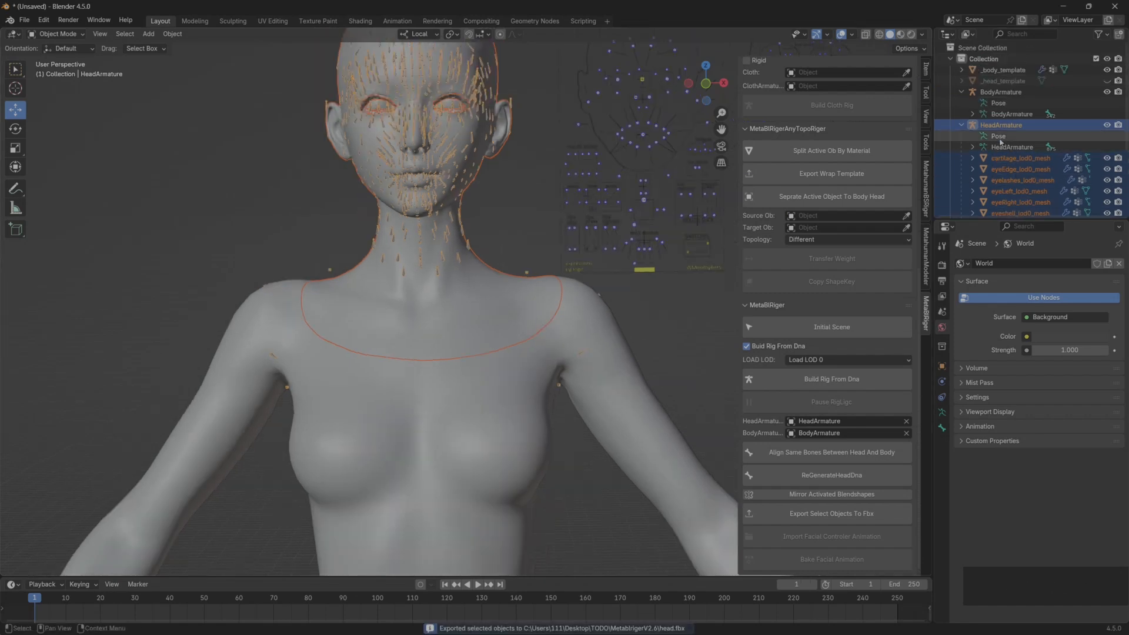
pyautogui.click(1004, 71)
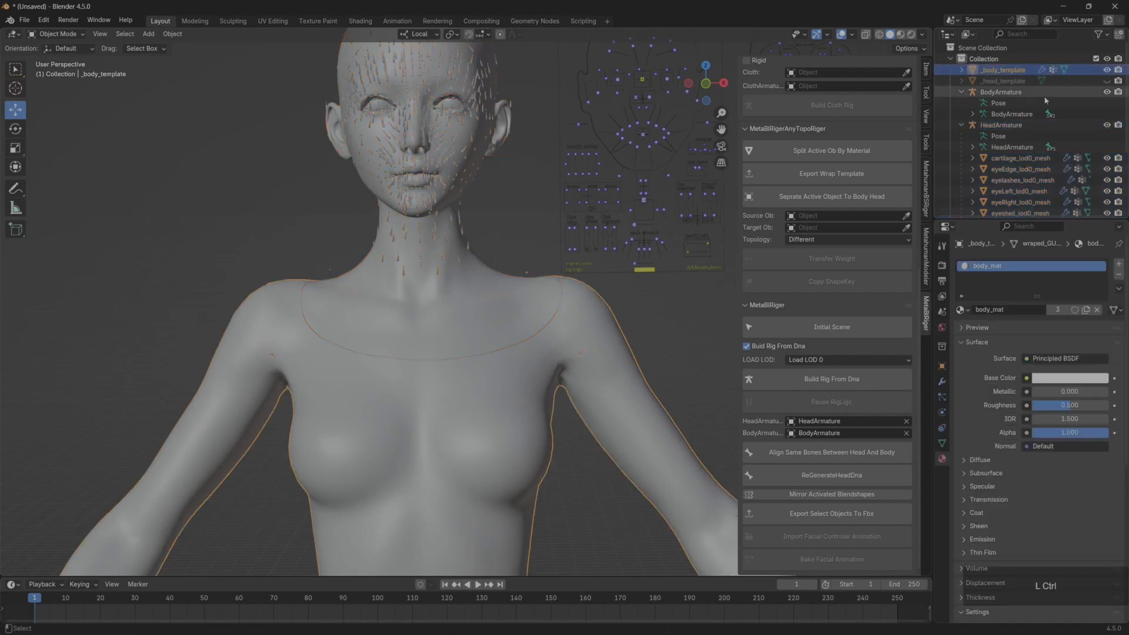
pyautogui.keyDown('ctrl'); pyautogui.click(1000, 92); pyautogui.keyUp('ctrl')
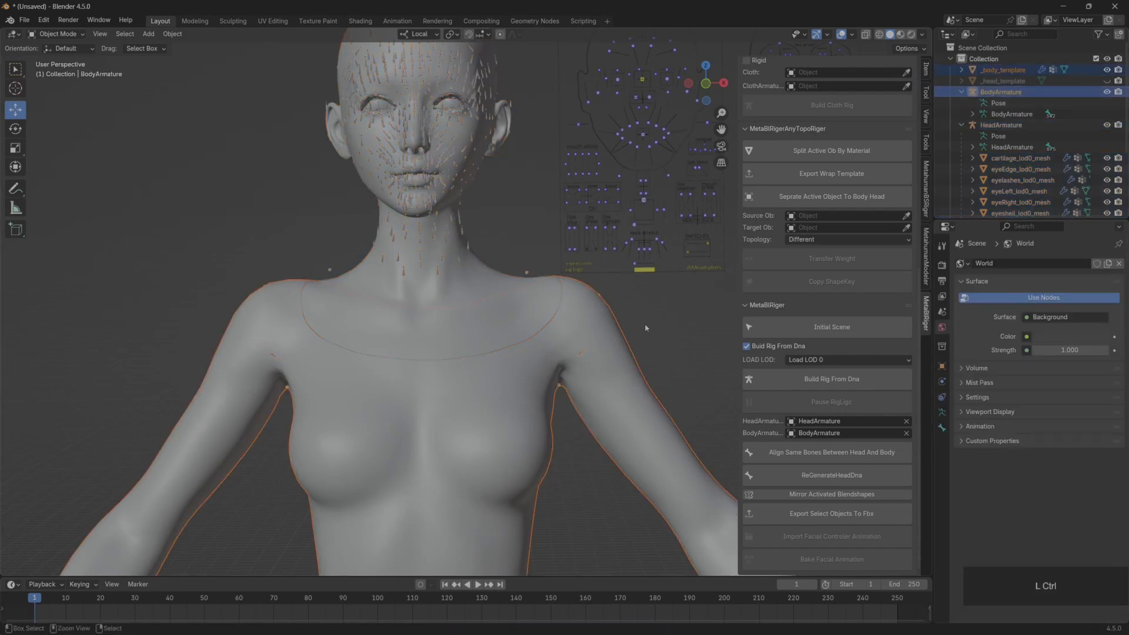
pyautogui.hotkey('ctrl', 'p')
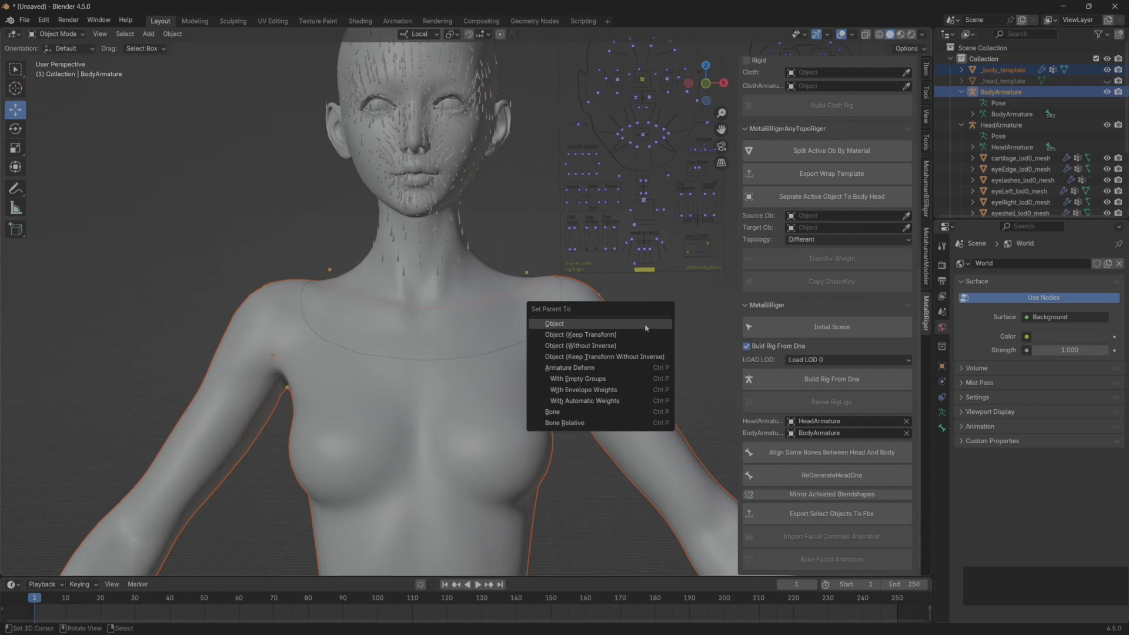
pyautogui.click(619, 336)
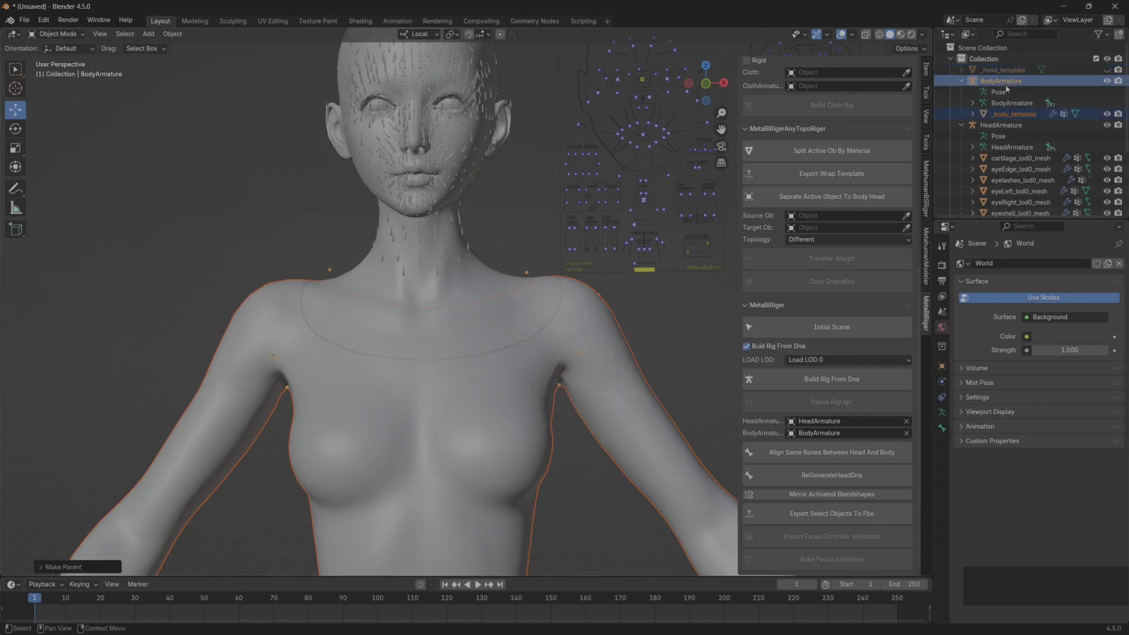
# Export _body_template together with BodyArmature as body.fbx into the MetablrigerV2.6 folder
pyautogui.click(1008, 115)
pyautogui.keyDown('ctrl'); pyautogui.click(995, 82); pyautogui.keyUp('ctrl')
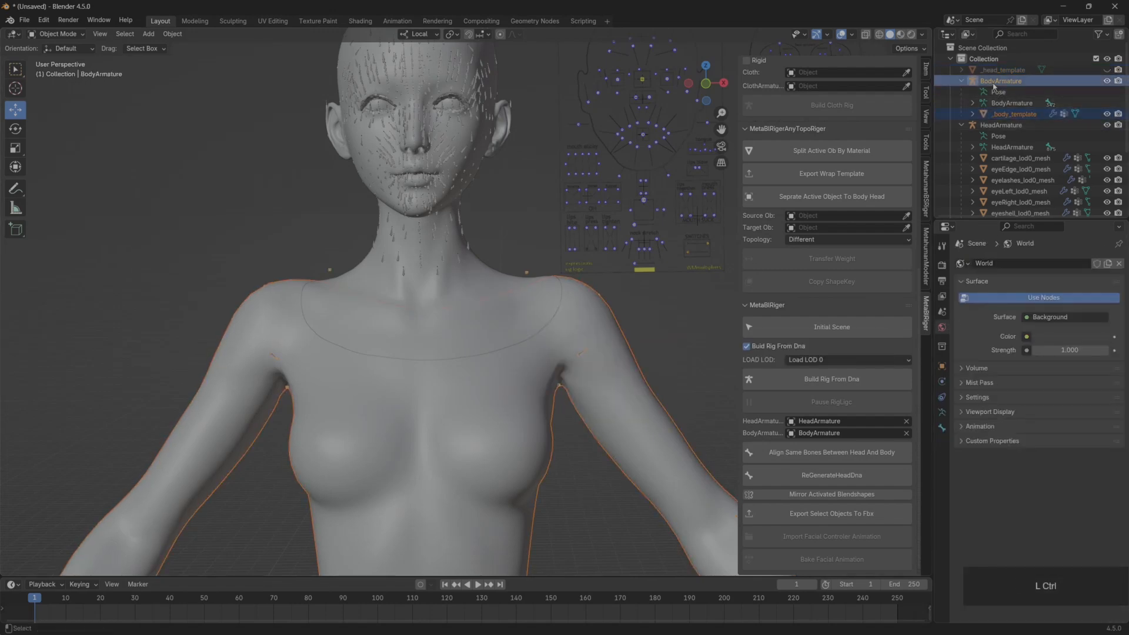
pyautogui.click(833, 516)
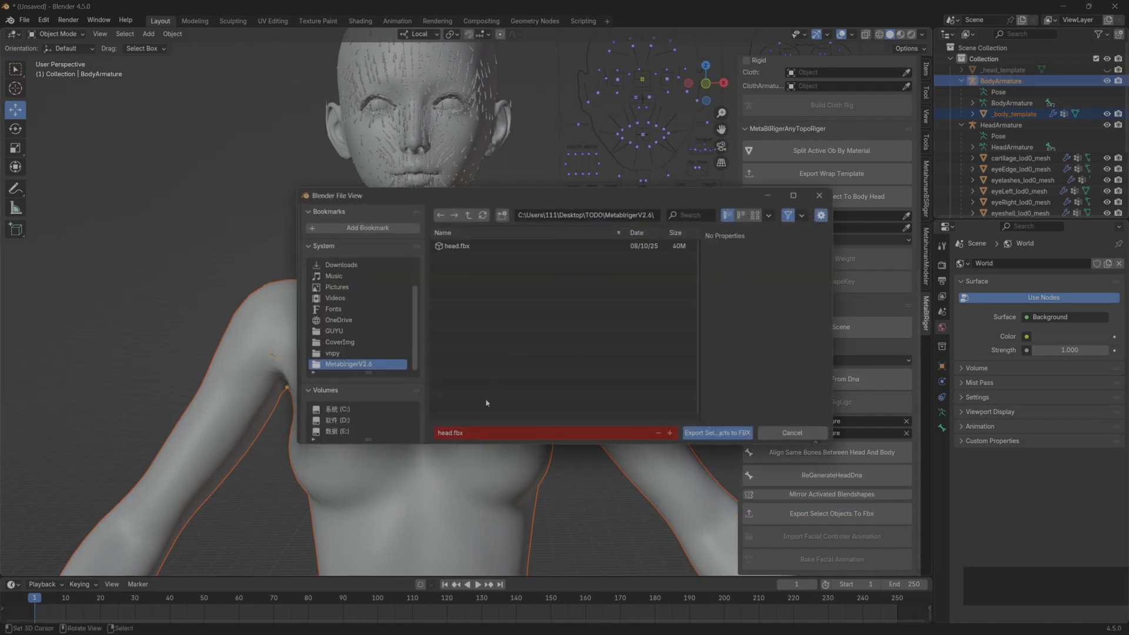
pyautogui.click(440, 434)
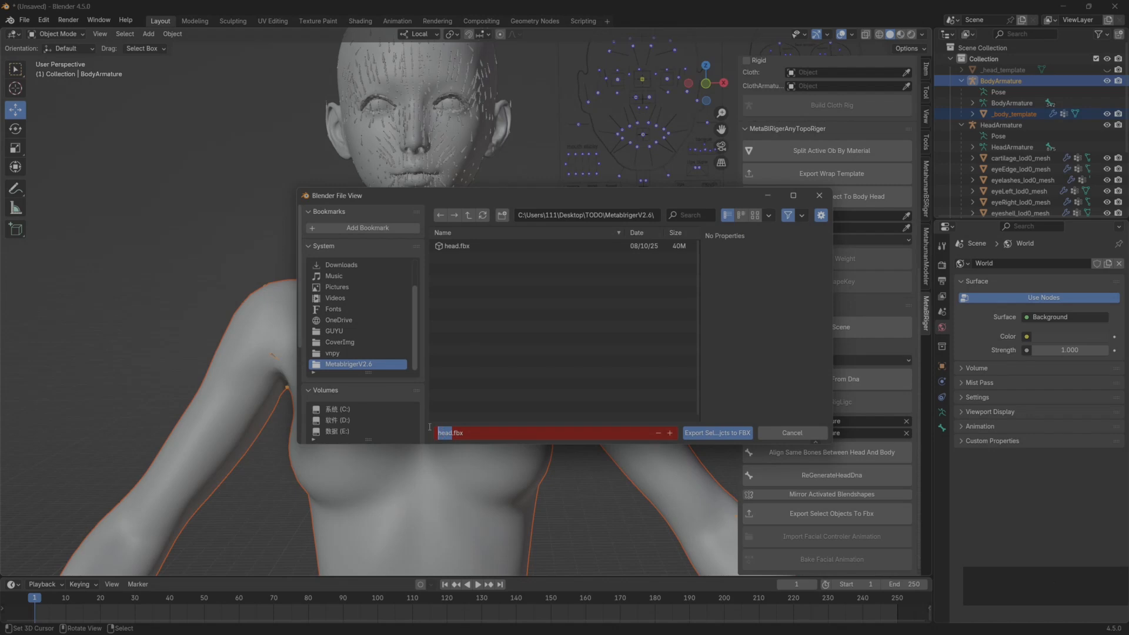
pyautogui.write('body')
pyautogui.click(714, 433)
pyautogui.scroll(-2, 380, 333)
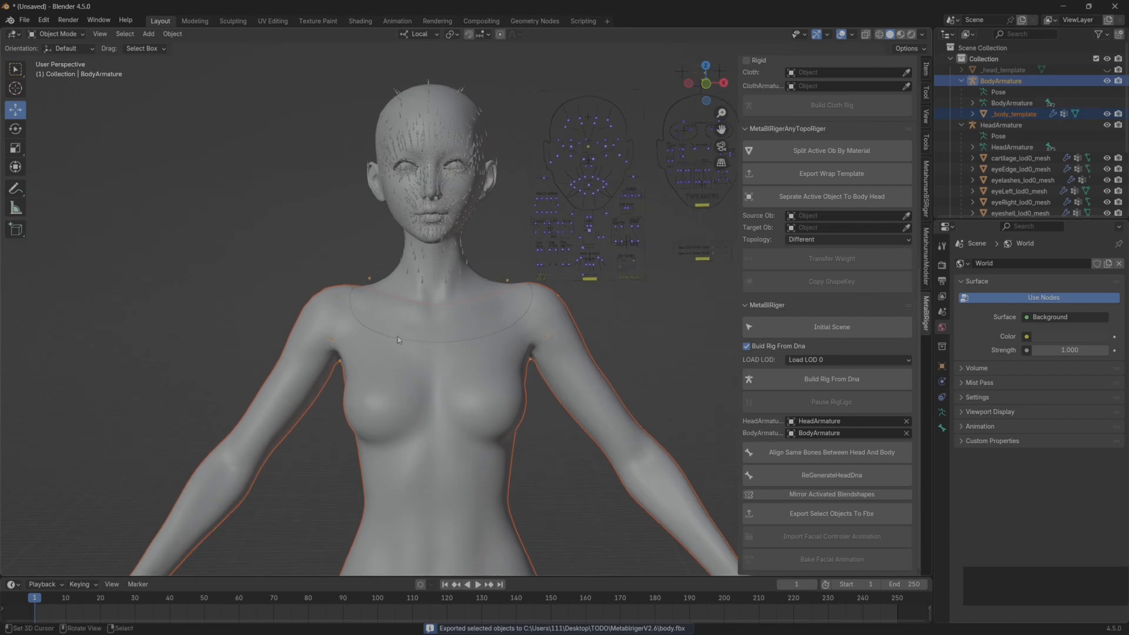
pyautogui.scroll(2, 374, 314)
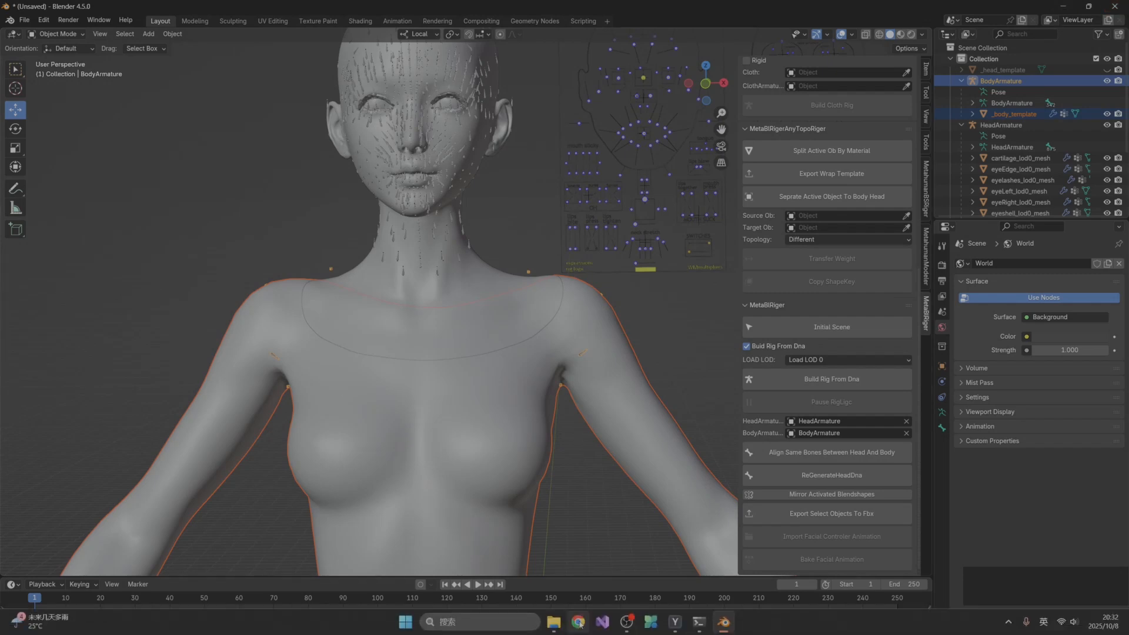
# Switch to File Explorer and open ArkitDemo.uproject from E:\UnrealProjects\ArkitDemo in Unreal Editor
pyautogui.moveTo(558, 628)
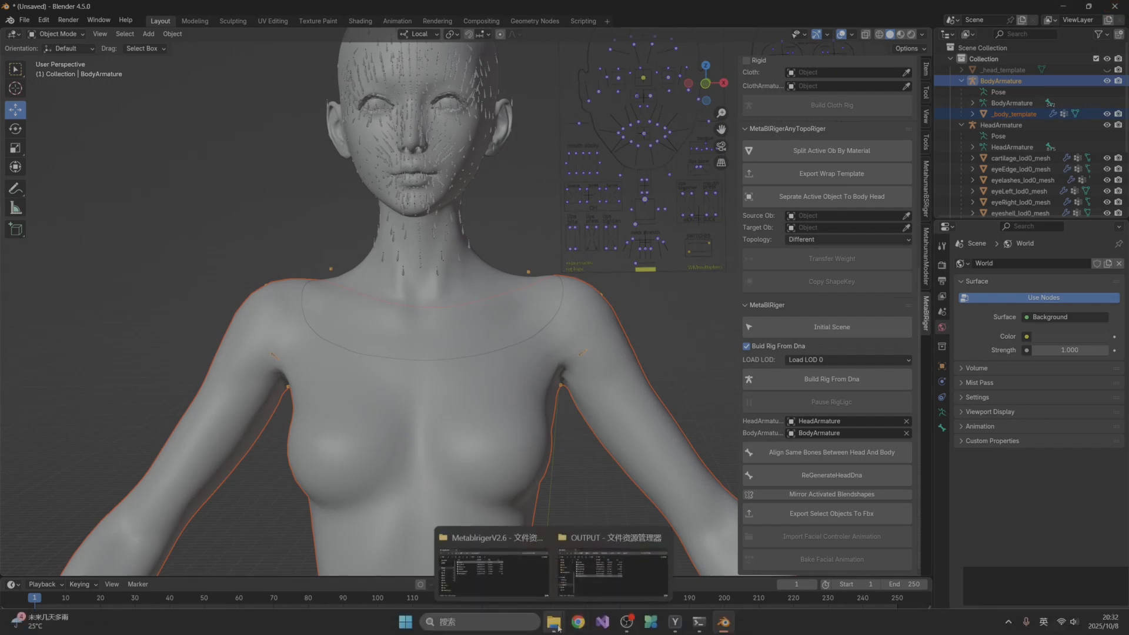
pyautogui.click(594, 564)
pyautogui.click(71, 262)
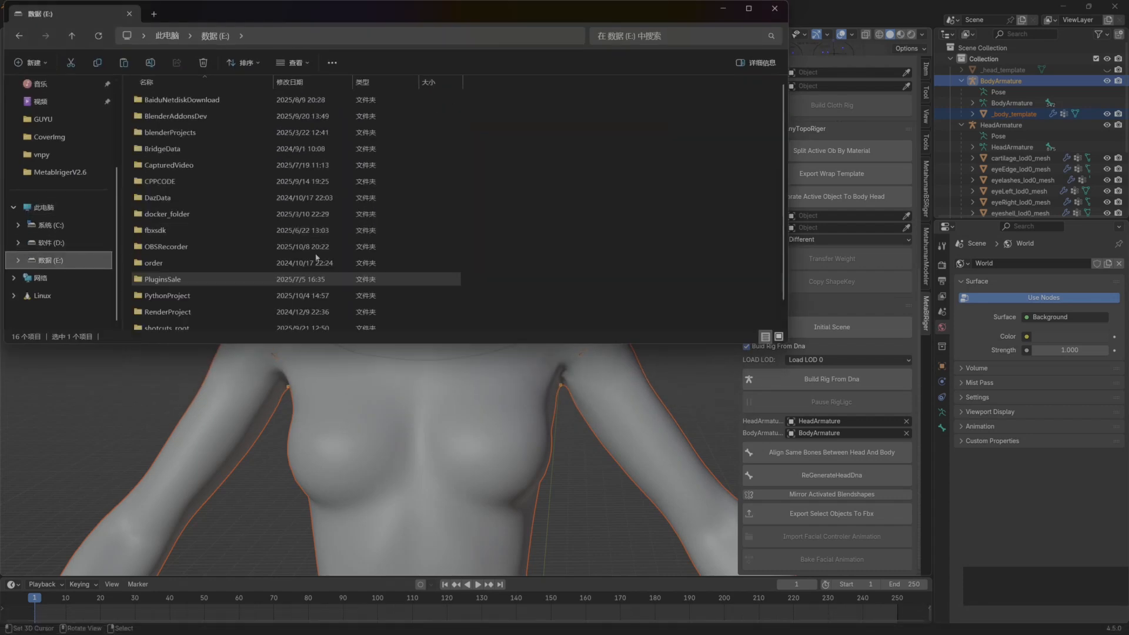
pyautogui.scroll(-1, 316, 257)
pyautogui.doubleClick(164, 319)
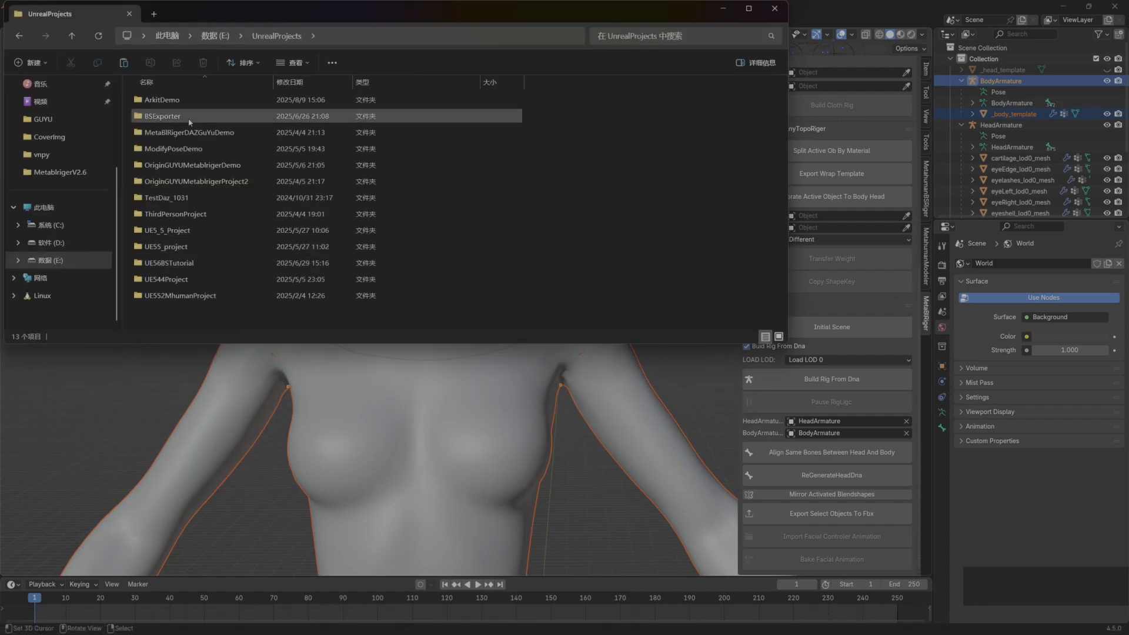
pyautogui.doubleClick(182, 104)
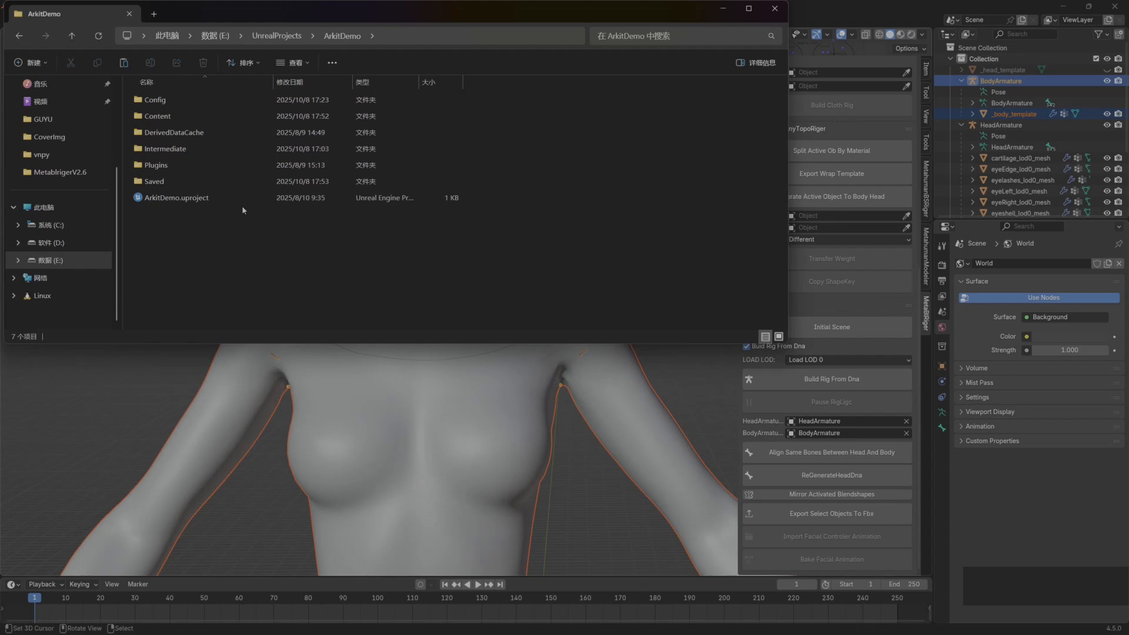
pyautogui.doubleClick(205, 201)
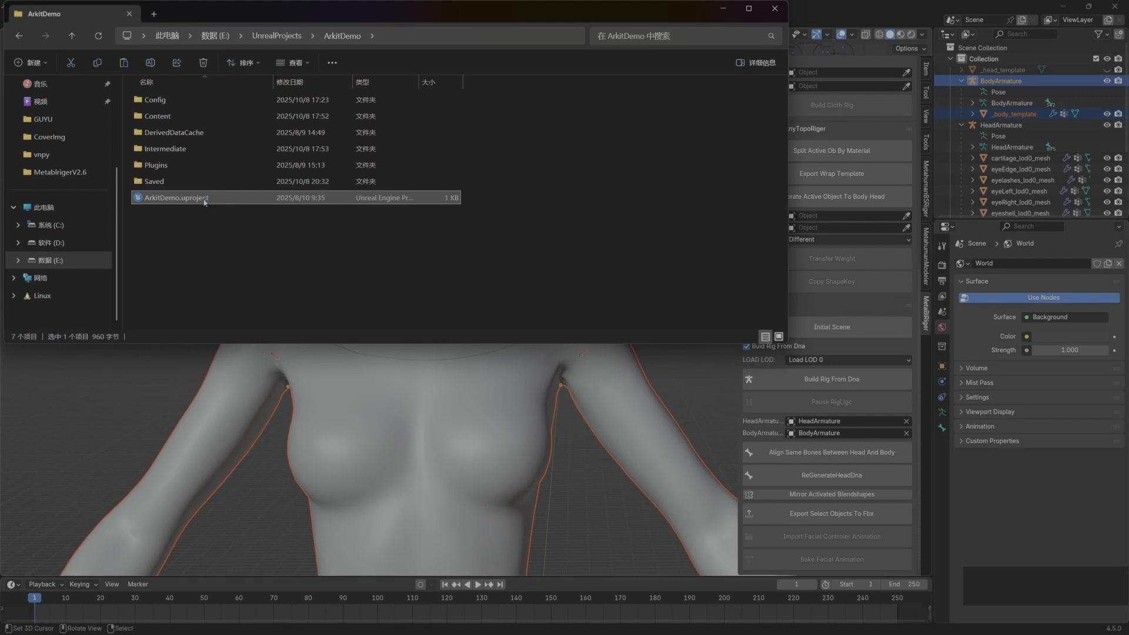
pyautogui.doubleClick(176, 198)
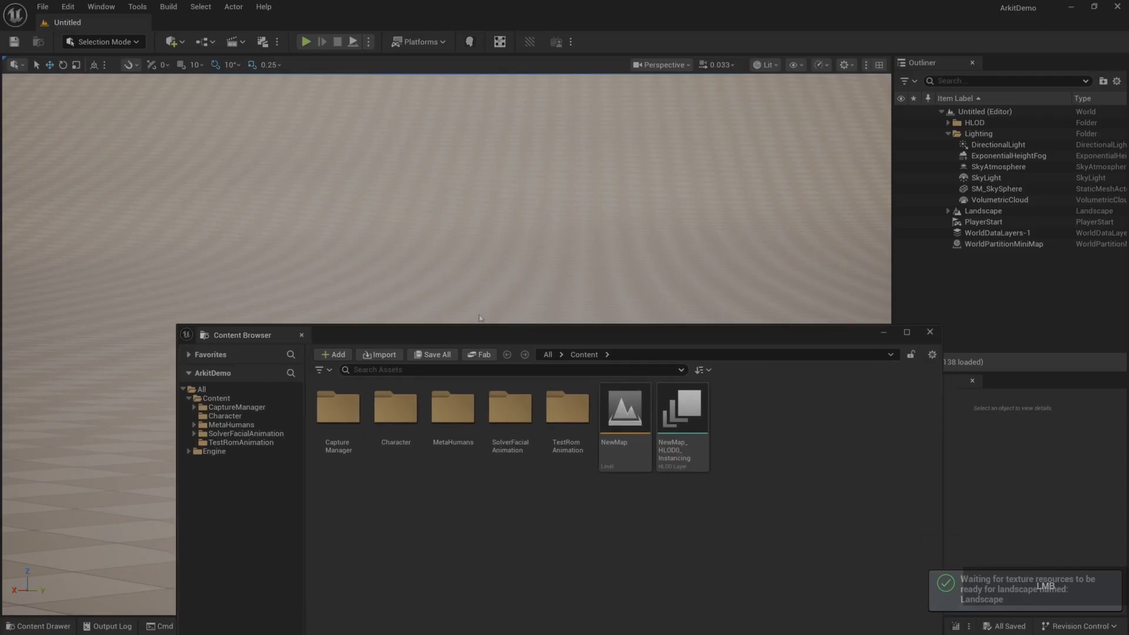
# Check the GUYU and demo folders under MetaHumans, and create a MetaHuman Character asset in the Character folder
pyautogui.click(157, 273)
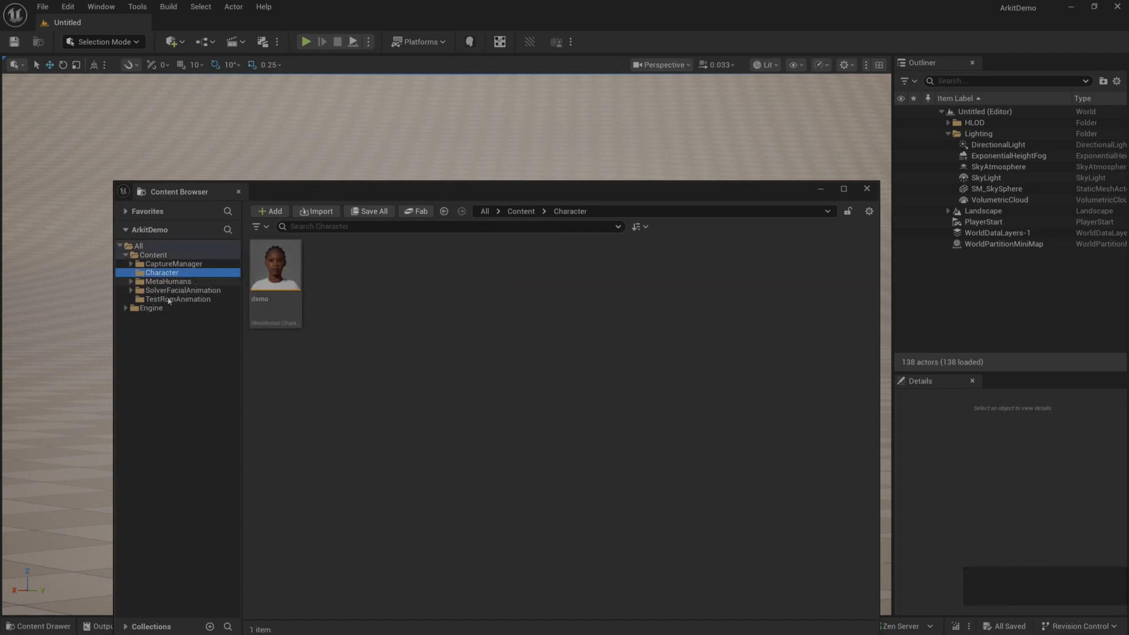
pyautogui.click(132, 283)
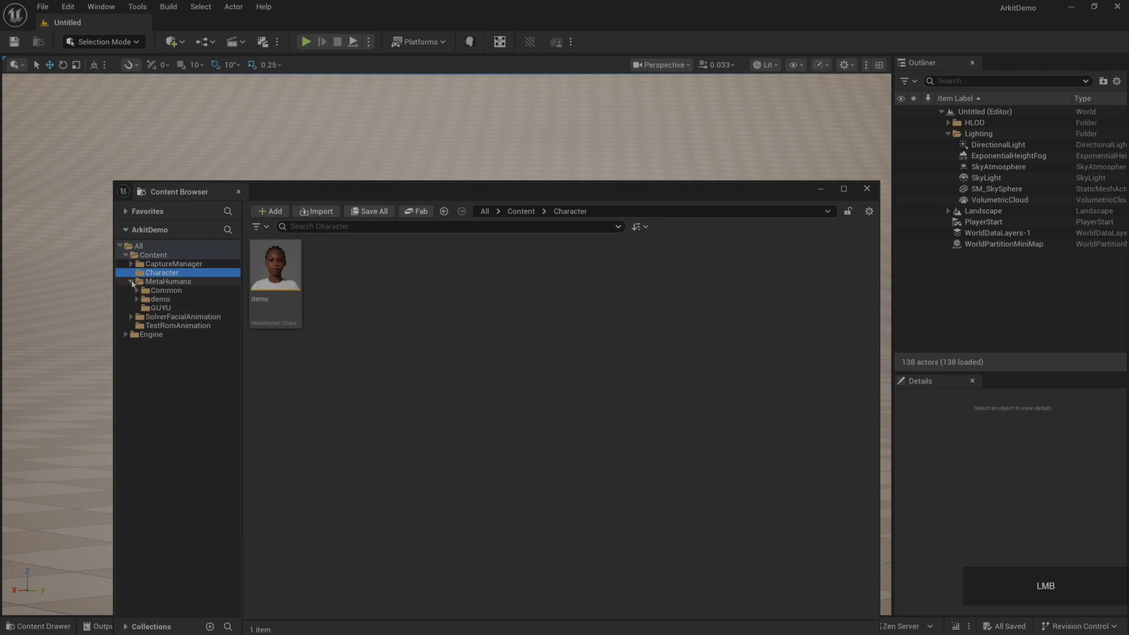
pyautogui.click(161, 308)
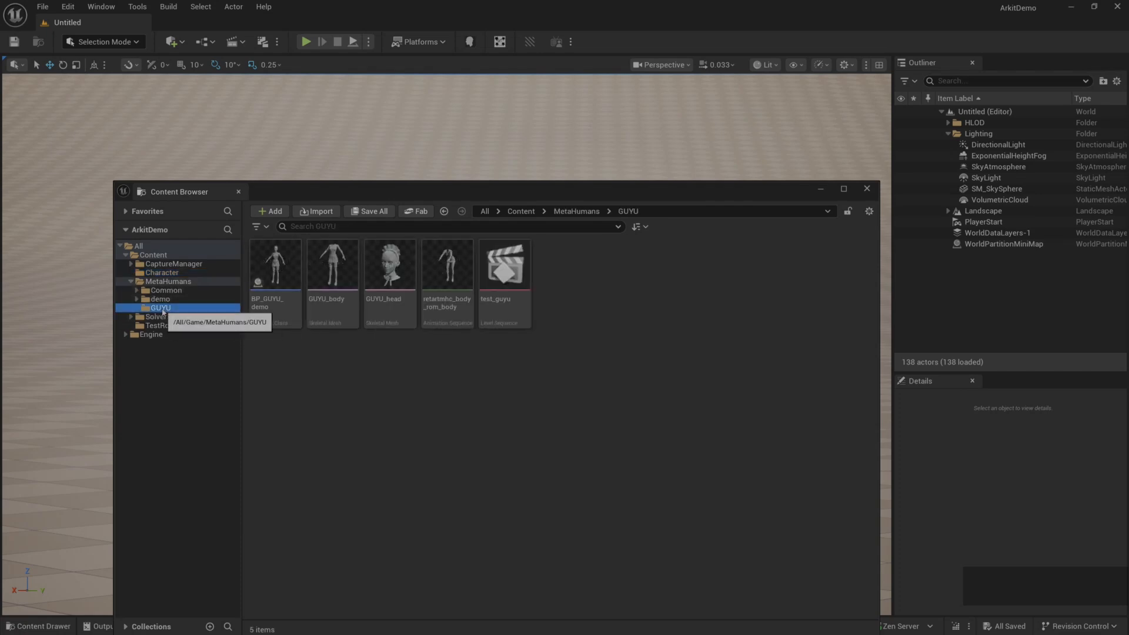
pyautogui.click(160, 300)
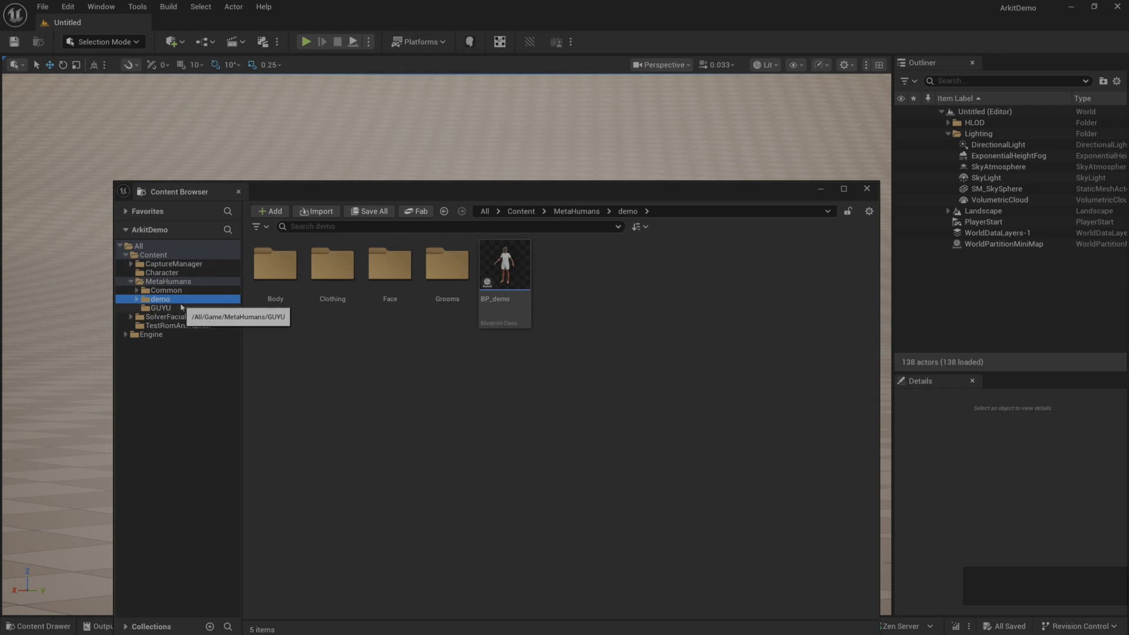
pyautogui.click(163, 273)
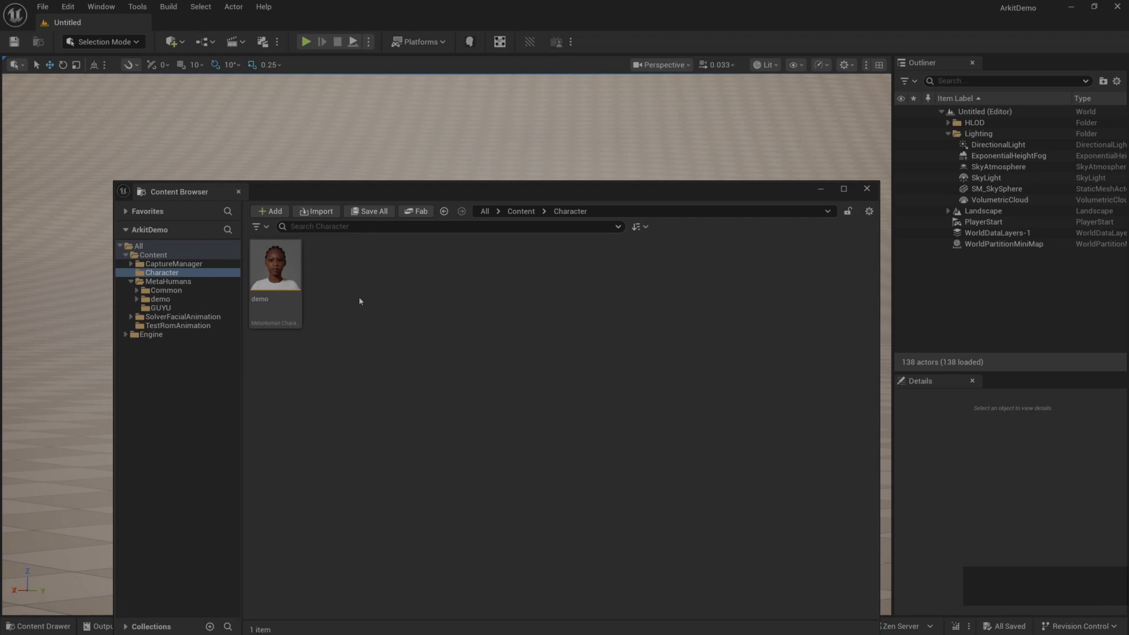
pyautogui.rightClick(357, 303)
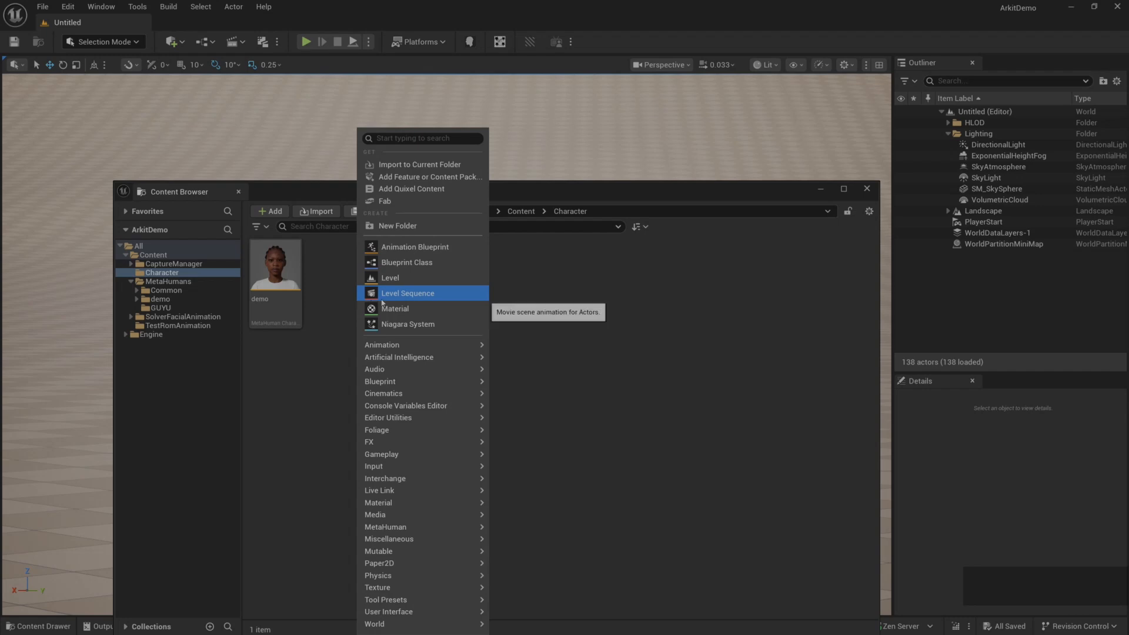
pyautogui.moveTo(411, 527)
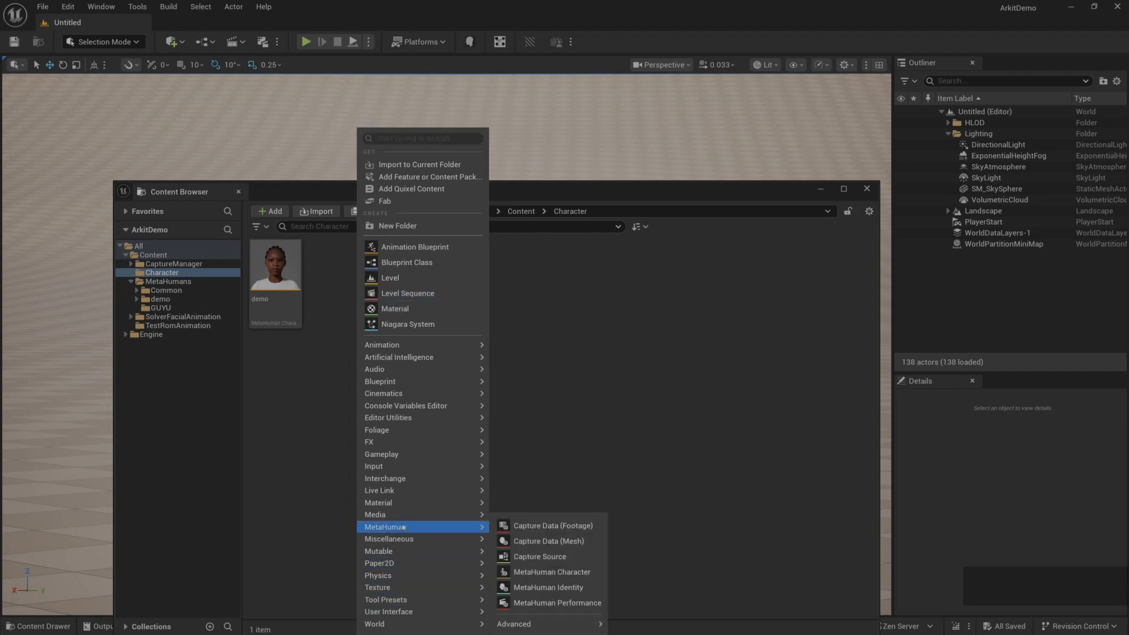
pyautogui.click(570, 576)
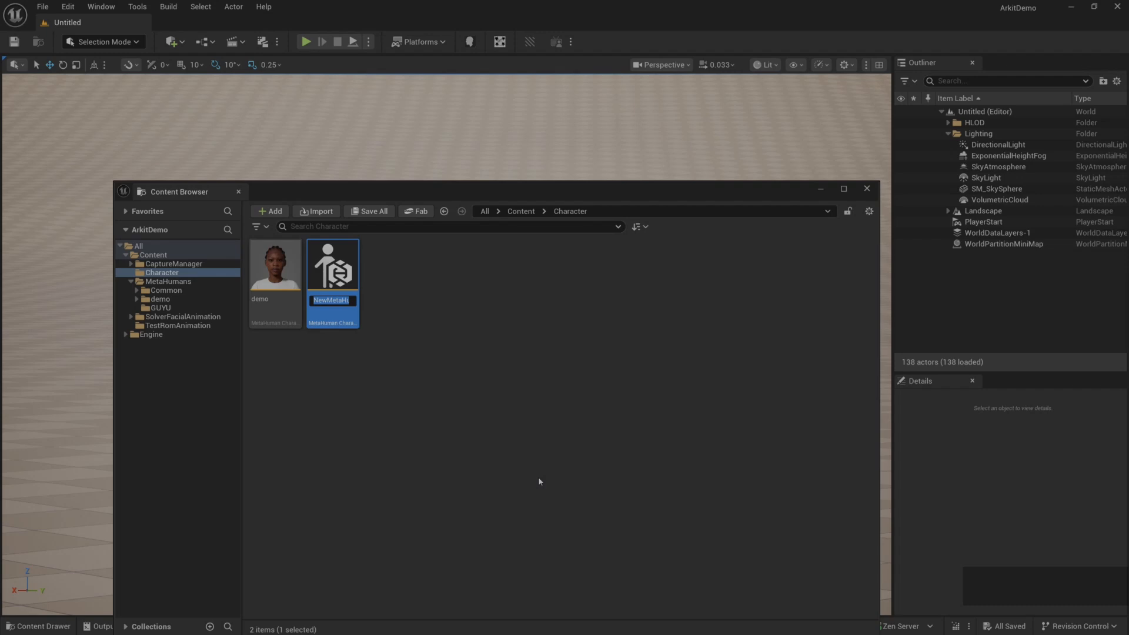
# Name the new MetaHuman Character asset GUYU_Unreal and save it
pyautogui.write('G')
pyautogui.press('BackSpace')
pyautogui.press('BackSpace')
pyautogui.write('nera')
pyautogui.press('BackSpace')
pyautogui.press('BackSpace')
pyautogui.write('re')
pyautogui.press('Return')
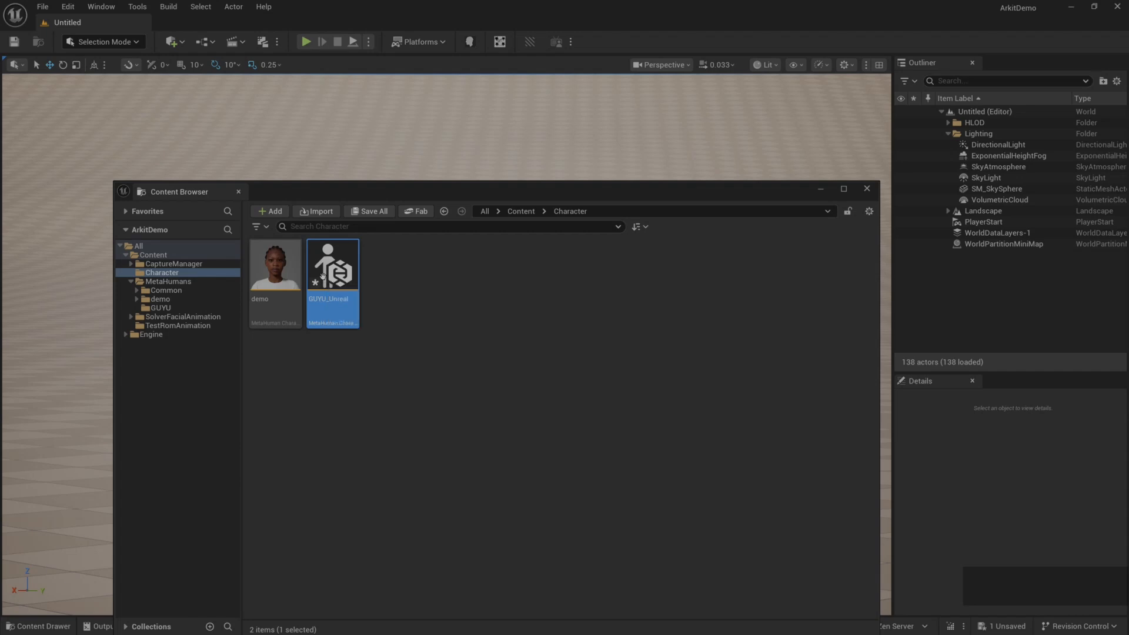
pyautogui.hotkey('ctrl', 's')
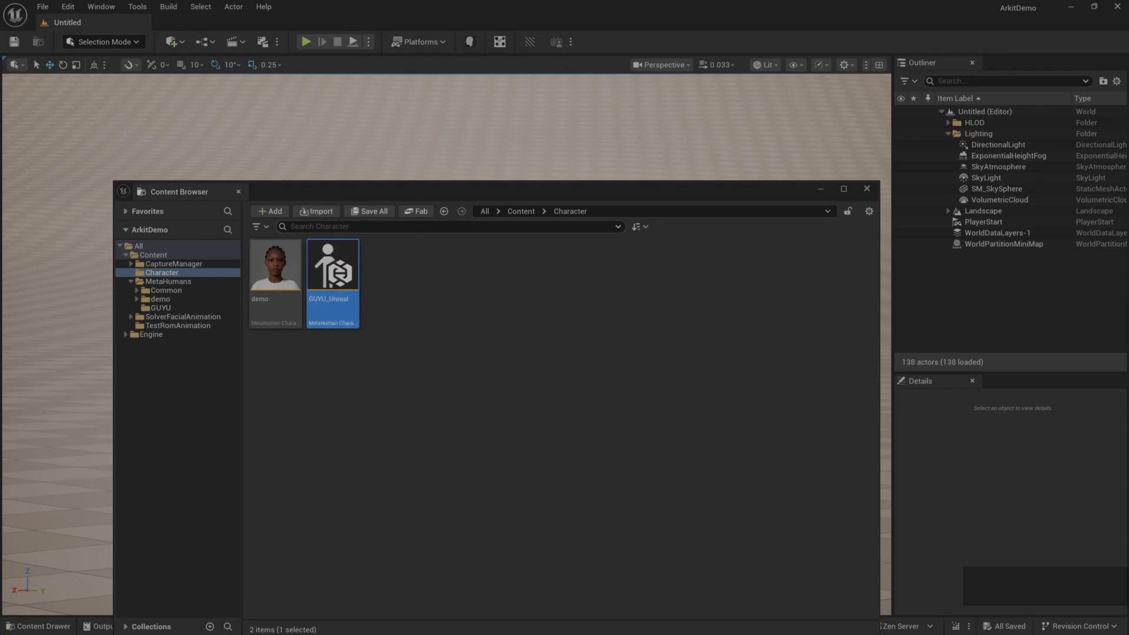
# Switch back to Blender
pyautogui.press('super')
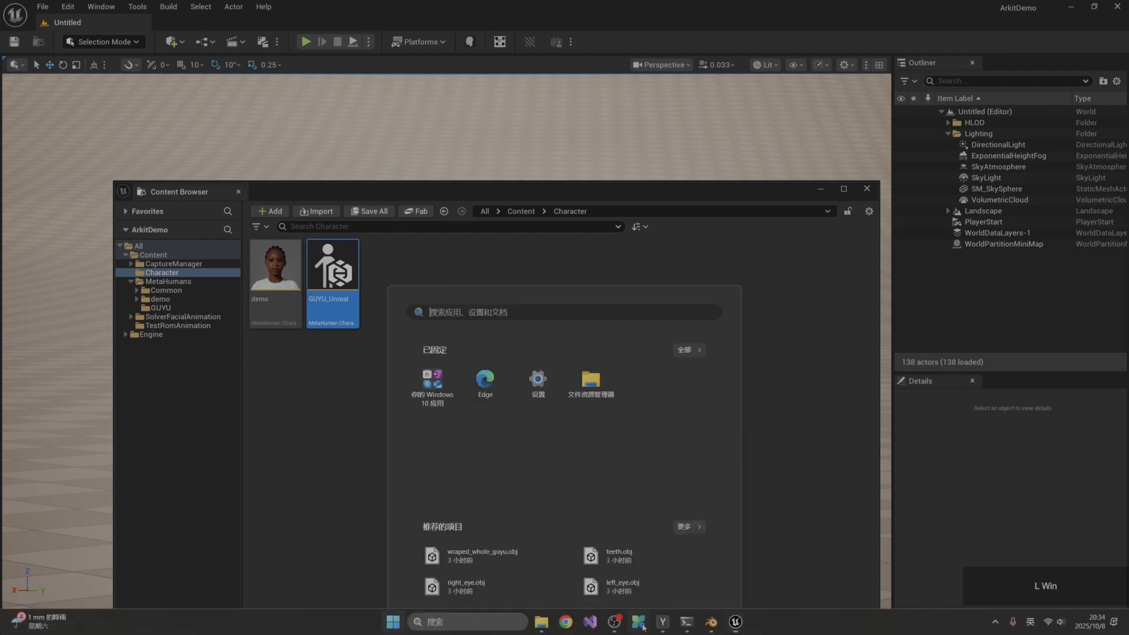
pyautogui.click(711, 622)
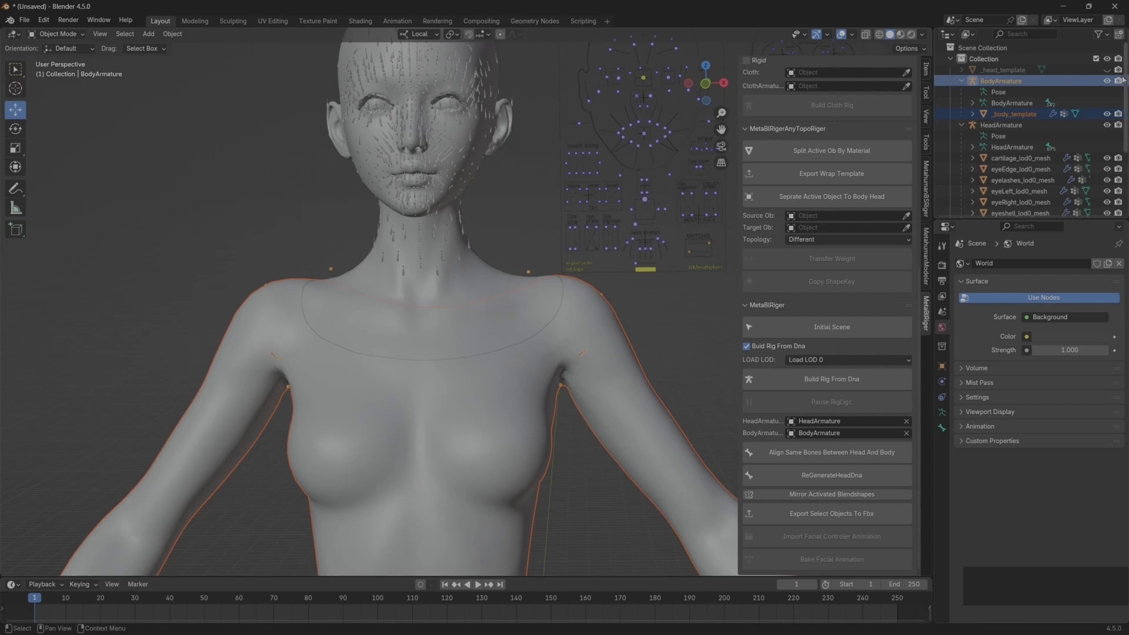
# Start a Wavefront OBJ export of the _head_template mesh into the Desktop\TODO\MetablrigerV2.6 folder
pyautogui.click(1001, 71)
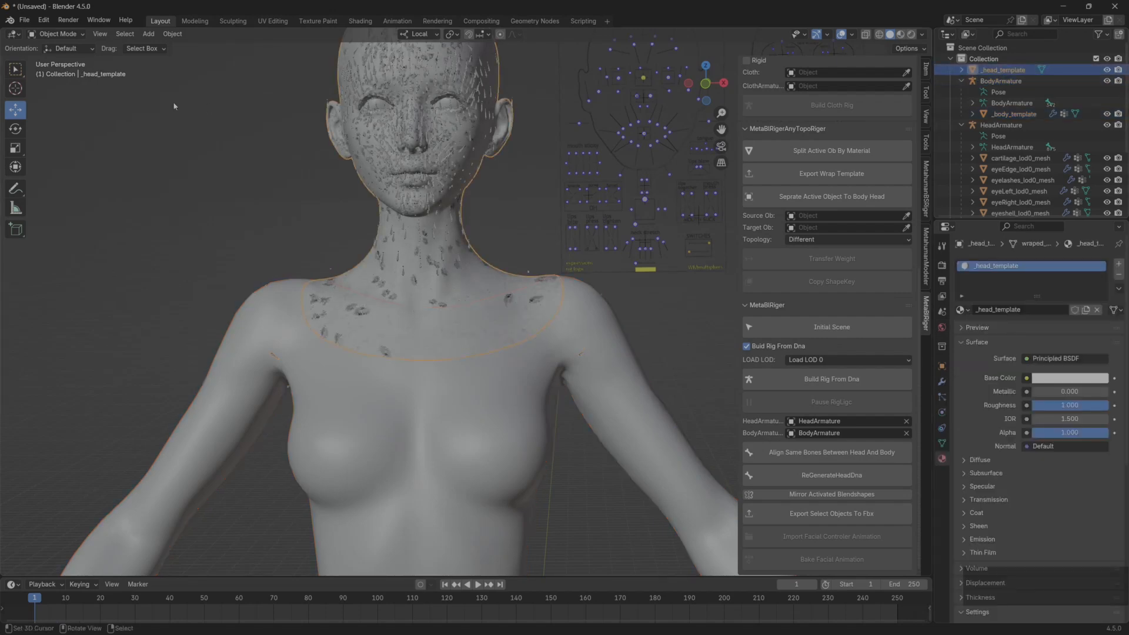
pyautogui.click(24, 20)
pyautogui.moveTo(69, 187)
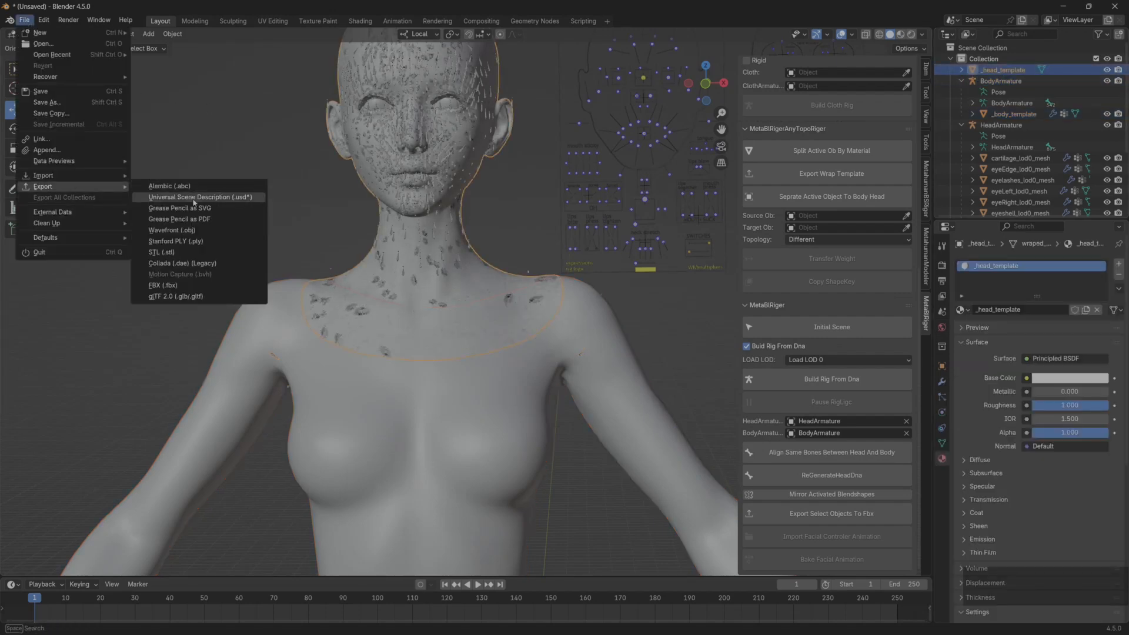
pyautogui.click(171, 234)
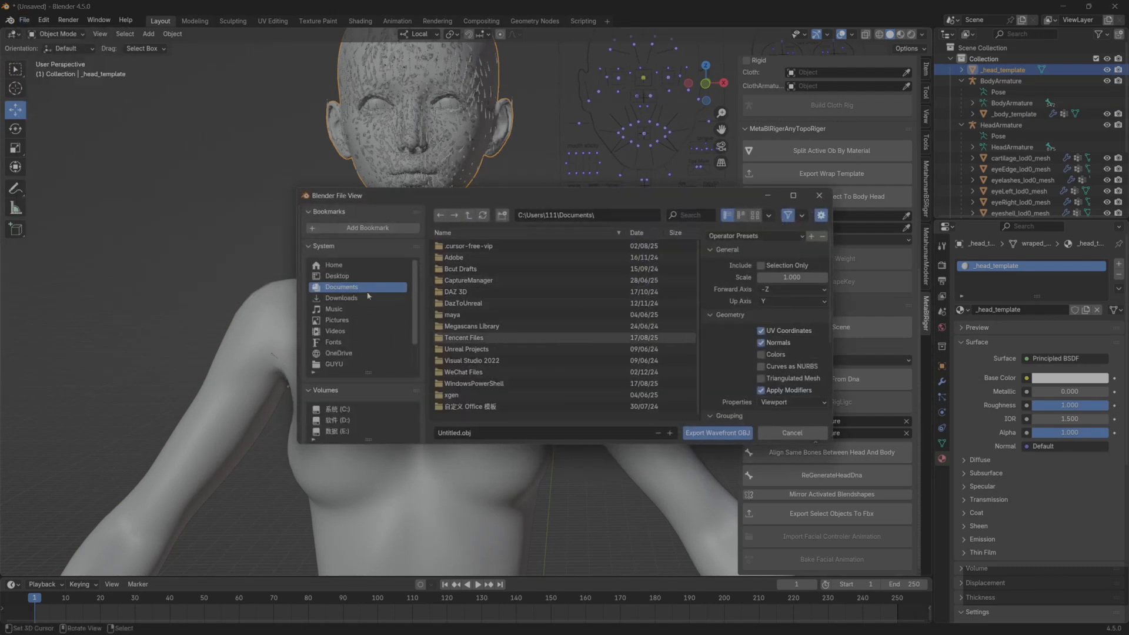
pyautogui.click(337, 275)
pyautogui.click(470, 249)
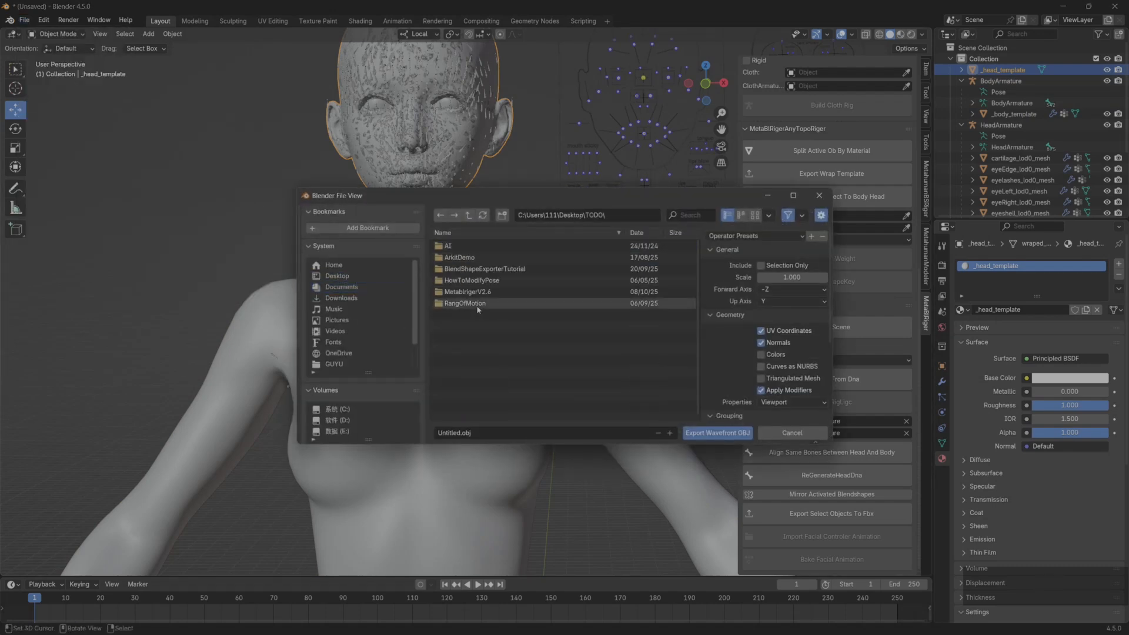
pyautogui.click(470, 291)
# Name the export file head_template.obj, limit it to the selection only, and export it
pyautogui.click(458, 434)
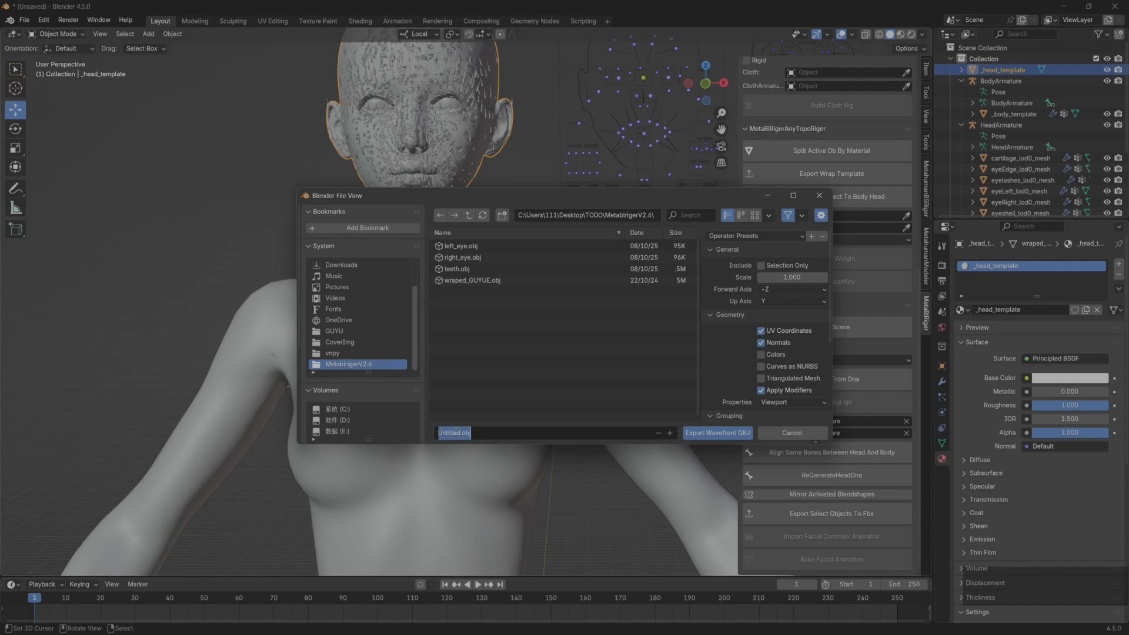
pyautogui.moveTo(461, 434); pyautogui.dragTo(419, 434)
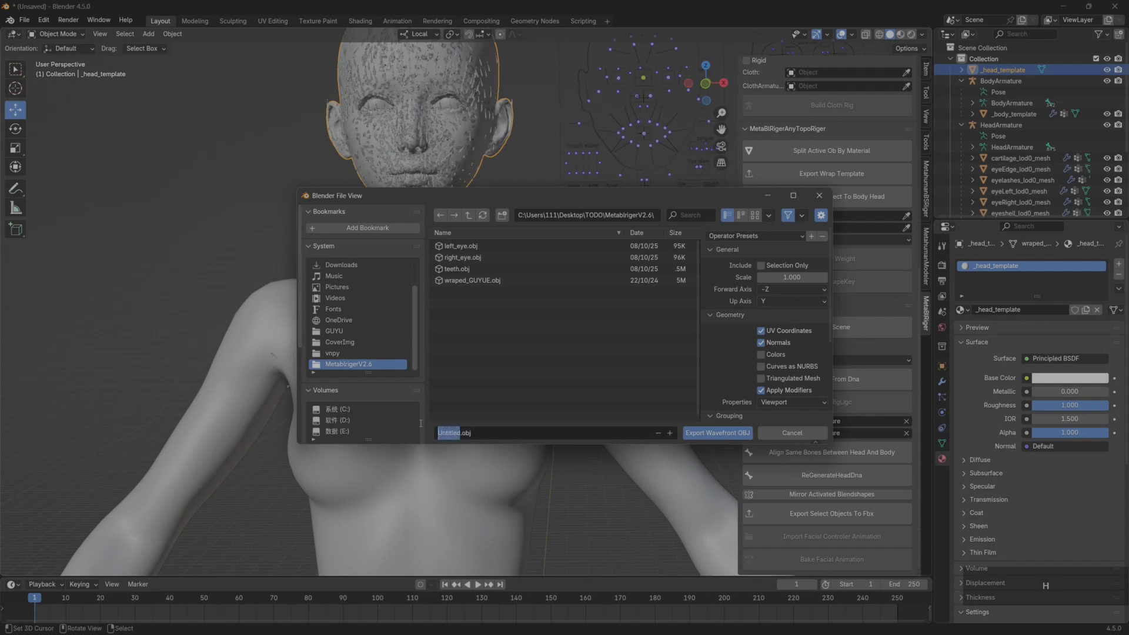
pyautogui.write('head_templa')
pyautogui.click(759, 269)
pyautogui.scroll(-5, 731, 347)
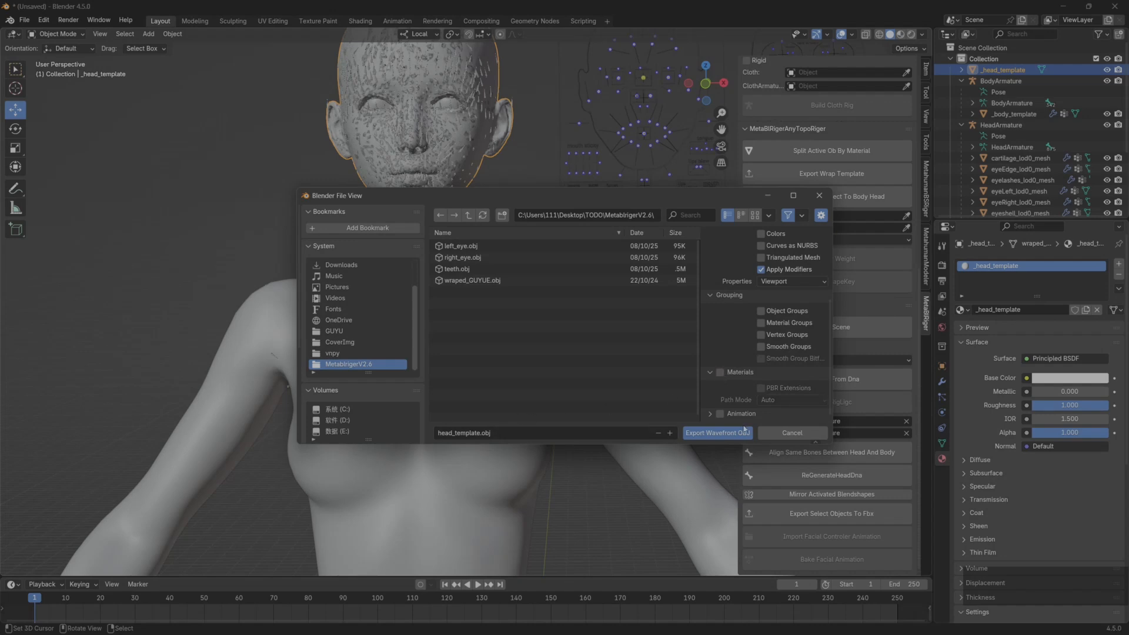
pyautogui.click(744, 433)
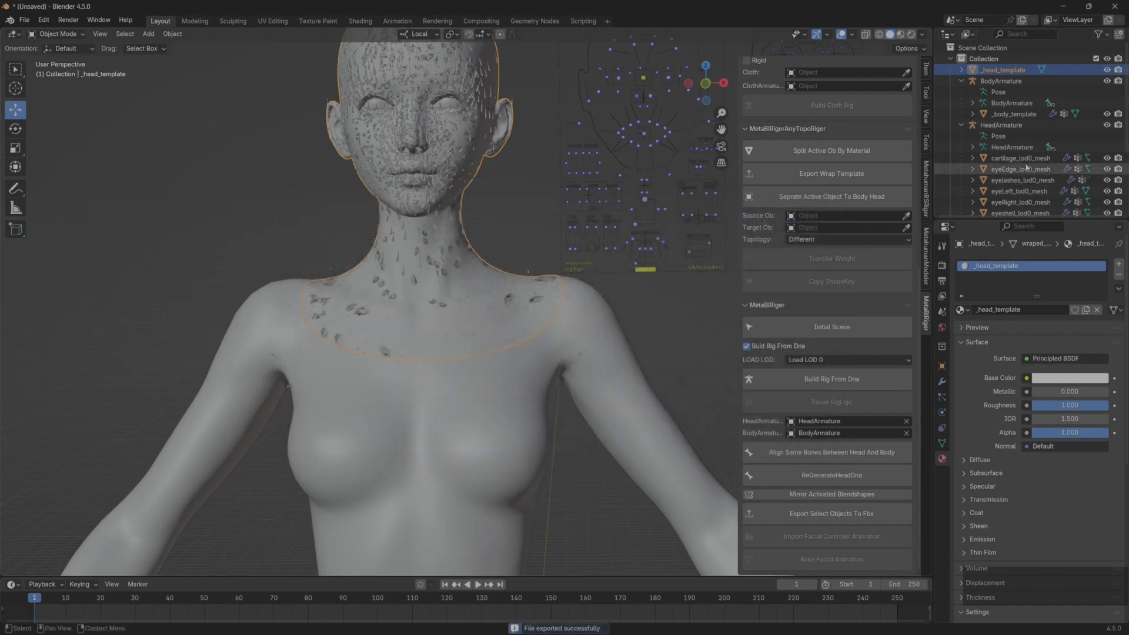
# Export the _body_template mesh as body_template.obj in the MetablrigerV2.6 folder, in Wavefront OBJ format with selection only
pyautogui.scroll(-2, 1026, 168)
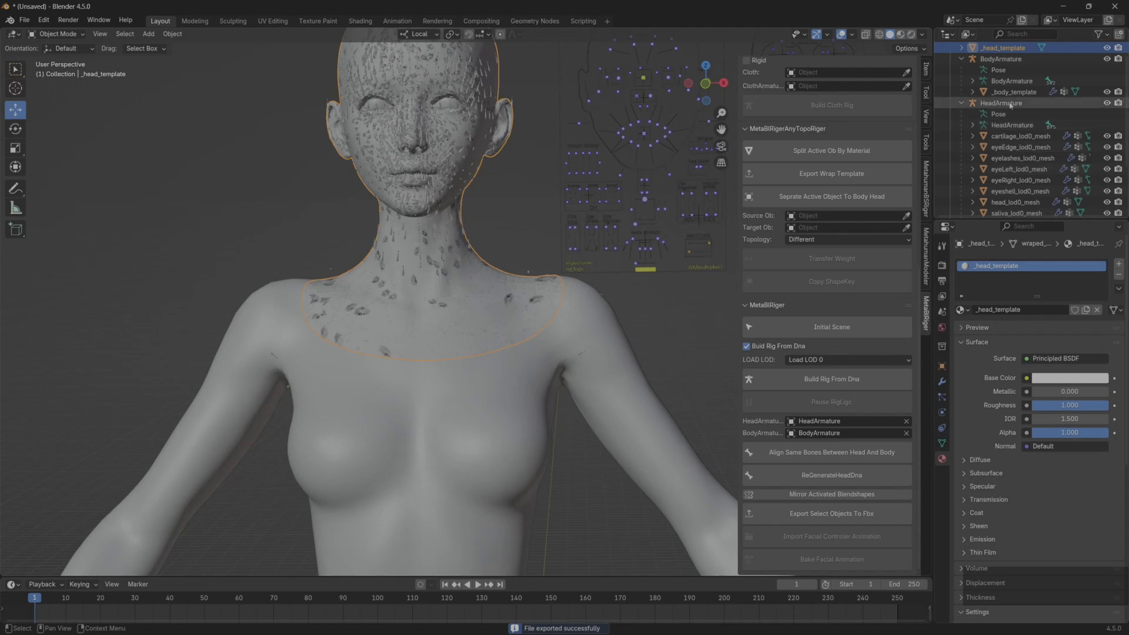
pyautogui.click(1013, 92)
pyautogui.click(24, 21)
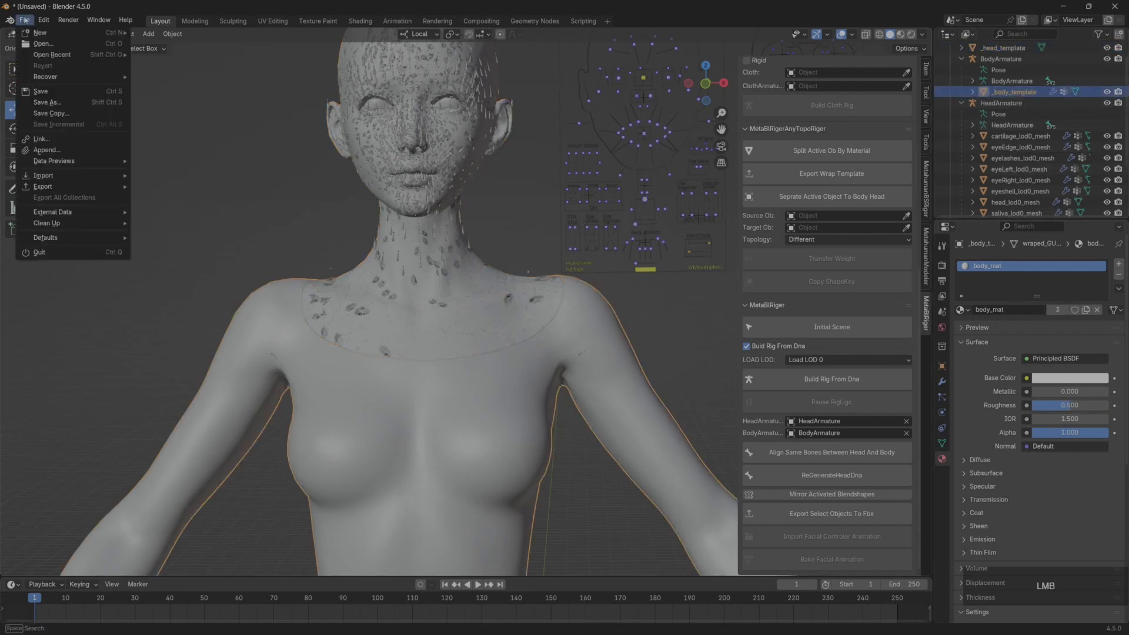
pyautogui.moveTo(61, 186)
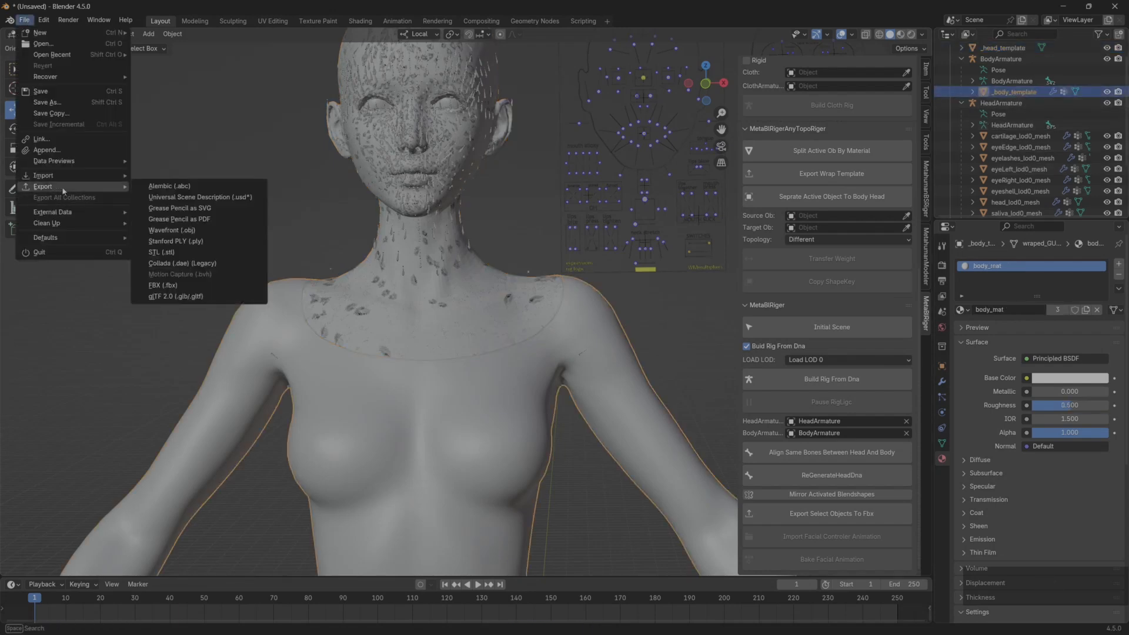
pyautogui.click(184, 231)
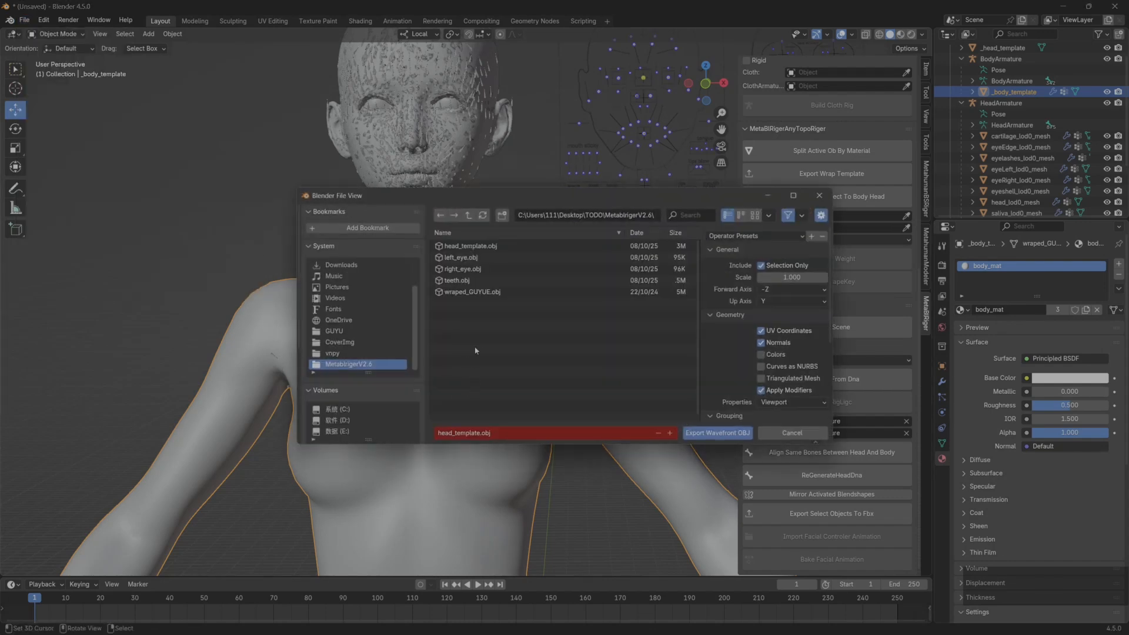
pyautogui.click(470, 246)
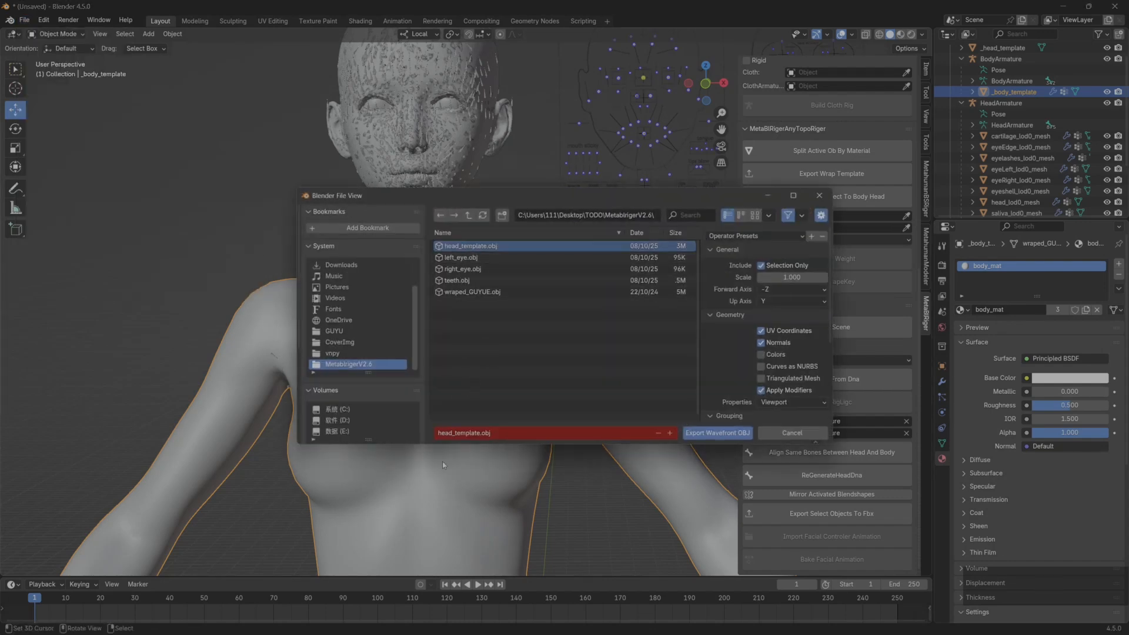
pyautogui.click(464, 433)
pyautogui.moveTo(452, 433); pyautogui.dragTo(429, 433)
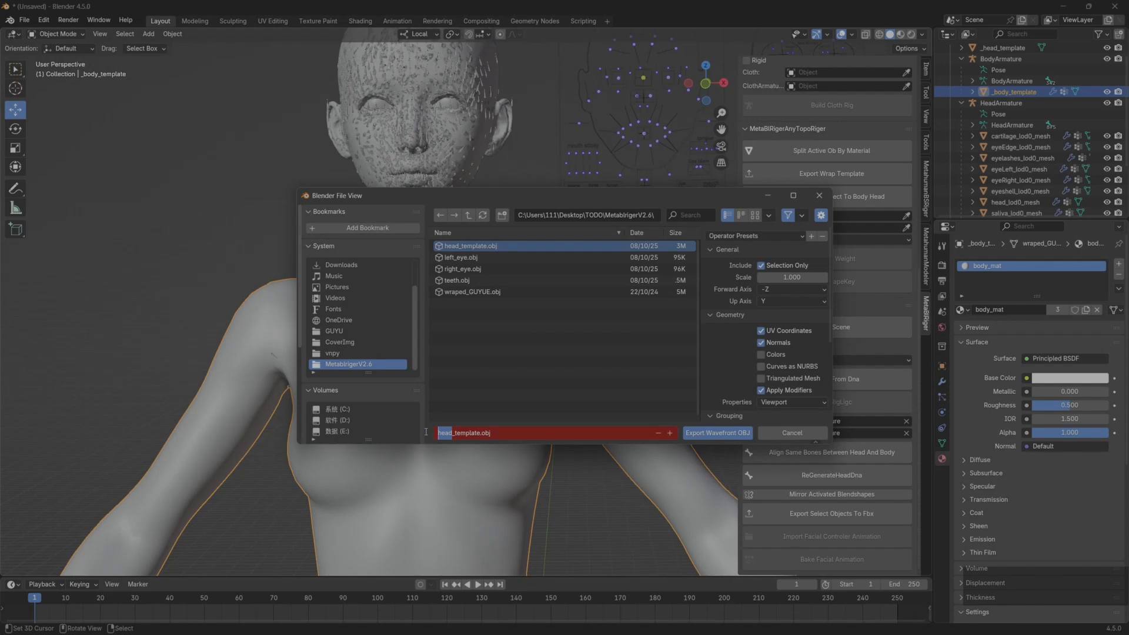
pyautogui.write('body')
pyautogui.click(713, 431)
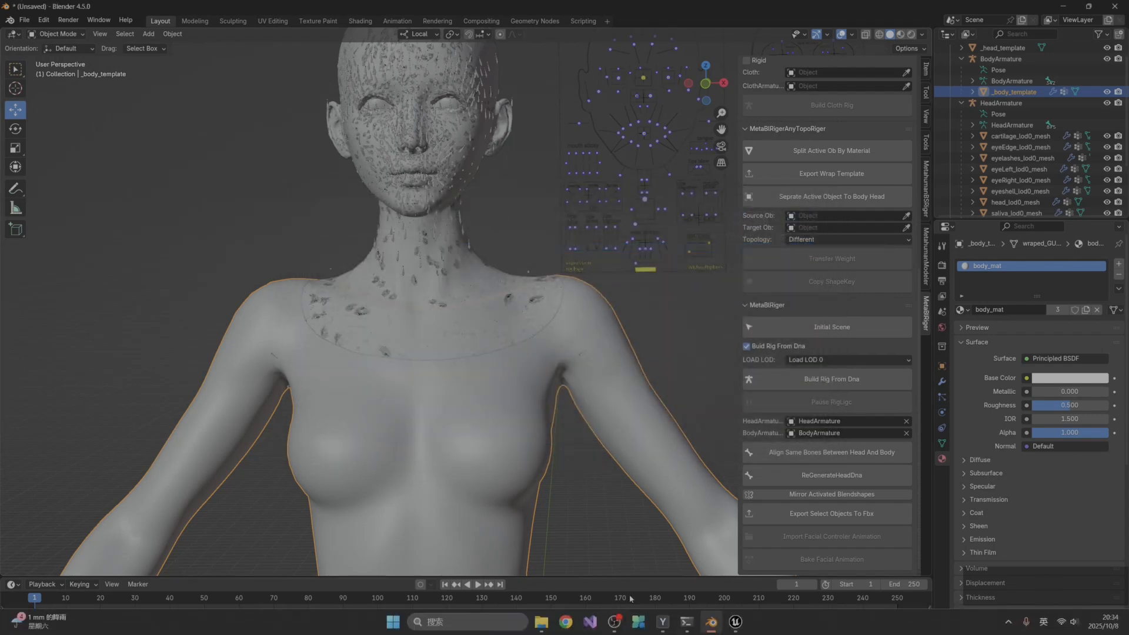
# Switch to the Content Browser of Unreal Editor and start an import into the Character folder from MetablrigerV2.6
pyautogui.moveTo(736, 624)
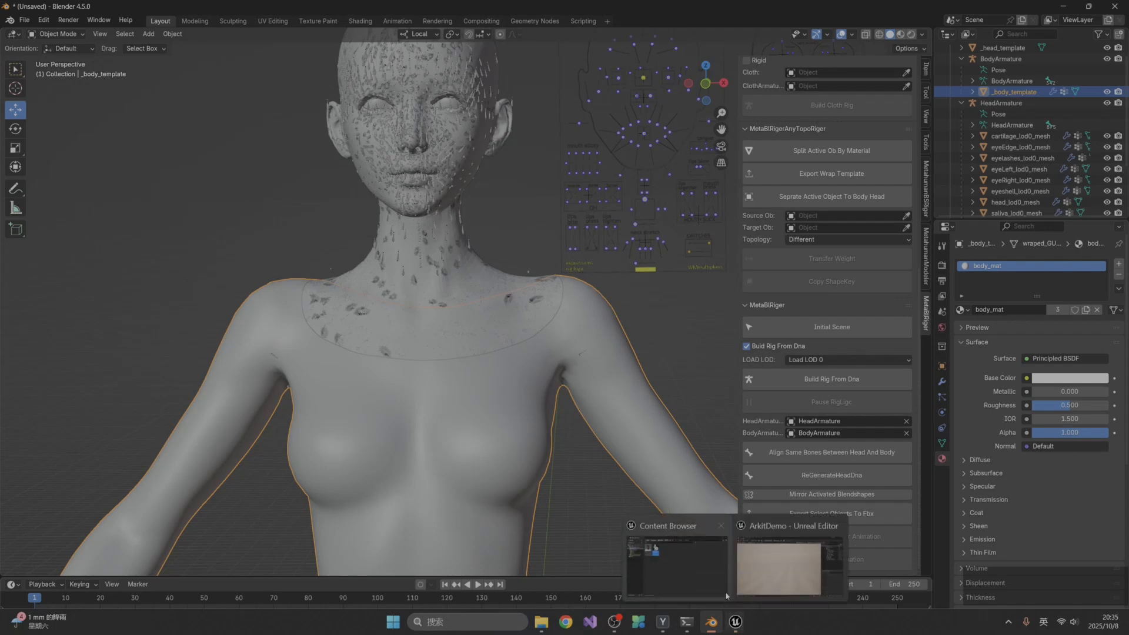
pyautogui.click(693, 540)
pyautogui.click(337, 212)
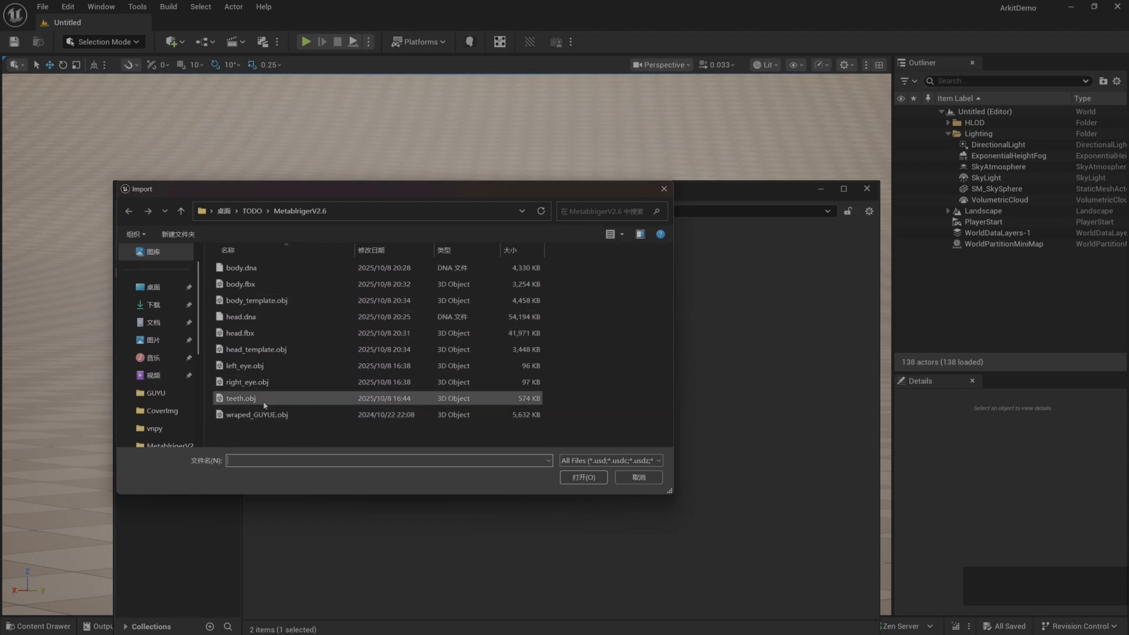
pyautogui.click(543, 211)
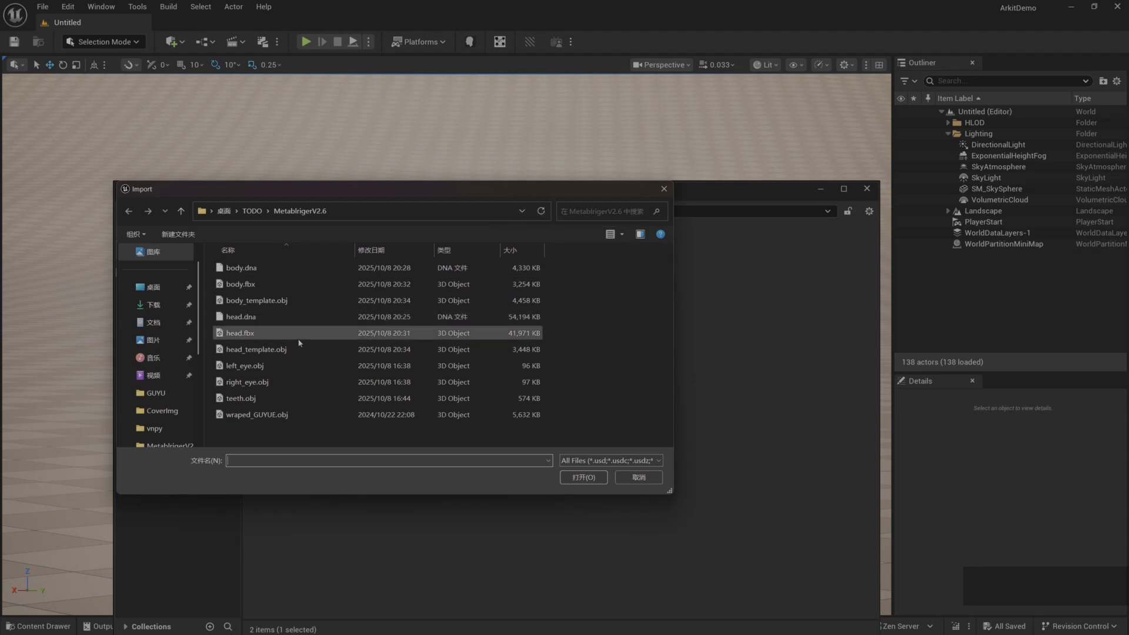
pyautogui.click(265, 210)
pyautogui.doubleClick(262, 333)
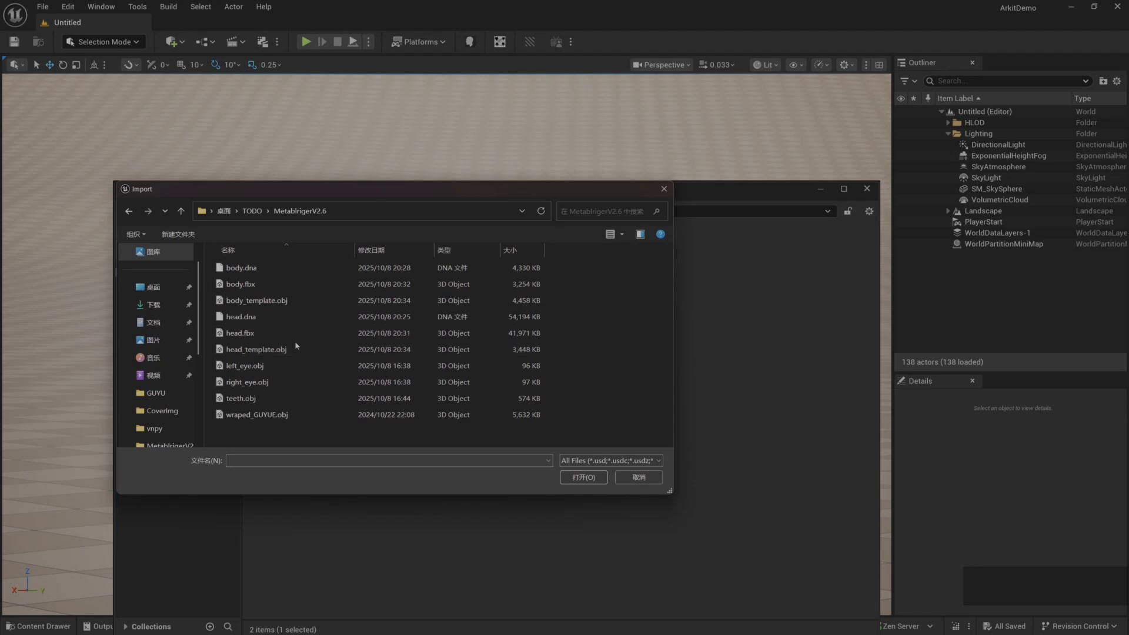
# Choose body_template.obj, head_template.obj, left_eye.obj, right_eye.obj and teeth.obj as the files to import
pyautogui.click(271, 301)
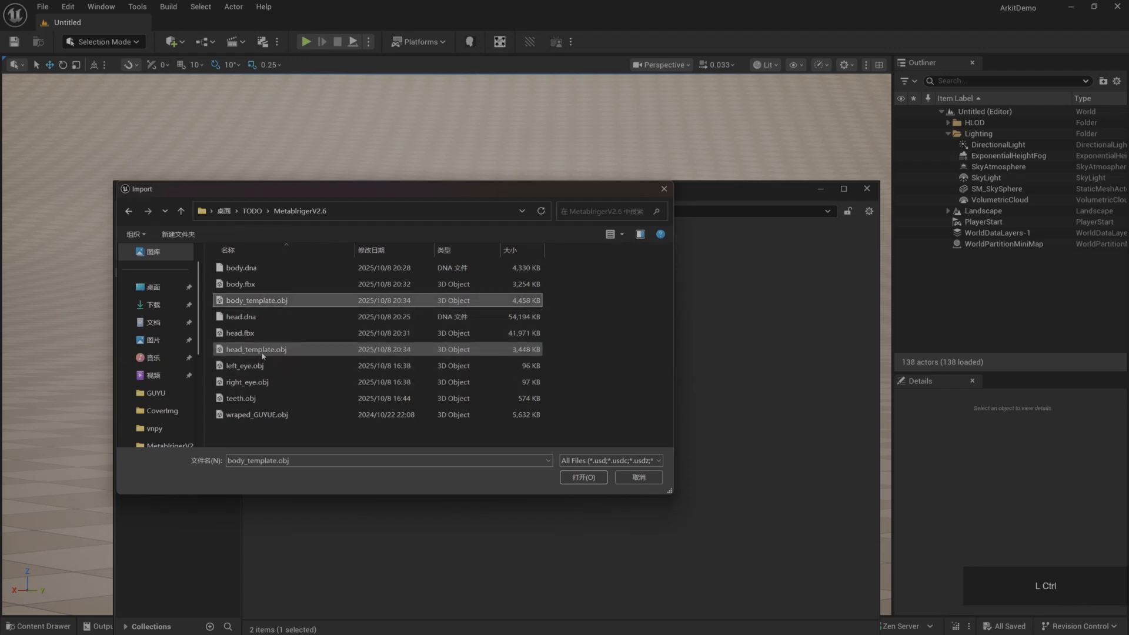
pyautogui.keyDown('ctrl'); pyautogui.click(289, 351); pyautogui.keyUp('ctrl')
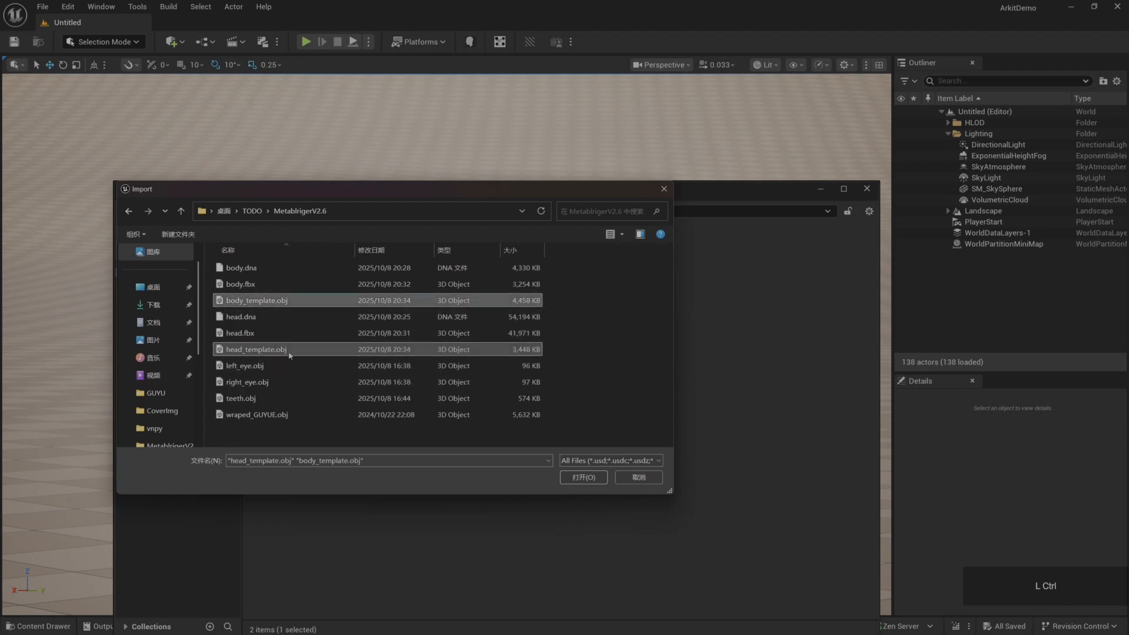
pyautogui.keyDown('ctrl'); pyautogui.click(253, 366); pyautogui.keyUp('ctrl')
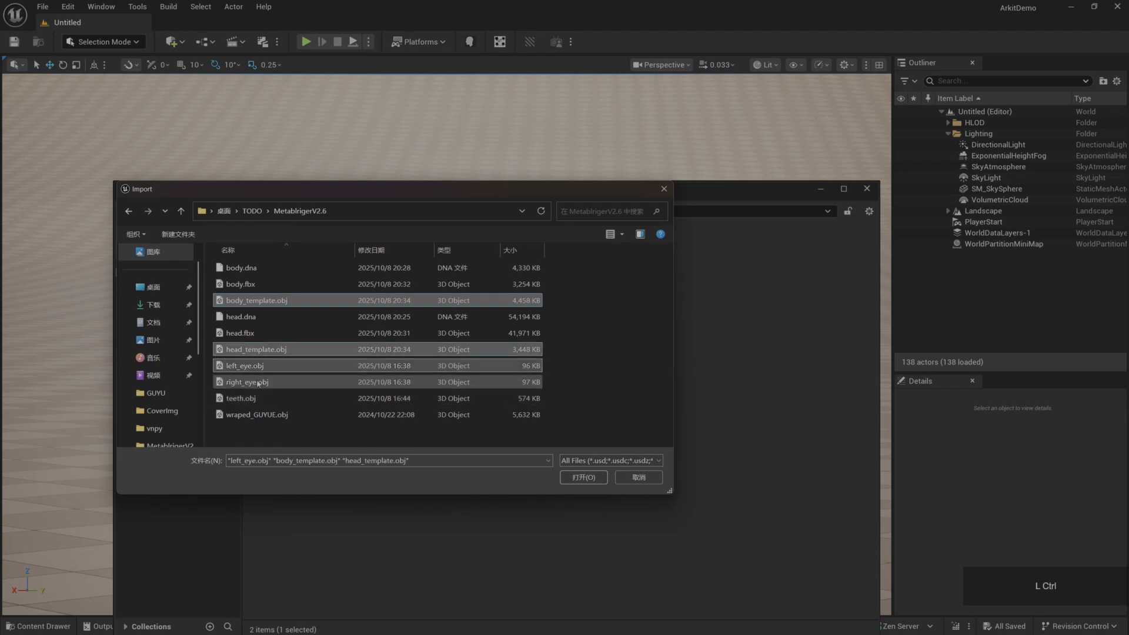
pyautogui.keyDown('ctrl'); pyautogui.click(256, 383); pyautogui.keyUp('ctrl')
pyautogui.keyDown('ctrl'); pyautogui.click(248, 398); pyautogui.keyUp('ctrl')
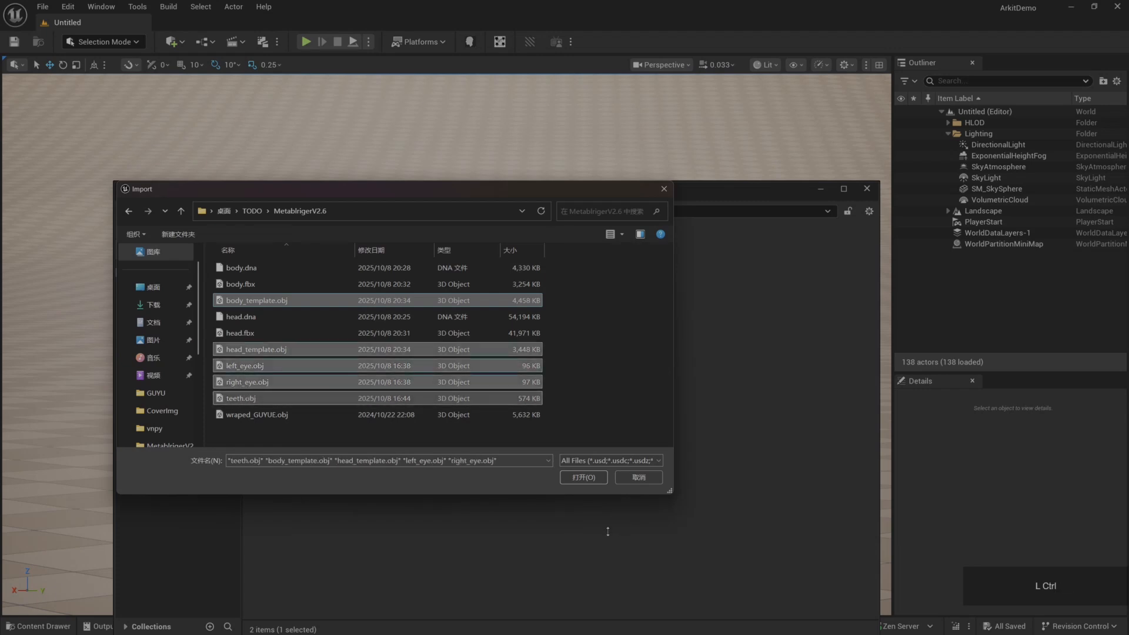
pyautogui.click(584, 477)
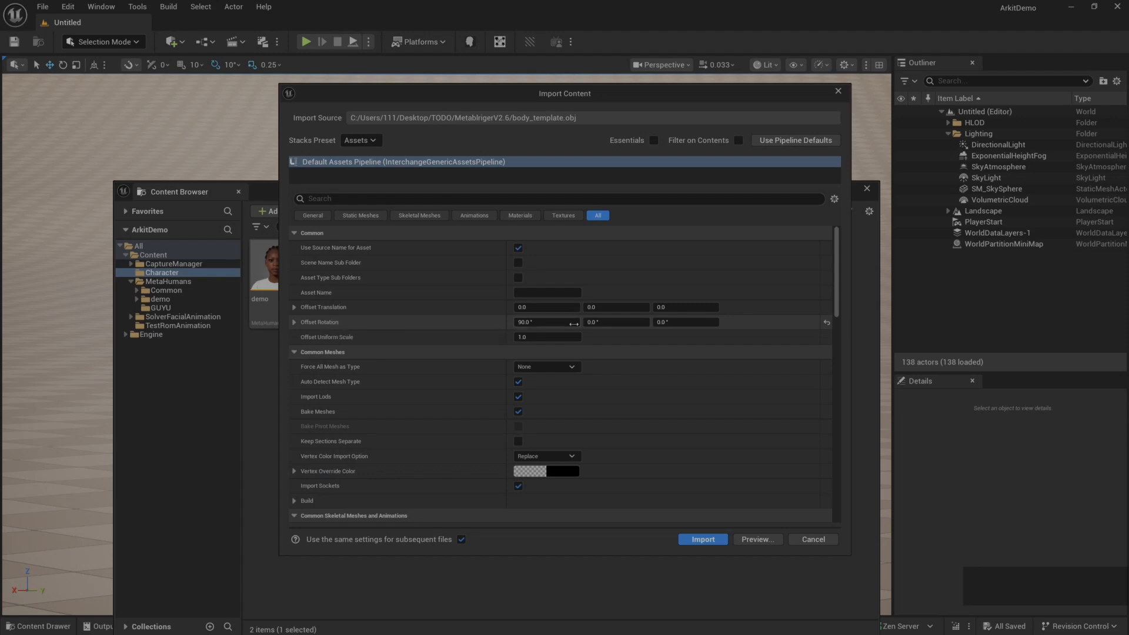
# Review the mesh, animation, material and texture import options, and import the OBJ files with the same settings for all
pyautogui.scroll(-1, 412, 365)
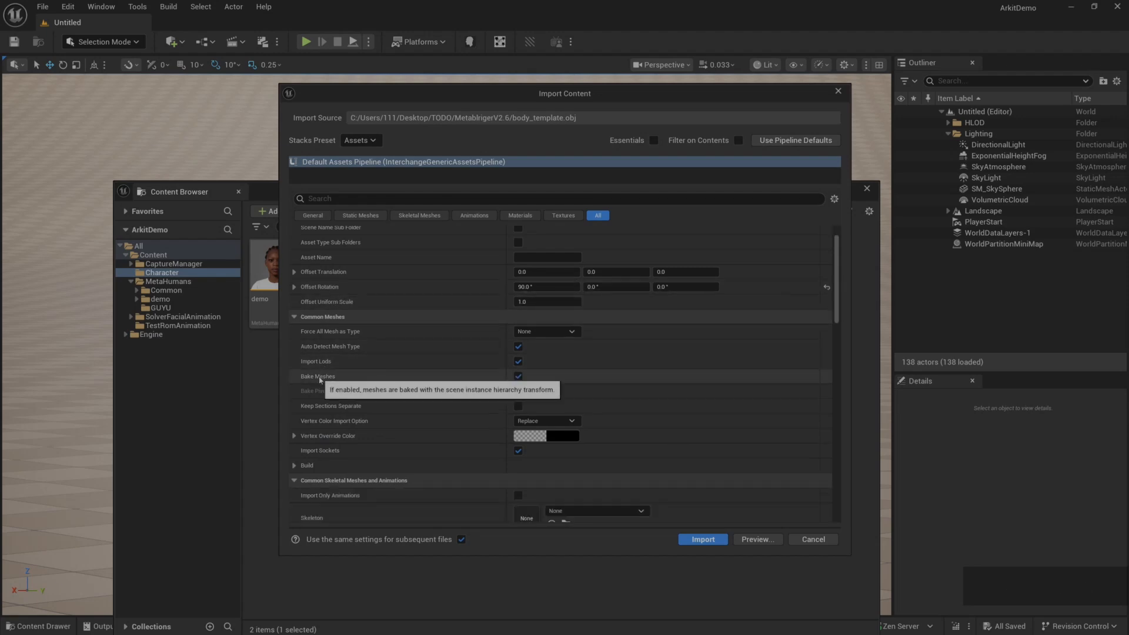
pyautogui.scroll(-5, 370, 370)
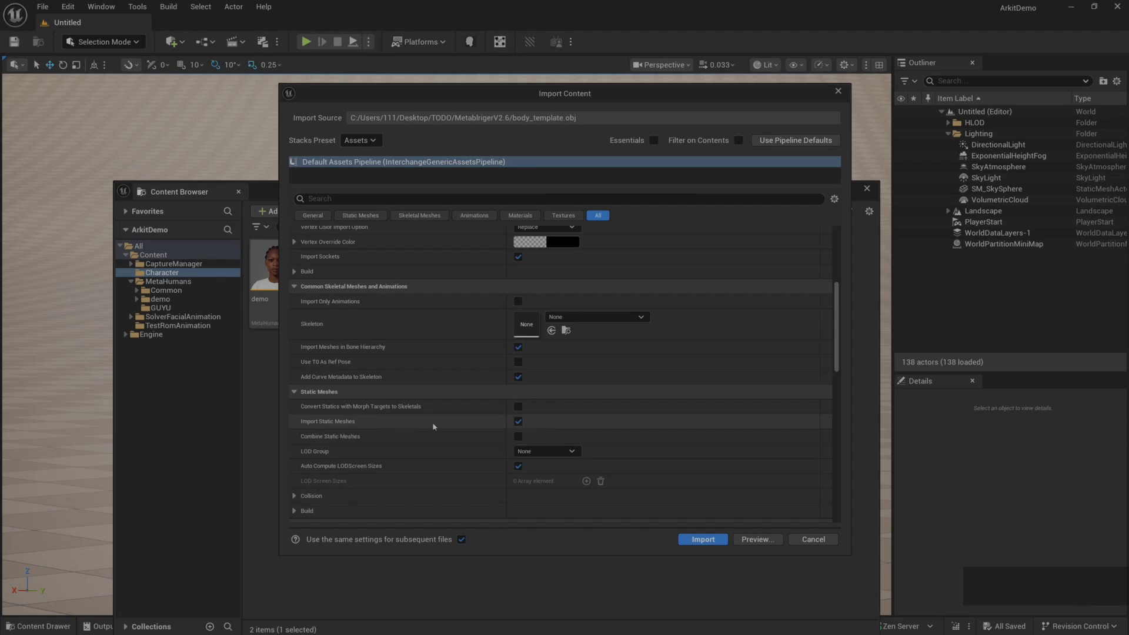
pyautogui.scroll(-6, 530, 426)
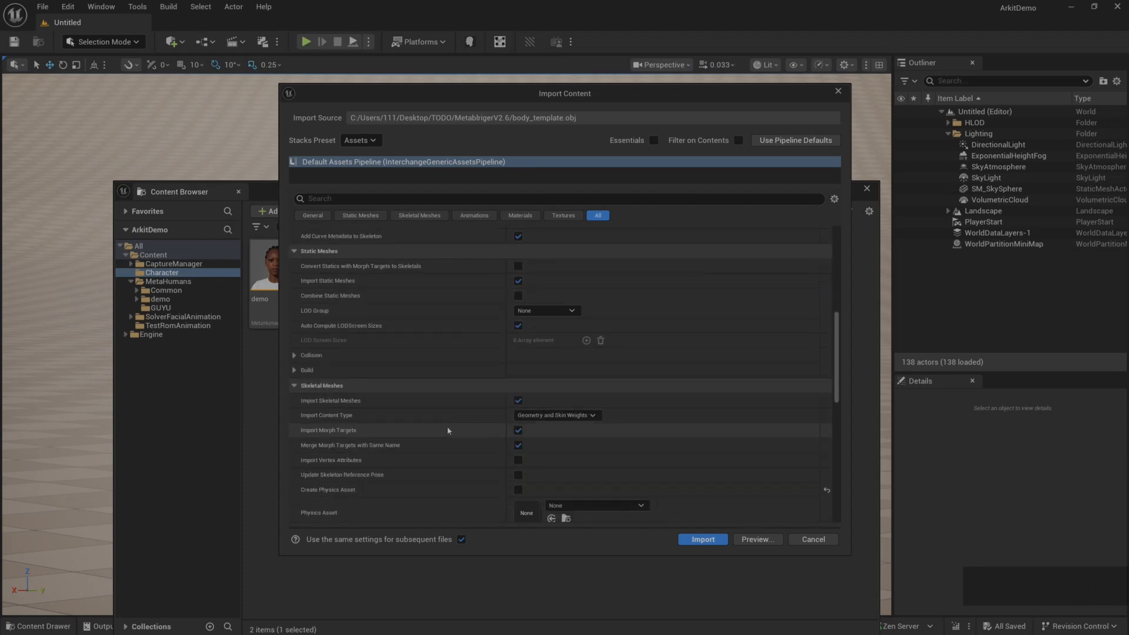
pyautogui.scroll(-6, 410, 424)
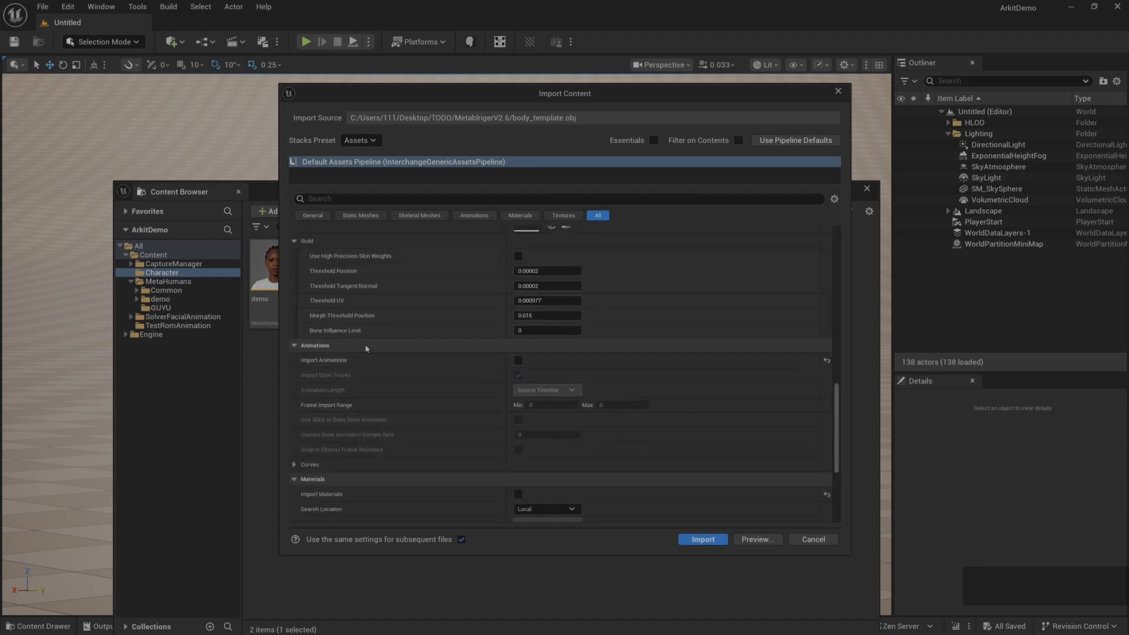
pyautogui.scroll(-5, 436, 354)
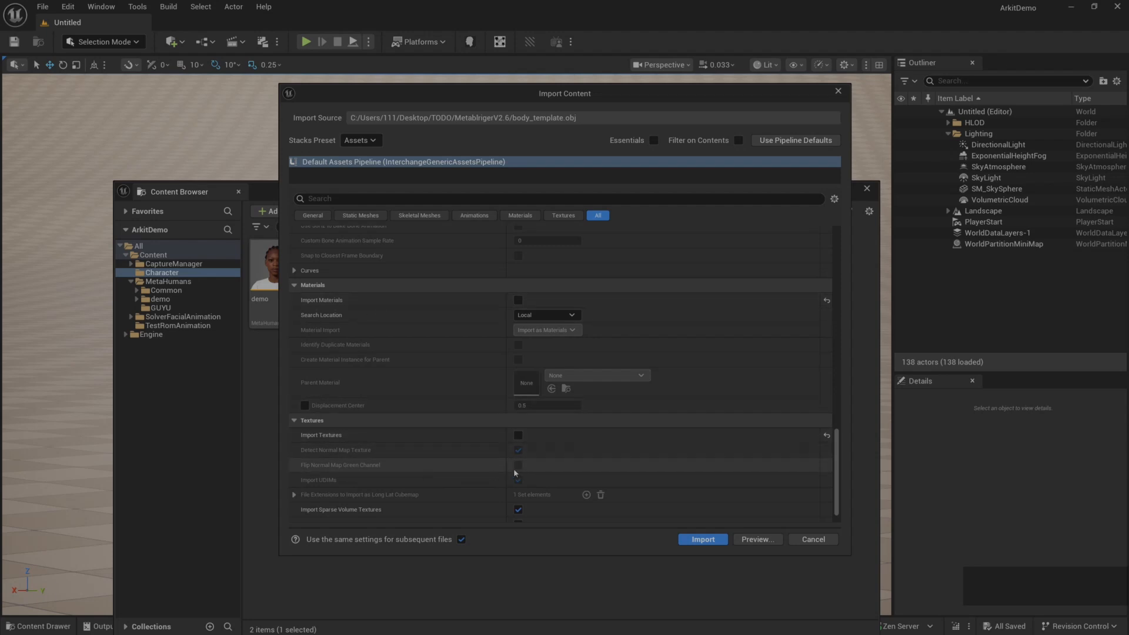
pyautogui.click(703, 539)
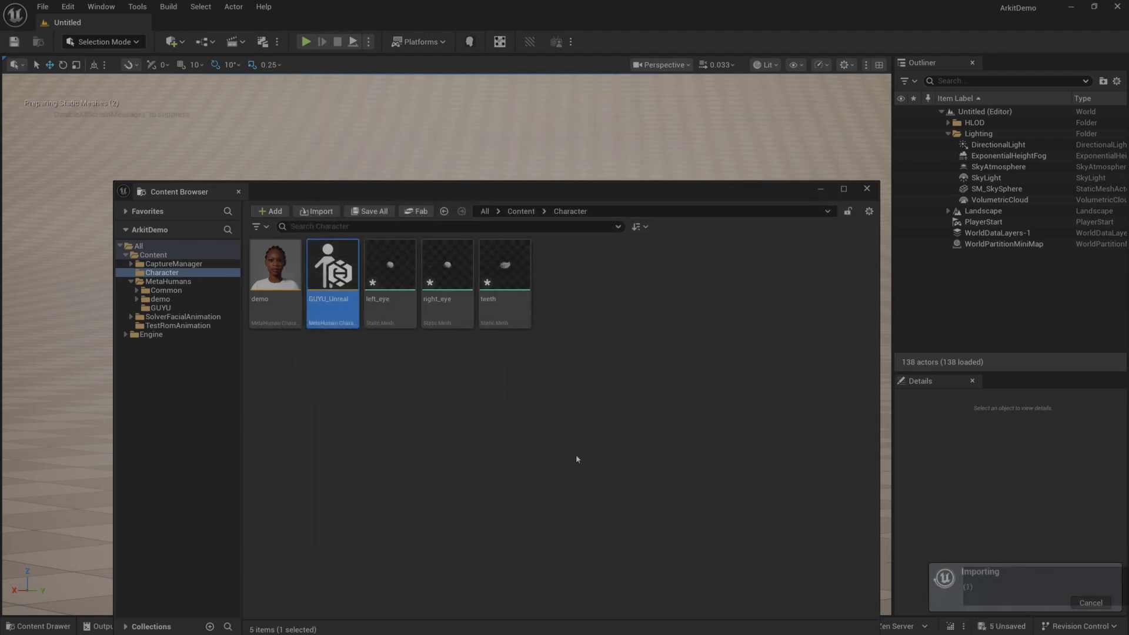
# Save the imported left_eye, right_eye, teeth, body_template and head_template static meshes
pyautogui.click(391, 274)
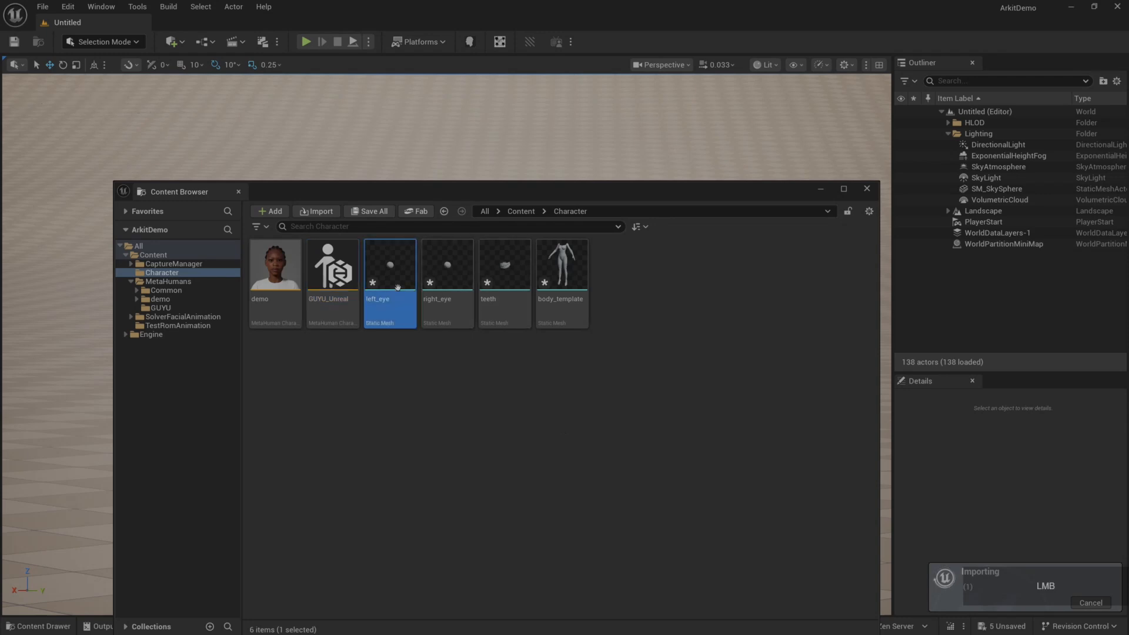
pyautogui.keyDown('shift'); pyautogui.click(568, 284); pyautogui.keyUp('shift')
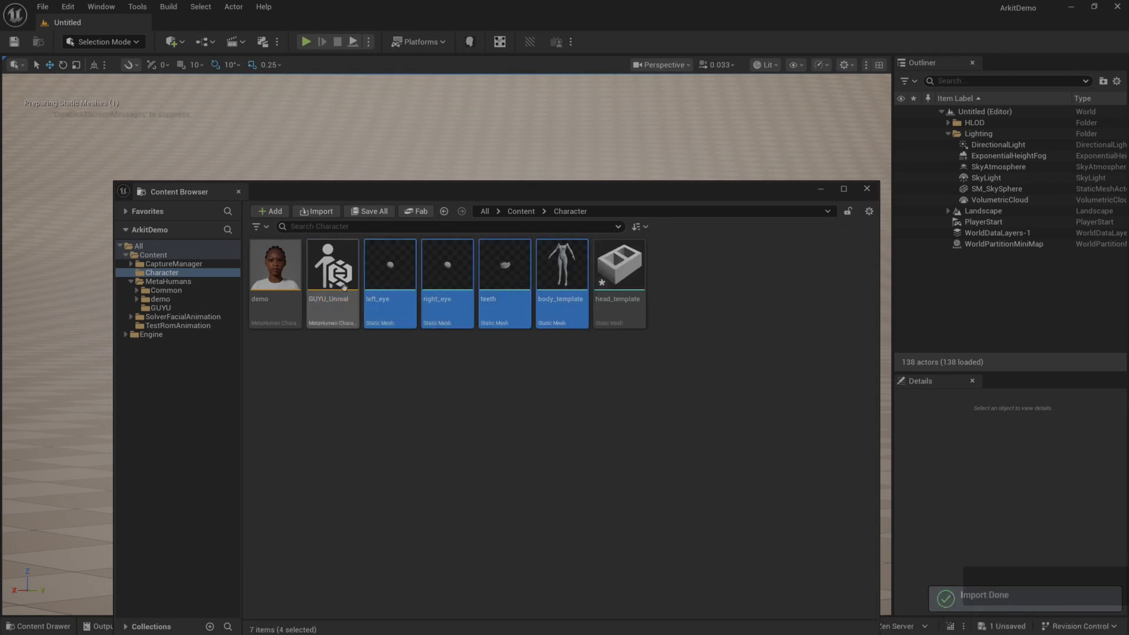
pyautogui.click(619, 287)
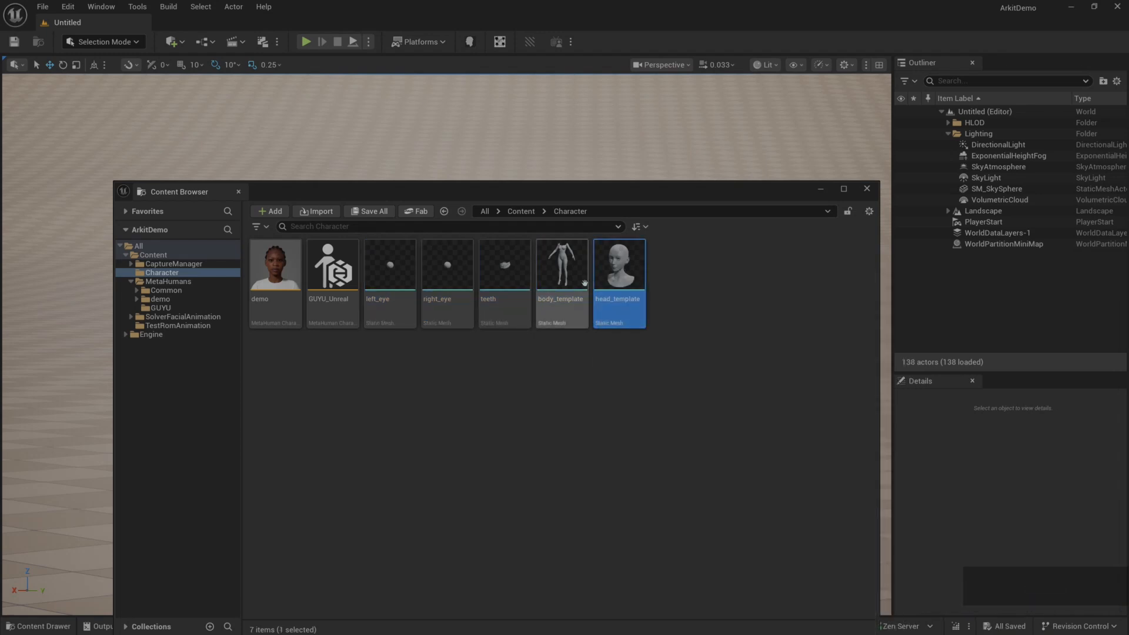
# Open the GUYU_Unreal character and choose body_template as the template mesh for conforming the body
pyautogui.doubleClick(338, 276)
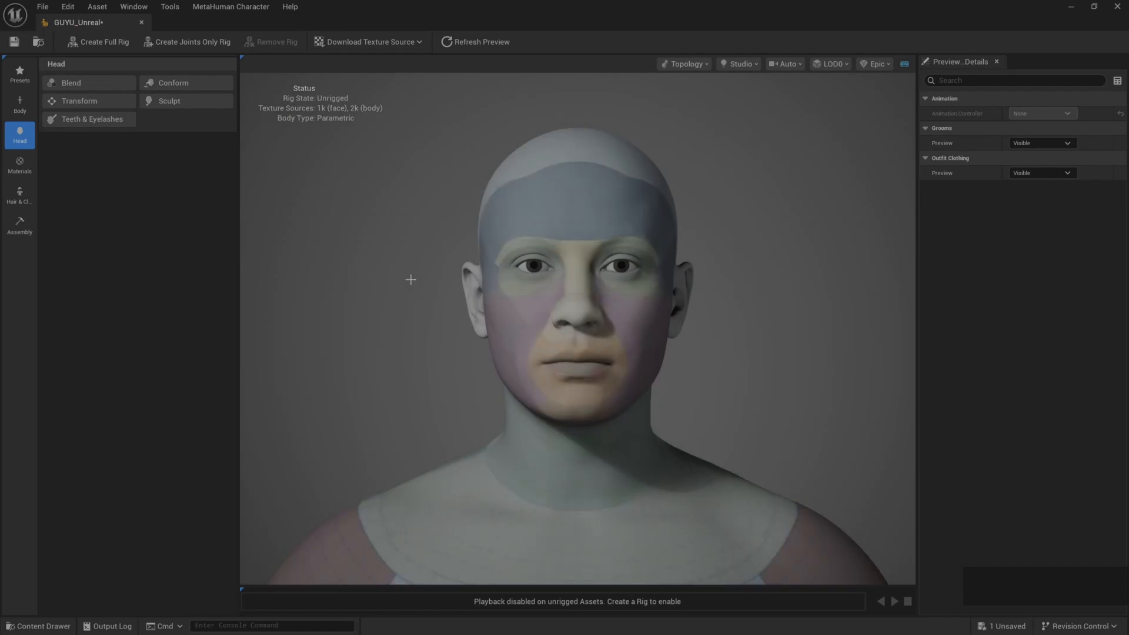
pyautogui.click(19, 105)
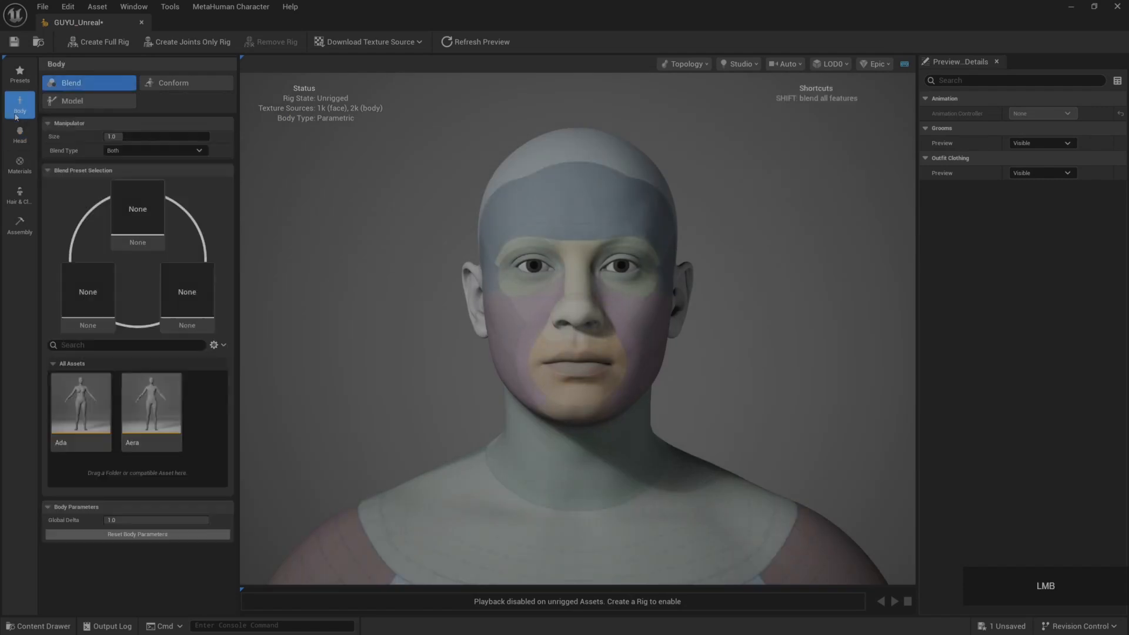
pyautogui.click(198, 84)
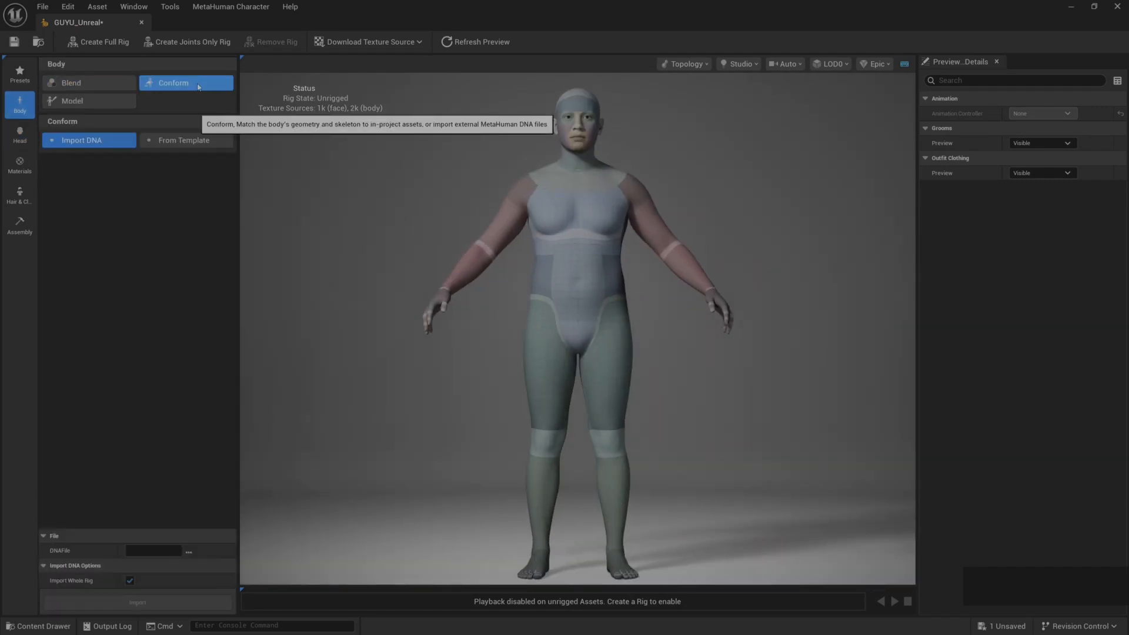
pyautogui.click(196, 142)
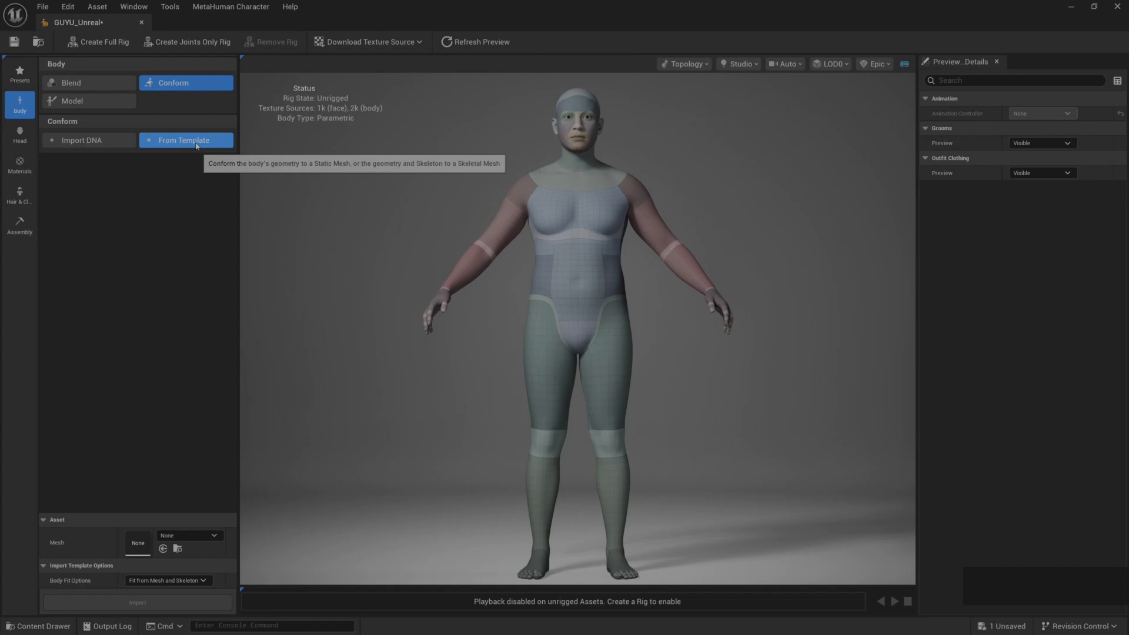
pyautogui.click(214, 536)
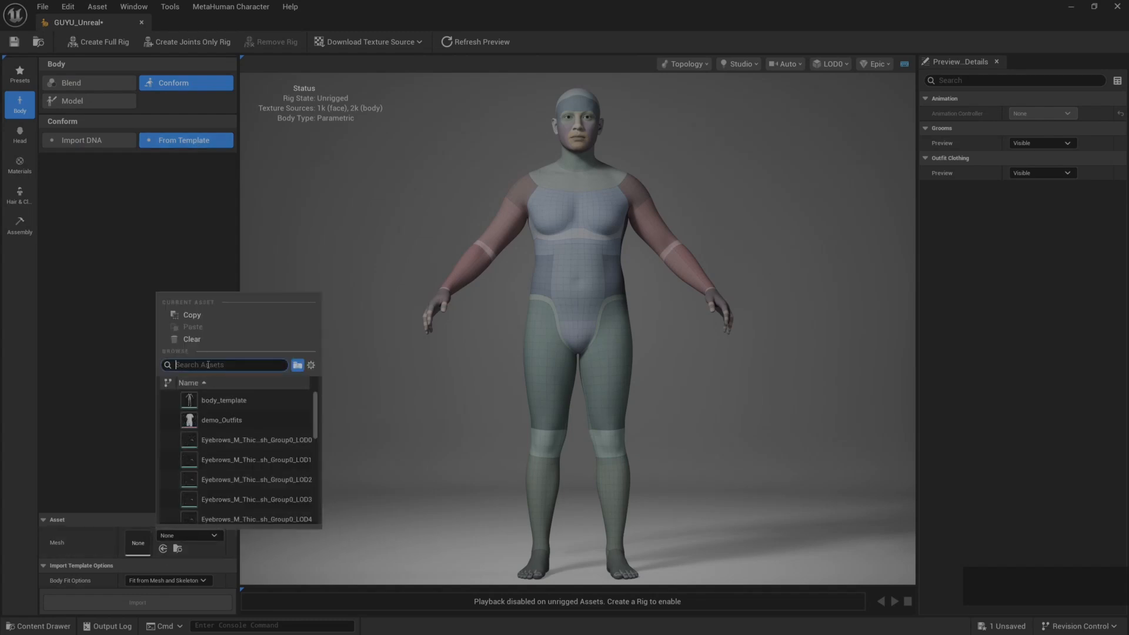
pyautogui.write('body')
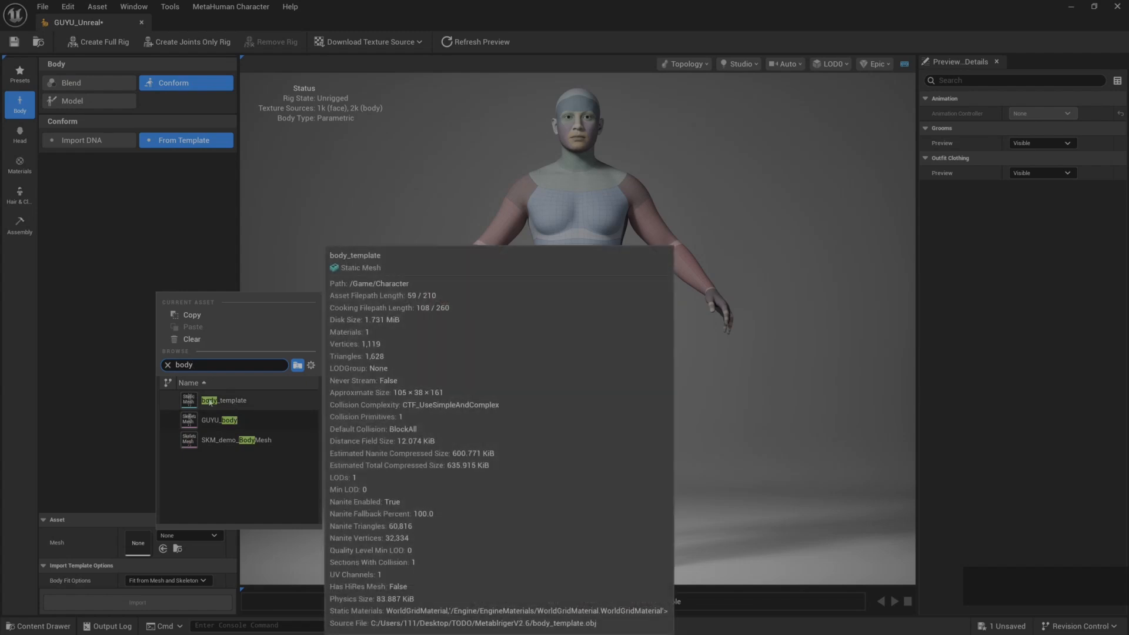
pyautogui.click(233, 405)
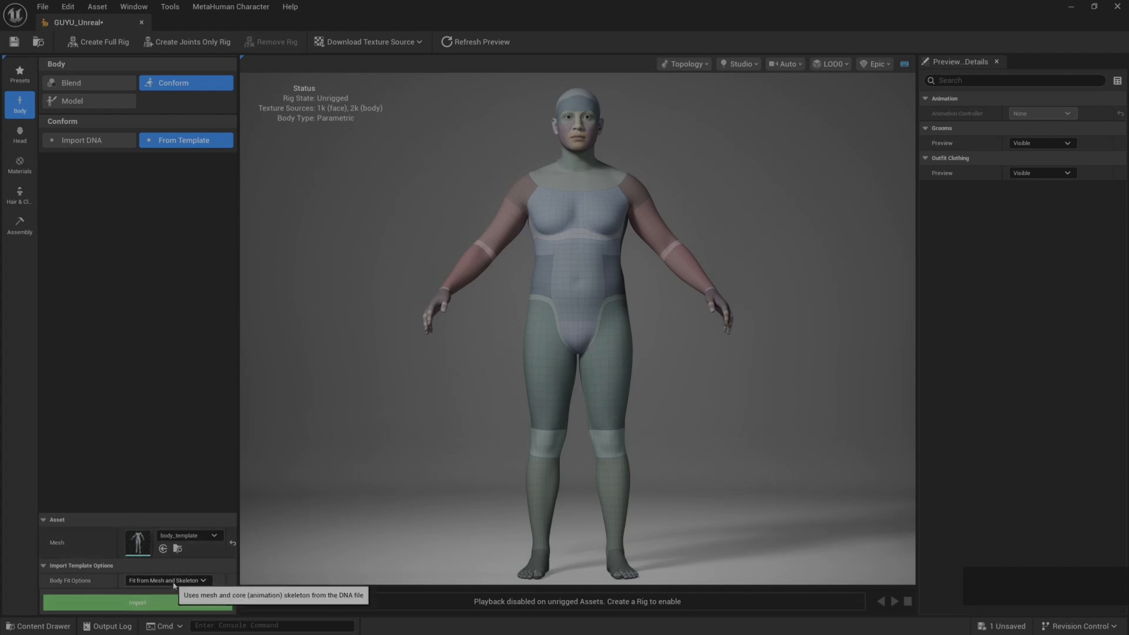
# Set the body fit option to Fit from Mesh Only and import the body template
pyautogui.click(199, 581)
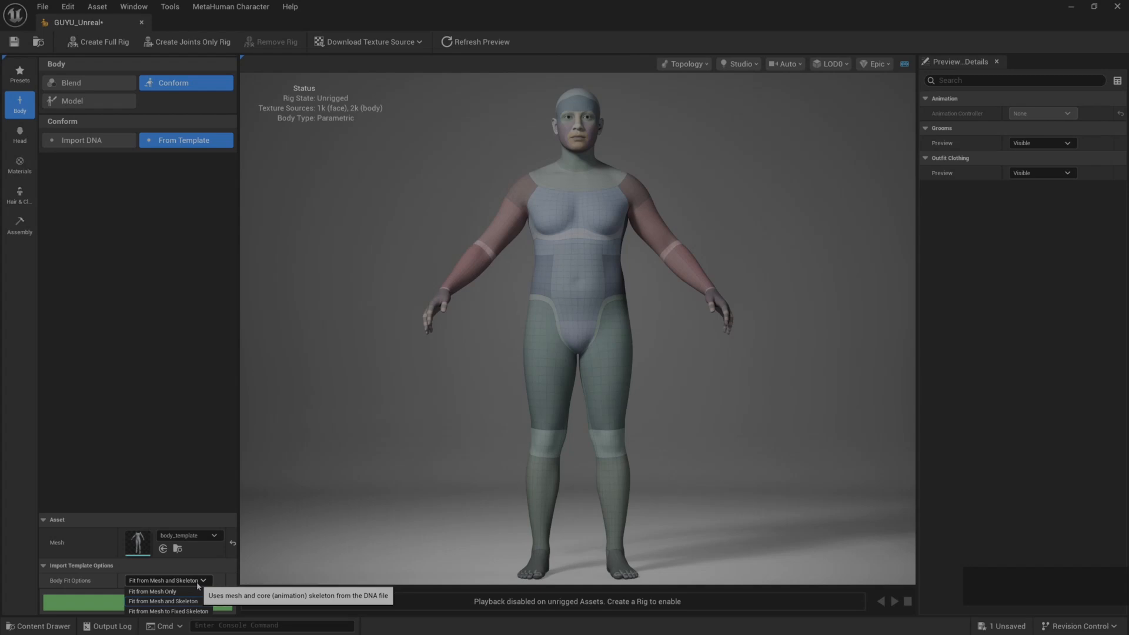
pyautogui.click(177, 591)
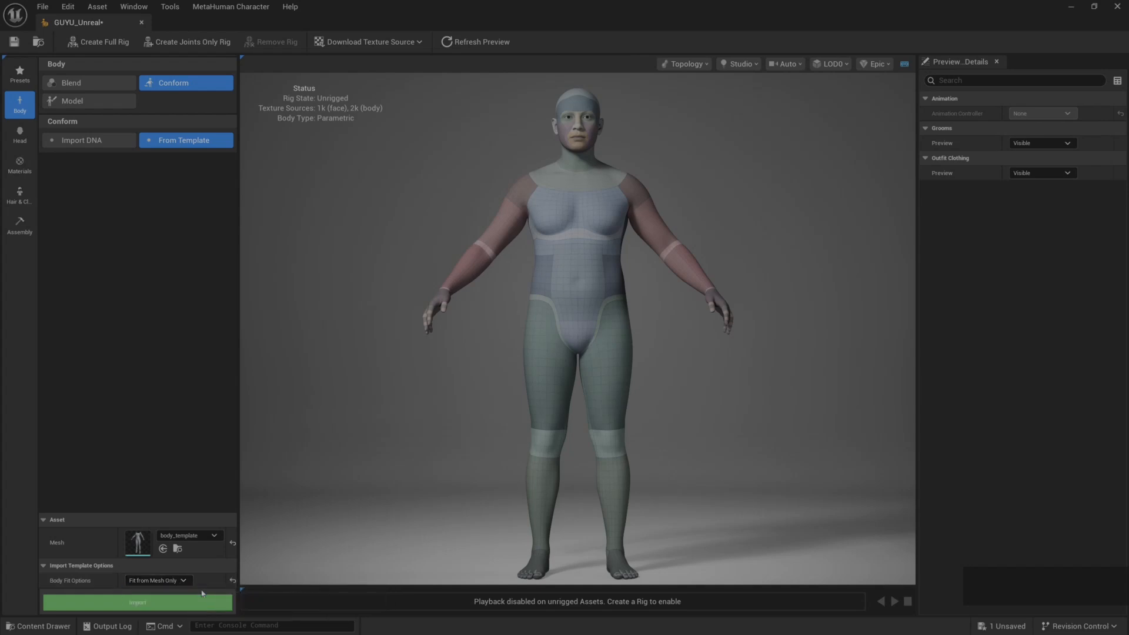
pyautogui.click(142, 604)
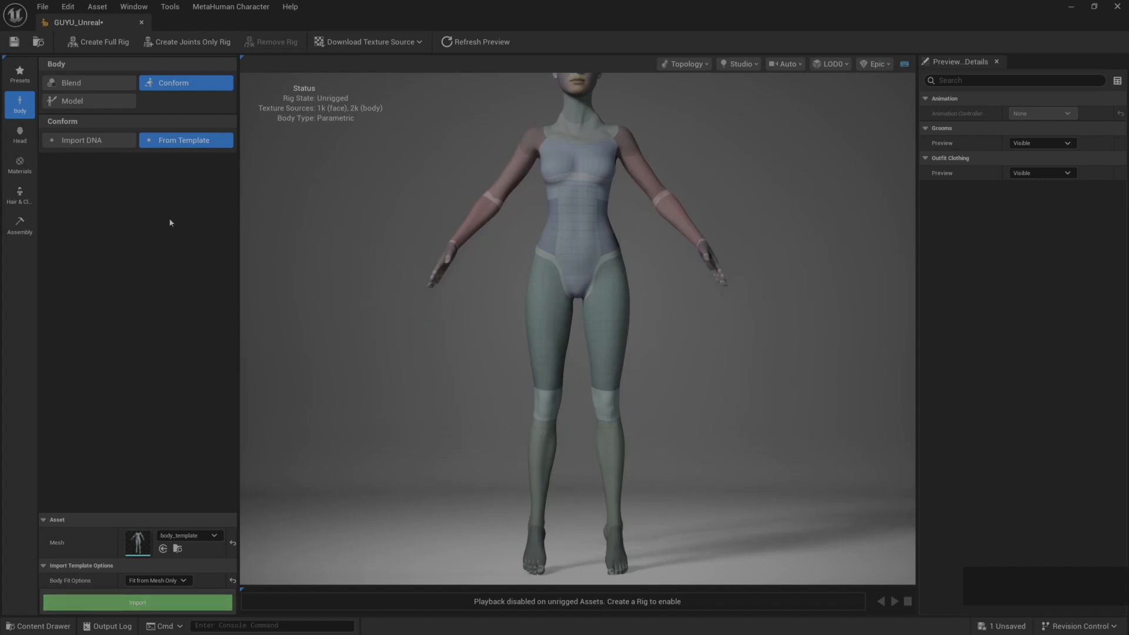
# Set up conforming the head from a template with Adapt Neck disabled and Alignment Options set to None
pyautogui.click(20, 134)
pyautogui.click(184, 87)
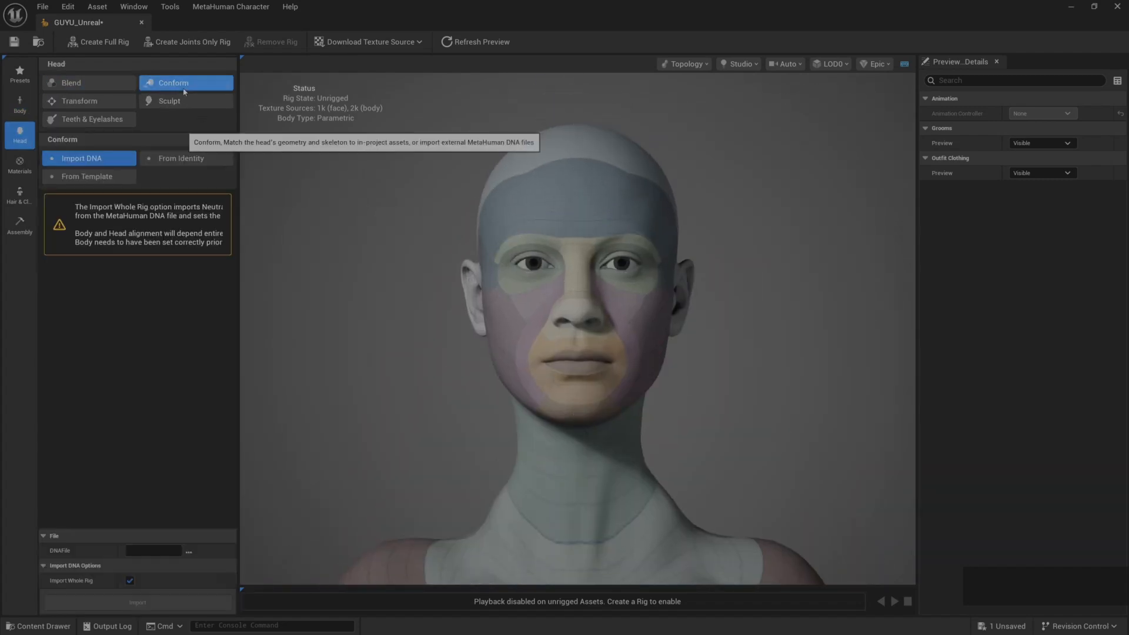
pyautogui.click(133, 176)
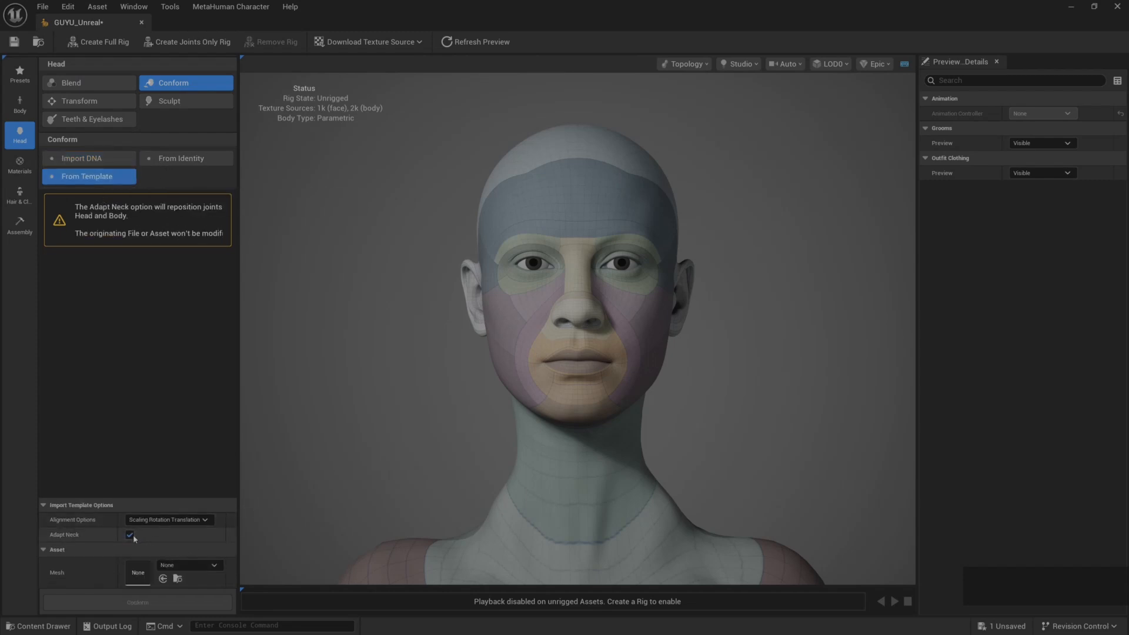
pyautogui.click(130, 534)
pyautogui.click(183, 521)
pyautogui.click(177, 521)
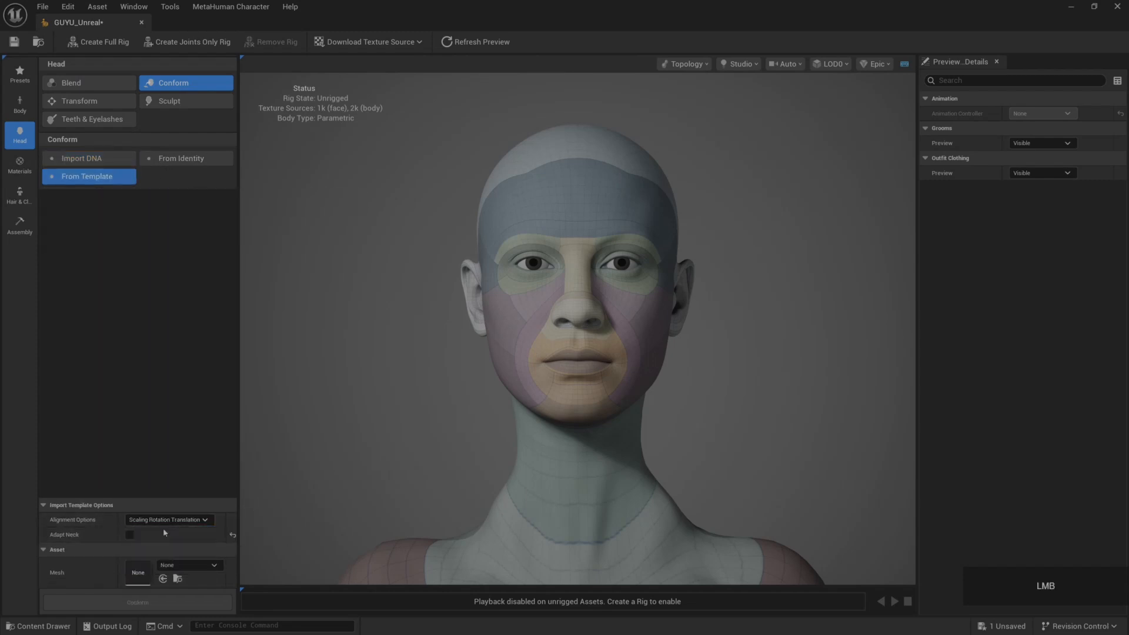
pyautogui.click(164, 532)
# Choose head_template as the mesh for conforming the head
pyautogui.click(206, 568)
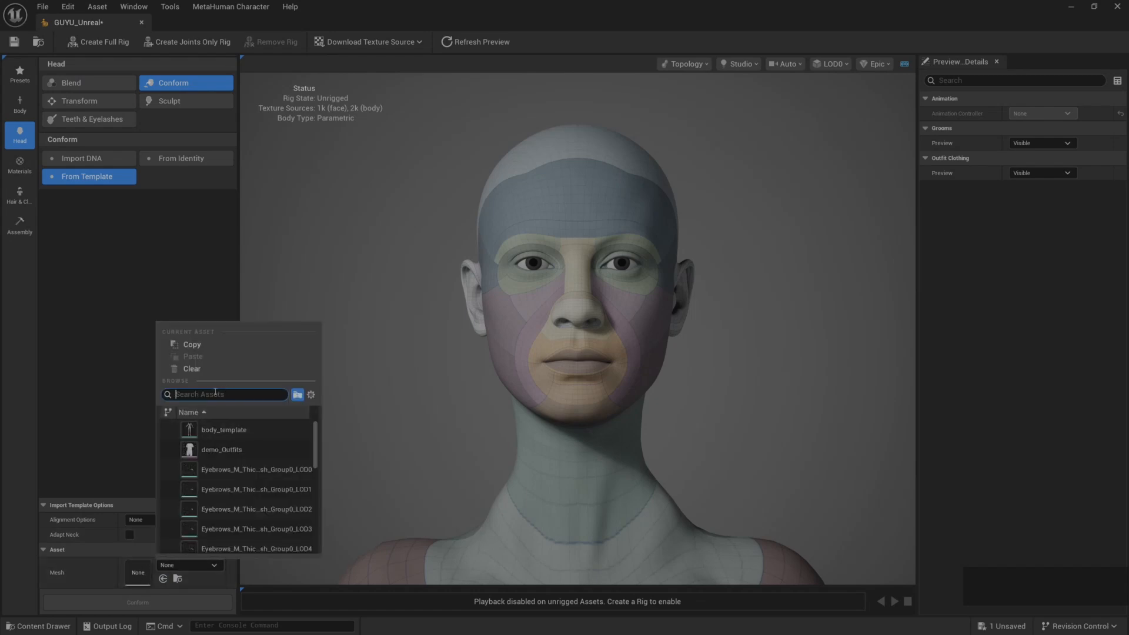
pyautogui.write('head')
pyautogui.click(237, 453)
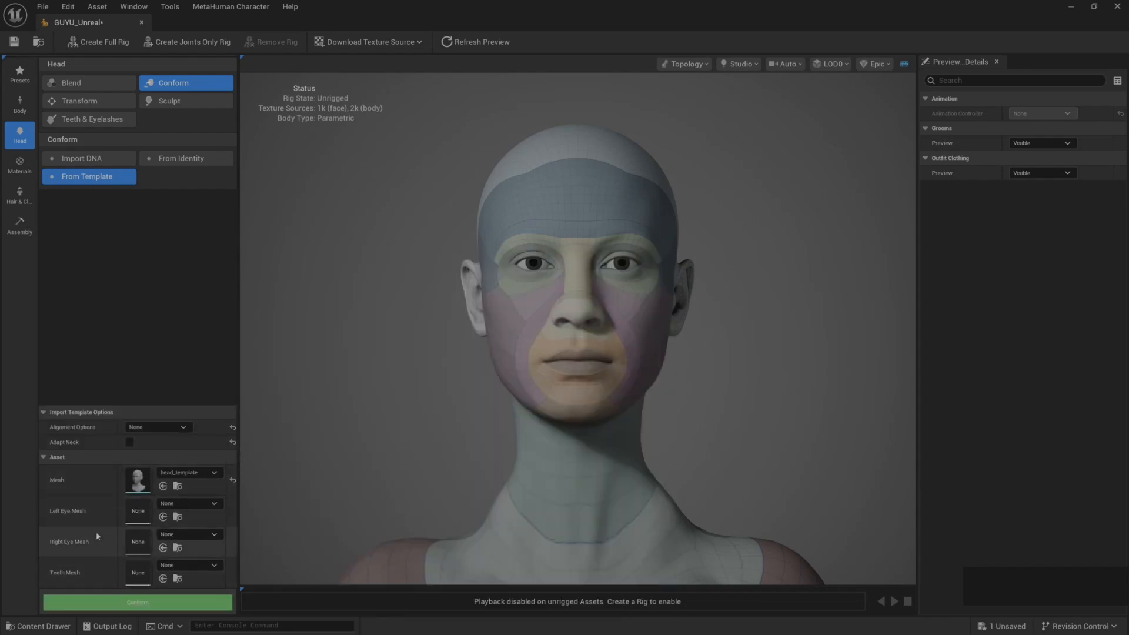
pyautogui.scroll(-1, 86, 558)
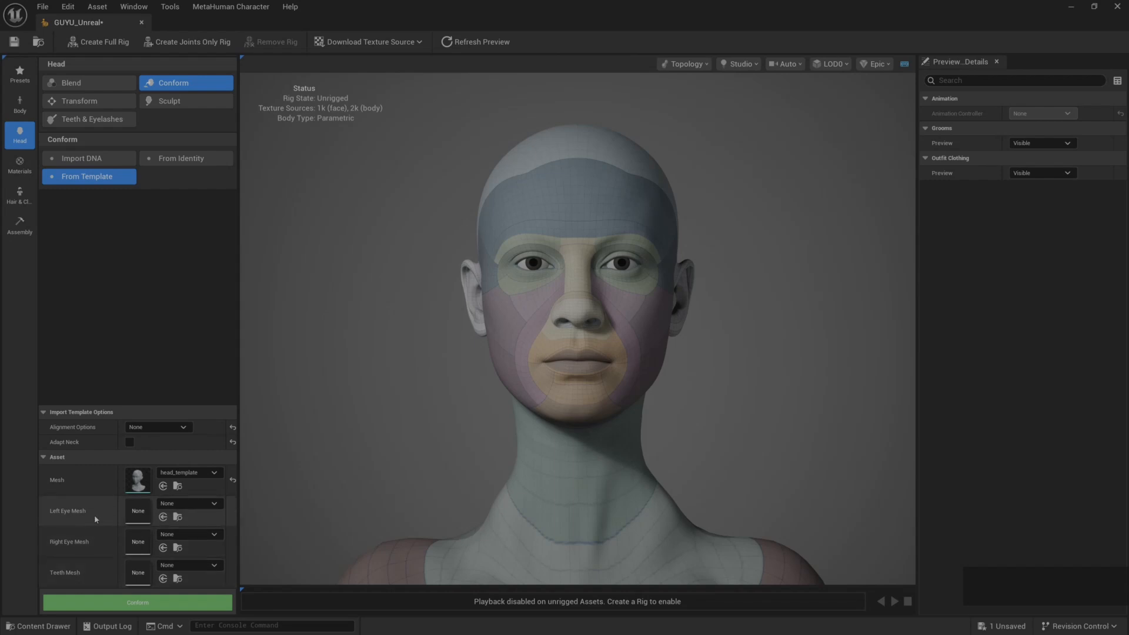
# Assign left_eye, right_eye and teeth as the eye and teeth meshes, and conform the head to the templates
pyautogui.click(214, 507)
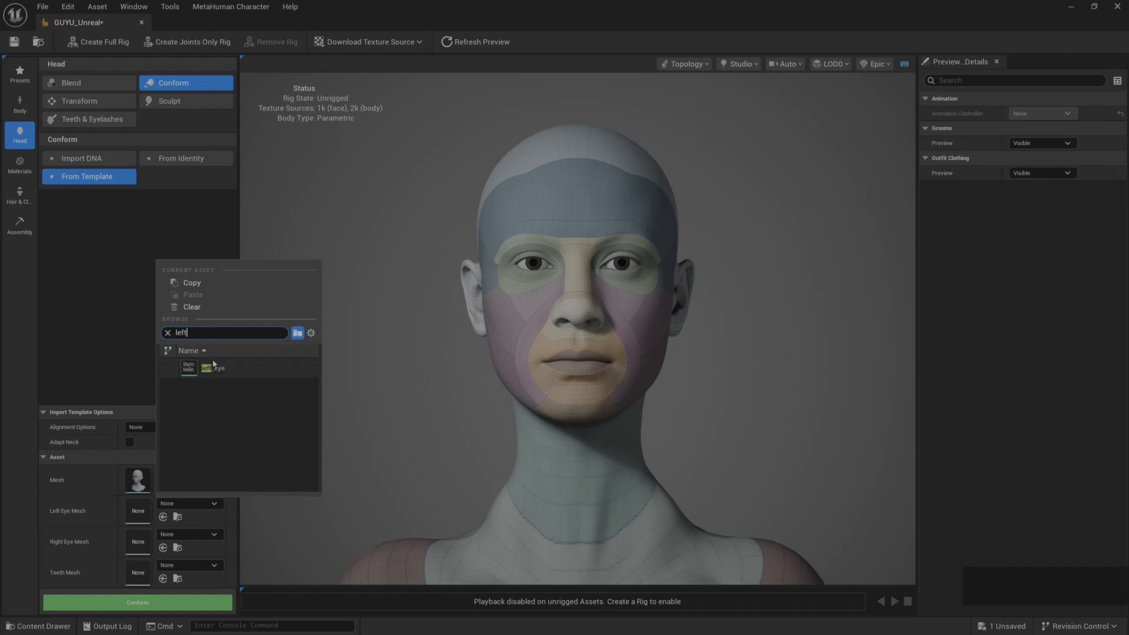
pyautogui.click(224, 368)
pyautogui.click(199, 534)
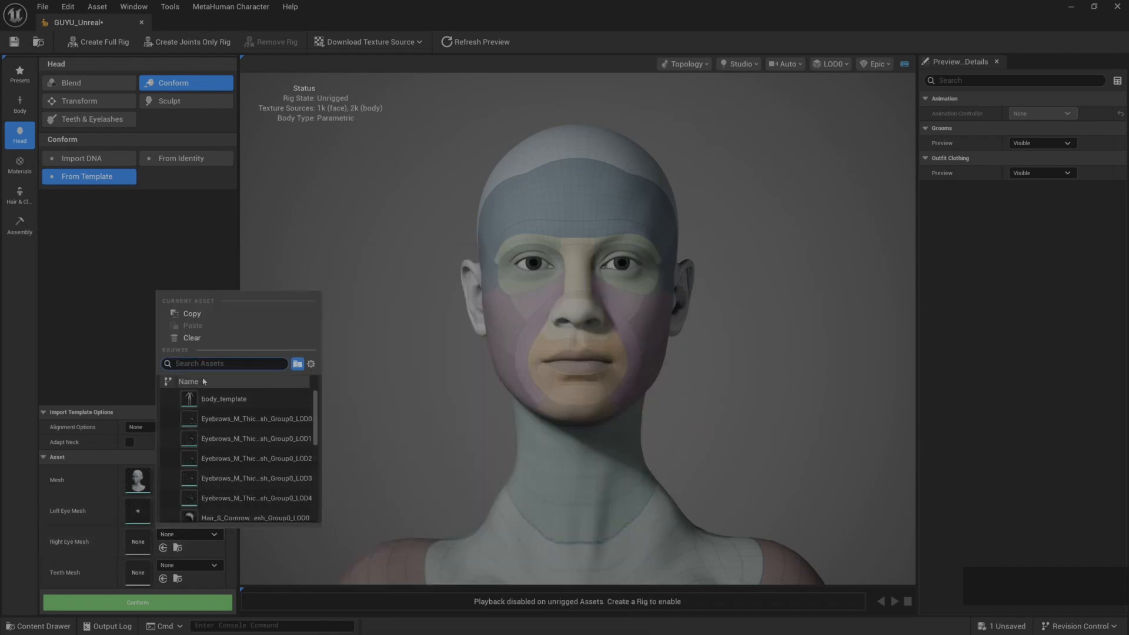
pyautogui.write('rig')
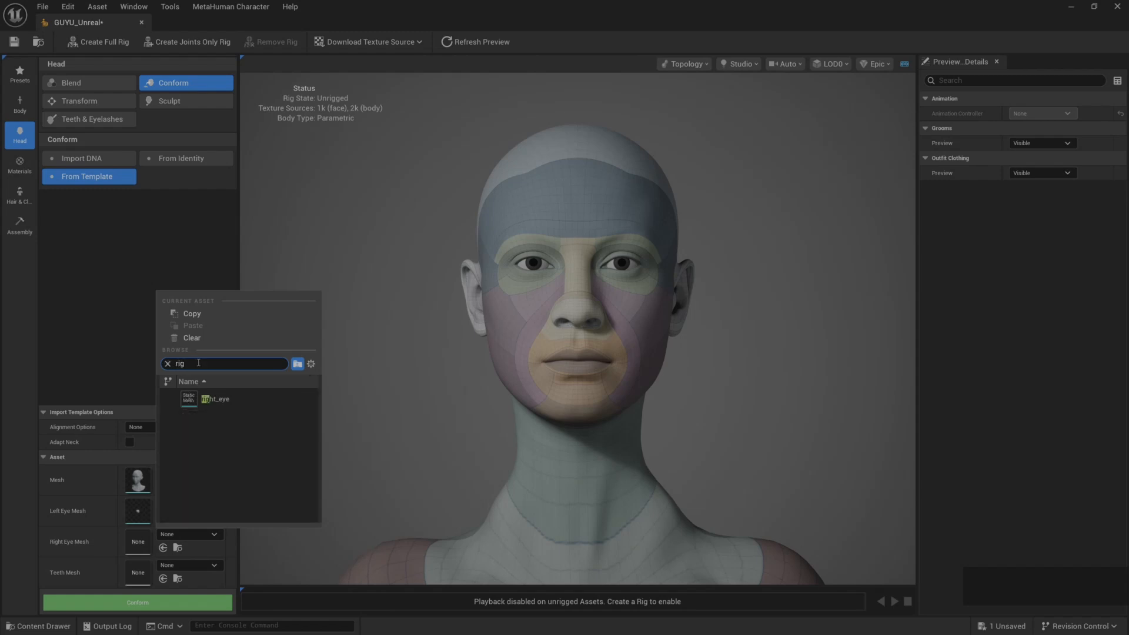
pyautogui.click(220, 399)
pyautogui.click(188, 565)
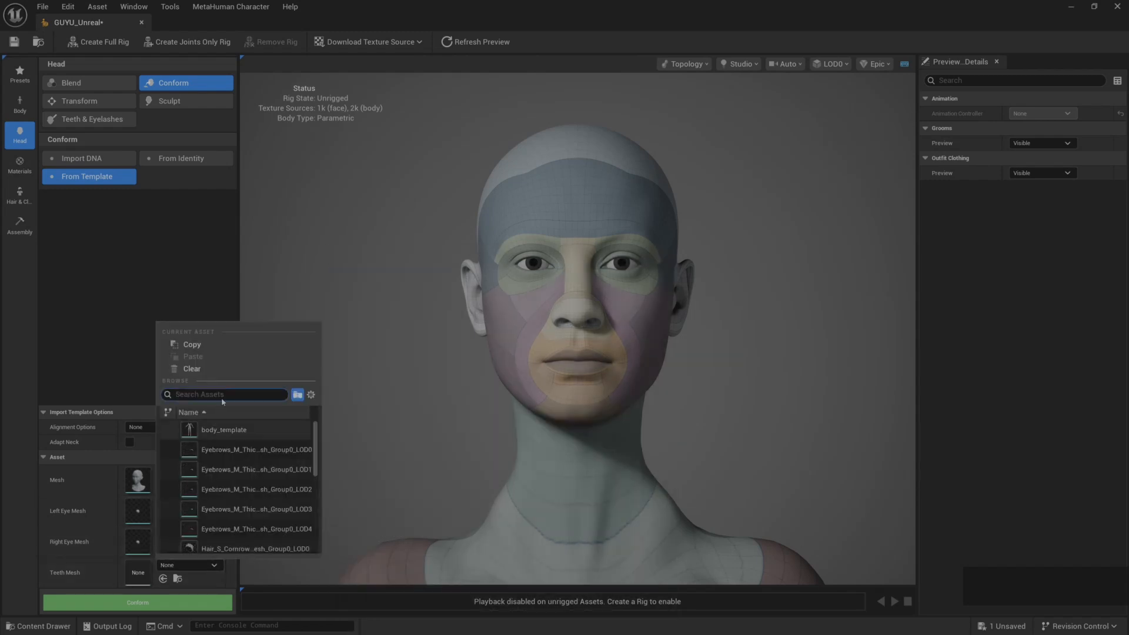
pyautogui.write('tee')
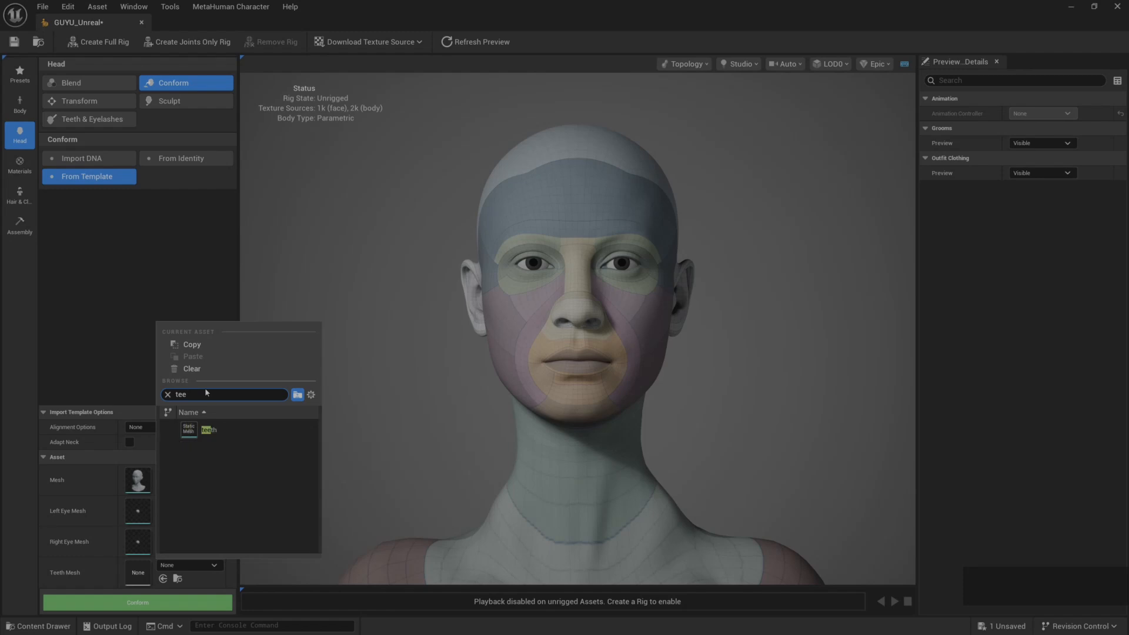
pyautogui.click(203, 428)
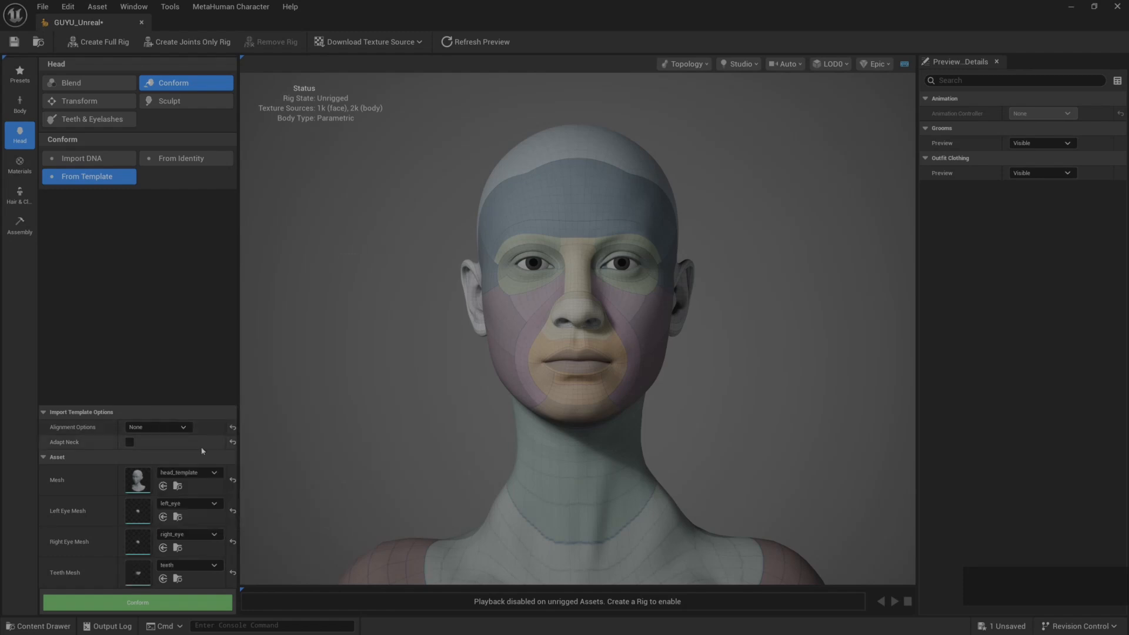
pyautogui.click(137, 605)
# Change the character's viewport preview from Topology to Skin
pyautogui.scroll(-4, 405, 435)
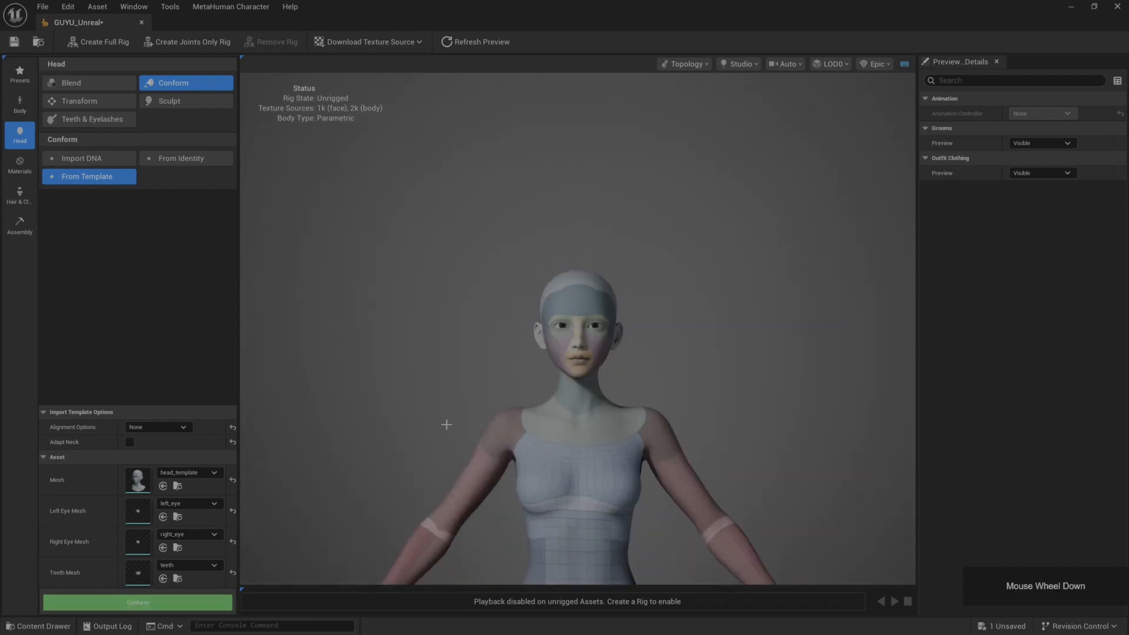
pyautogui.scroll(-2, 484, 410)
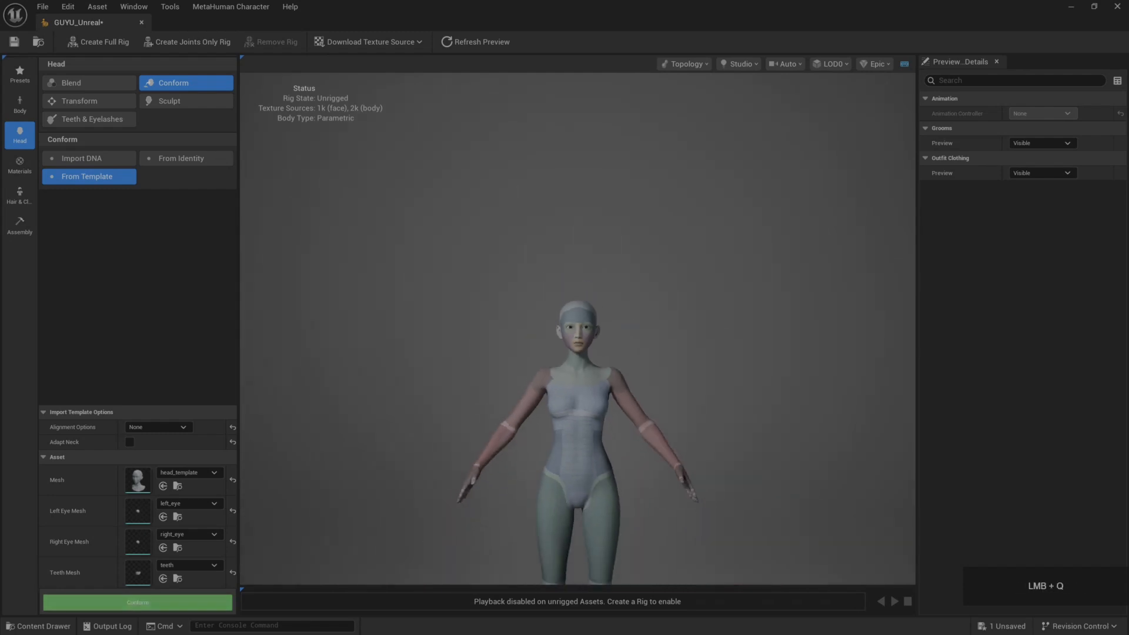
pyautogui.scroll(-1, 580, 218)
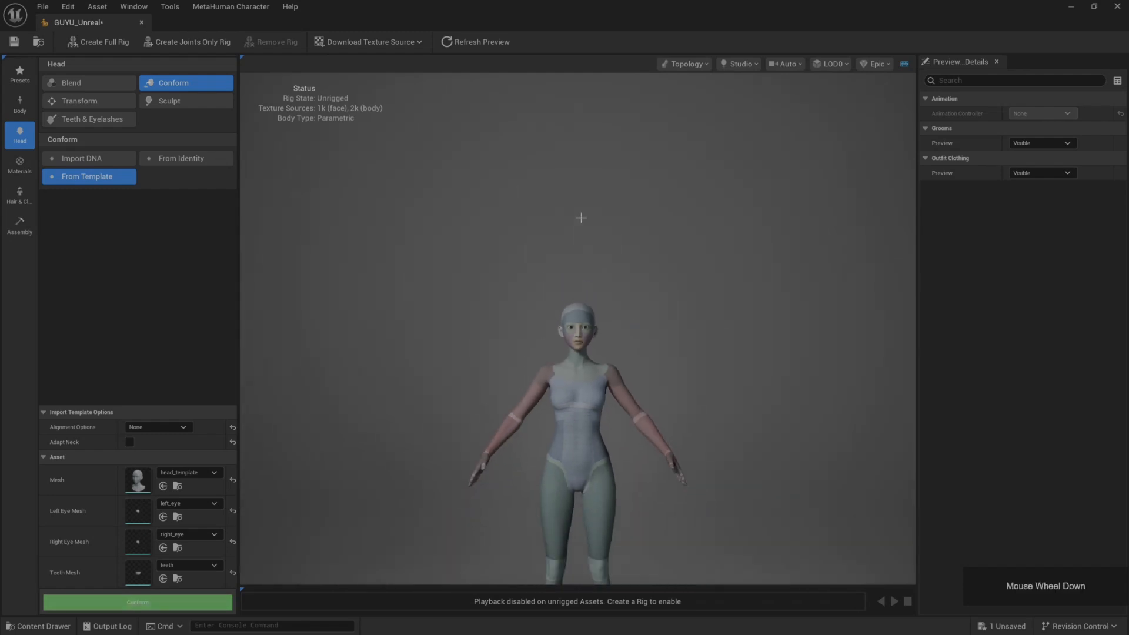
pyautogui.click(695, 65)
pyautogui.click(682, 93)
# Examine the conformed face, neck and shoulders with the skin preview from near and far
pyautogui.scroll(5, 669, 347)
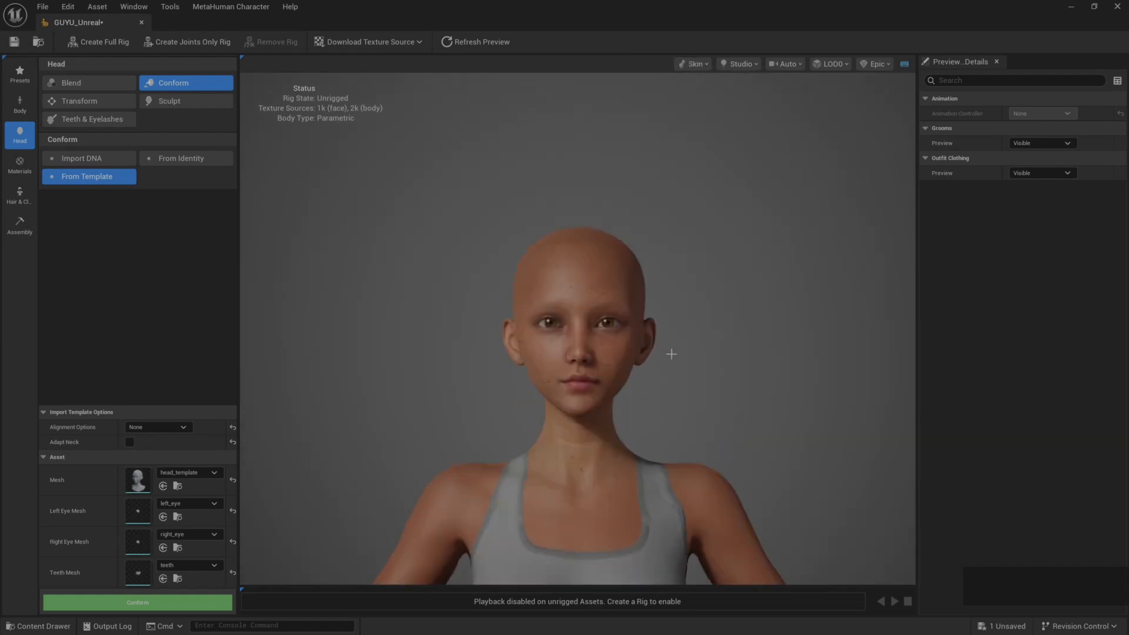
pyautogui.scroll(1, 674, 355)
pyautogui.scroll(-3, 674, 356)
pyautogui.scroll(5, 673, 355)
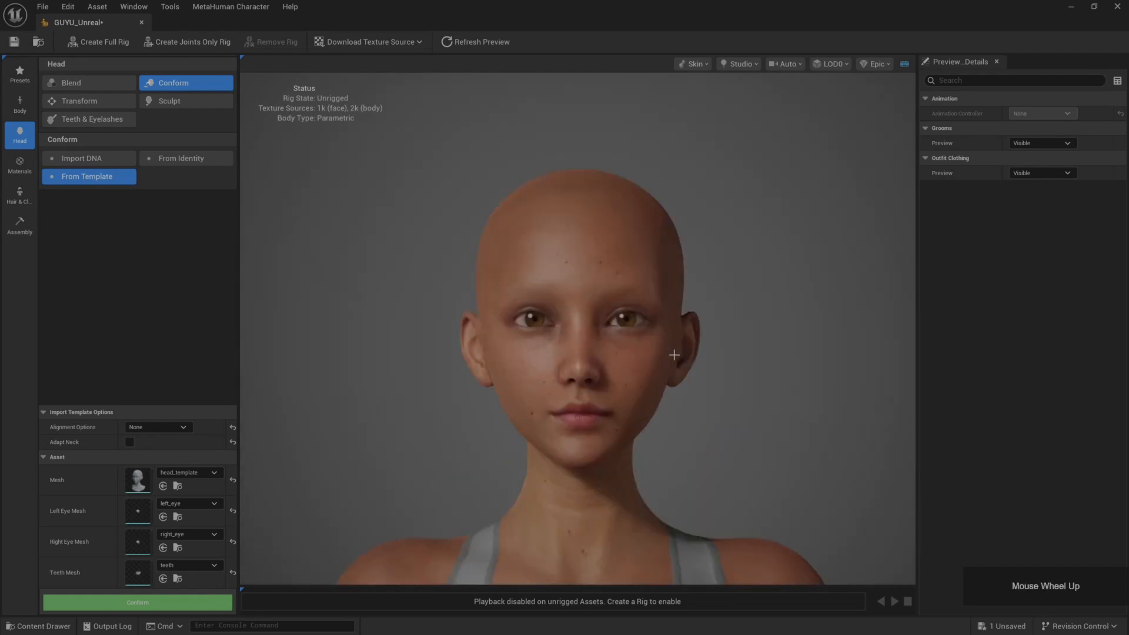
pyautogui.scroll(-5, 674, 355)
pyautogui.scroll(6, 674, 355)
pyautogui.scroll(-6, 674, 355)
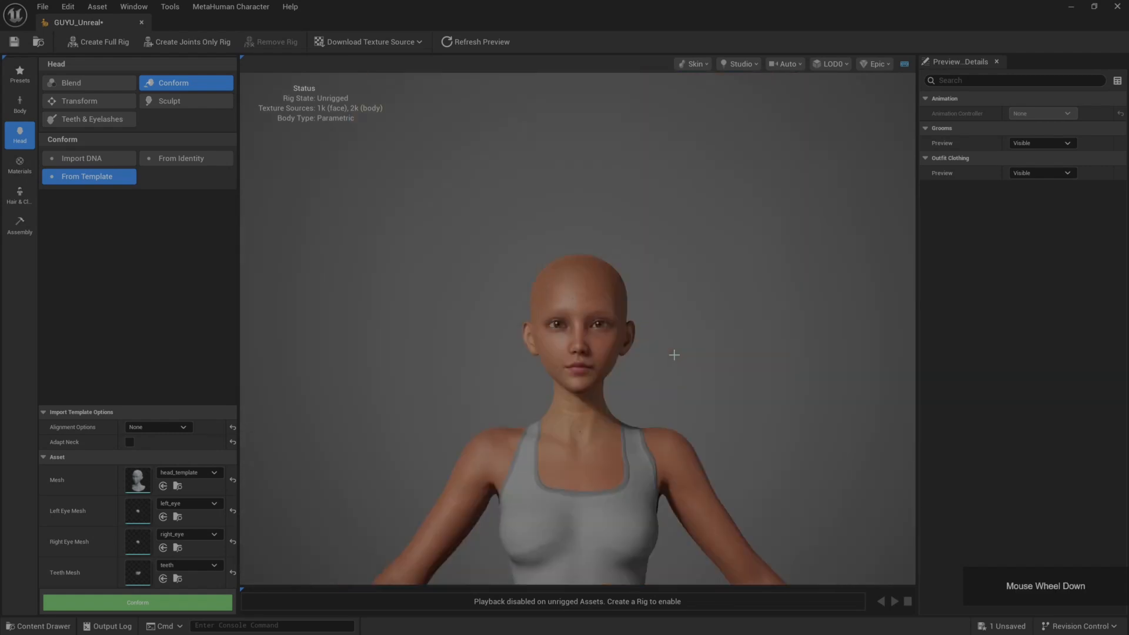
pyautogui.scroll(1, 674, 355)
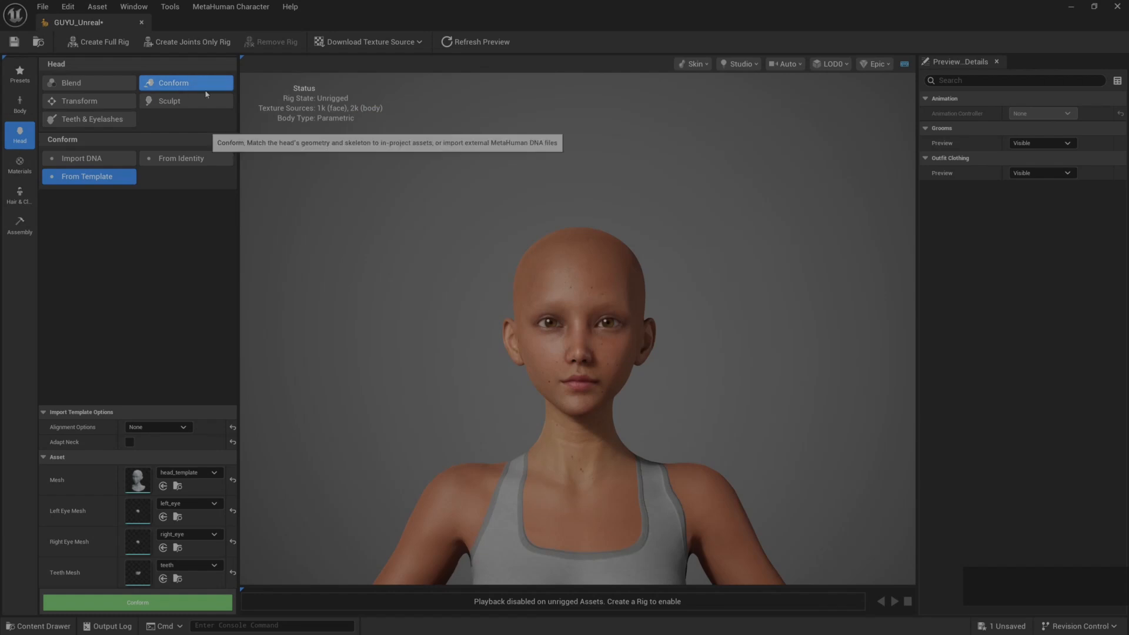
# Create the full rig for the character and download its 2k resolution source textures
pyautogui.click(95, 43)
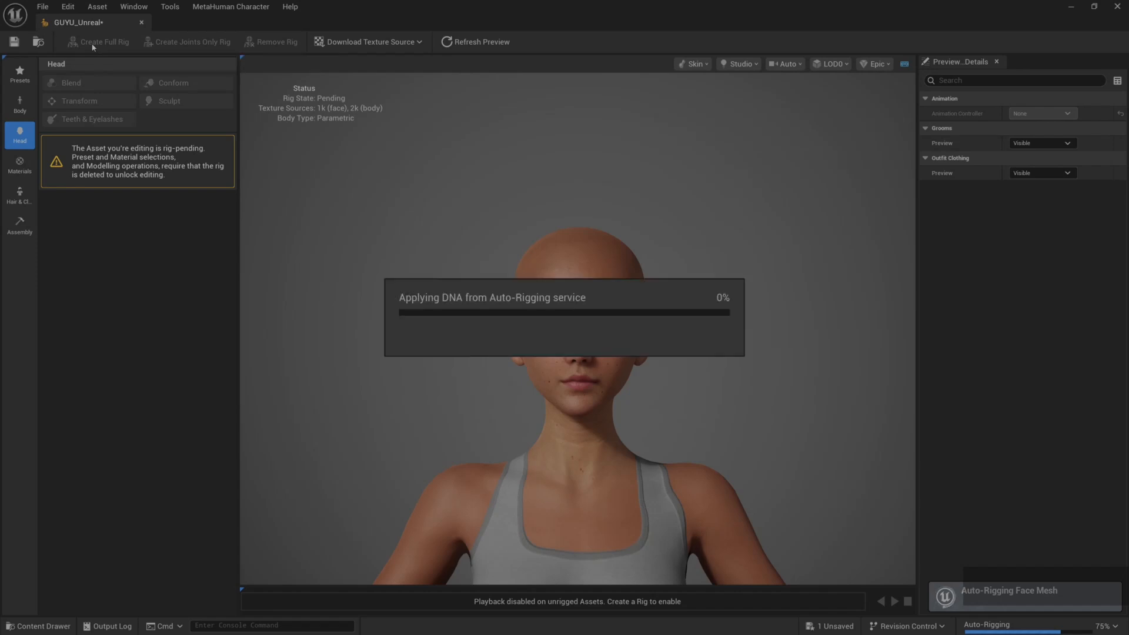
pyautogui.click(419, 42)
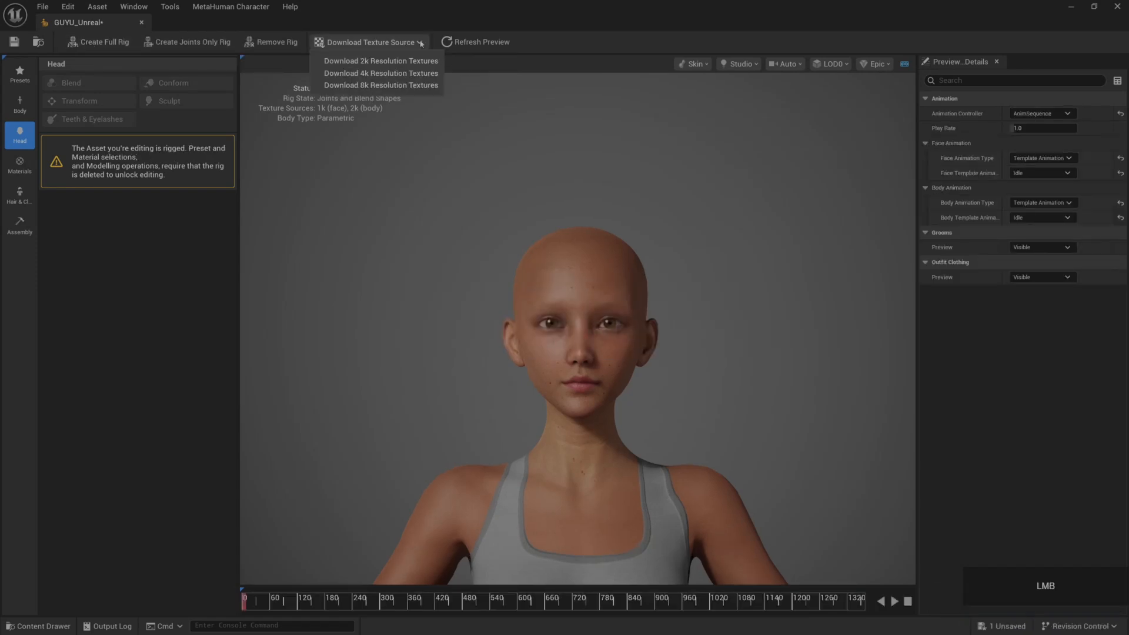
pyautogui.click(375, 61)
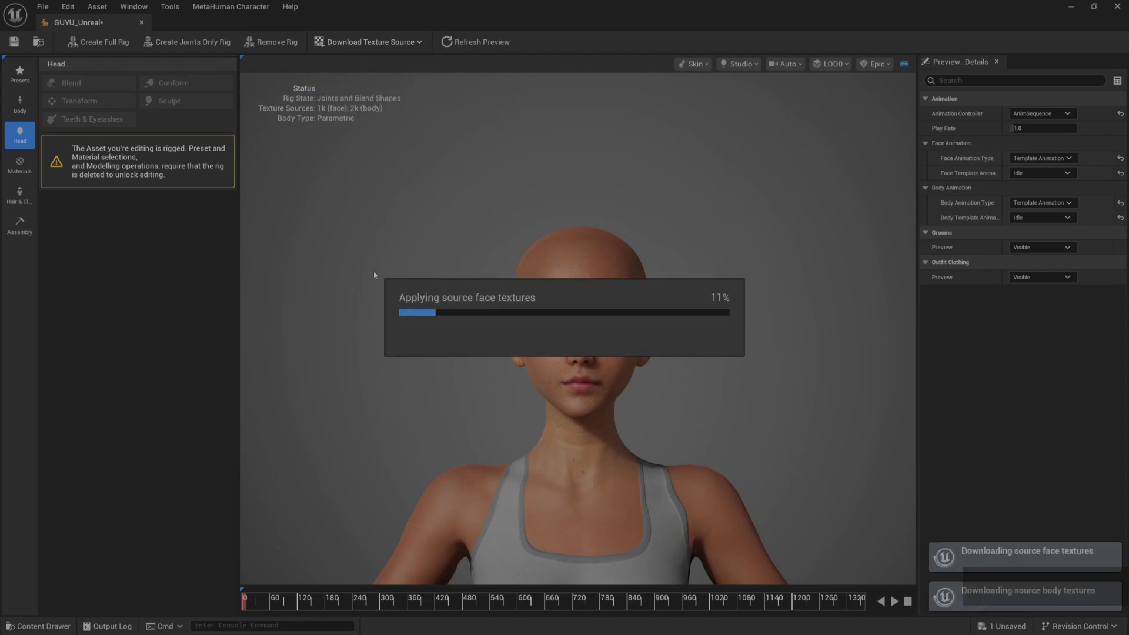
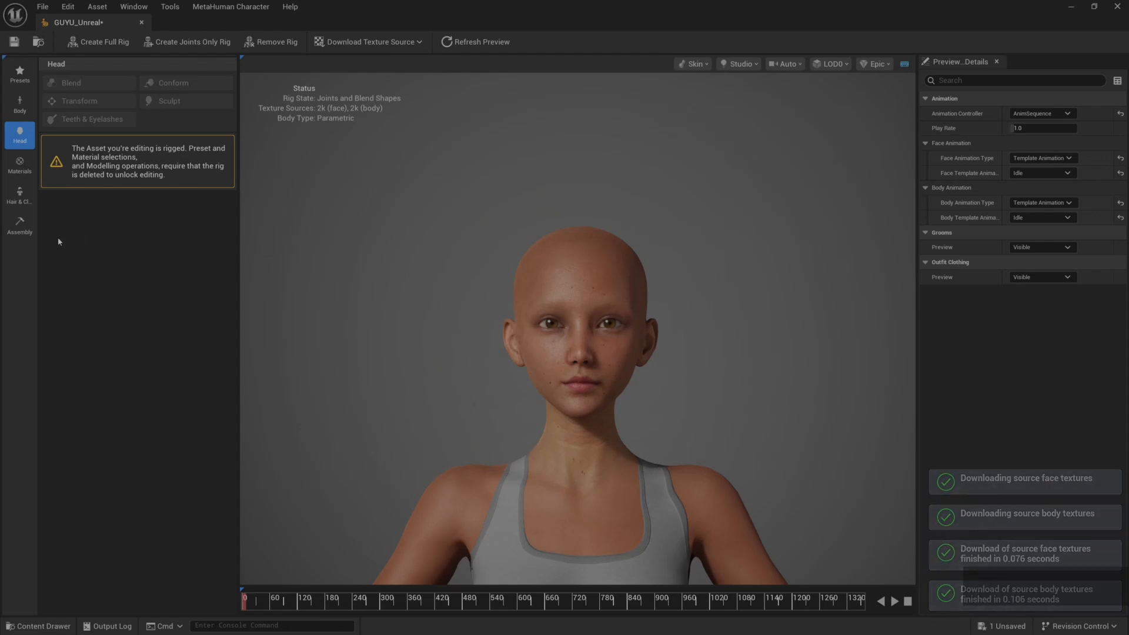
# Assemble GUYU_Unreal as UE Cine (Complete) into the /Game/MetaHumans root directory
pyautogui.click(18, 228)
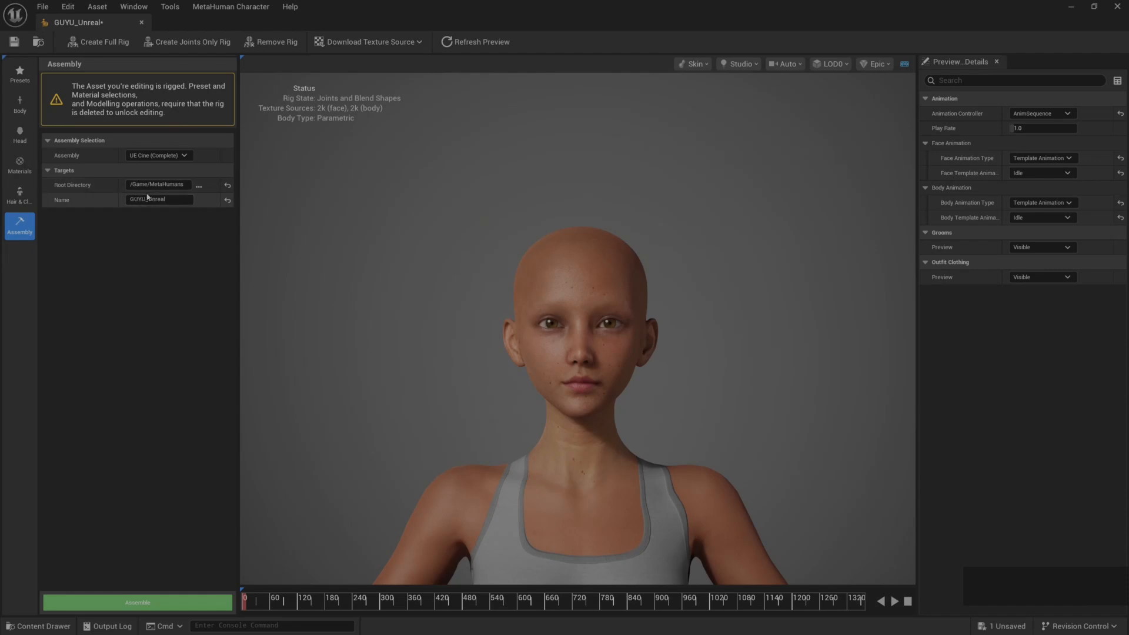
pyautogui.click(142, 602)
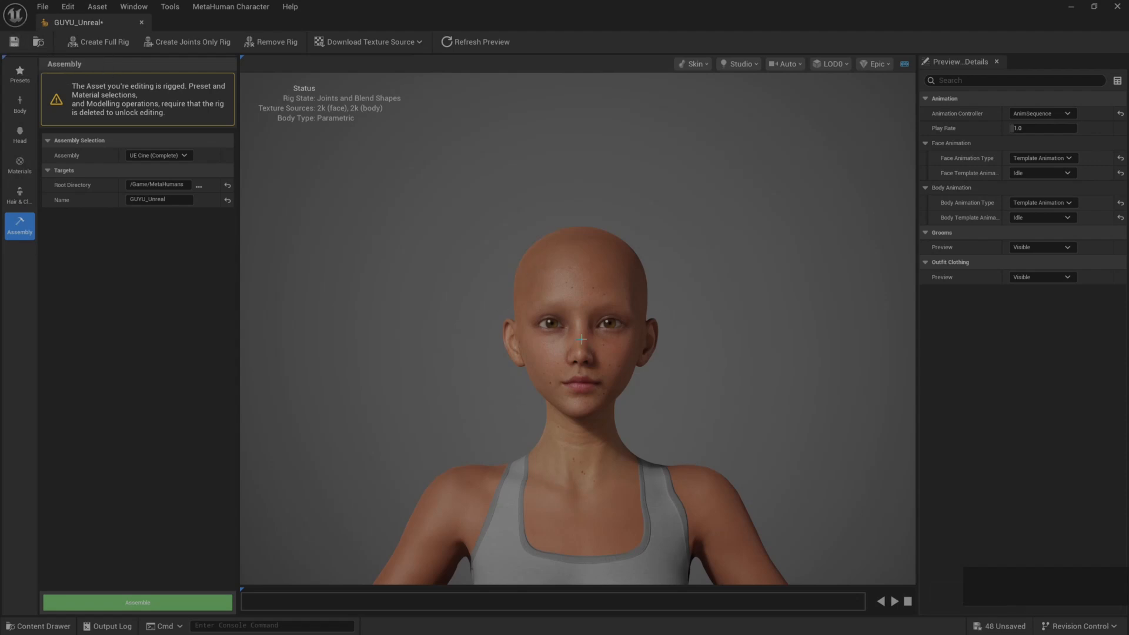
# Save the GUYU_Unreal character, close its editor, and save the BP_GUYU_Unreal blueprint in the MetaHumans/GUYU_Unreal folder
pyautogui.click(14, 42)
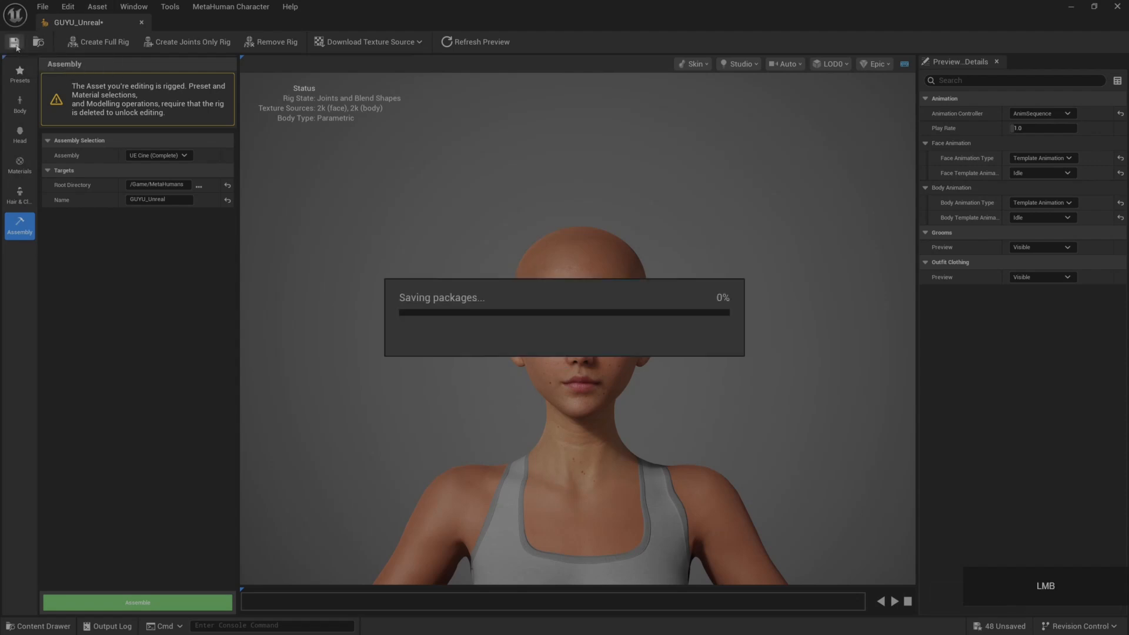
pyautogui.click(1117, 6)
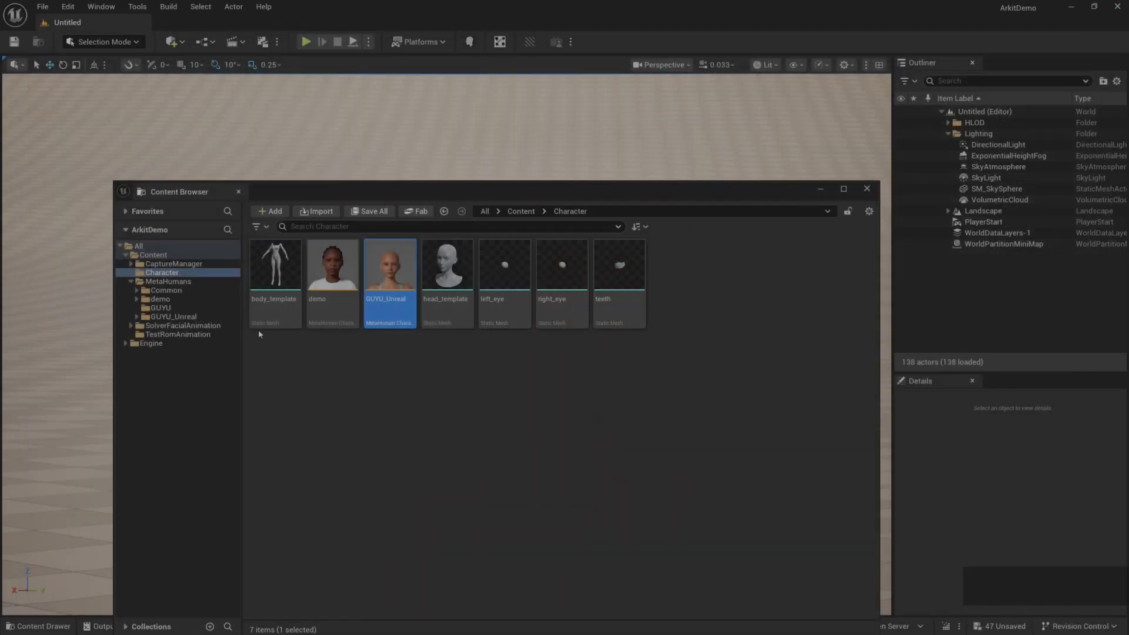
pyautogui.click(172, 316)
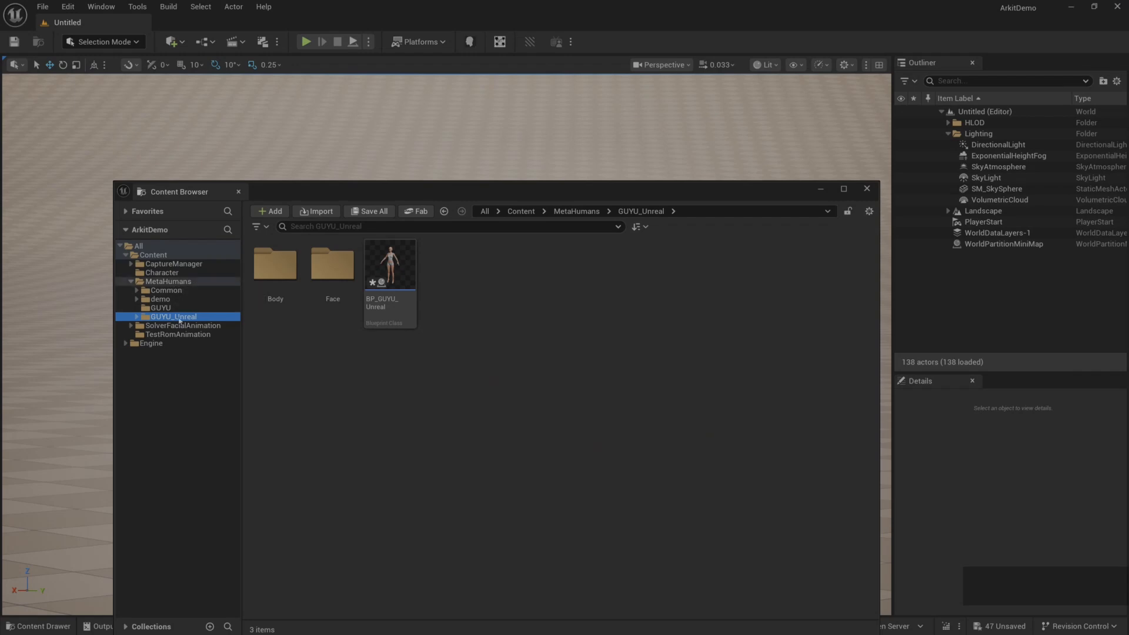
pyautogui.click(393, 311)
pyautogui.hotkey('ctrl', 's')
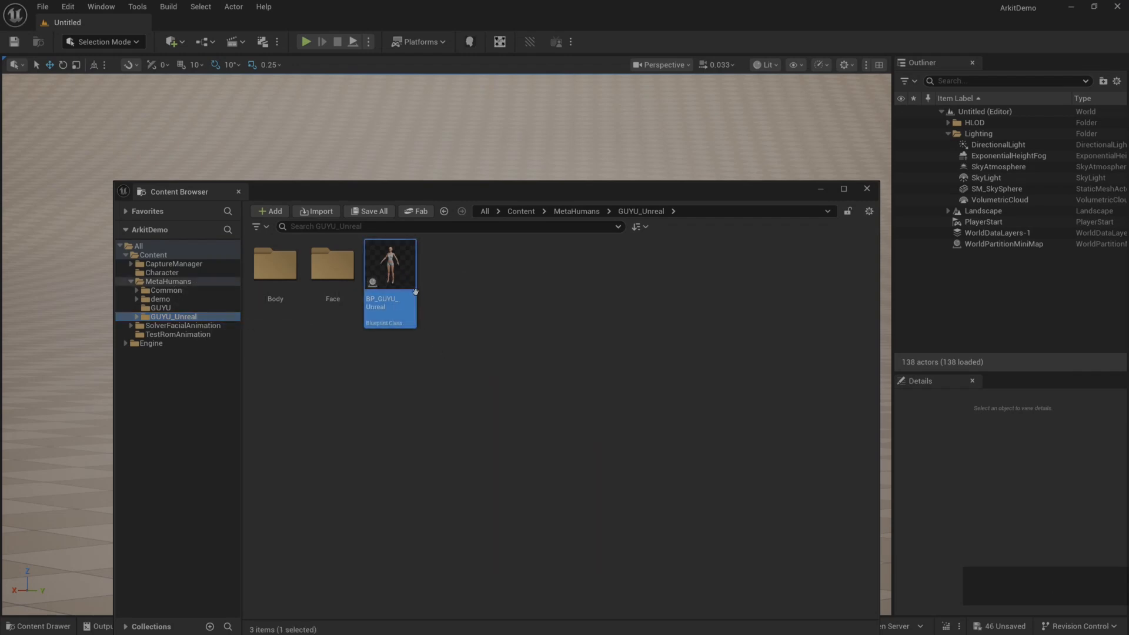
# Create a folder named GUYU2 inside the MetaHumans folder
pyautogui.click(180, 282)
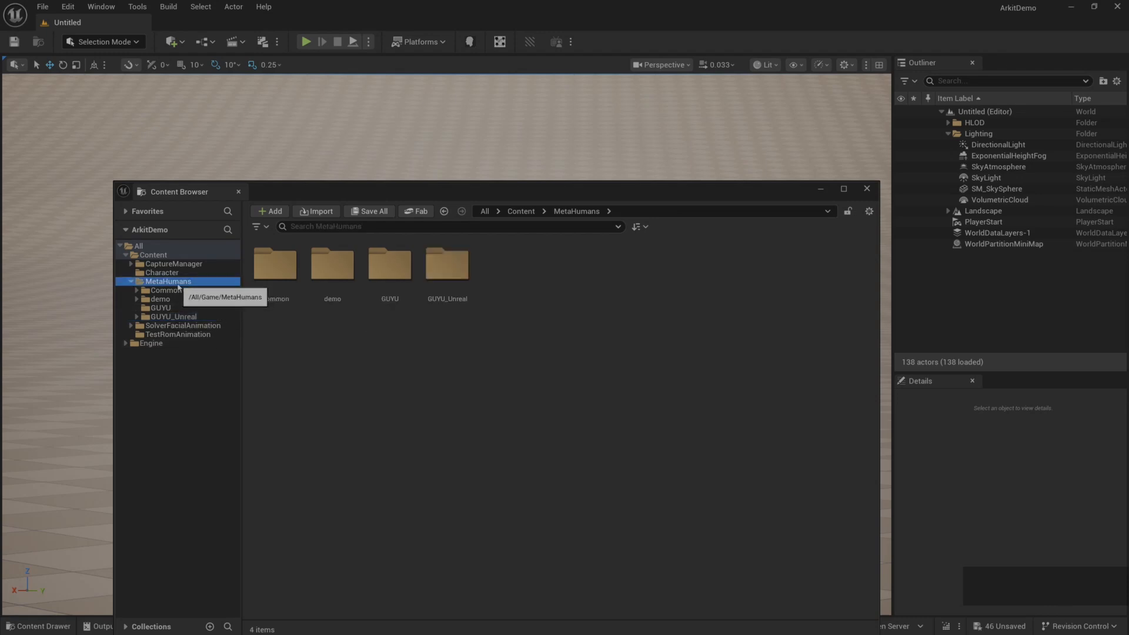
pyautogui.rightClick(183, 283)
pyautogui.click(229, 310)
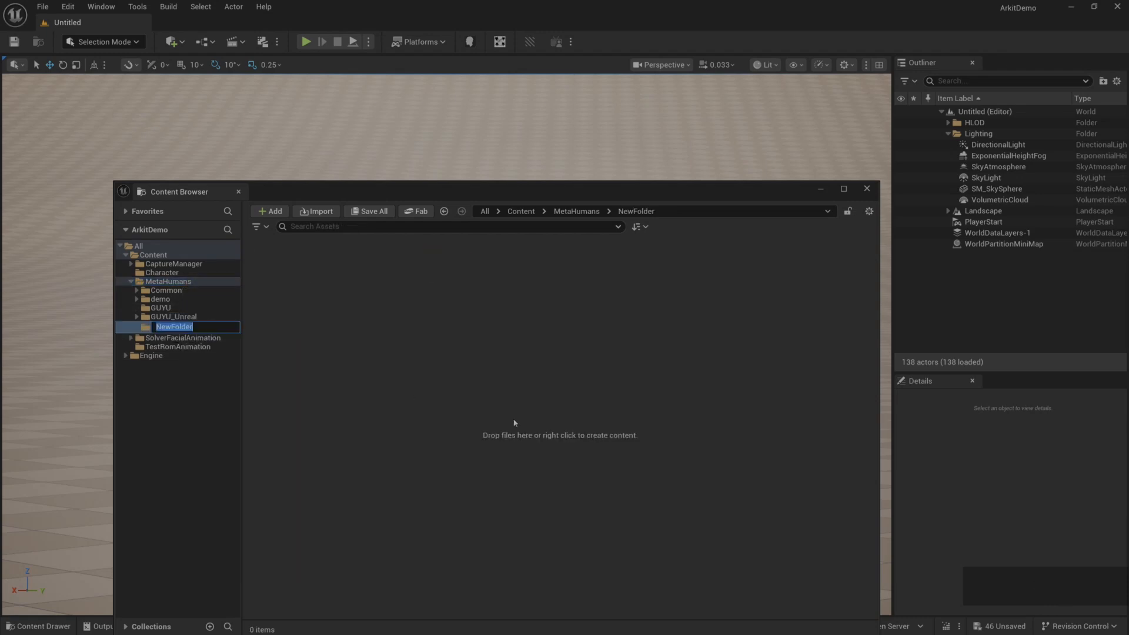
pyautogui.write('GUYU2')
pyautogui.press('Return')
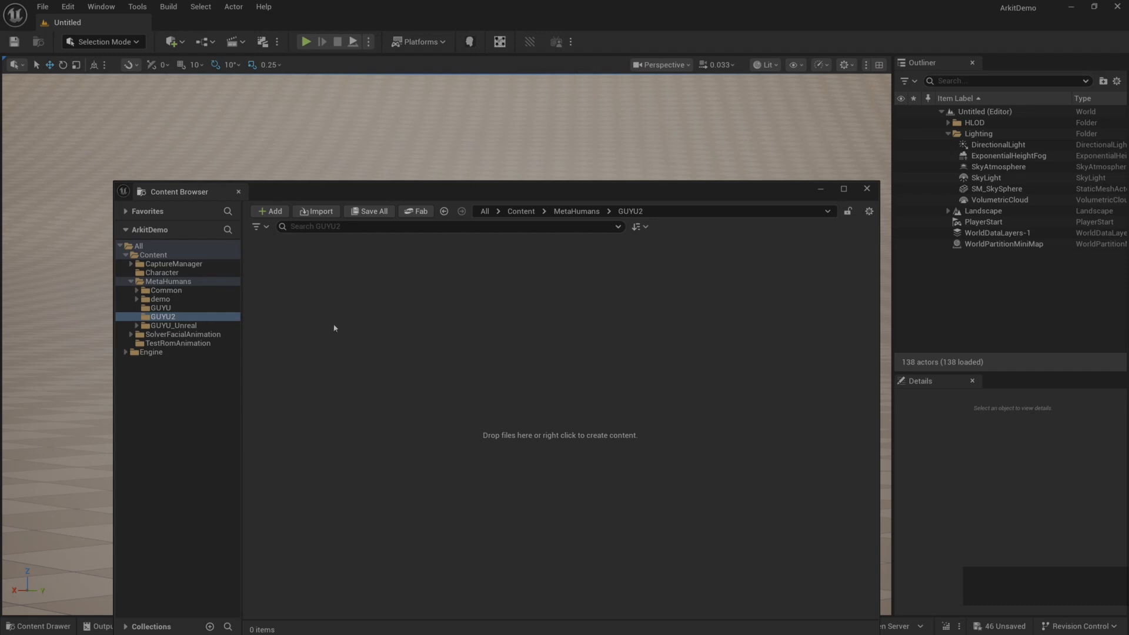
# Start importing head.fbx from the MetablrigerV2.6 folder into GUYU2 with the X offset rotation set to 0
pyautogui.click(318, 212)
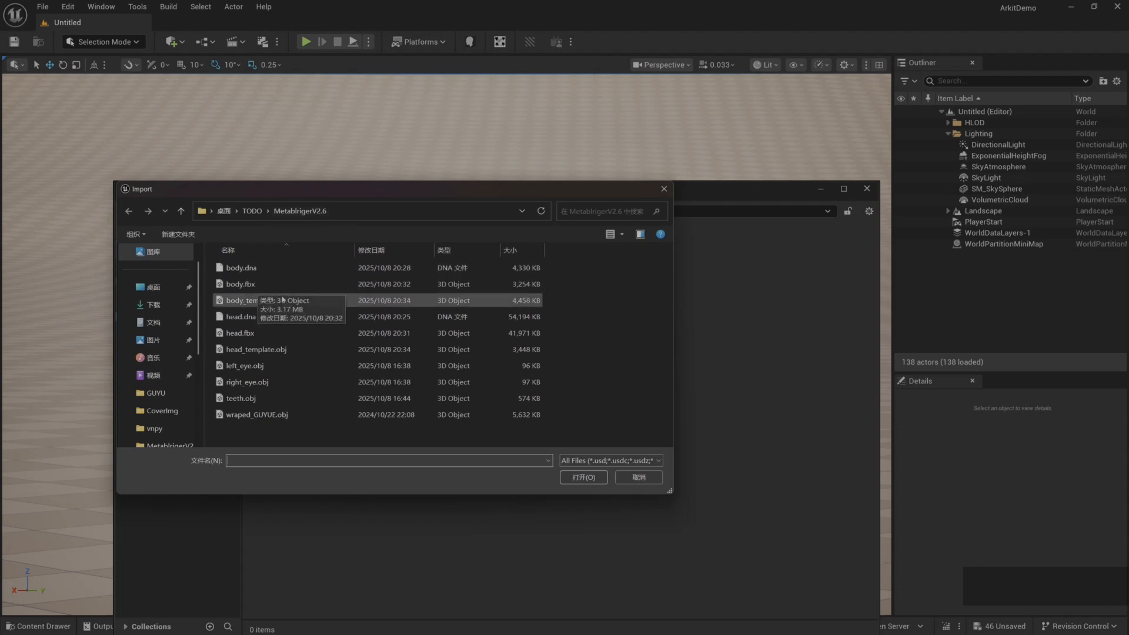
pyautogui.click(265, 333)
pyautogui.click(577, 475)
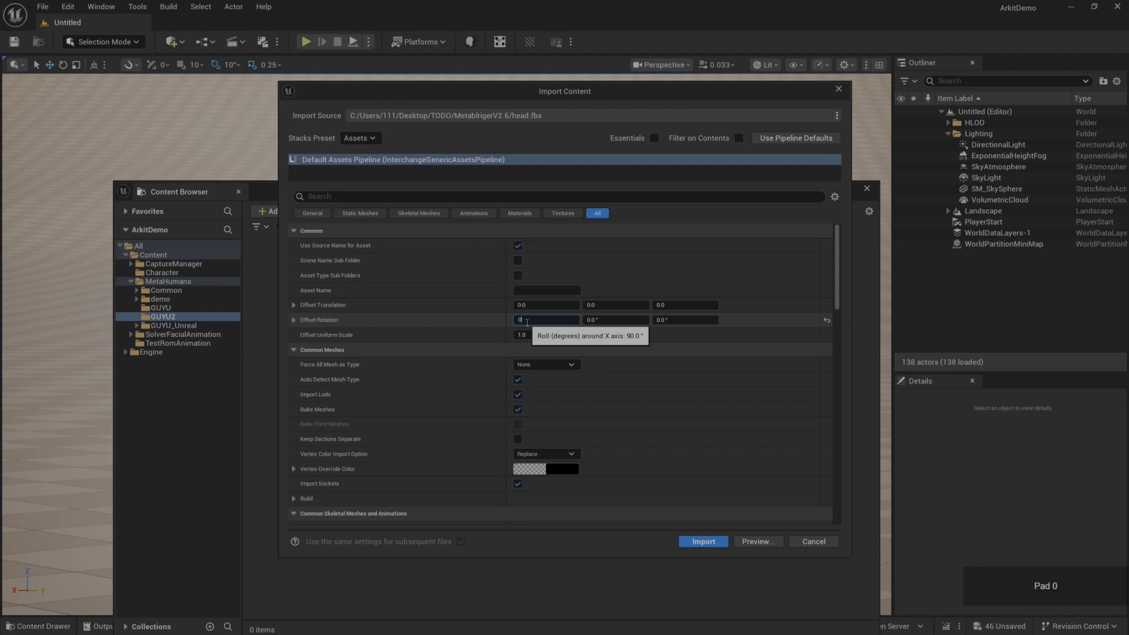
pyautogui.press('Return')
# Assign Face_Archetype_Skeleton as the skeleton, disable static mesh import, and import the head
pyautogui.scroll(-8, 386, 287)
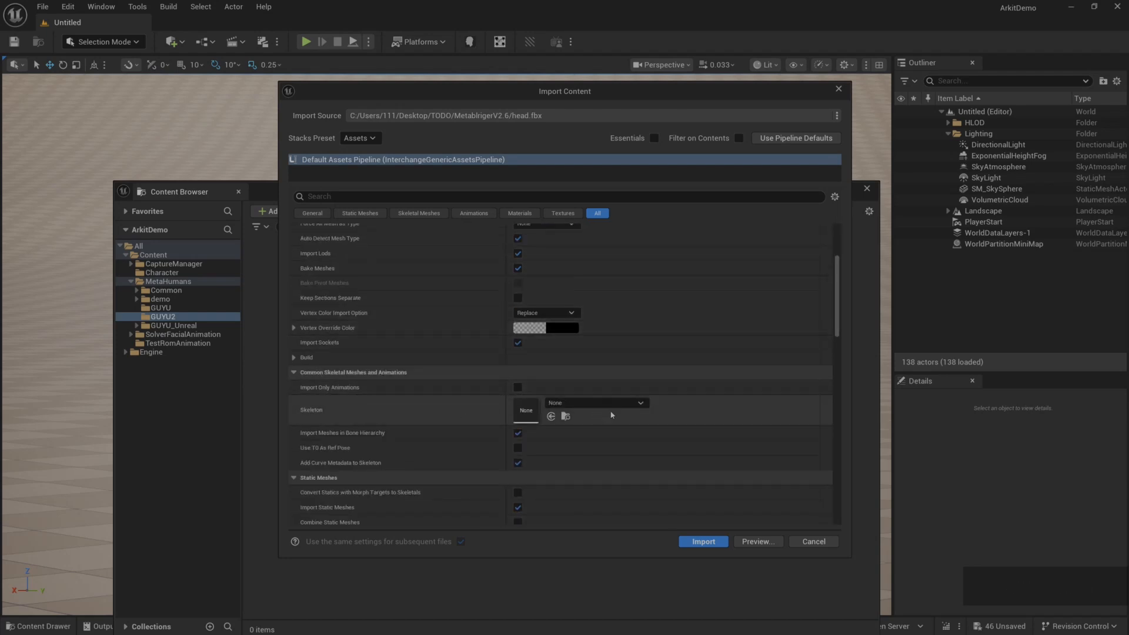
pyautogui.click(618, 409)
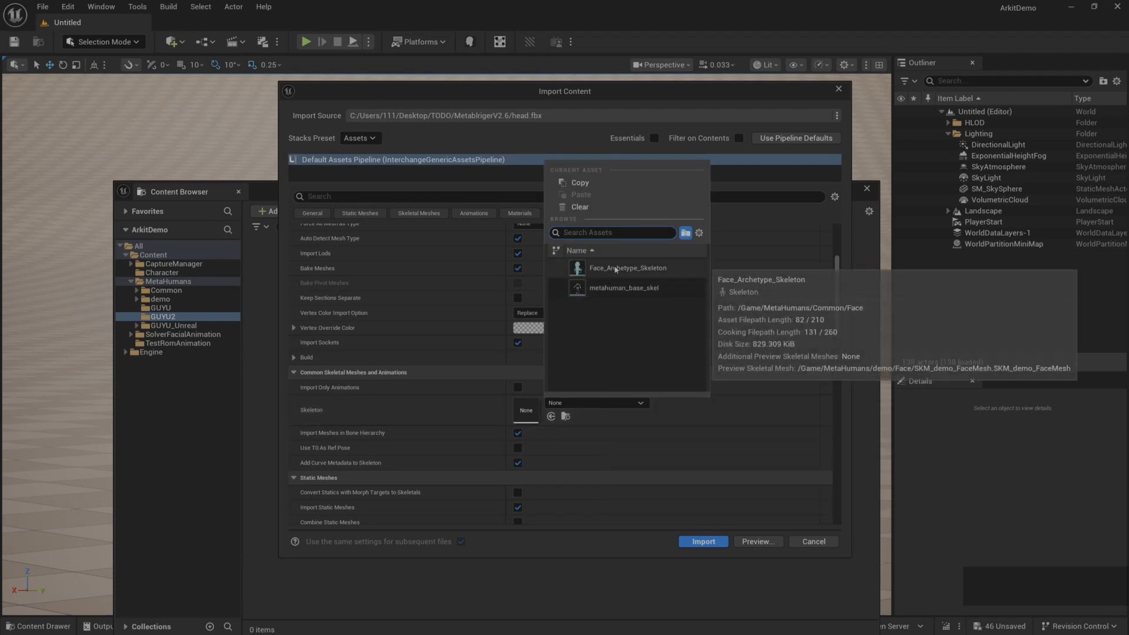
pyautogui.click(592, 270)
pyautogui.scroll(-3, 439, 398)
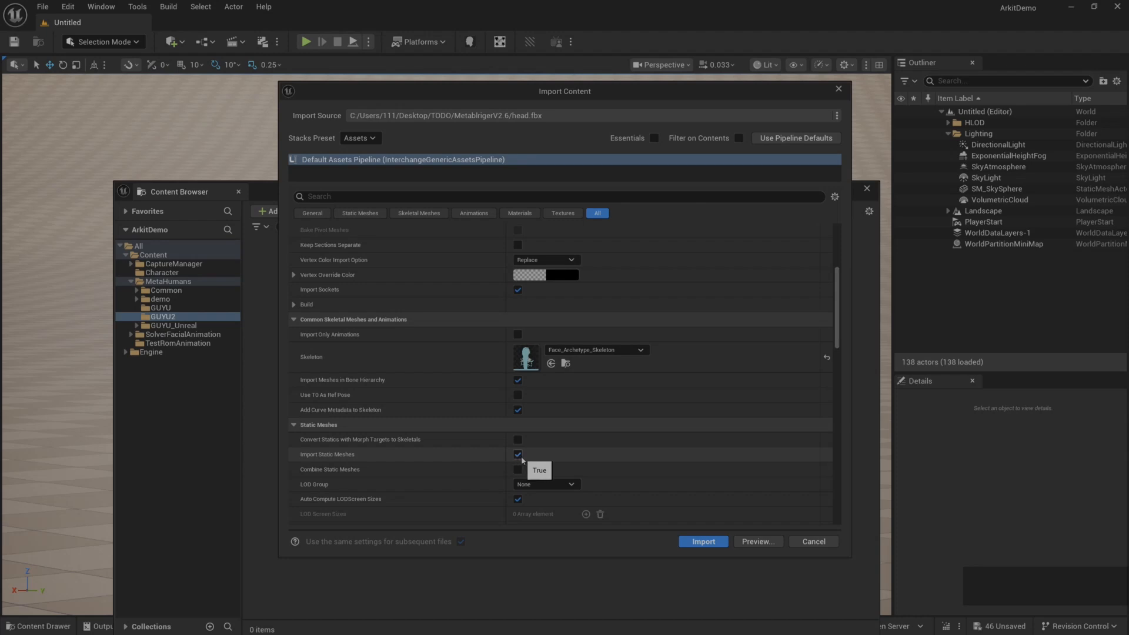
pyautogui.scroll(-8, 471, 444)
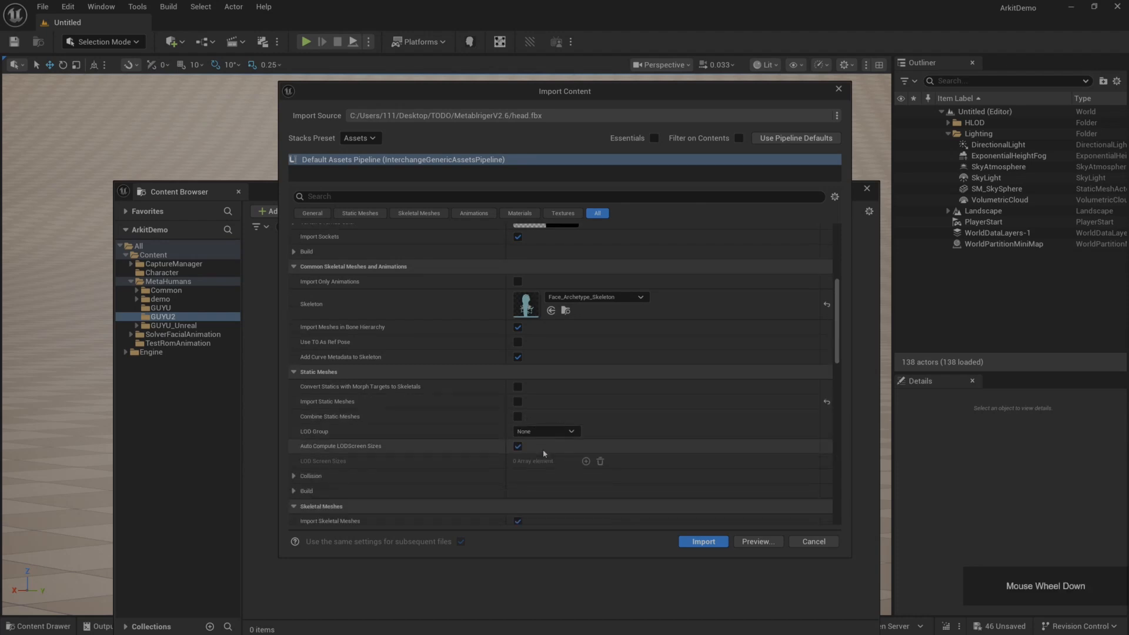
pyautogui.scroll(-2, 406, 436)
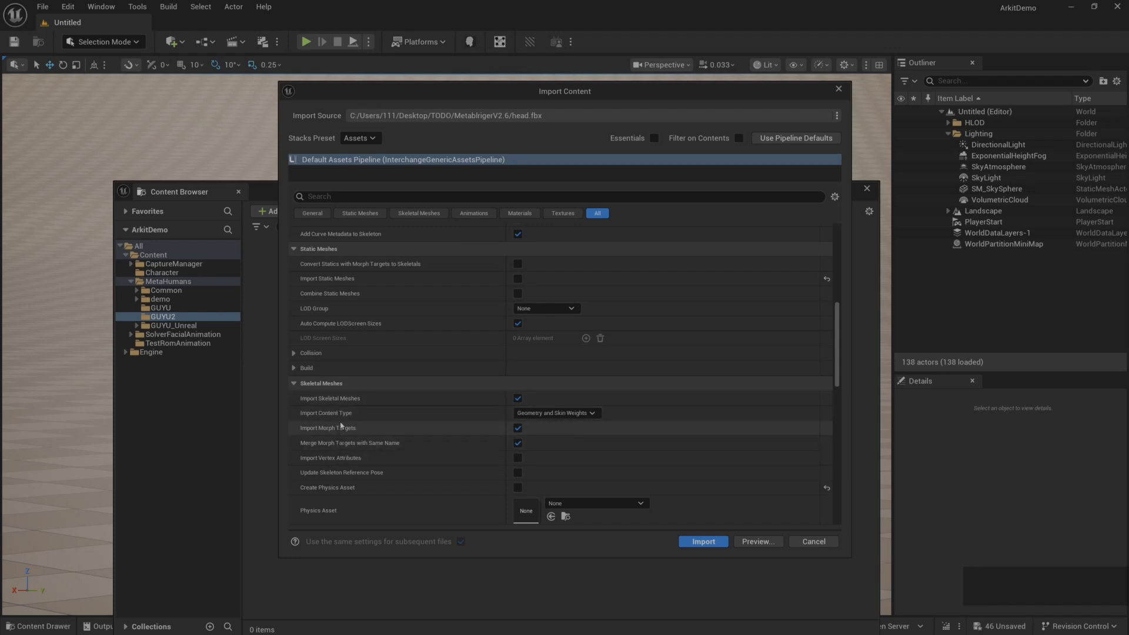
pyautogui.scroll(-4, 329, 397)
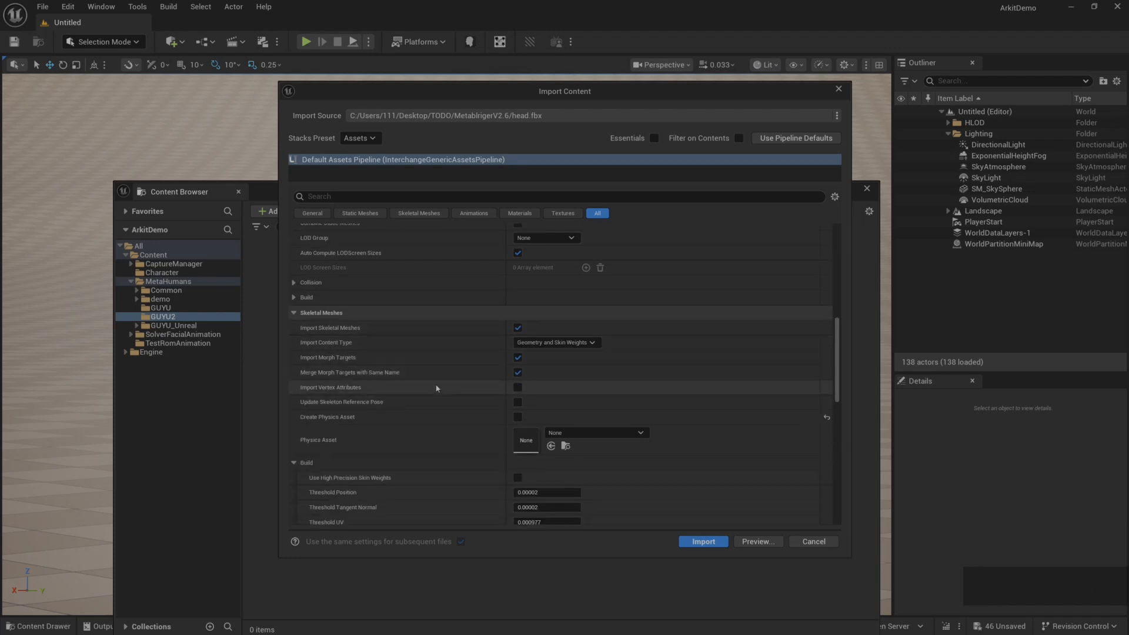
pyautogui.scroll(-6, 413, 407)
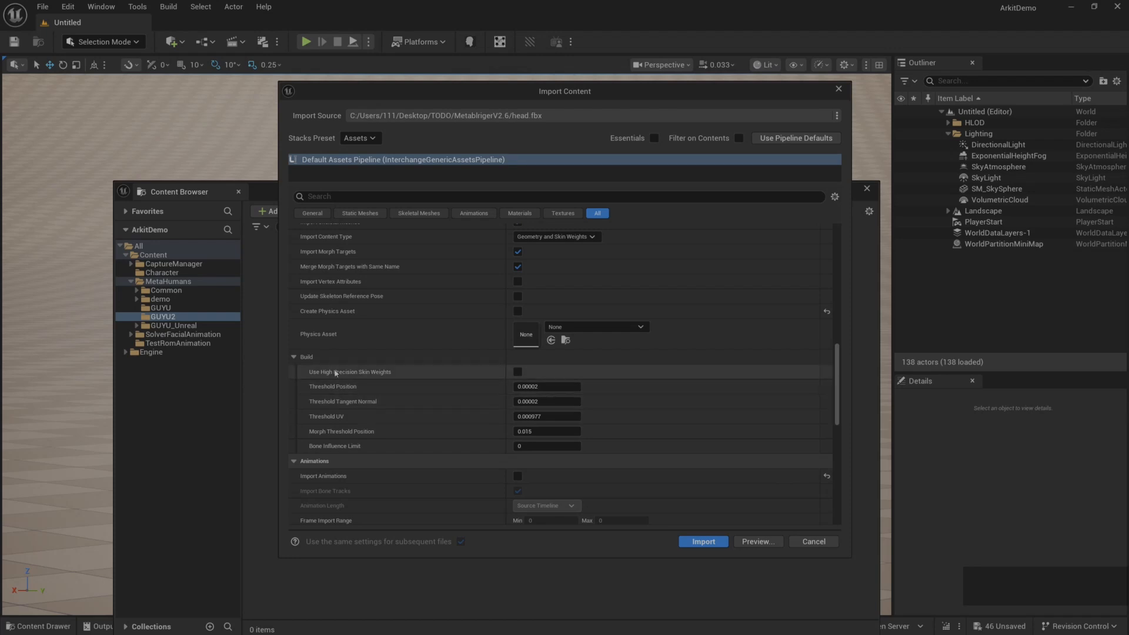
pyautogui.scroll(-3, 373, 408)
pyautogui.scroll(-18, 380, 441)
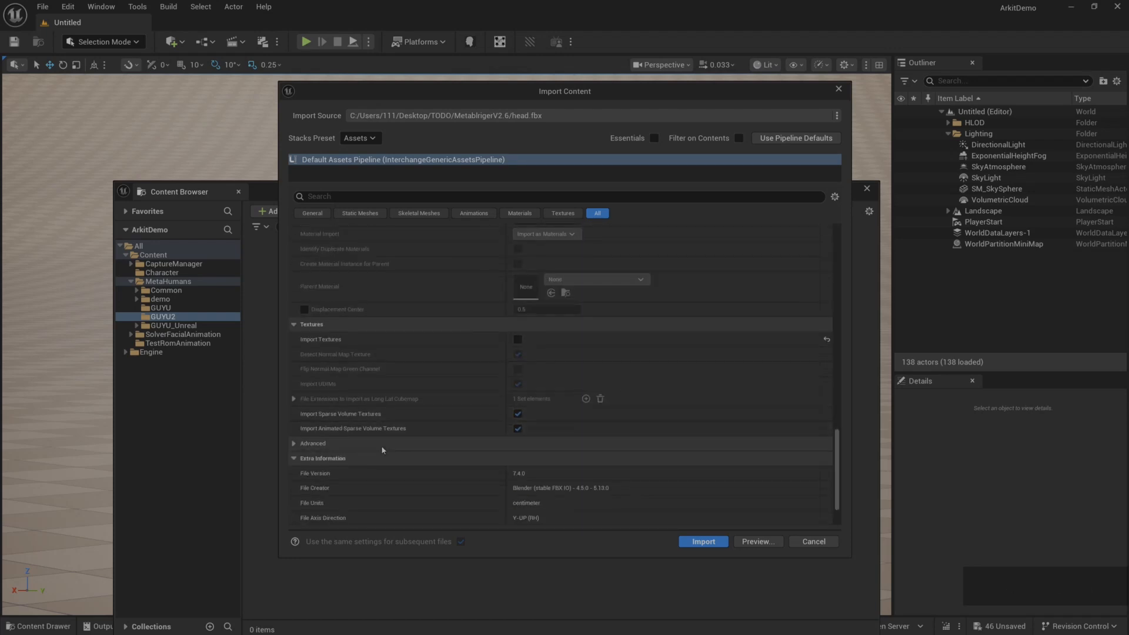
pyautogui.click(703, 542)
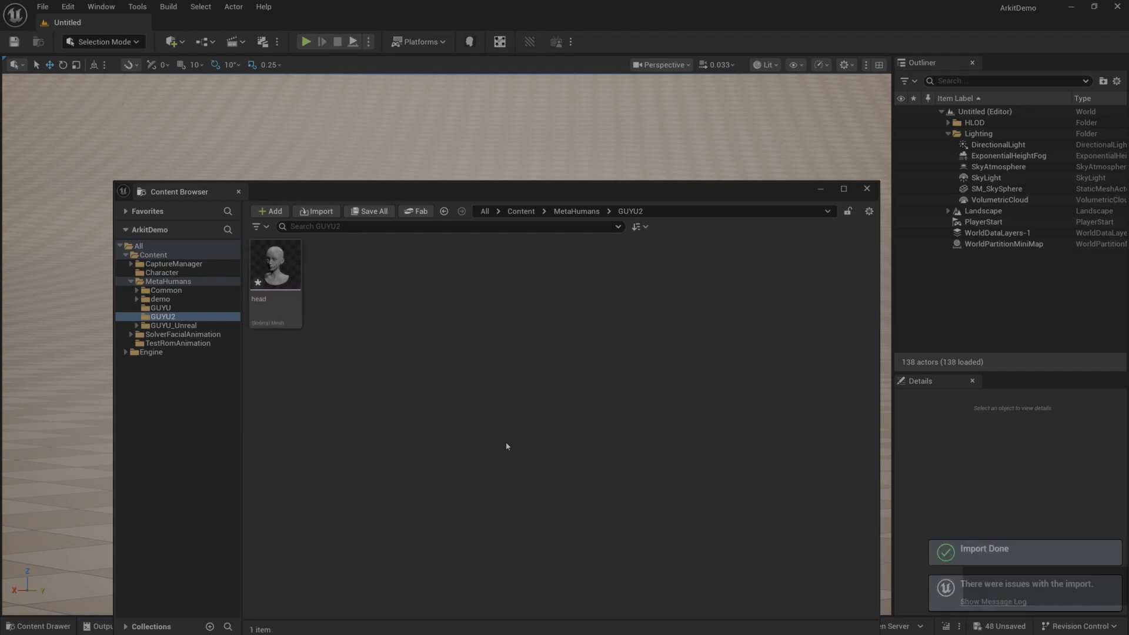
# Import head.dna as a new MetaHuman DNA file onto the head skeletal mesh in GUYU2
pyautogui.click(275, 270)
pyautogui.rightClick(281, 275)
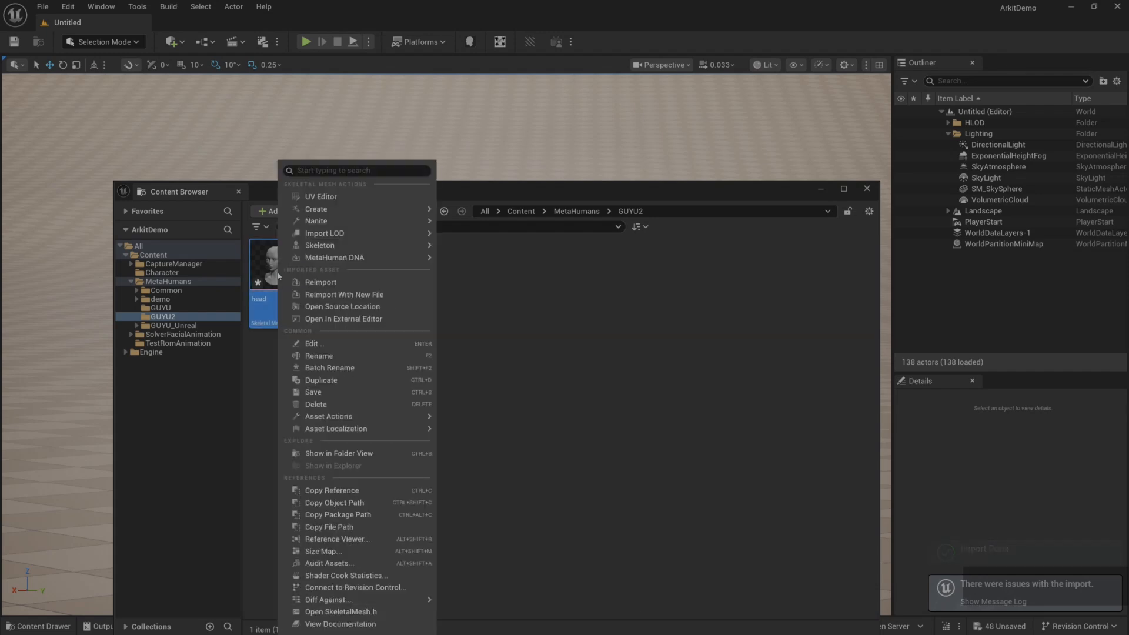
pyautogui.moveTo(352, 258)
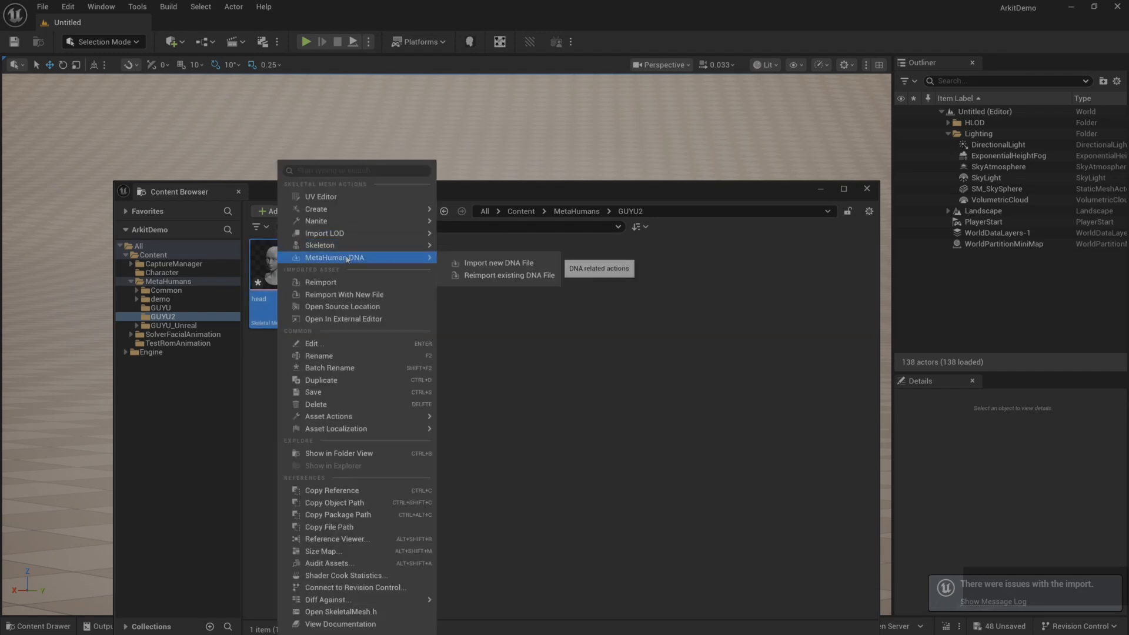
pyautogui.click(495, 266)
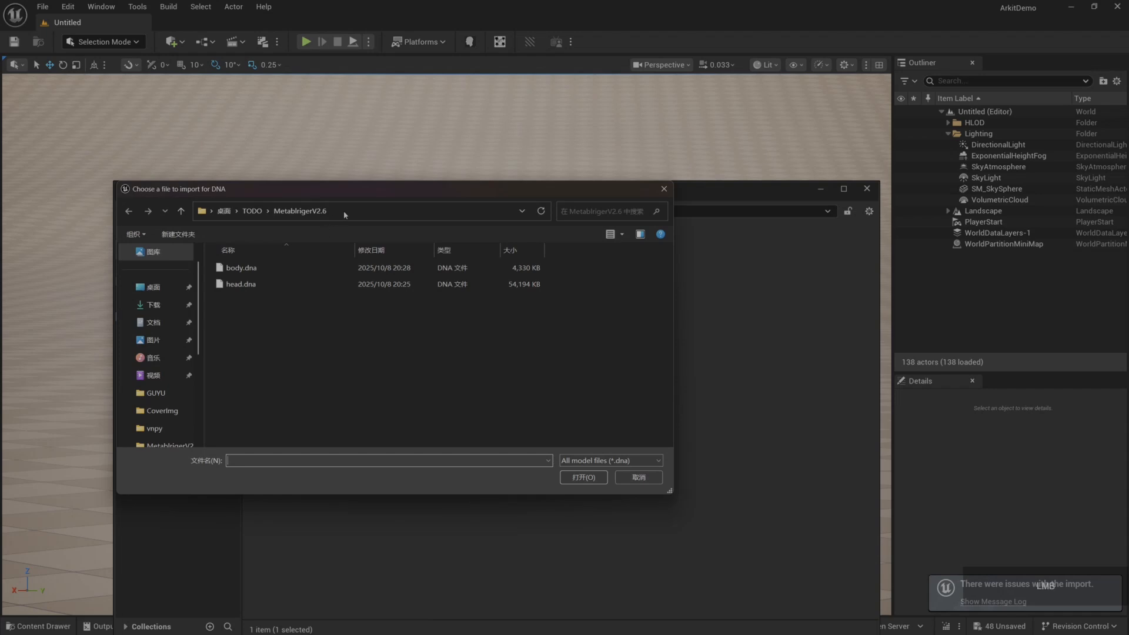
pyautogui.click(344, 211)
pyautogui.click(375, 212)
pyautogui.click(270, 380)
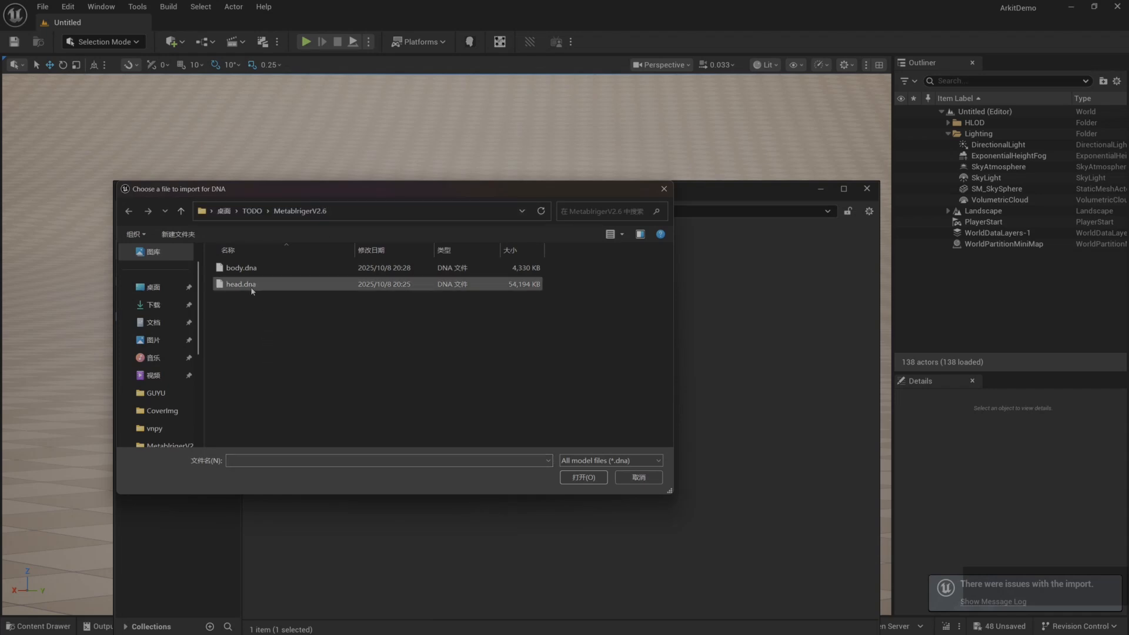
pyautogui.click(250, 288)
pyautogui.click(566, 481)
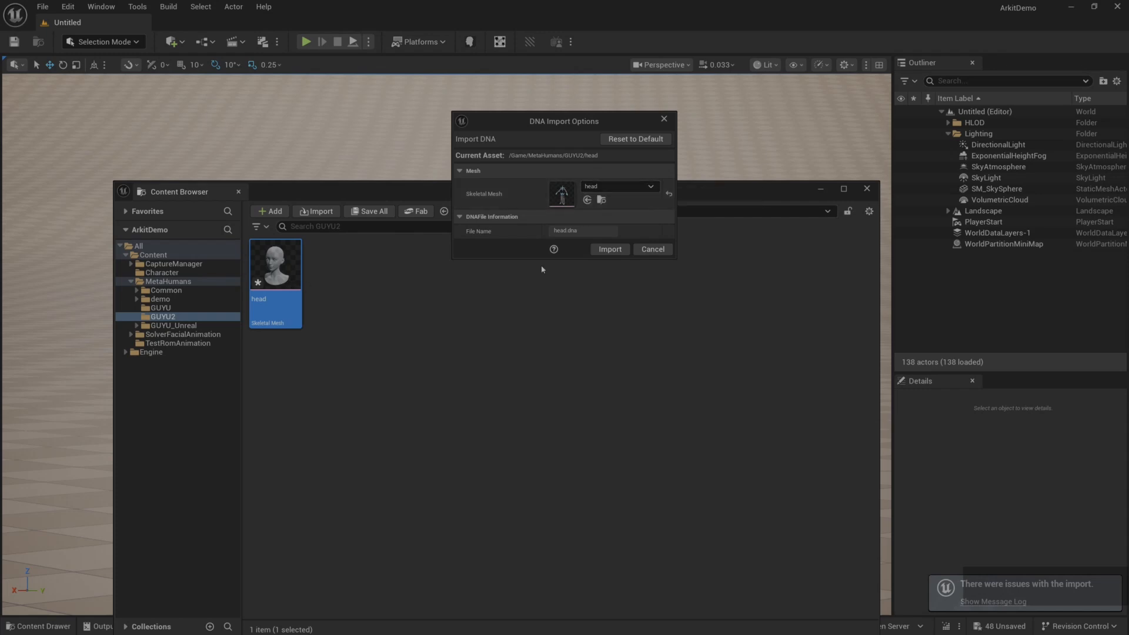
pyautogui.click(612, 249)
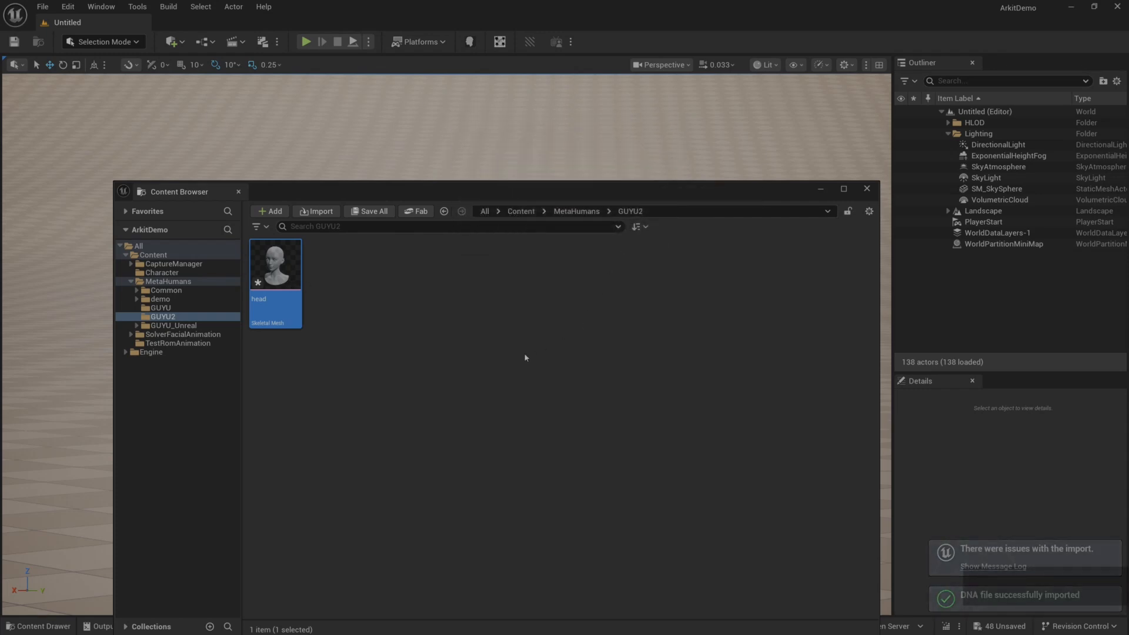
# Save the head skeletal mesh asset in the GUYU2 folder
pyautogui.press('ctrl')
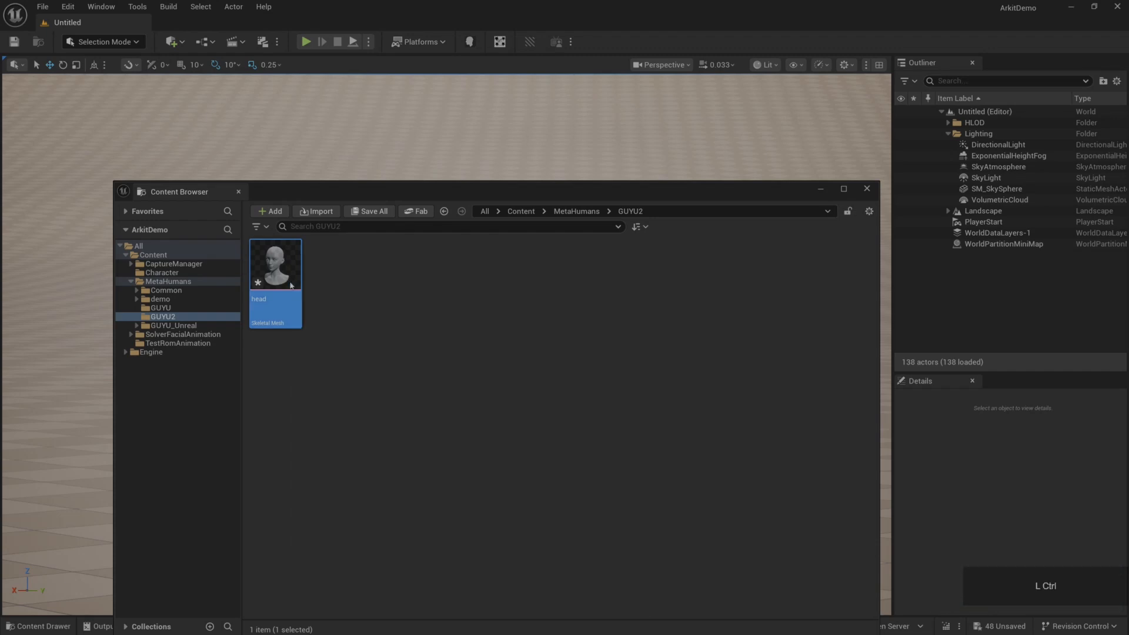
pyautogui.hotkey('ctrl', 's')
pyautogui.hotkey('ctrl', 's')
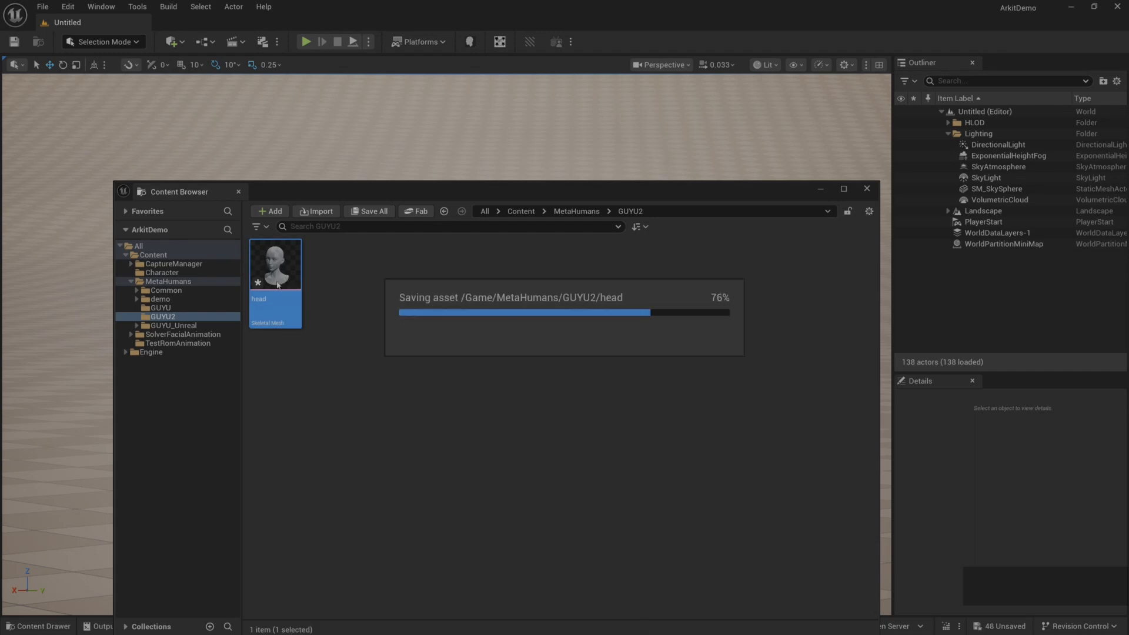
# Open the head skeletal mesh and show its Asset Details down to the LOD 0 sections
pyautogui.doubleClick(277, 281)
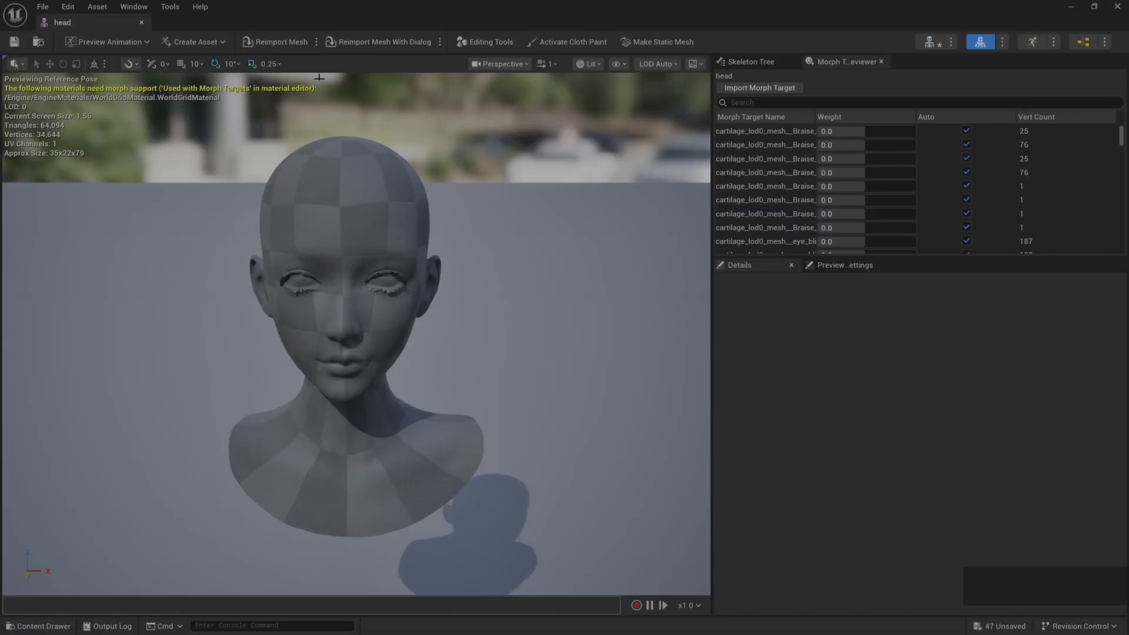
pyautogui.click(134, 7)
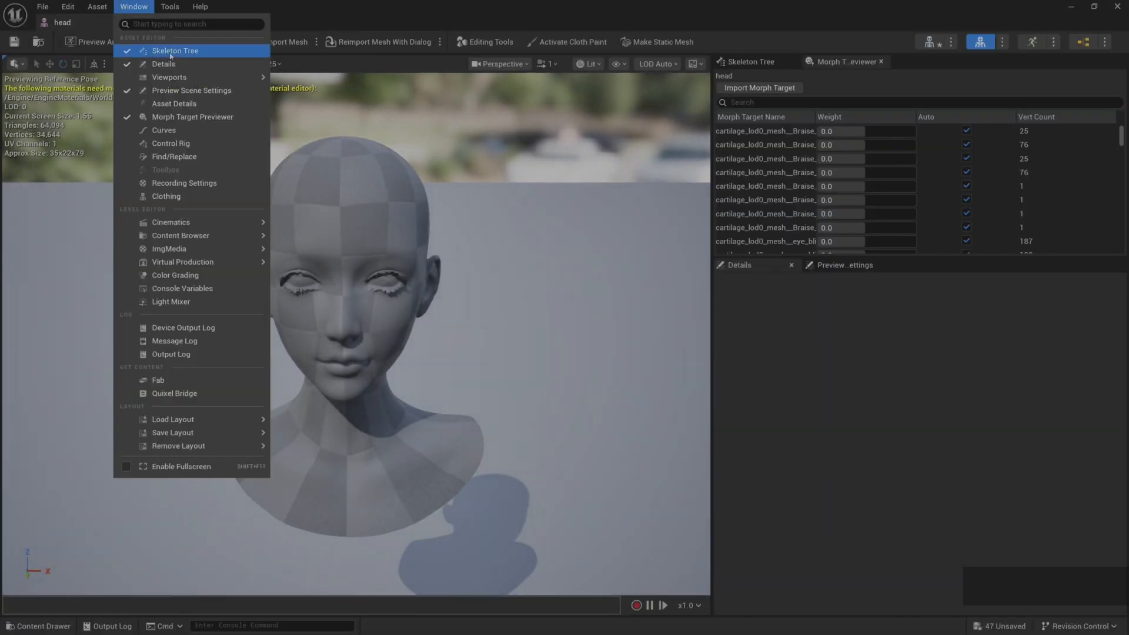
pyautogui.click(172, 103)
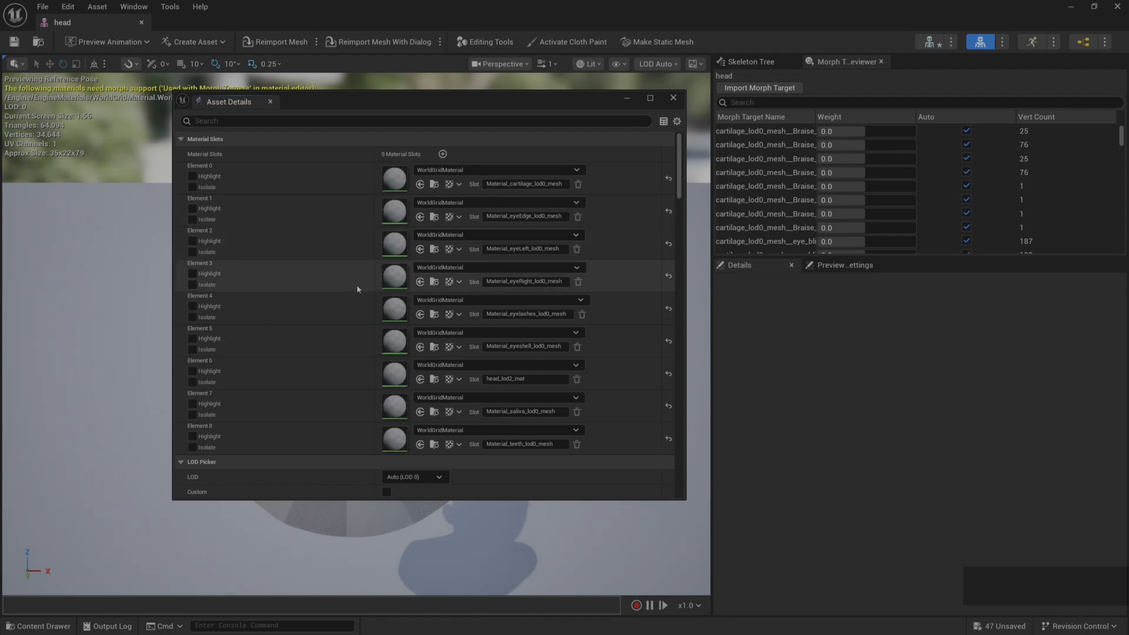
pyautogui.scroll(-6, 325, 362)
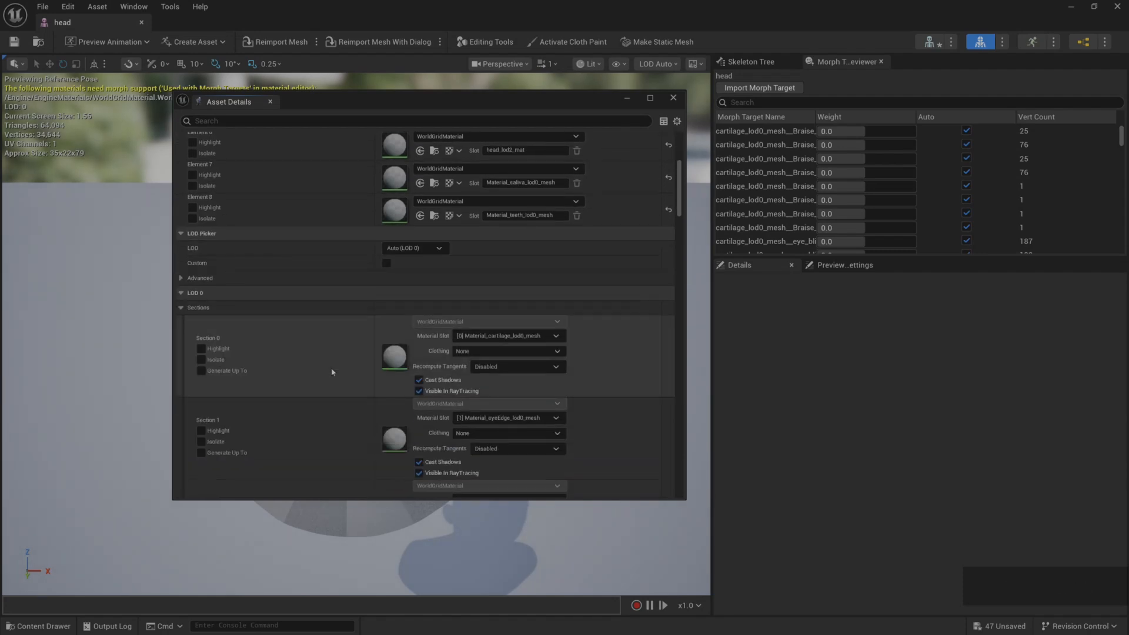
pyautogui.scroll(-5, 247, 334)
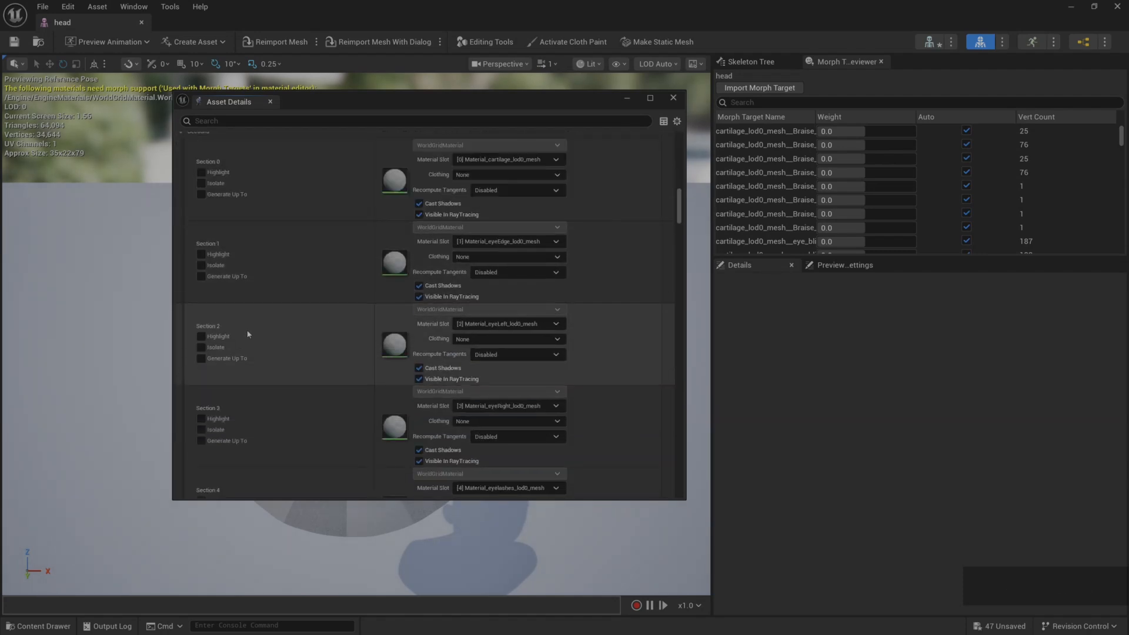
# Set the head mesh's Post Process Anim Blueprint to ABP_Face_PostProcess
pyautogui.scroll(-15, 249, 334)
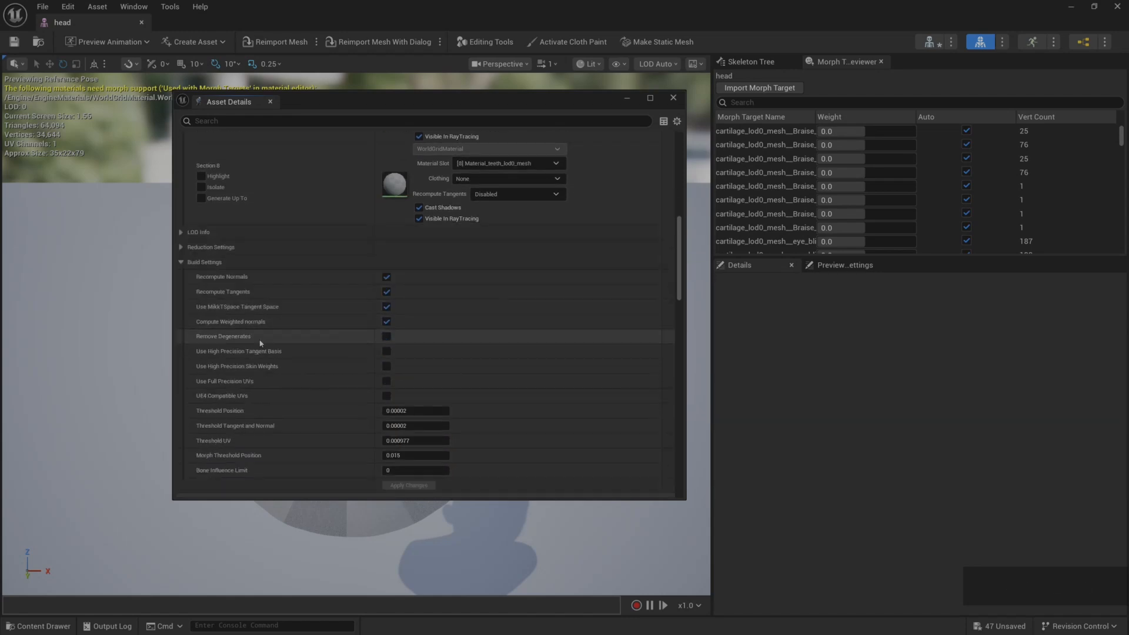
pyautogui.scroll(-5, 265, 344)
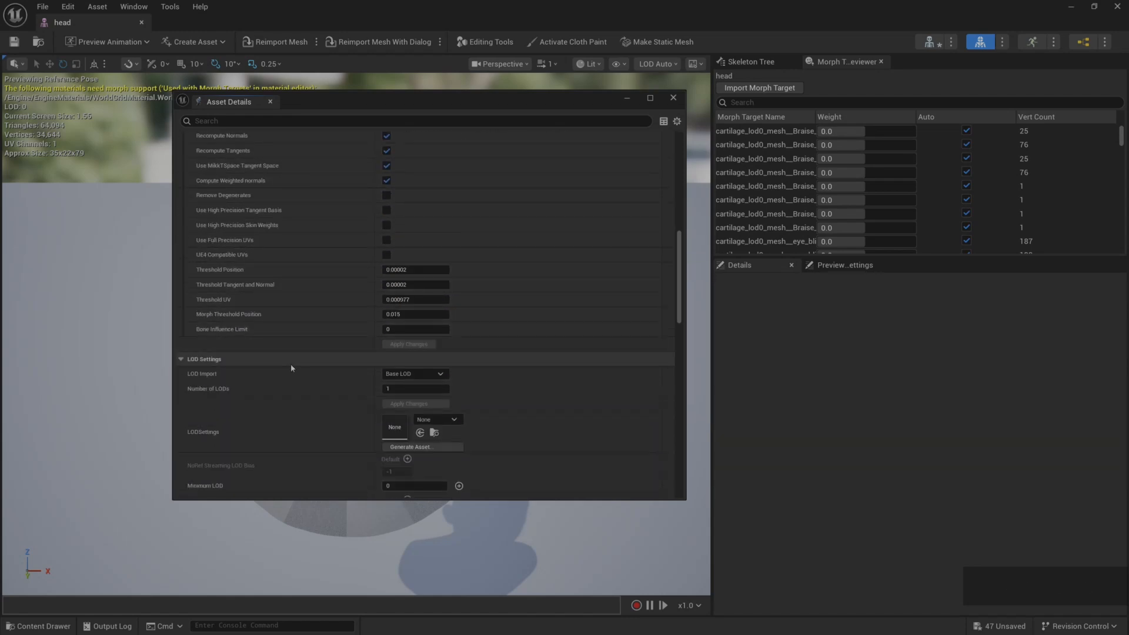
pyautogui.scroll(-3, 297, 376)
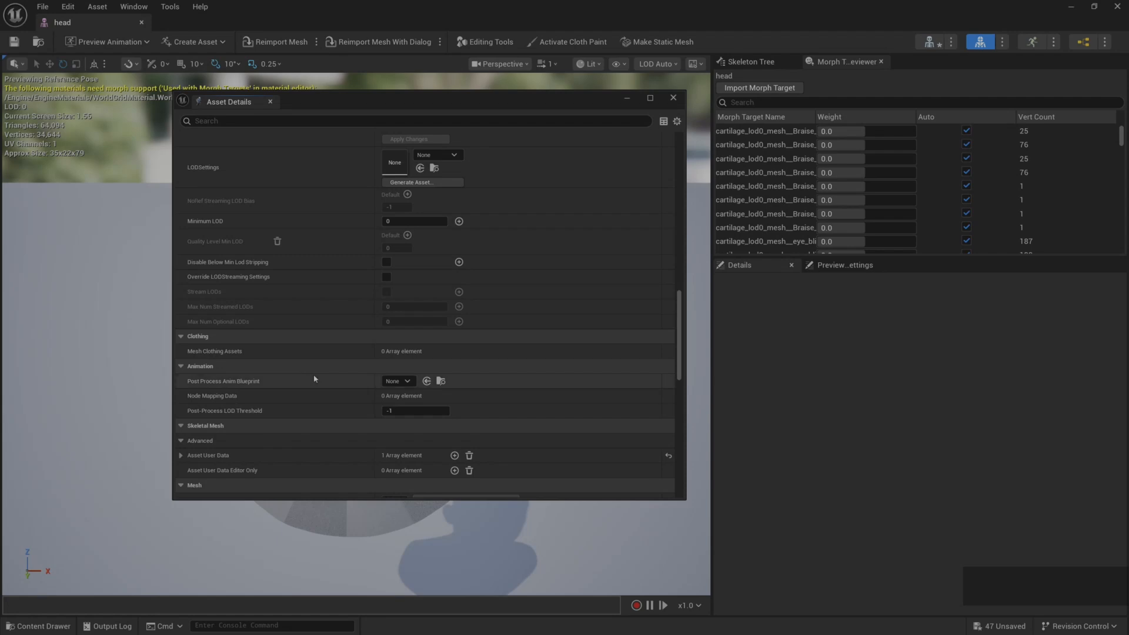
pyautogui.click(402, 380)
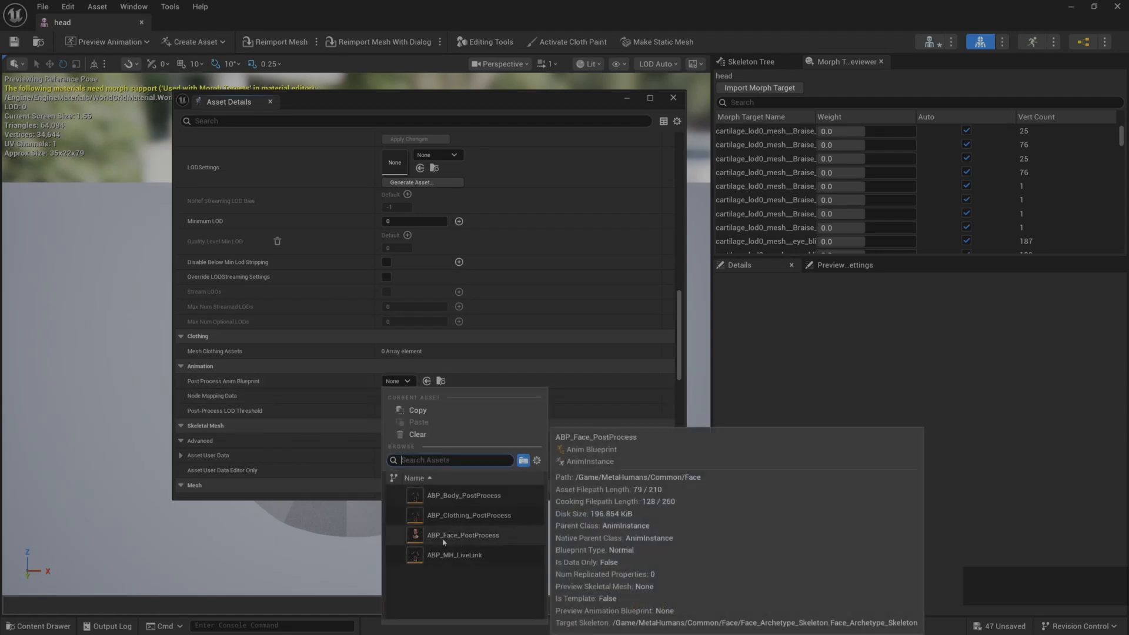
pyautogui.click(461, 541)
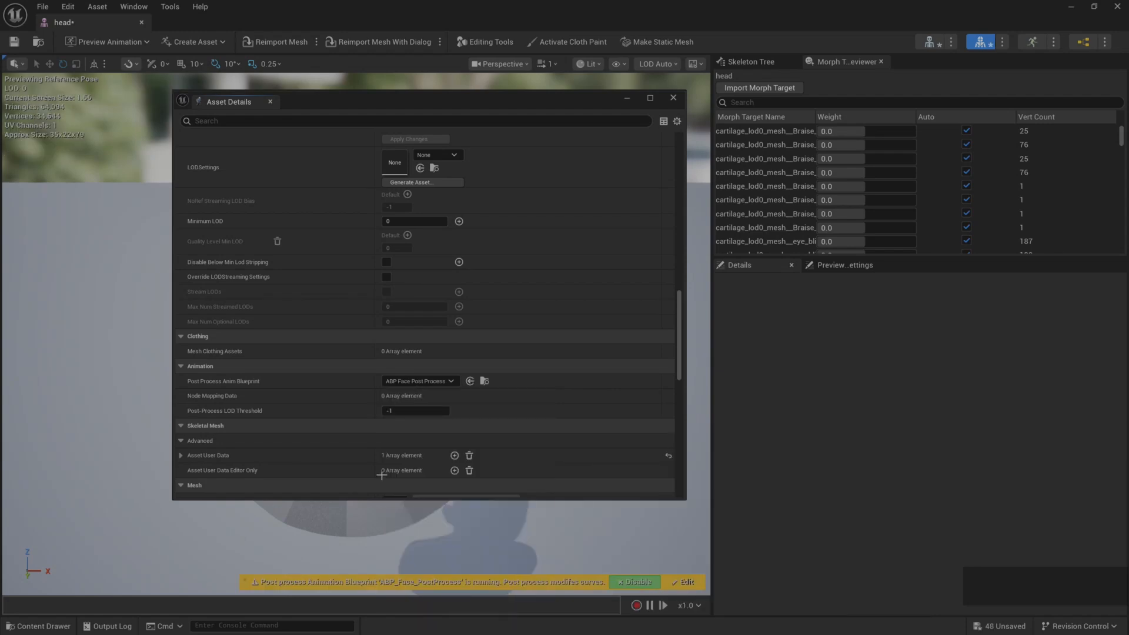
# Assign Face_ControlBoard_CtrlRig as the head mesh's Default Animating Rig
pyautogui.scroll(-4, 320, 386)
pyautogui.scroll(-3, 327, 387)
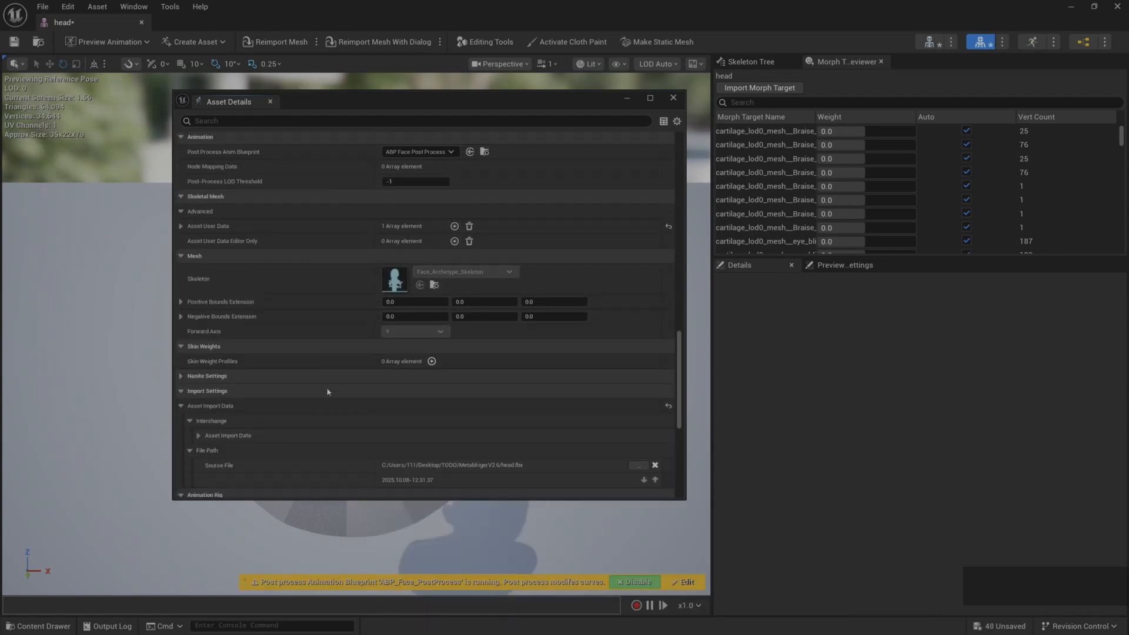
pyautogui.scroll(3, 327, 387)
pyautogui.scroll(5, 329, 391)
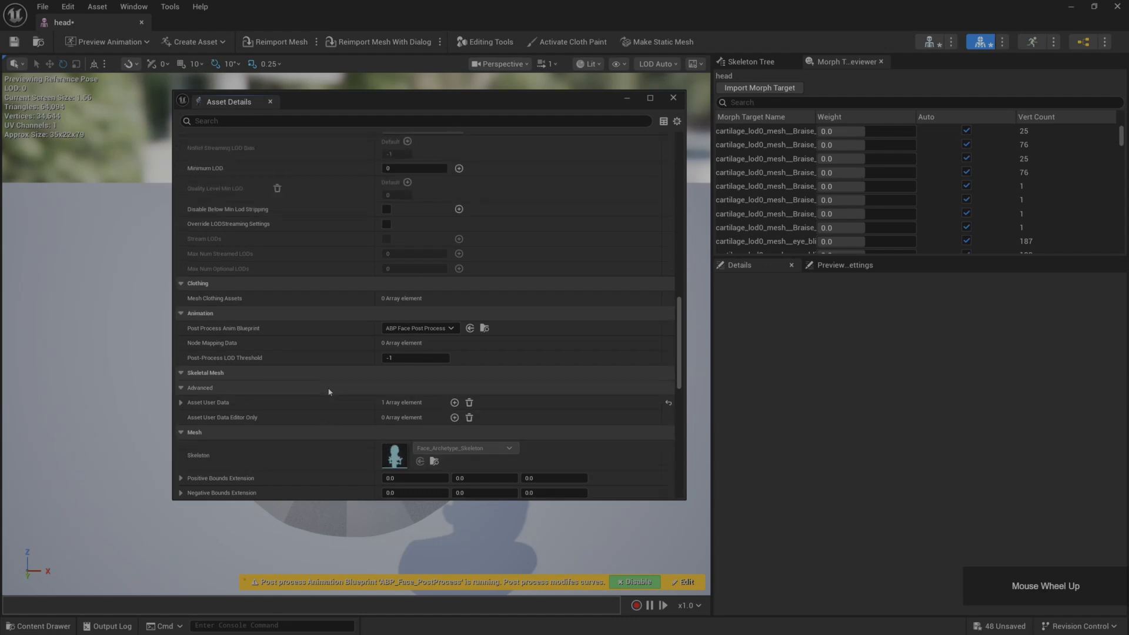
pyautogui.scroll(-5, 277, 415)
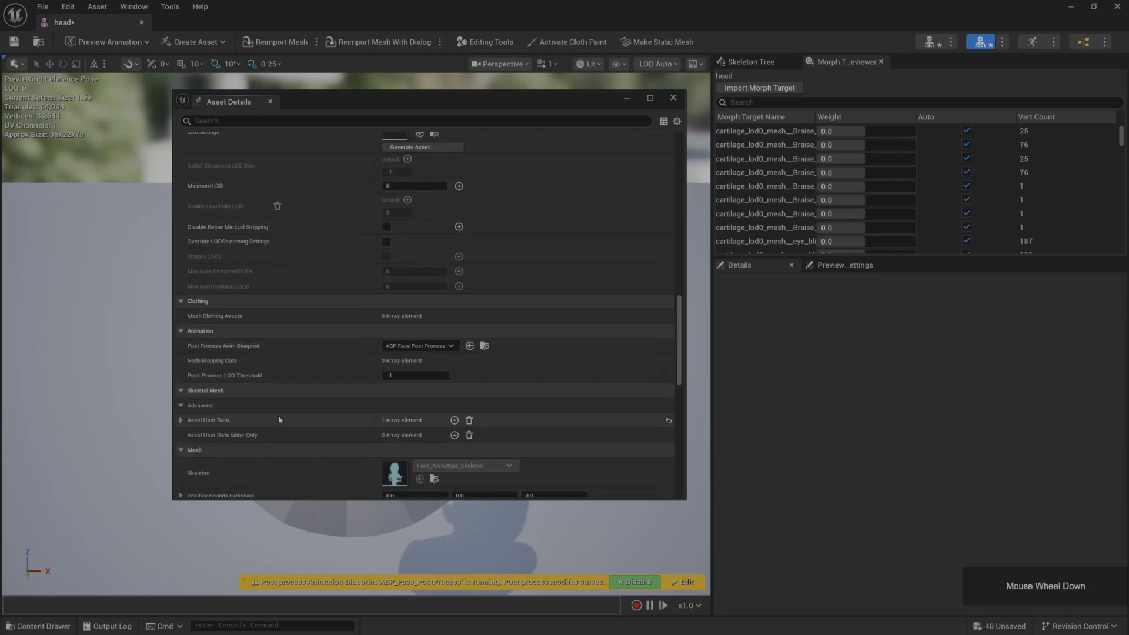
pyautogui.scroll(-7, 255, 399)
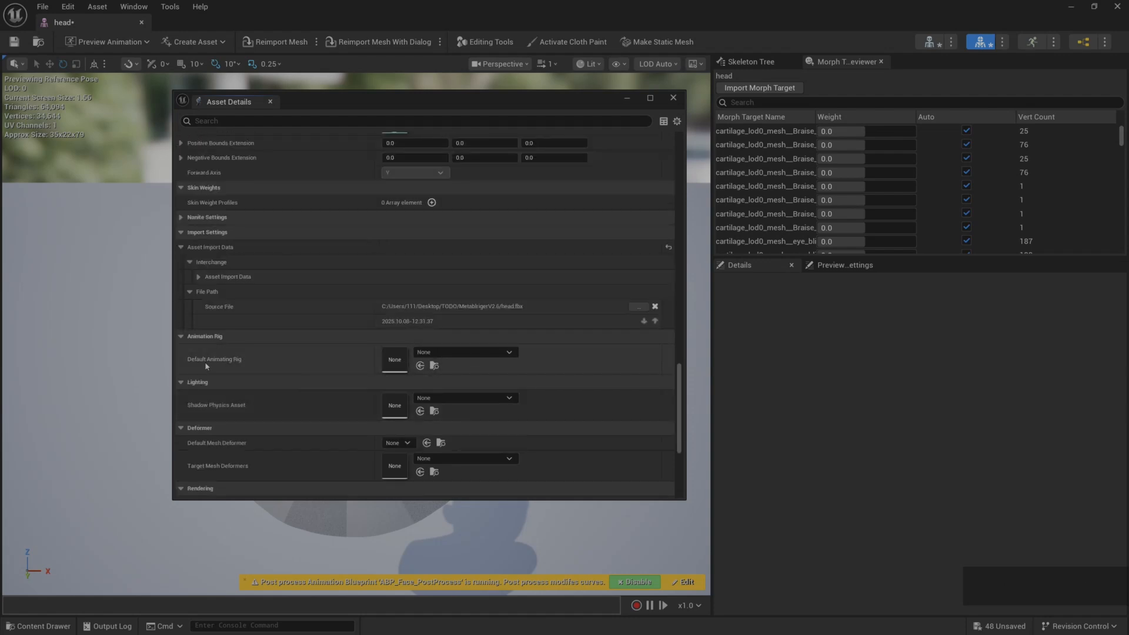
pyautogui.click(469, 356)
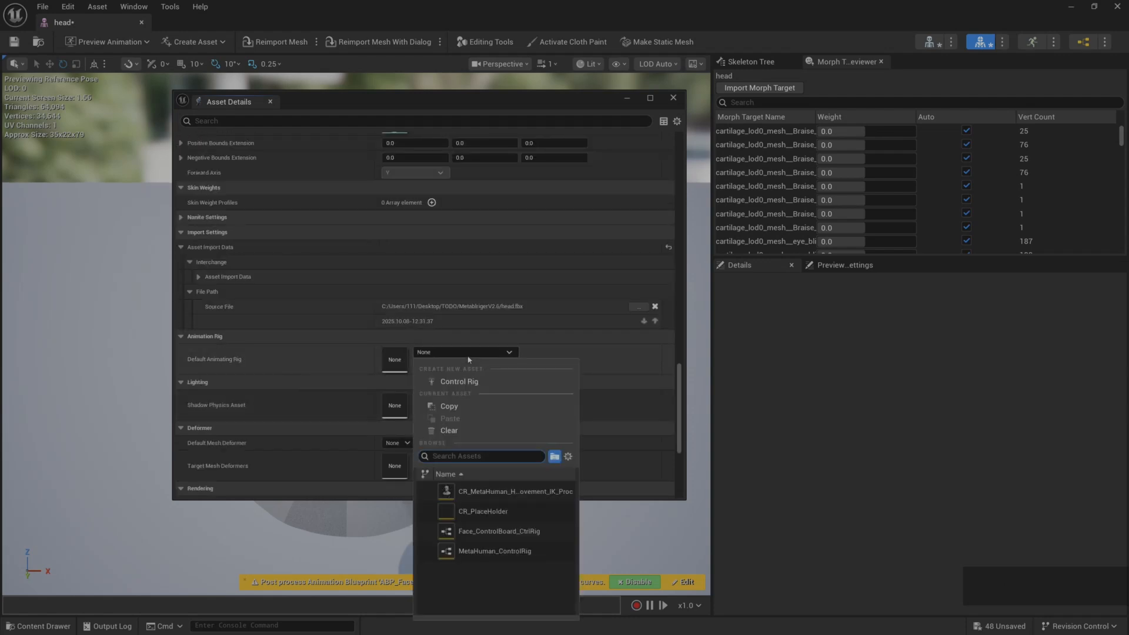
pyautogui.click(482, 532)
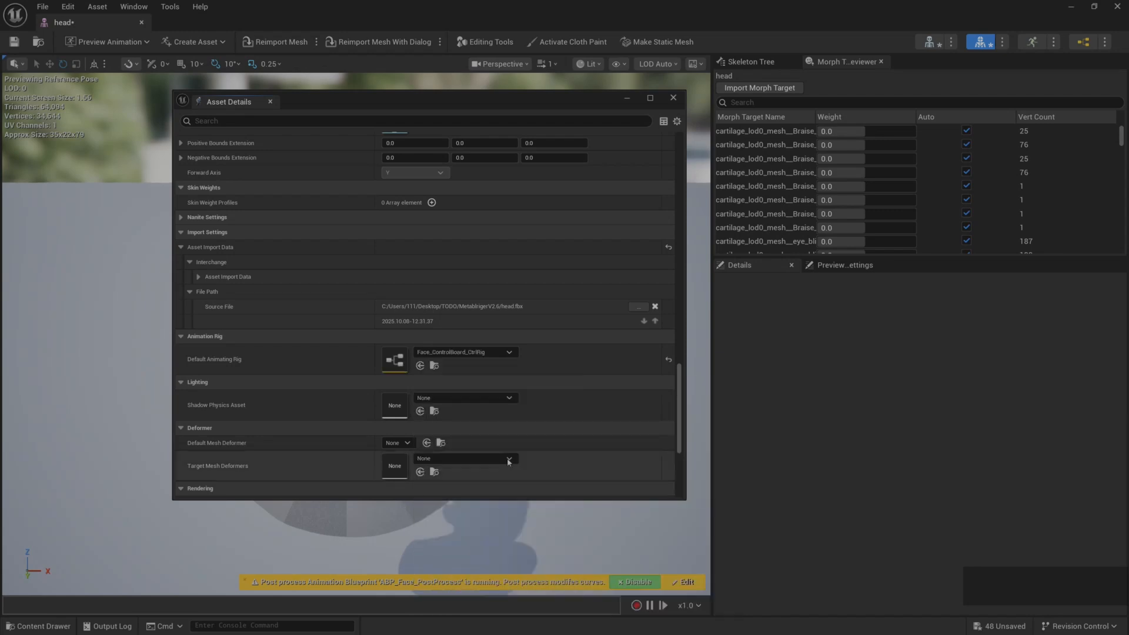
# Set Recompute Tangents to "Enabled using green mask" for LOD 0 Section 6, the head_lod2_mat slot
pyautogui.scroll(5, 506, 469)
pyautogui.scroll(12, 505, 474)
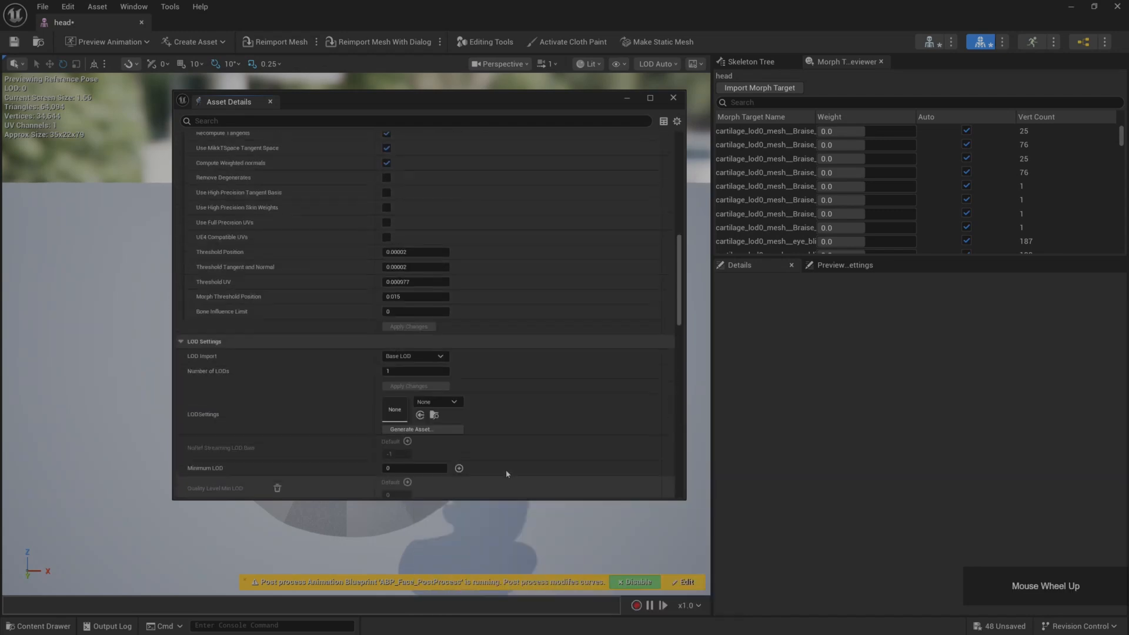
pyautogui.scroll(8, 509, 469)
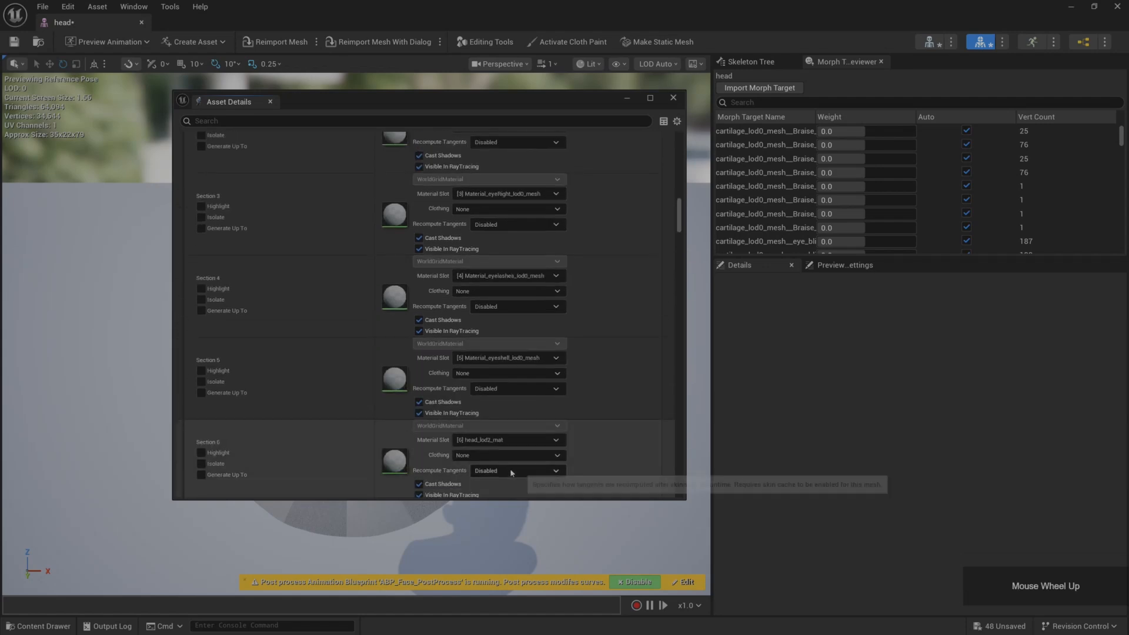
pyautogui.scroll(1, 395, 343)
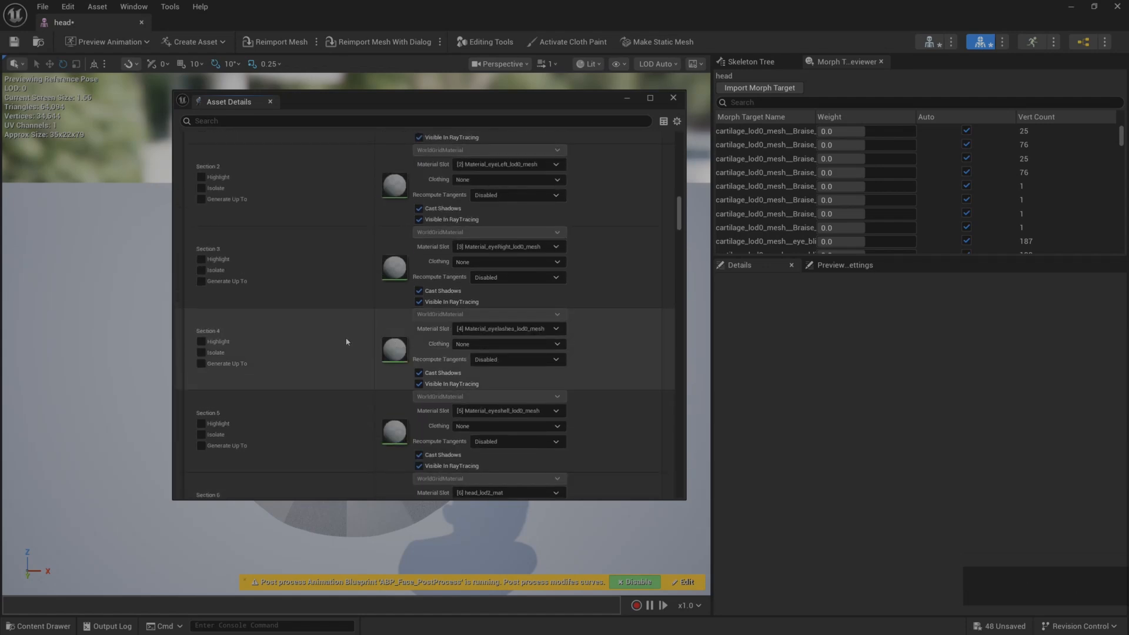
pyautogui.scroll(2, 350, 351)
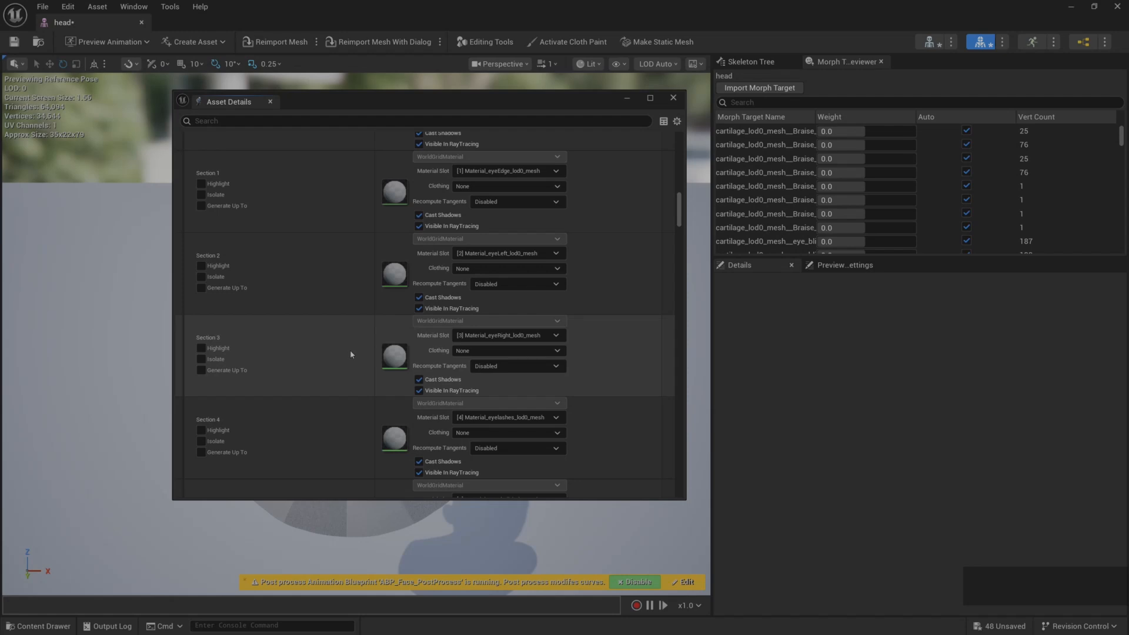
pyautogui.scroll(3, 350, 354)
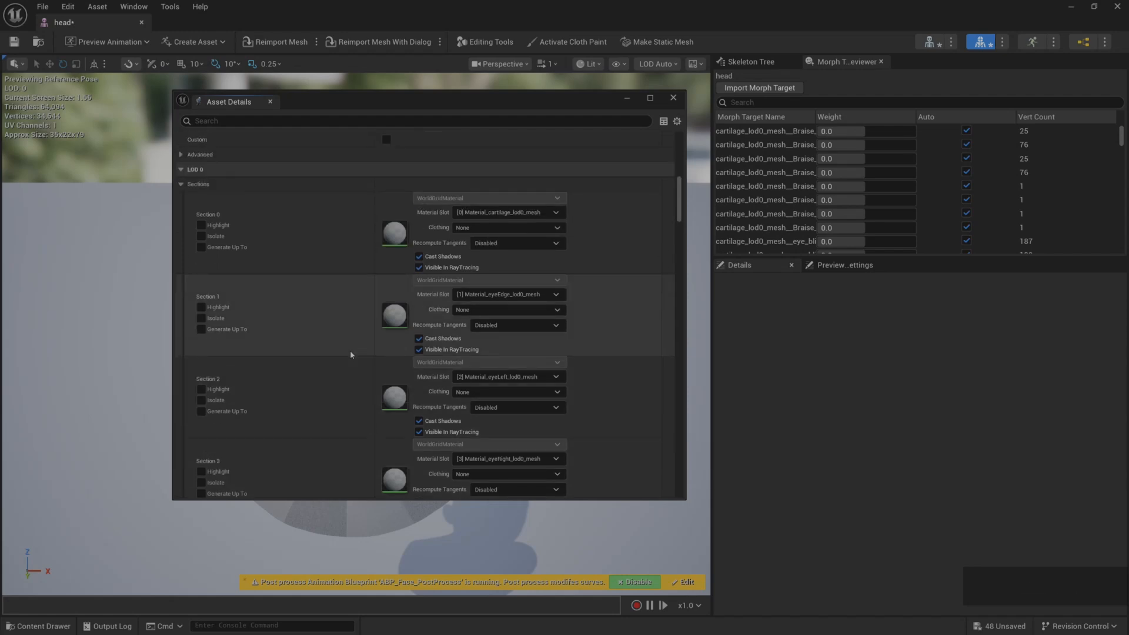
pyautogui.scroll(-3, 350, 354)
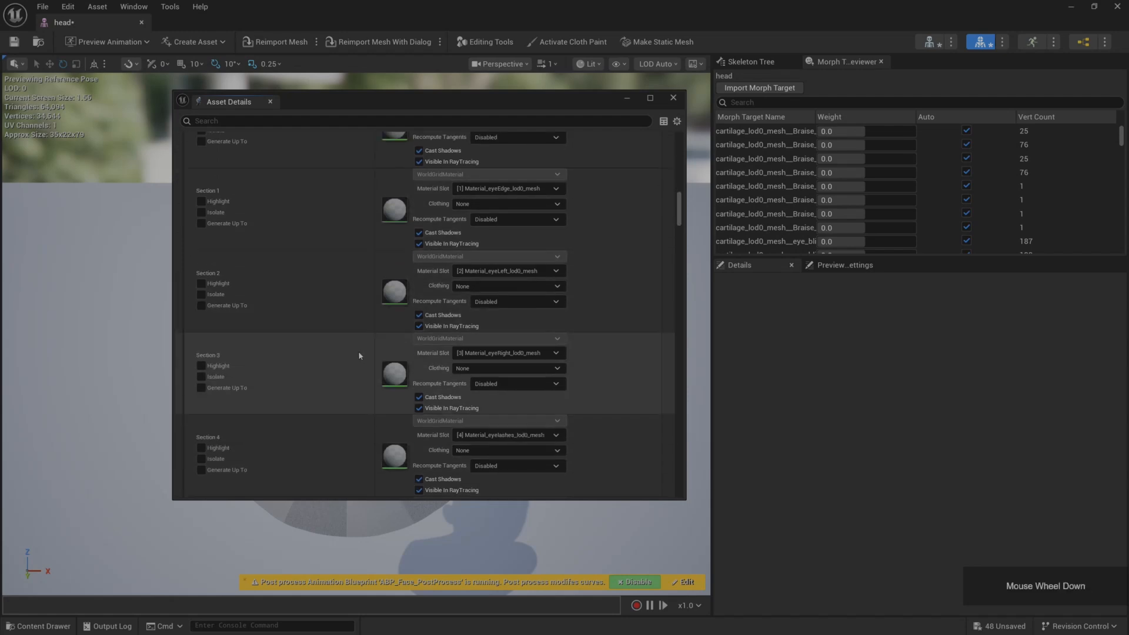
pyautogui.scroll(-2, 358, 355)
pyautogui.scroll(-2, 360, 356)
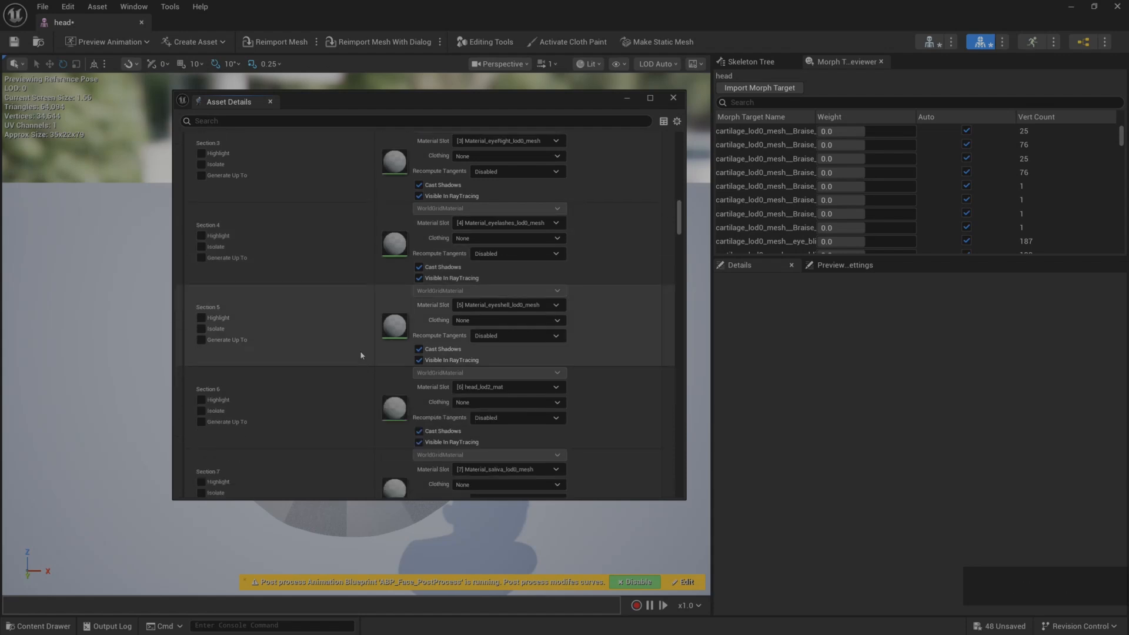
pyautogui.scroll(-1, 364, 357)
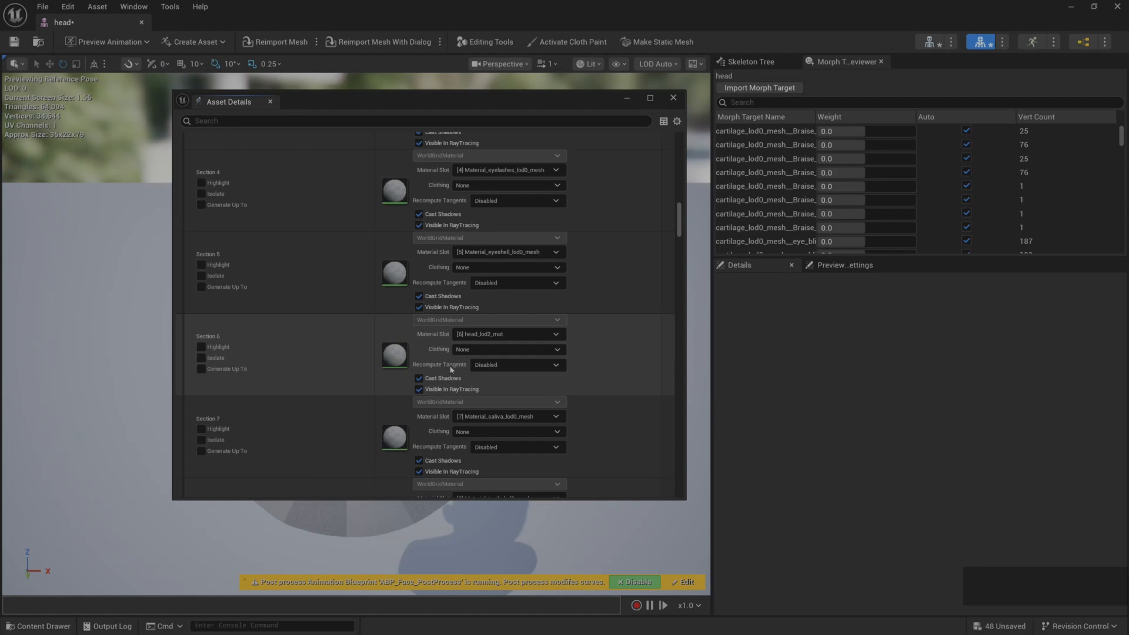
pyautogui.click(494, 365)
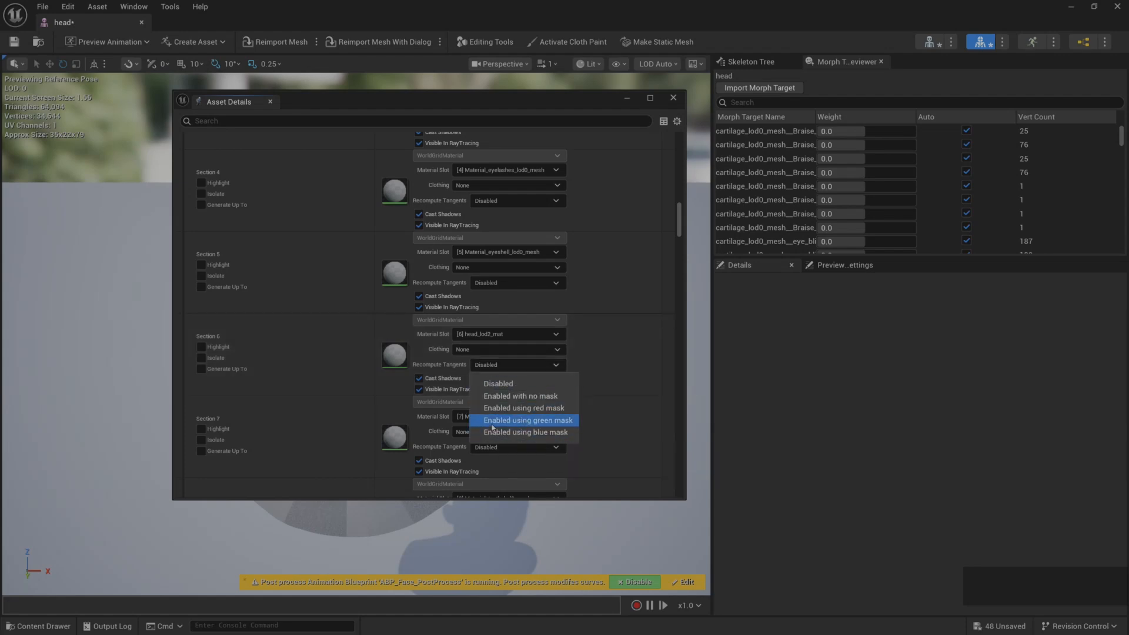
pyautogui.press('Escape')
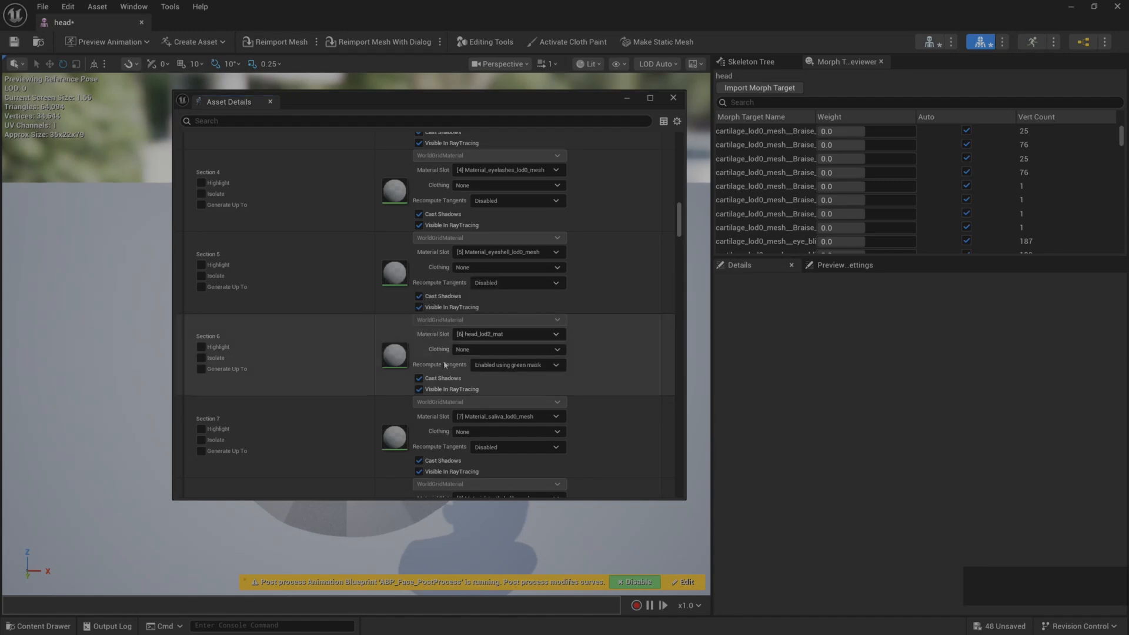
# Save the head skeletal mesh with its edited asset details and close its editor
pyautogui.scroll(-10, 575, 388)
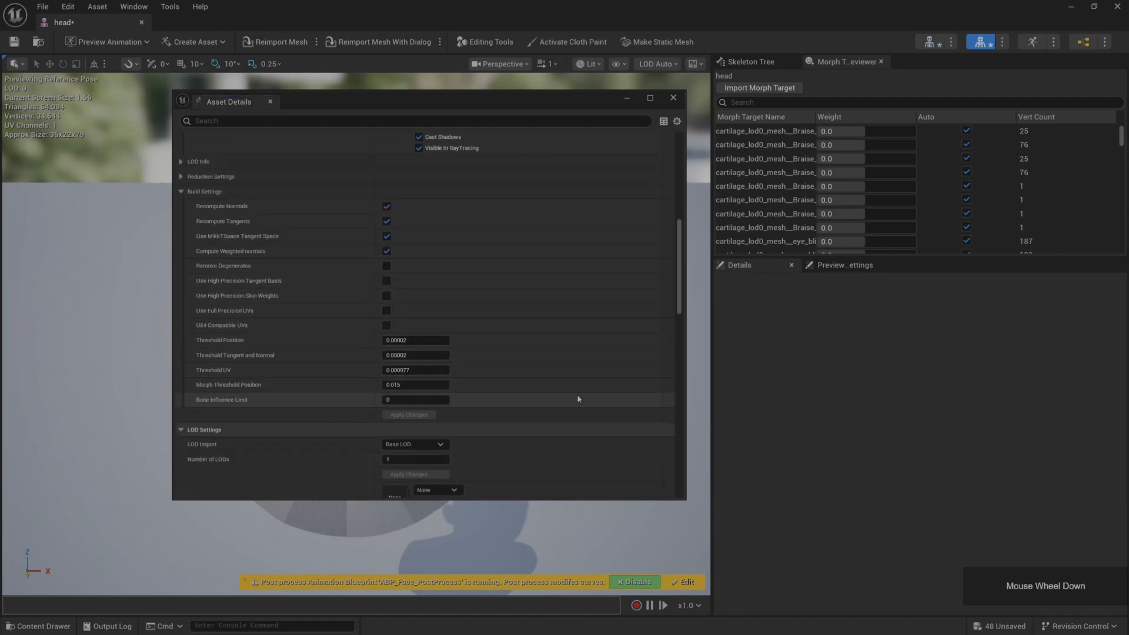
pyautogui.click(674, 100)
pyautogui.click(15, 47)
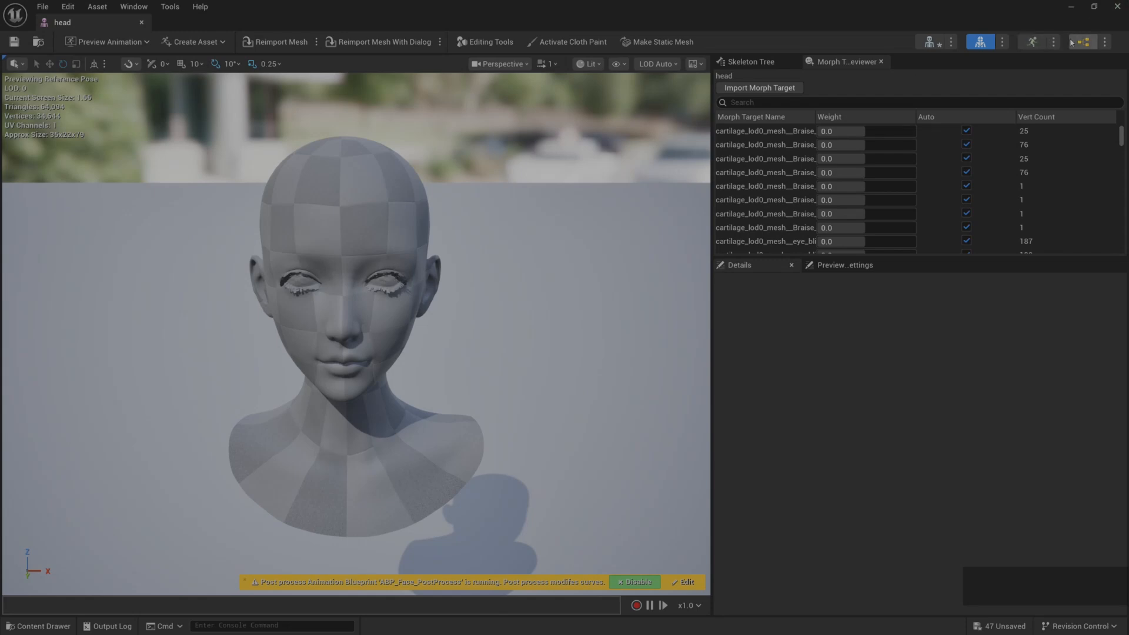
pyautogui.click(1124, 9)
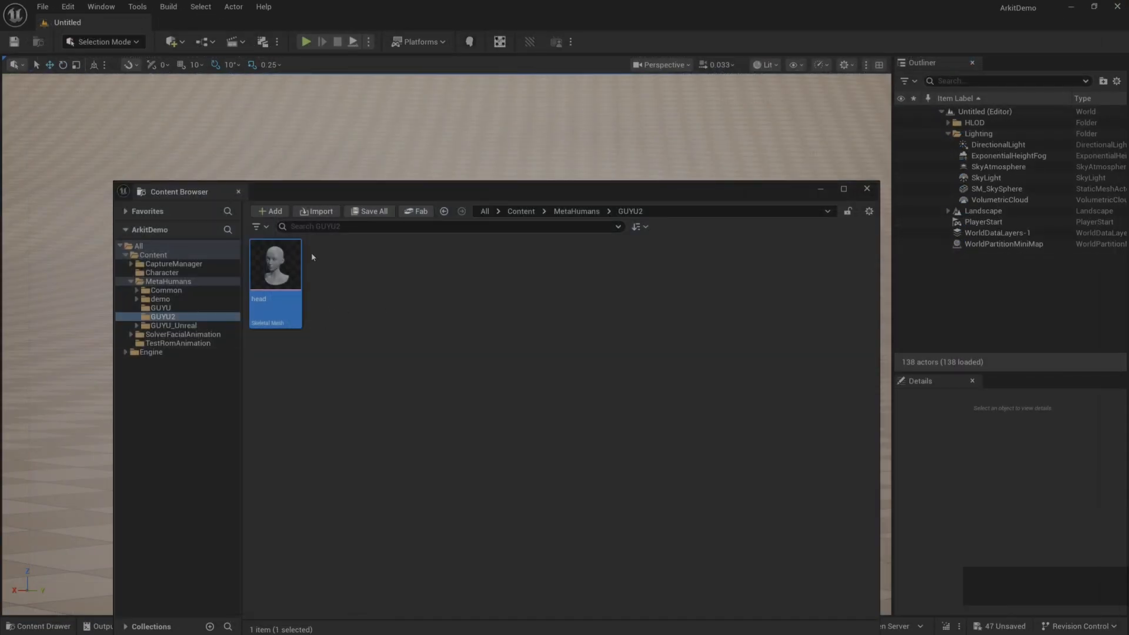
# Choose body.fbx from the MetablrigerV2.6 folder for import into the GUYU2 content folder
pyautogui.click(317, 212)
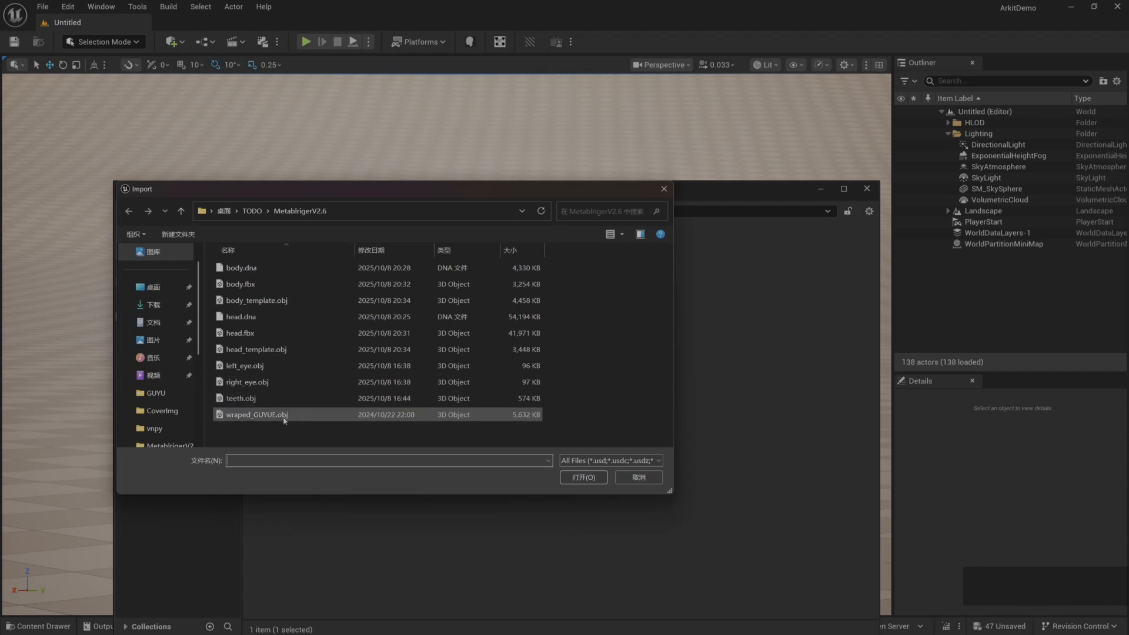
pyautogui.click(264, 287)
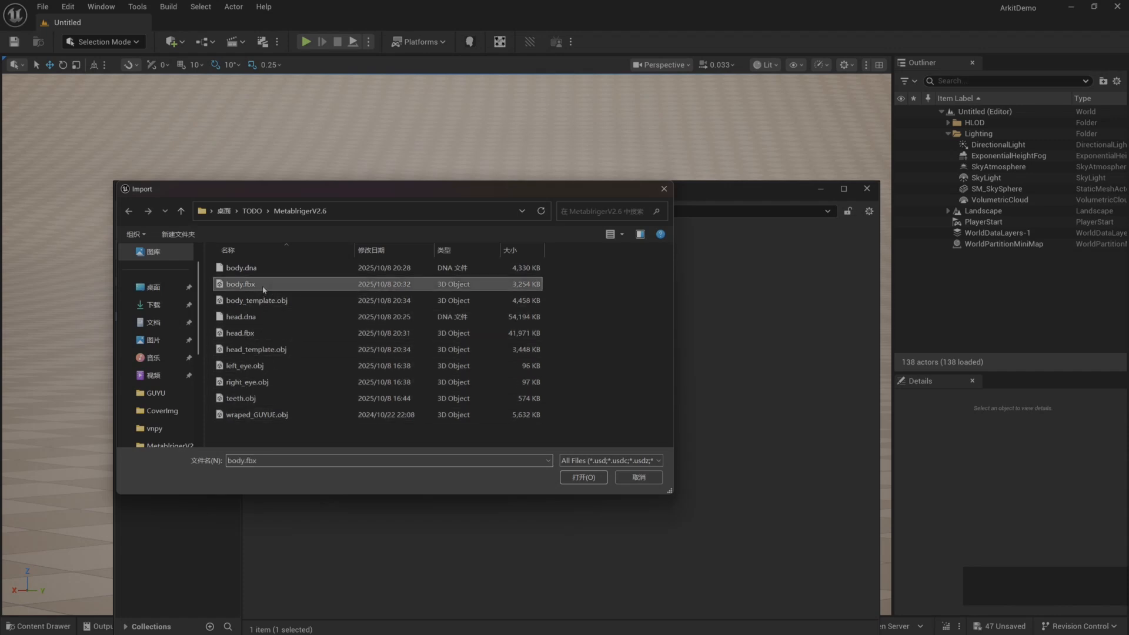
pyautogui.click(582, 477)
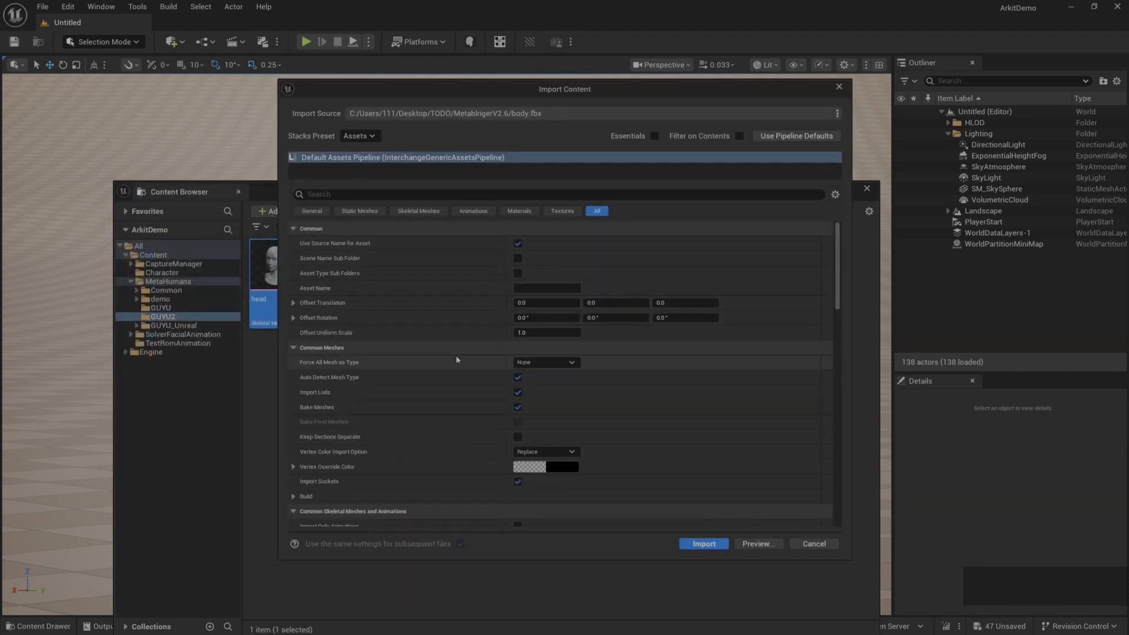
# Set the import skeleton to metahuman_base_skel, check the skeletal mesh options, and import the body mesh
pyautogui.scroll(-6, 456, 355)
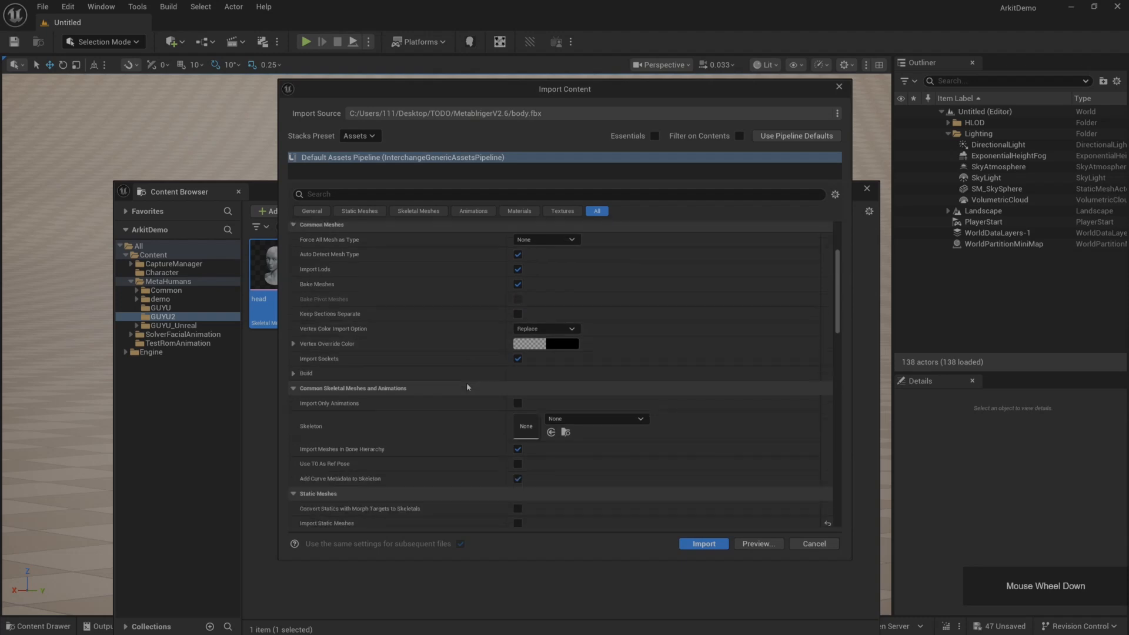
pyautogui.click(594, 370)
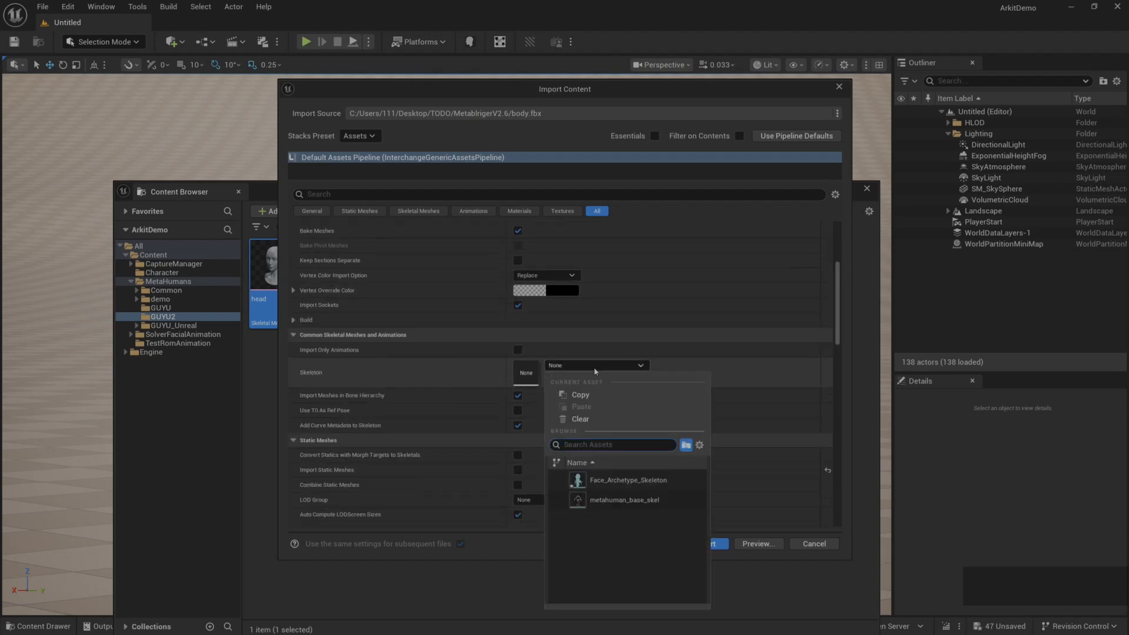
pyautogui.click(633, 505)
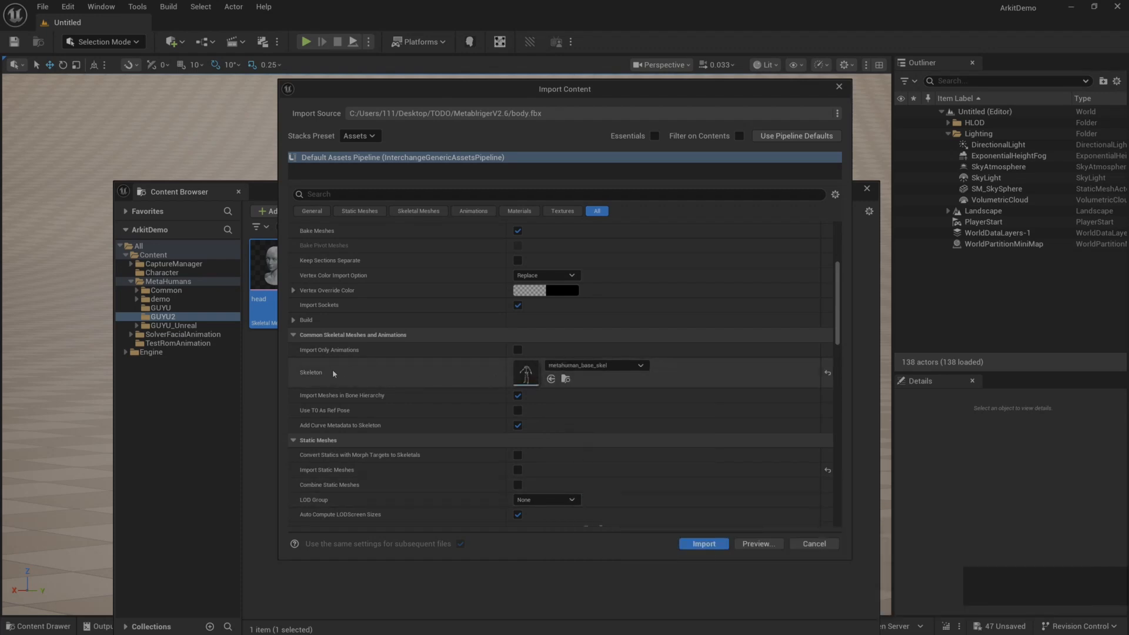
pyautogui.scroll(-2, 341, 352)
pyautogui.scroll(-2, 382, 359)
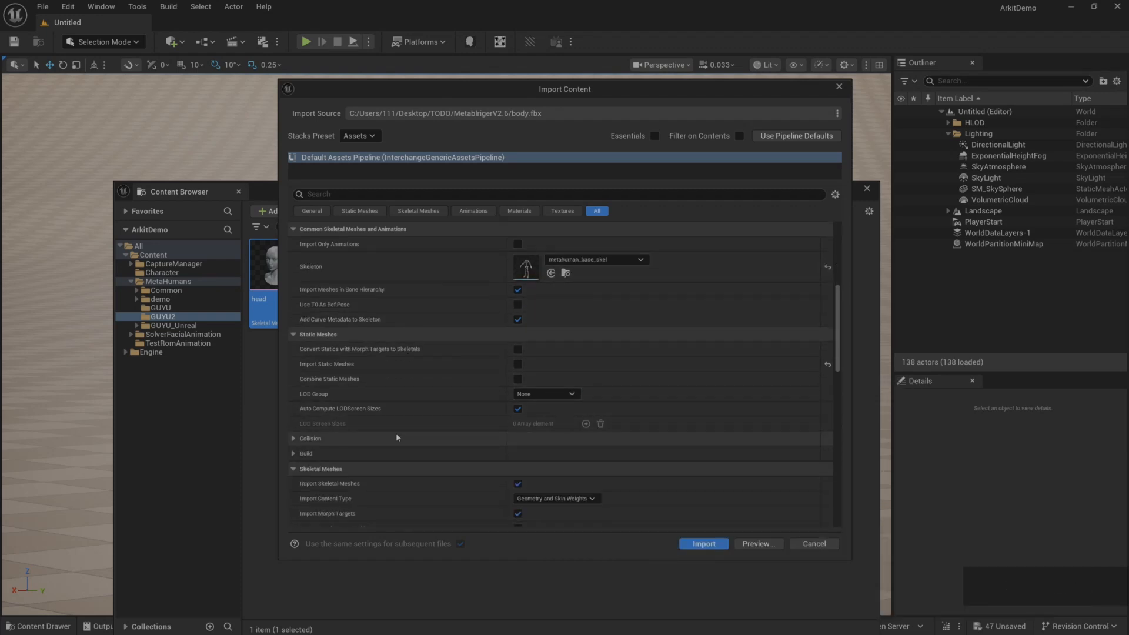
pyautogui.scroll(-8, 398, 436)
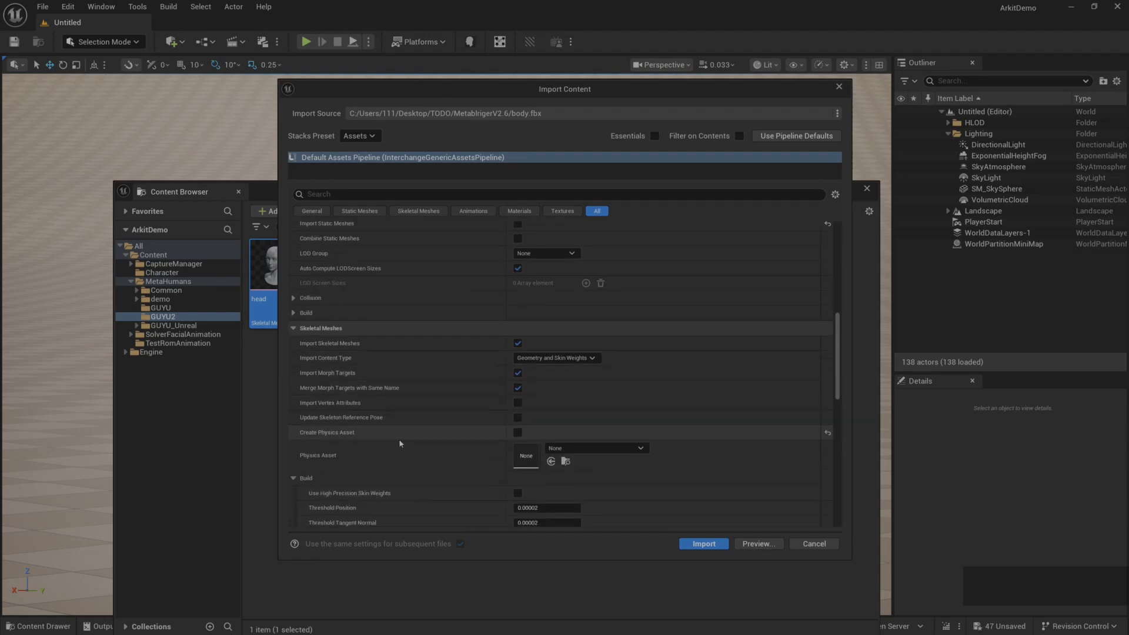
pyautogui.click(709, 544)
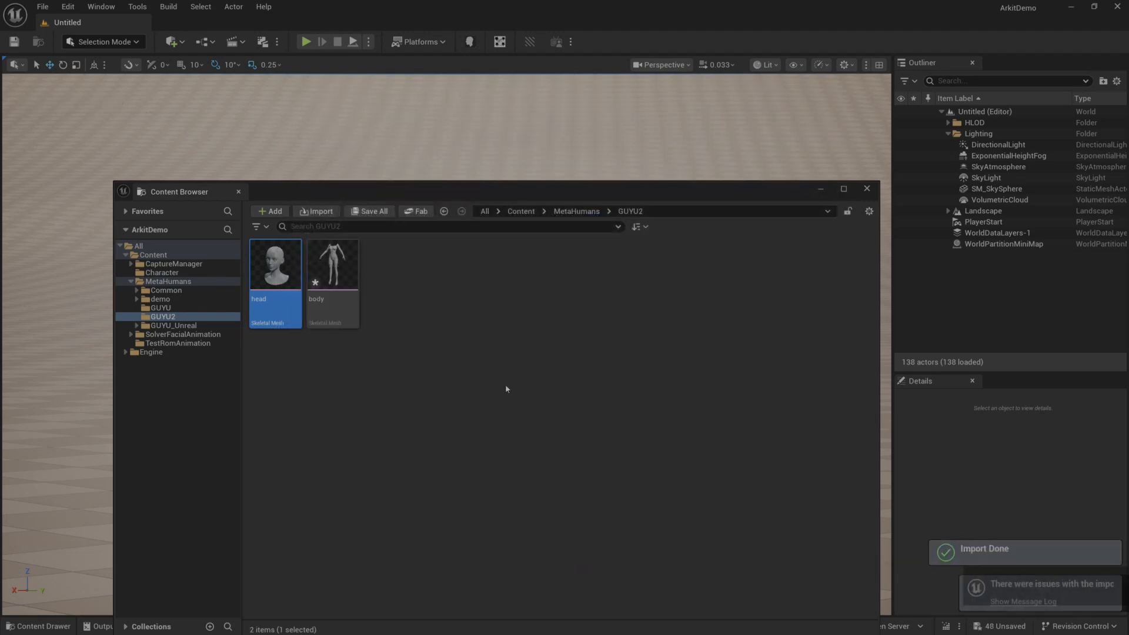
# Choose body.dna from the MetablrigerV2.6 folder as the new DNA file for the body skeletal mesh
pyautogui.click(338, 280)
pyautogui.rightClick(338, 280)
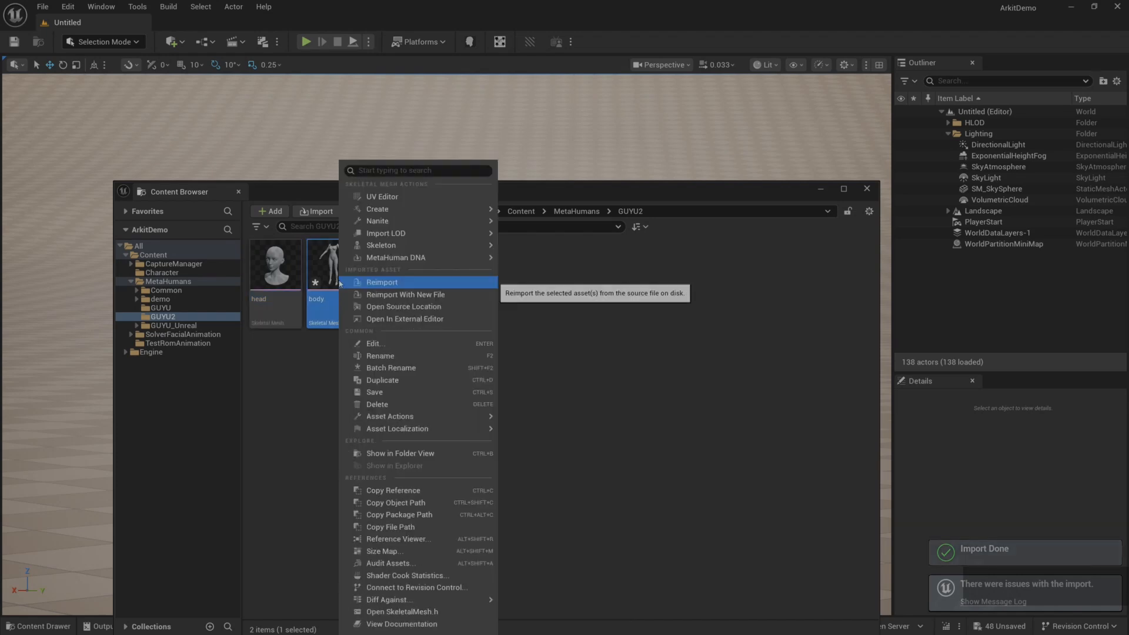
pyautogui.moveTo(494, 257)
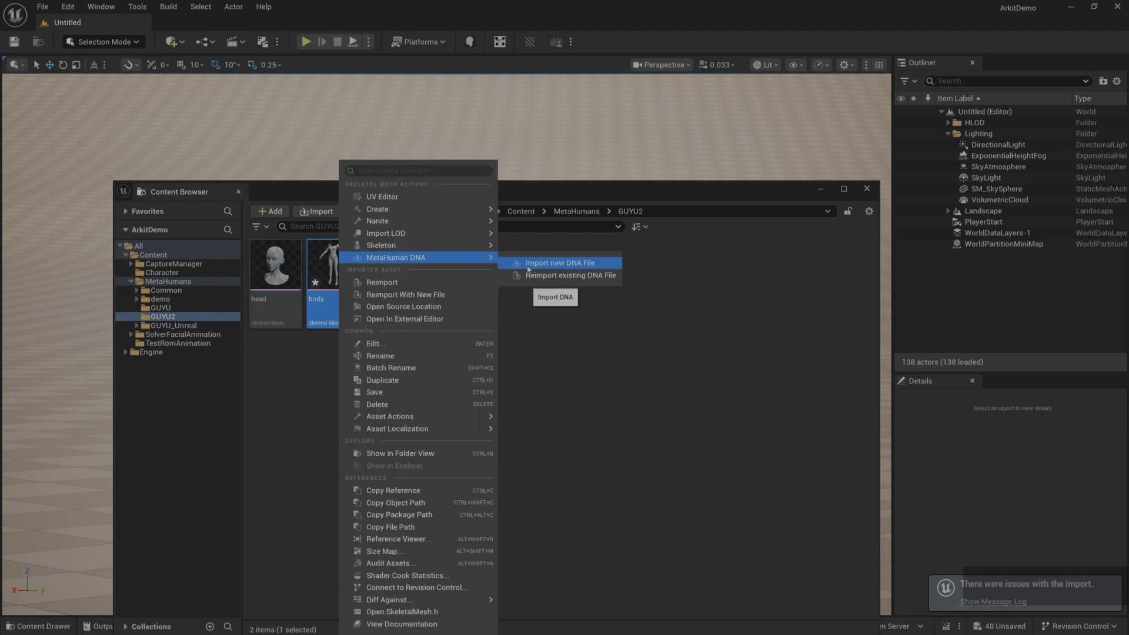
pyautogui.click(562, 263)
pyautogui.click(259, 268)
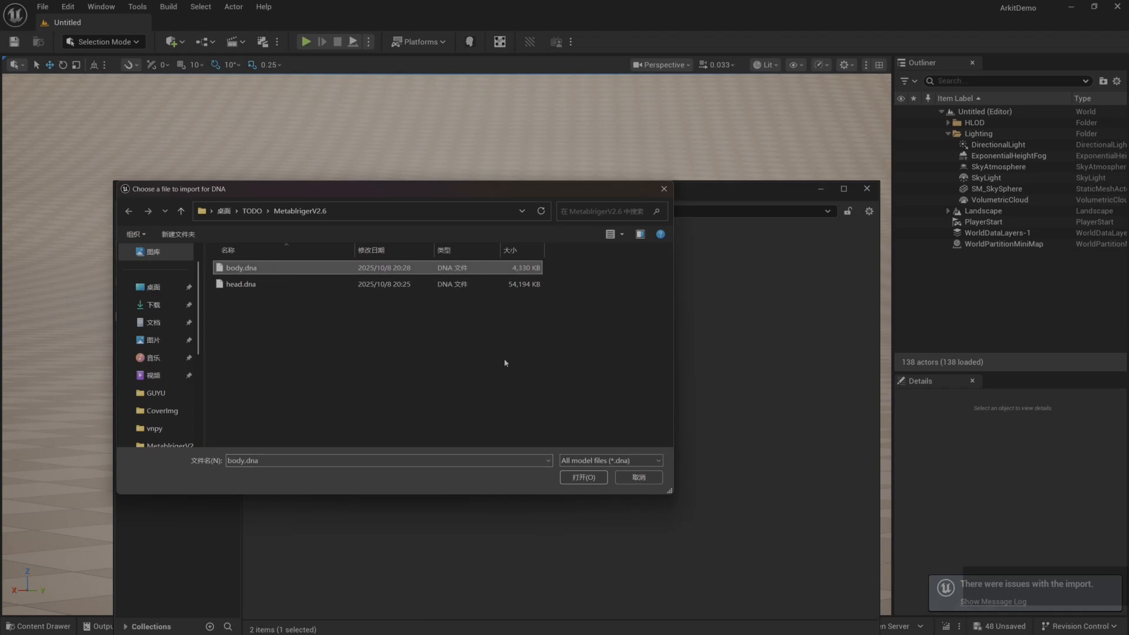
pyautogui.click(573, 480)
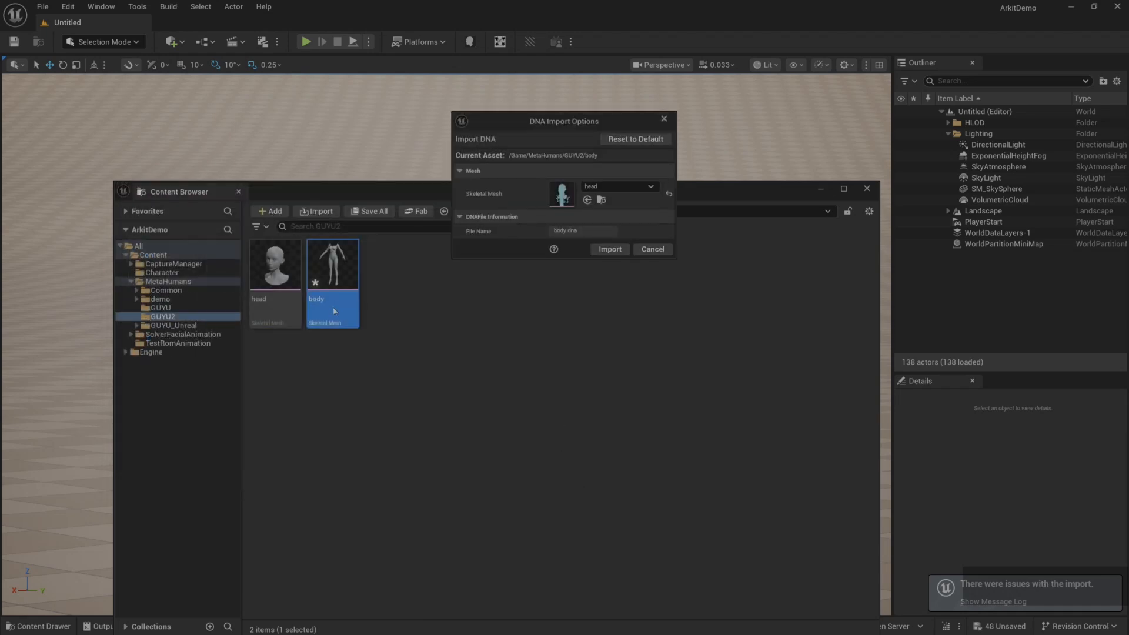
# Set the DNA import's target skeletal mesh to body and import the DNA file
pyautogui.click(547, 203)
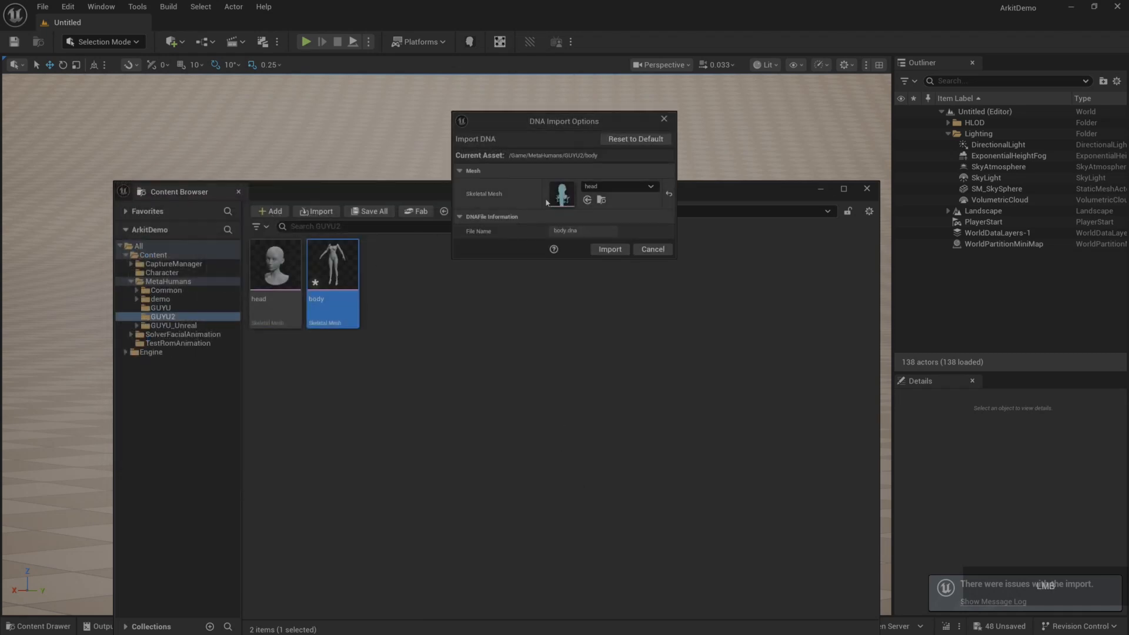
pyautogui.click(611, 187)
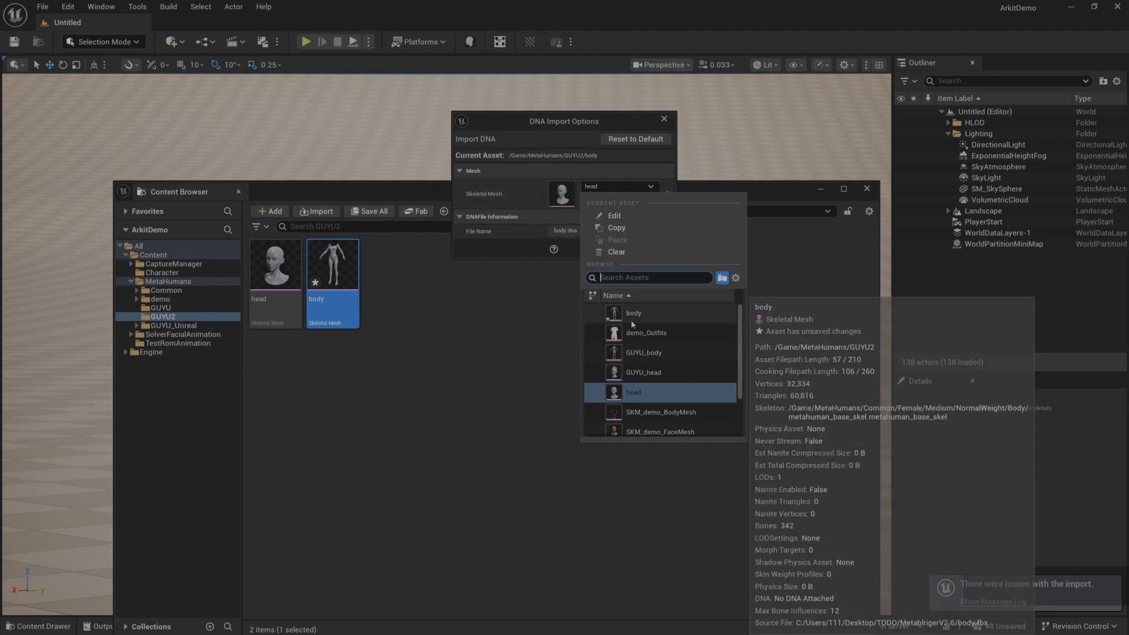
pyautogui.click(633, 312)
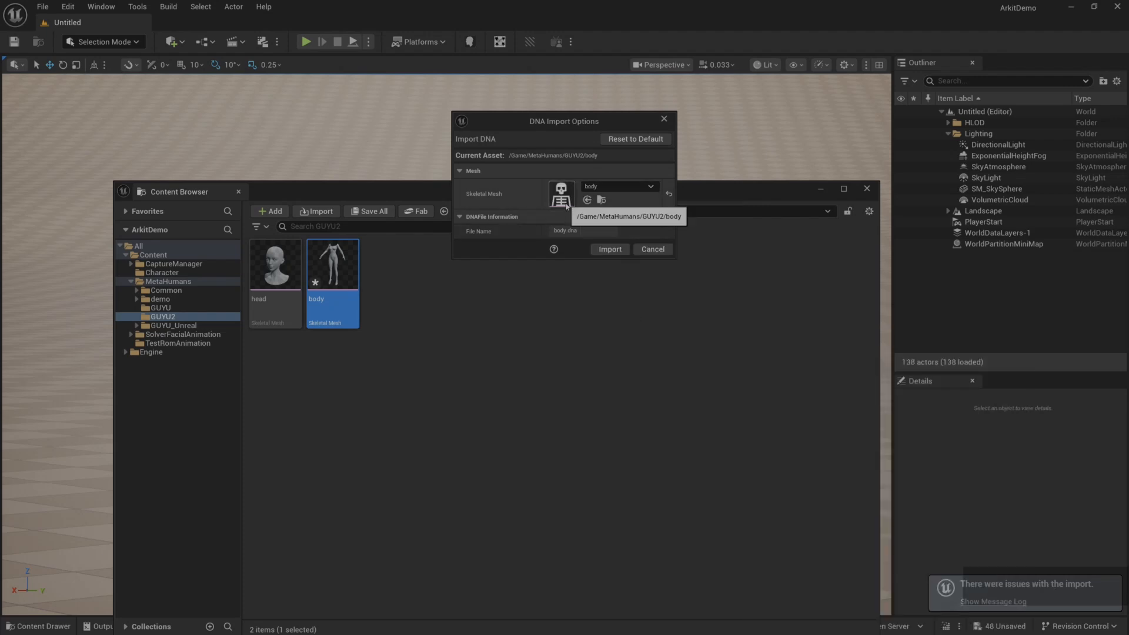
pyautogui.click(616, 254)
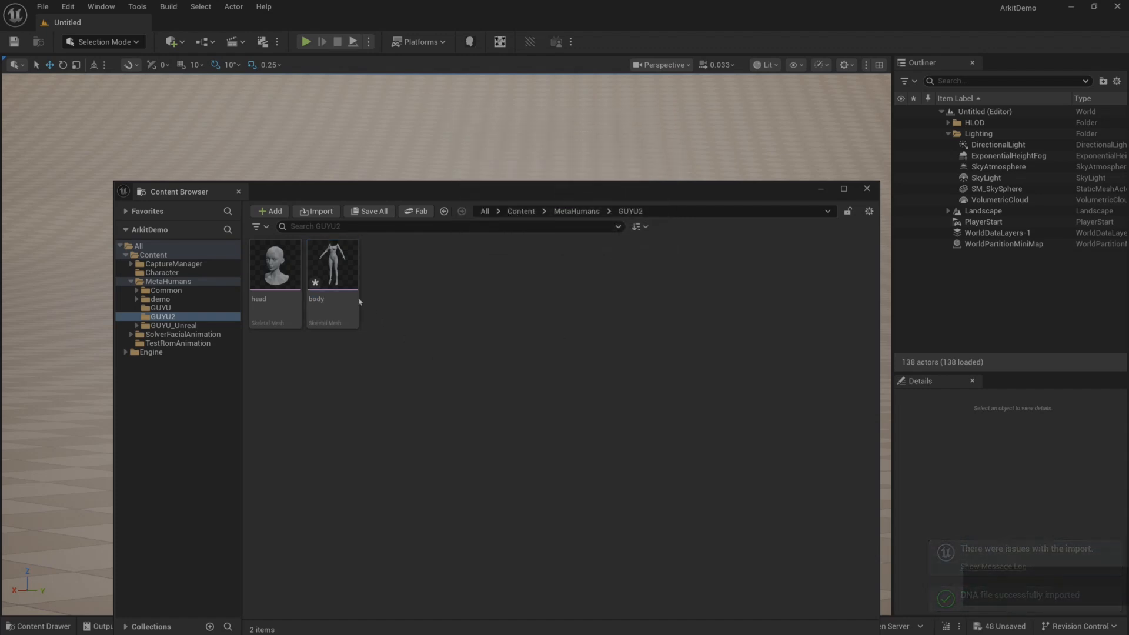
# Open the body skeletal mesh's asset details and set its Default Animating Rig to MetaHuman_ControlRig
pyautogui.click(337, 280)
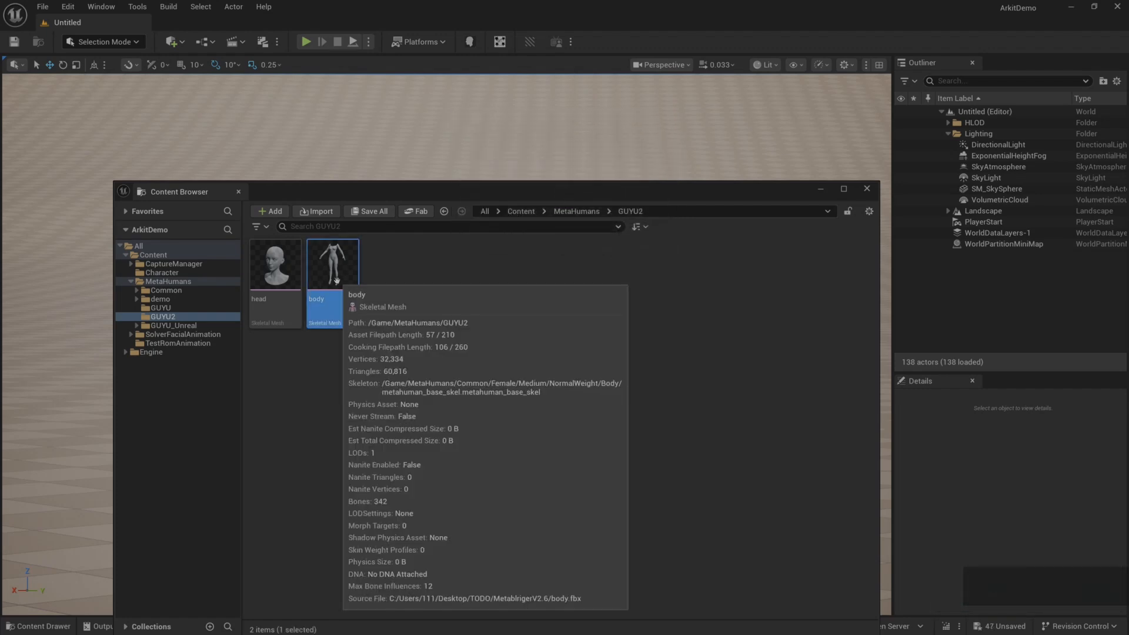
pyautogui.doubleClick(337, 280)
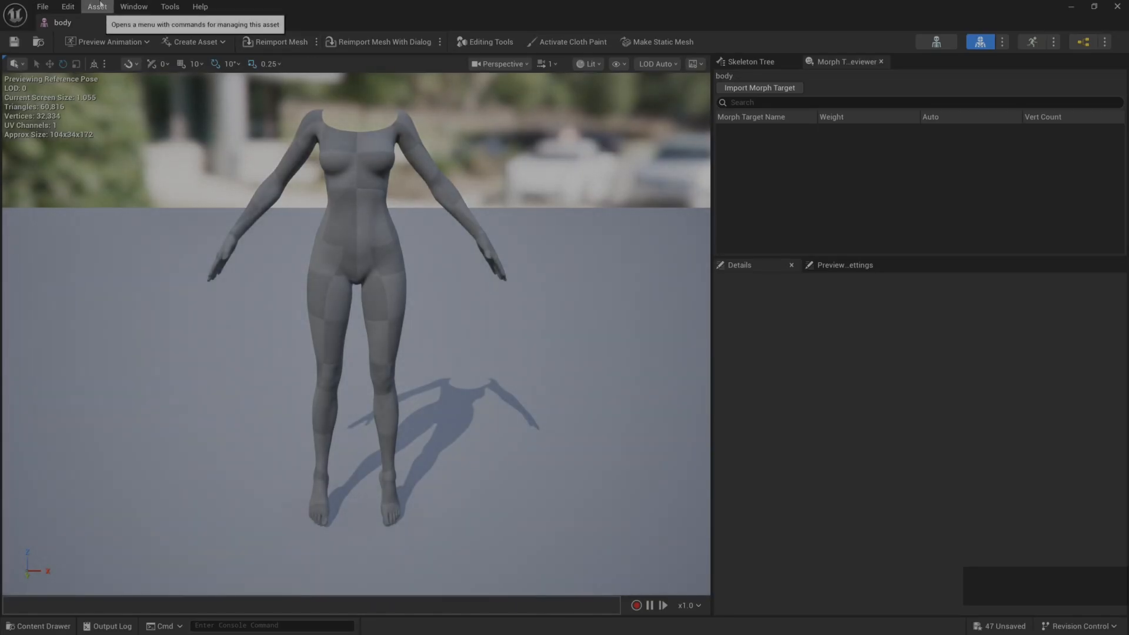
pyautogui.click(133, 6)
pyautogui.click(176, 106)
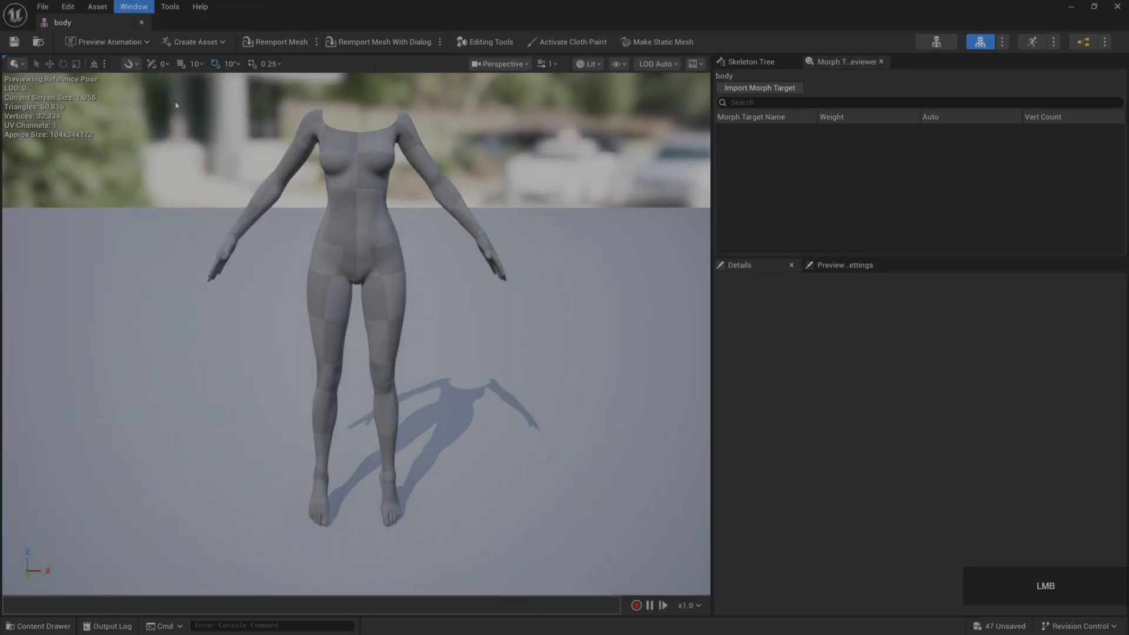
pyautogui.scroll(-10, 415, 361)
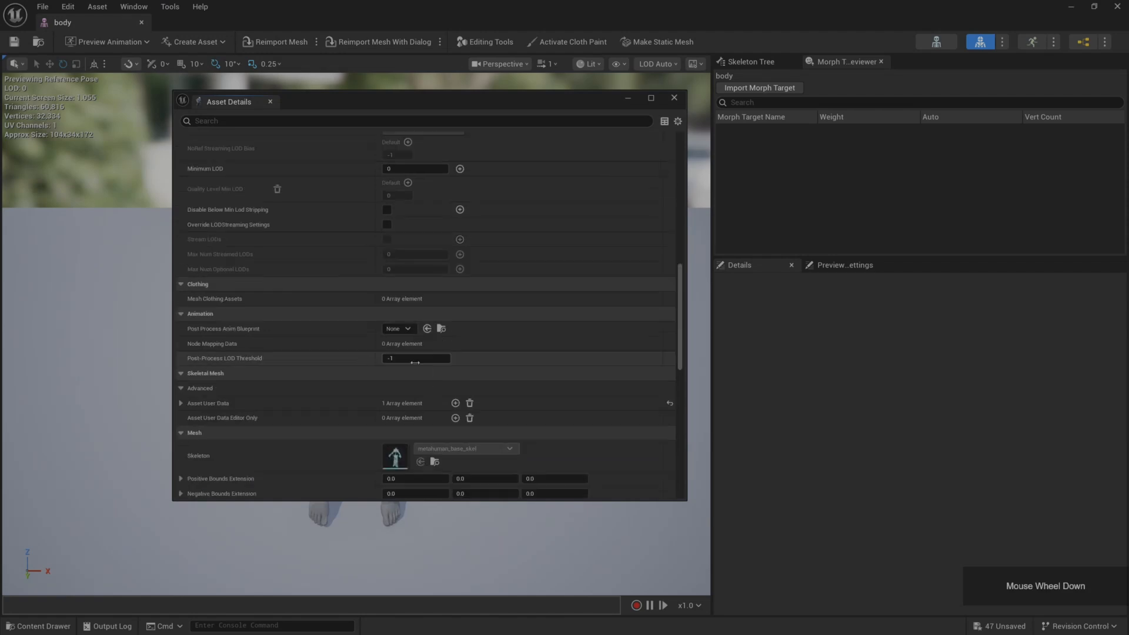
pyautogui.scroll(-10, 415, 361)
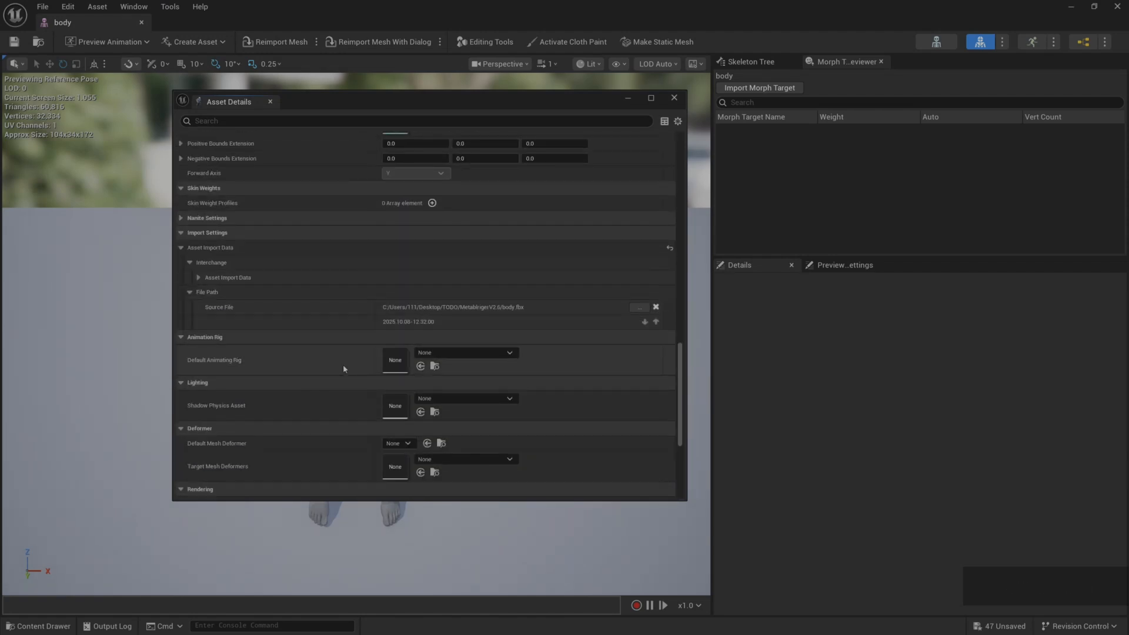
pyautogui.click(466, 353)
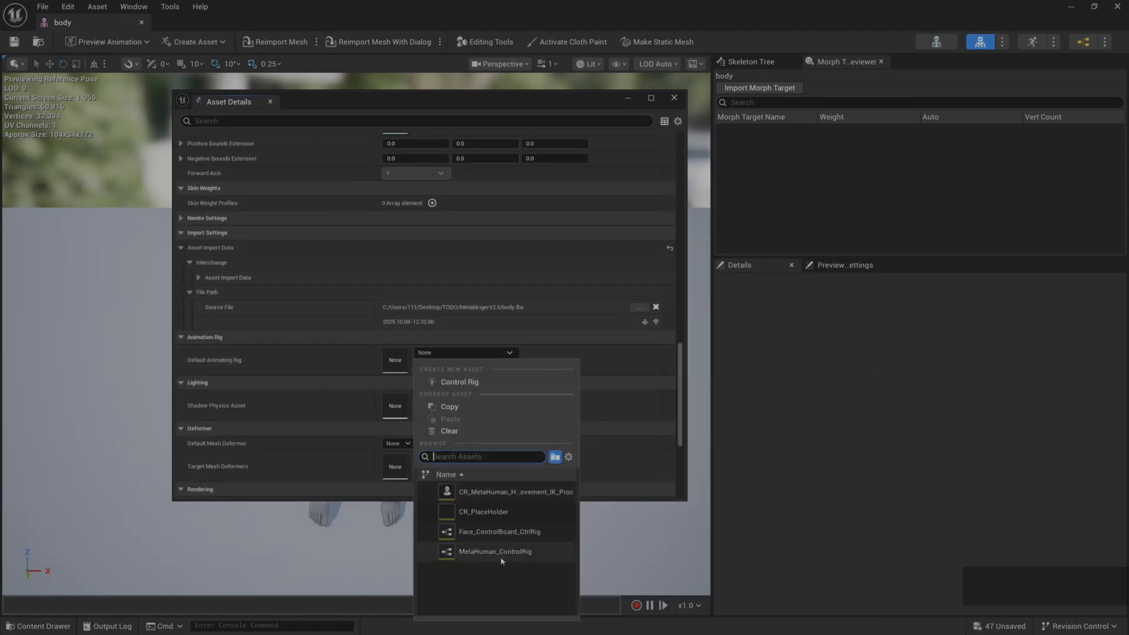
pyautogui.click(500, 553)
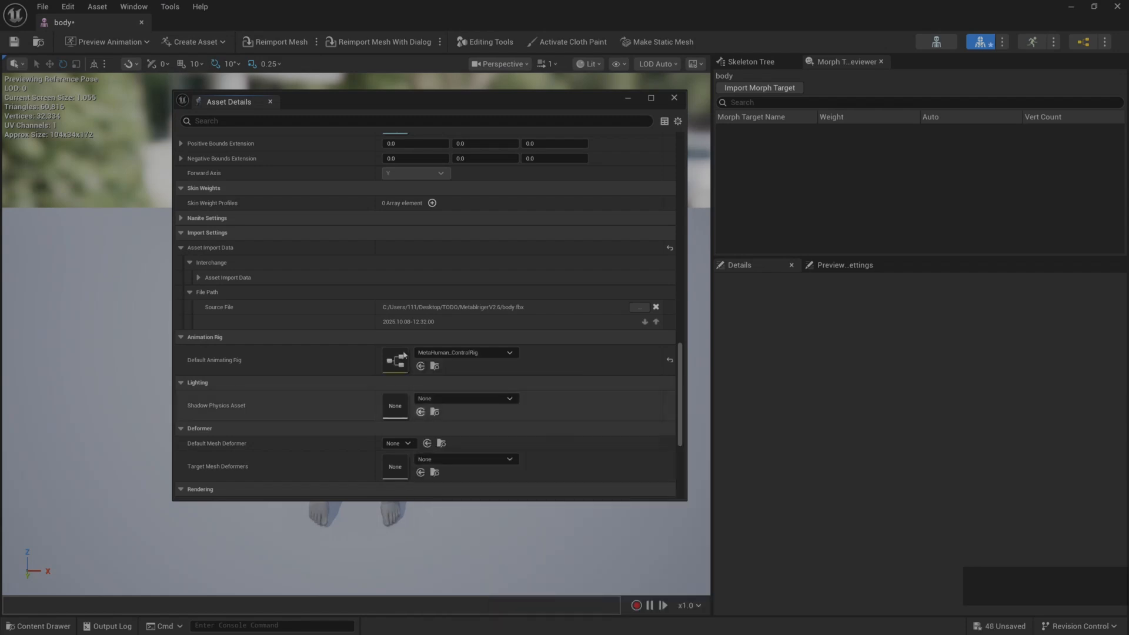
# Set the body mesh's Post Process Anim Blueprint to ABP_Body_PostProcess
pyautogui.scroll(-1, 338, 312)
pyautogui.scroll(1, 338, 312)
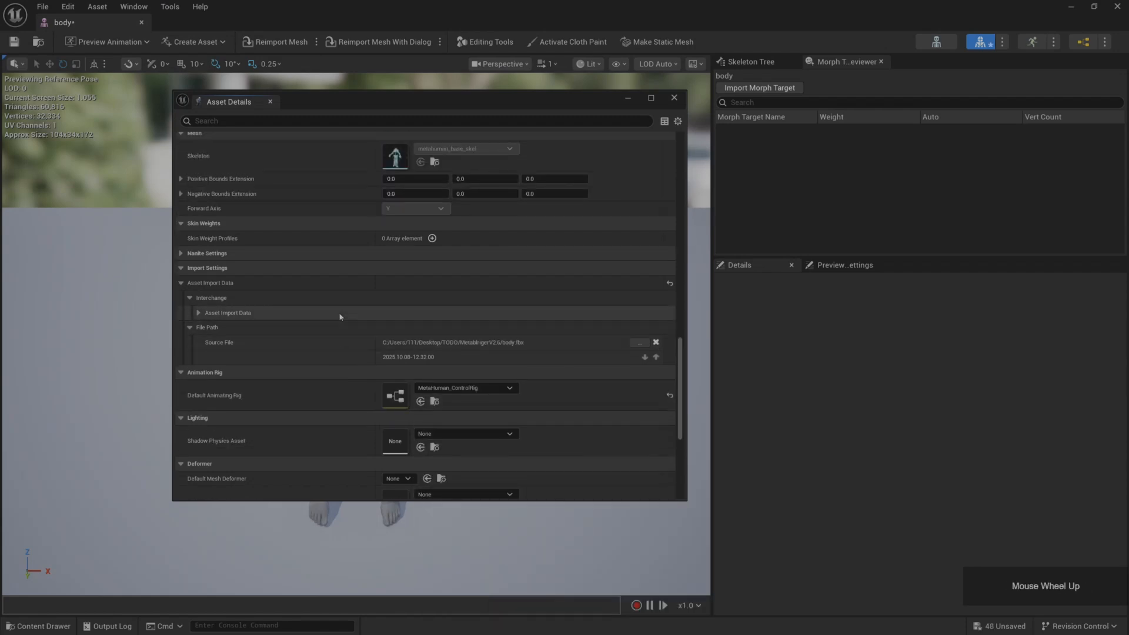
pyautogui.scroll(5, 340, 315)
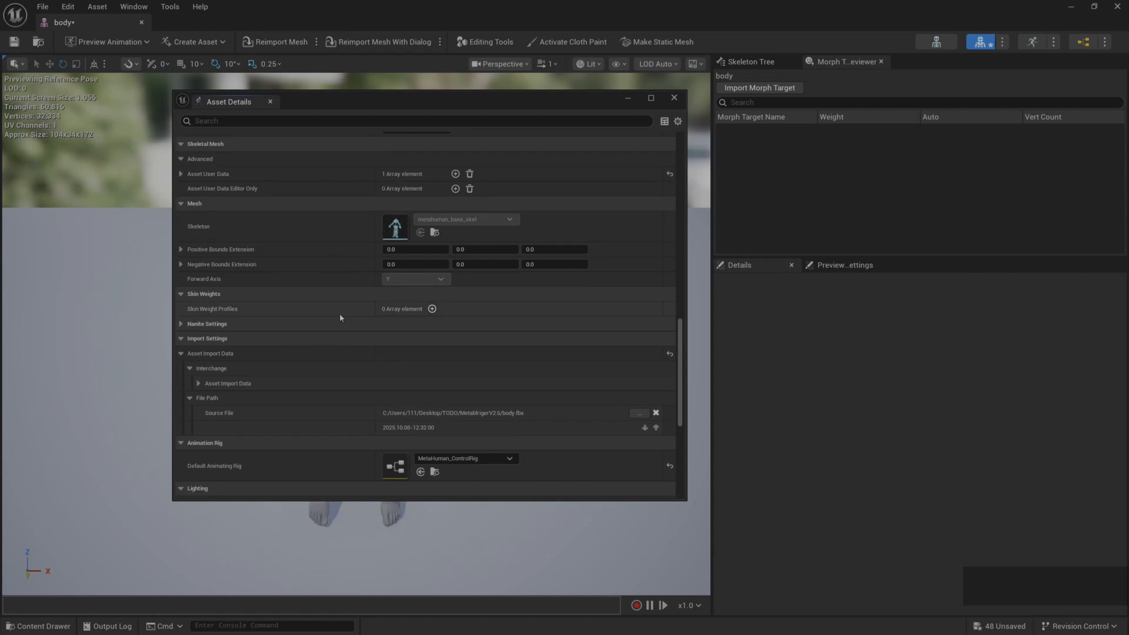
pyautogui.scroll(1, 340, 315)
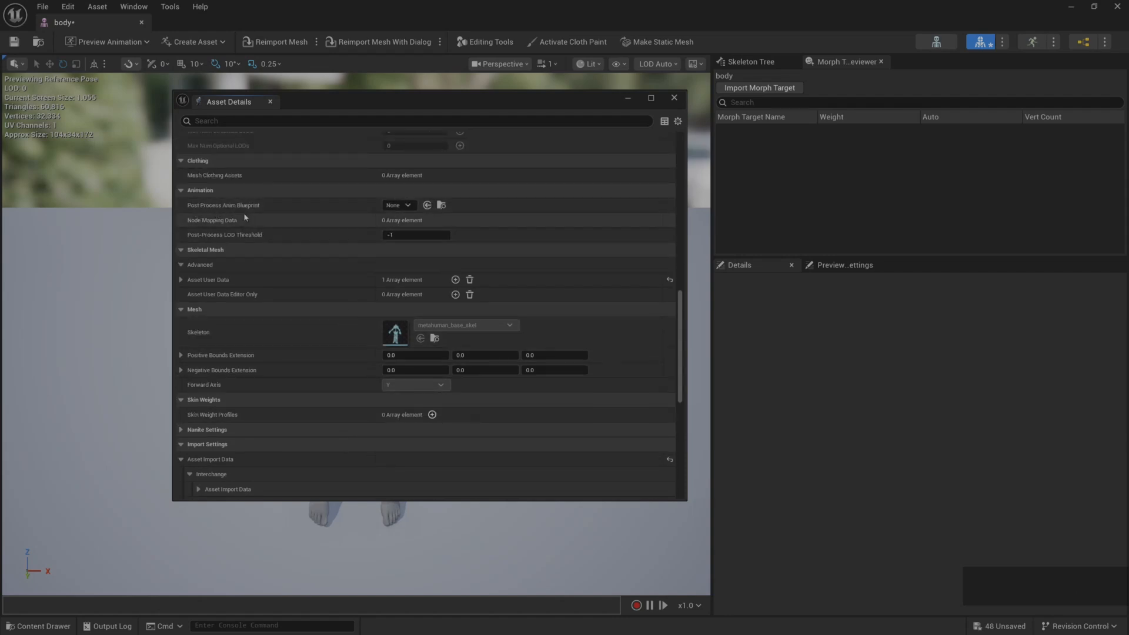
pyautogui.click(406, 207)
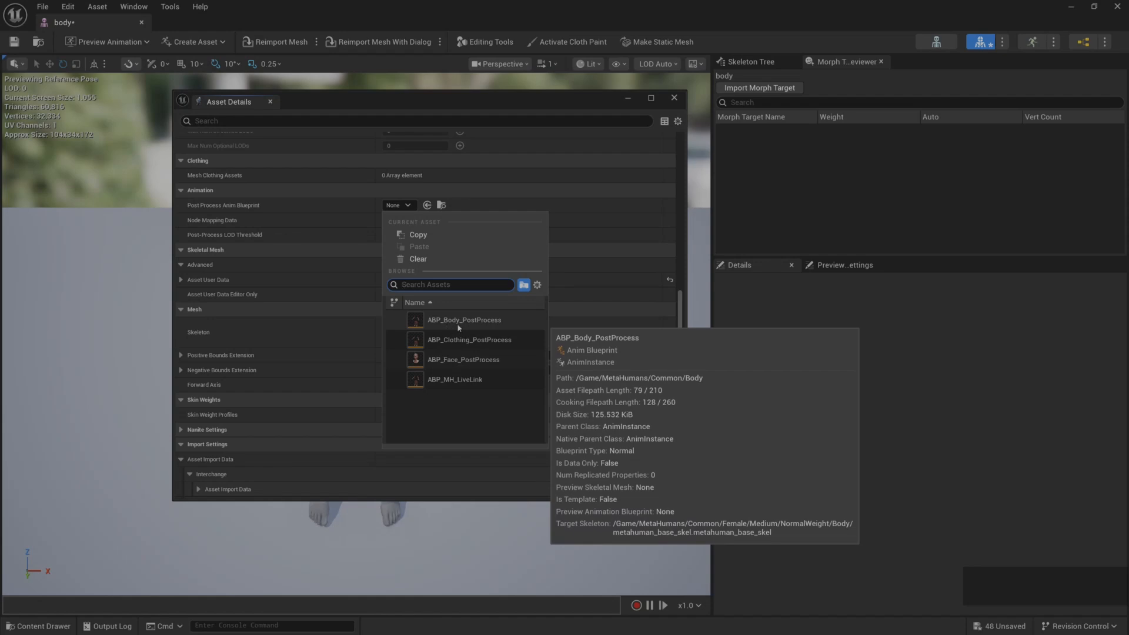
pyautogui.click(447, 325)
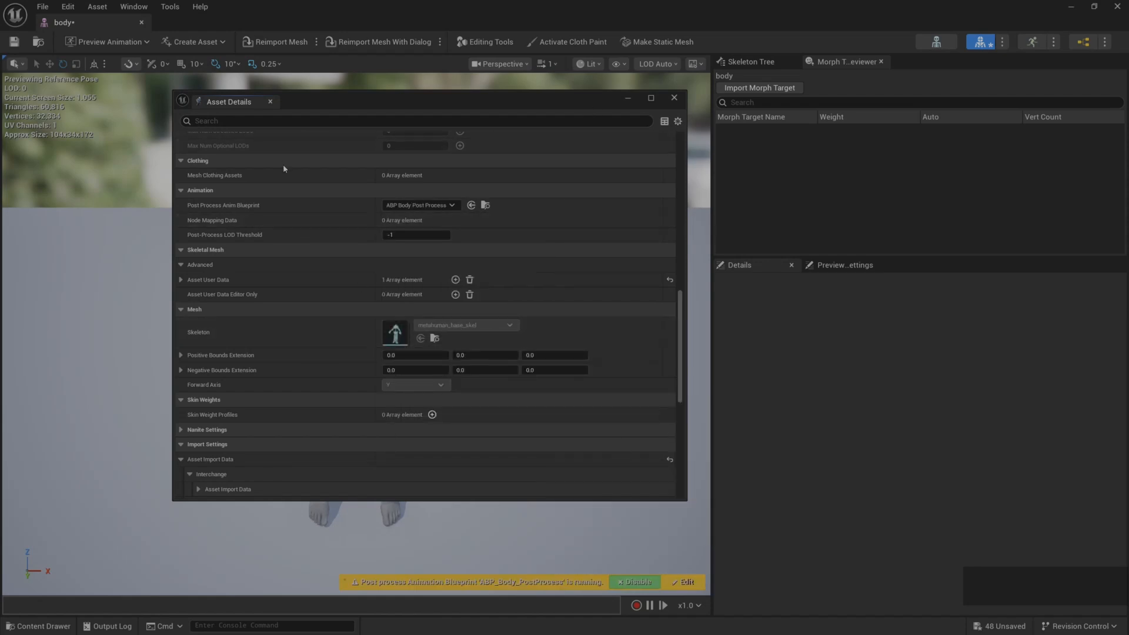
# Save the body skeletal mesh with its edited asset details and close its editor
pyautogui.click(674, 98)
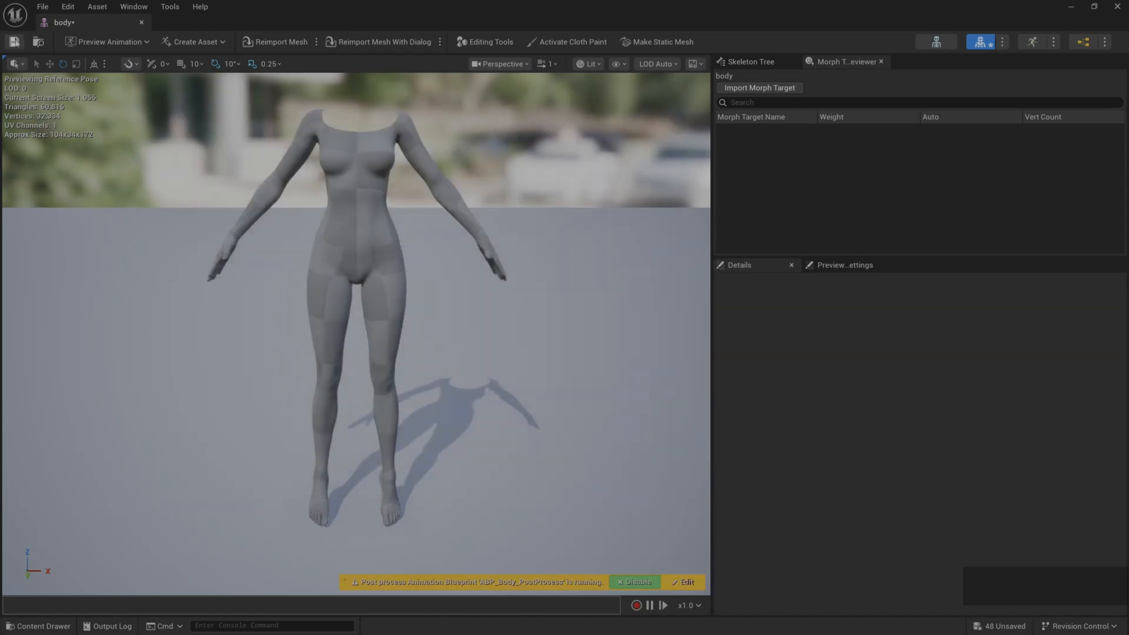
pyautogui.click(15, 42)
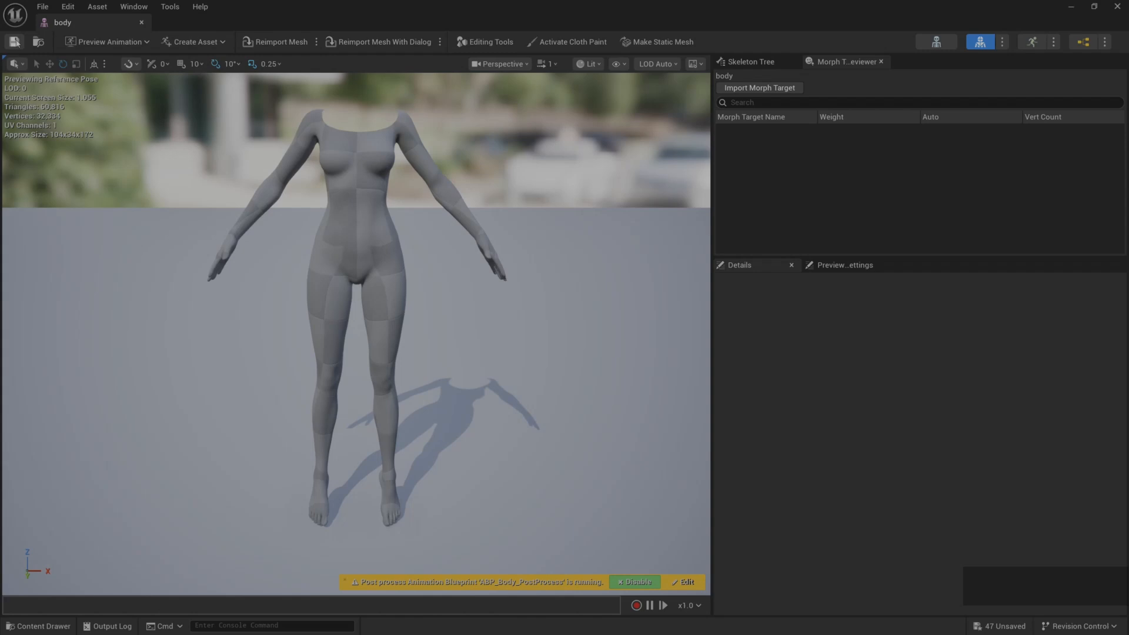
pyautogui.click(1117, 6)
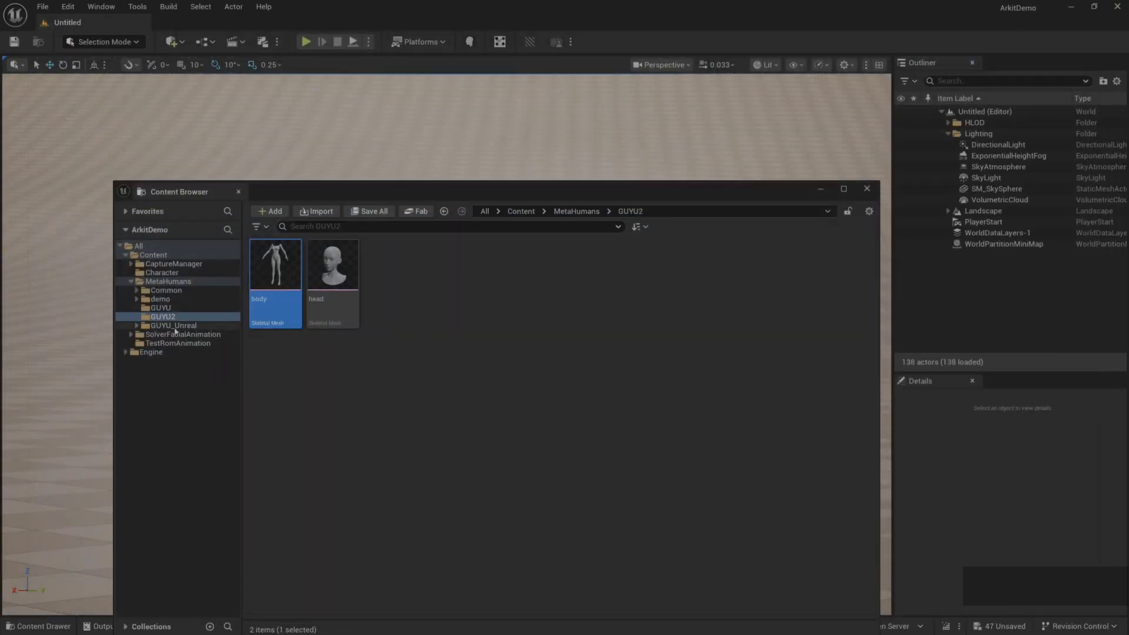
# Copy the BP_GUYU_Unreal blueprint from the GUYU_Unreal folder into the GUYU2 folder
pyautogui.click(174, 325)
pyautogui.click(388, 285)
pyautogui.press('ctrl')
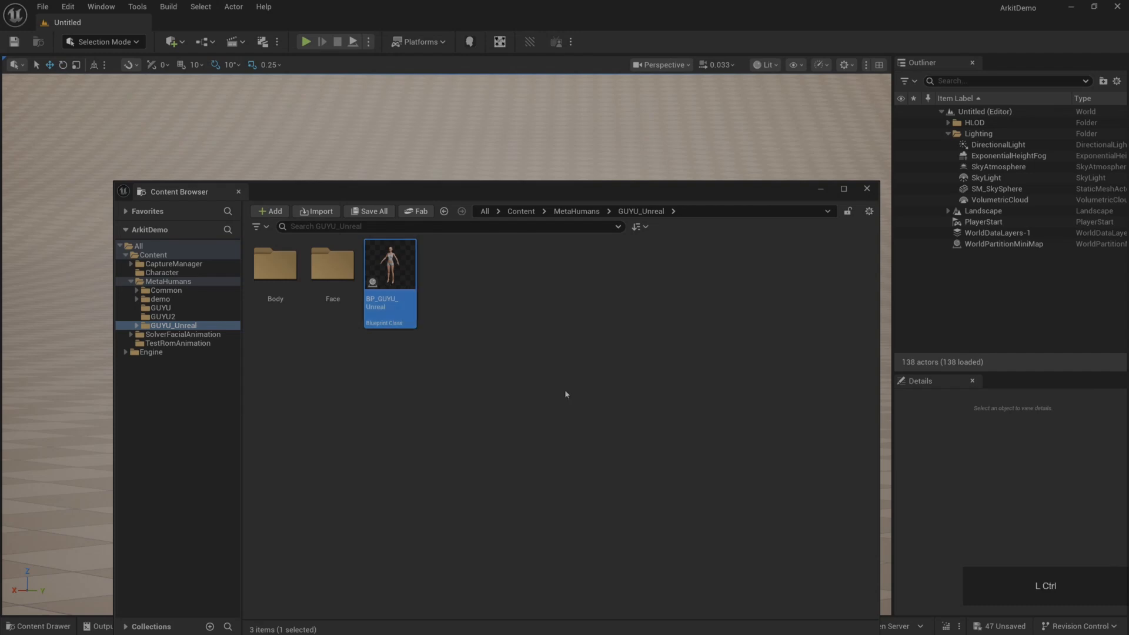
pyautogui.click(188, 319)
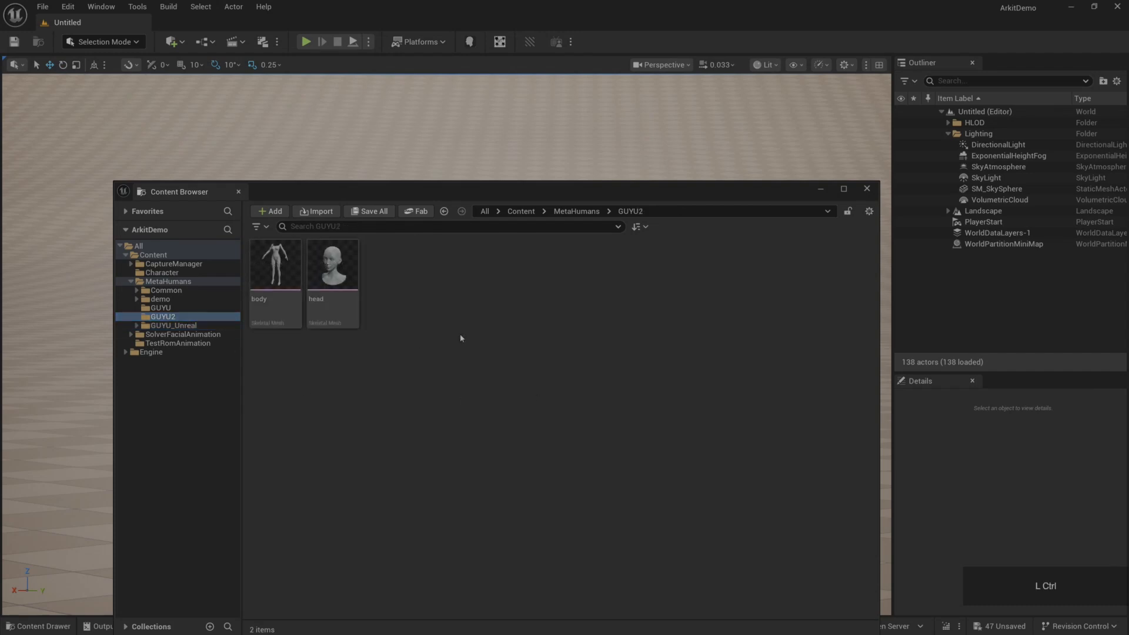
pyautogui.hotkey('ctrl', 'v')
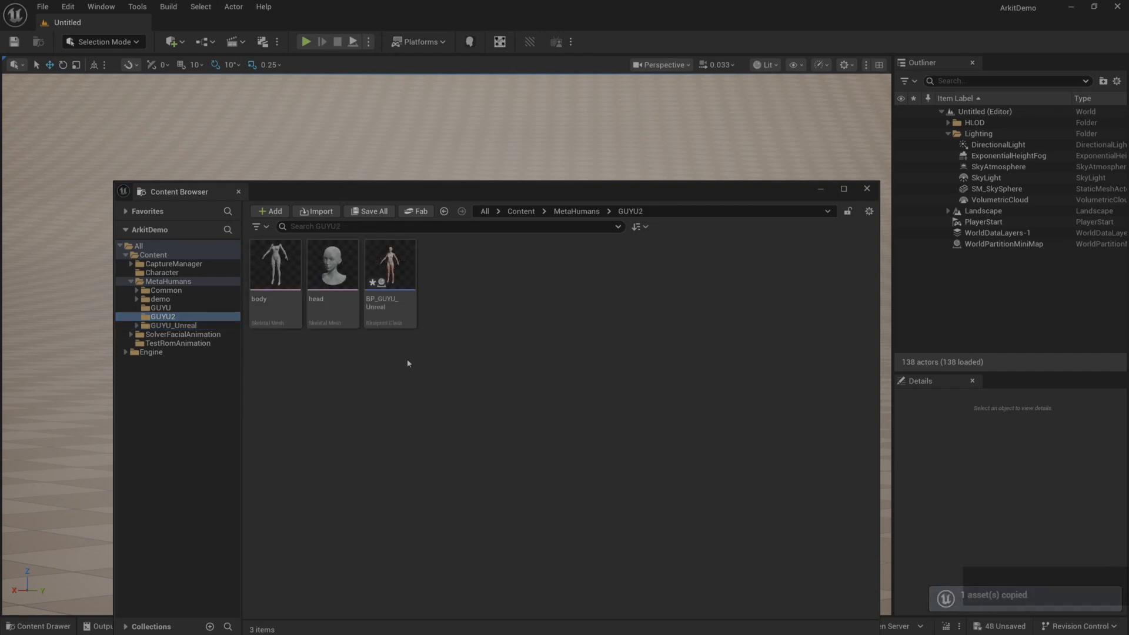
# Rename the copied blueprint in the GUYU2 folder as BP_GUYU2
pyautogui.moveTo(393, 305)
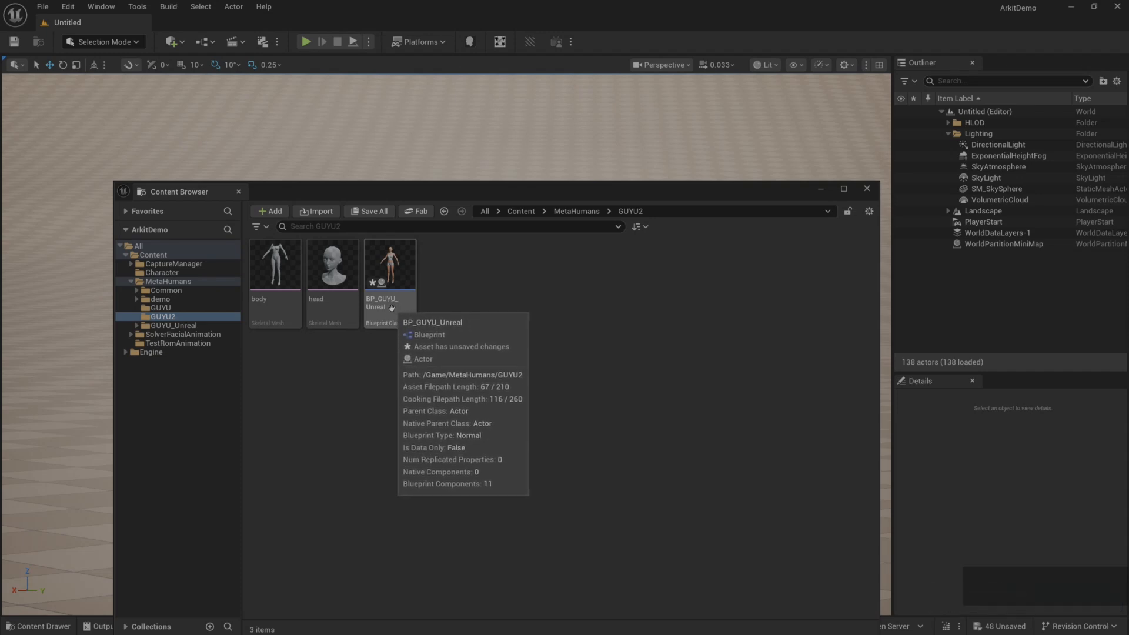
pyautogui.rightClick(391, 307)
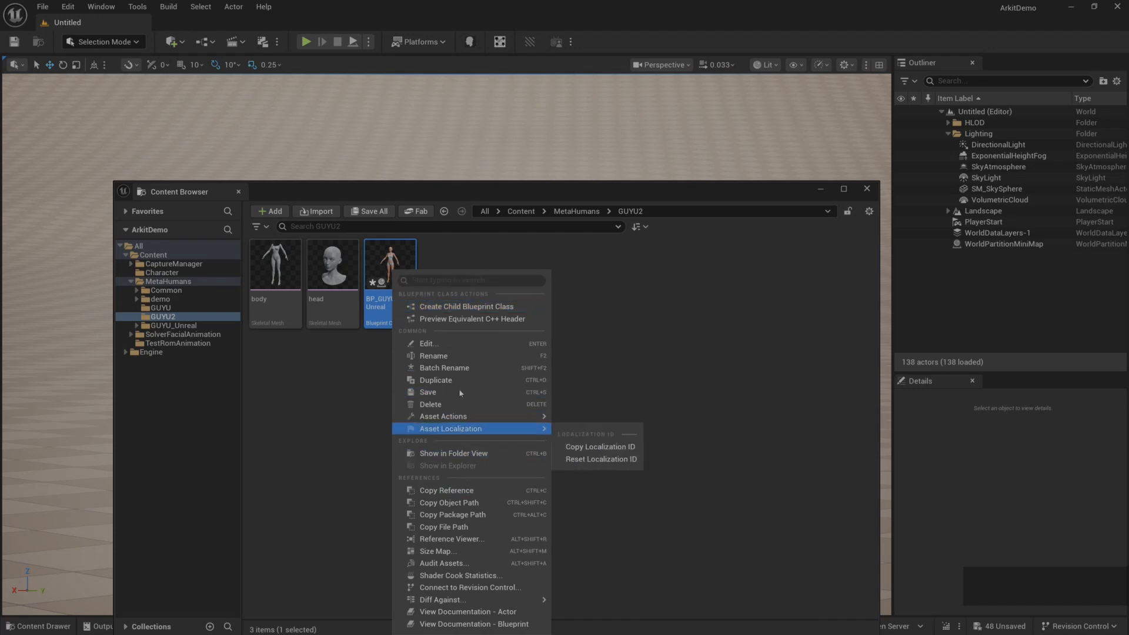
pyautogui.click(433, 356)
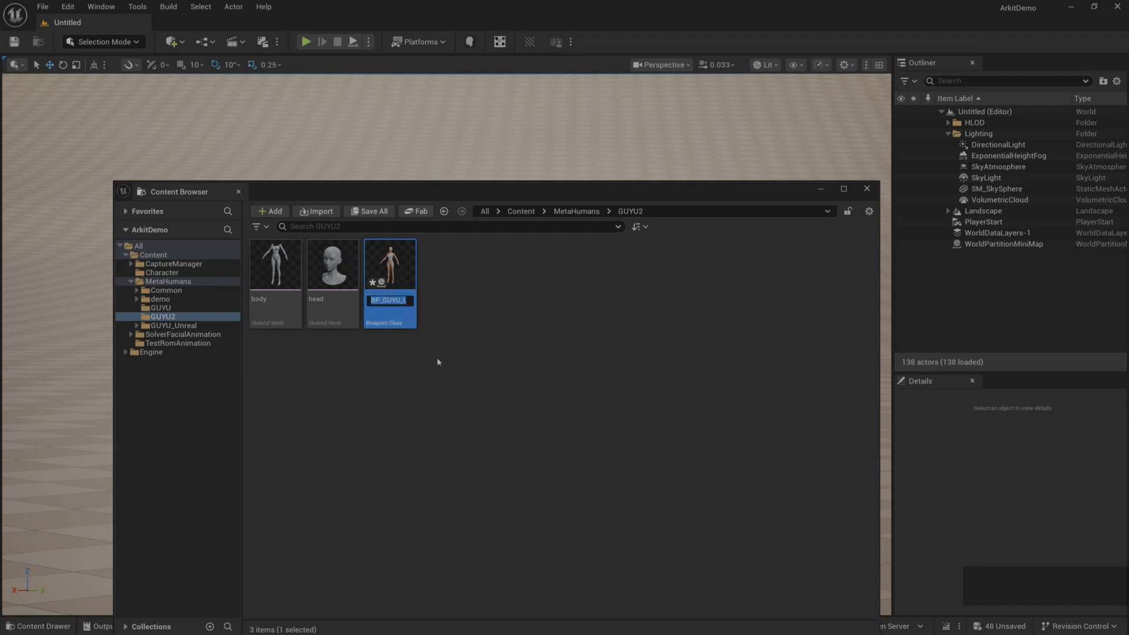
pyautogui.press('Right')
pyautogui.press('BackSpace')
pyautogui.press('BackSpace')
pyautogui.press('BackSpace')
pyautogui.press('BackSpace')
pyautogui.press('BackSpace')
pyautogui.press('BackSpace')
pyautogui.press('BackSpace')
pyautogui.write('2')
pyautogui.press('Return')
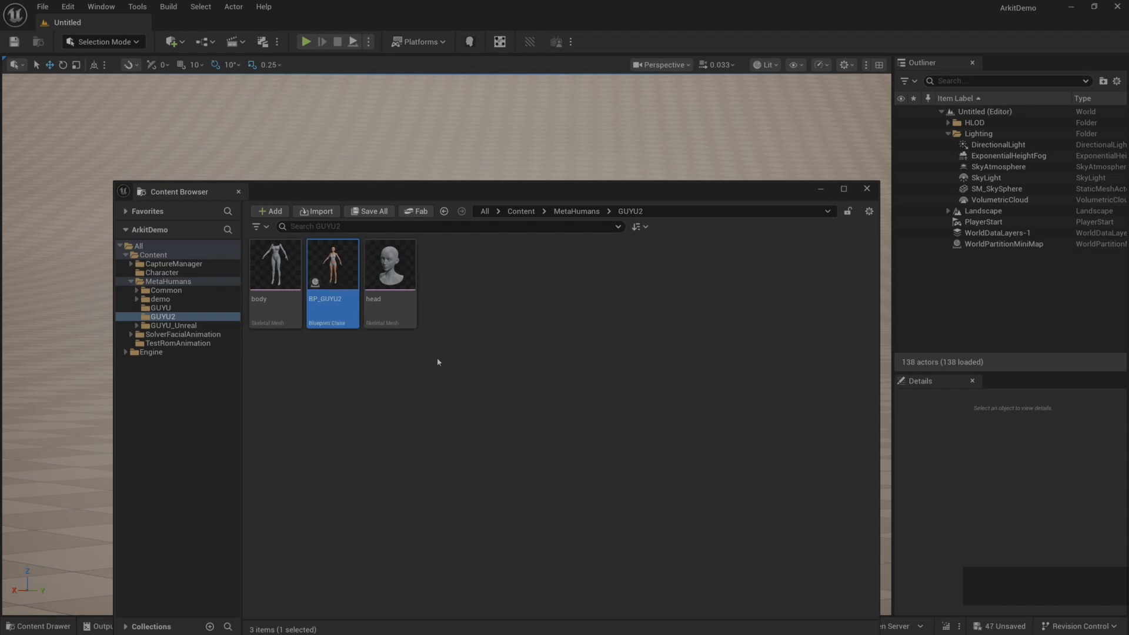
# Open the BP_GUYU2 blueprint, check its groom components from Hair to Mustache, and select the Face component
pyautogui.doubleClick(332, 279)
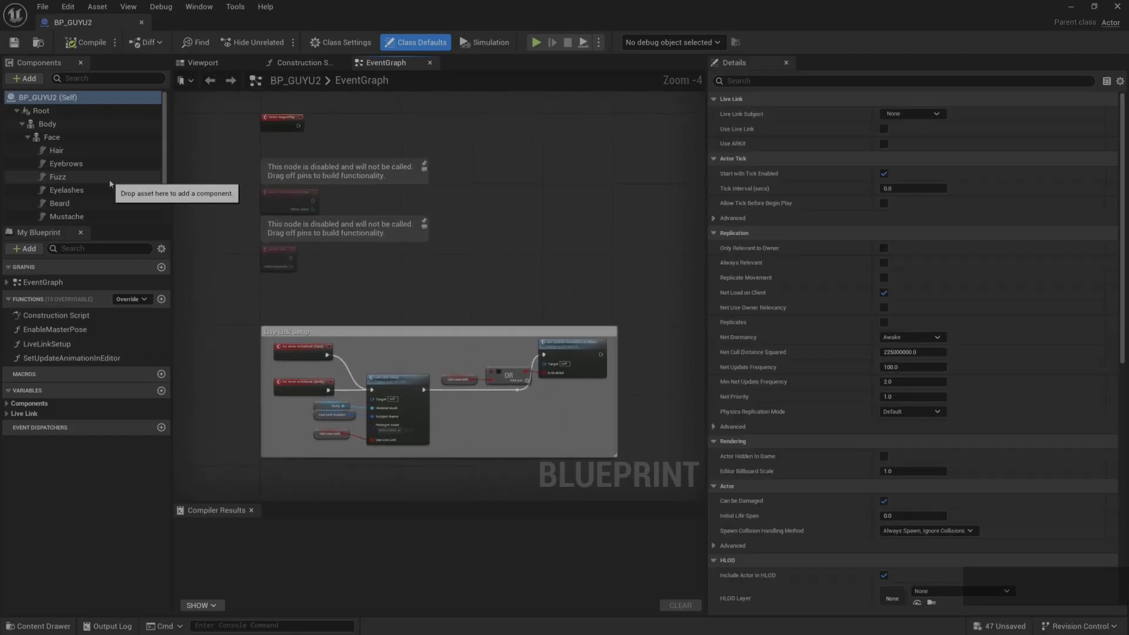
pyautogui.click(59, 151)
pyautogui.scroll(-1, 88, 176)
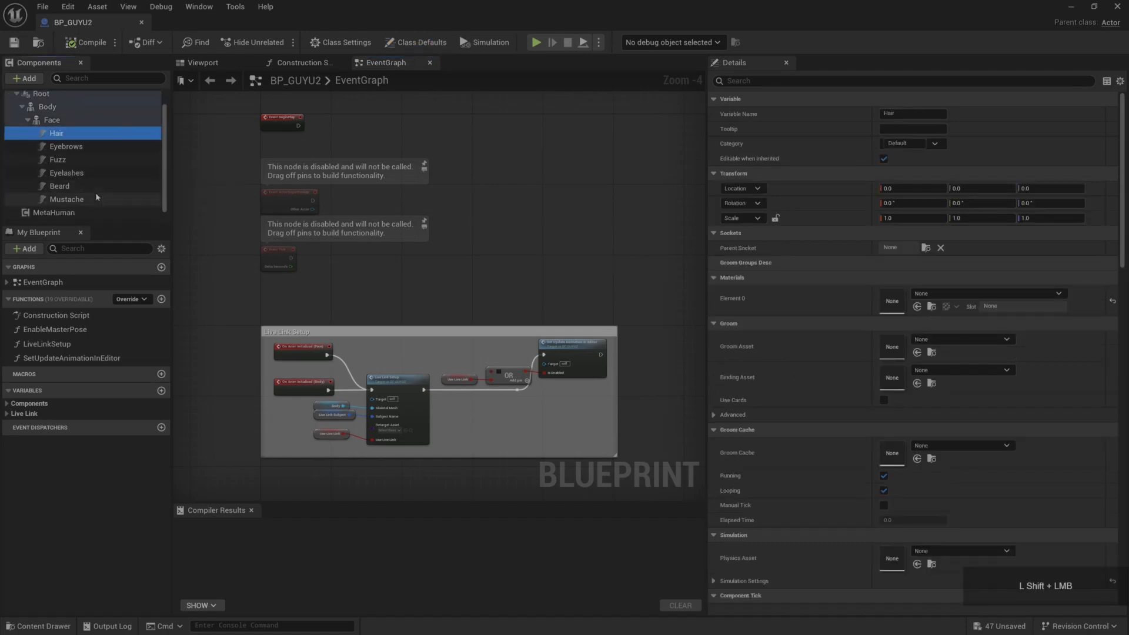
pyautogui.keyDown('shift'); pyautogui.click(97, 198); pyautogui.keyUp('shift')
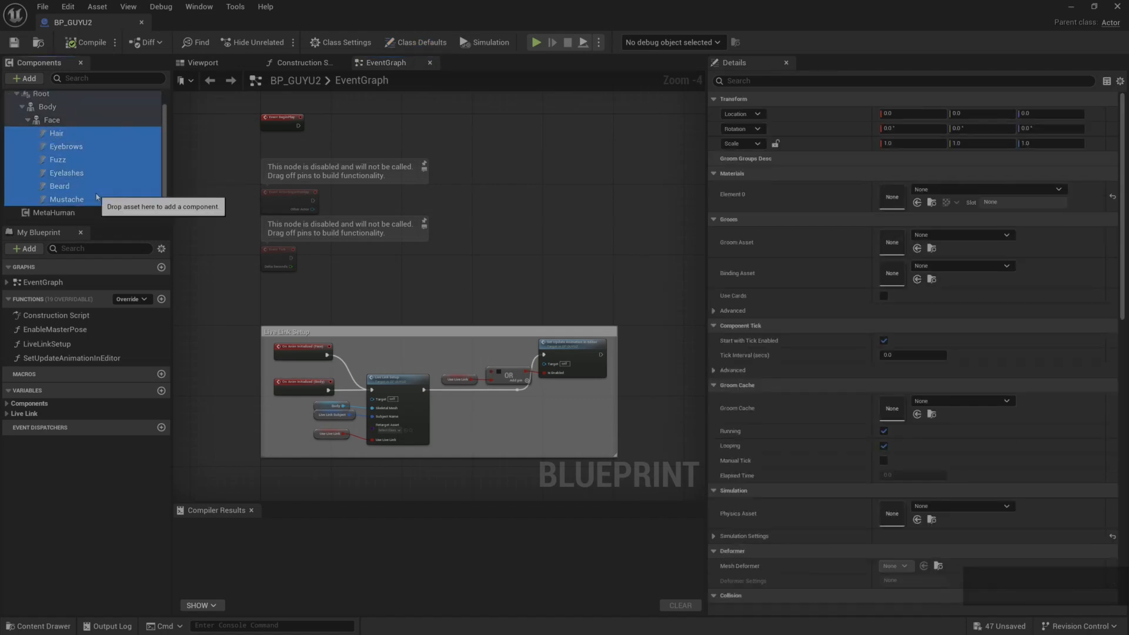
pyautogui.click(52, 120)
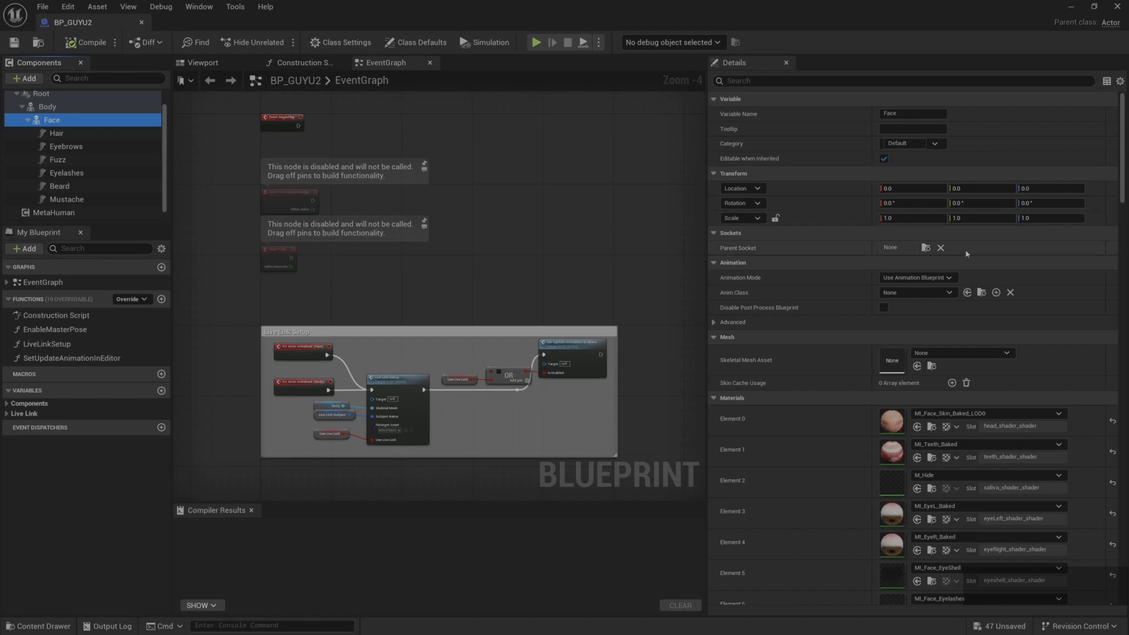
pyautogui.moveTo(629, 8); pyautogui.dragTo(768, 113)
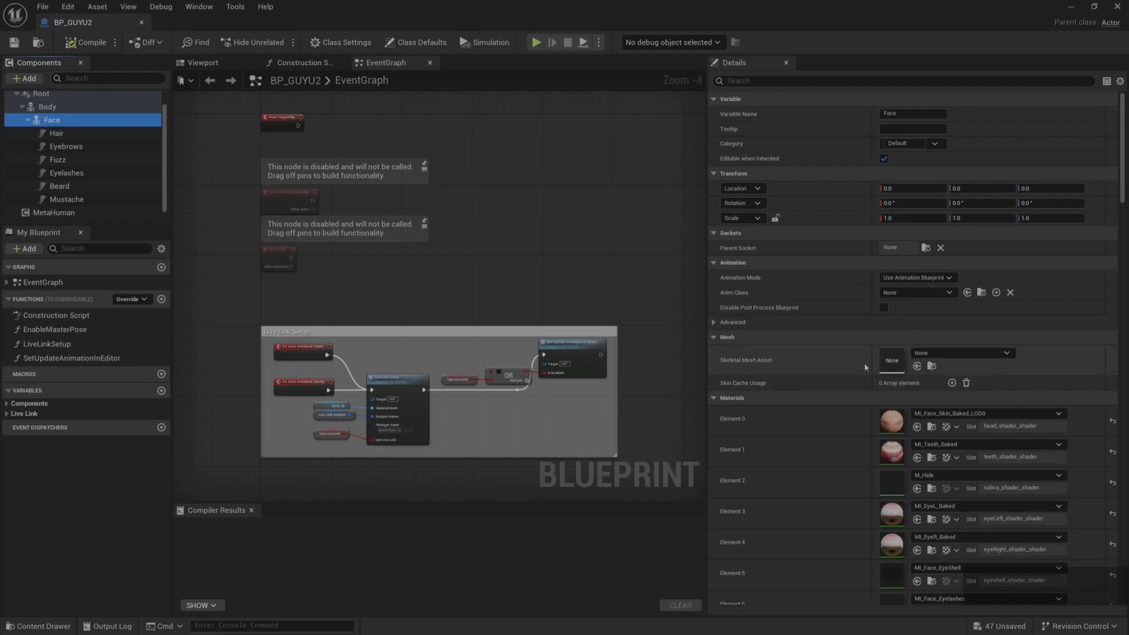
# Assign the head skeletal mesh from the GUYU2 folder to the Face component of BP_GUYU2
pyautogui.click(1000, 356)
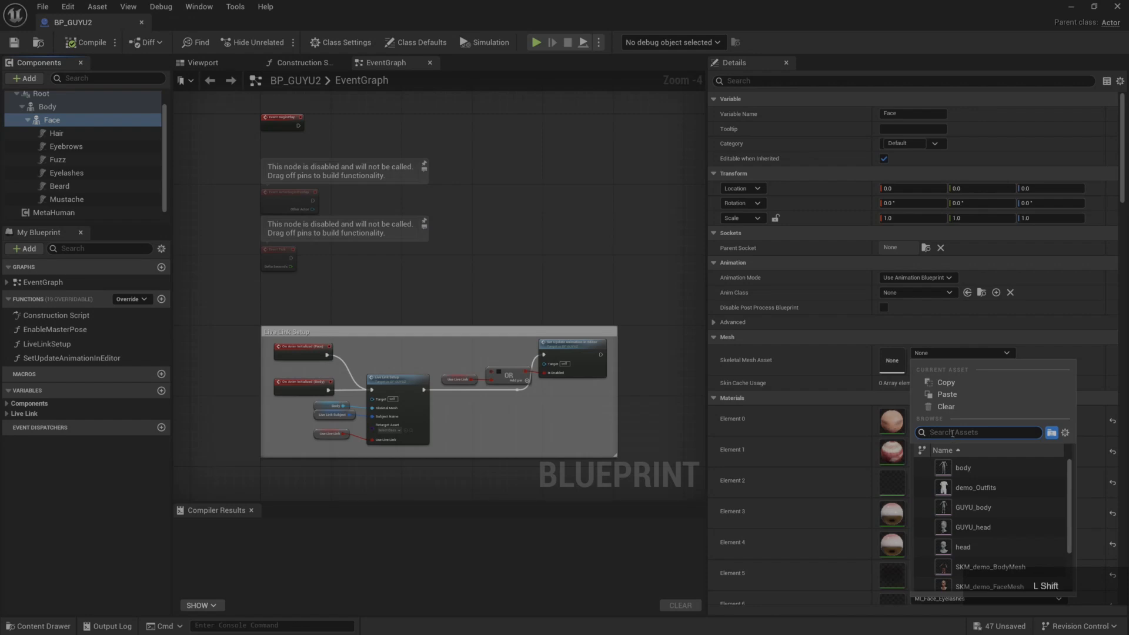
pyautogui.write('Head')
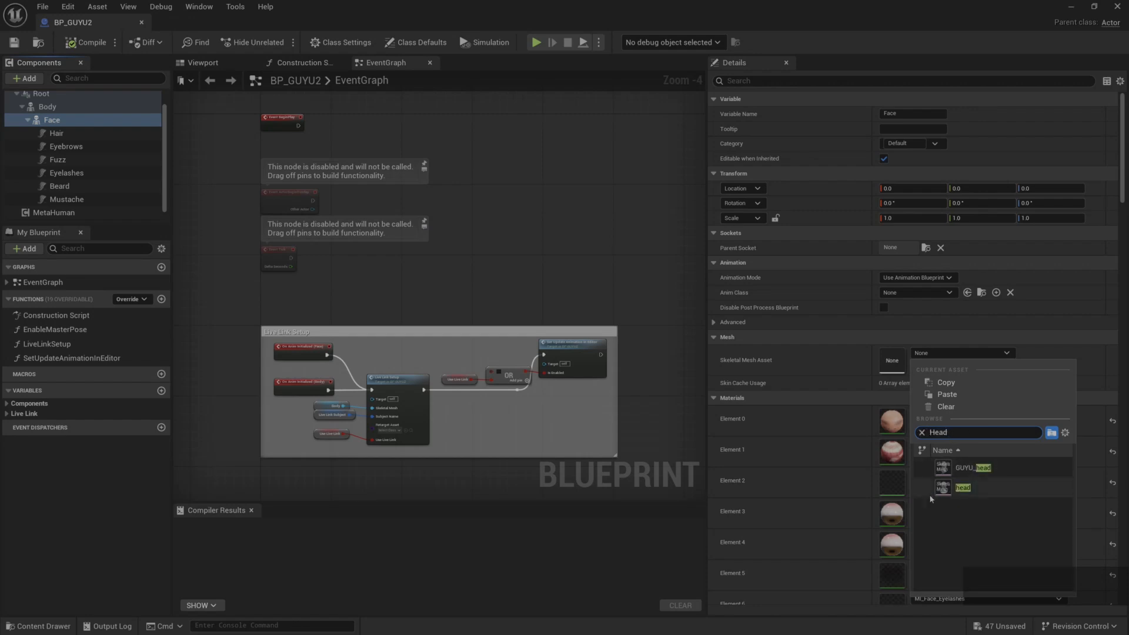
pyautogui.click(974, 488)
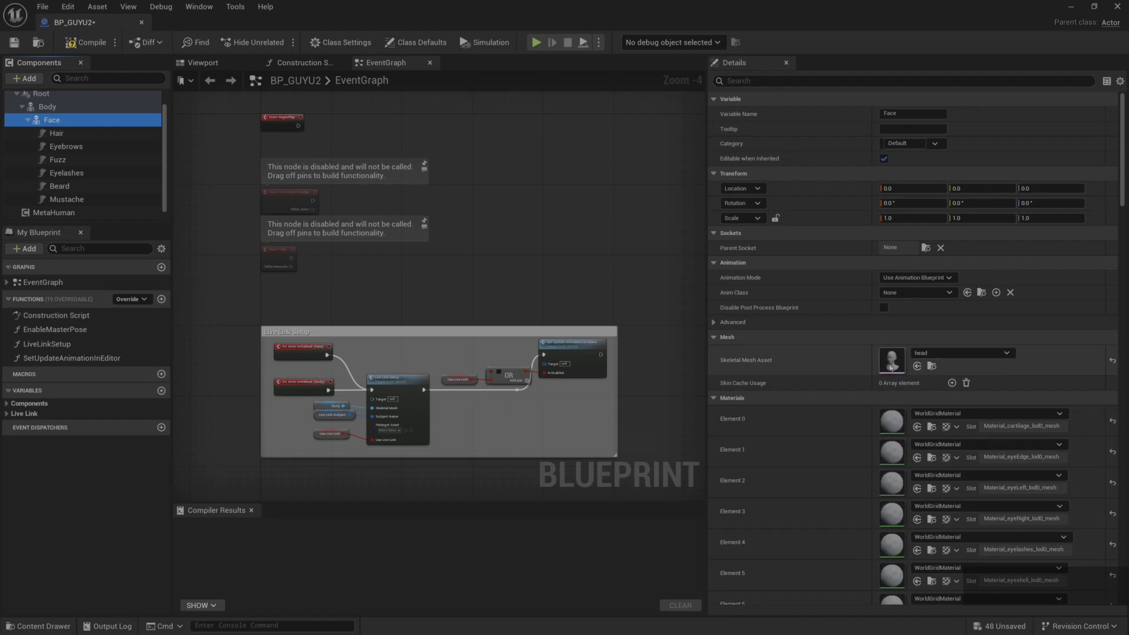
# Assign the body skeletal mesh to the Body component of BP_GUYU2, and save and compile the blueprint
pyautogui.click(47, 107)
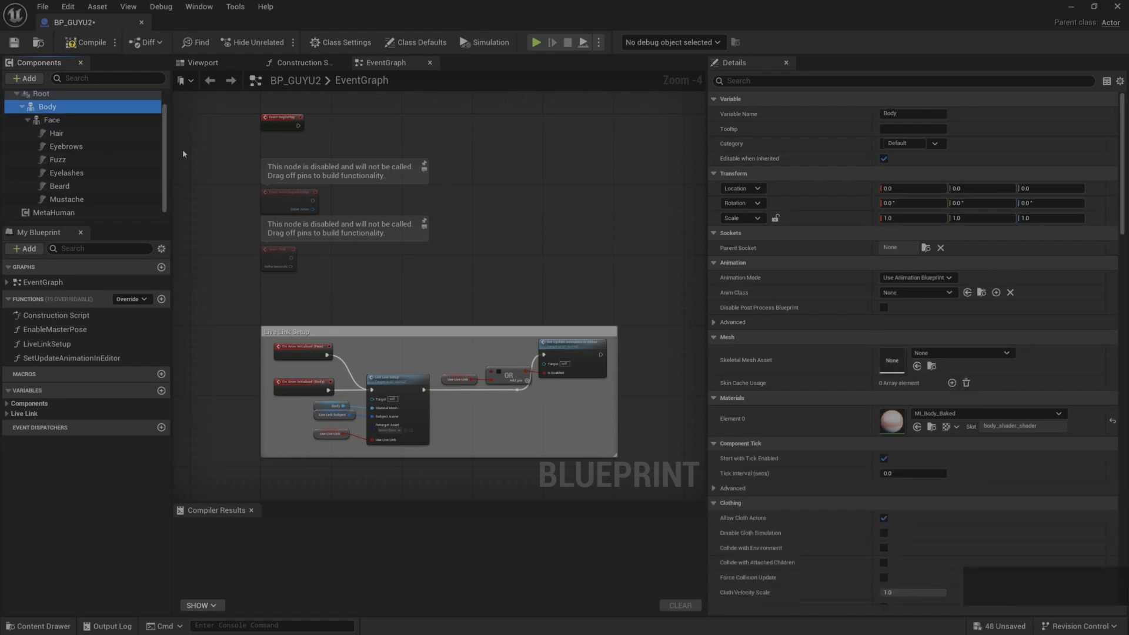
pyautogui.click(978, 355)
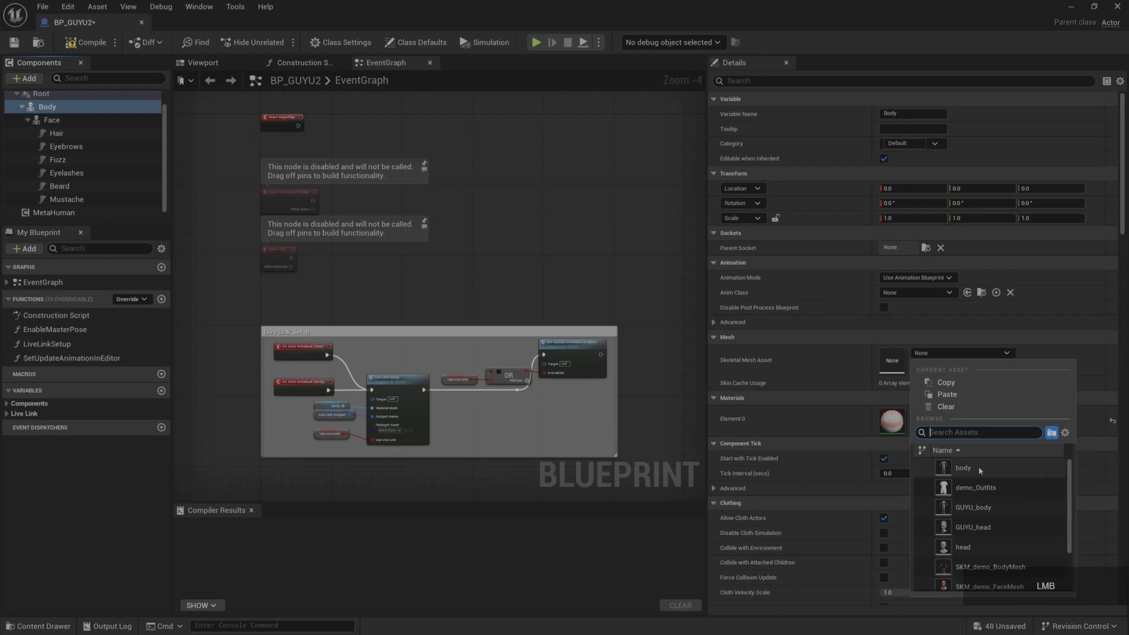
pyautogui.click(944, 469)
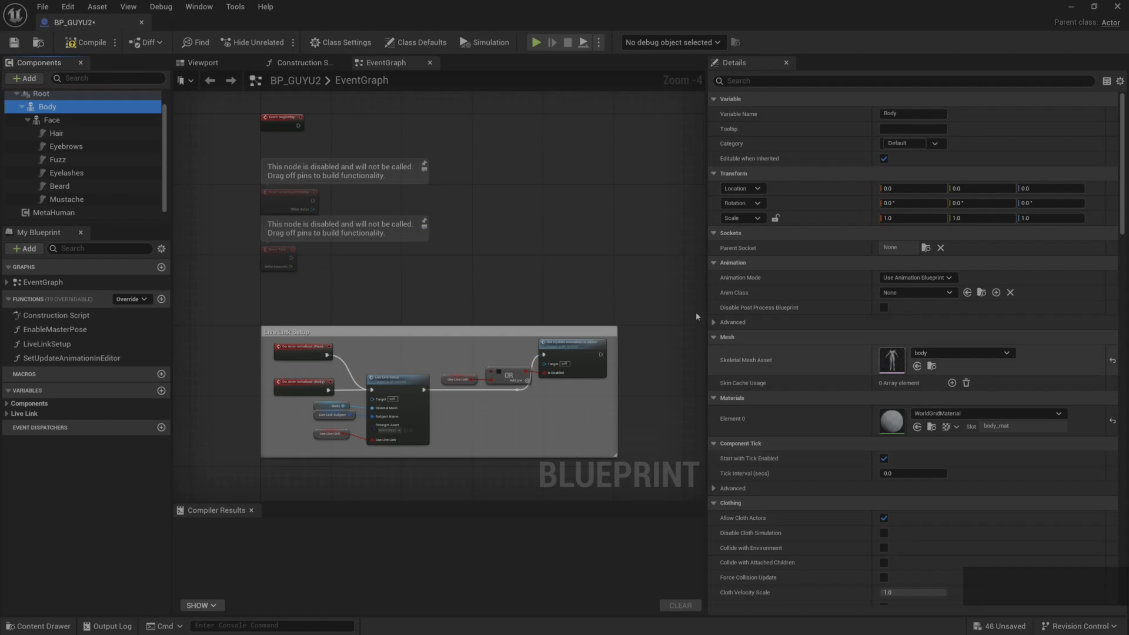
pyautogui.click(13, 43)
pyautogui.click(87, 43)
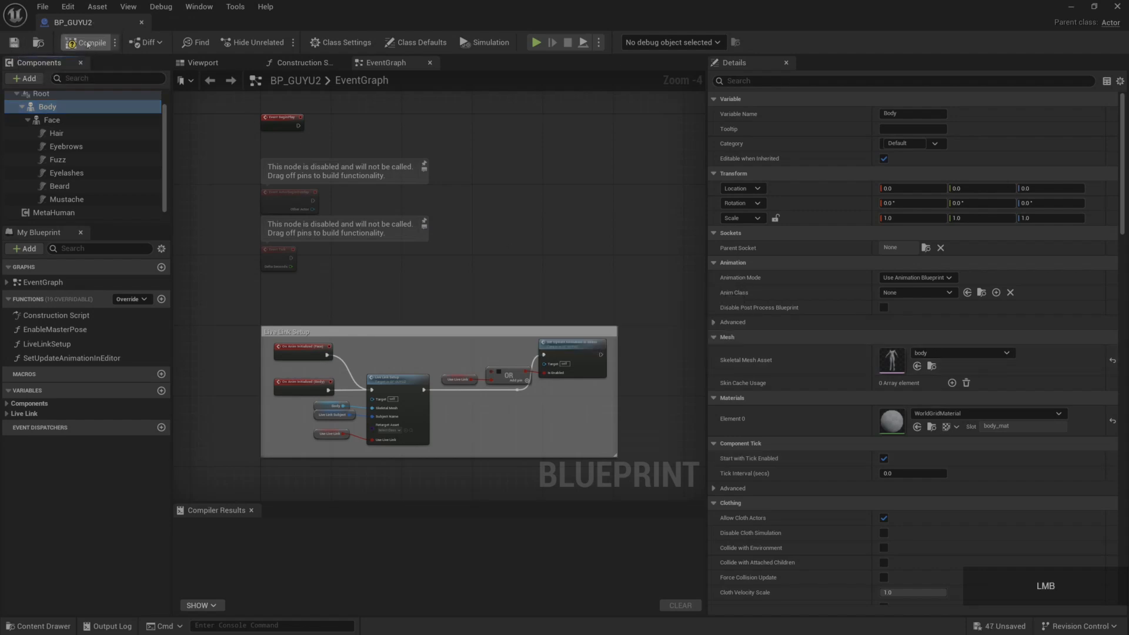
# Examine the assembled BP_GUYU2 character in the blueprint's 3D view, from the full figure to a close-up of head and shoulders
pyautogui.click(202, 63)
pyautogui.scroll(-3, 483, 264)
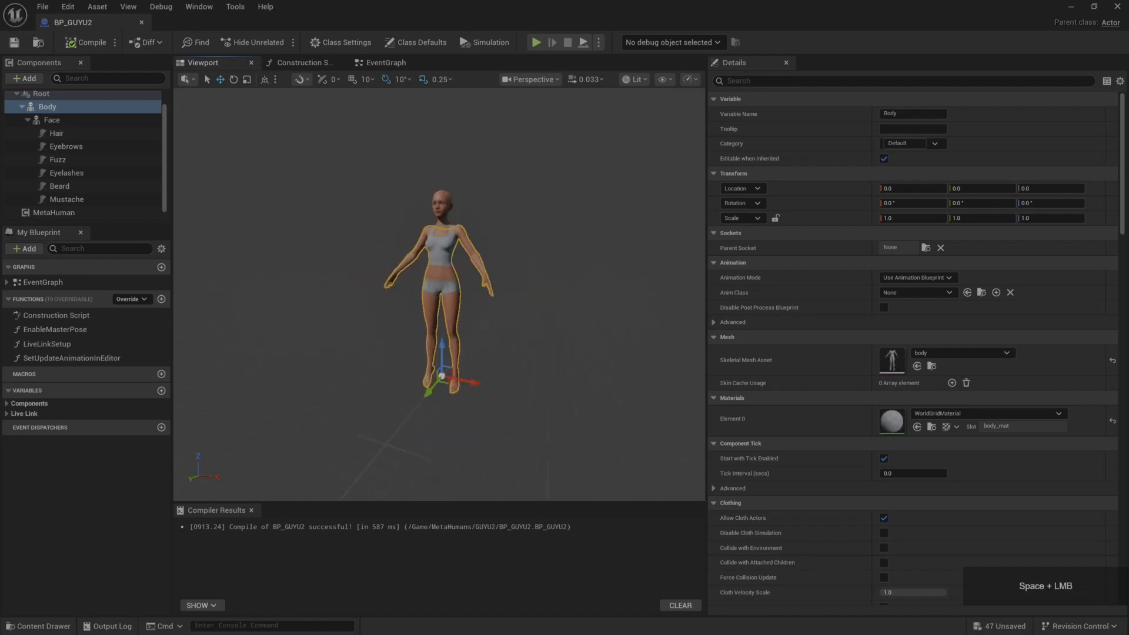
pyautogui.moveTo(391, 272); pyautogui.dragTo(423, 267)
pyautogui.press('f')
pyautogui.scroll(3, 366, 247)
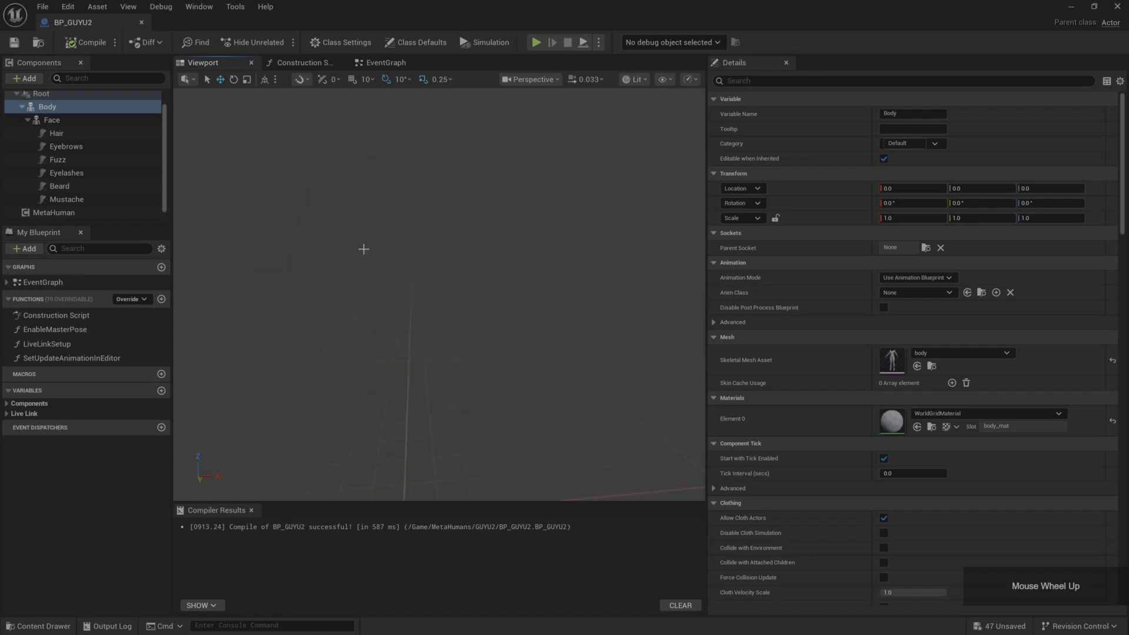
pyautogui.scroll(-3, 384, 252)
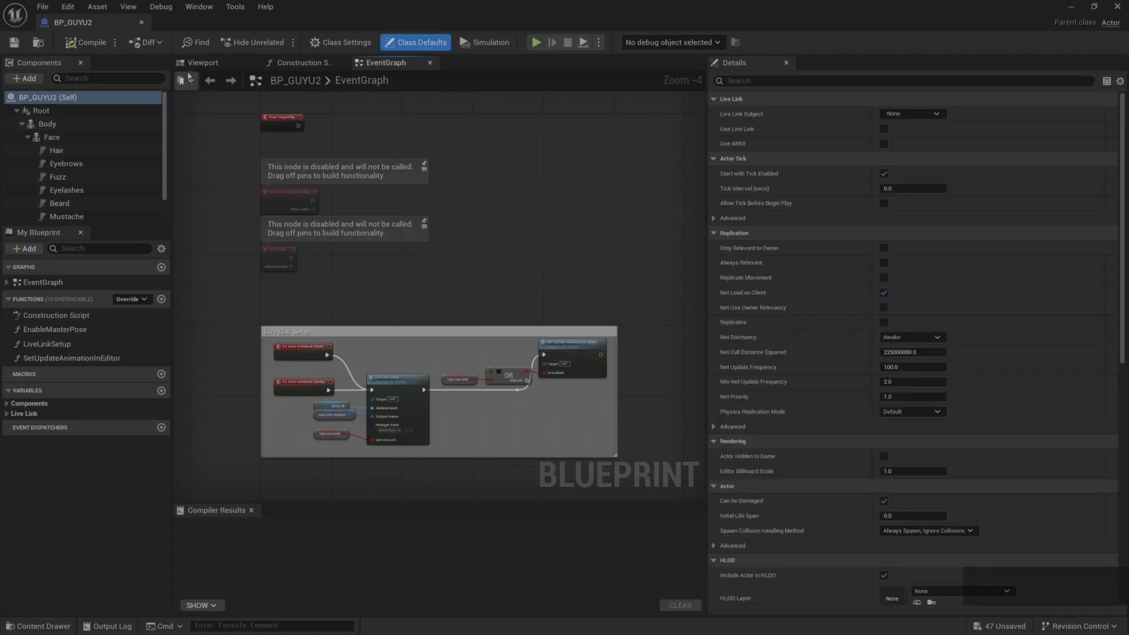
pyautogui.click(202, 63)
pyautogui.scroll(3, 434, 278)
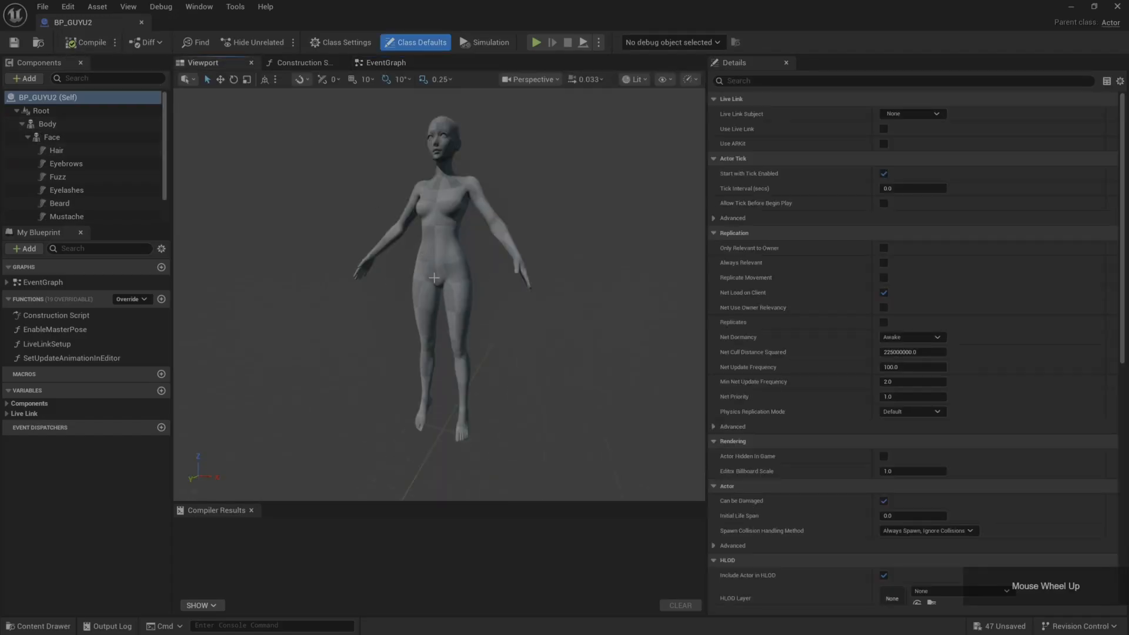
pyautogui.press('w')
pyautogui.press('e')
pyautogui.moveTo(361, 293); pyautogui.dragTo(361, 293)
pyautogui.scroll(-2, 361, 293)
pyautogui.press('e')
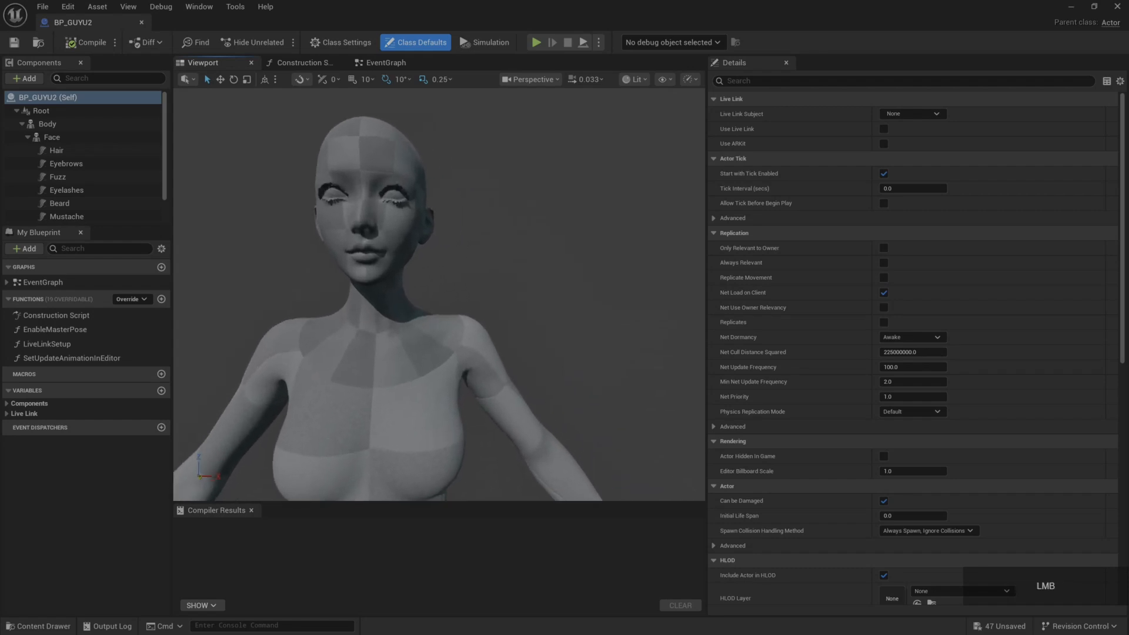
# Open the BP_GUYU_Unreal blueprint from the GUYU_Unreal folder and show its Face component's materials for reference
pyautogui.click(118, 137)
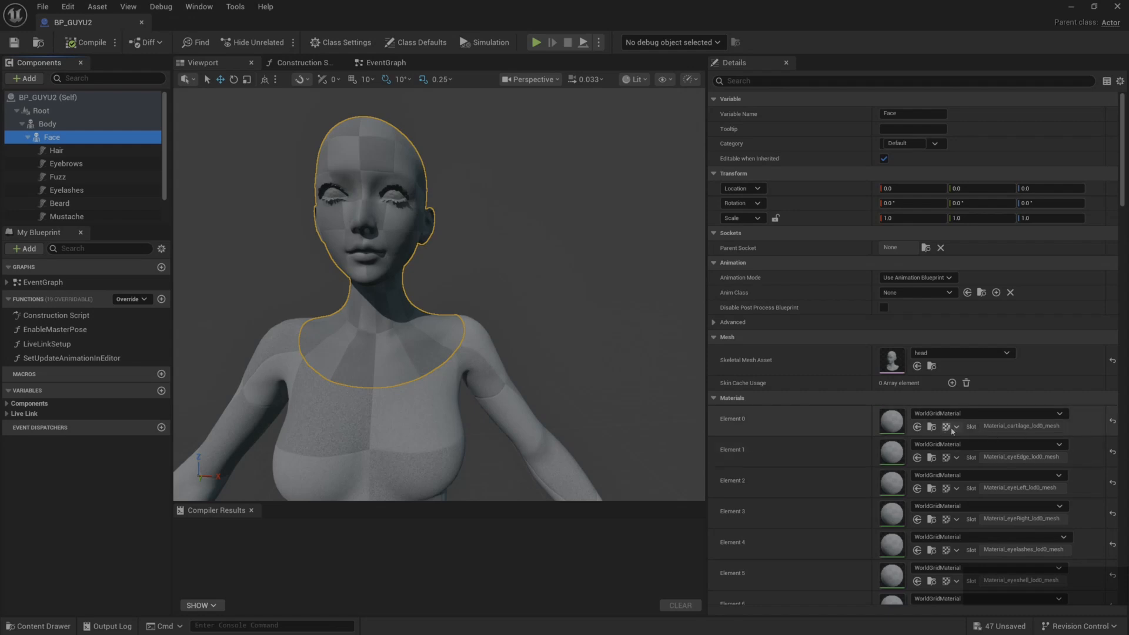
pyautogui.scroll(-2, 984, 434)
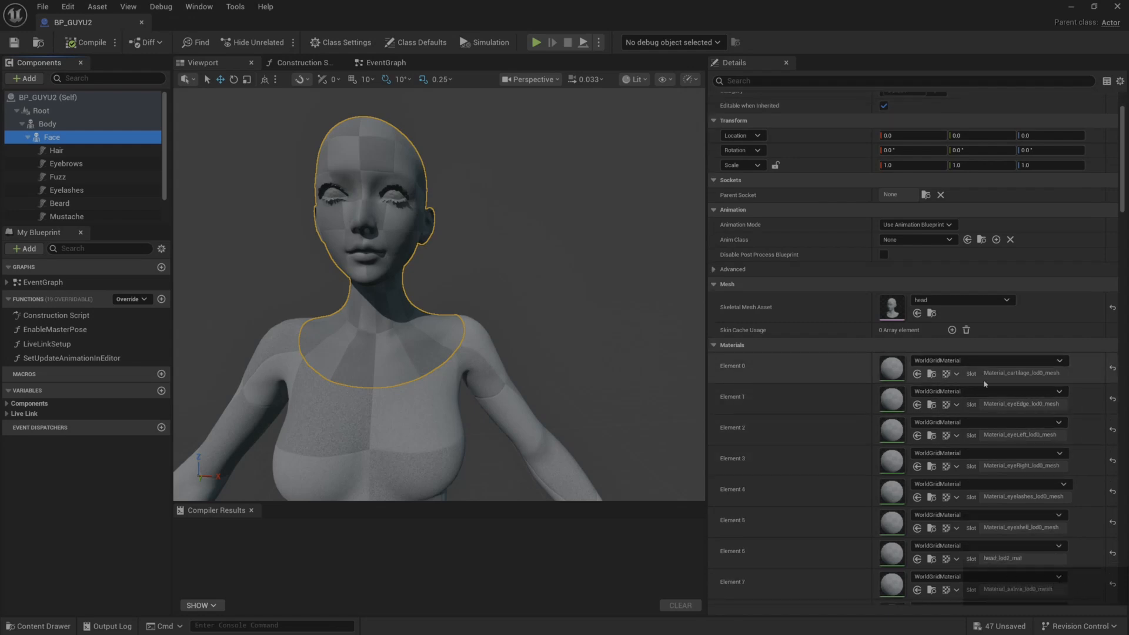
pyautogui.click(55, 628)
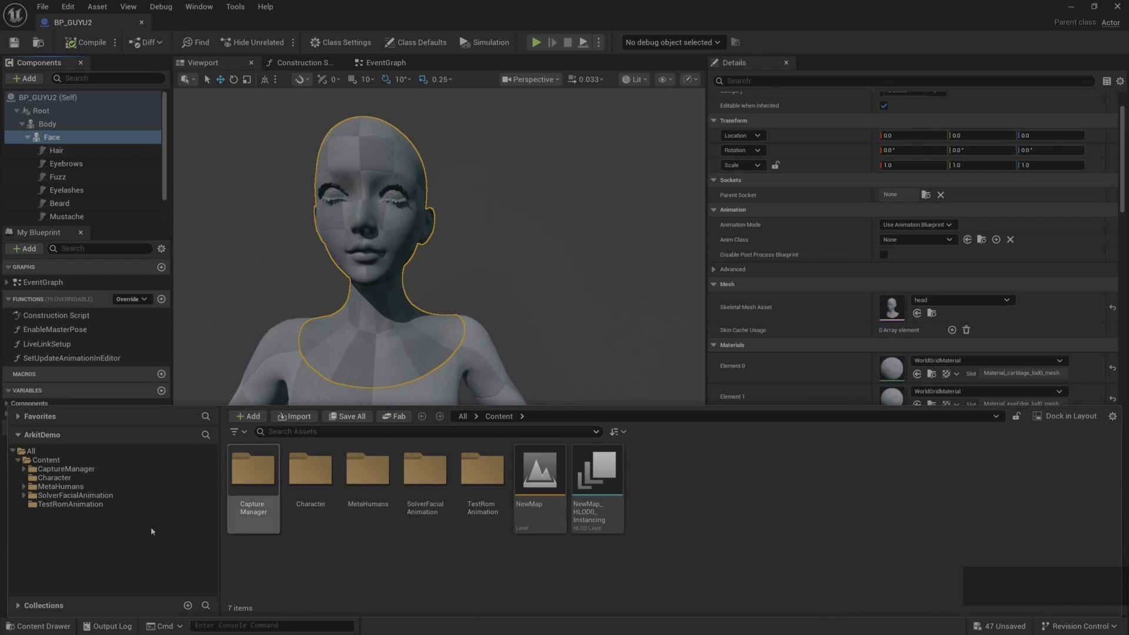
pyautogui.click(57, 487)
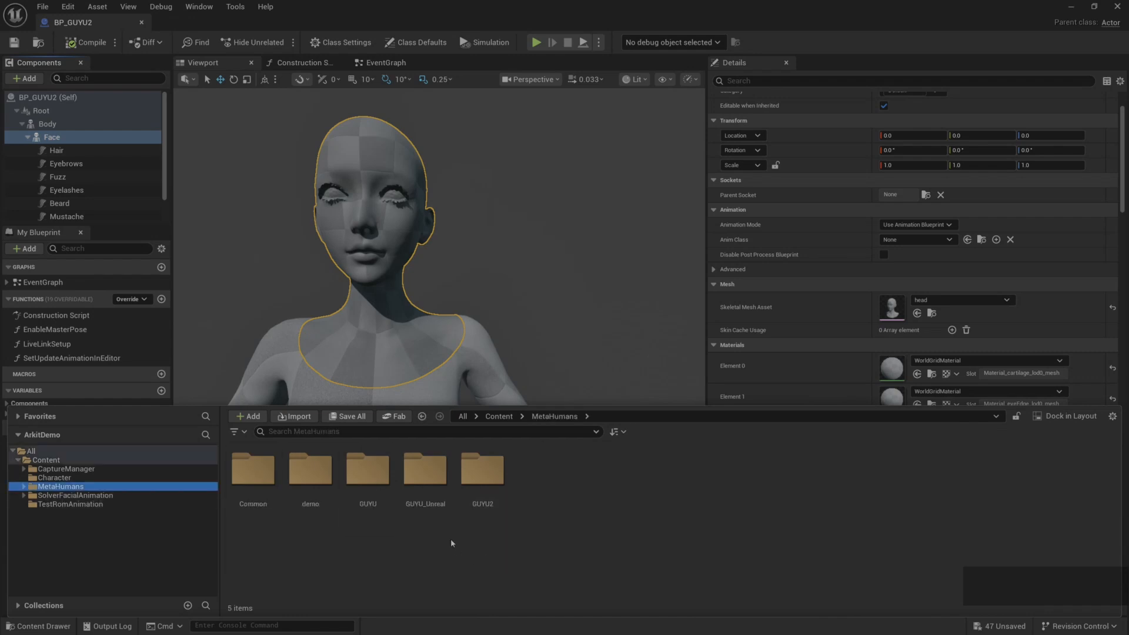
pyautogui.doubleClick(425, 476)
pyautogui.doubleClick(388, 513)
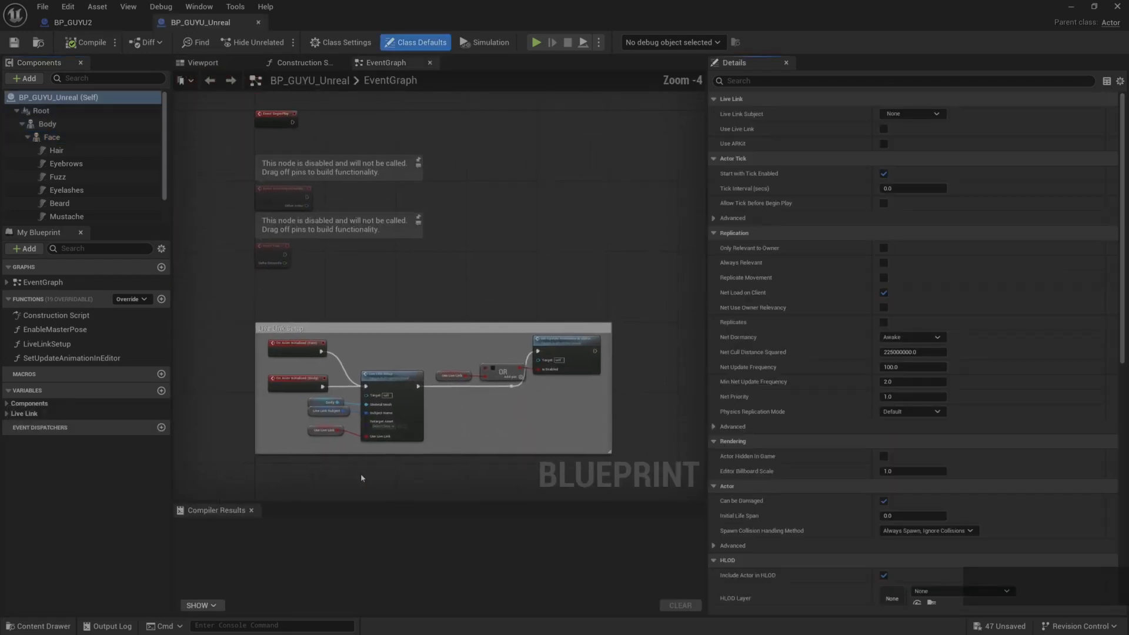
pyautogui.scroll(-2, 911, 294)
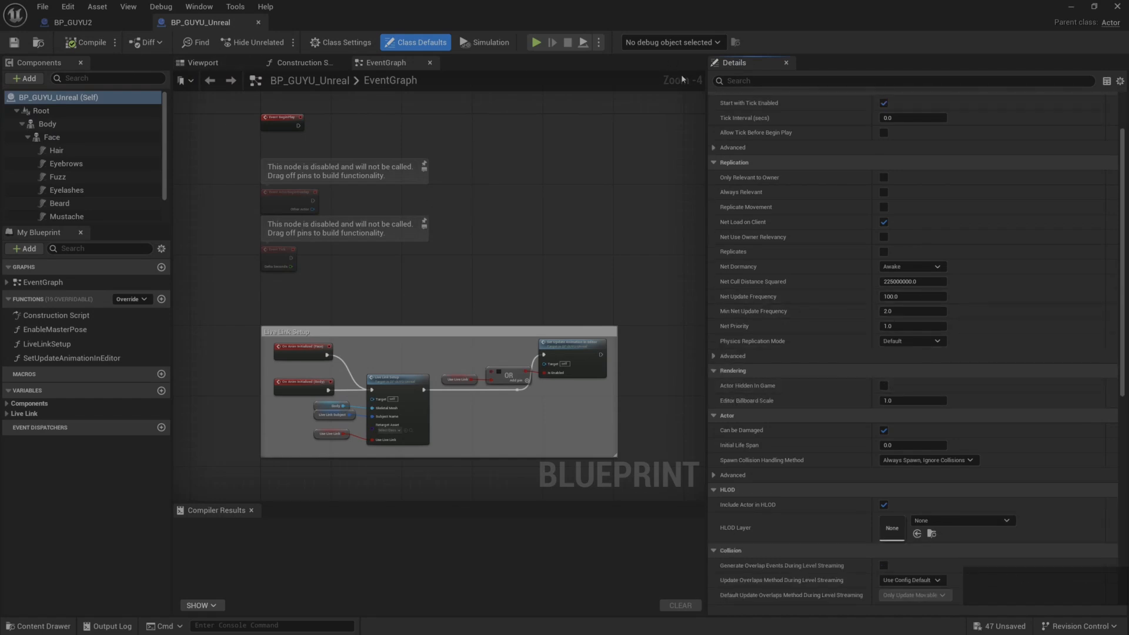
pyautogui.click(203, 62)
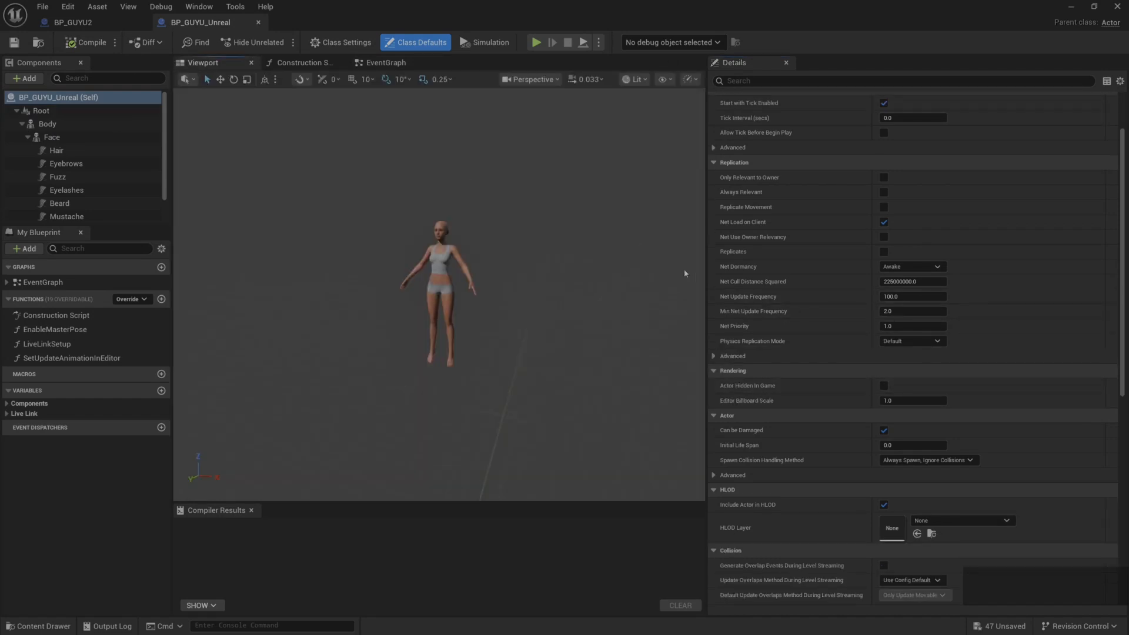
pyautogui.click(47, 137)
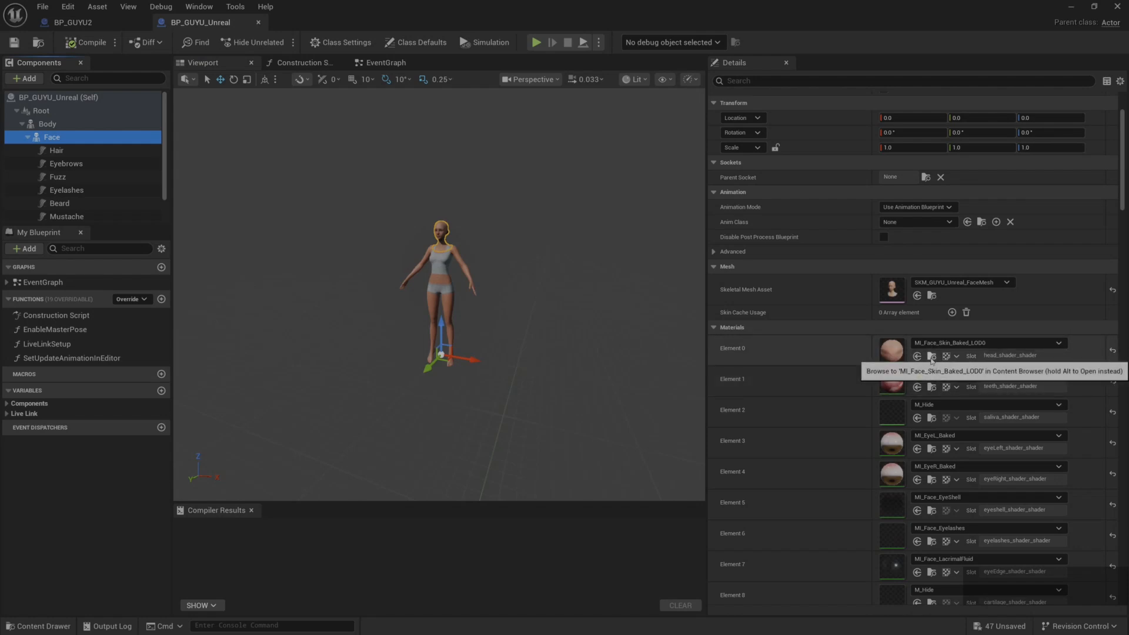
# Locate MI_Face_Skin_Baked_LOD0 from BP_GUYU_Unreal and assign it to the head slot, Element 6, of BP_GUYU2's Face component
pyautogui.click(932, 356)
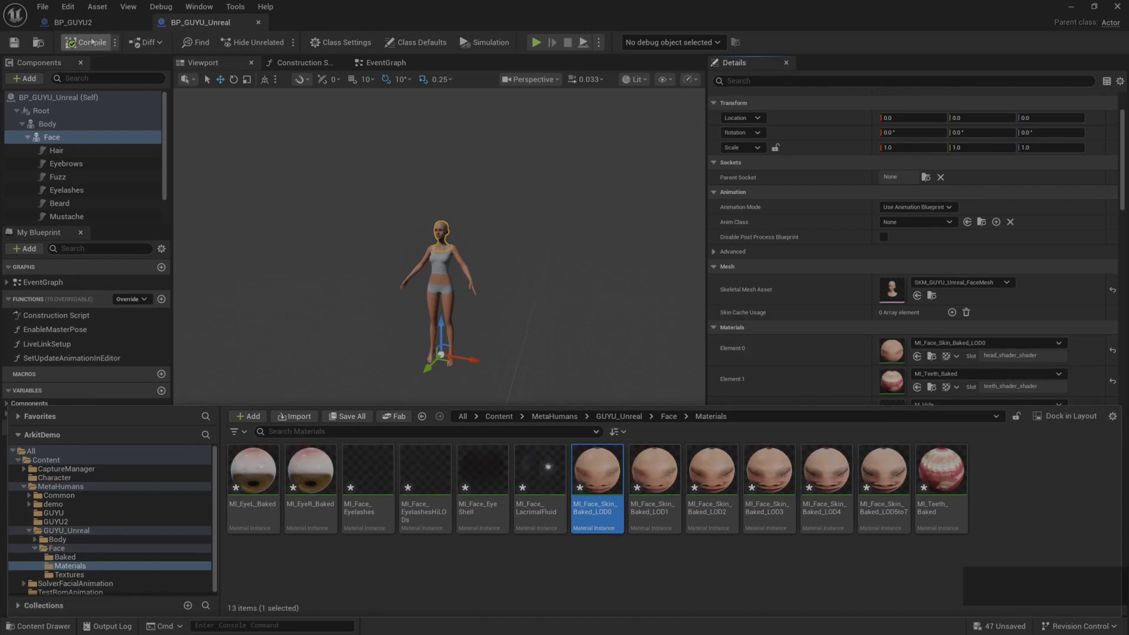
pyautogui.click(90, 25)
pyautogui.scroll(-3, 1052, 430)
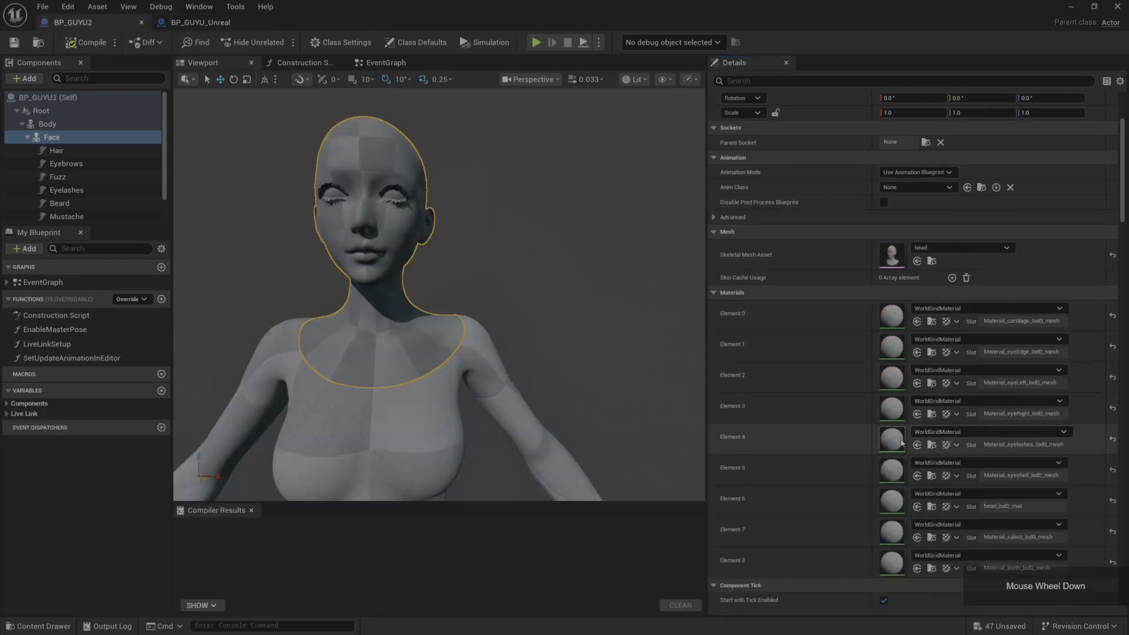
pyautogui.click(917, 507)
# Locate MI_Teeth_Baked from BP_GUYU_Unreal and assign it to the teeth slot, Element 8, of BP_GUYU2's Face component
pyautogui.click(200, 22)
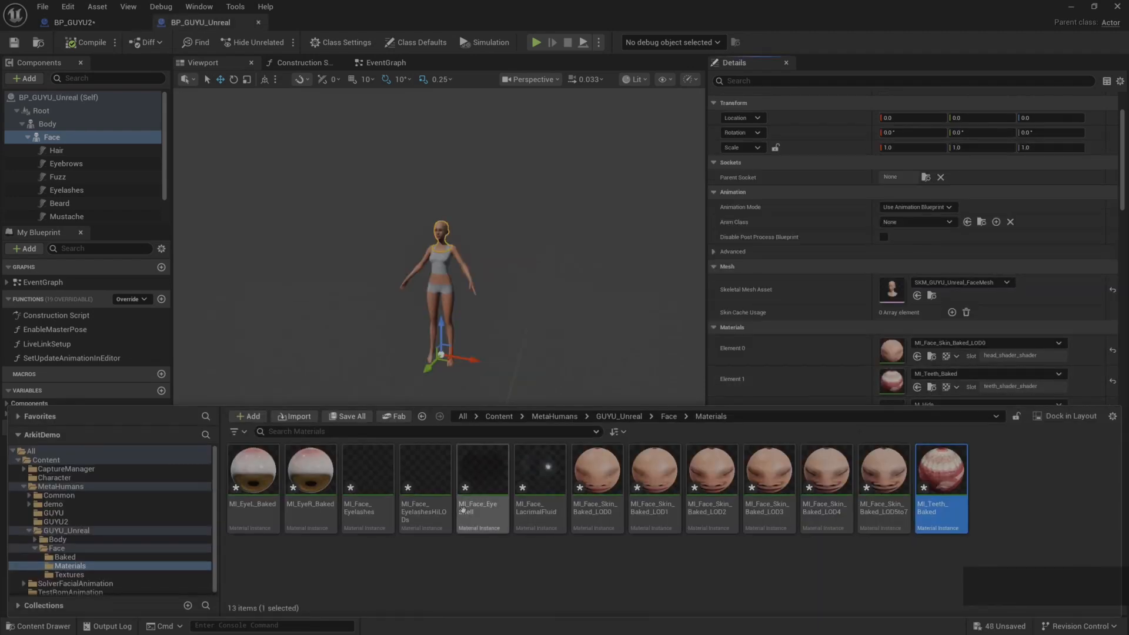
pyautogui.click(89, 23)
pyautogui.scroll(-3, 937, 461)
pyautogui.click(917, 515)
pyautogui.click(200, 23)
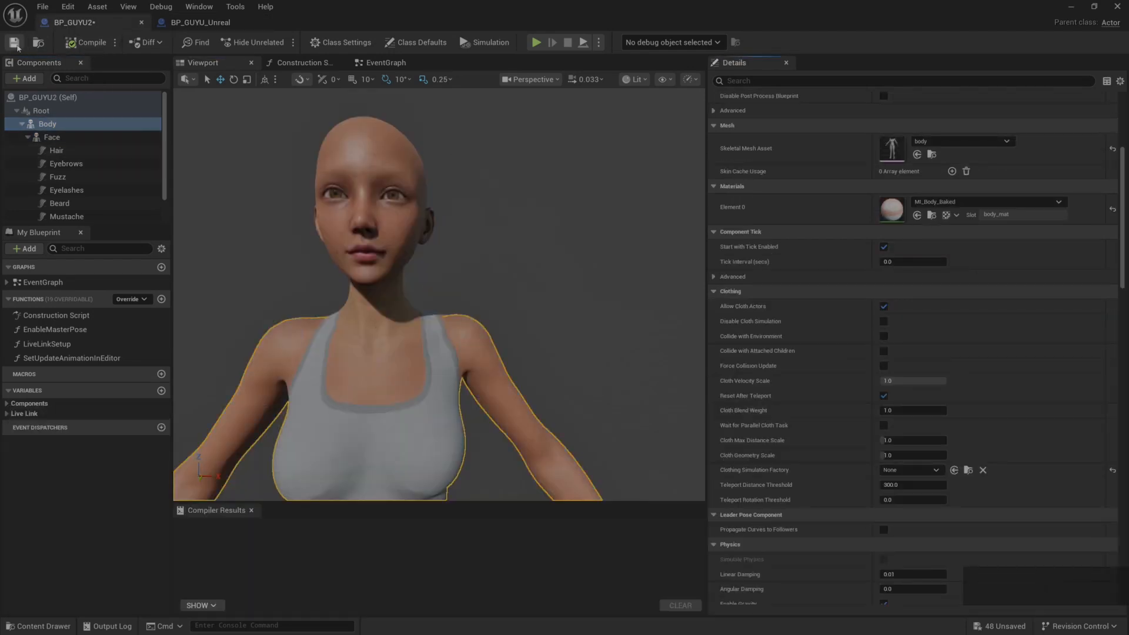
# Save BP_GUYU2, check the textured head and torso in the 3D view, and close the blueprint editor
pyautogui.click(15, 44)
pyautogui.keyDown('alt'); pyautogui.moveTo(529, 278); pyautogui.dragTo(324, 169); pyautogui.keyUp('alt')
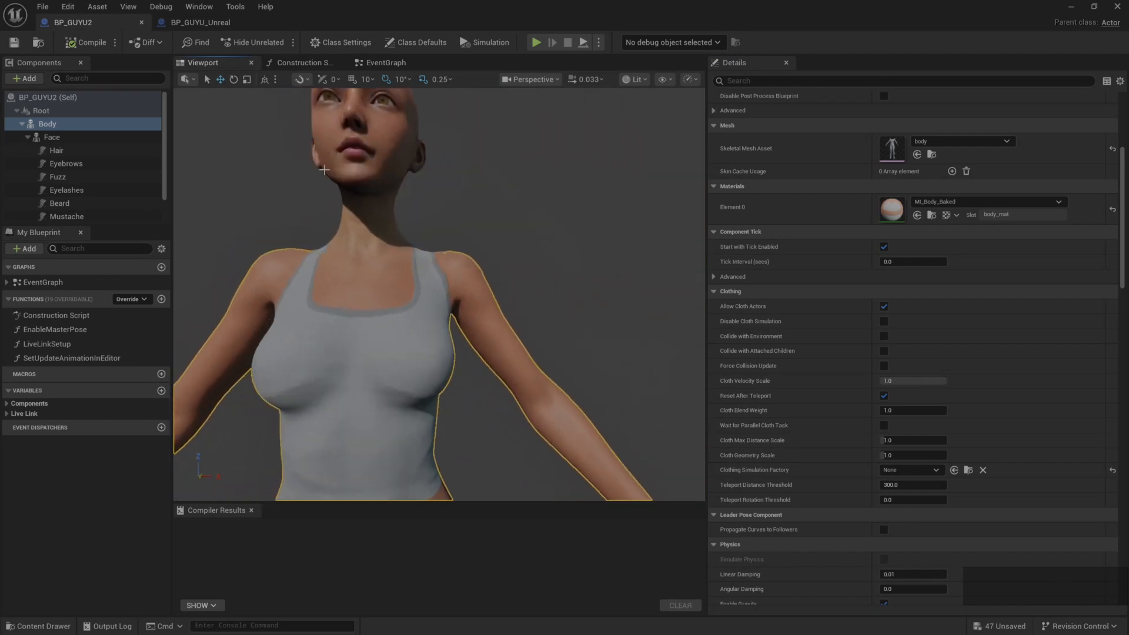
pyautogui.click(1120, 6)
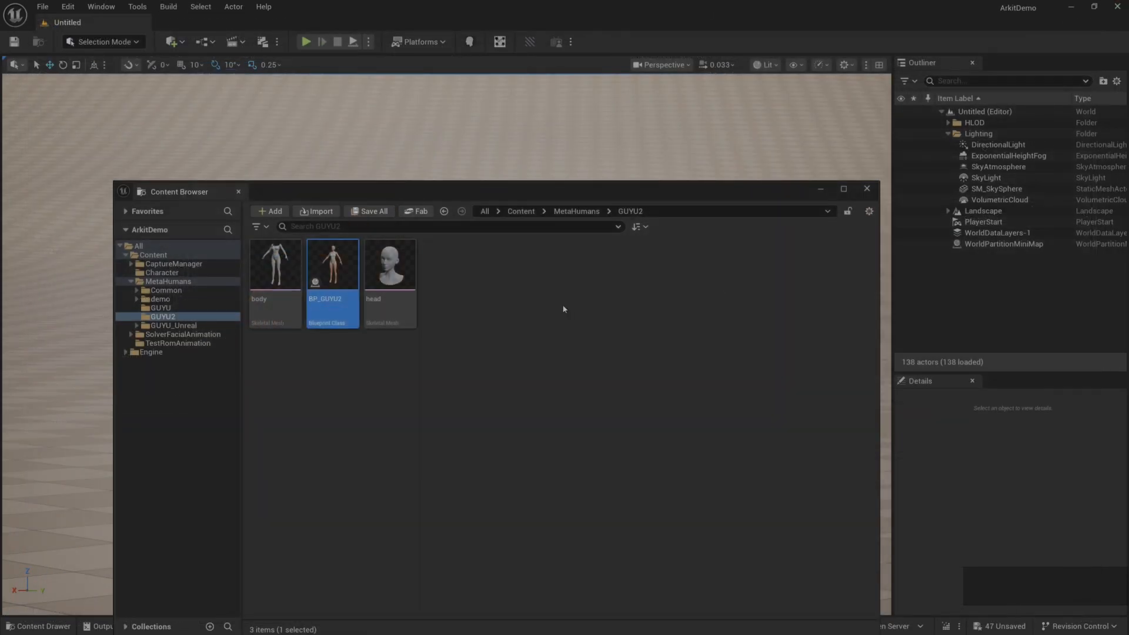
# Create a level sequence named compare in the GUYU2 folder and save it
pyautogui.moveTo(509, 341); pyautogui.dragTo(494, 321, button='right')
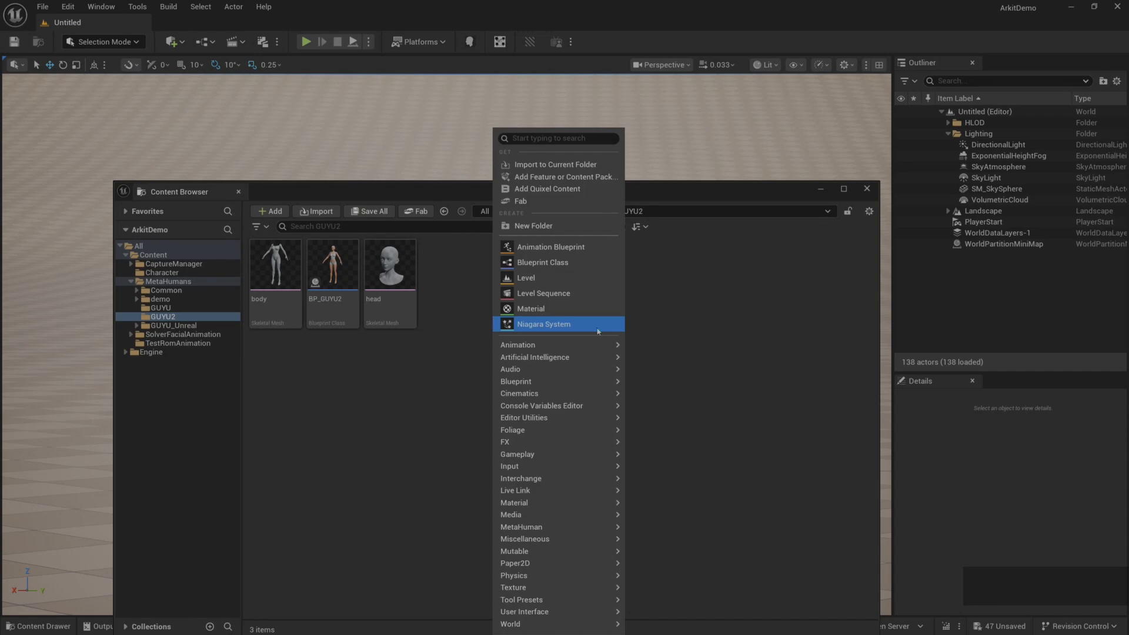
pyautogui.click(544, 293)
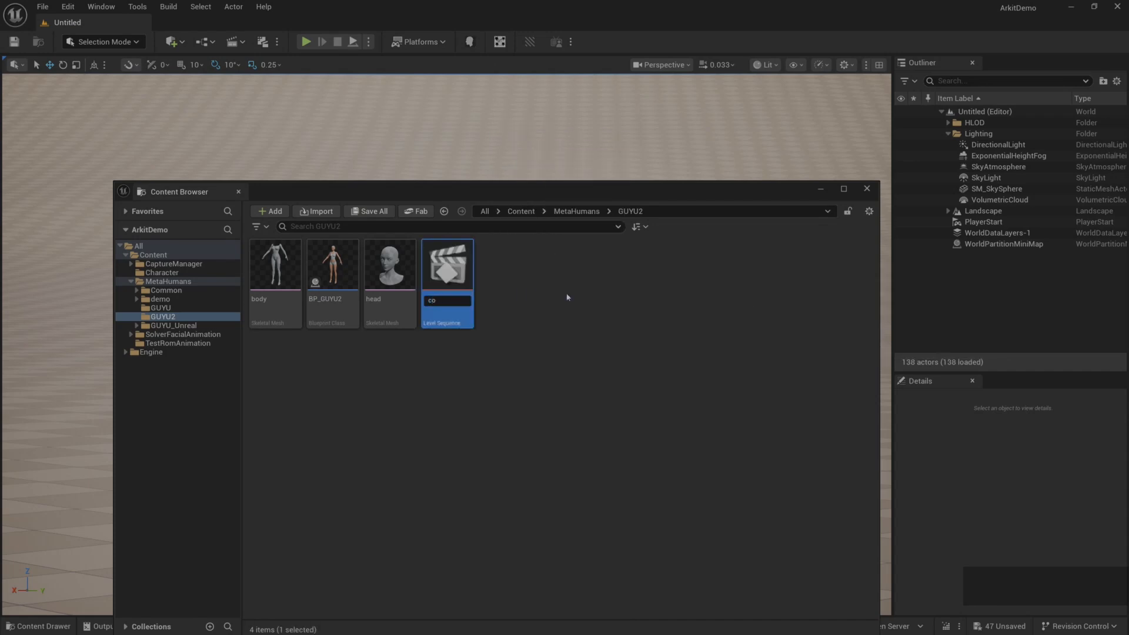
pyautogui.press('Return')
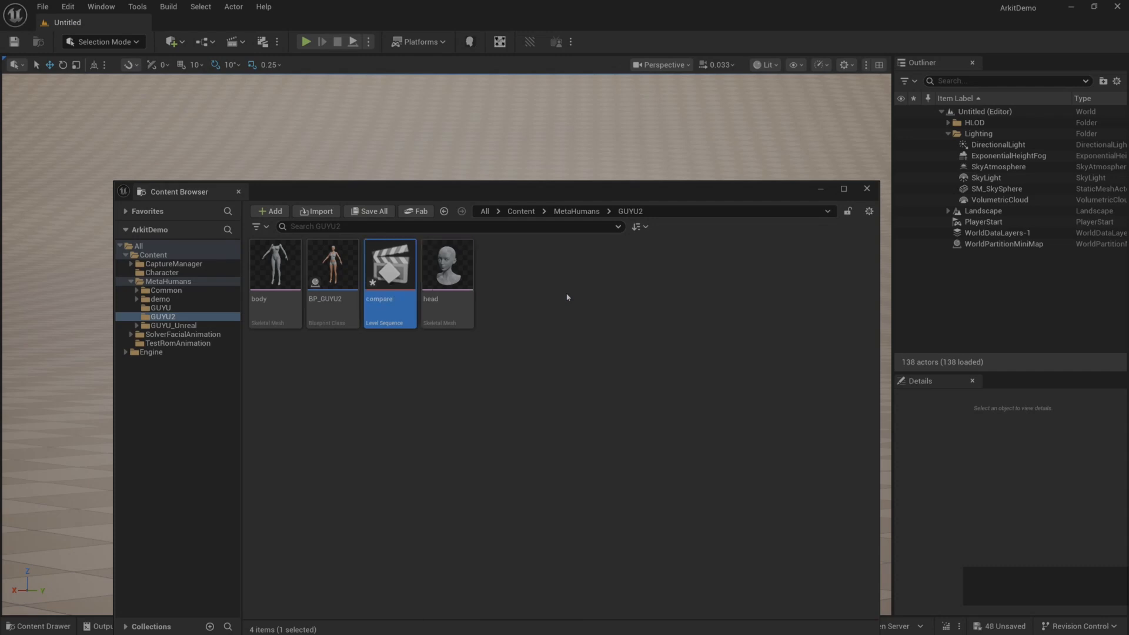
pyautogui.click(394, 309)
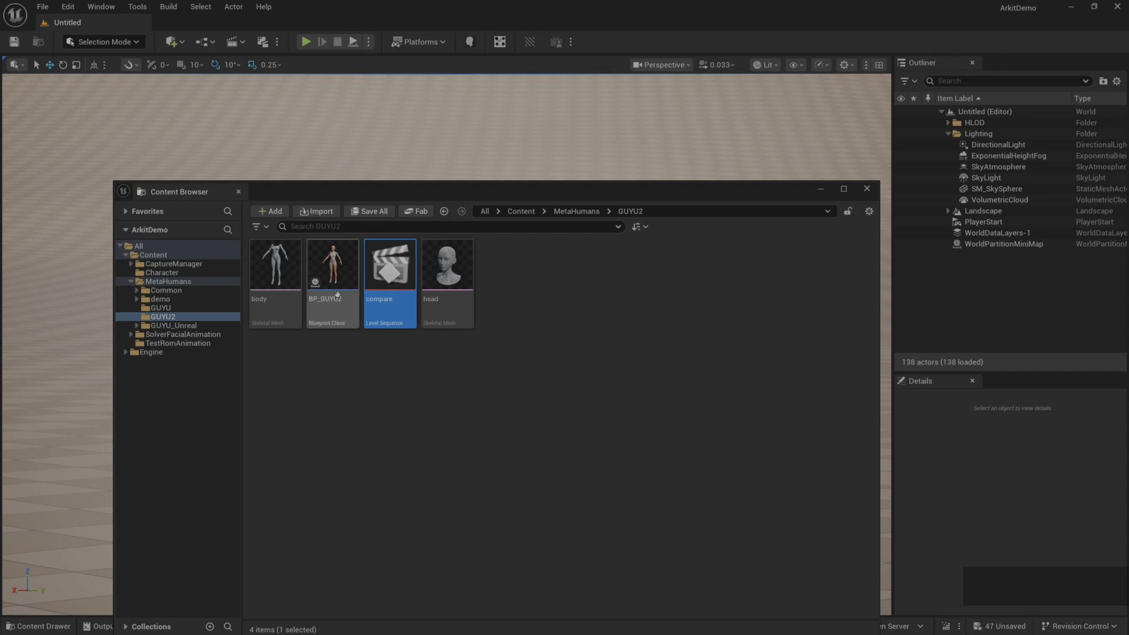
# Place BP_GUYU2 and BP_GUYU_Unreal side by side on the level's floor
pyautogui.moveTo(459, 183); pyautogui.dragTo(819, 313)
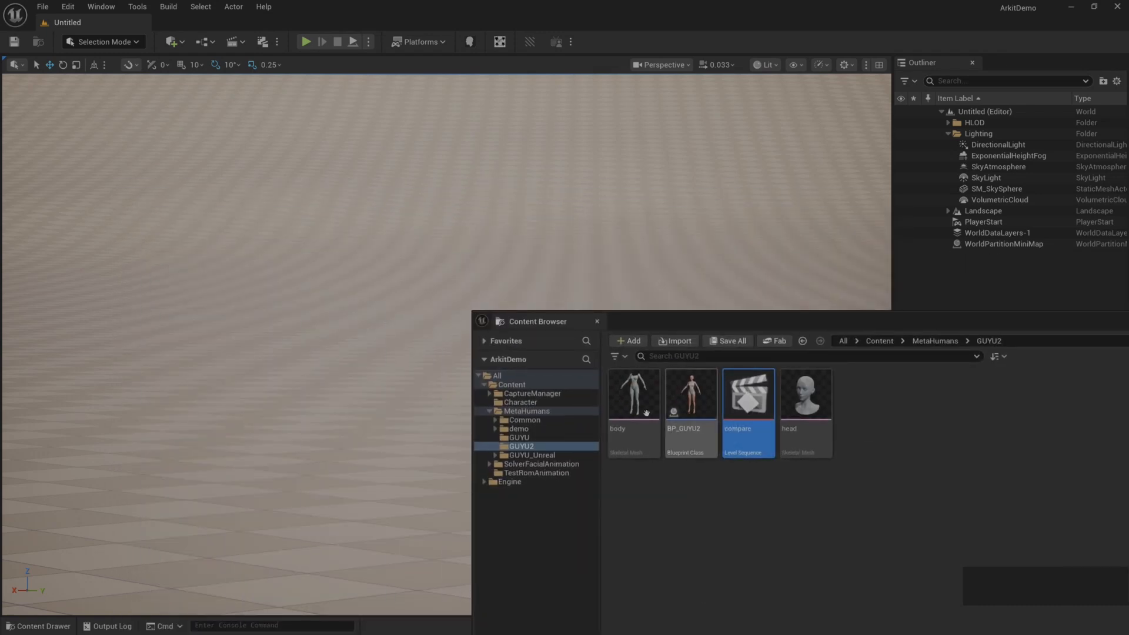
pyautogui.moveTo(691, 410); pyautogui.dragTo(214, 470)
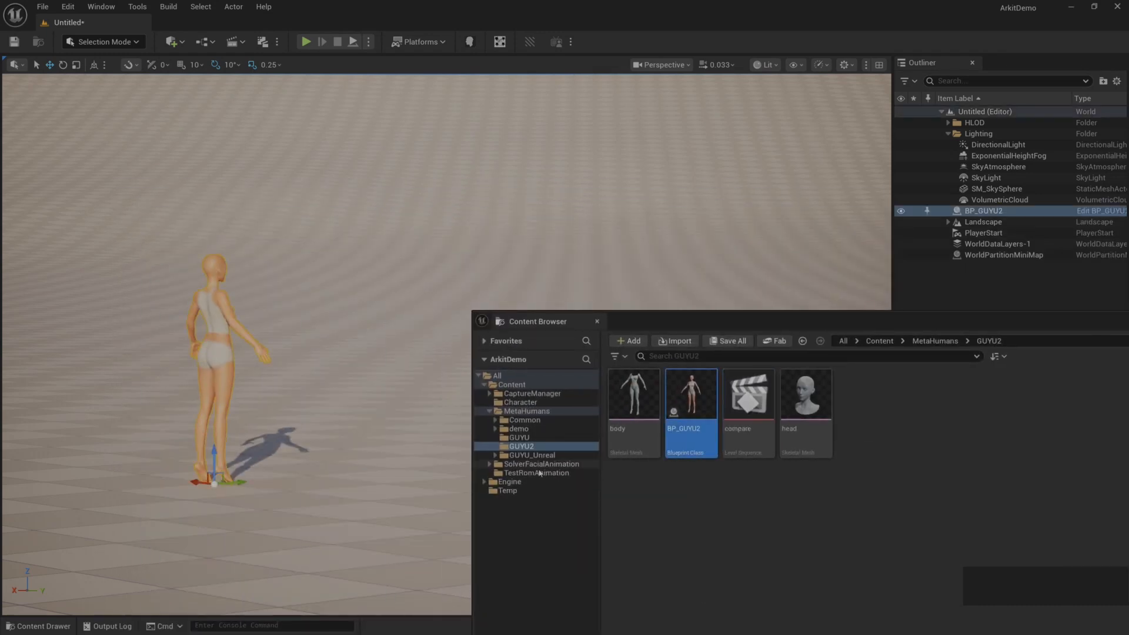
pyautogui.click(533, 456)
pyautogui.moveTo(749, 392); pyautogui.dragTo(265, 477)
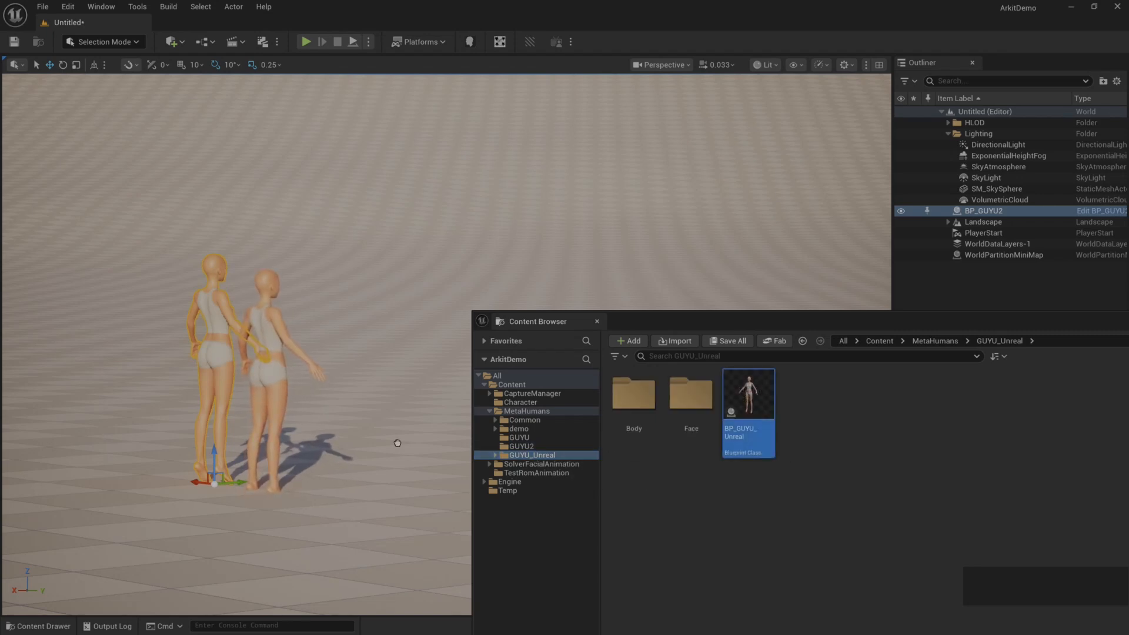
# Open the compare level sequence from the GUYU2 folder and frame the placed characters in the level view
pyautogui.click(521, 447)
pyautogui.doubleClick(749, 393)
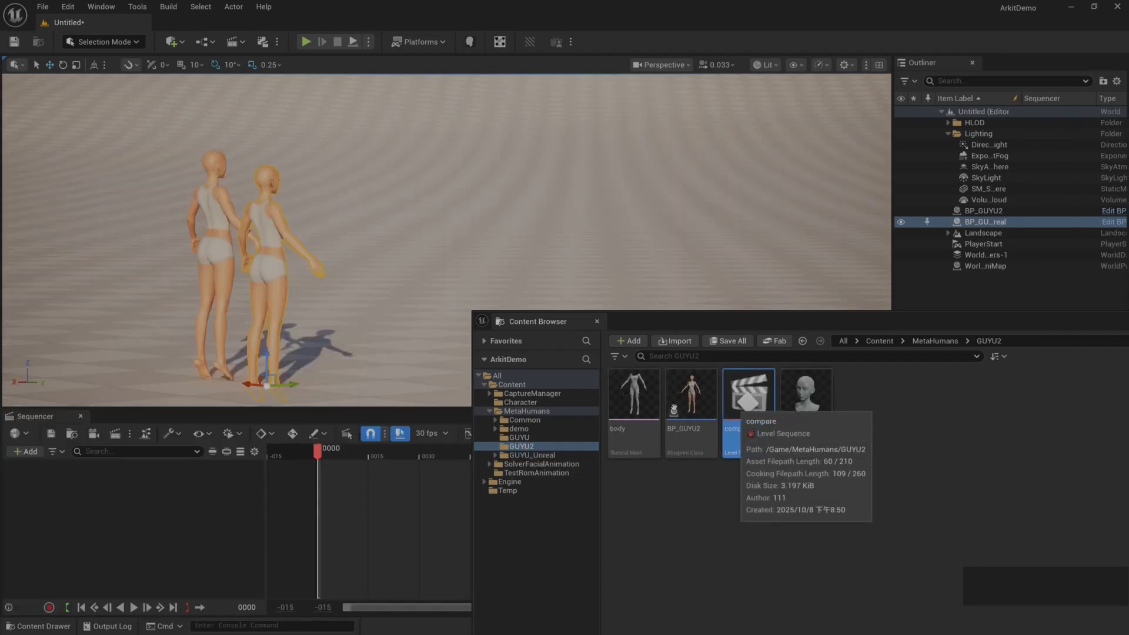
pyautogui.moveTo(422, 266); pyautogui.dragTo(431, 267)
pyautogui.press('f')
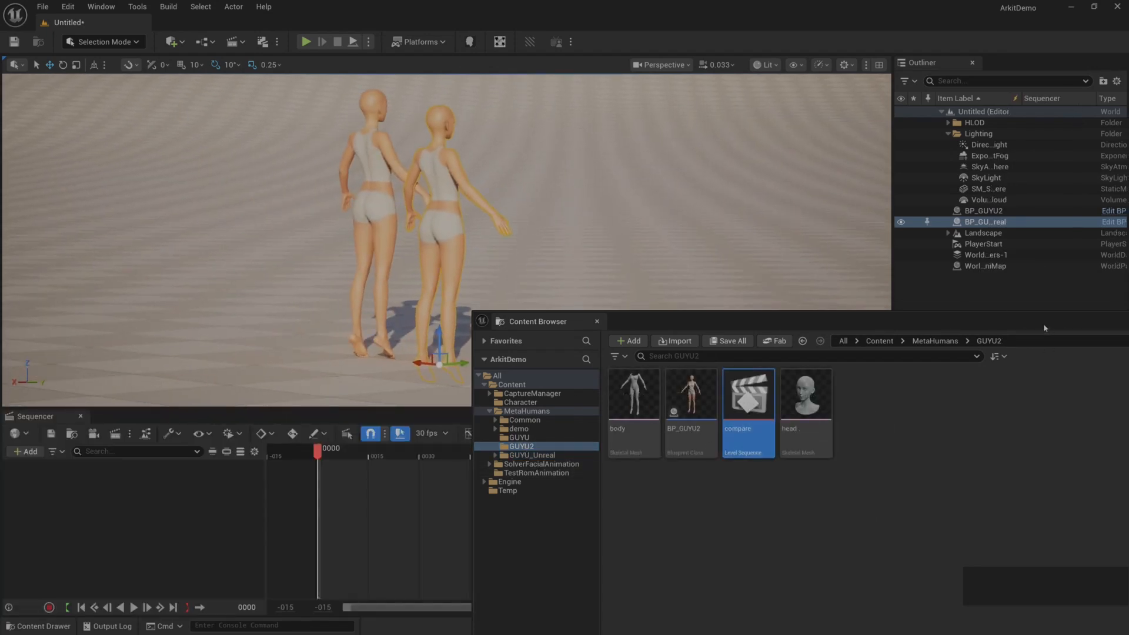
# Clear the floating Content Browser away from the level view and the Sequencer
pyautogui.moveTo(1045, 327); pyautogui.dragTo(607, 323)
pyautogui.click(747, 318)
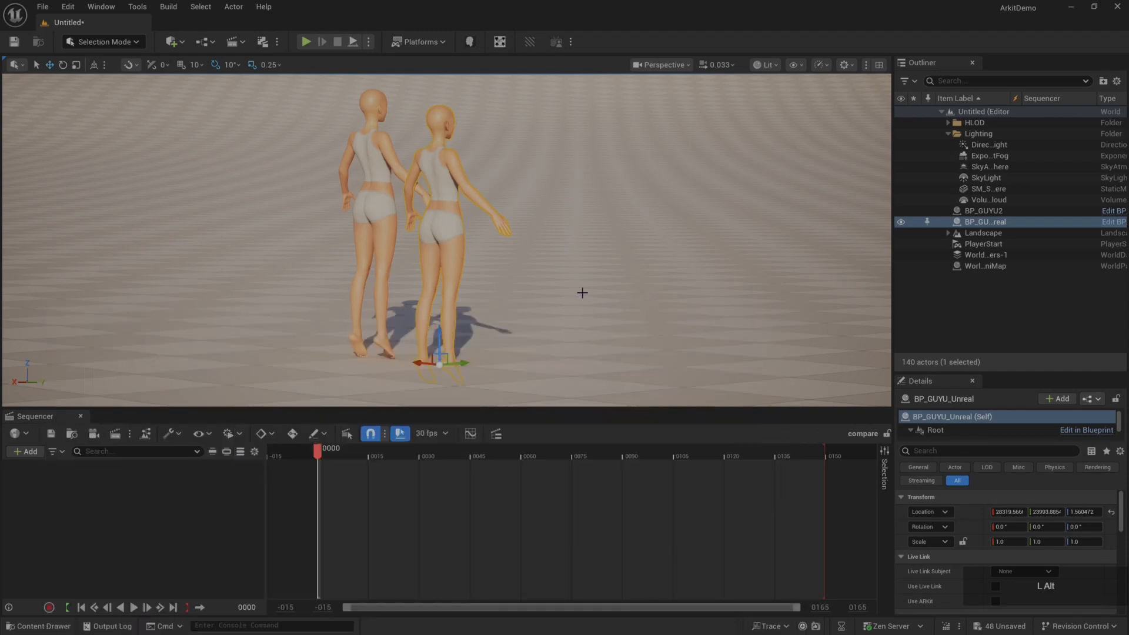
pyautogui.keyDown('alt'); pyautogui.moveTo(553, 326); pyautogui.dragTo(441, 267); pyautogui.keyUp('alt')
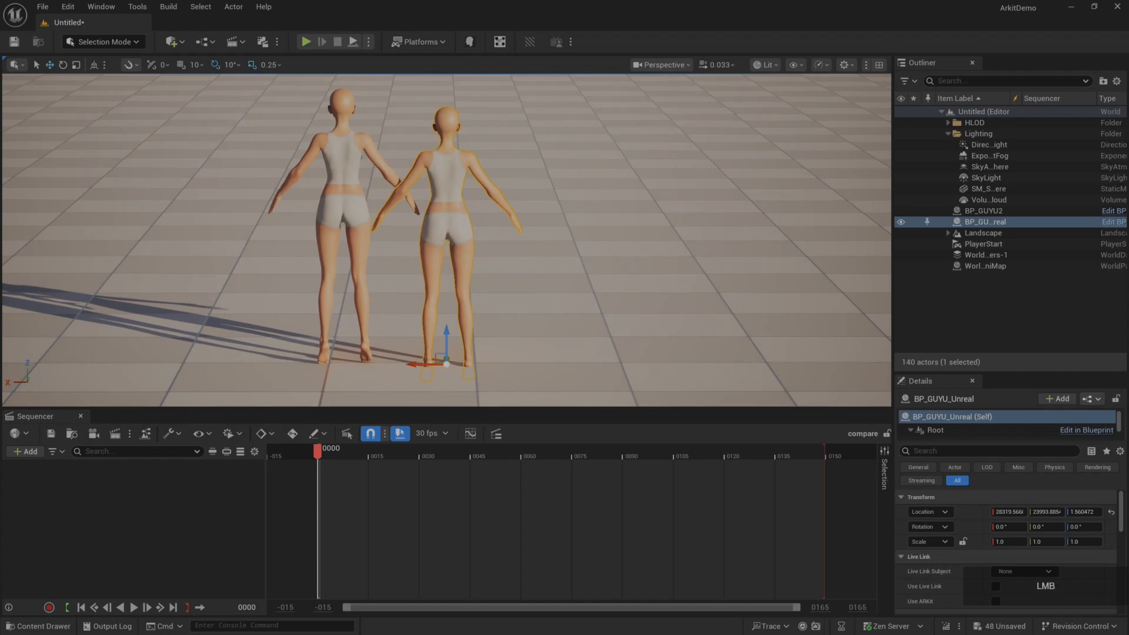
pyautogui.click(515, 284)
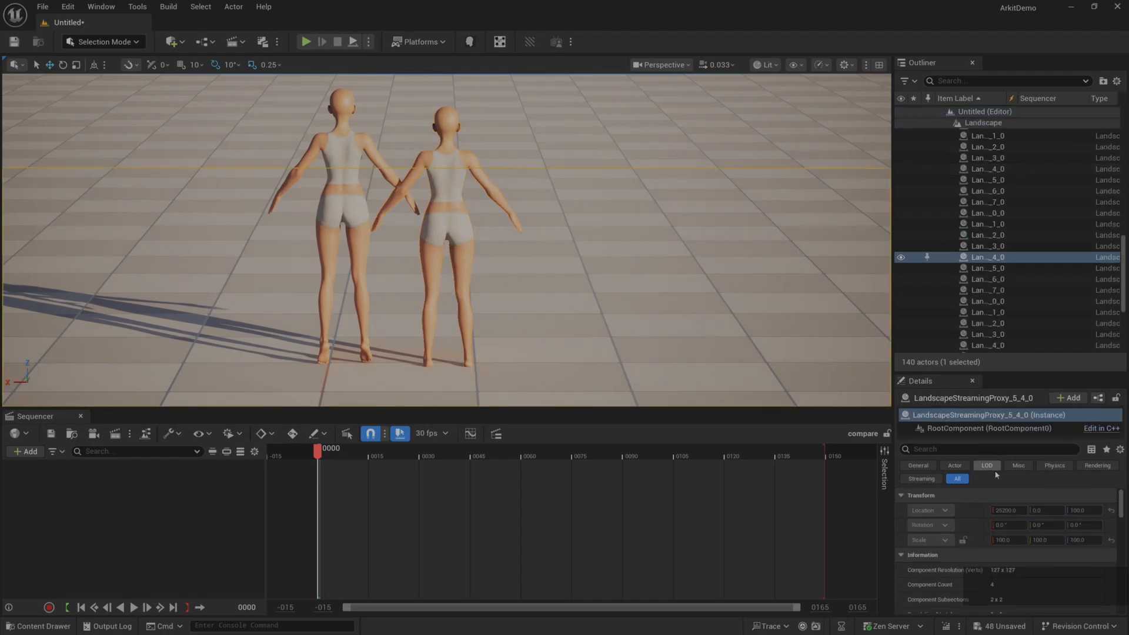
pyautogui.scroll(-2, 1060, 536)
pyautogui.scroll(2, 1061, 536)
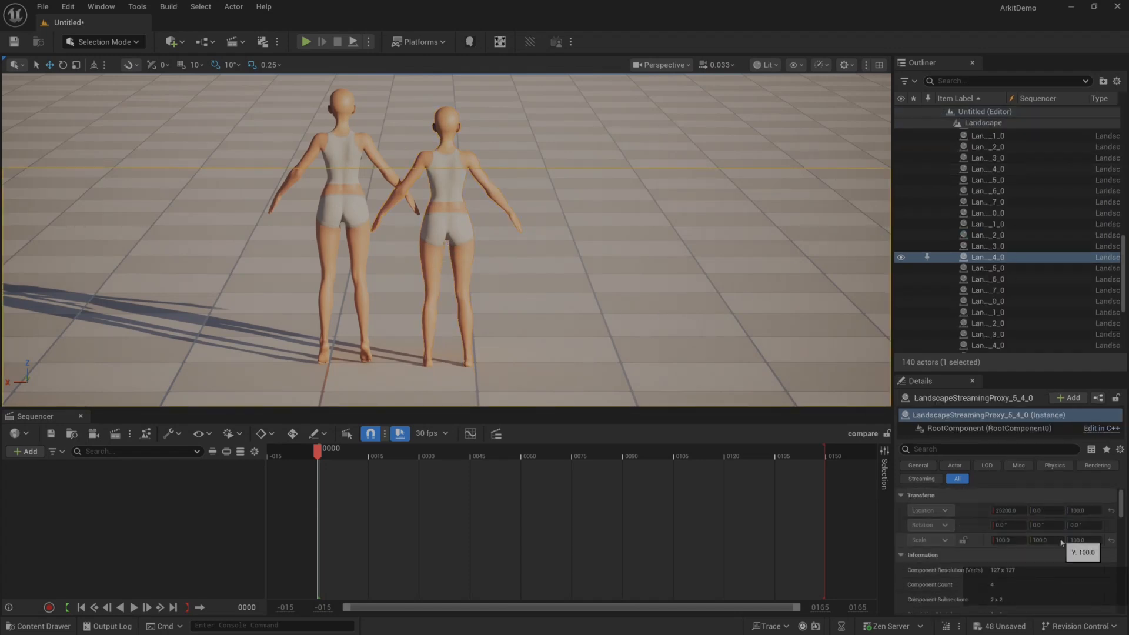
pyautogui.click(917, 466)
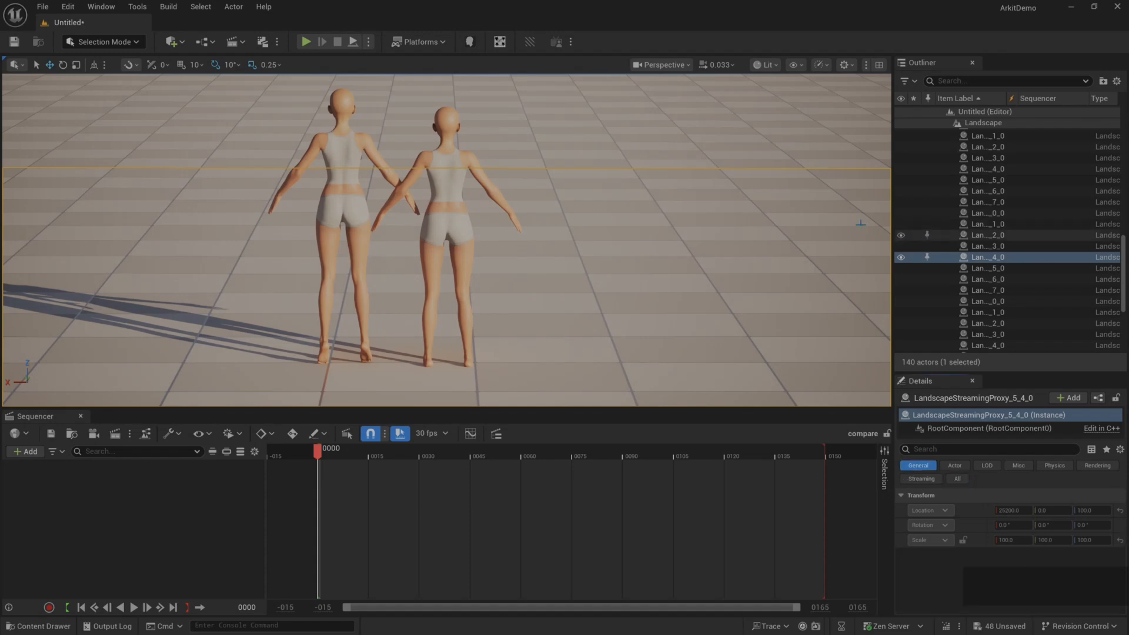
pyautogui.scroll(3, 1065, 273)
# Set the yaw rotation of BP_GUYU_Unreal and BP_GUYU2 to 90° each
pyautogui.click(445, 146)
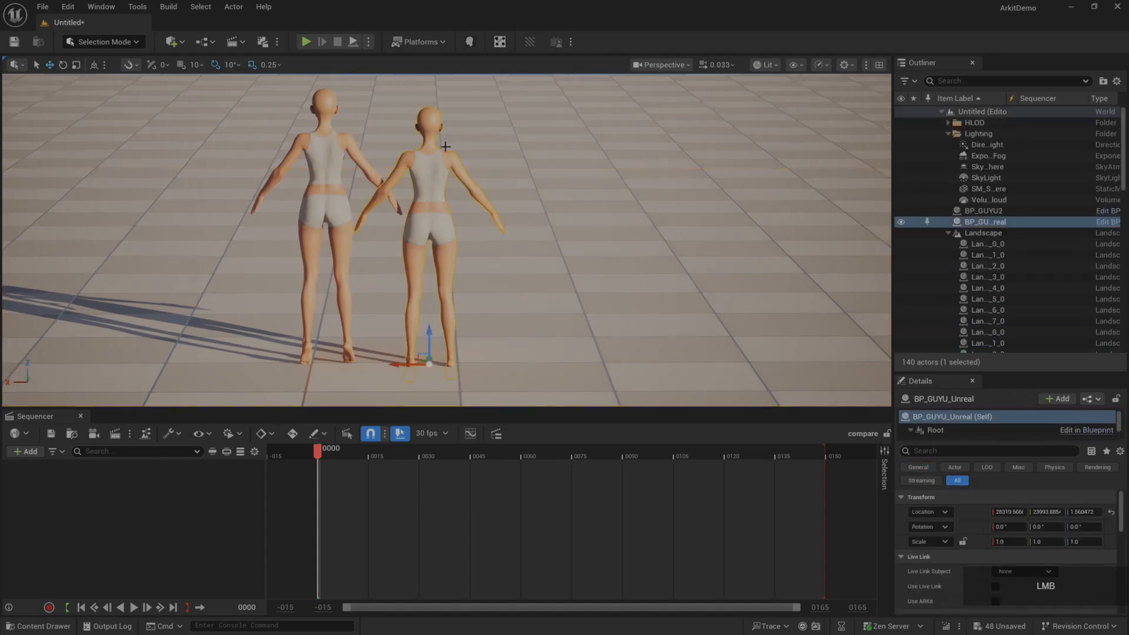
pyautogui.click(1039, 527)
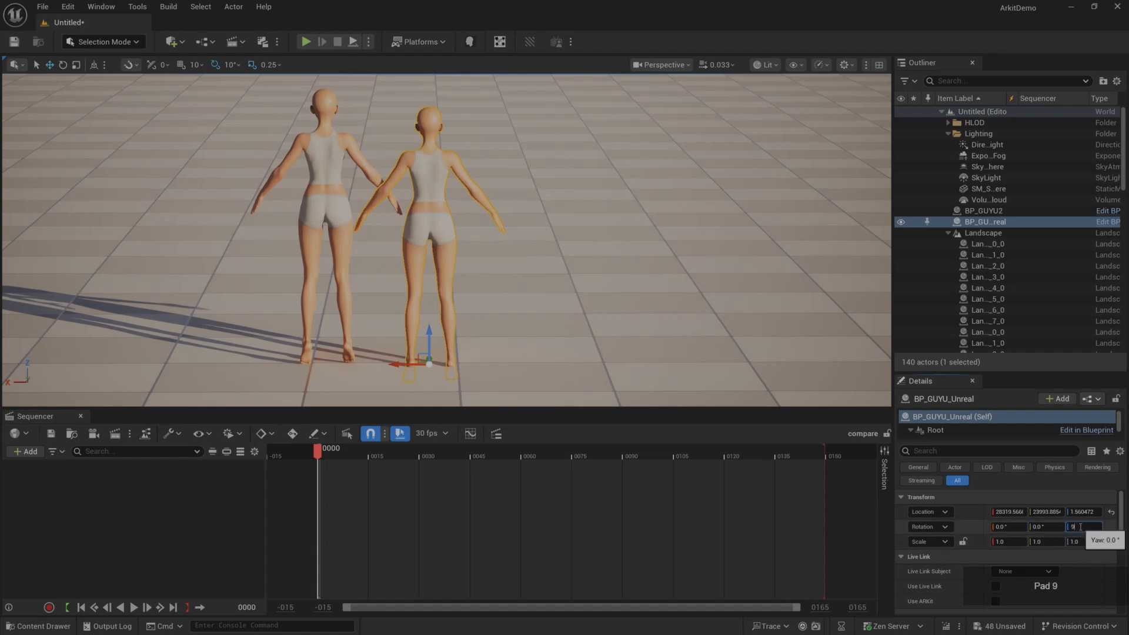
pyautogui.press('Return')
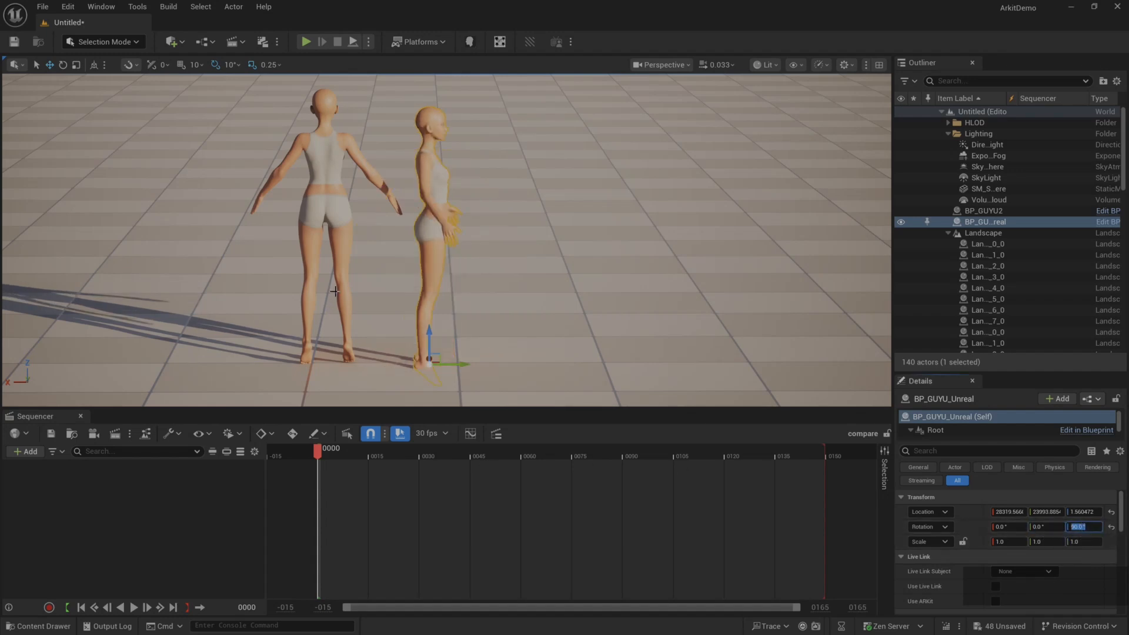
pyautogui.click(340, 289)
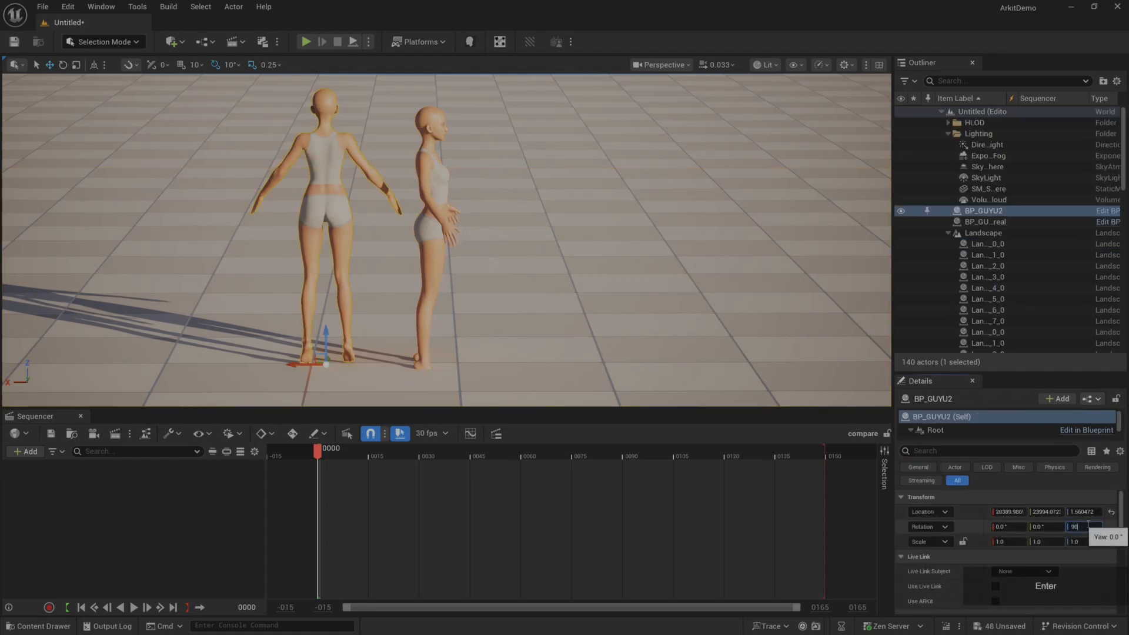
pyautogui.press('Return')
pyautogui.scroll(-1, 601, 310)
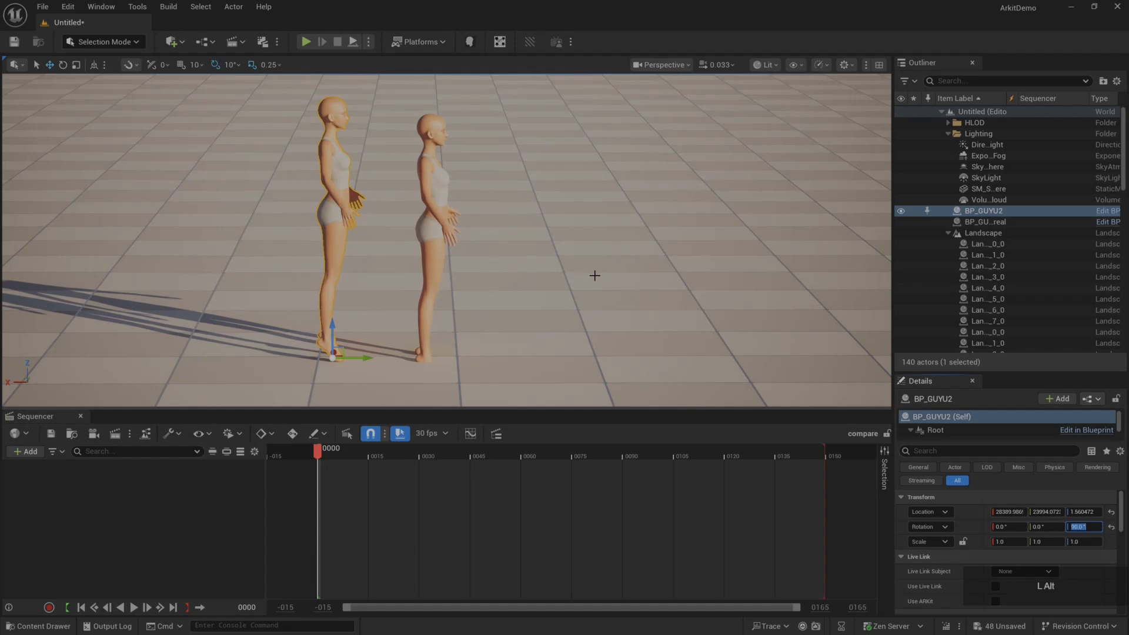
# Set the location of BP_GUYU2 to 0, 0, 0
pyautogui.keyDown('alt'); pyautogui.moveTo(594, 276); pyautogui.dragTo(441, 279); pyautogui.keyUp('alt')
pyautogui.moveTo(469, 340); pyautogui.dragTo(409, 336)
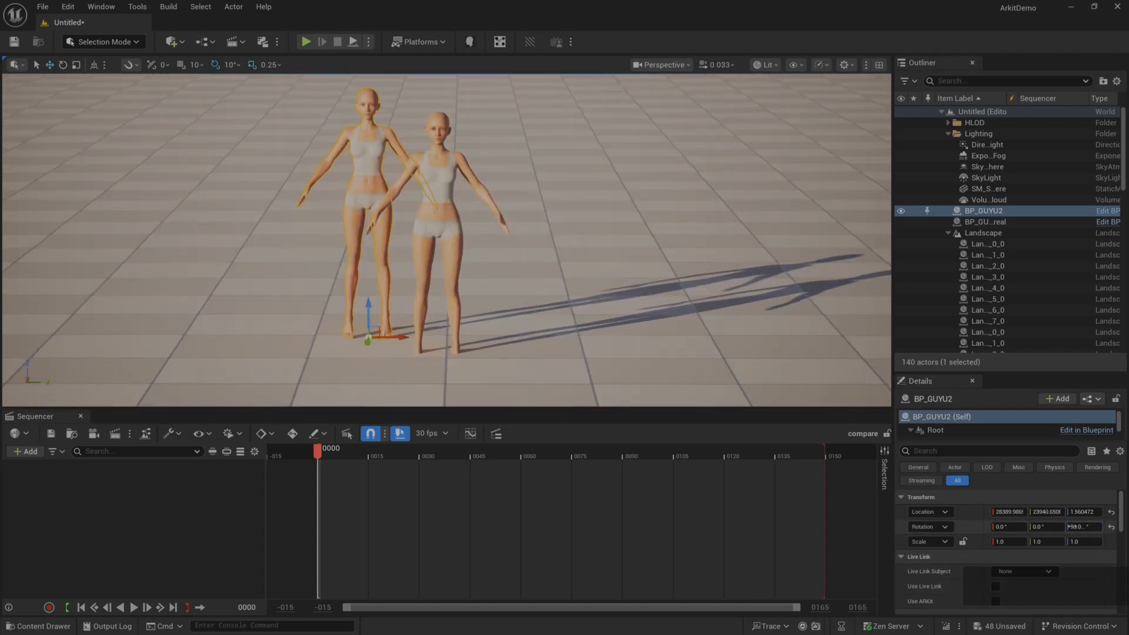
pyautogui.click(1008, 513)
pyautogui.write('0')
pyautogui.press('Return')
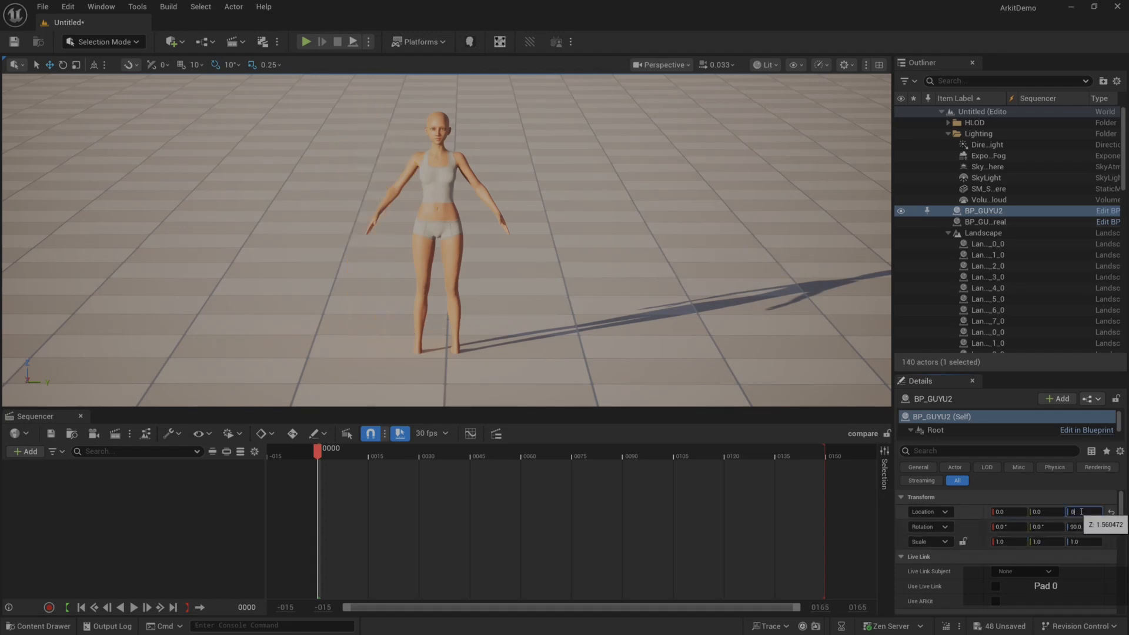
pyautogui.press('Return')
# Reset BP_GUYU_Unreal's location to the world origin and focus the level view on it
pyautogui.click(422, 214)
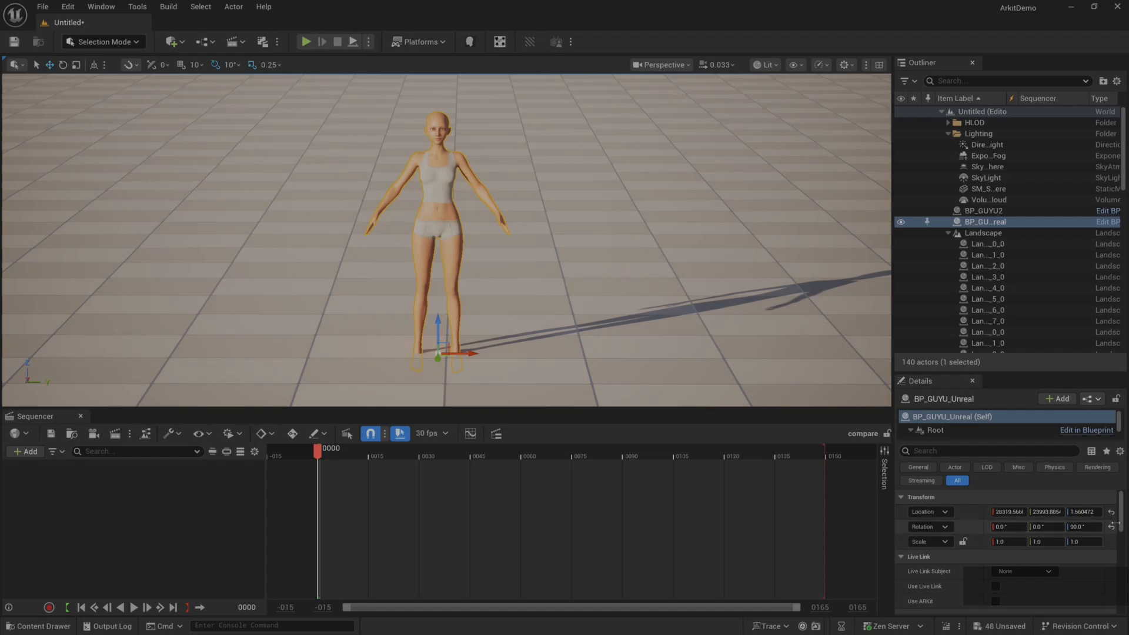
pyautogui.click(1112, 512)
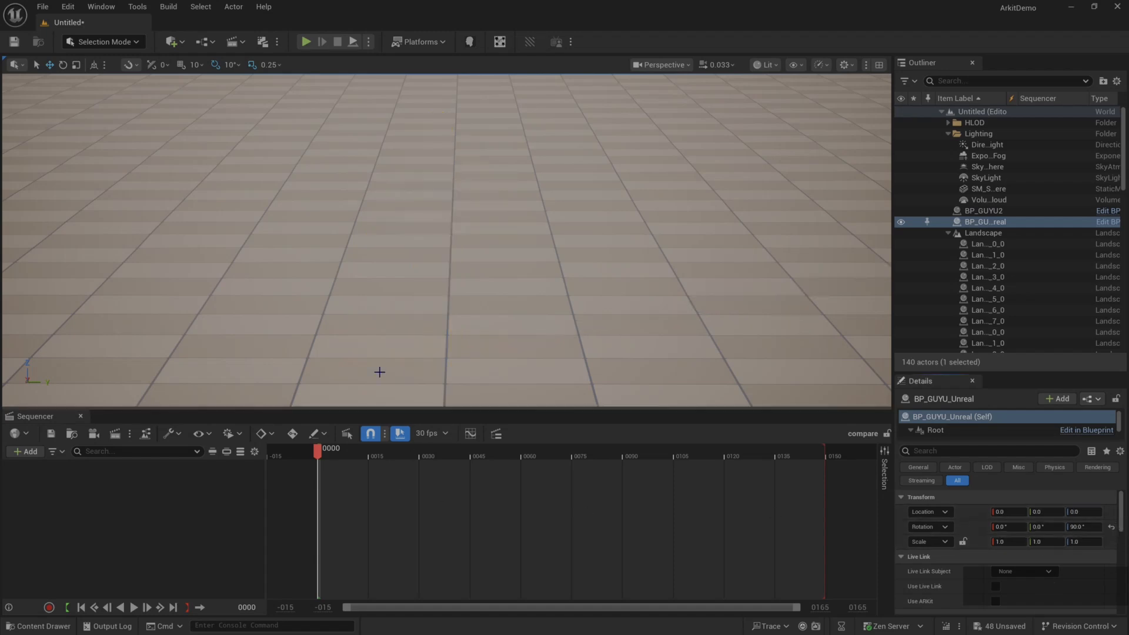
pyautogui.press('f')
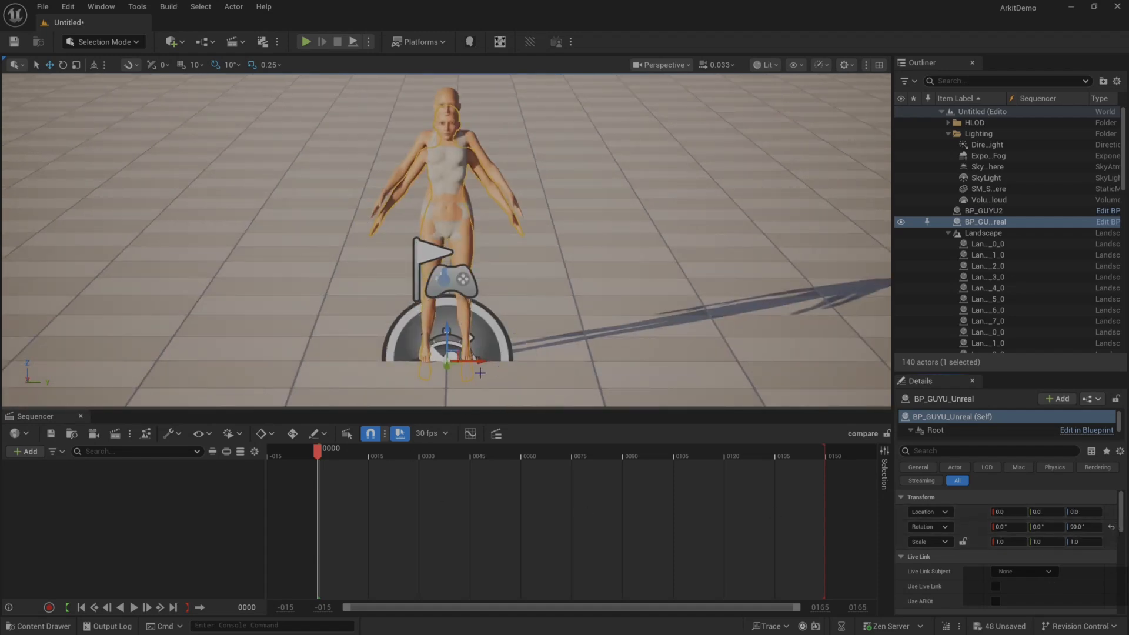
# Move BP_GUYU_Unreal sideways and slightly up beside BP_GUYU2, to about Y 52.5 and Z 12.3
pyautogui.moveTo(477, 363); pyautogui.dragTo(554, 367)
pyautogui.click(585, 330)
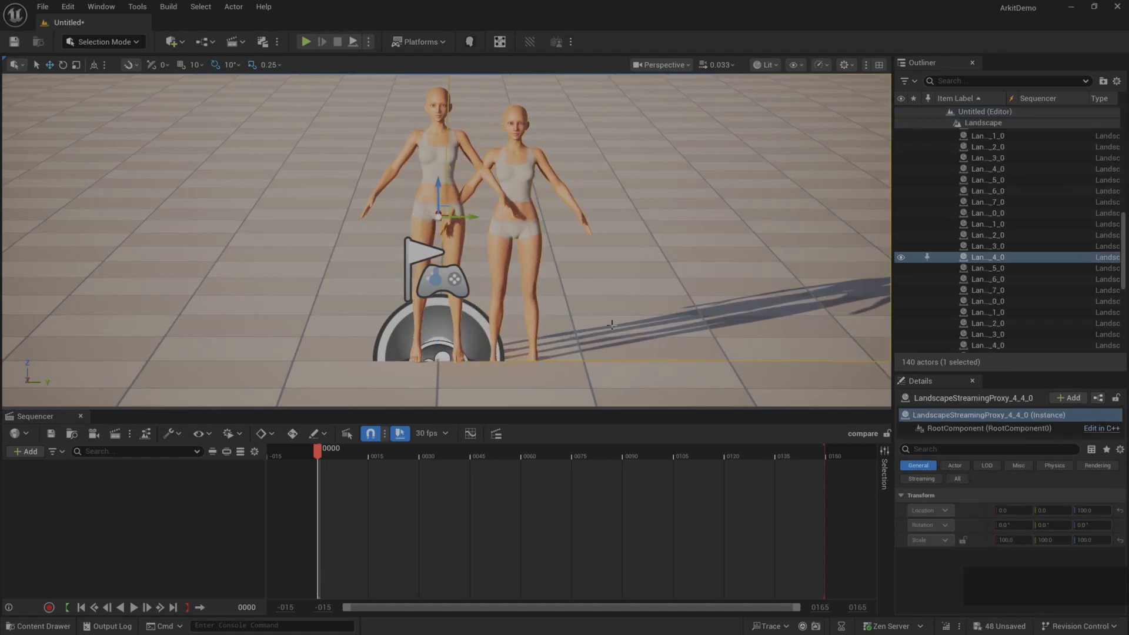
pyautogui.click(347, 238)
pyautogui.scroll(5, 350, 247)
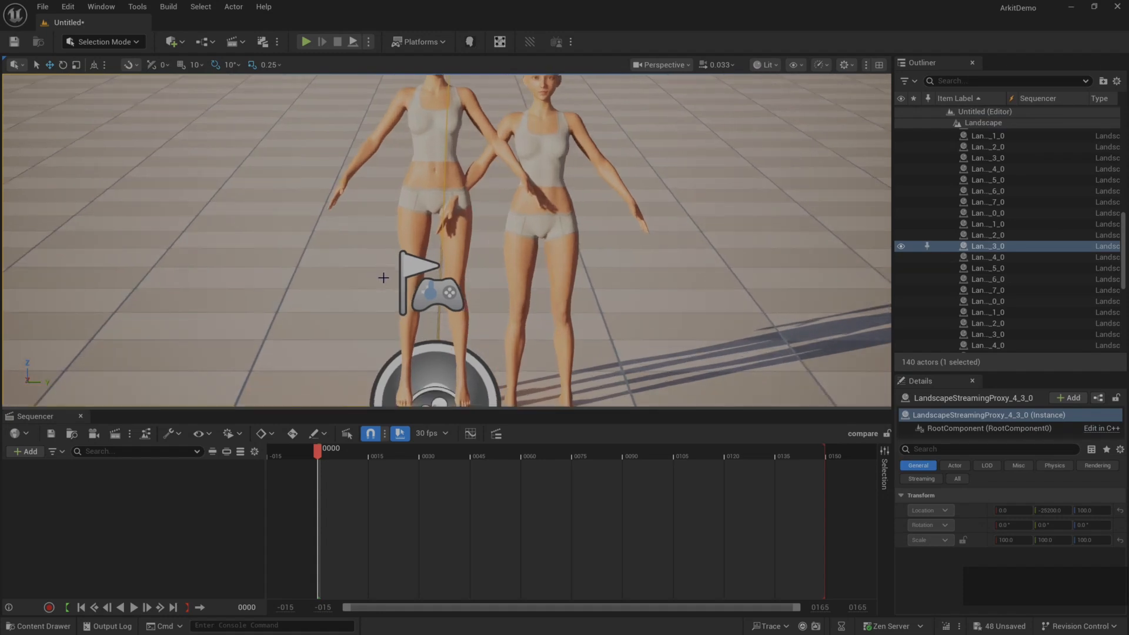
pyautogui.scroll(-1, 470, 278)
pyautogui.scroll(-2, 529, 300)
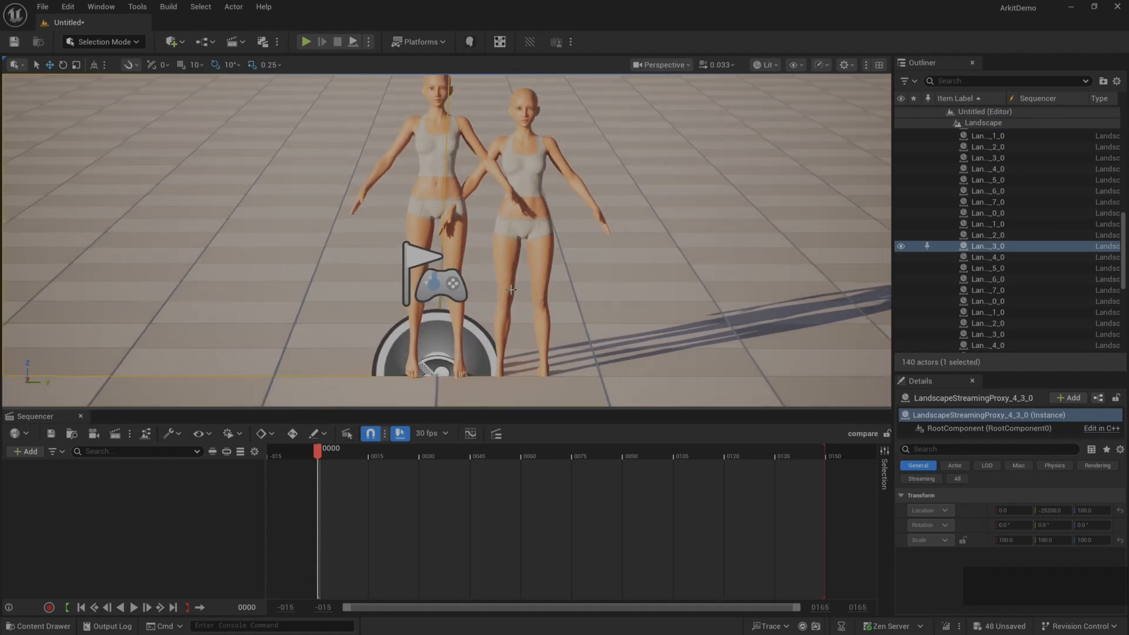
pyautogui.click(511, 289)
pyautogui.moveTo(528, 370); pyautogui.dragTo(580, 375)
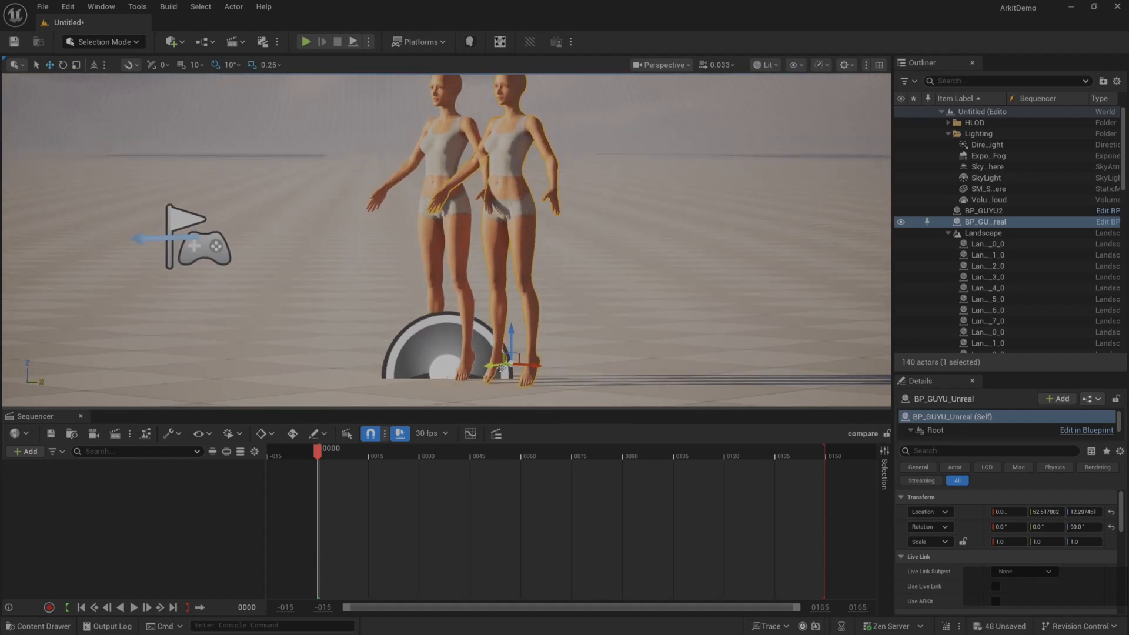
# Move BP_GUYU2 away from BP_GUYU_Unreal along the Y axis, to about Y -62.3
pyautogui.keyDown('alt'); pyautogui.moveTo(501, 367); pyautogui.dragTo(329, 278); pyautogui.keyUp('alt')
pyautogui.click(434, 250)
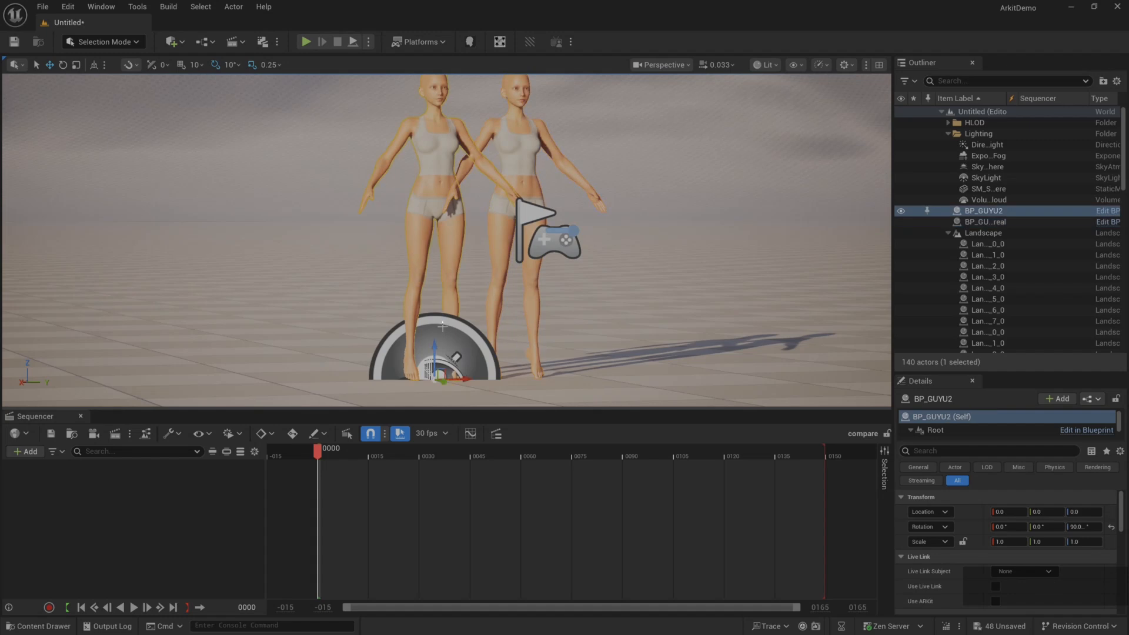
pyautogui.scroll(3, 434, 250)
pyautogui.scroll(-4, 434, 249)
pyautogui.moveTo(434, 250); pyautogui.dragTo(375, 384)
pyautogui.keyDown('alt'); pyautogui.moveTo(529, 321); pyautogui.dragTo(459, 321); pyautogui.keyUp('alt')
# Compare the bodies and faces of the two characters up close in the level view
pyautogui.scroll(3, 530, 321)
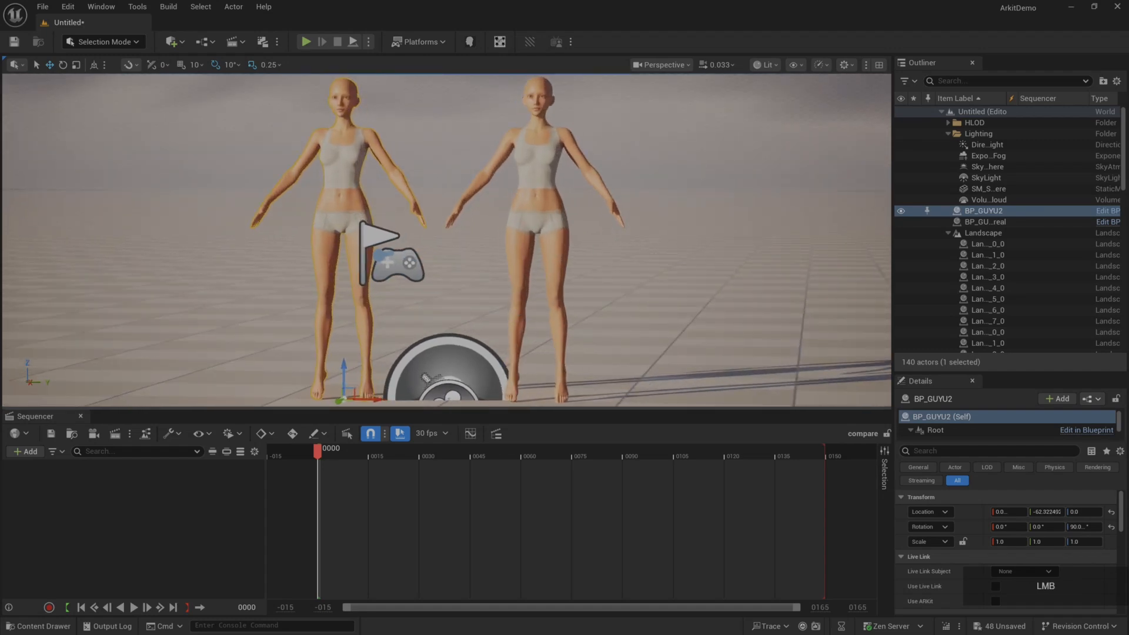
pyautogui.scroll(5, 495, 296)
pyautogui.moveTo(463, 298)
pyautogui.mouseDown()
pyautogui.moveTo(485, 268)
pyautogui.moveTo(464, 297)
pyautogui.mouseUp()
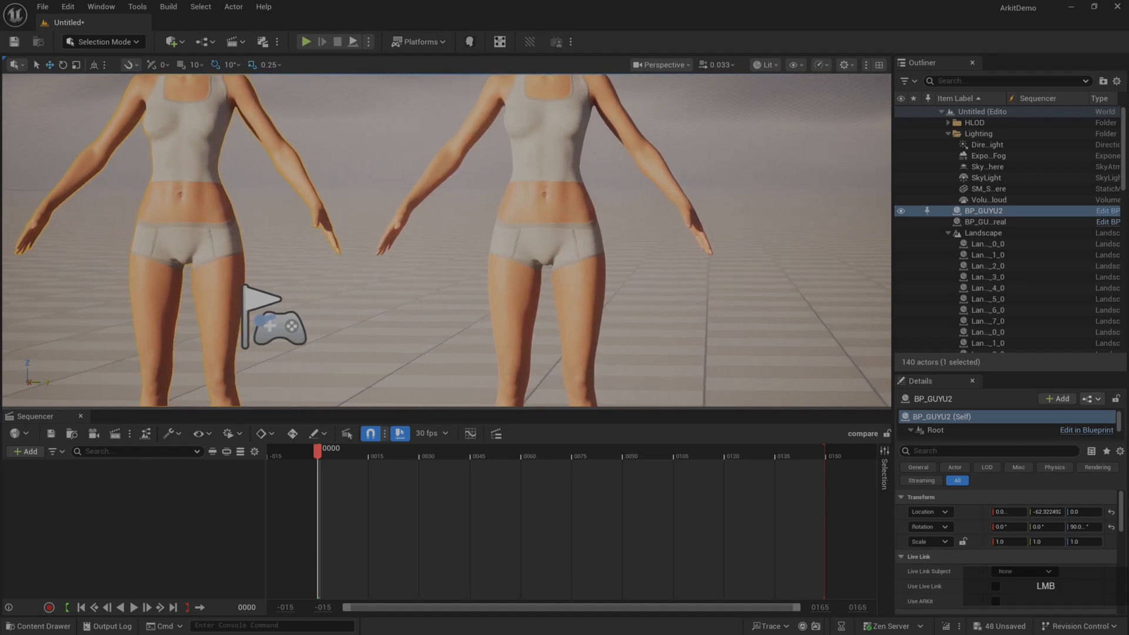
pyautogui.press('e')
pyautogui.press('a')
pyautogui.press('s')
pyautogui.scroll(5, 464, 297)
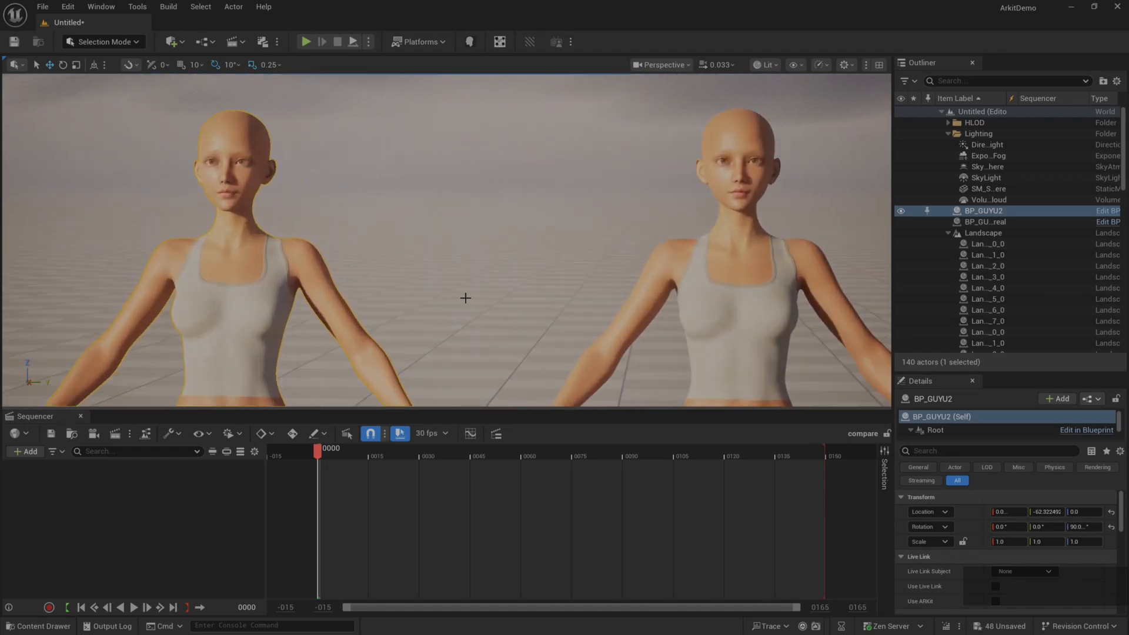
pyautogui.moveTo(465, 298); pyautogui.dragTo(512, 298, button='middle')
# Add BP_GUYU2 and BP_GUYU_Unreal together to the compare sequence and close the Anim Layers window
pyautogui.click(665, 297)
pyautogui.keyDown('shift'); pyautogui.click(230, 297); pyautogui.keyUp('shift')
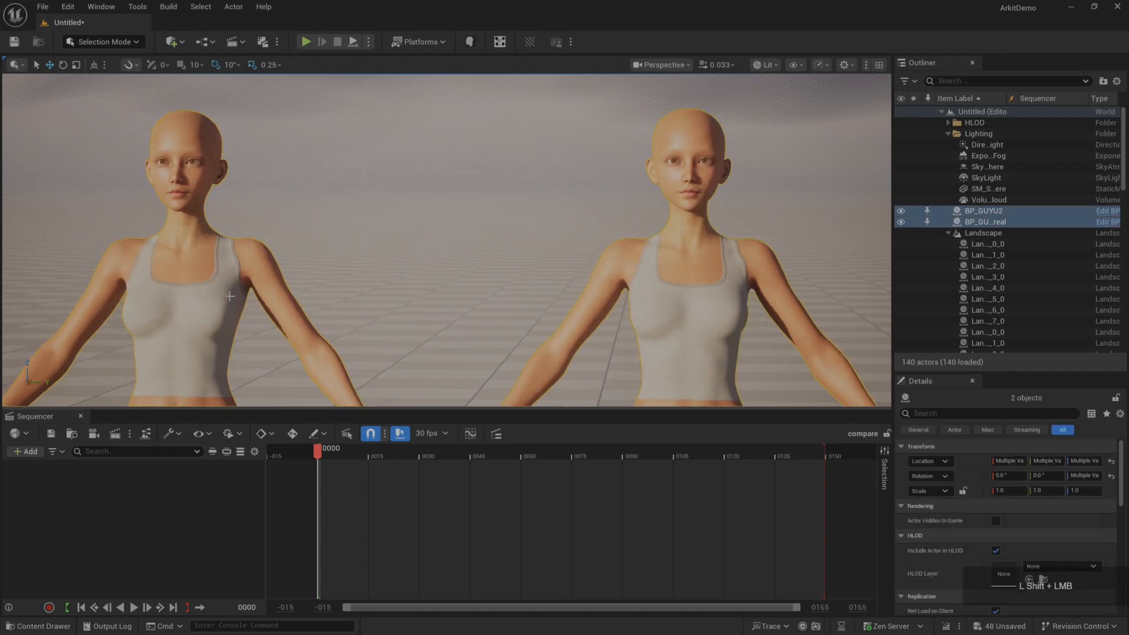
pyautogui.moveTo(999, 222); pyautogui.dragTo(165, 464)
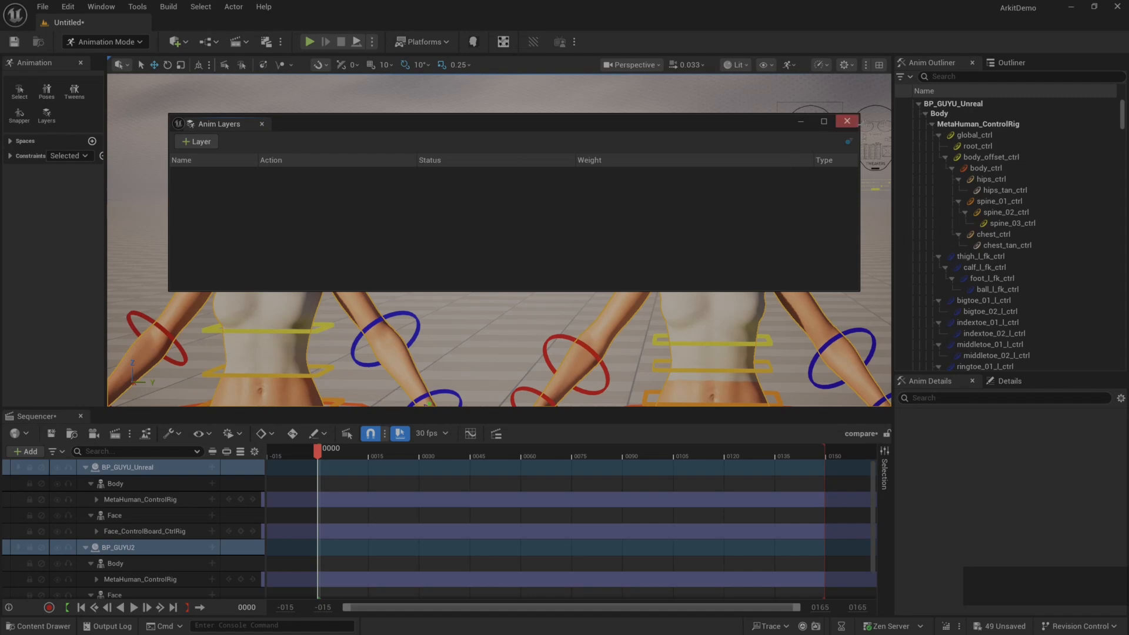
pyautogui.click(852, 123)
# Delete the Face_ControlBoard_CtrlRig tracks of BP_GUYU_Unreal and BP_GUYU2 from the sequence
pyautogui.click(154, 500)
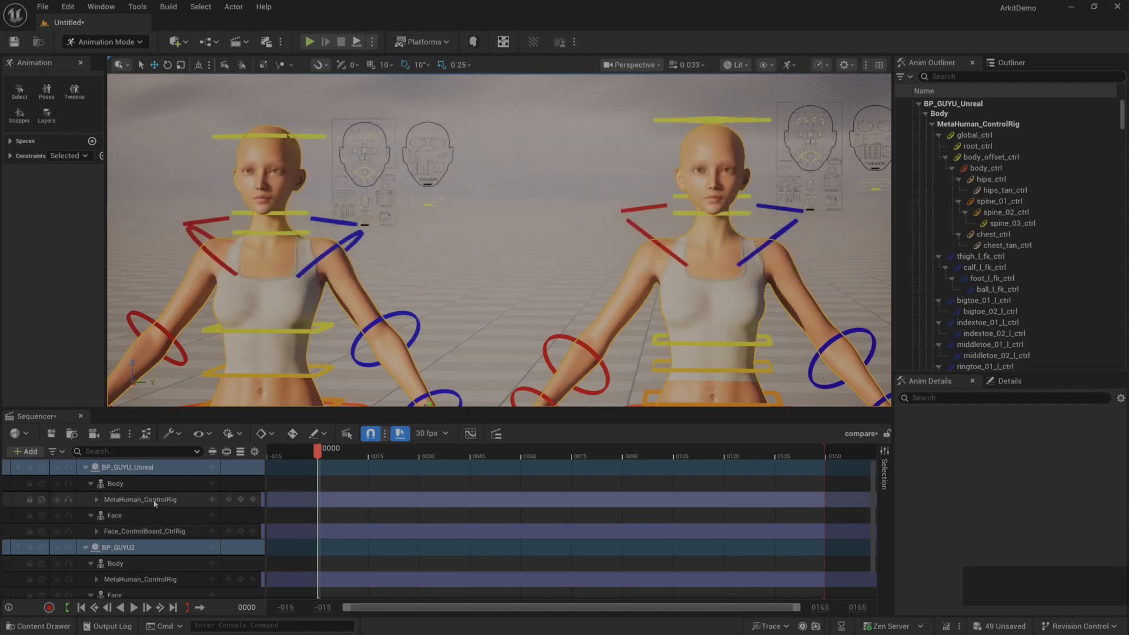
pyautogui.click(140, 531)
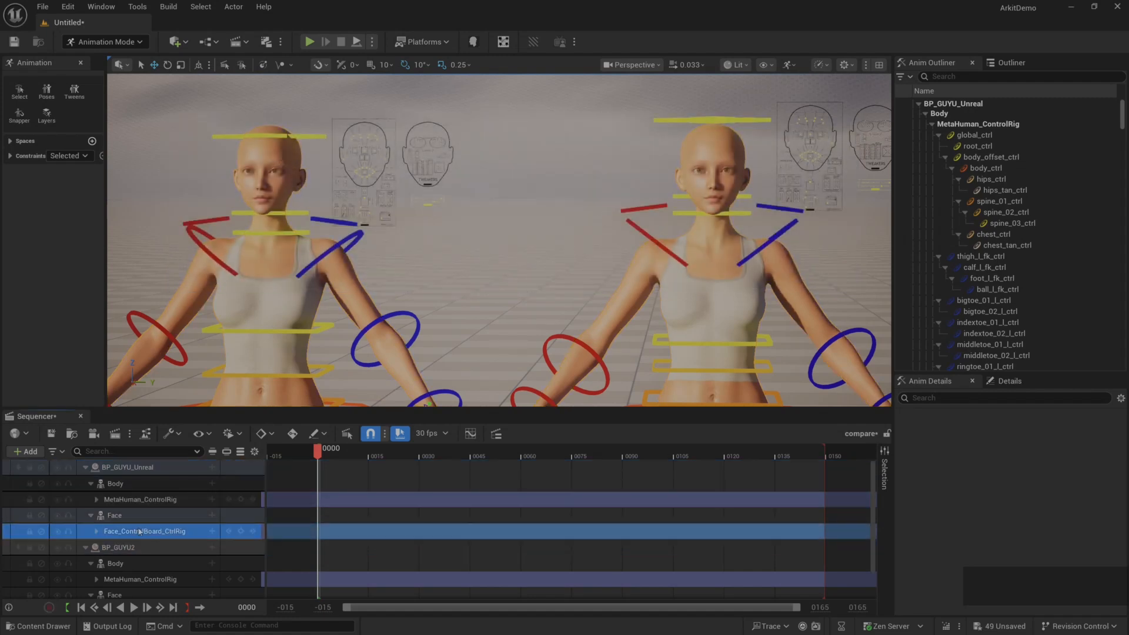
pyautogui.press('Delete')
pyautogui.scroll(-2, 156, 579)
pyautogui.click(157, 590)
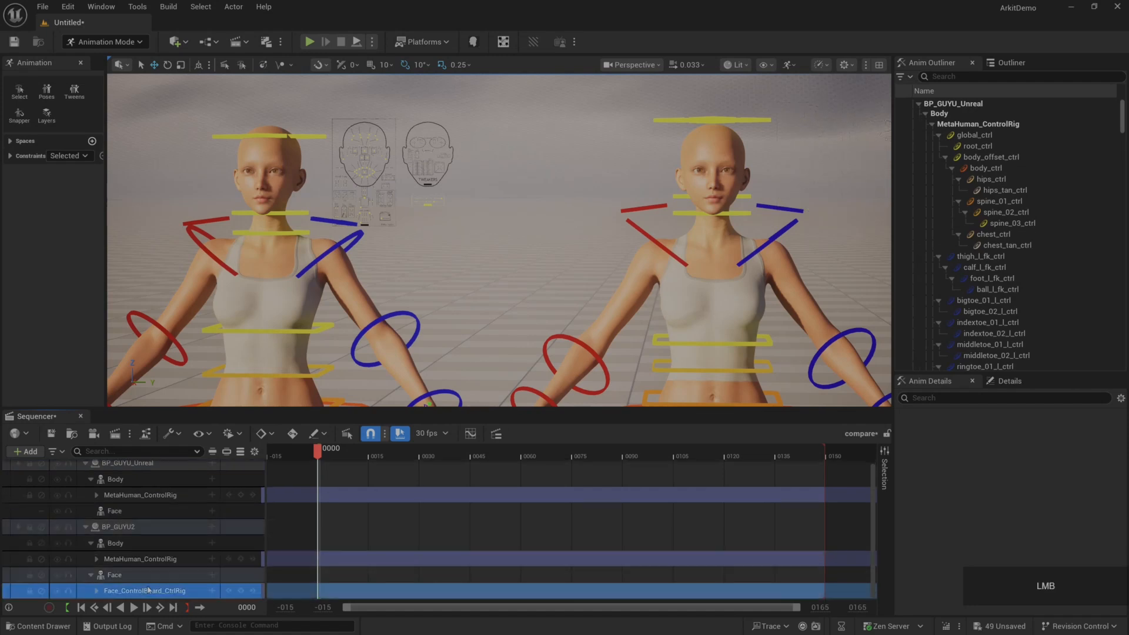
pyautogui.press('Delete')
pyautogui.scroll(1, 146, 539)
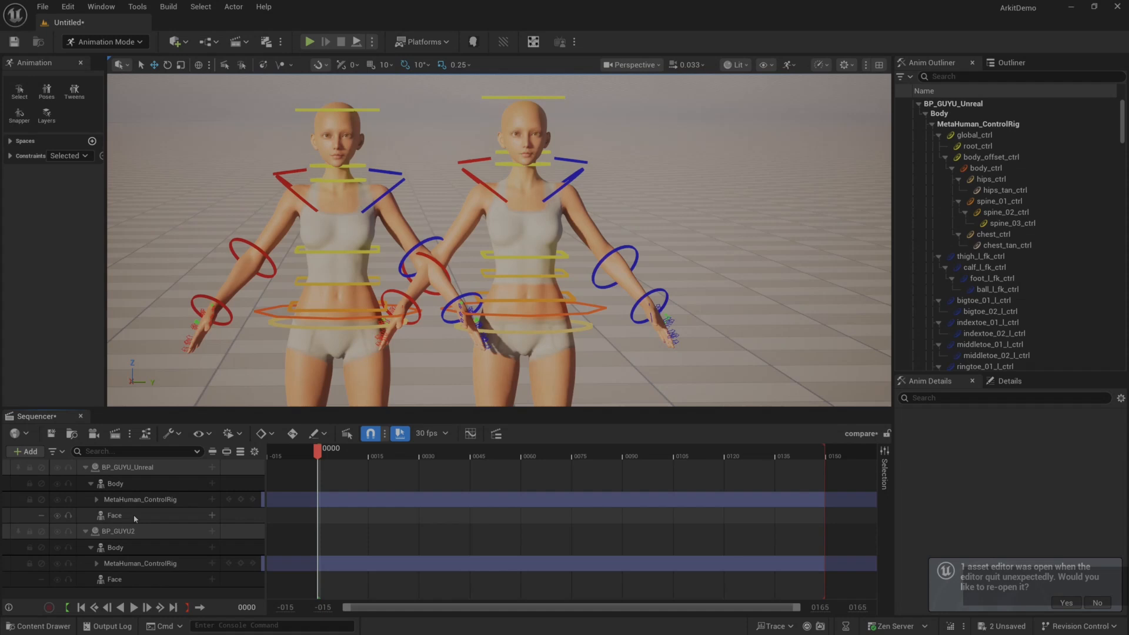
# Add the mhc_mh001_fmn_rom_face animation to the Face track of BP_GUYU_Unreal, searching the animations for "rom"
pyautogui.click(135, 517)
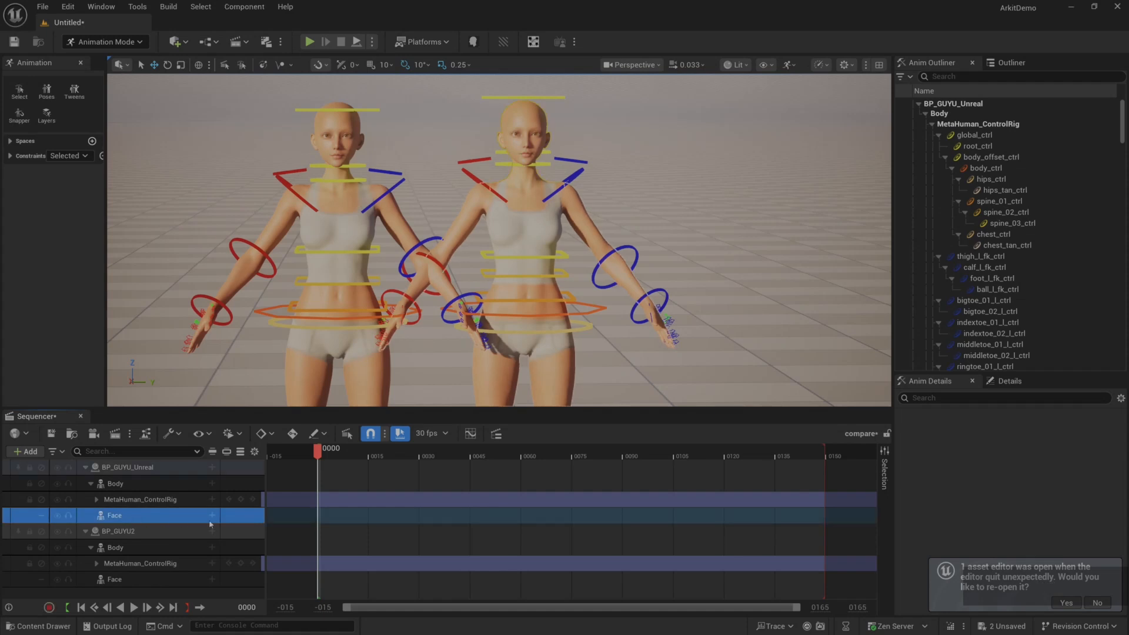
pyautogui.click(211, 515)
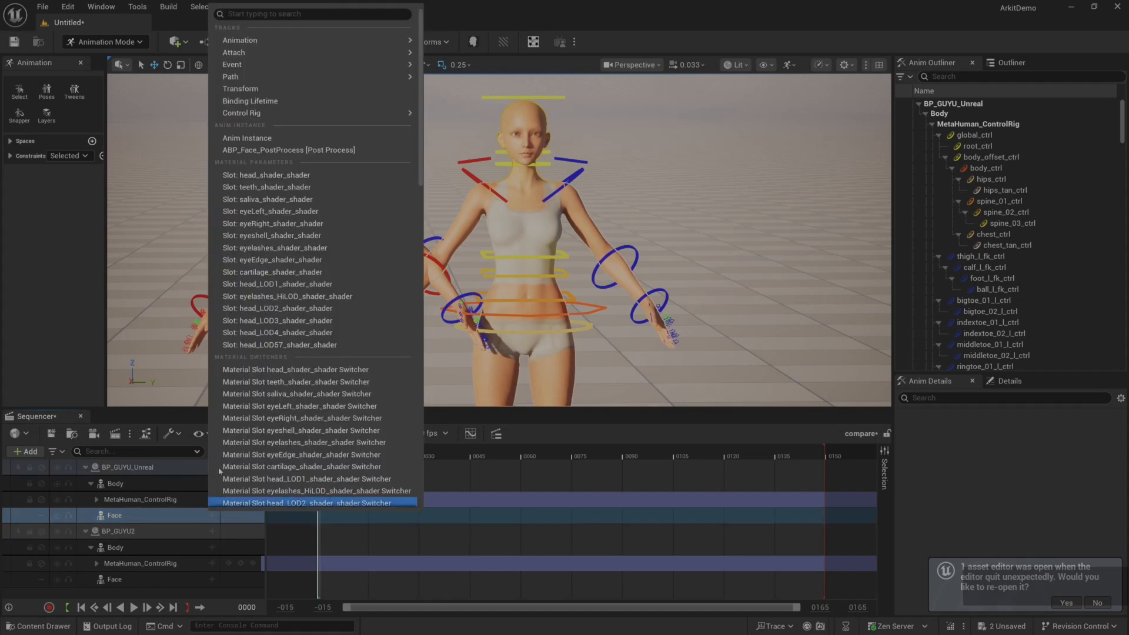
pyautogui.moveTo(254, 41)
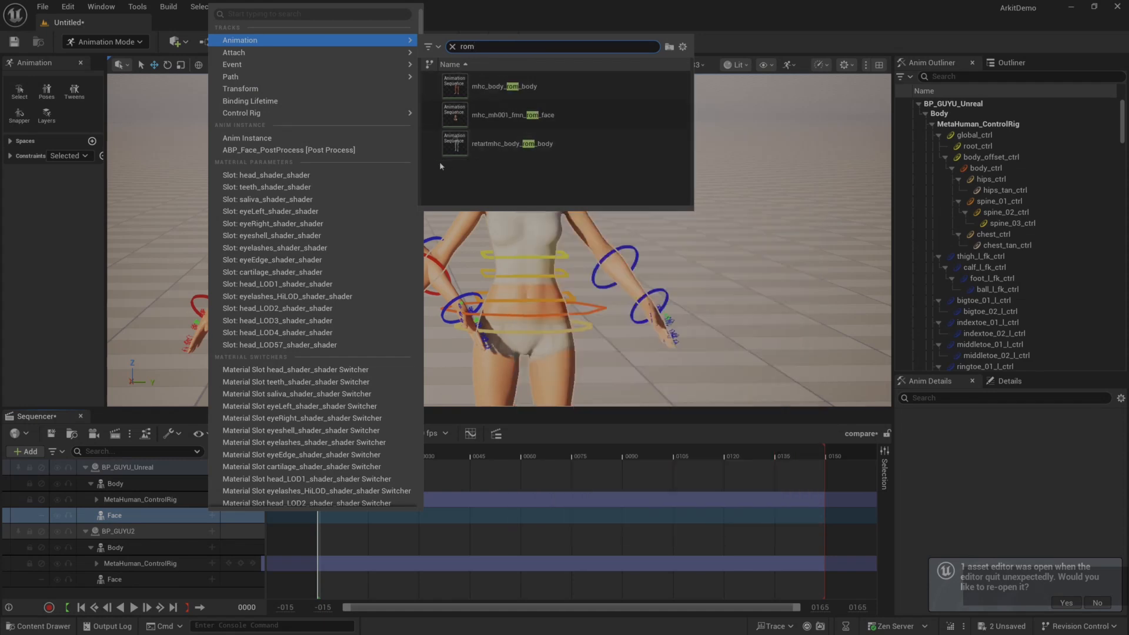
pyautogui.moveTo(485, 138)
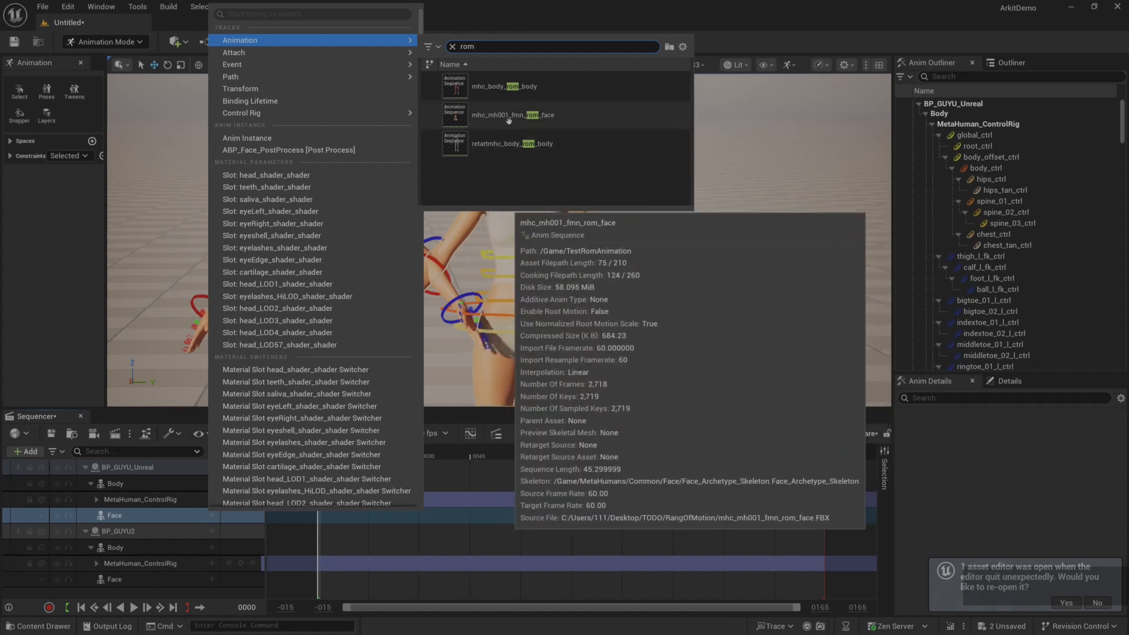
pyautogui.click(495, 122)
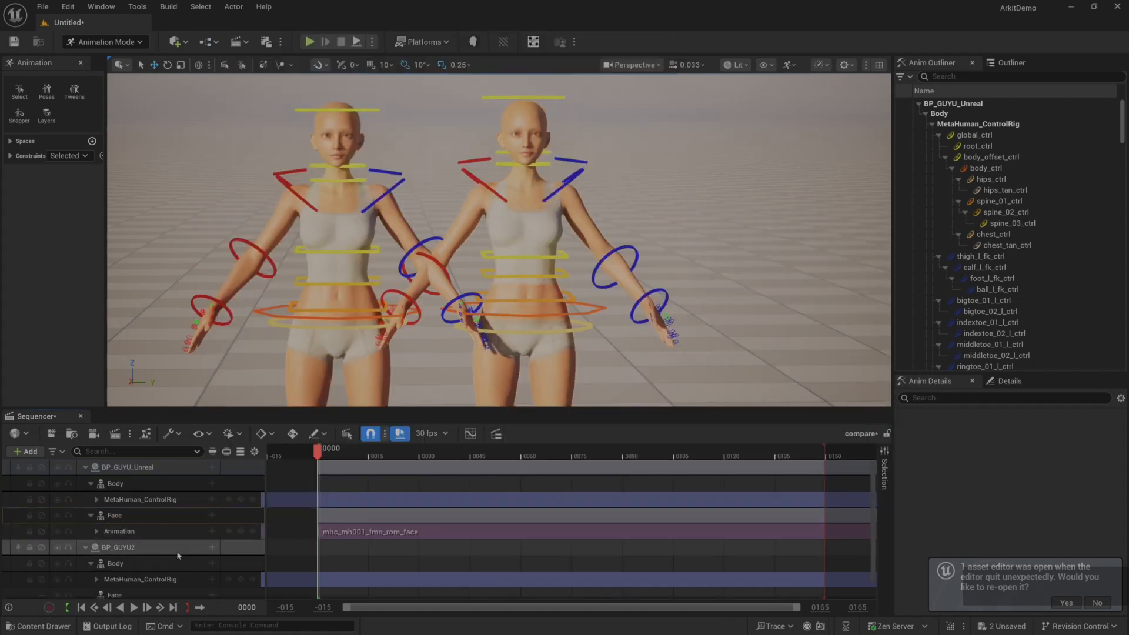
pyautogui.scroll(-1, 195, 547)
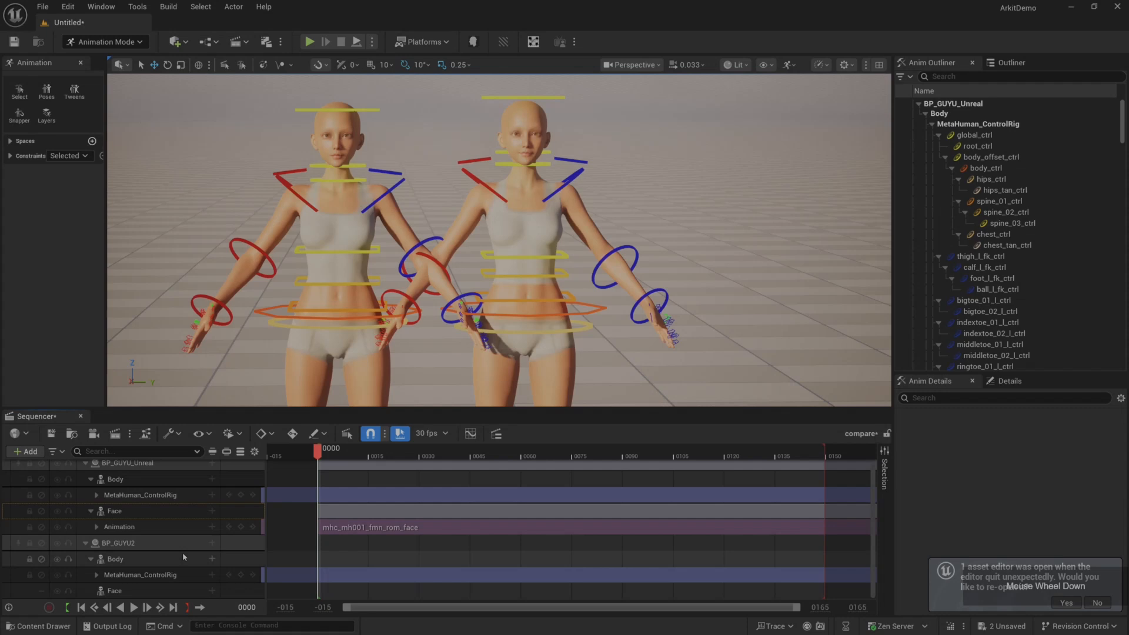
# Add the mhc_mh001_fmn_rom_face animation to the Face track of BP_GUYU2, searching the animations for "rom"
pyautogui.click(212, 592)
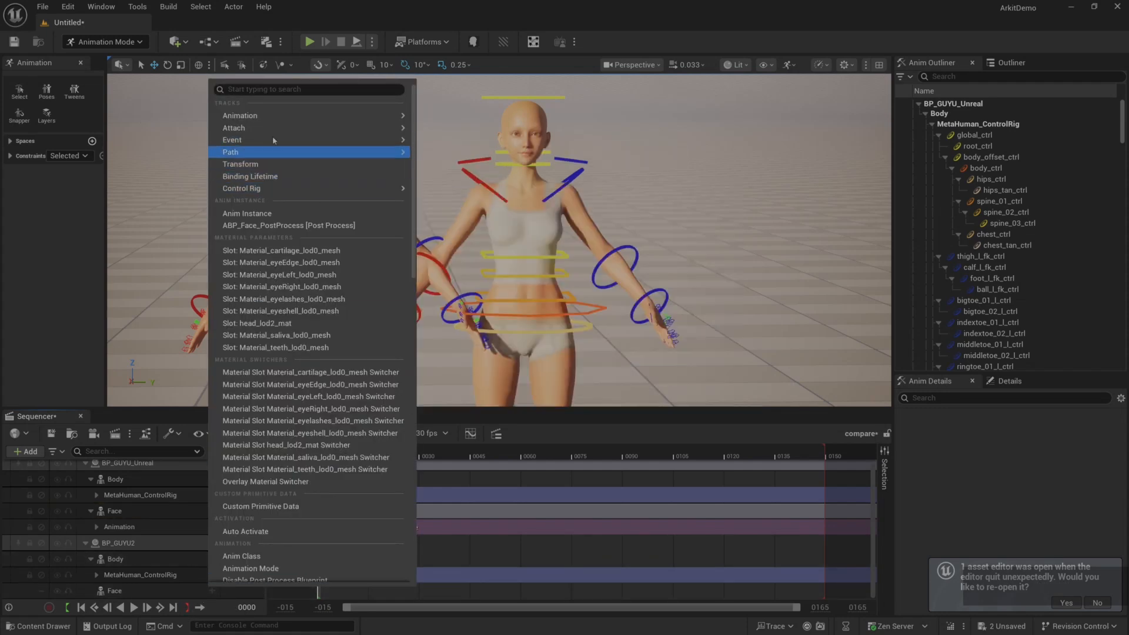
pyautogui.moveTo(292, 118)
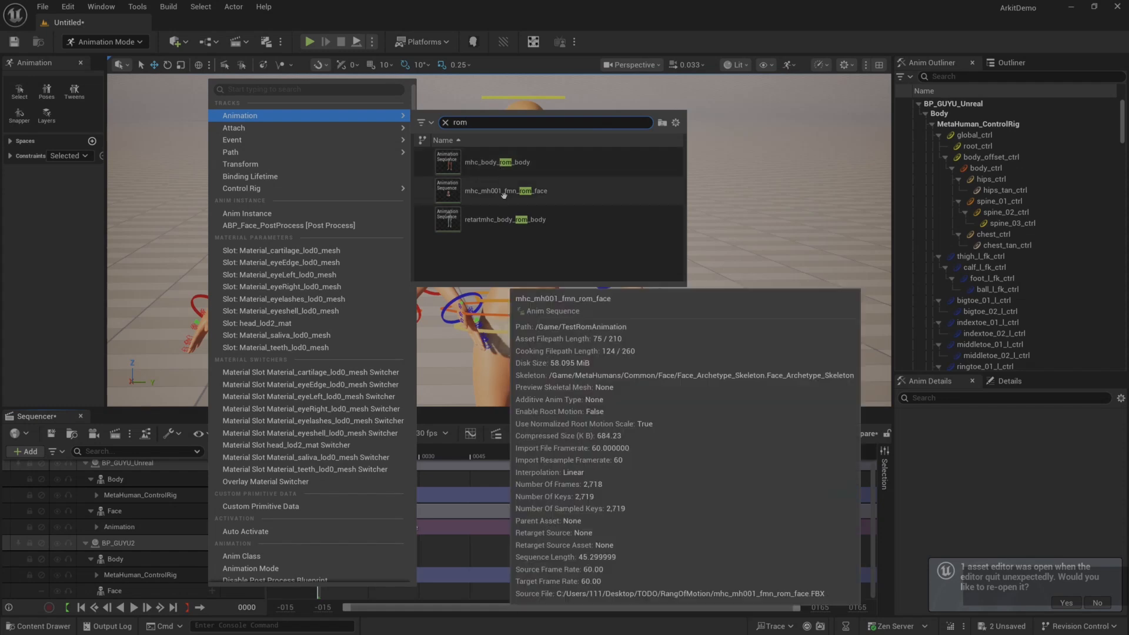
pyautogui.click(503, 194)
# Select BP_GUYU_Unreal and BP_GUYU2 in turn in the scene to identify which character is which
pyautogui.scroll(1, 671, 234)
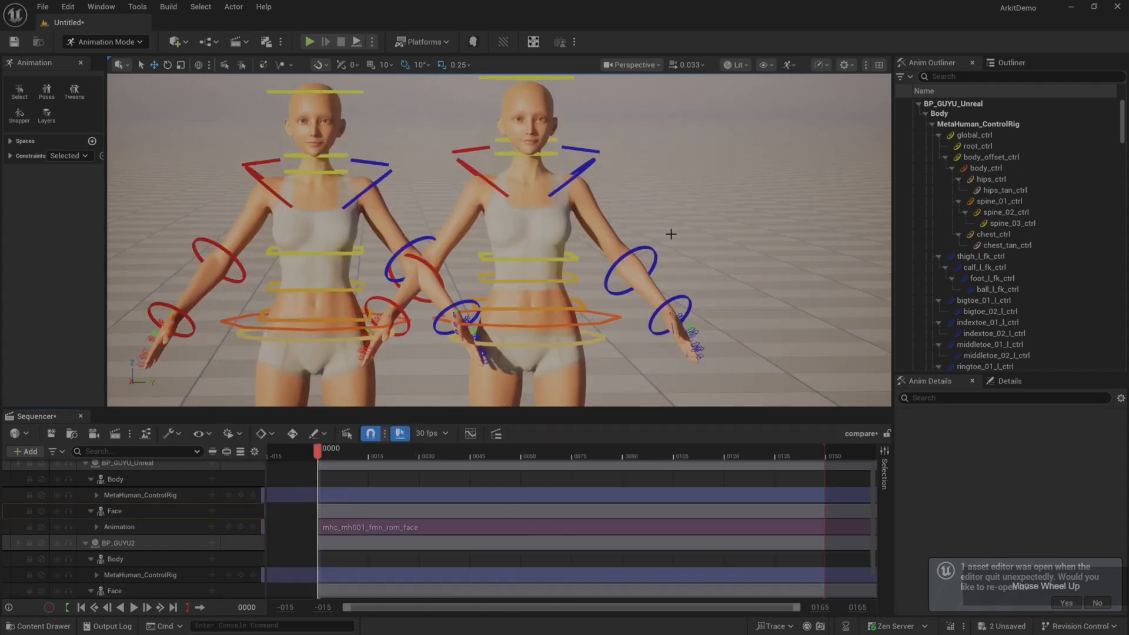
pyautogui.scroll(3, 703, 222)
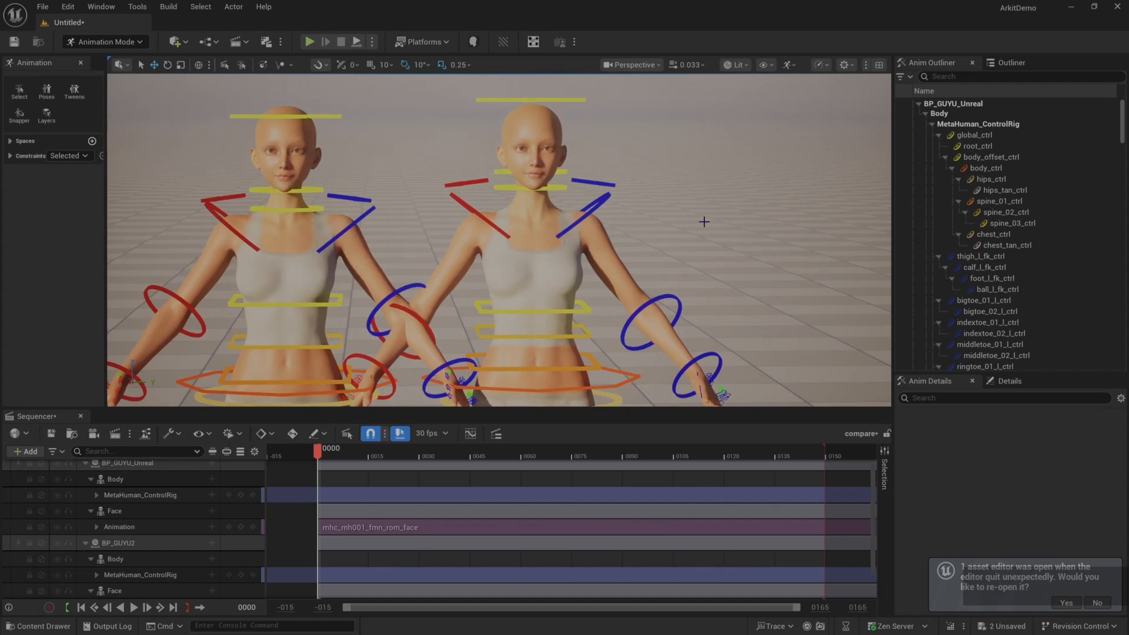
pyautogui.moveTo(704, 222); pyautogui.dragTo(612, 223)
pyautogui.click(607, 226)
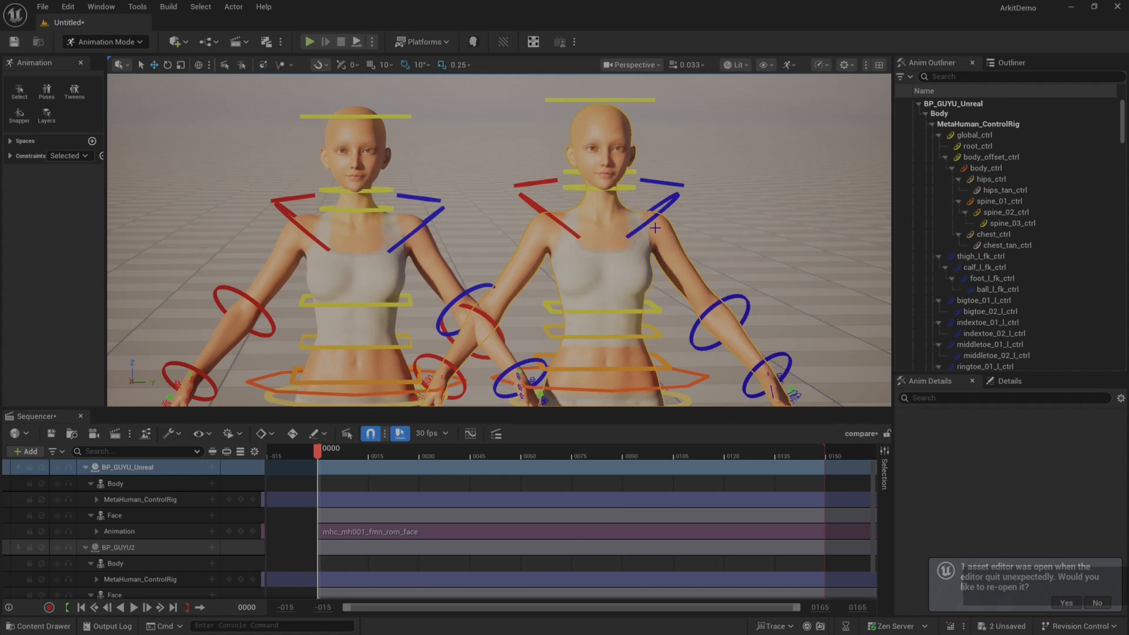
pyautogui.click(359, 255)
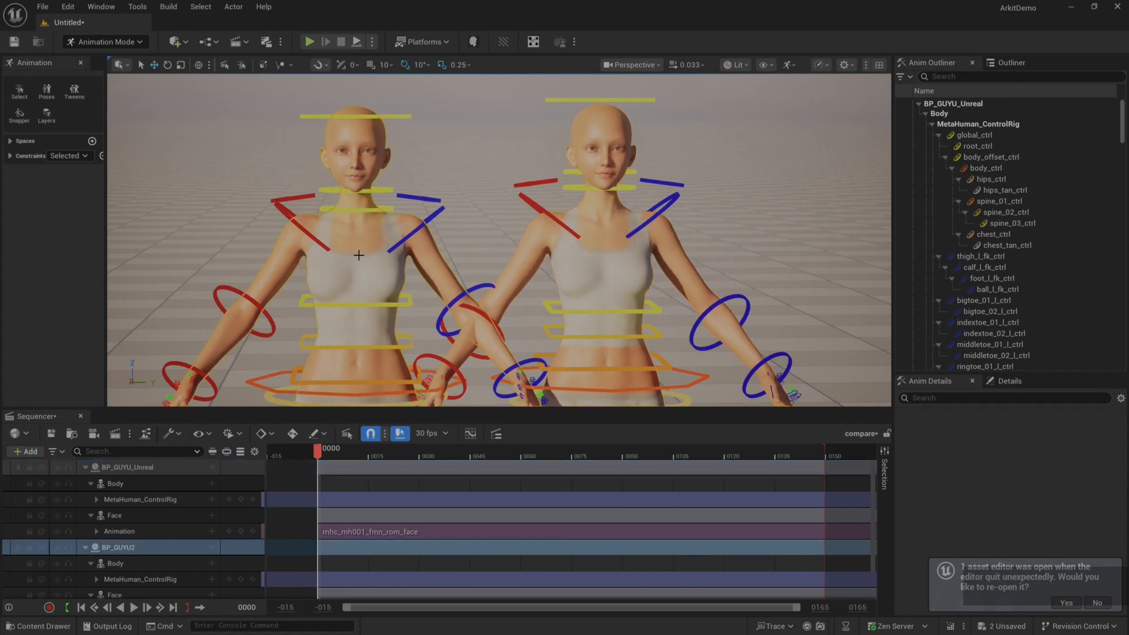
pyautogui.scroll(2, 474, 249)
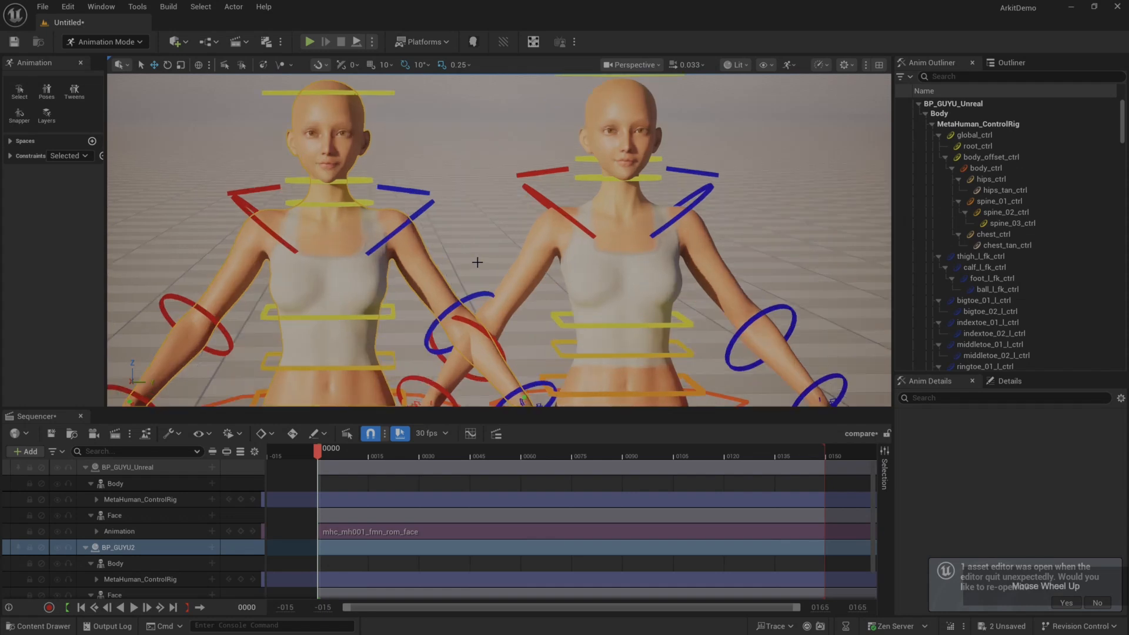
pyautogui.scroll(-2, 477, 262)
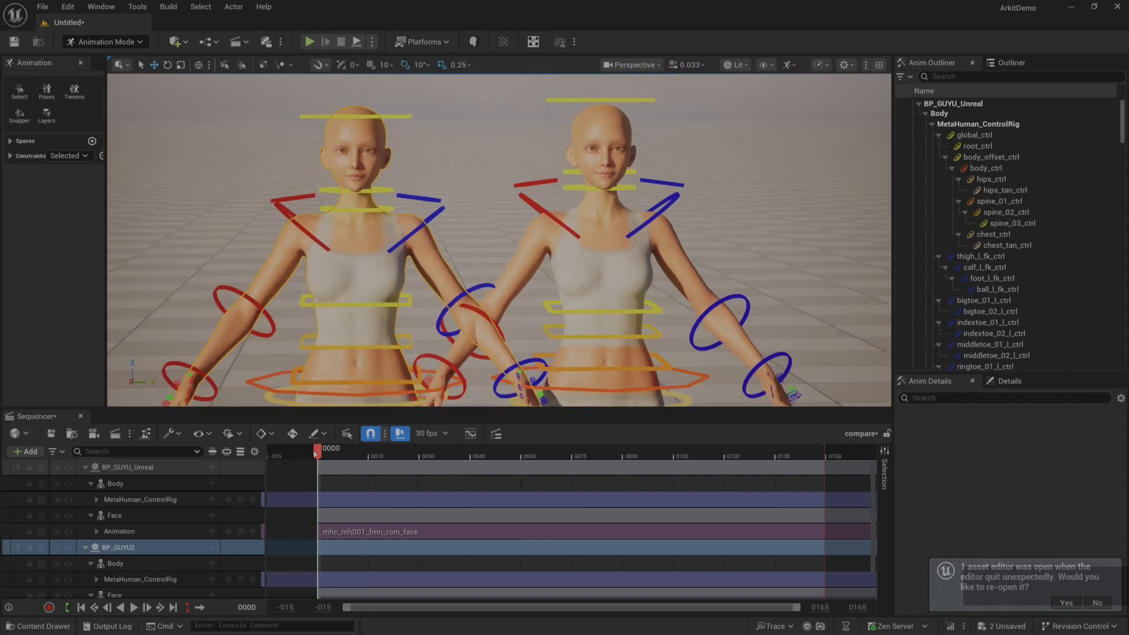
# Scrub to frame 33, widen the viewport around both faces, and play the face animation from there
pyautogui.moveTo(314, 453); pyautogui.dragTo(433, 459)
pyautogui.scroll(5, 487, 257)
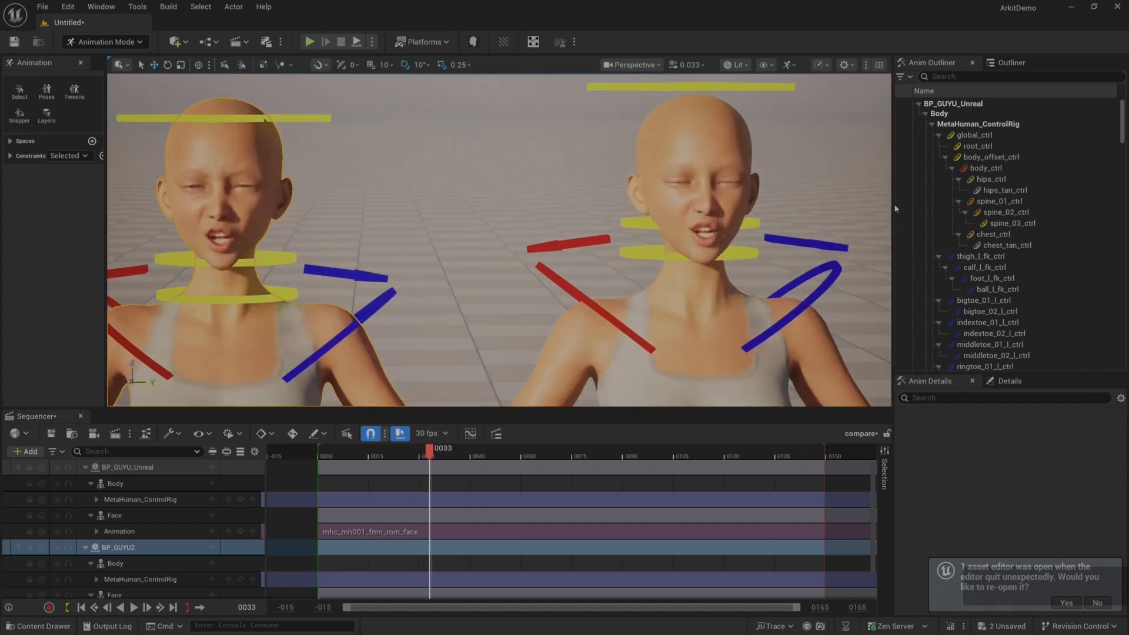
pyautogui.moveTo(893, 209); pyautogui.dragTo(1036, 224)
pyautogui.moveTo(509, 247); pyautogui.dragTo(553, 267)
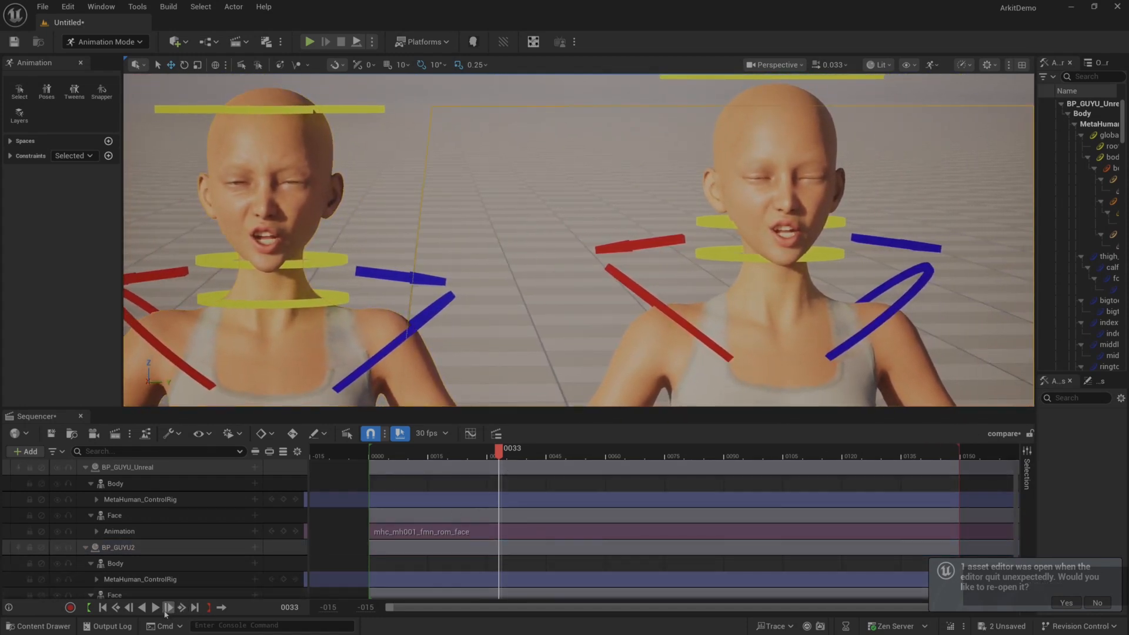
pyautogui.press('space')
# Decline re-opening the asset editor and set the timeline's view range end to 5000
pyautogui.keyDown('ctrl'); pyautogui.scroll(-3, 652, 520); pyautogui.keyUp('ctrl')
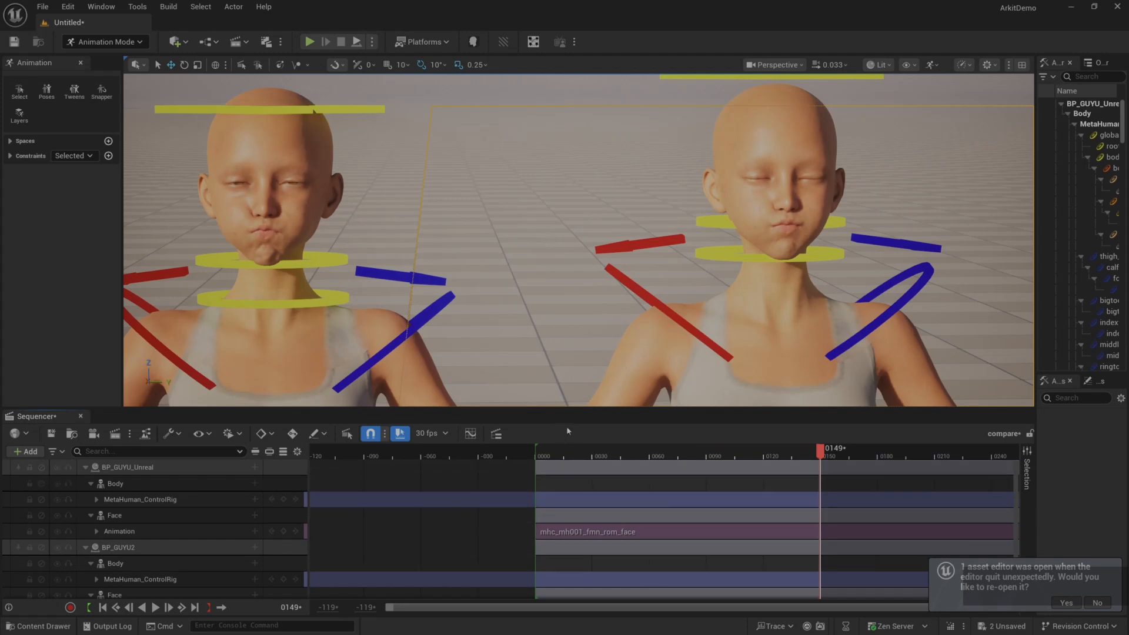
pyautogui.keyDown('ctrl'); pyautogui.scroll(-3, 725, 555); pyautogui.keyUp('ctrl')
pyautogui.keyDown('ctrl'); pyautogui.scroll(4, 733, 554); pyautogui.keyUp('ctrl')
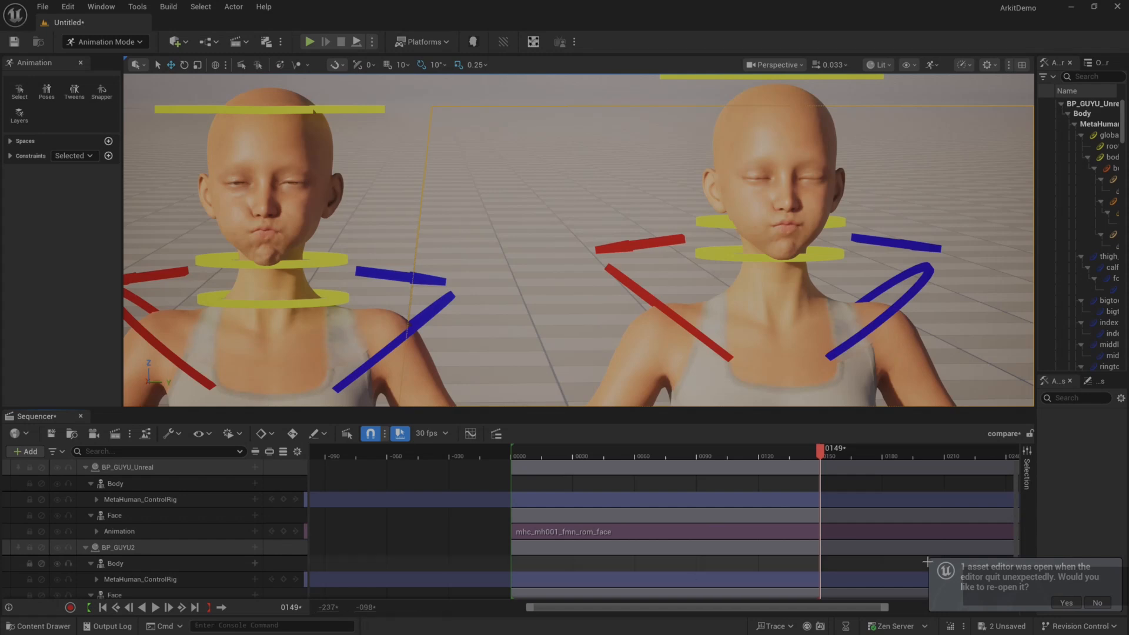
pyautogui.moveTo(888, 612); pyautogui.dragTo(941, 613)
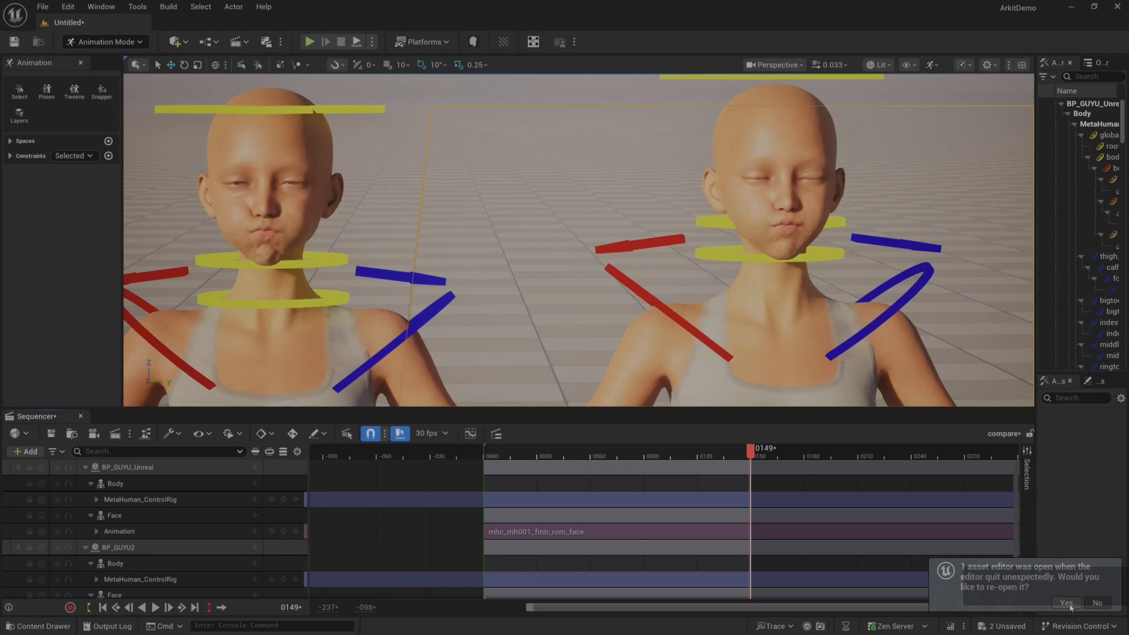
pyautogui.click(1097, 604)
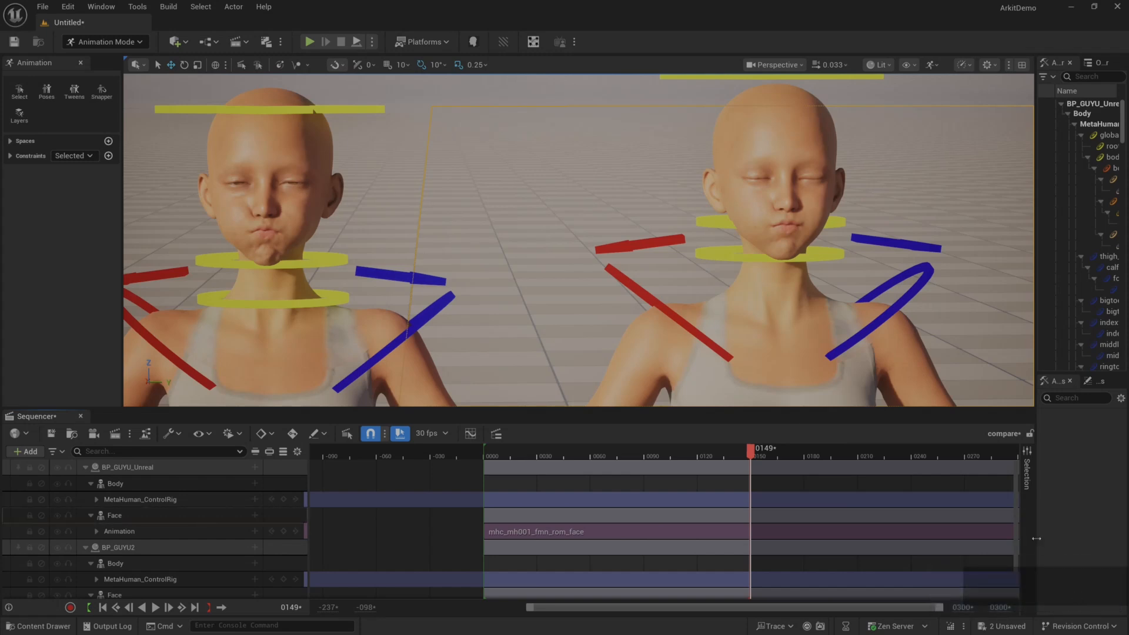
pyautogui.click(958, 608)
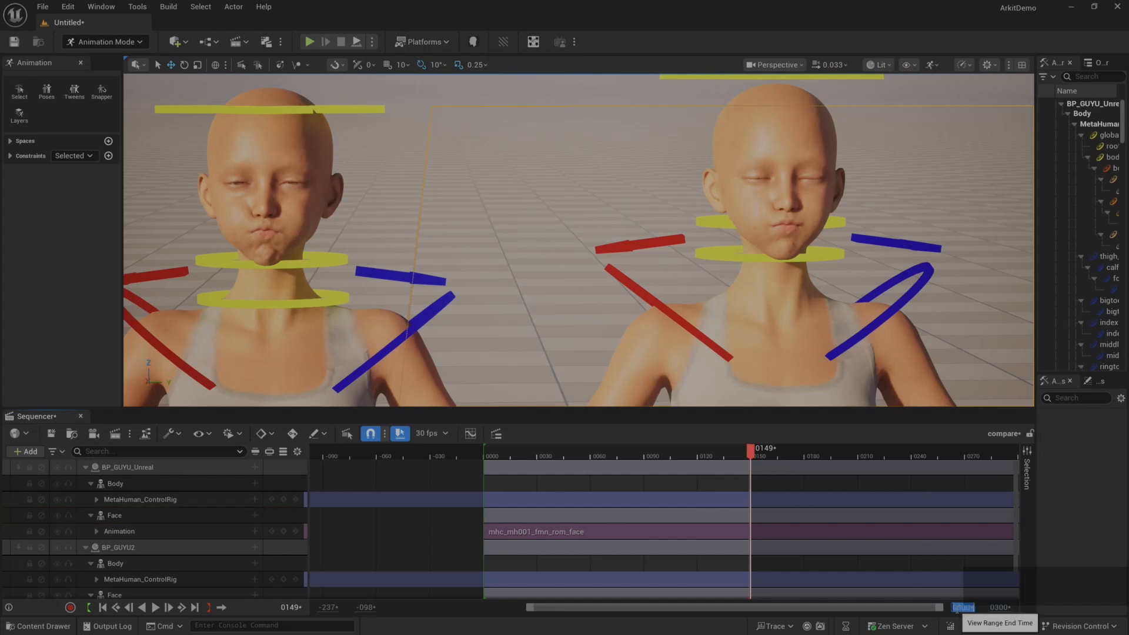
pyautogui.write('5000')
pyautogui.press('Return')
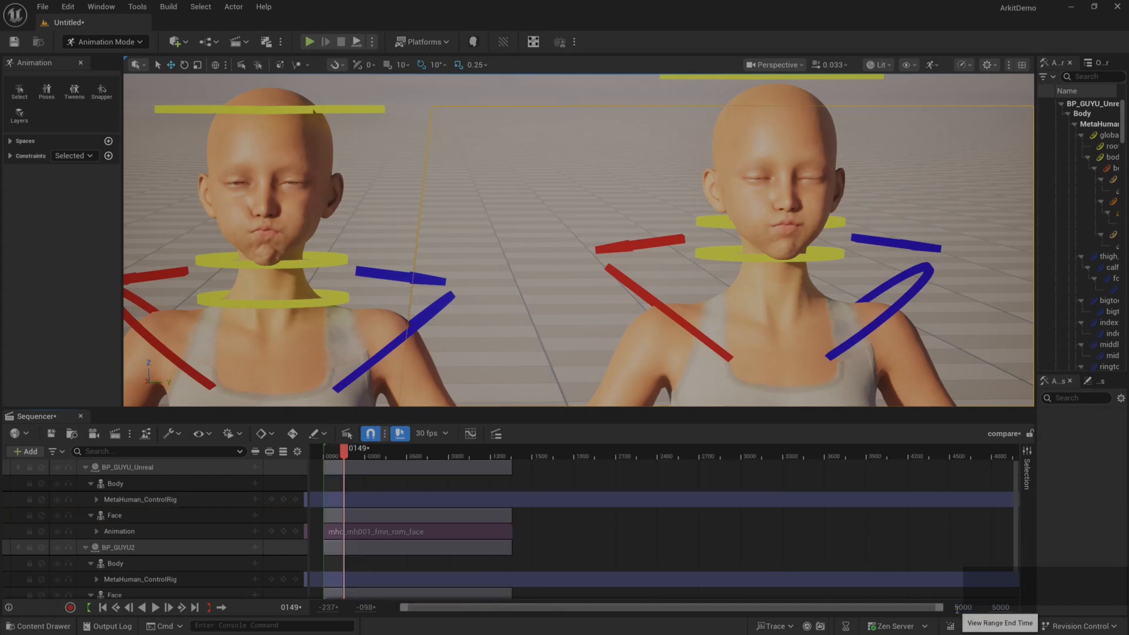
# Extend the sequence's playback end to the end of the face animation and place the playhead at frame 57
pyautogui.click(330, 456)
pyautogui.moveTo(331, 457); pyautogui.dragTo(513, 470)
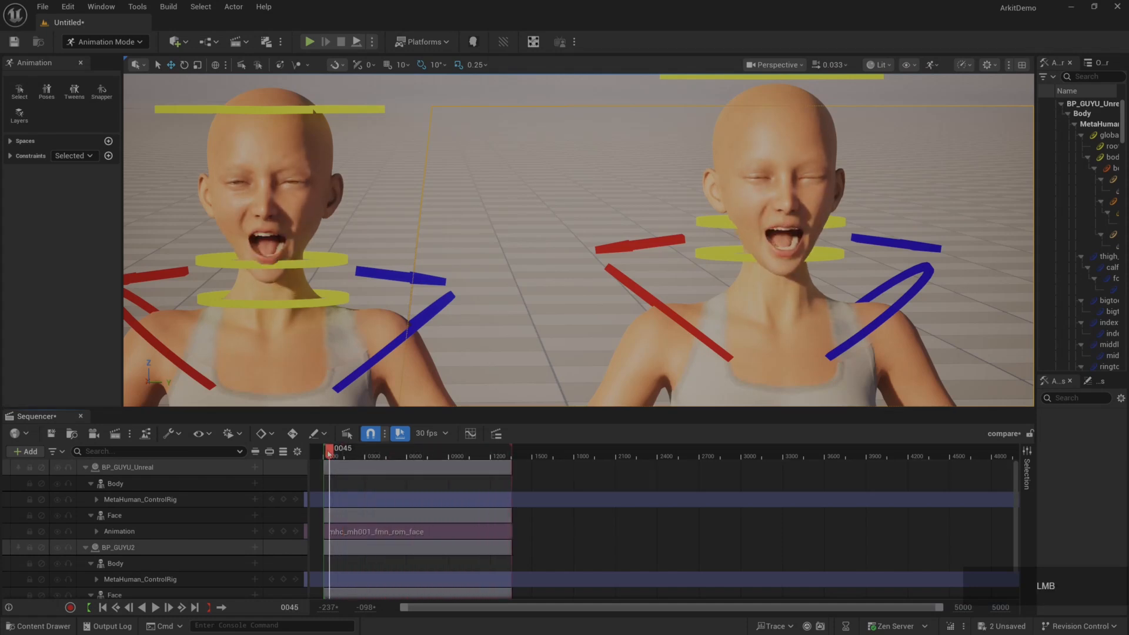
pyautogui.moveTo(328, 453); pyautogui.dragTo(331, 454)
# Enlarge the viewport by shrinking the Sequencer area, then play the face animation with both heads in close view
pyautogui.moveTo(405, 409); pyautogui.dragTo(407, 484)
pyautogui.press('w')
pyautogui.moveTo(569, 408); pyautogui.dragTo(570, 394)
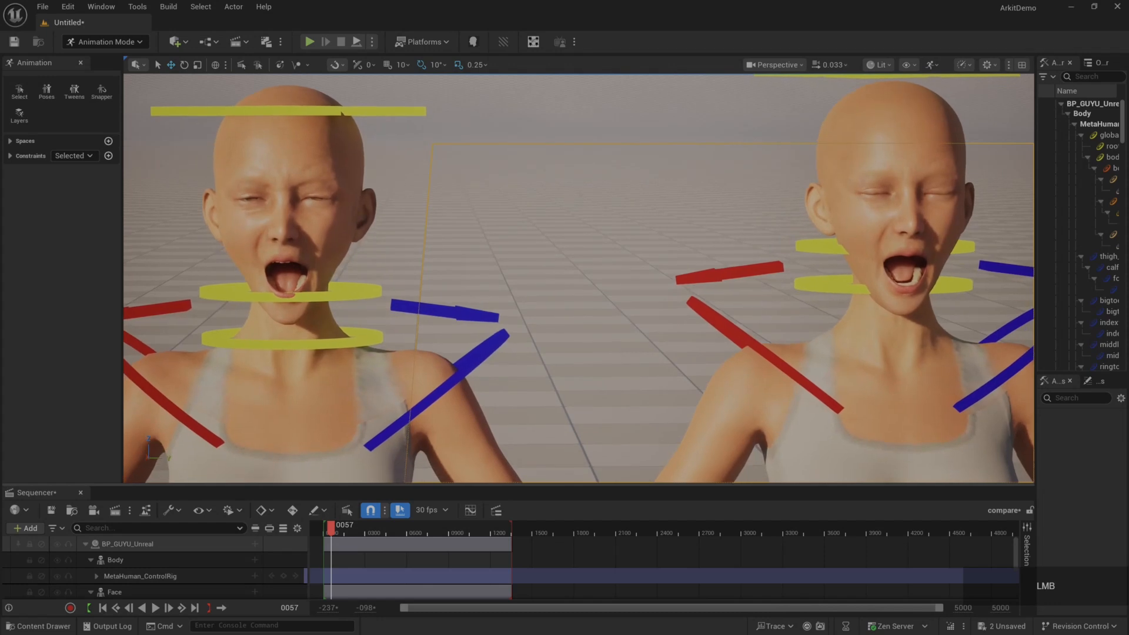
pyautogui.click(156, 608)
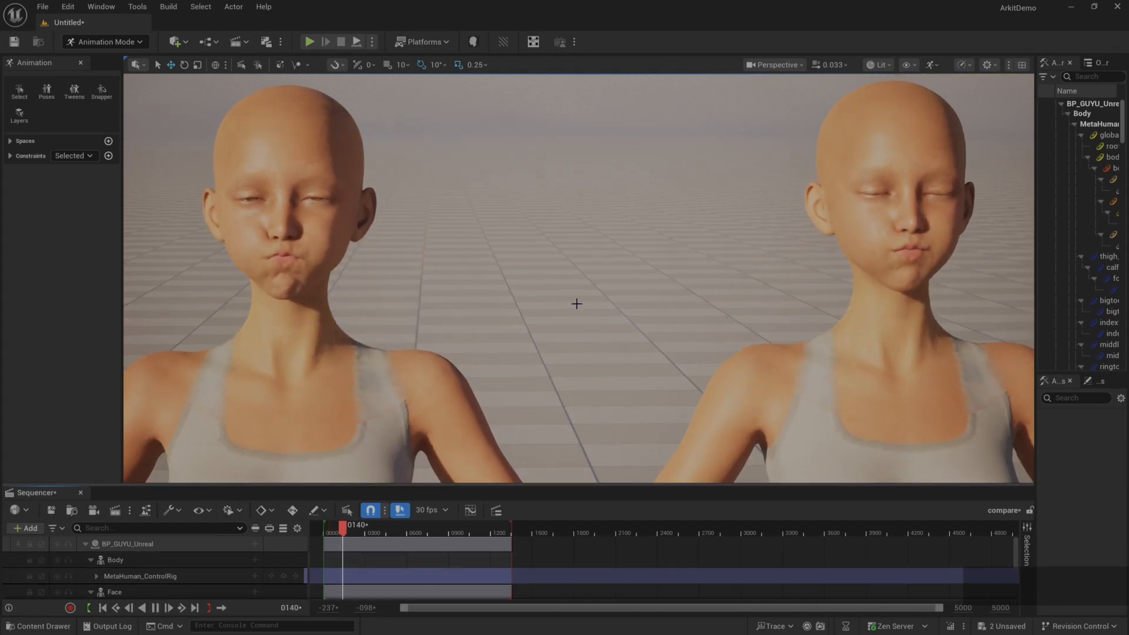
# Examine both characters from a distance and up close while the facial range-of-motion animation plays
pyautogui.scroll(-5, 575, 302)
pyautogui.click(461, 353)
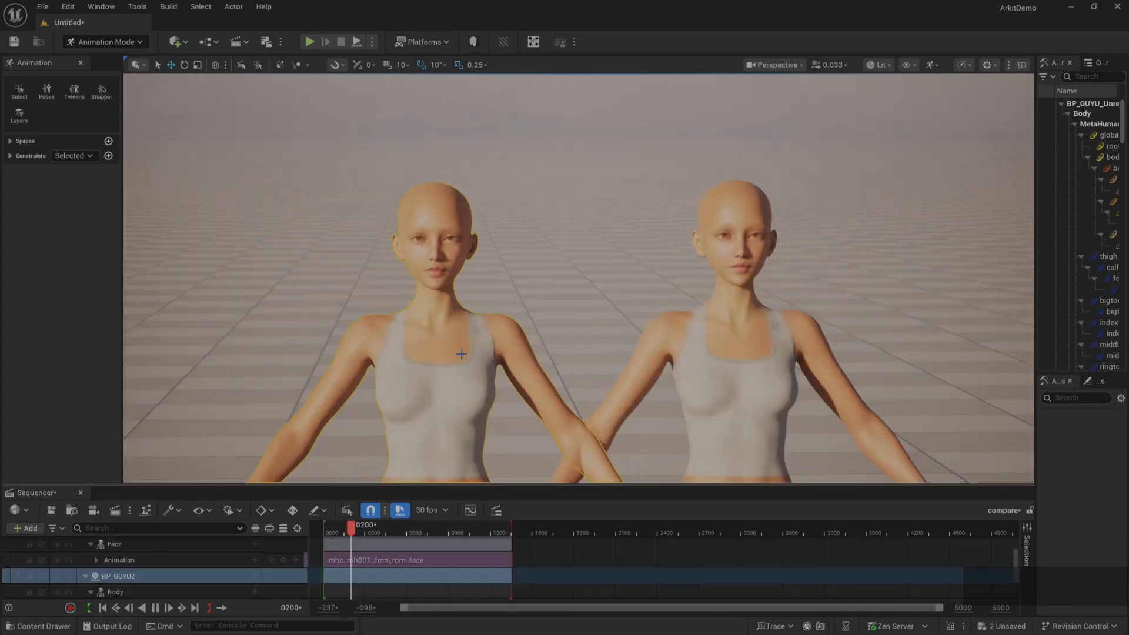
pyautogui.scroll(-8, 461, 354)
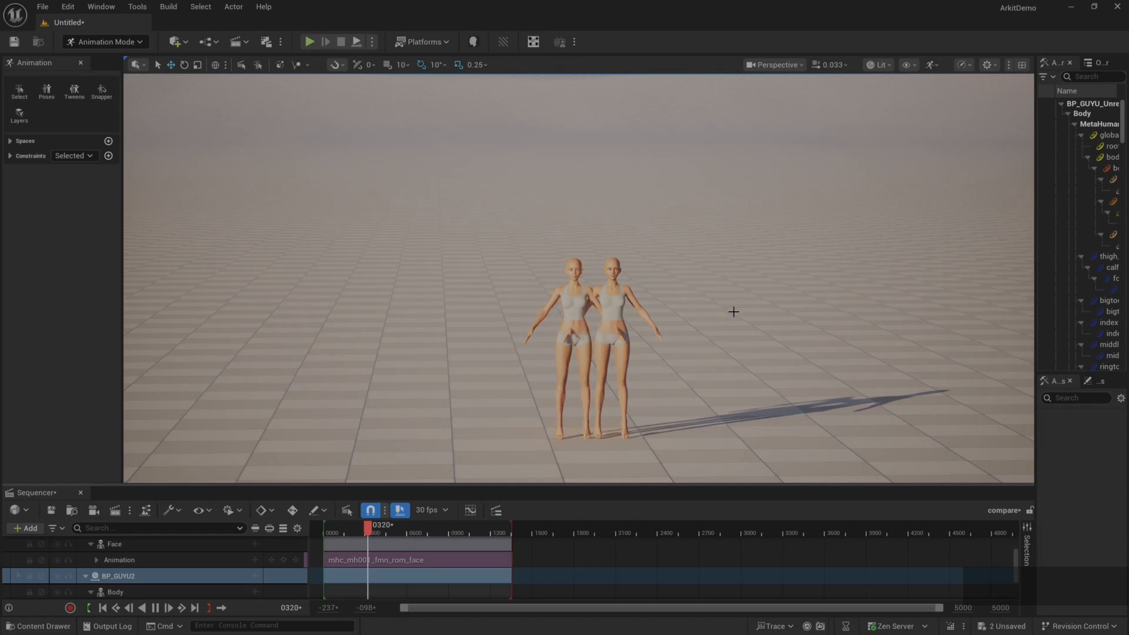
pyautogui.scroll(5, 748, 321)
pyautogui.scroll(6, 748, 321)
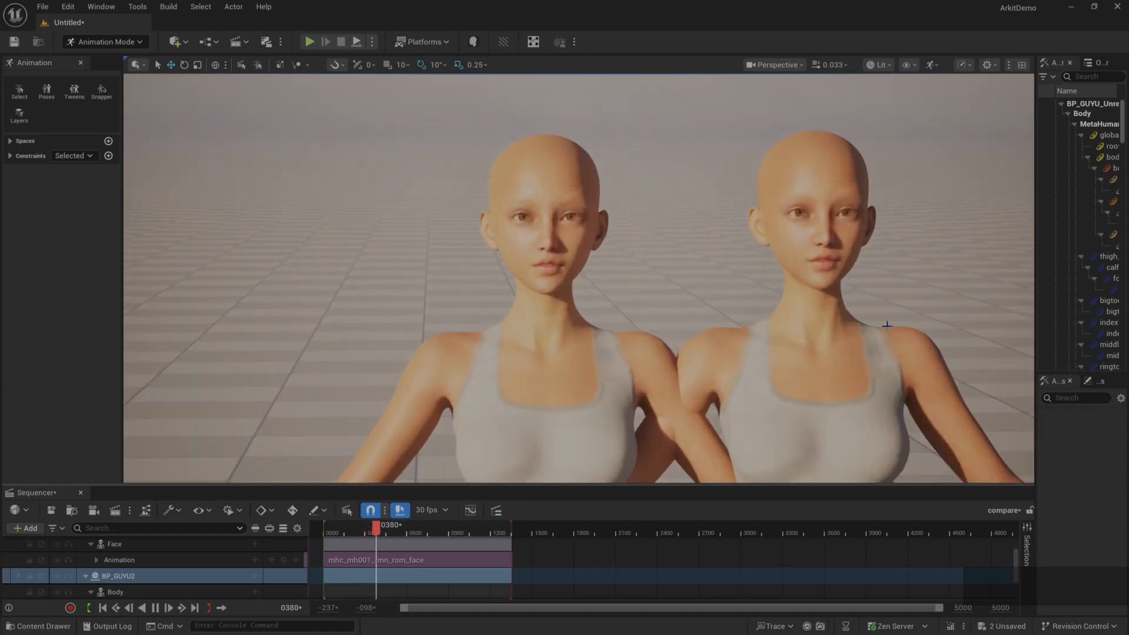
pyautogui.moveTo(887, 324); pyautogui.dragTo(887, 325)
pyautogui.press('d')
pyautogui.press('w')
pyautogui.press('e')
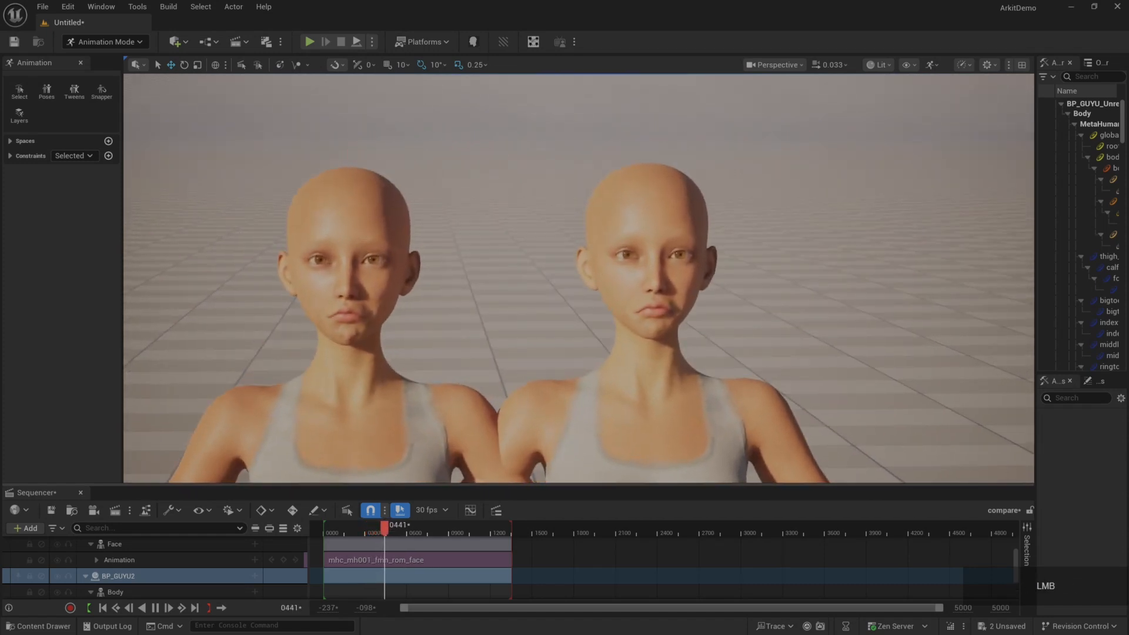
pyautogui.press('w')
pyautogui.press('w')
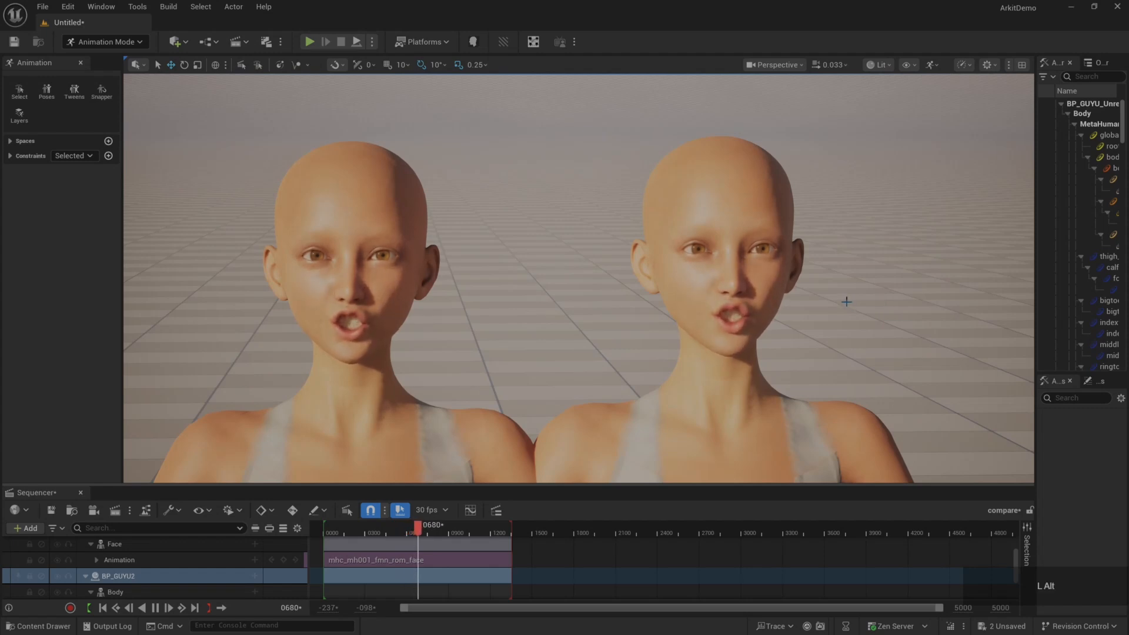
pyautogui.keyDown('alt'); pyautogui.moveTo(846, 301); pyautogui.dragTo(870, 301); pyautogui.keyUp('alt')
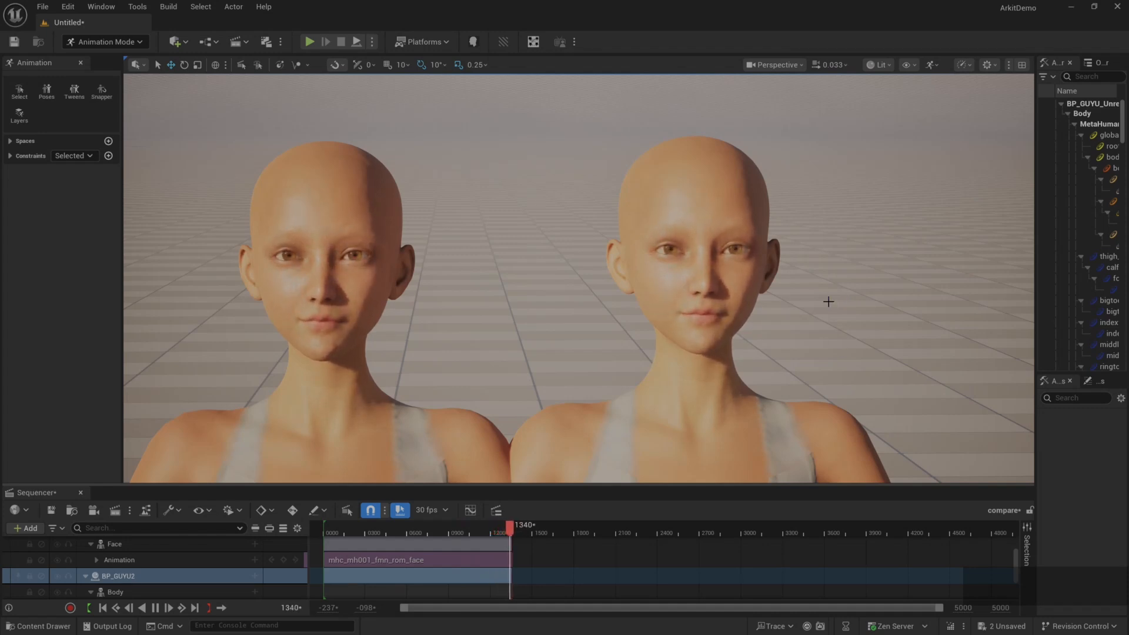
# Stop playback, scrub back through the expressions to frame 510, and extend the sequence's playback end to just past frame 3300
pyautogui.press('space')
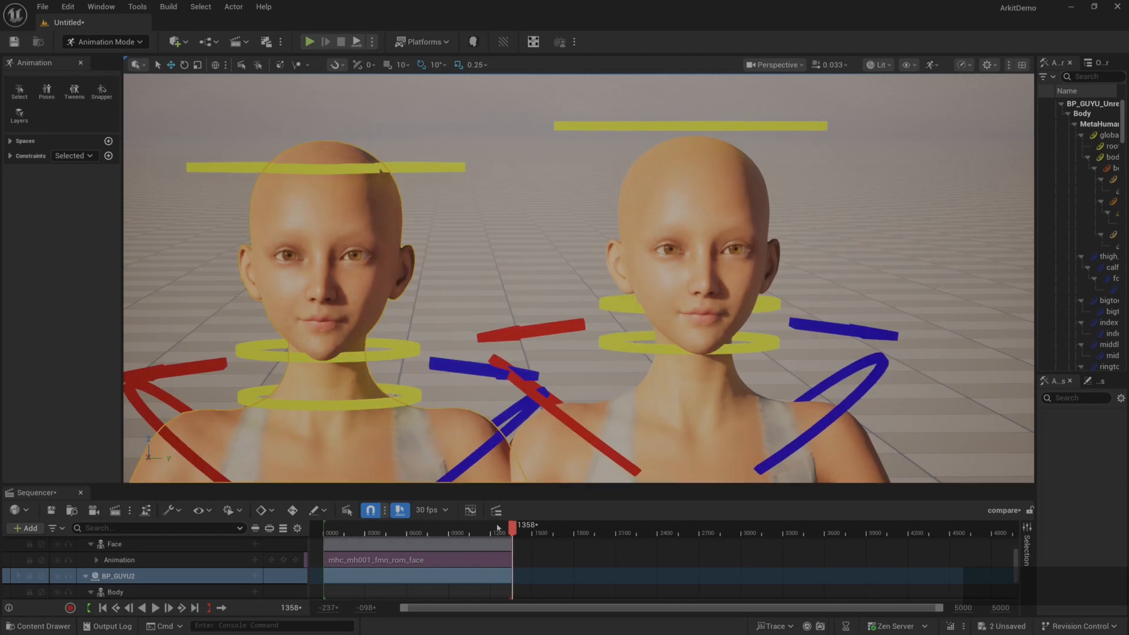
pyautogui.moveTo(512, 531); pyautogui.dragTo(370, 530)
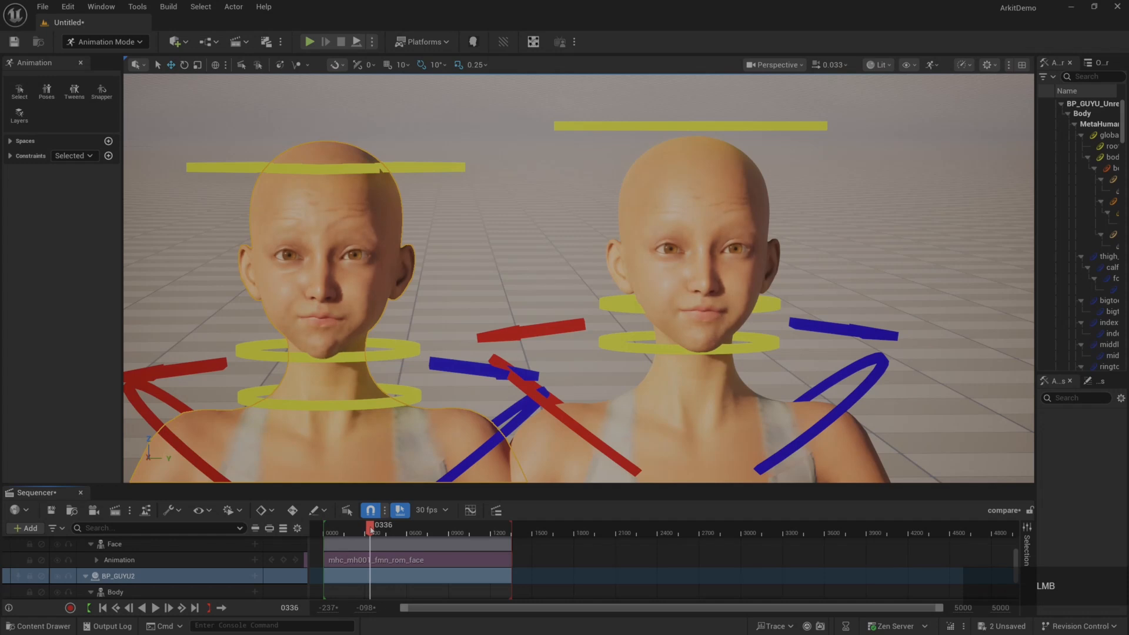
pyautogui.moveTo(371, 529); pyautogui.dragTo(402, 535)
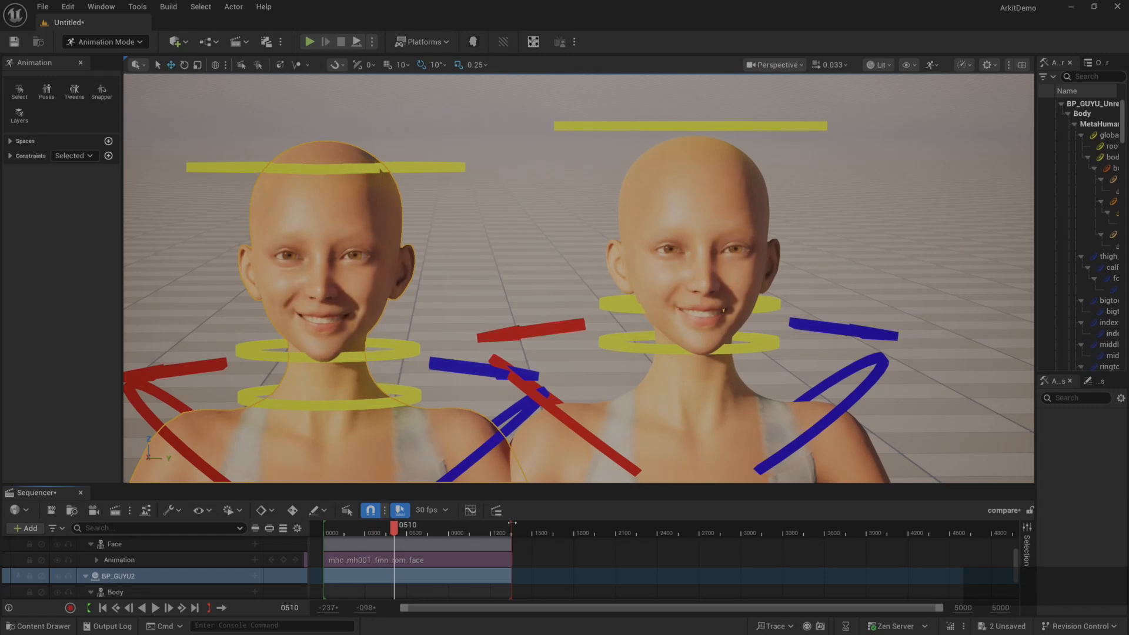
pyautogui.moveTo(540, 528); pyautogui.dragTo(791, 530)
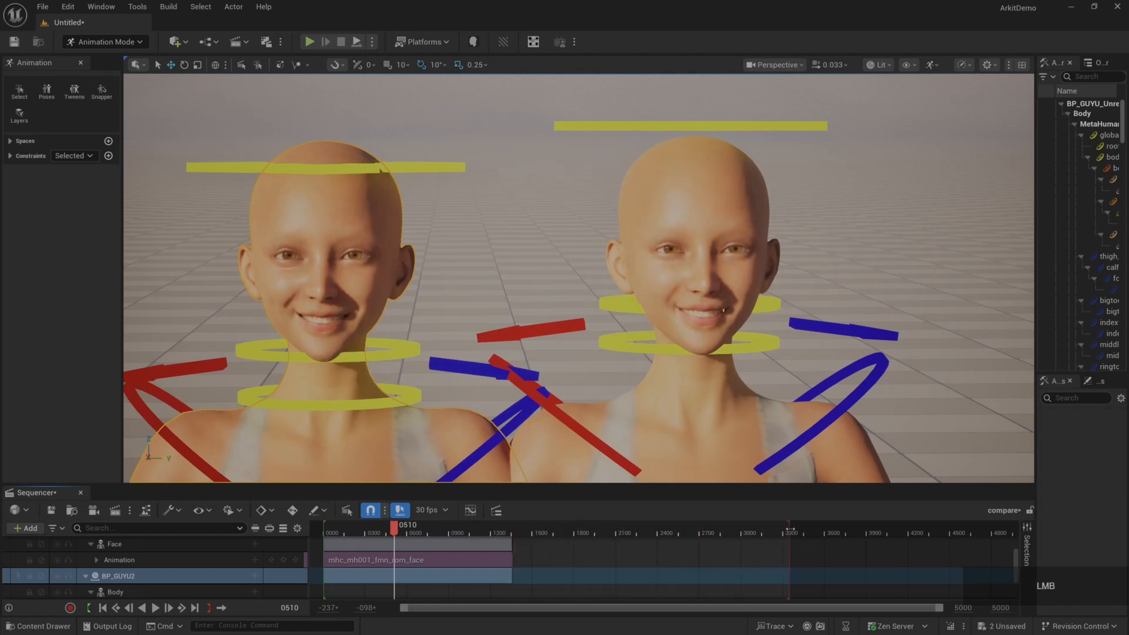
# Try rotating the neck_01_ctrl control of BP_GUYU_Unreal, then undo the rotation
pyautogui.scroll(-5, 777, 327)
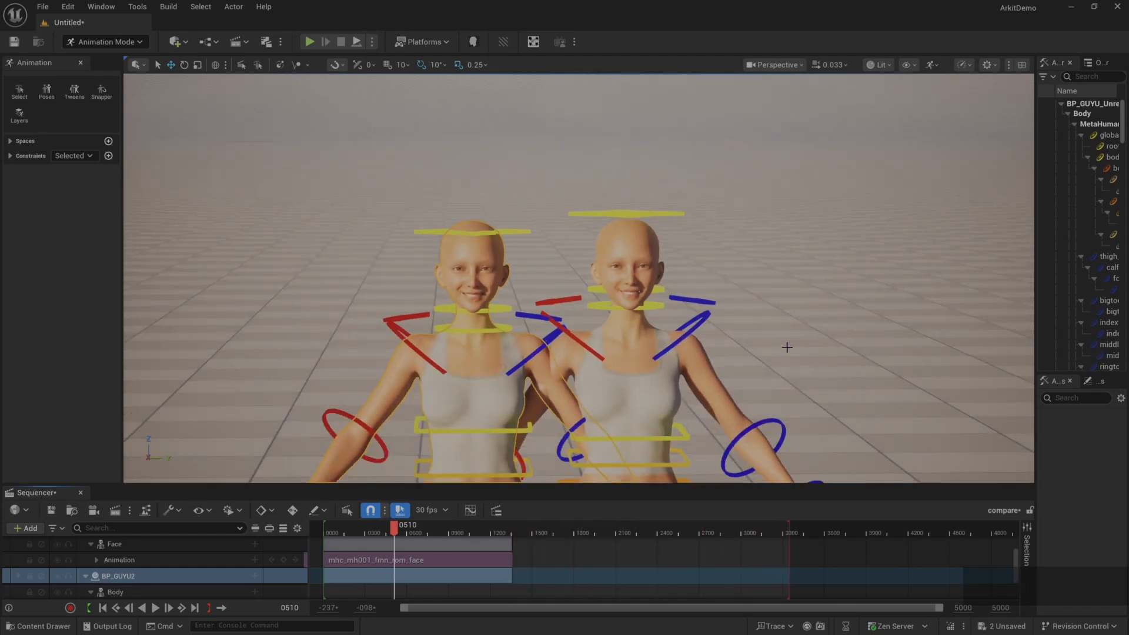
pyautogui.scroll(-2, 776, 350)
pyautogui.press('q')
pyautogui.moveTo(774, 350); pyautogui.dragTo(773, 350)
pyautogui.press('w')
pyautogui.press('e')
pyautogui.click(653, 236)
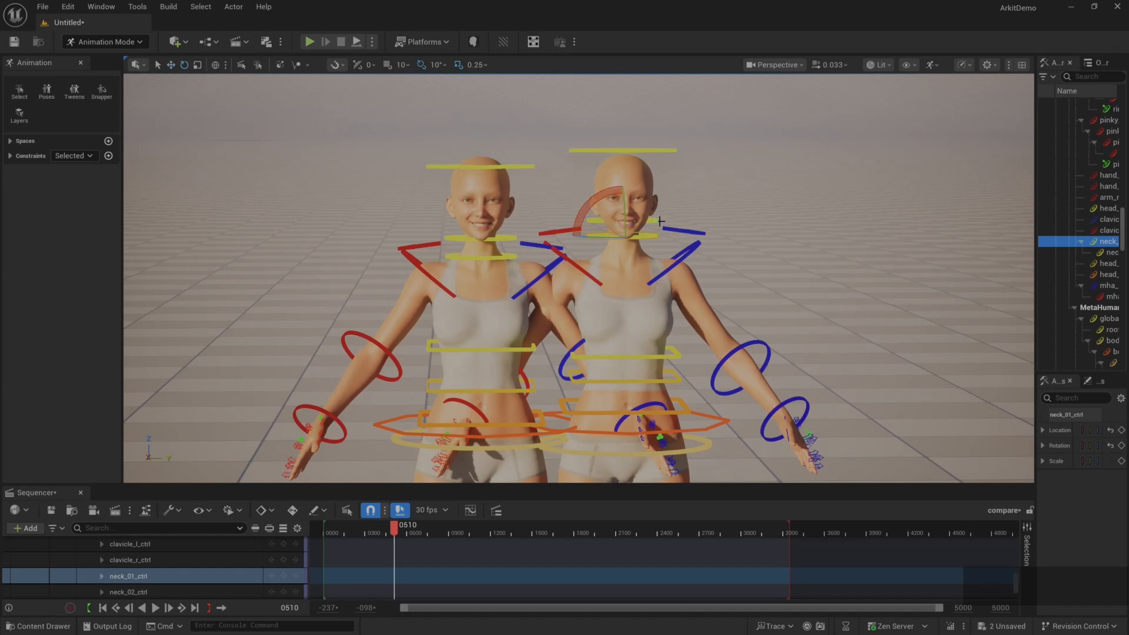
pyautogui.moveTo(660, 221); pyautogui.dragTo(651, 240)
pyautogui.hotkey('ctrl', 'z')
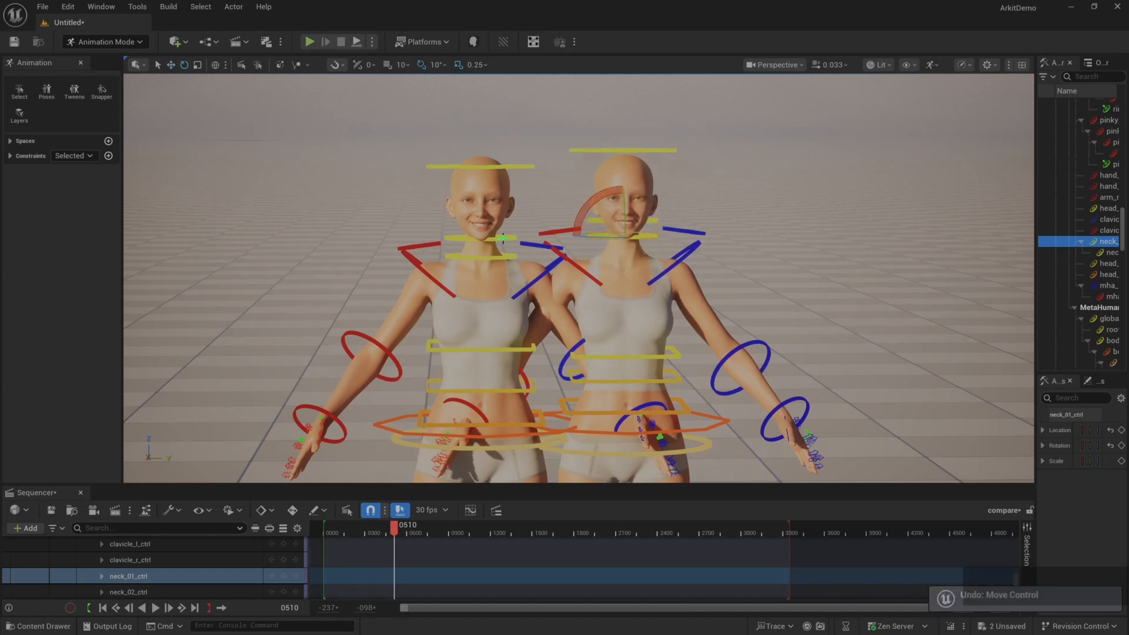
# Try rotating the neck_02_ctrl control of BP_GUYU2, then undo the rotation
pyautogui.click(503, 238)
pyautogui.moveTo(460, 203)
pyautogui.mouseDown()
pyautogui.moveTo(446, 217)
pyautogui.moveTo(460, 202)
pyautogui.mouseUp()
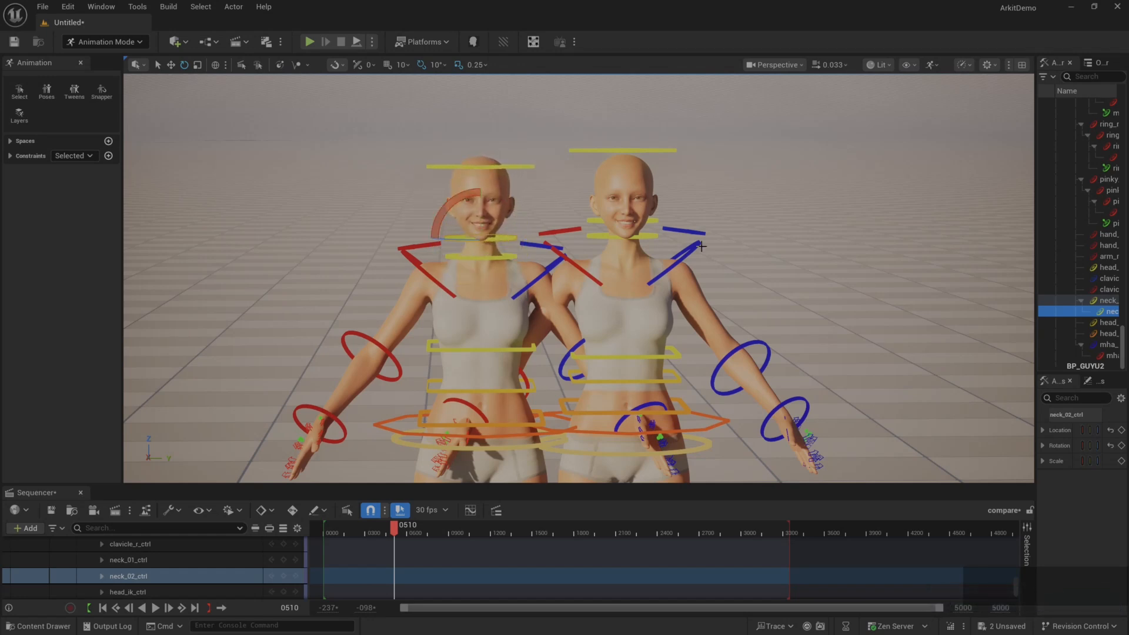
pyautogui.hotkey('ctrl', 'z')
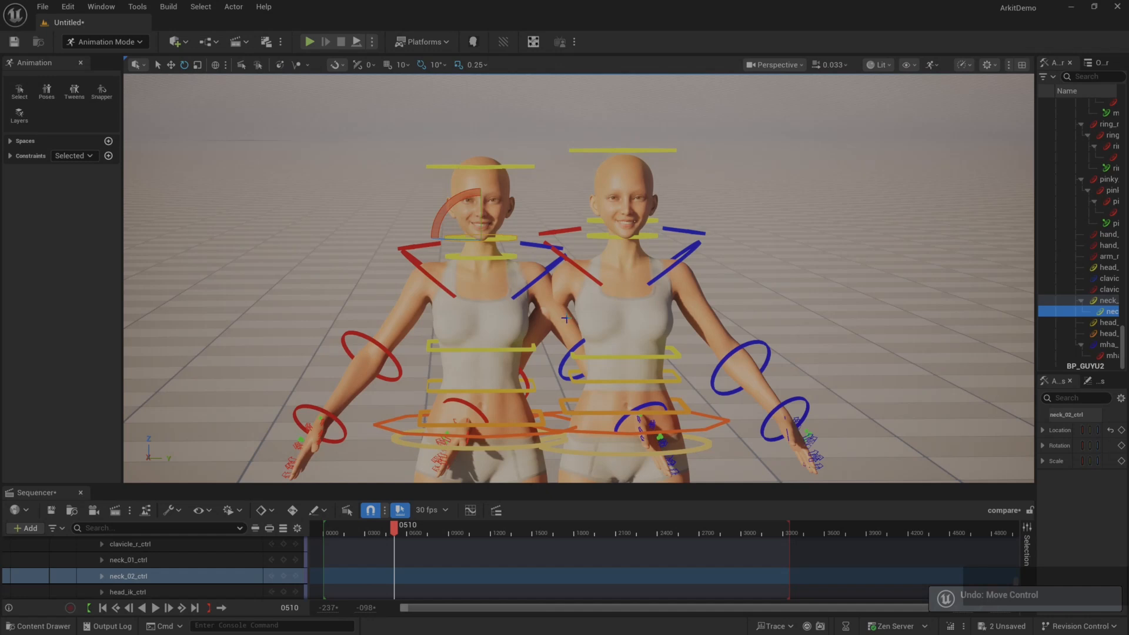
pyautogui.scroll(-1, 565, 319)
pyautogui.scroll(1, 568, 320)
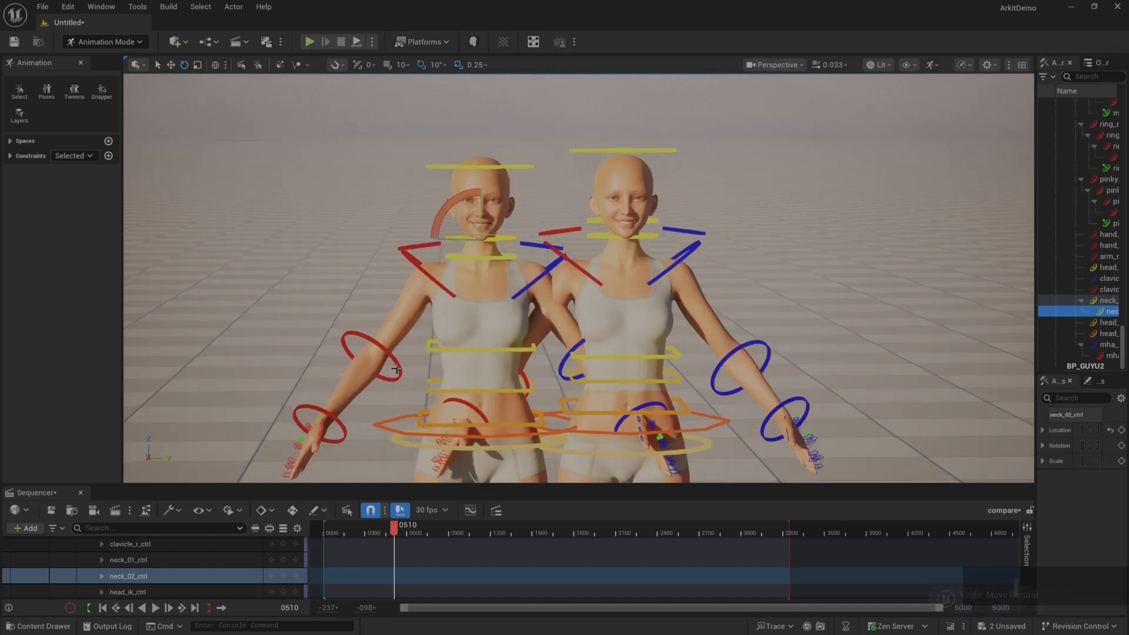
# Enlarge the Sequencer area and move the playhead to frame 1375, at the end of the face animation
pyautogui.scroll(2, 395, 369)
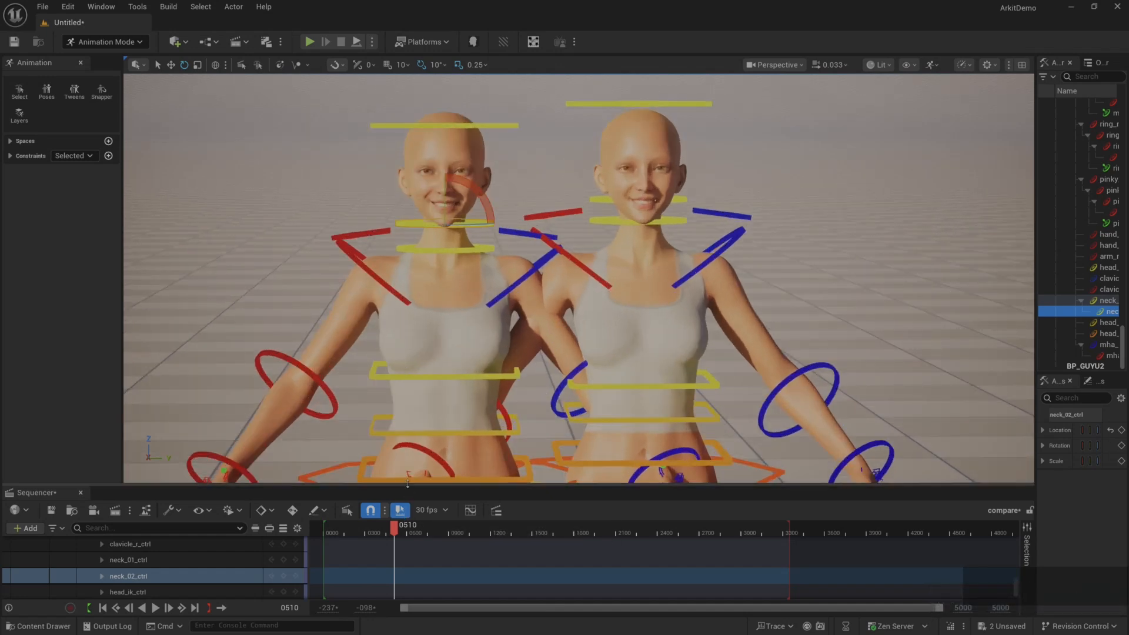
pyautogui.moveTo(408, 484); pyautogui.dragTo(408, 352)
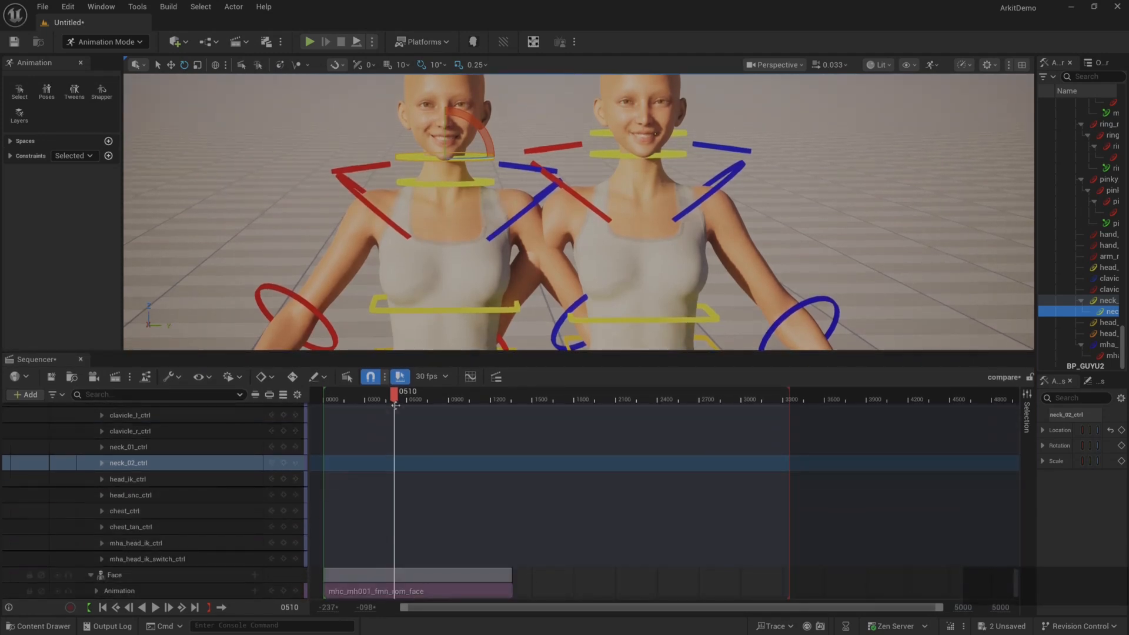
pyautogui.click(508, 397)
pyautogui.moveTo(522, 424); pyautogui.dragTo(518, 425)
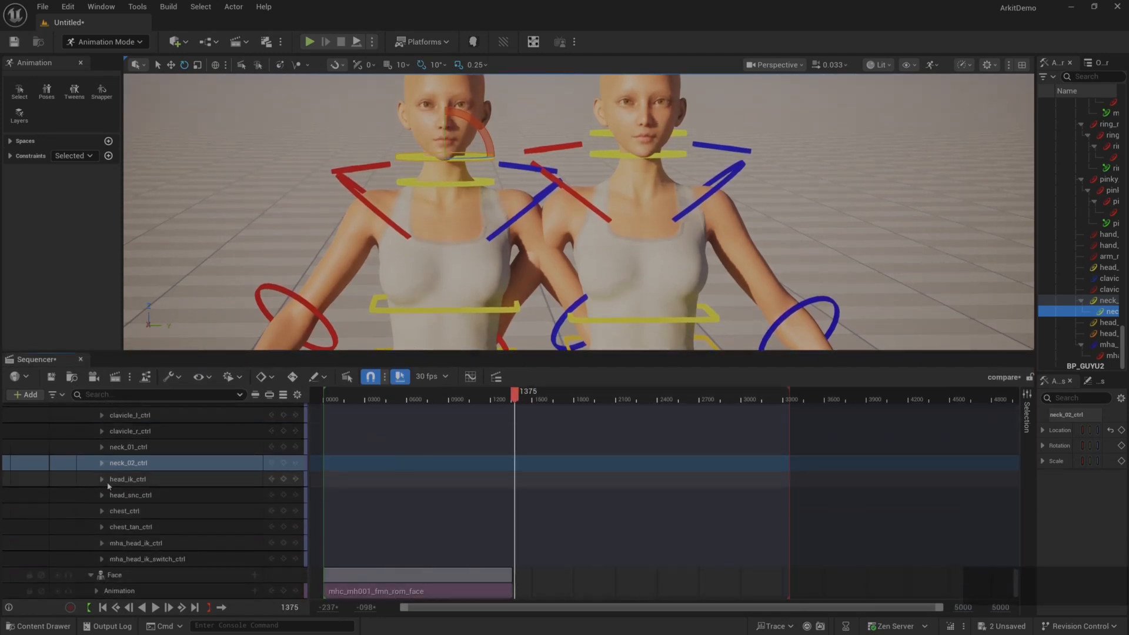
# Collapse the BP_GUYU_Unreal and BP_GUYU2 tracks in the compare sequence
pyautogui.scroll(5, 180, 498)
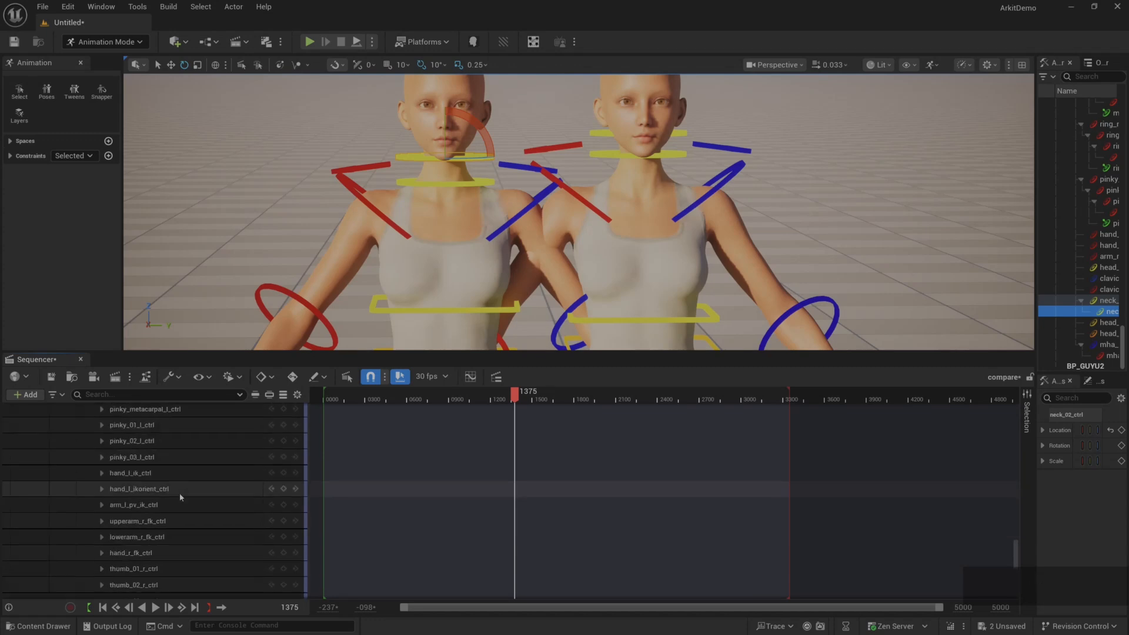
pyautogui.scroll(5, 181, 494)
pyautogui.moveTo(1019, 544); pyautogui.dragTo(1017, 415)
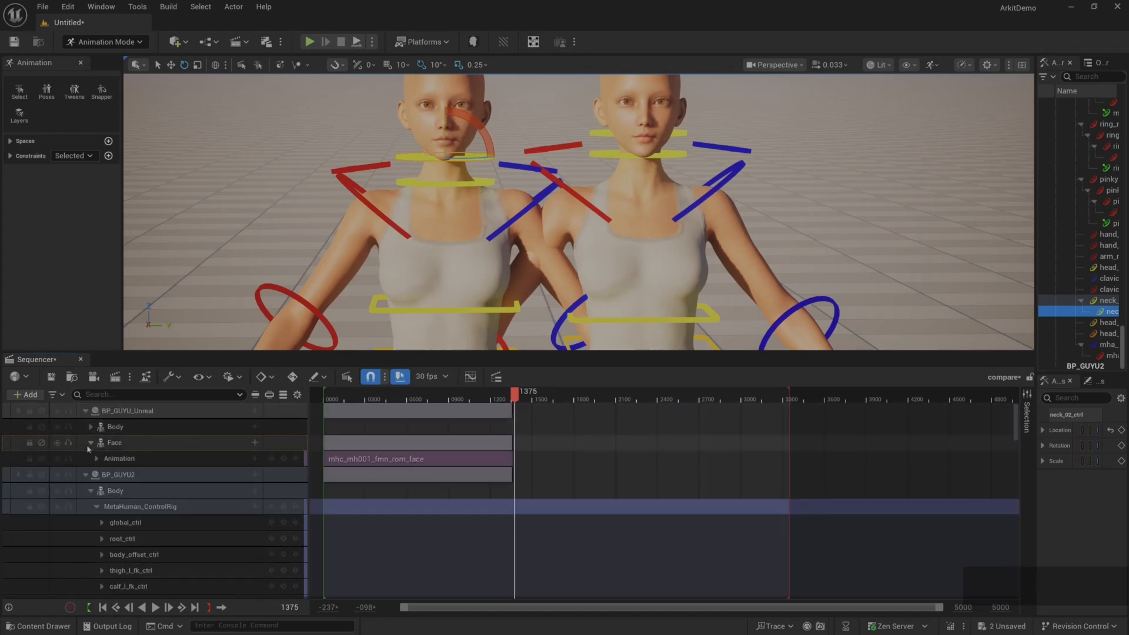
pyautogui.click(86, 411)
pyautogui.click(86, 426)
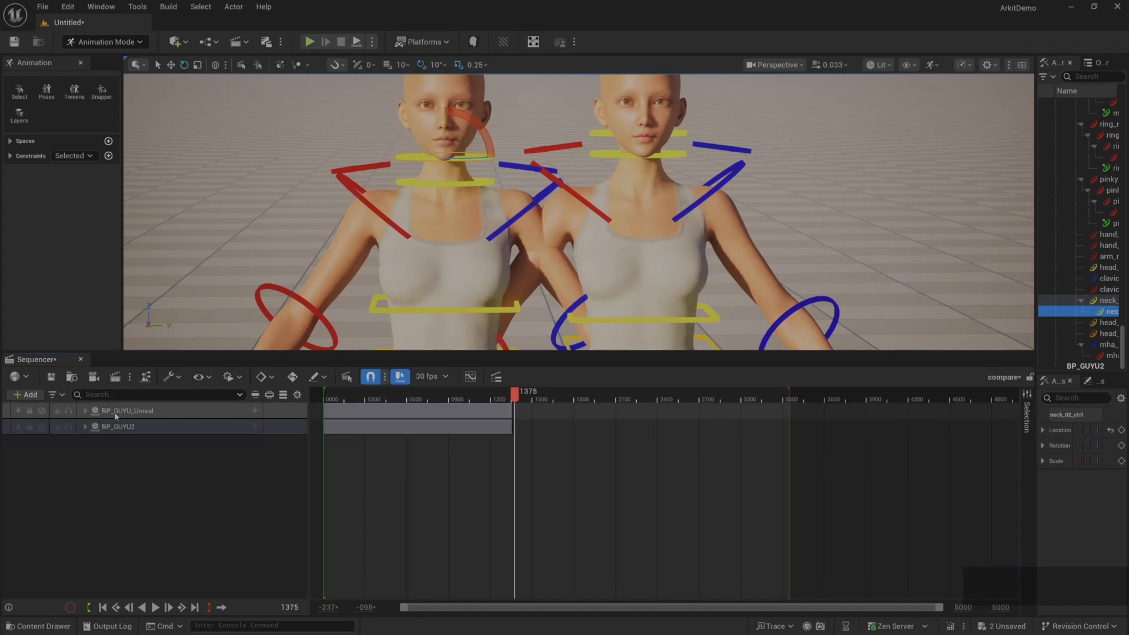
# Set up retargeting of mhc_body_rom_body from the TestRomAnimation folder to the skeletal mesh named body, and select that animation for export
pyautogui.click(38, 626)
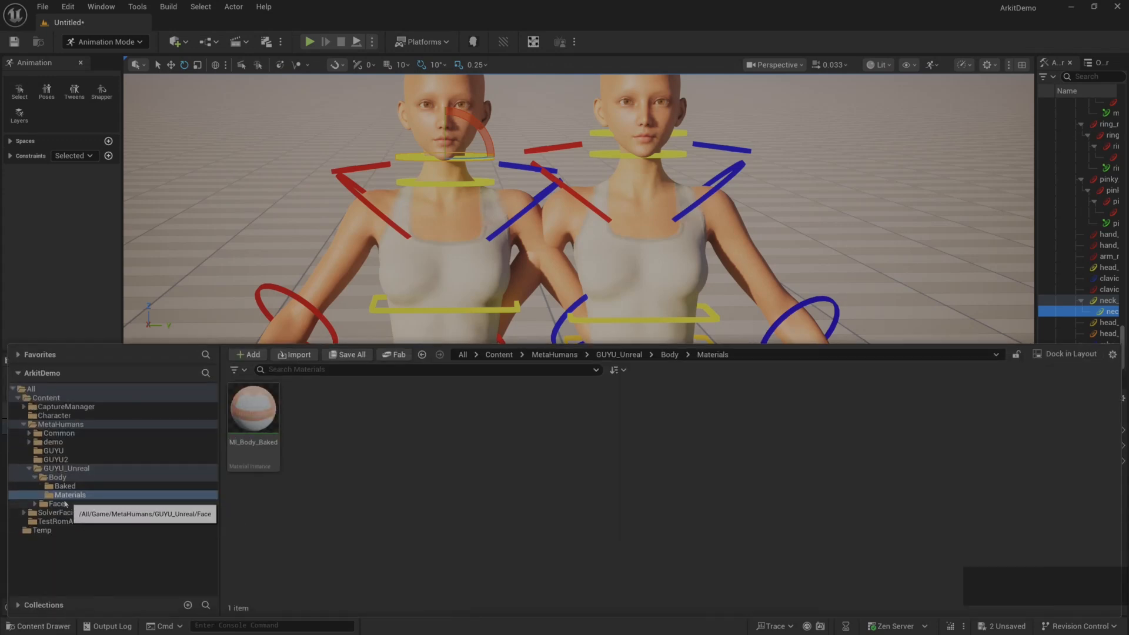
pyautogui.click(88, 521)
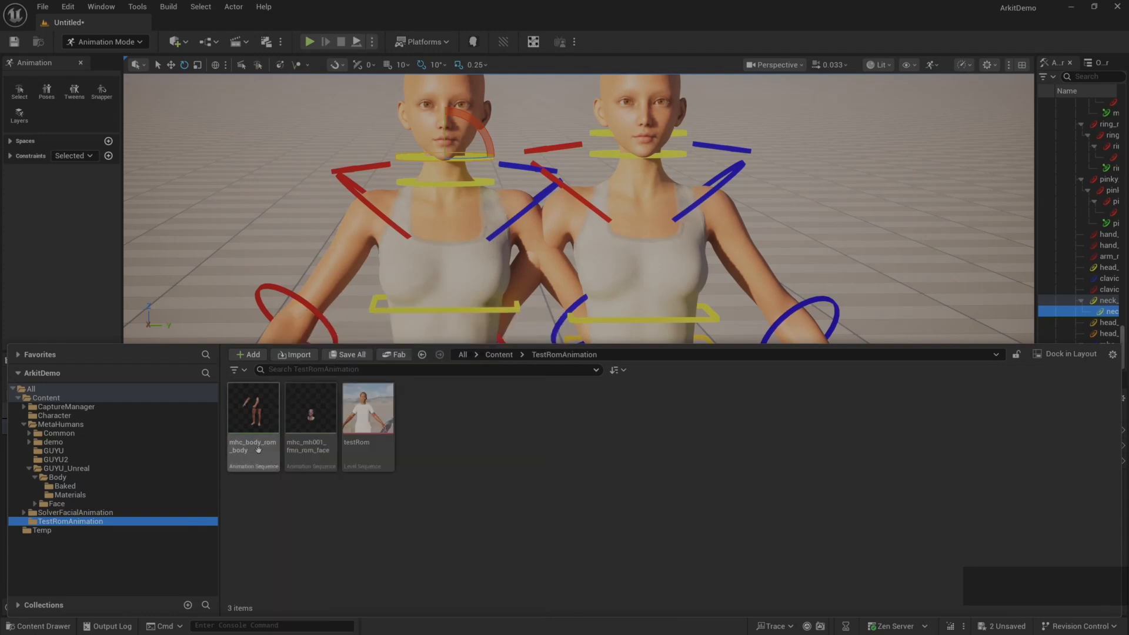
pyautogui.moveTo(261, 444)
pyautogui.click(260, 435)
pyautogui.rightClick(261, 435)
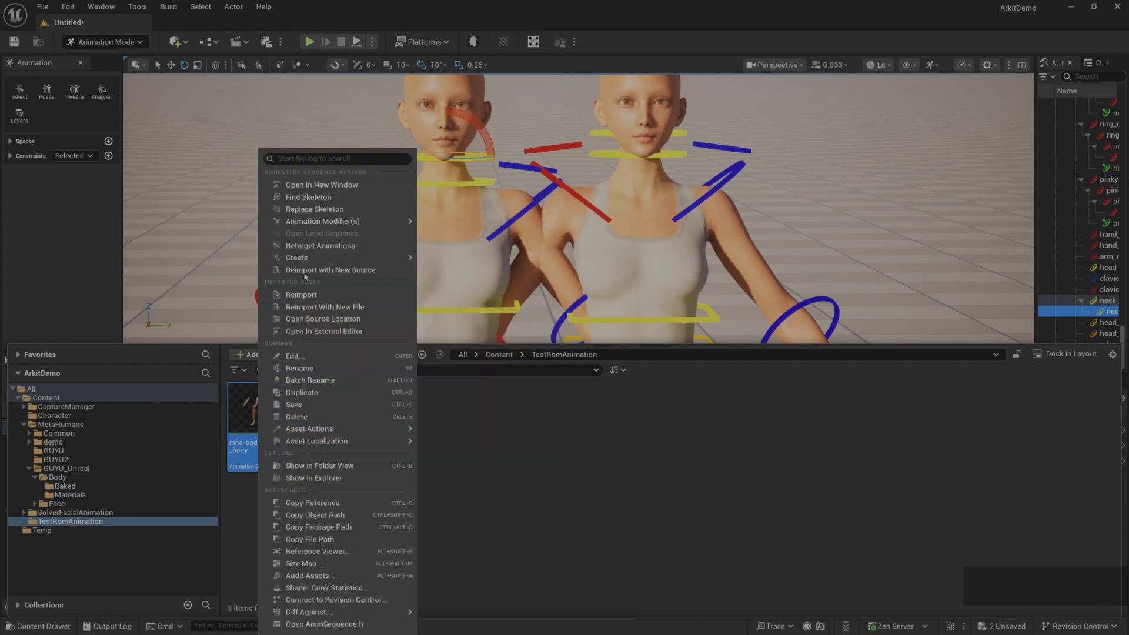
pyautogui.click(312, 251)
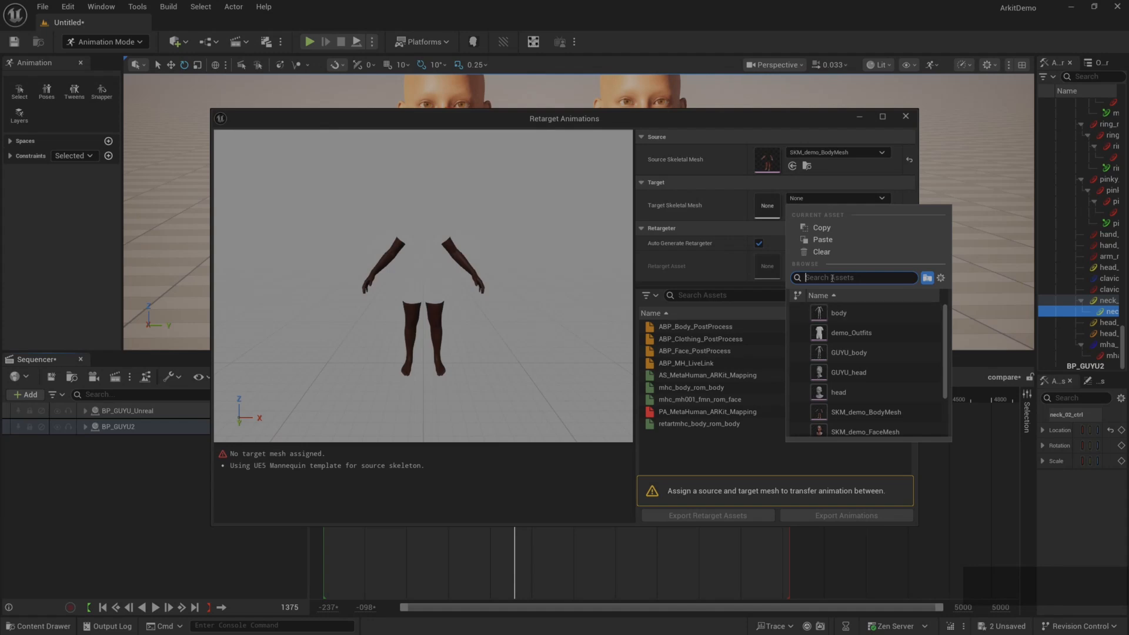
pyautogui.click(839, 317)
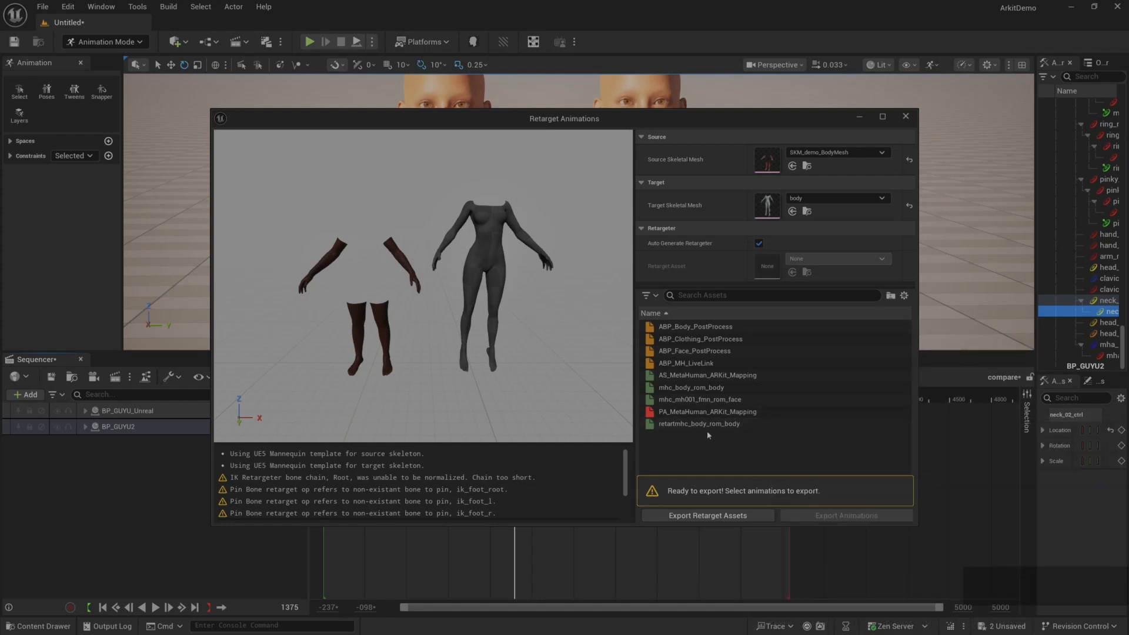
pyautogui.click(682, 387)
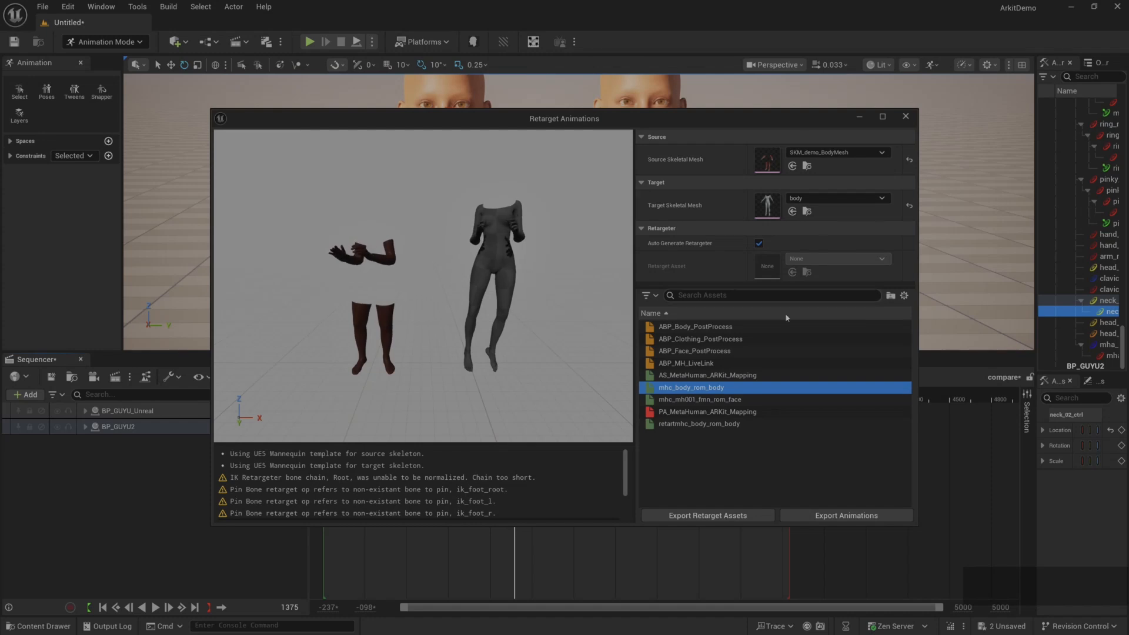
# Export the retargeted animation to the MetaHumans/GUYU2 folder with the prefix retart_guyu2_rom_body and save the new asset
pyautogui.click(851, 517)
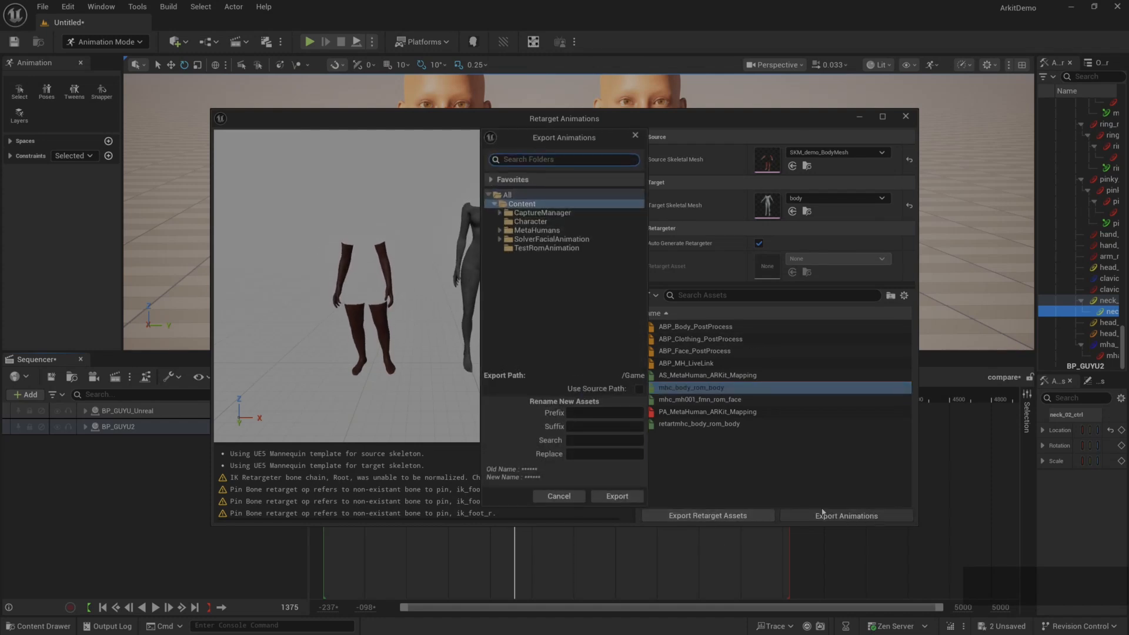
pyautogui.click(499, 230)
pyautogui.click(531, 265)
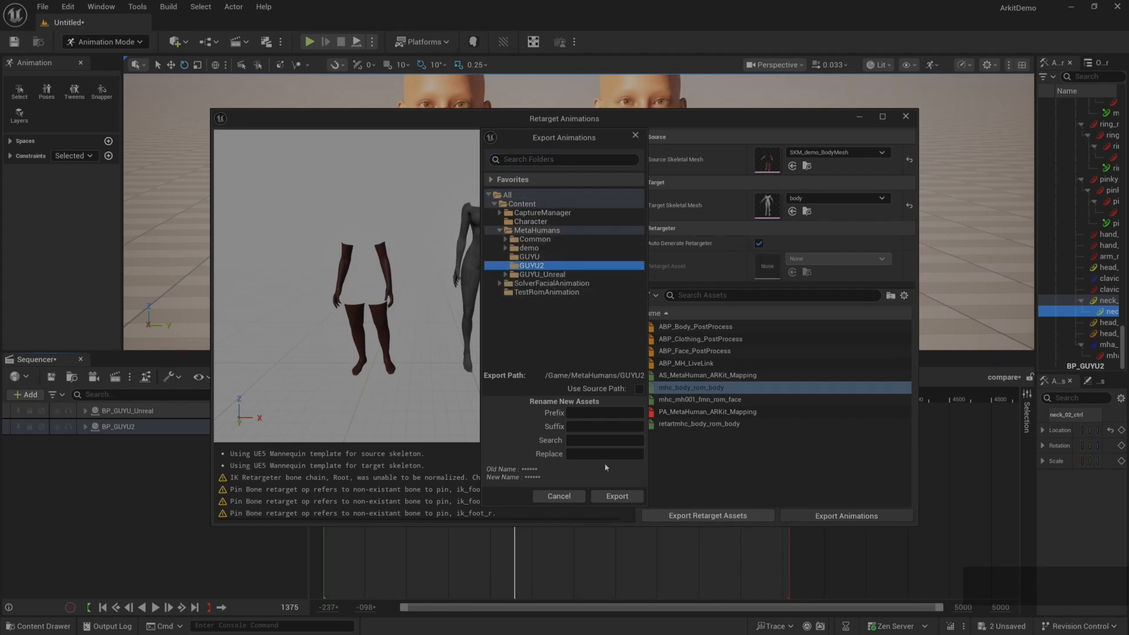
pyautogui.click(586, 415)
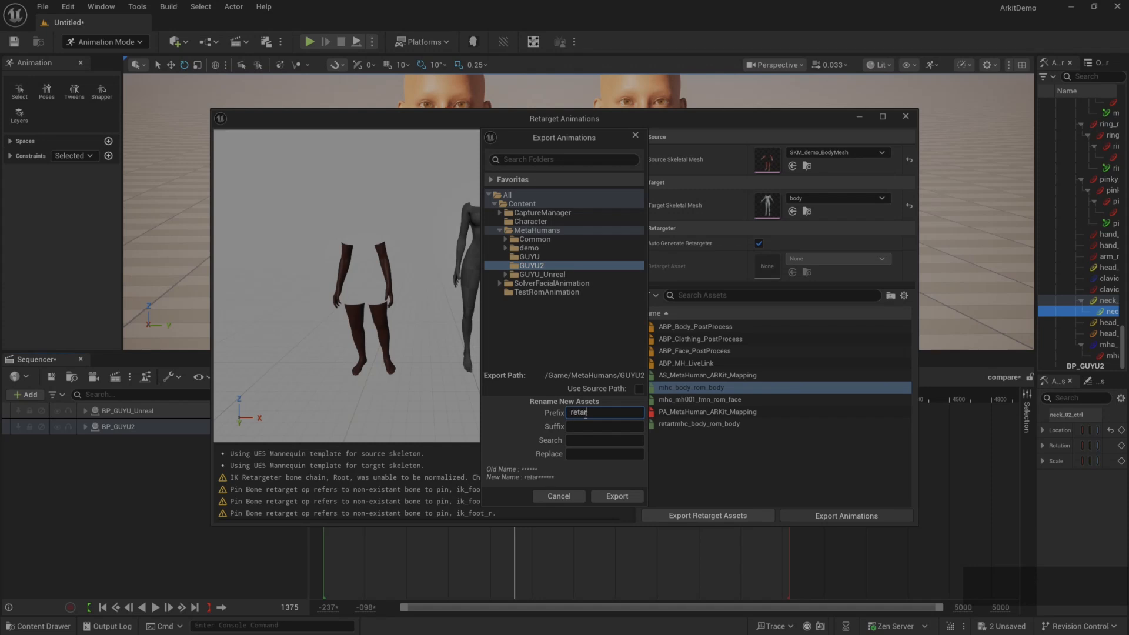
pyautogui.write('retart_g')
pyautogui.press('BackSpace')
pyautogui.press('BackSpace')
pyautogui.write('uyu2_rom_body')
pyautogui.click(617, 496)
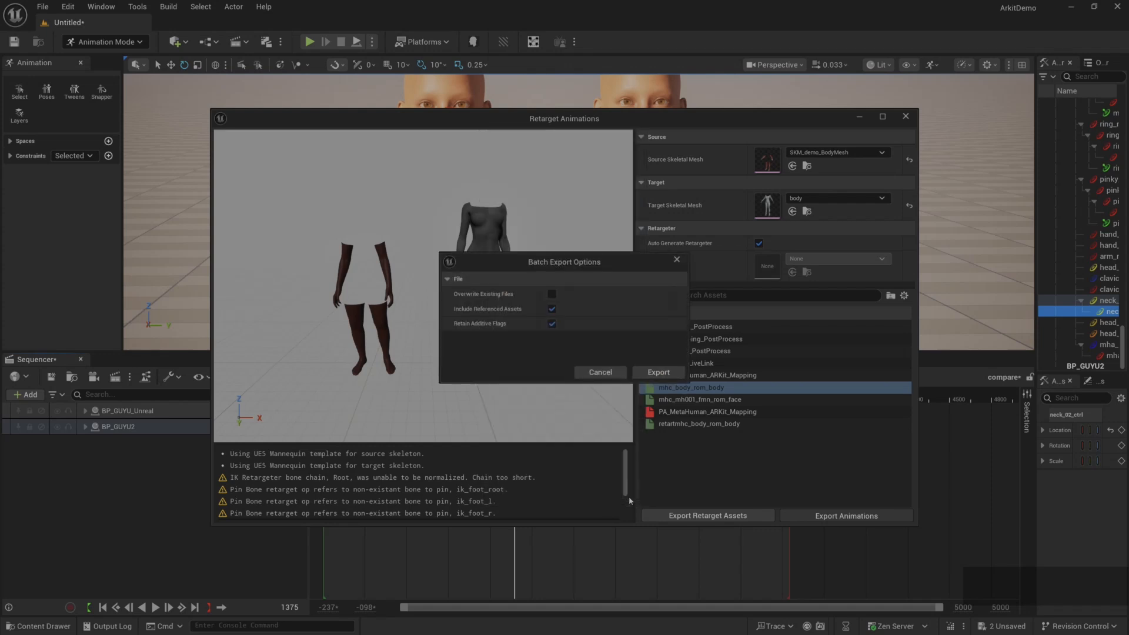
pyautogui.click(657, 373)
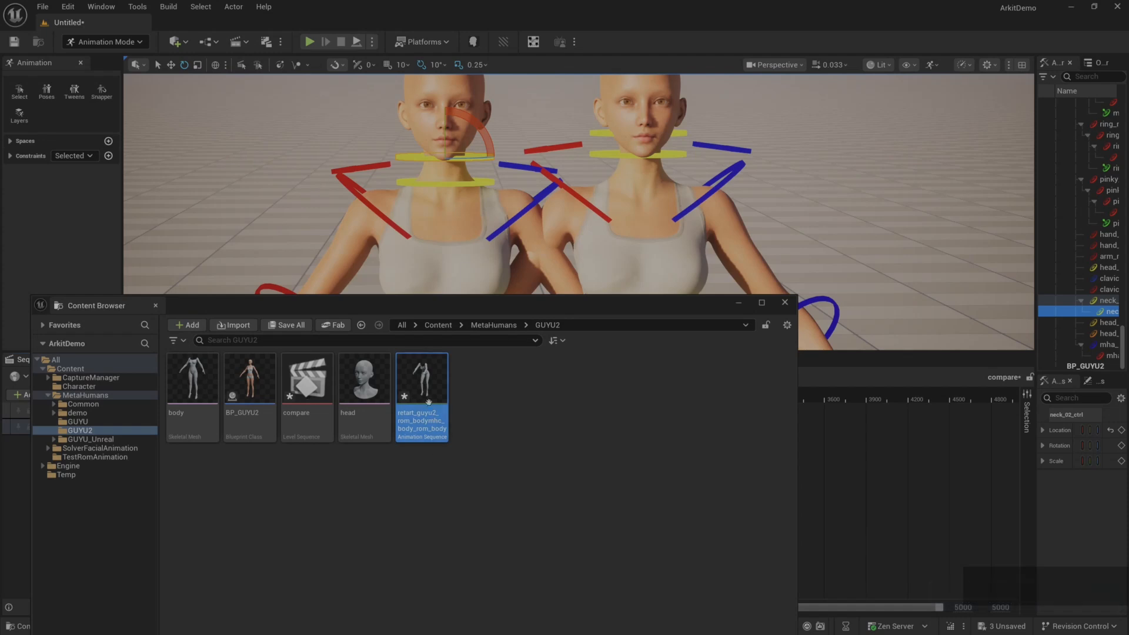
pyautogui.hotkey('ctrl', 's')
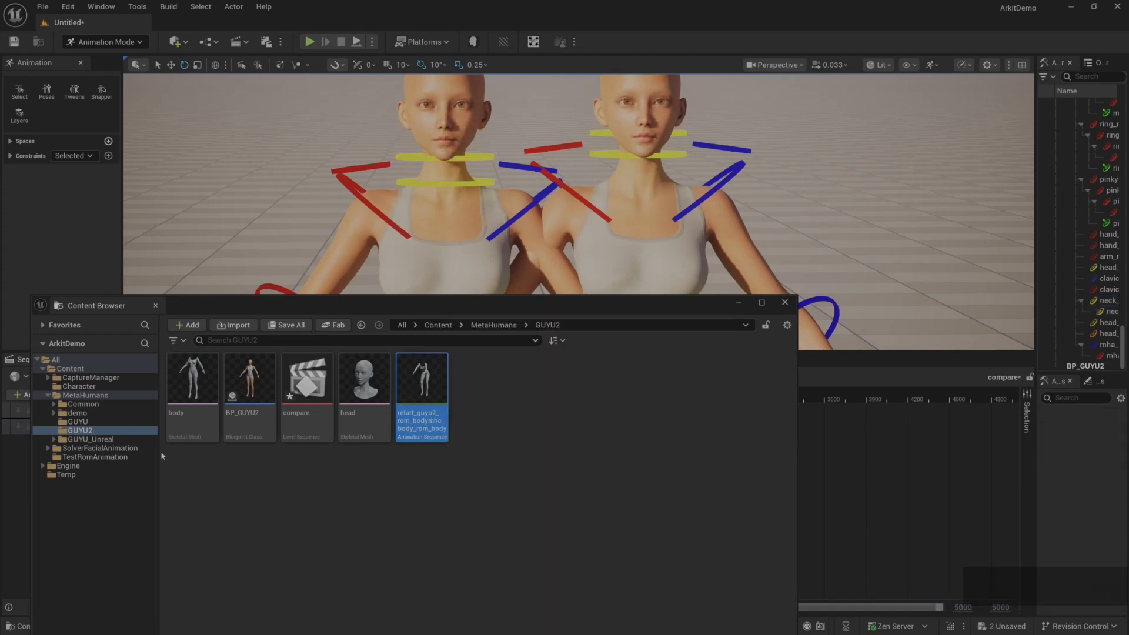
# Check the body mesh in GUYU_Unreal's Body folder, and set up retargeting of mhc_body_rom_body to SKM_GUYU_Unreal_BodyMesh with that animation selected
pyautogui.click(84, 424)
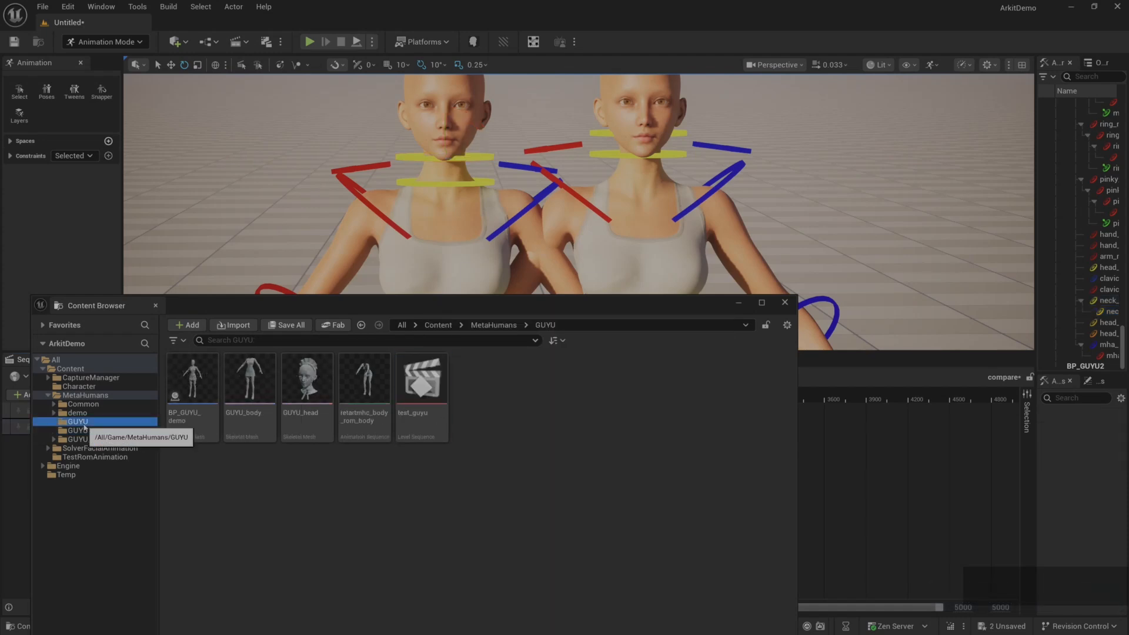
pyautogui.click(82, 439)
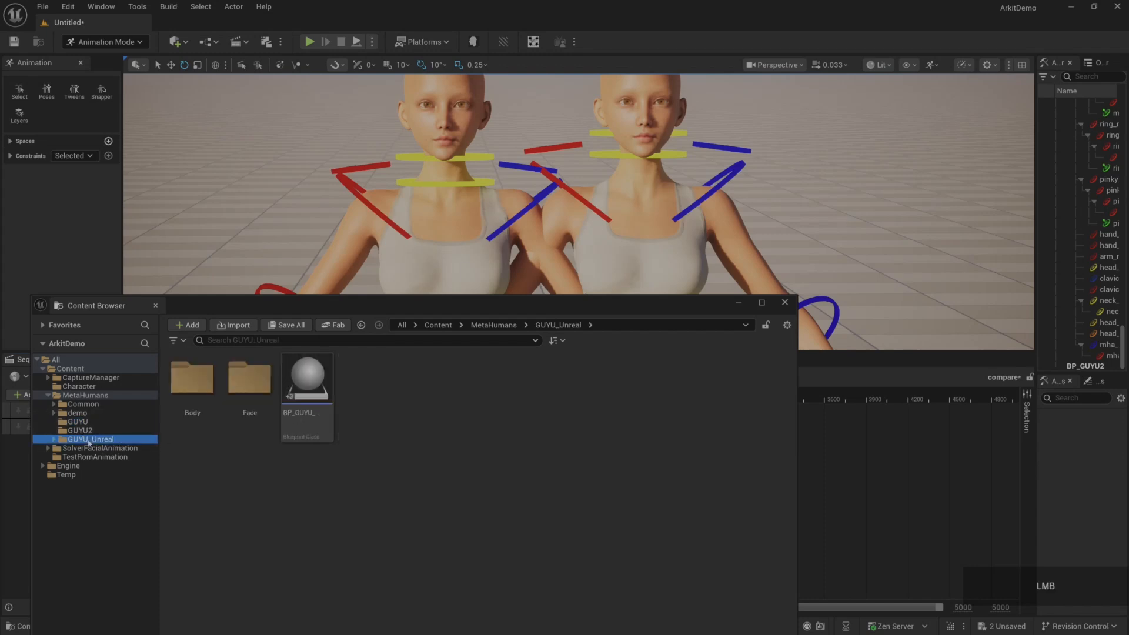
pyautogui.doubleClick(193, 380)
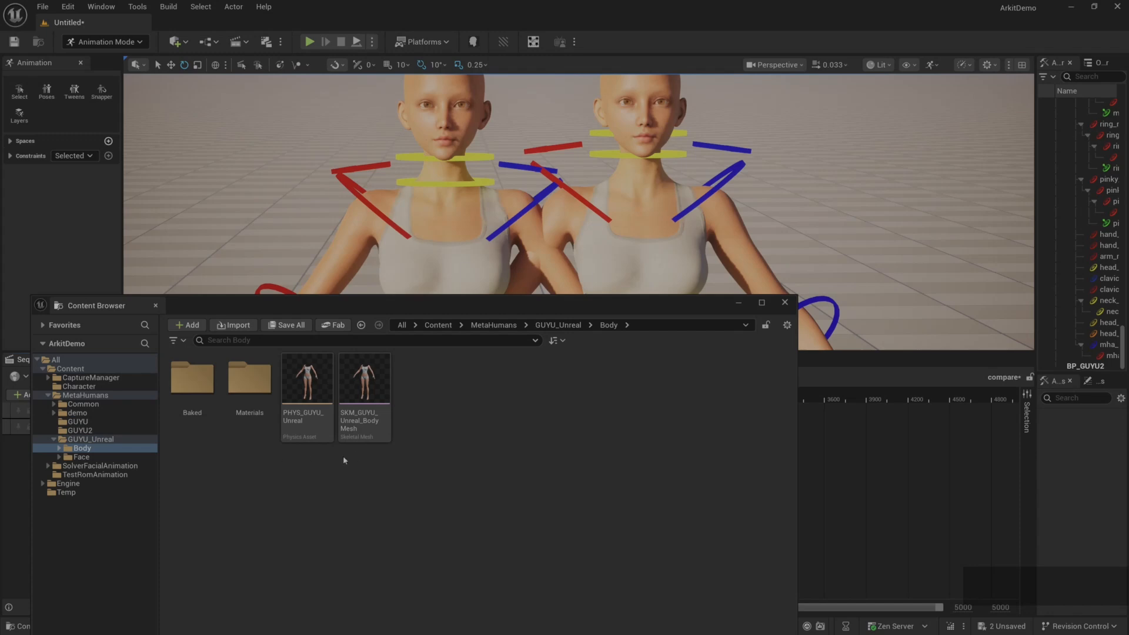
pyautogui.moveTo(358, 438)
pyautogui.click(95, 474)
pyautogui.click(200, 388)
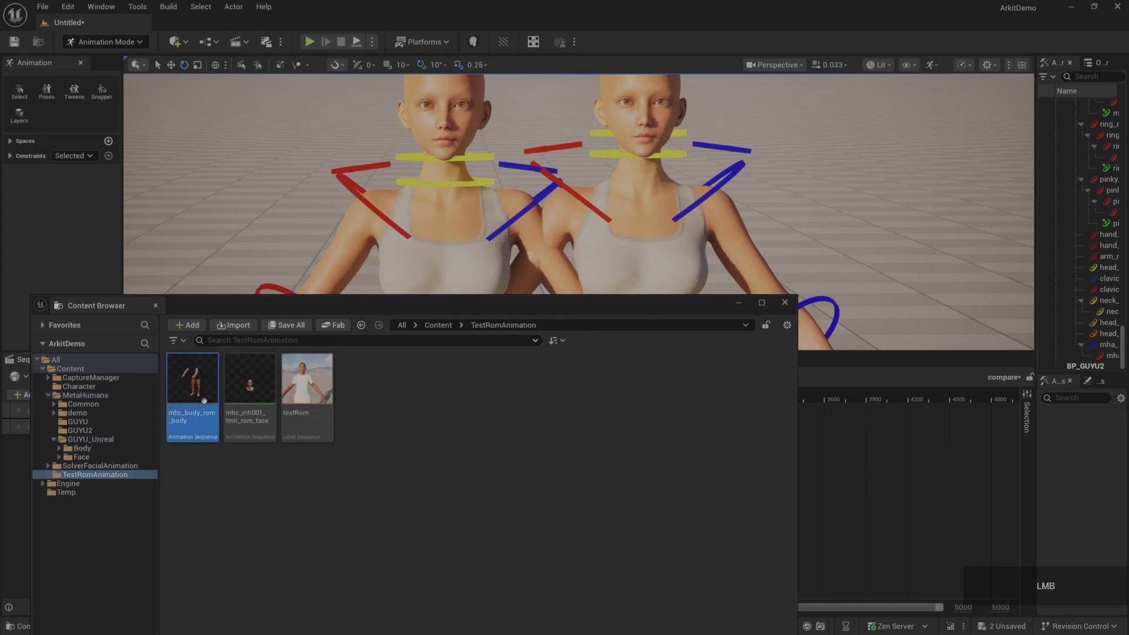
pyautogui.rightClick(204, 388)
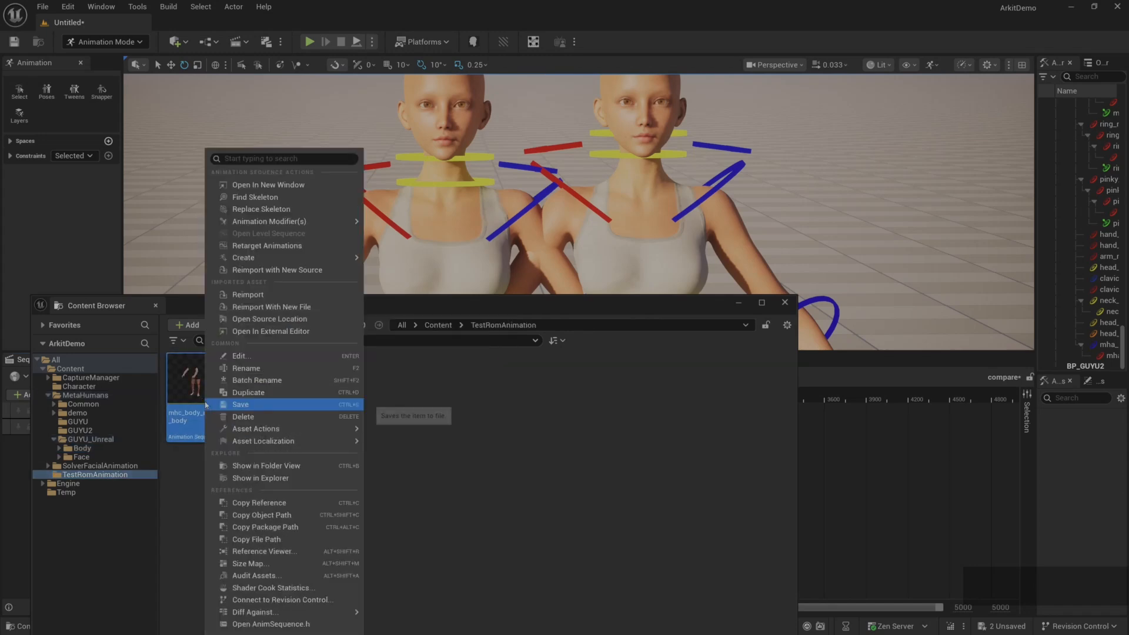
pyautogui.click(267, 246)
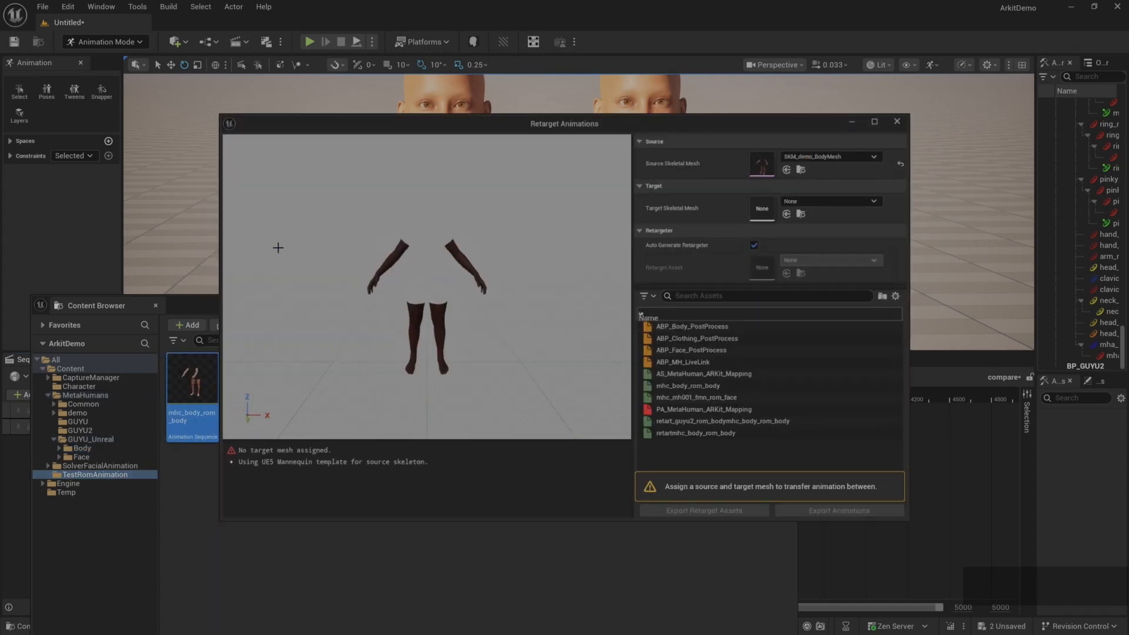
pyautogui.click(829, 199)
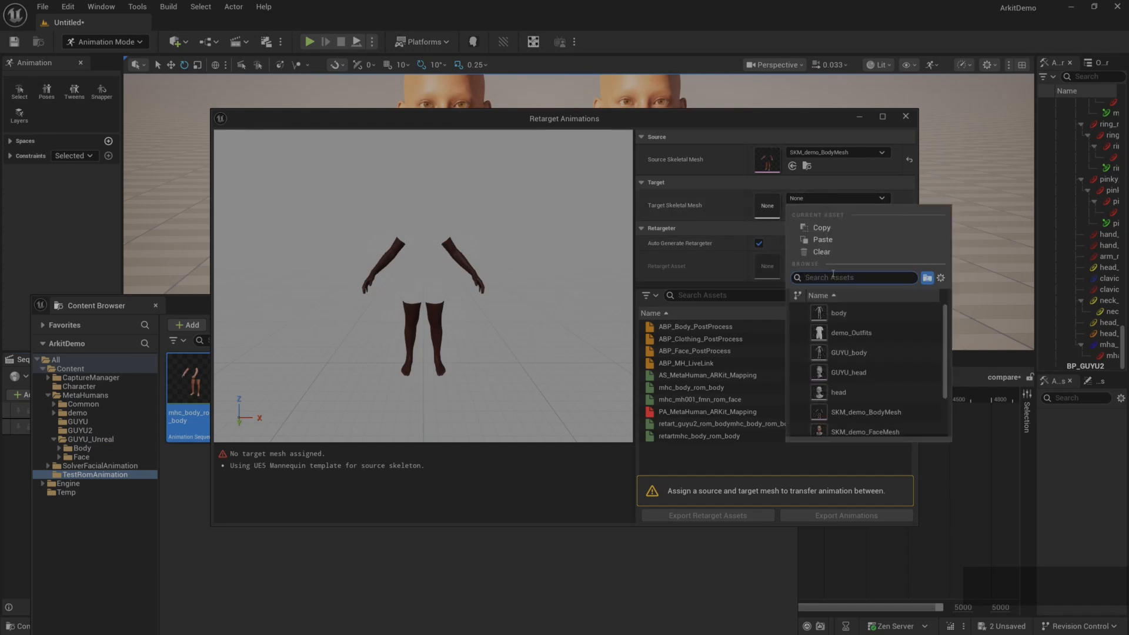
pyautogui.write('guyu')
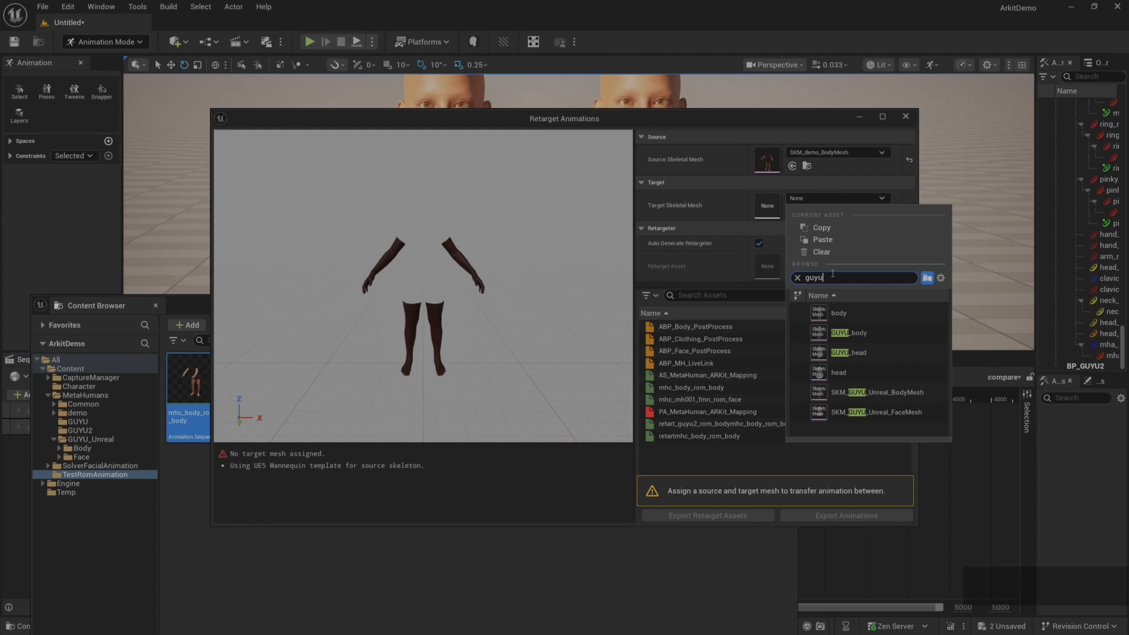
pyautogui.click(876, 392)
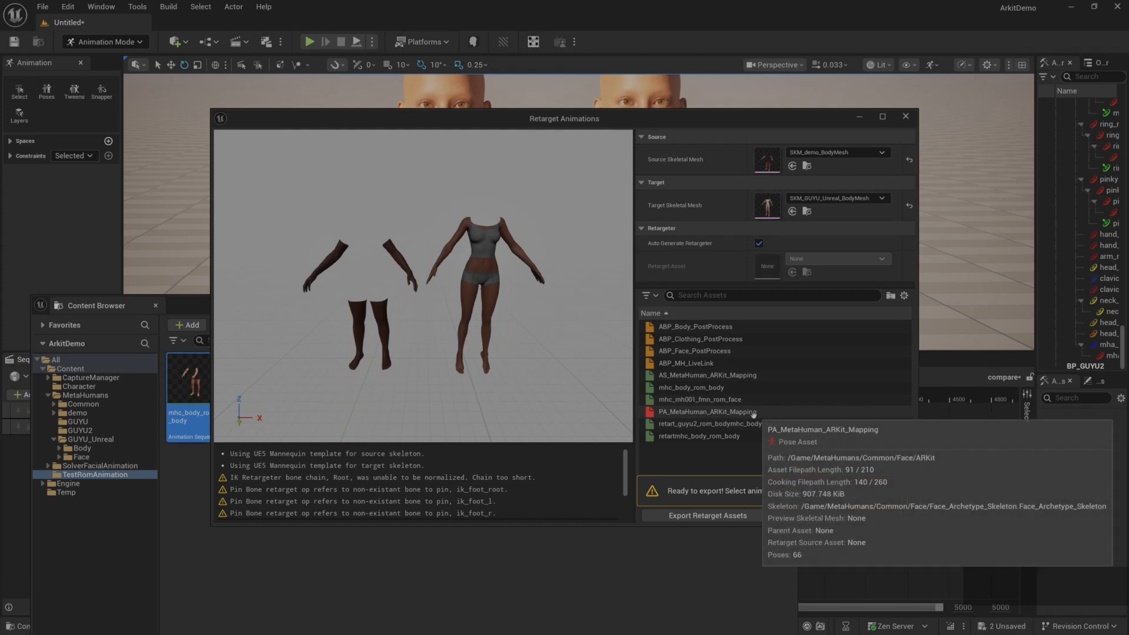
pyautogui.click(705, 387)
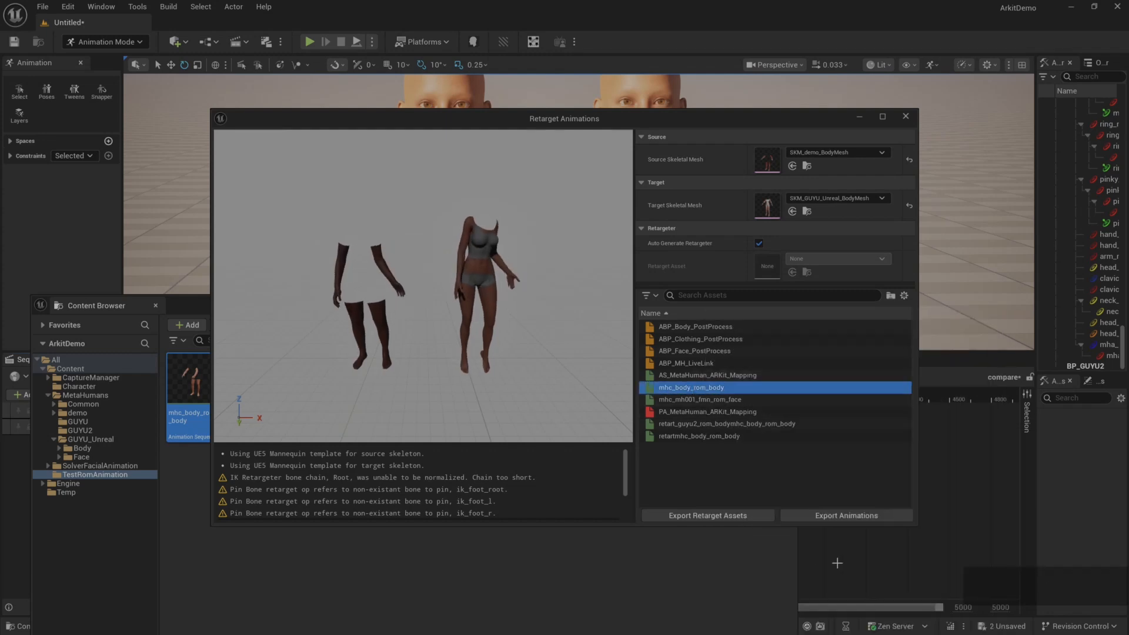
# Export the retargeted animation to the Content folder with the prefix retarget_guyu_unreal_rom_body
pyautogui.click(845, 517)
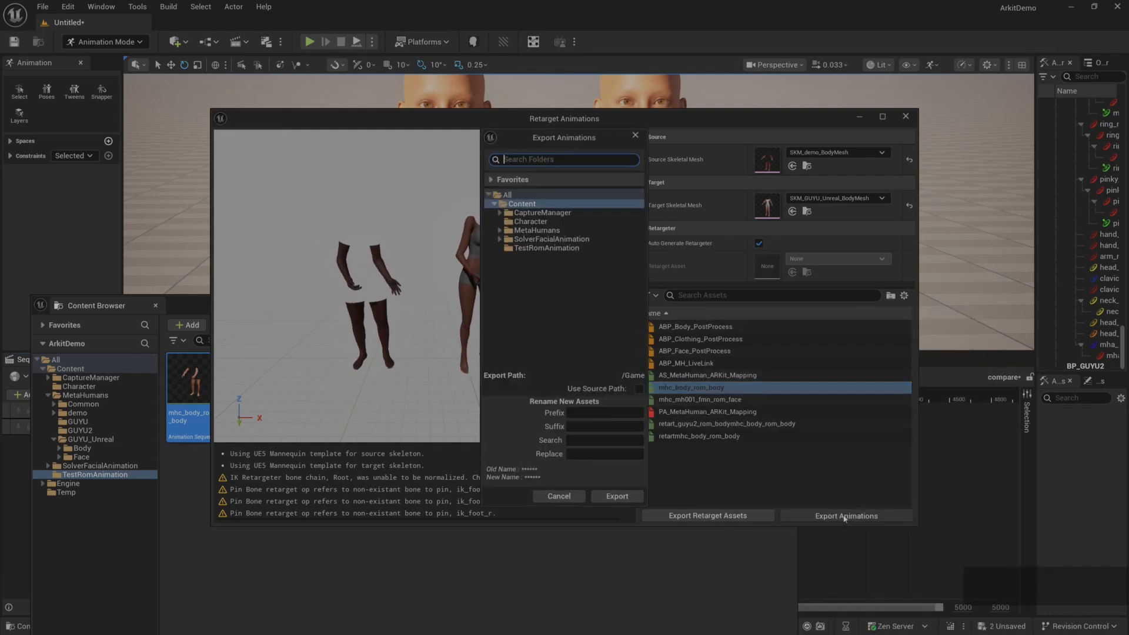
pyautogui.click(594, 413)
pyautogui.write('g')
pyautogui.press('BackSpace')
pyautogui.write('retar')
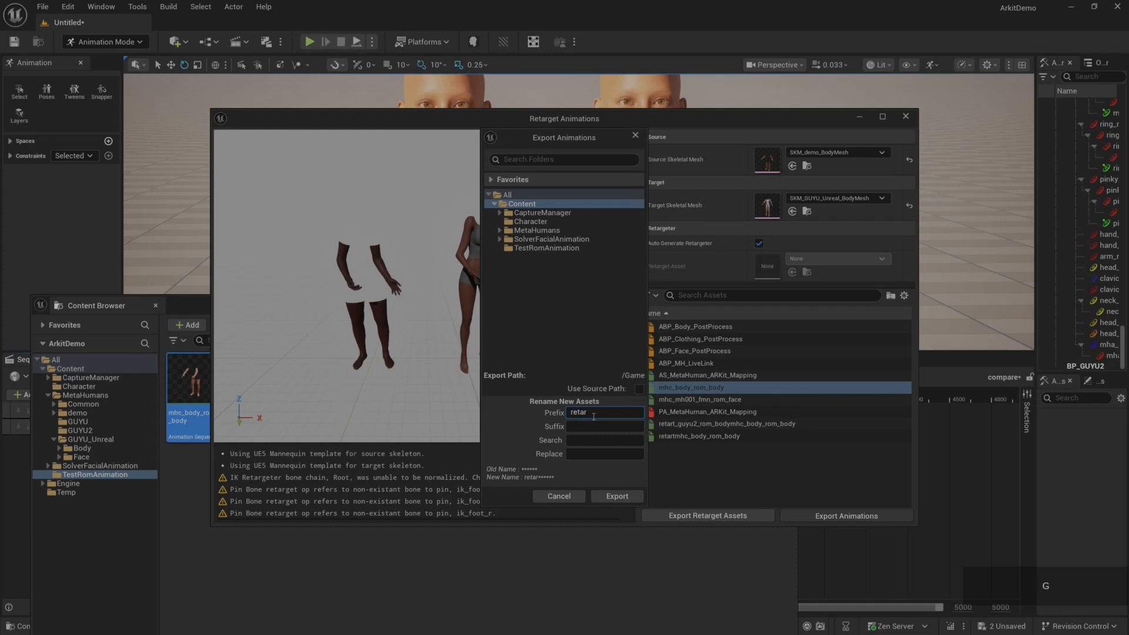
pyautogui.write('ger')
pyautogui.press('BackSpace')
pyautogui.write('t_guyu_unreal_ro')
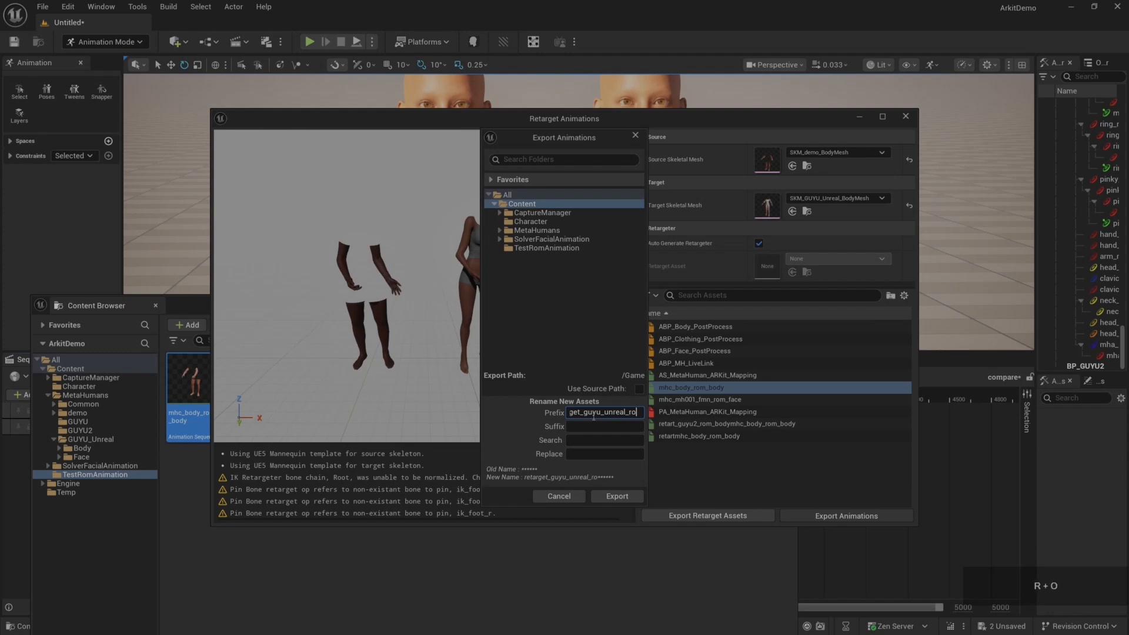
pyautogui.write('m_body')
pyautogui.click(624, 502)
pyautogui.click(659, 375)
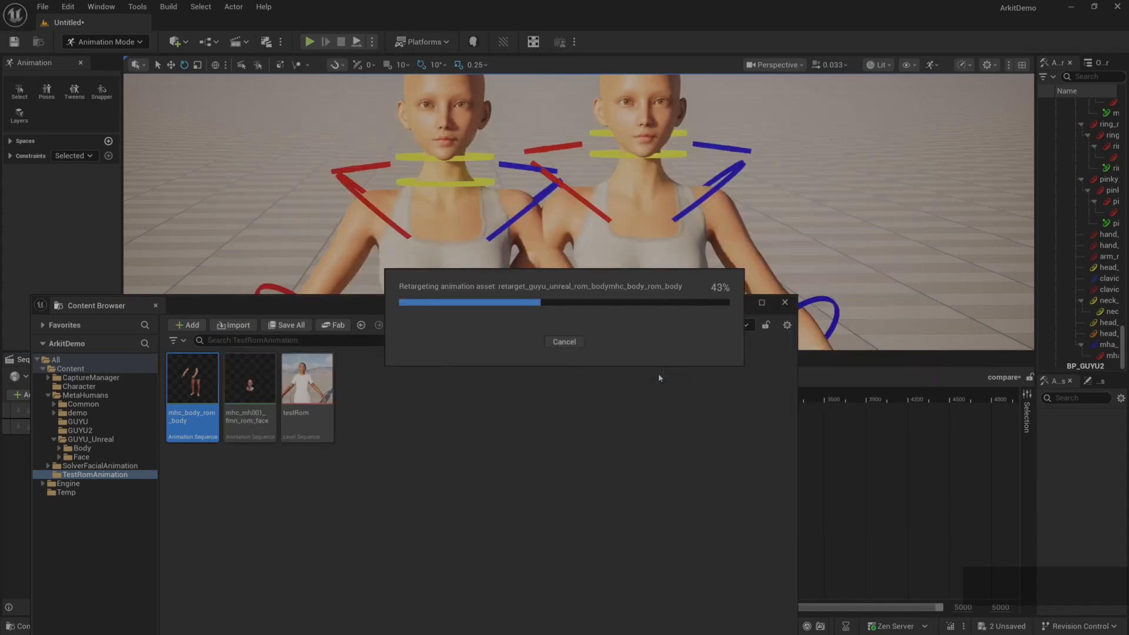
# Save the retargeted GUYU_Unreal animation and minimize the Content Browser to return to the compare sequence
pyautogui.moveTo(603, 399)
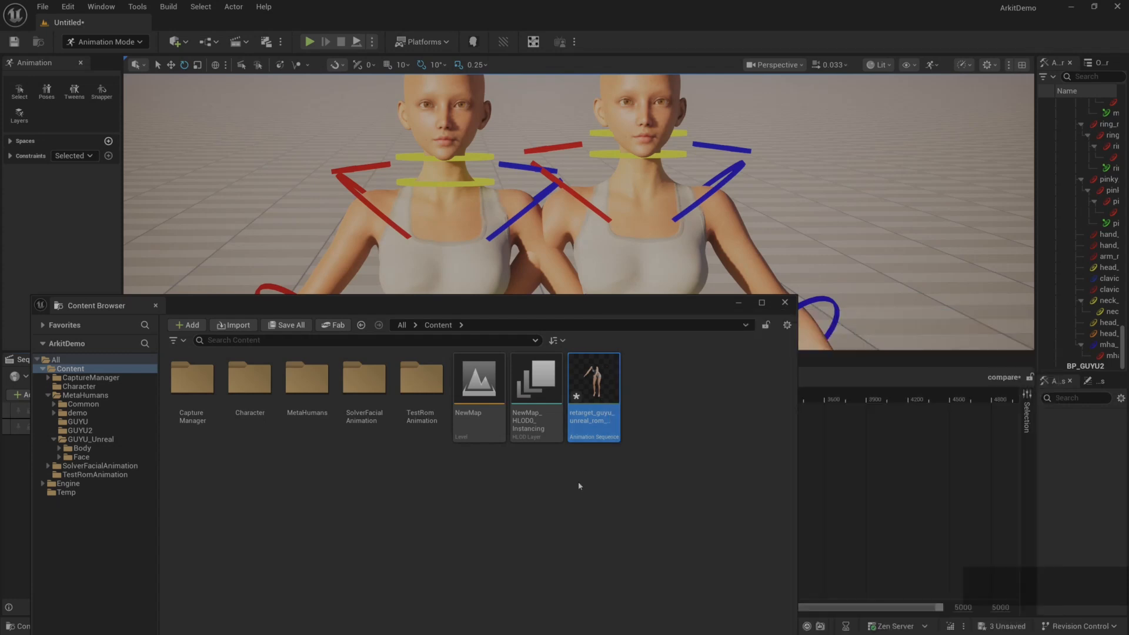
pyautogui.hotkey('ctrl', 's')
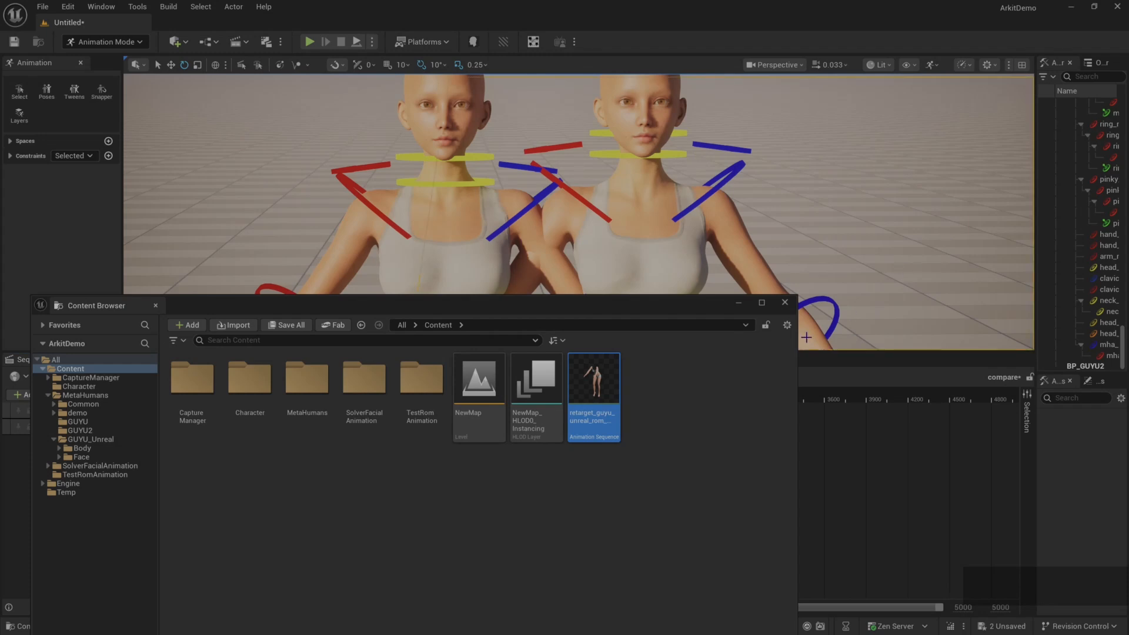
pyautogui.click(739, 302)
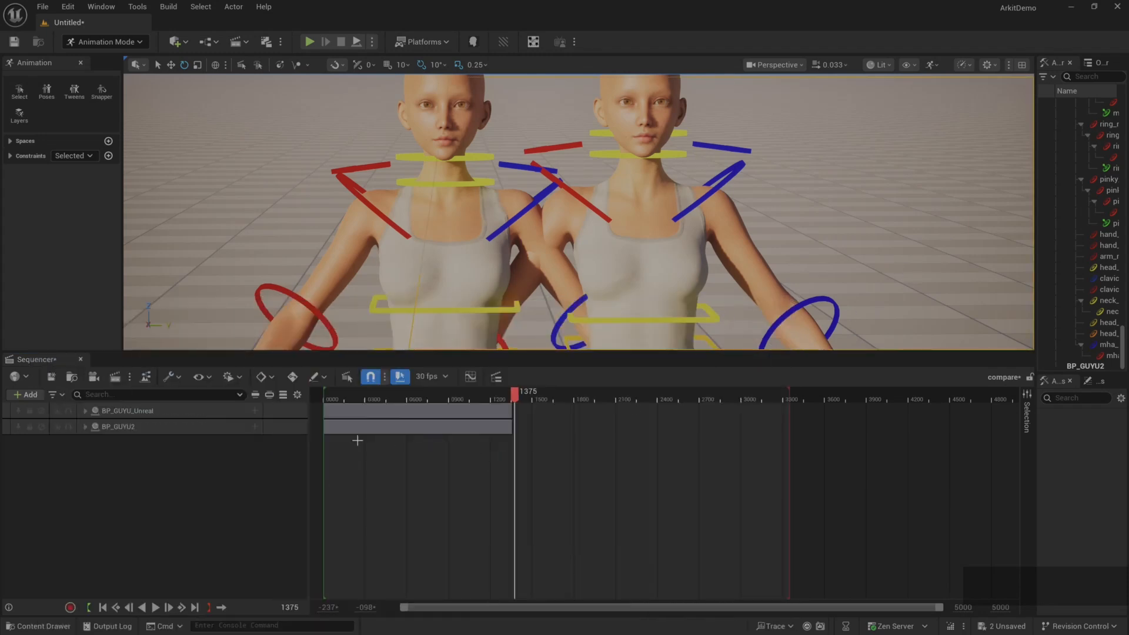
# Delete the MetaHuman_ControlRig track from the Body of BP_GUYU_Unreal
pyautogui.click(86, 410)
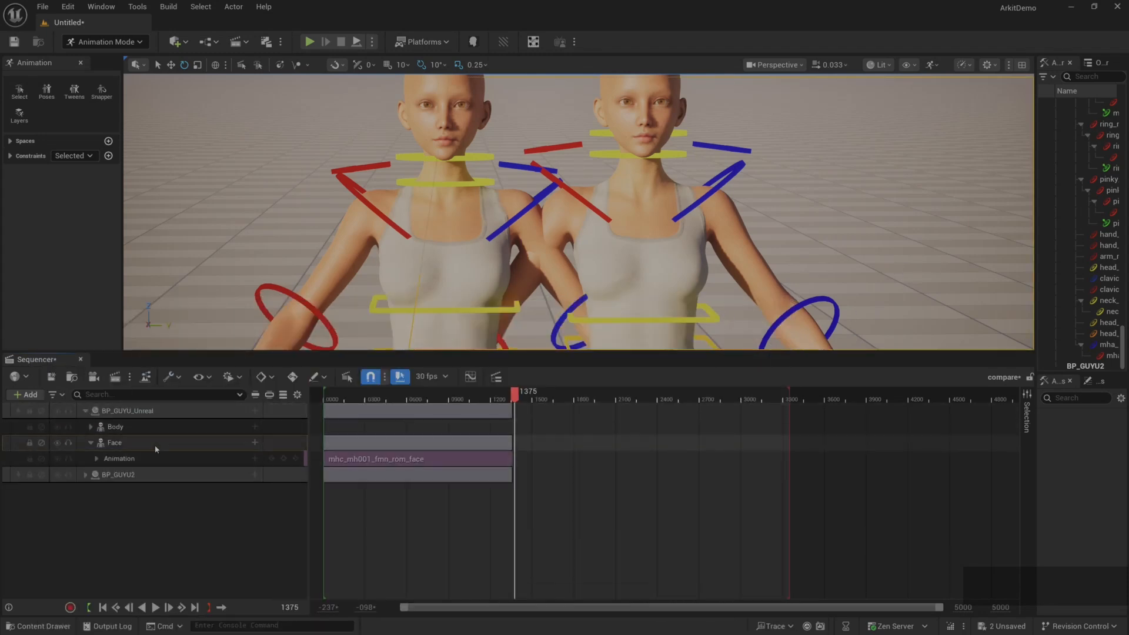
pyautogui.click(94, 428)
pyautogui.click(92, 426)
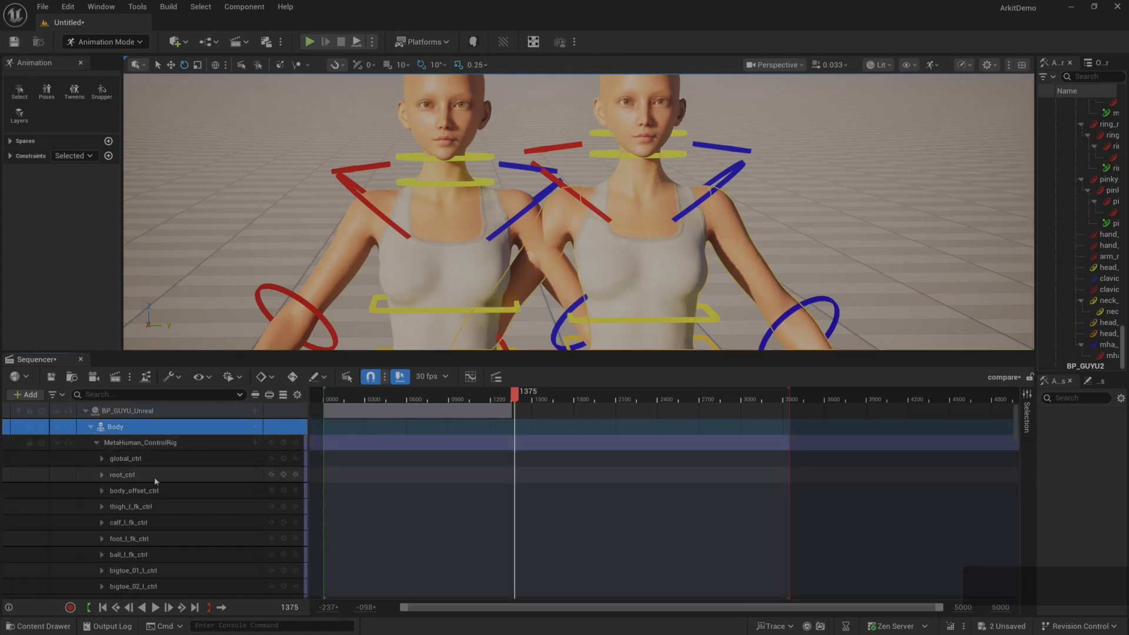
pyautogui.click(97, 442)
pyautogui.click(129, 444)
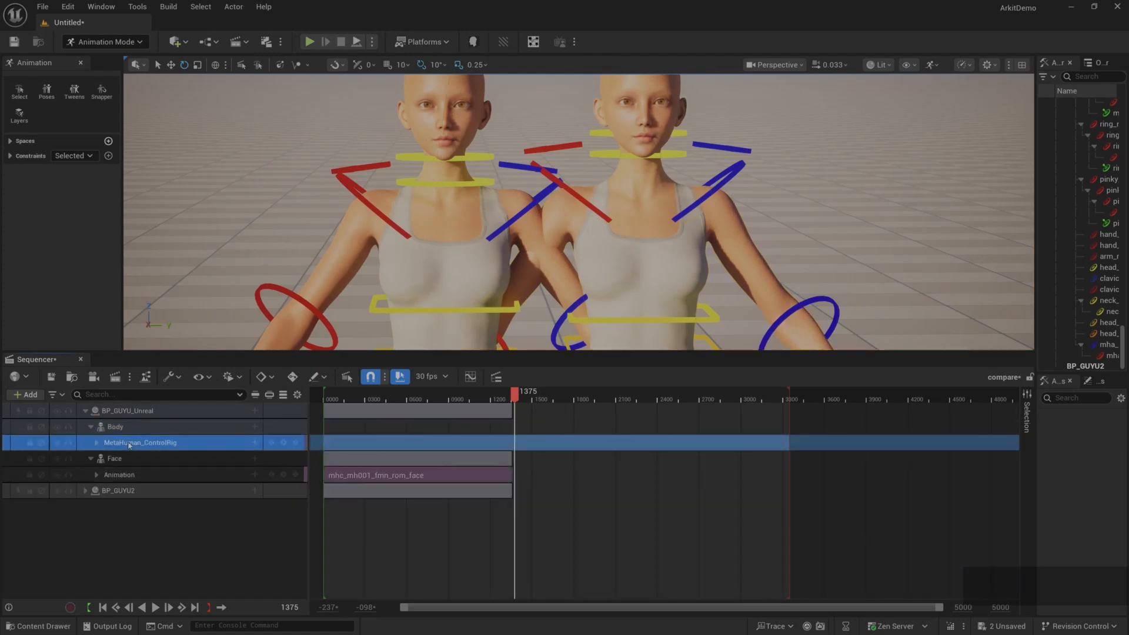
pyautogui.press('Delete')
# Add the retarget_guyu_unreal_rom_bodymhc_body_rom_body animation to BP_GUYU_Unreal's Body at frame 1375
pyautogui.click(255, 426)
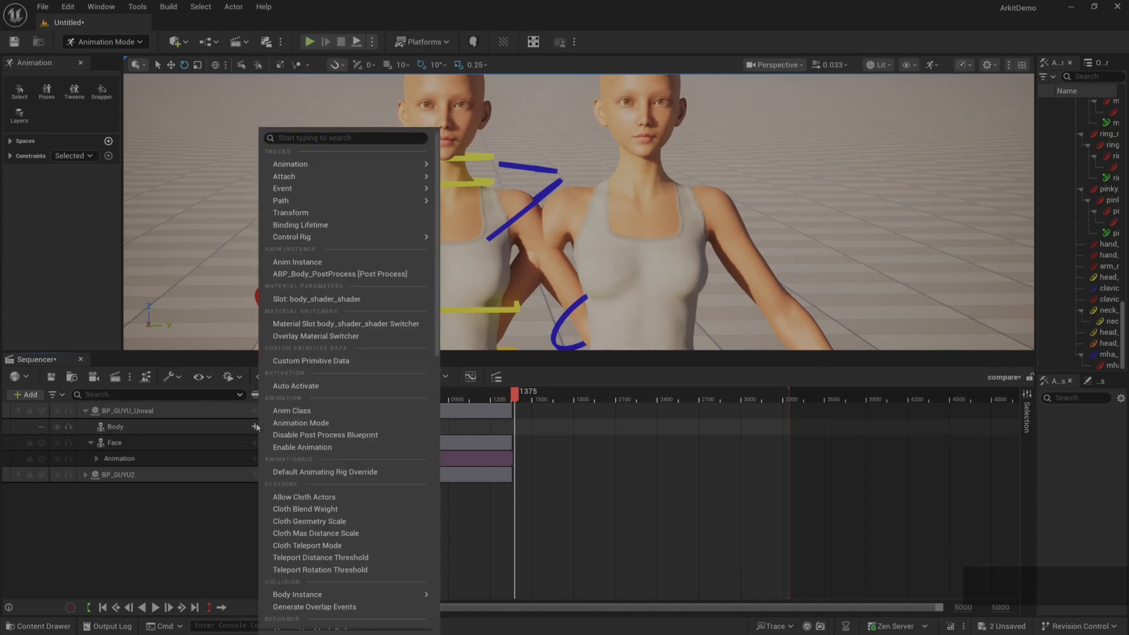
pyautogui.moveTo(353, 164)
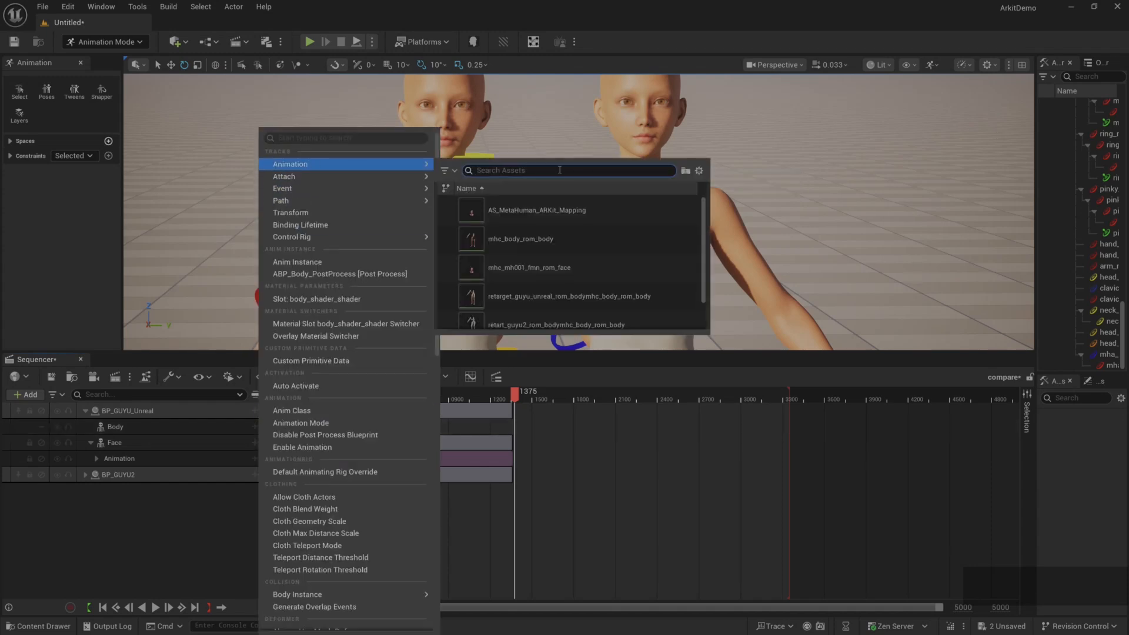
pyautogui.write('guyu_unreal')
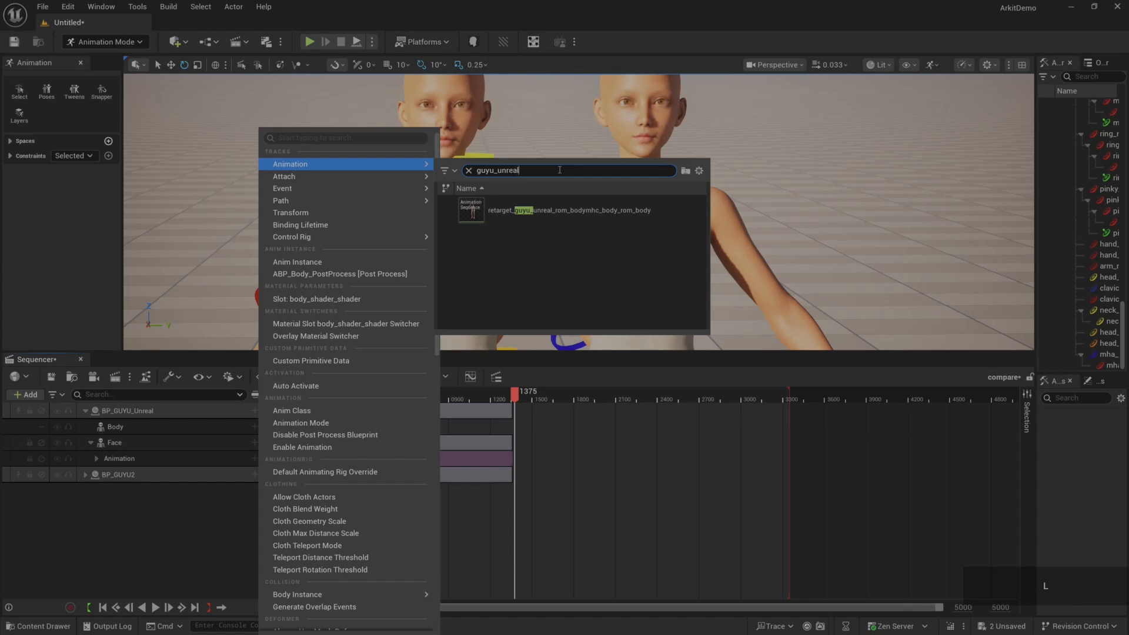
pyautogui.click(551, 213)
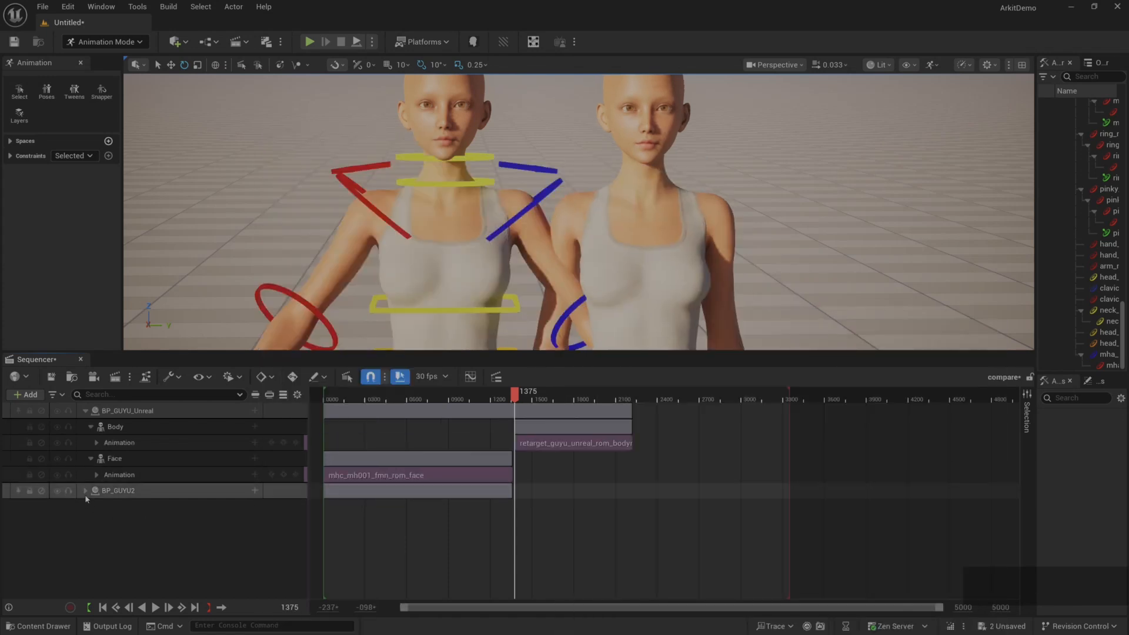
# Delete the MetaHuman_ControlRig track from the Body of BP_GUYU2
pyautogui.click(85, 490)
pyautogui.click(97, 522)
pyautogui.click(146, 523)
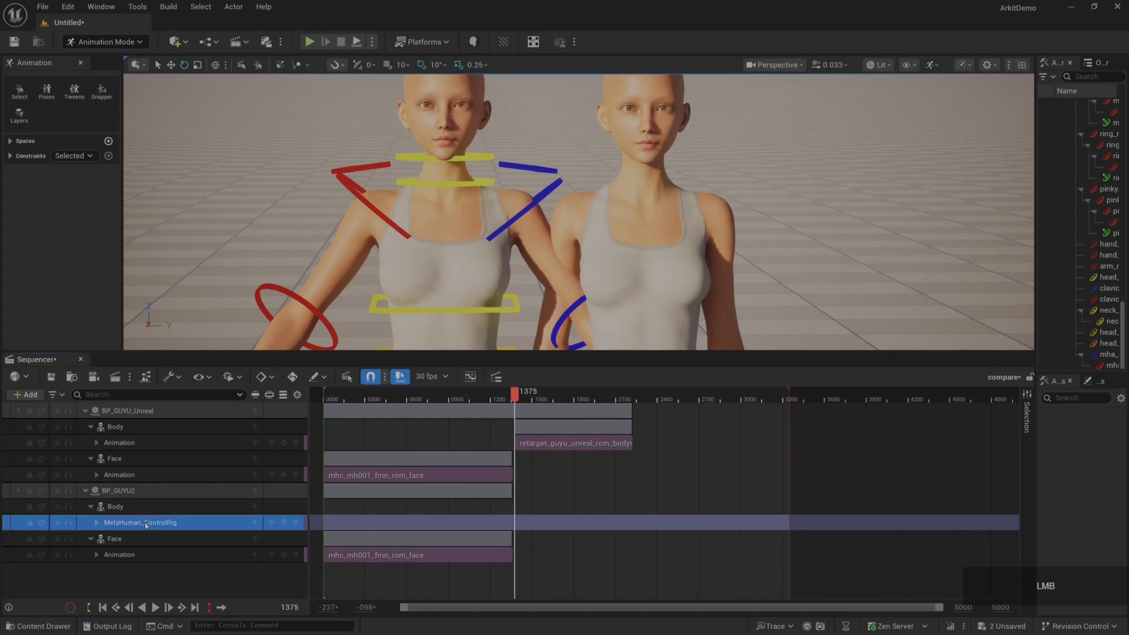
pyautogui.press('Delete')
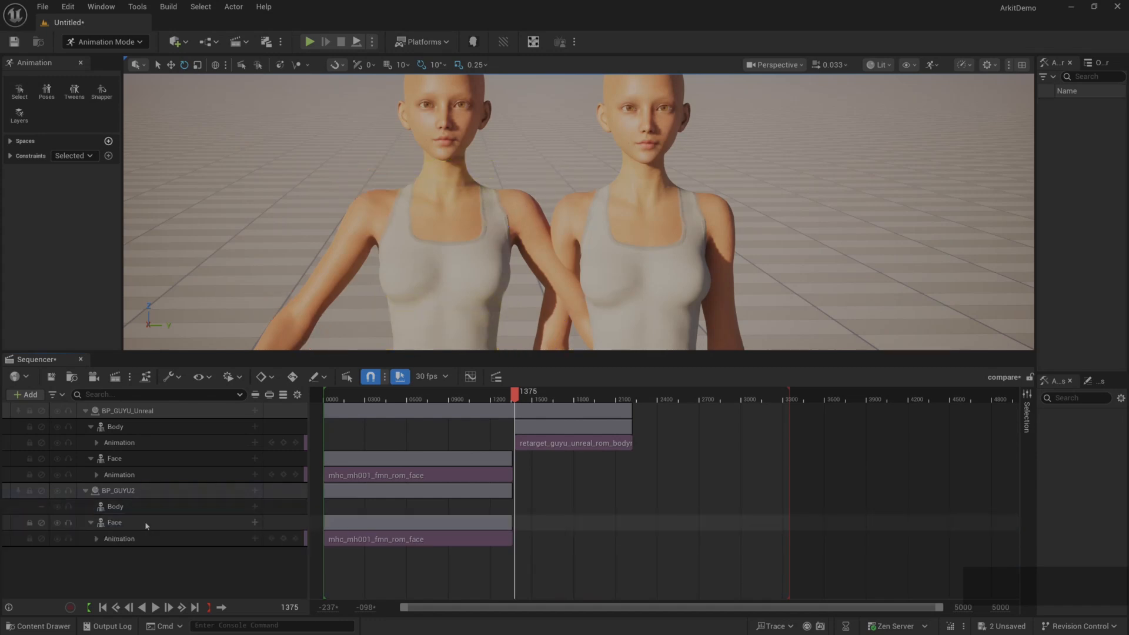
# Add the retart_guyu2_rom_bodymhc_body_rom_body animation to BP_GUYU2's Body at frame 1375
pyautogui.click(254, 507)
pyautogui.moveTo(347, 166)
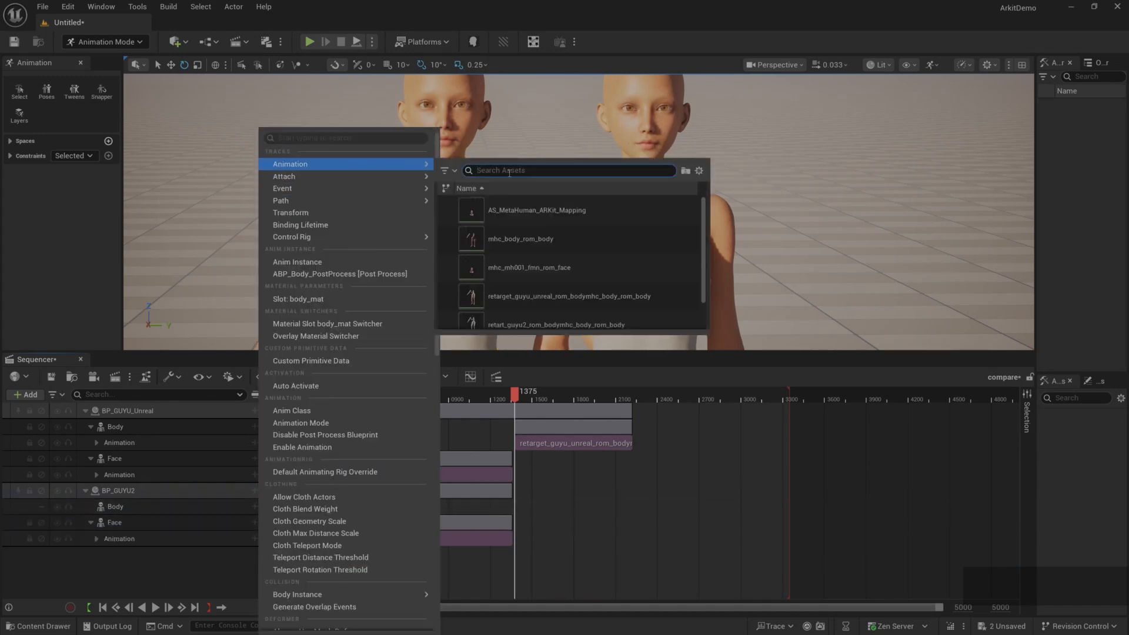
pyautogui.write('guyu')
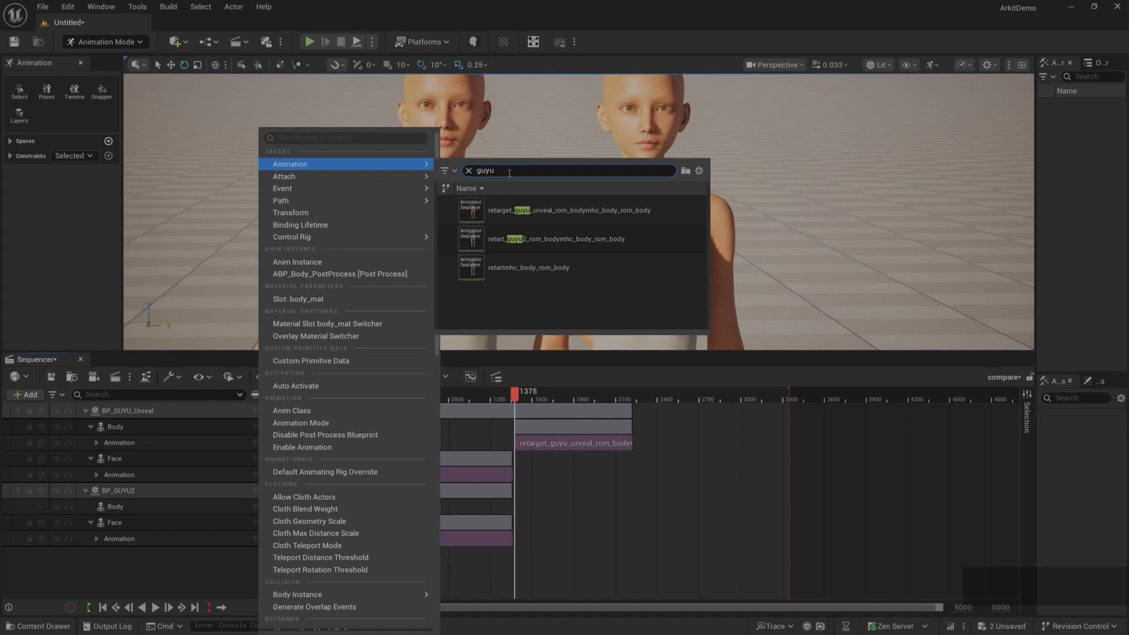
pyautogui.click(549, 242)
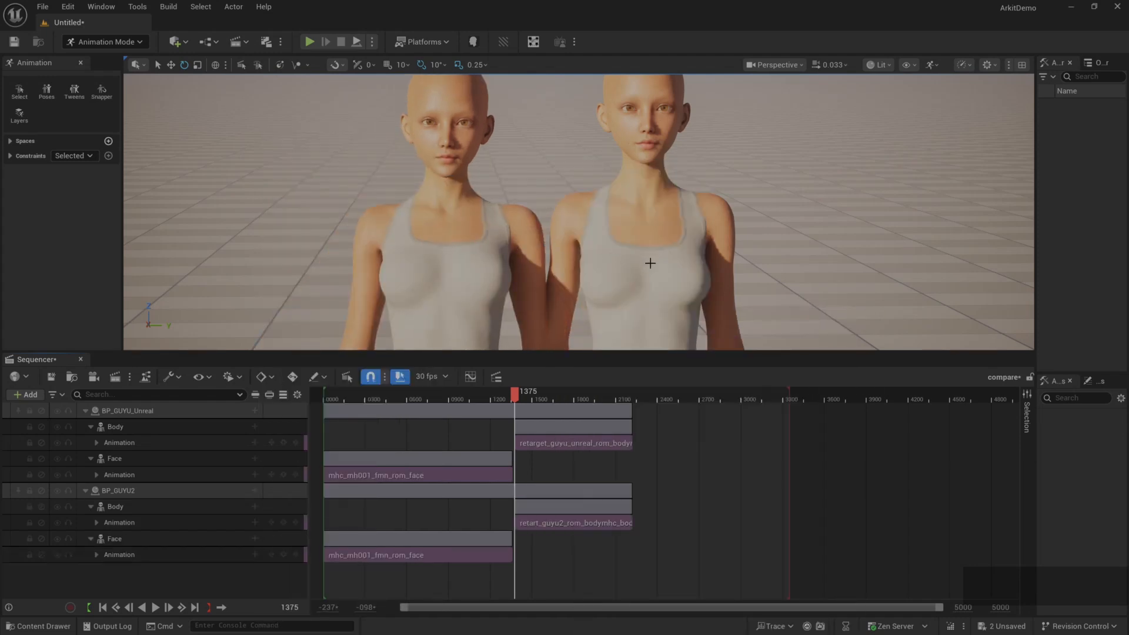
# Widen the details area and set BP_GUYU_Unreal's Y location to 75
pyautogui.scroll(-6, 661, 270)
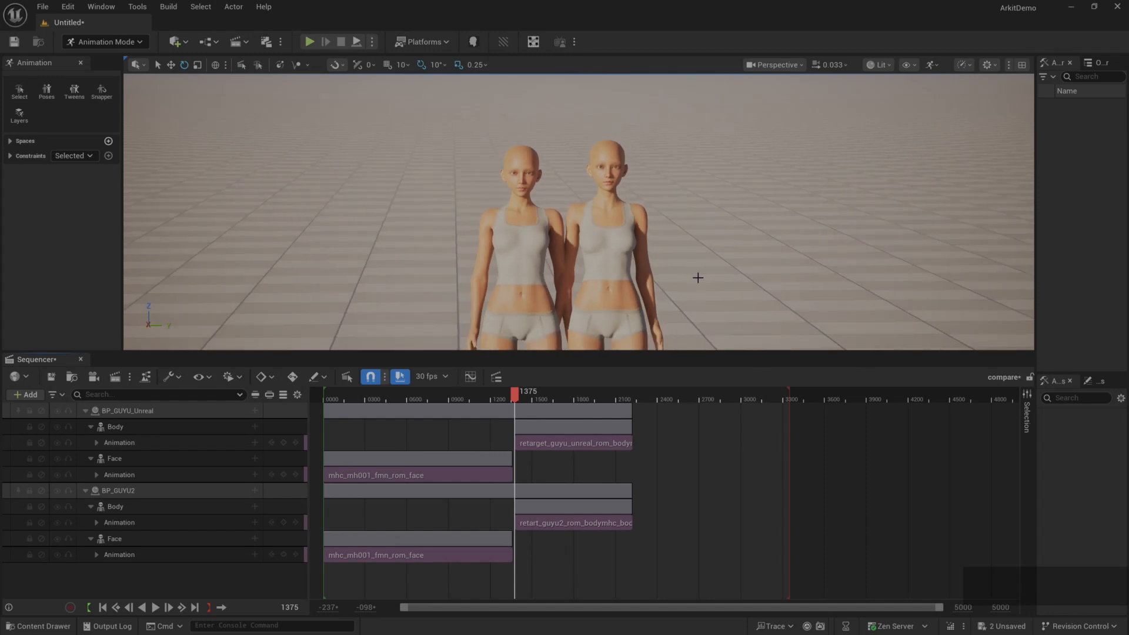
pyautogui.moveTo(698, 277); pyautogui.dragTo(672, 351)
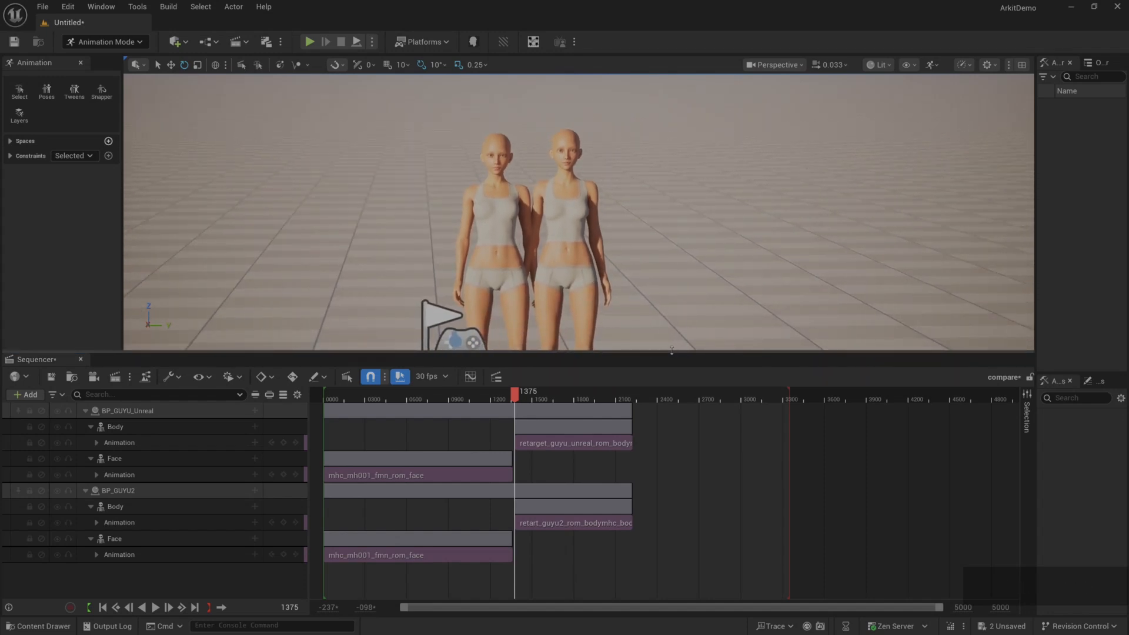
pyautogui.scroll(-5, 632, 277)
pyautogui.press('q')
pyautogui.moveTo(635, 290); pyautogui.dragTo(571, 283)
pyautogui.click(563, 249)
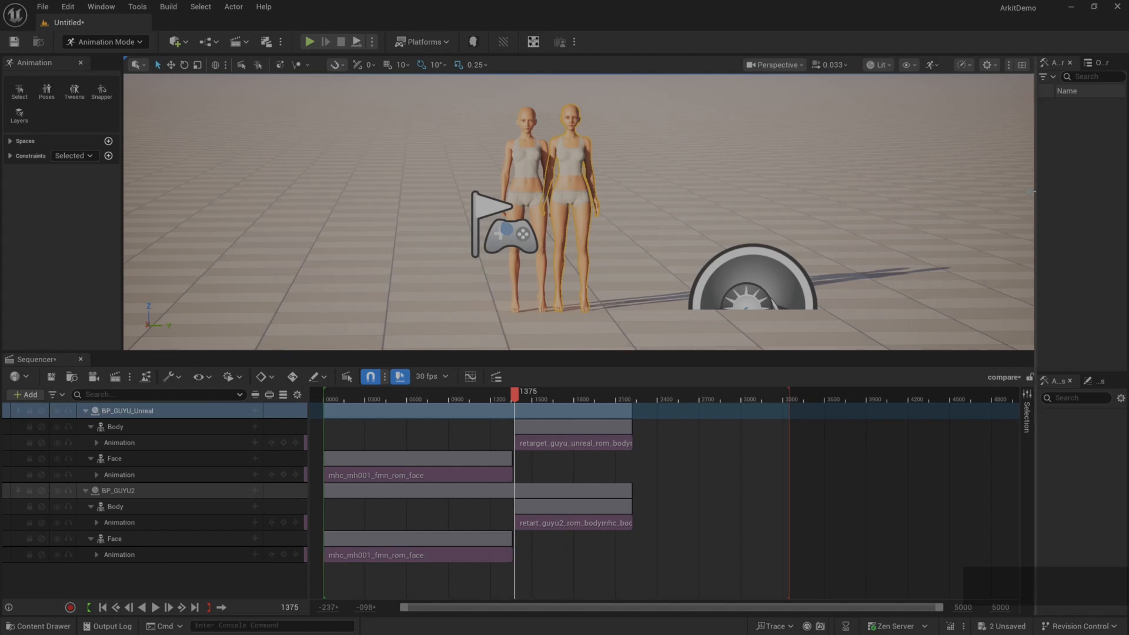
pyautogui.moveTo(1035, 191); pyautogui.dragTo(915, 189)
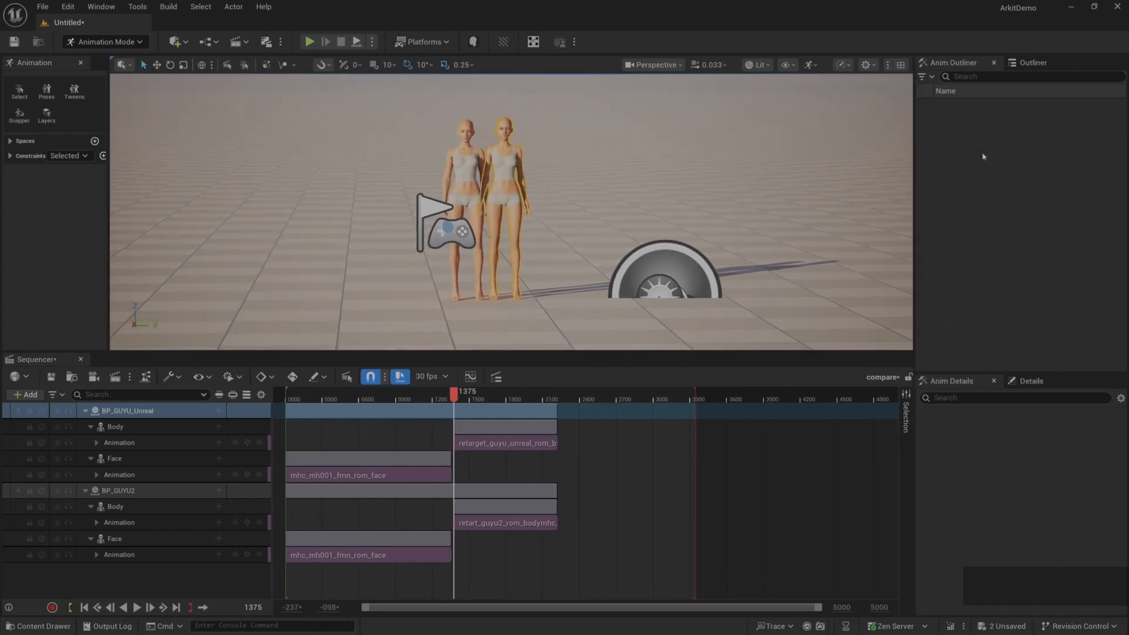
pyautogui.click(1030, 381)
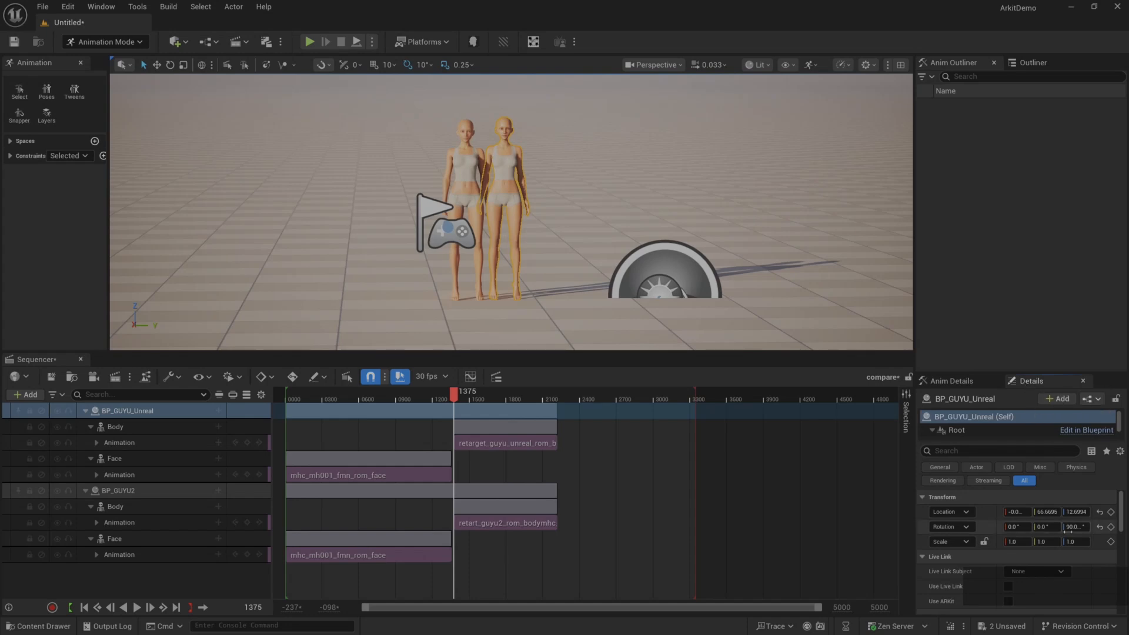
pyautogui.click(1046, 512)
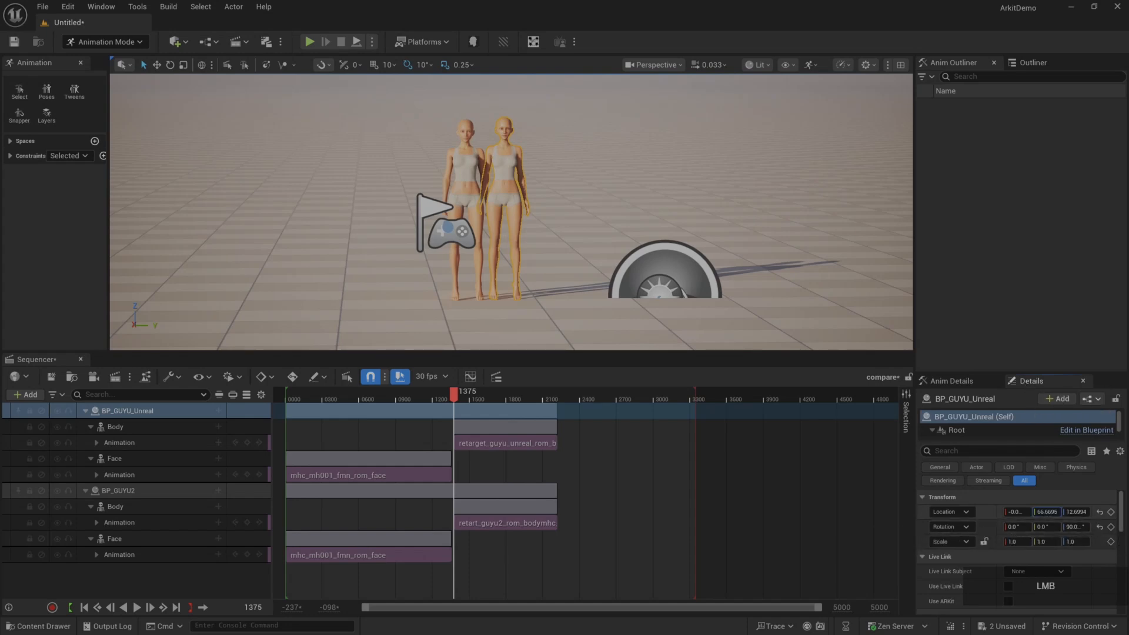
pyautogui.moveTo(1045, 512); pyautogui.dragTo(1051, 512)
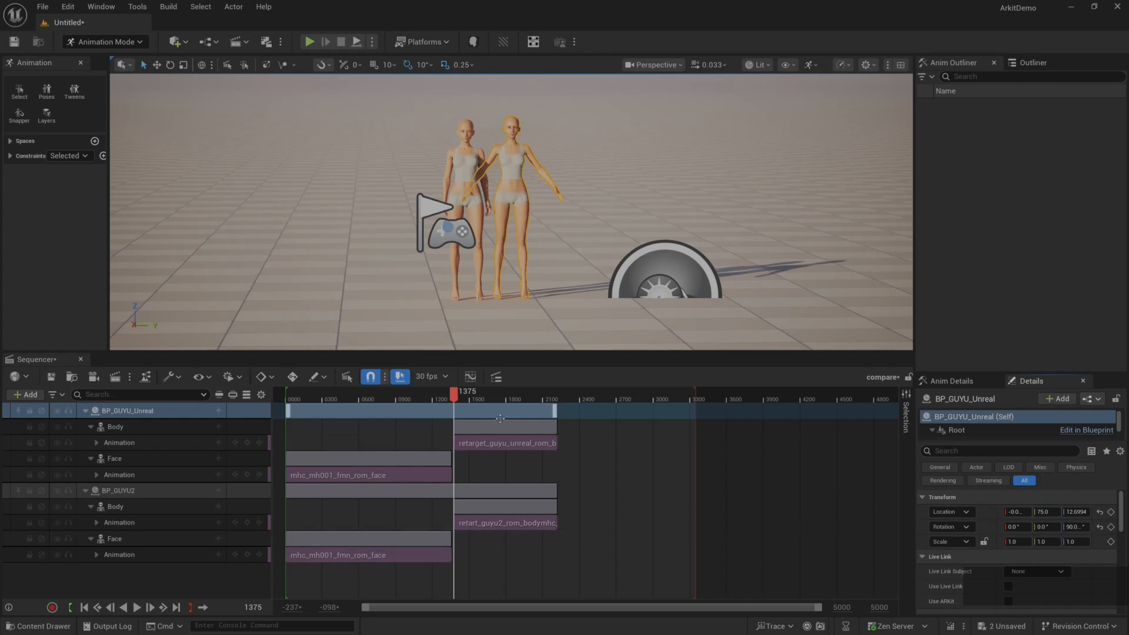
# Move the playhead to frame 1368 and shorten the playback range to the end of the body animations
pyautogui.moveTo(454, 393)
pyautogui.mouseDown()
pyautogui.moveTo(497, 398)
pyautogui.moveTo(453, 402)
pyautogui.mouseUp()
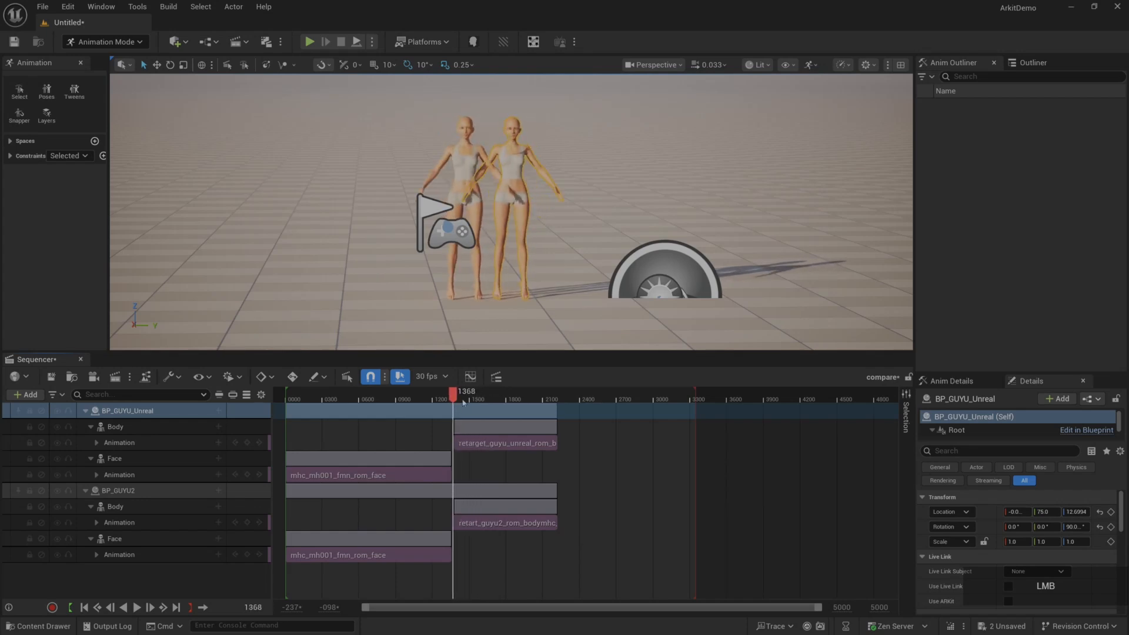
pyautogui.moveTo(695, 394); pyautogui.dragTo(558, 394)
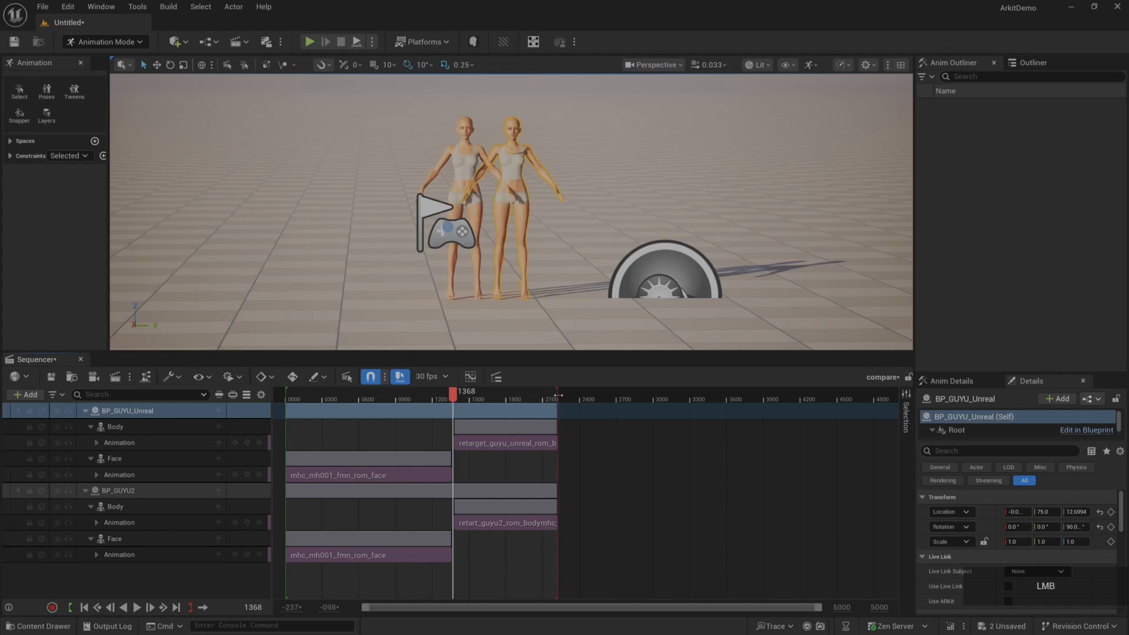
# Enlarge the viewport over the Sequencer and frame both characters from the front
pyautogui.scroll(5, 549, 249)
pyautogui.scroll(3, 620, 261)
pyautogui.click(645, 250)
pyautogui.press('e')
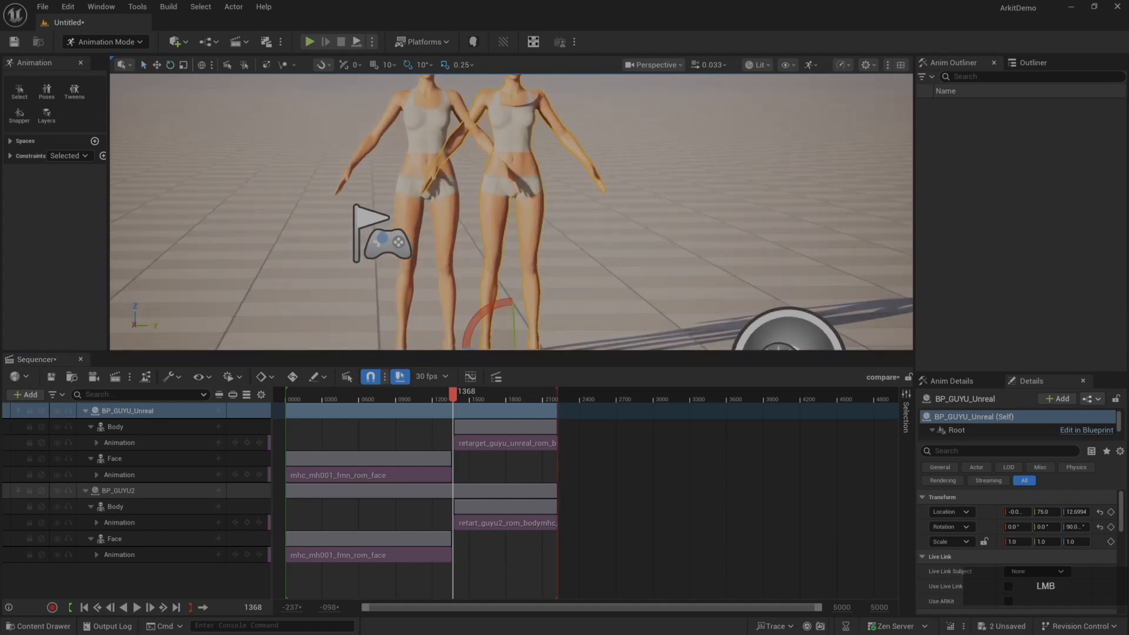
pyautogui.click(645, 249)
pyautogui.press('e')
pyautogui.scroll(4, 658, 257)
pyautogui.click(658, 257)
pyautogui.press('e')
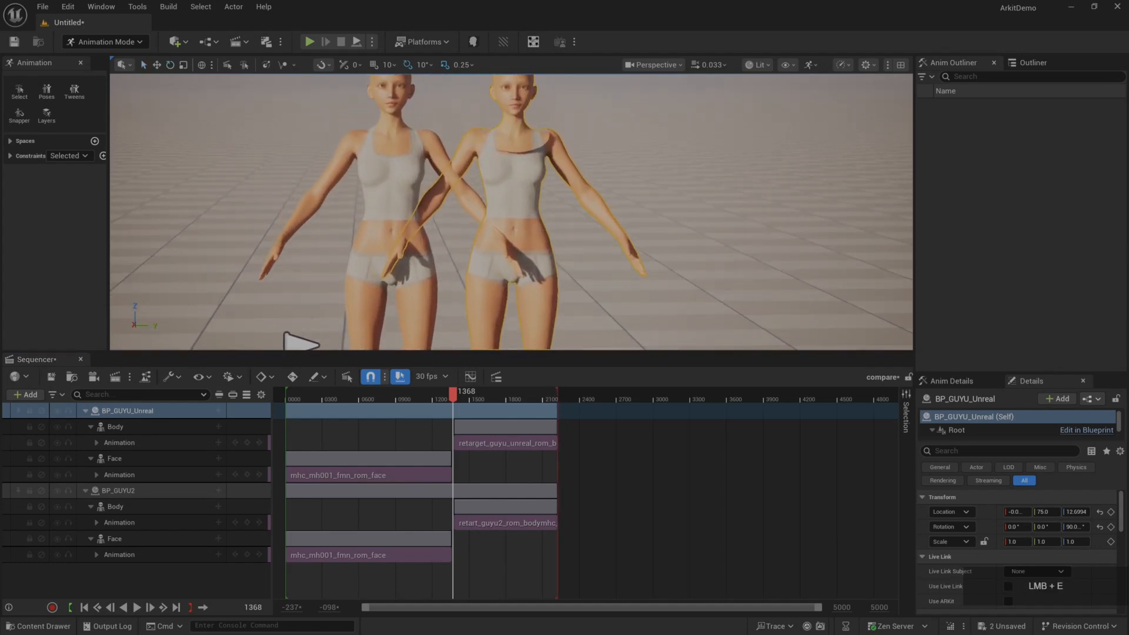
pyautogui.scroll(3, 663, 258)
pyautogui.click(689, 255)
pyautogui.press('e')
pyautogui.moveTo(693, 248); pyautogui.dragTo(700, 249)
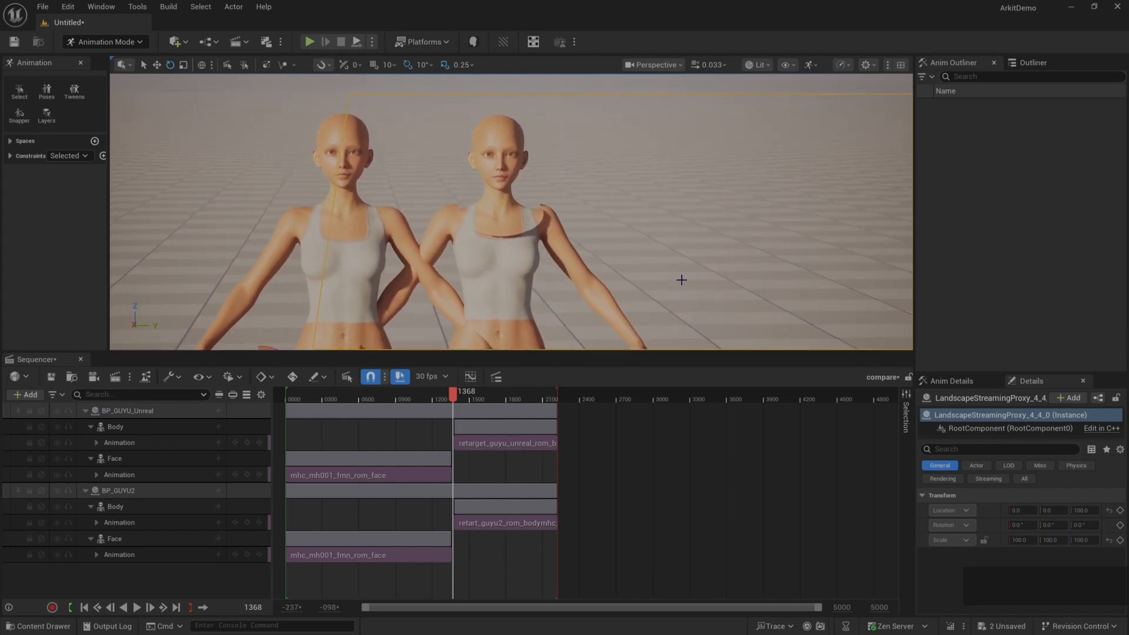
pyautogui.moveTo(627, 352); pyautogui.dragTo(630, 471)
pyautogui.click(689, 297)
pyautogui.press('q')
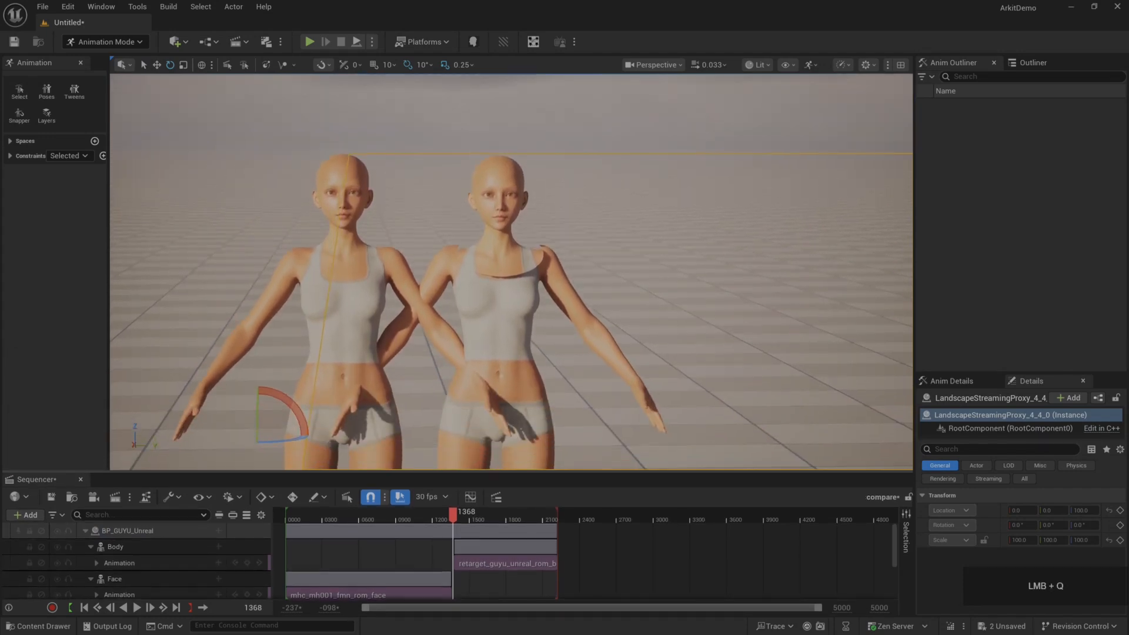
pyautogui.scroll(-4, 689, 296)
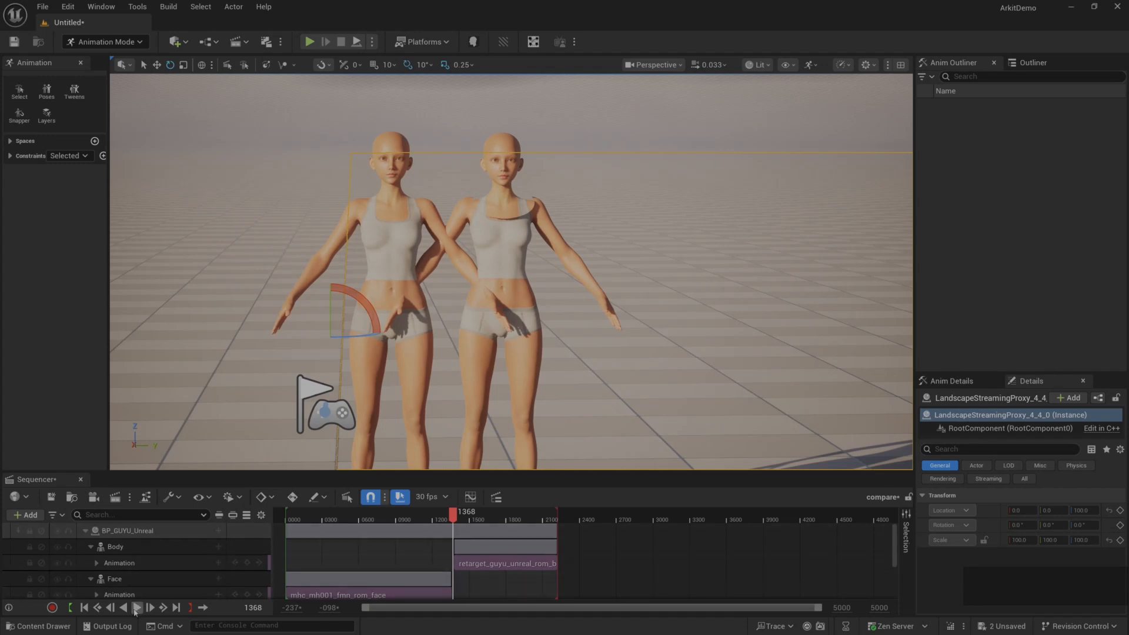
# Play the sequence from frame 1368 to the end of the range and compare both characters' body movement
pyautogui.press('space')
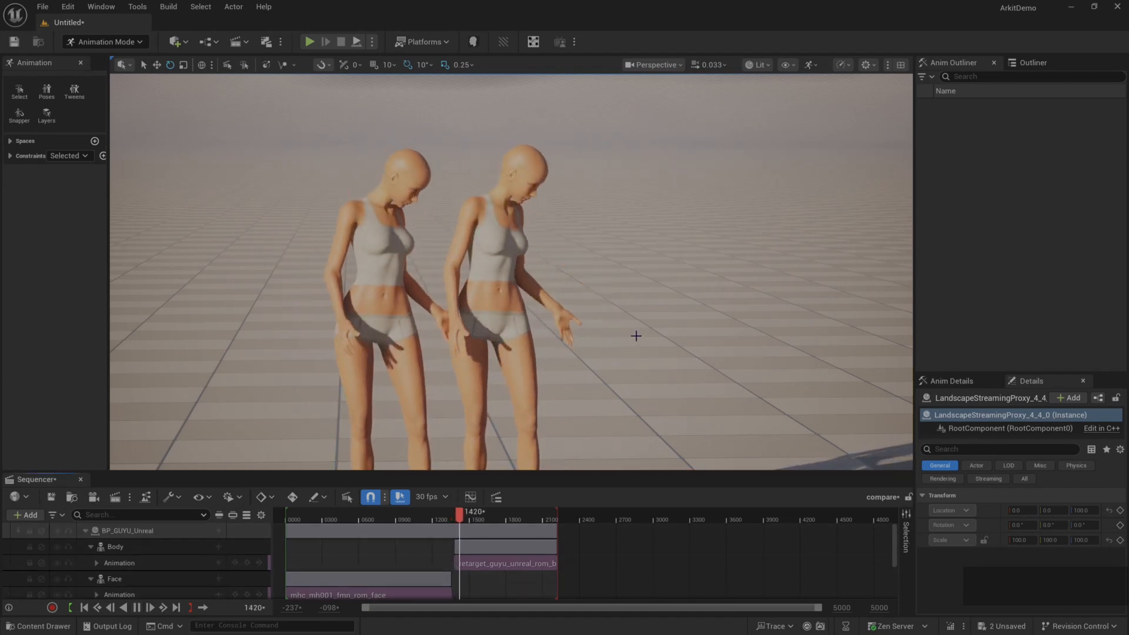
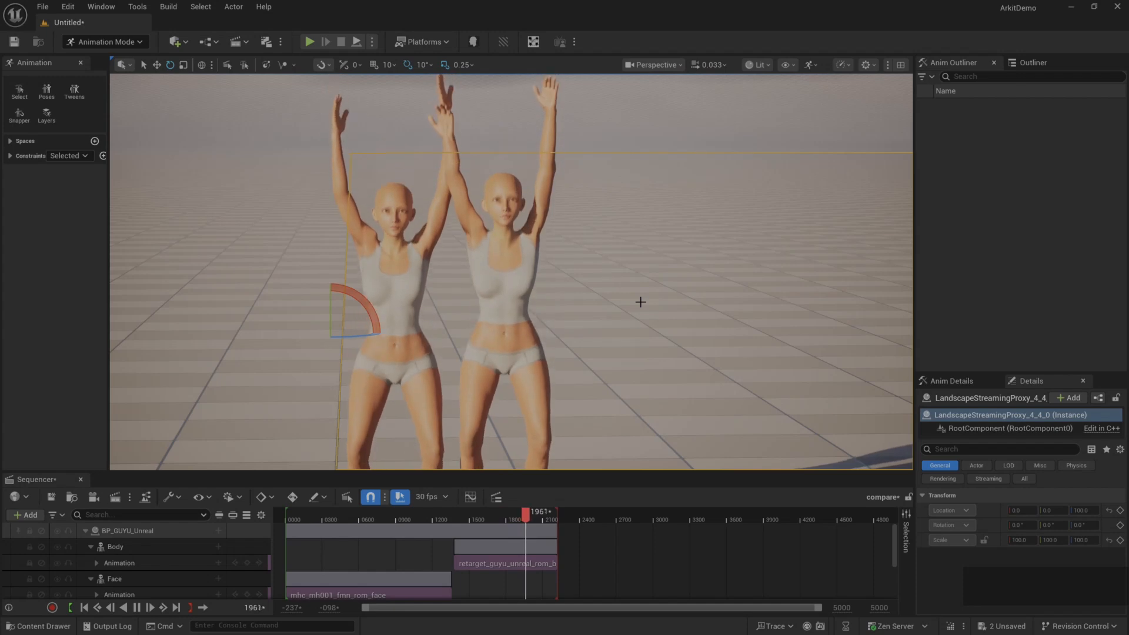
pyautogui.press('q')
pyautogui.moveTo(640, 302); pyautogui.dragTo(640, 302)
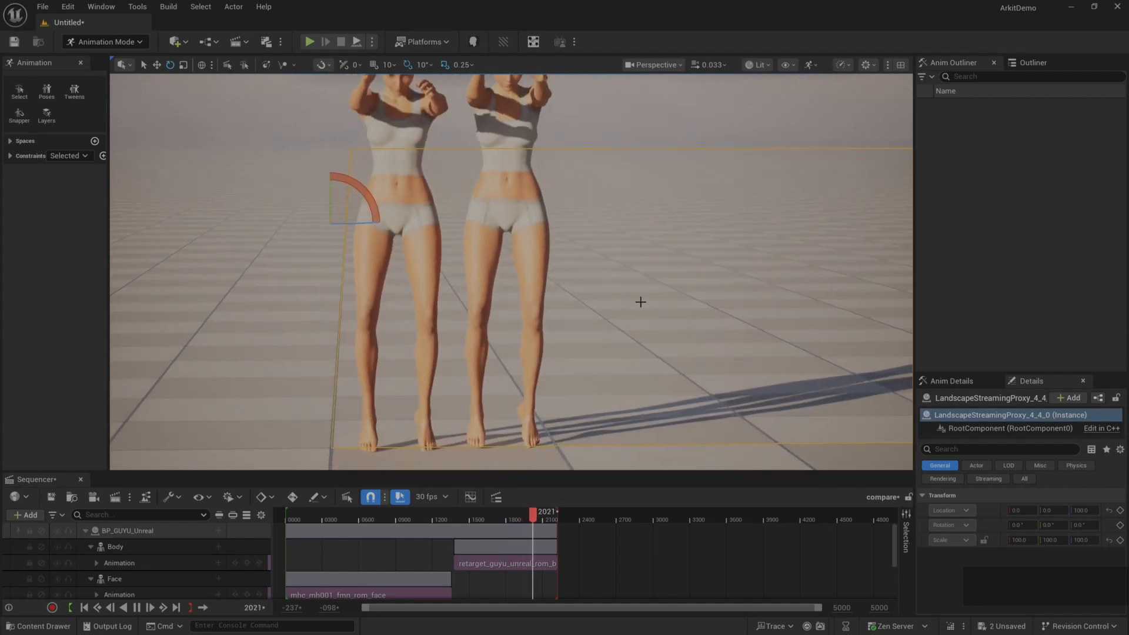
pyautogui.click(641, 302)
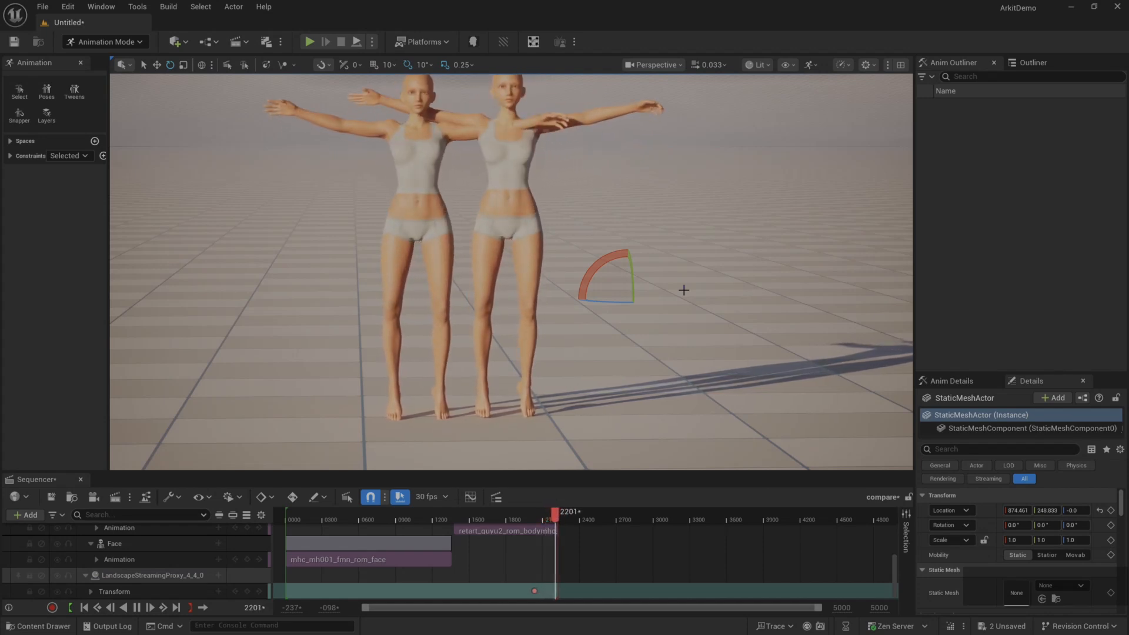
pyautogui.moveTo(683, 290); pyautogui.dragTo(683, 285)
pyautogui.press('s')
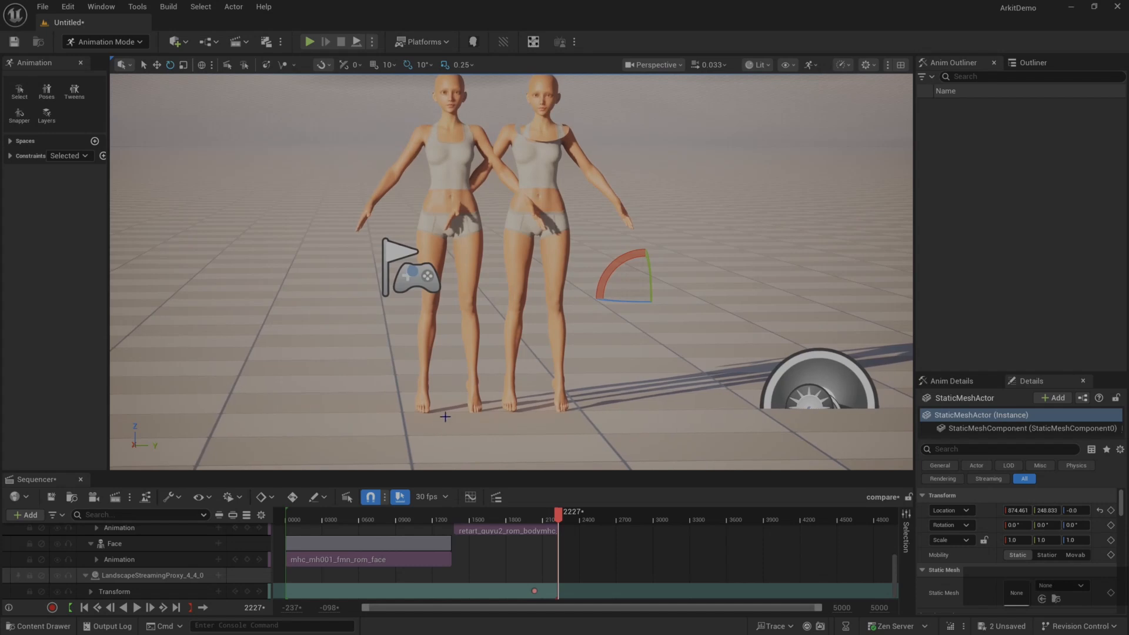
# Move BP_GUYU2 away from BP_GUYU_Unreal along the Y axis to about -28
pyautogui.click(477, 396)
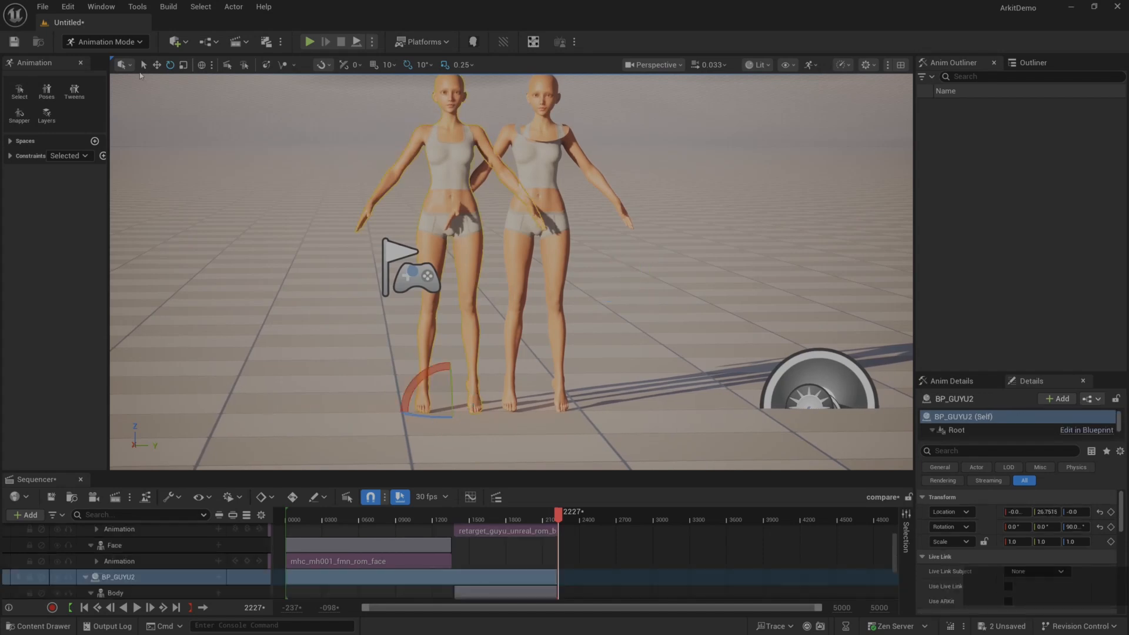
pyautogui.click(156, 70)
pyautogui.moveTo(460, 410); pyautogui.dragTo(362, 401)
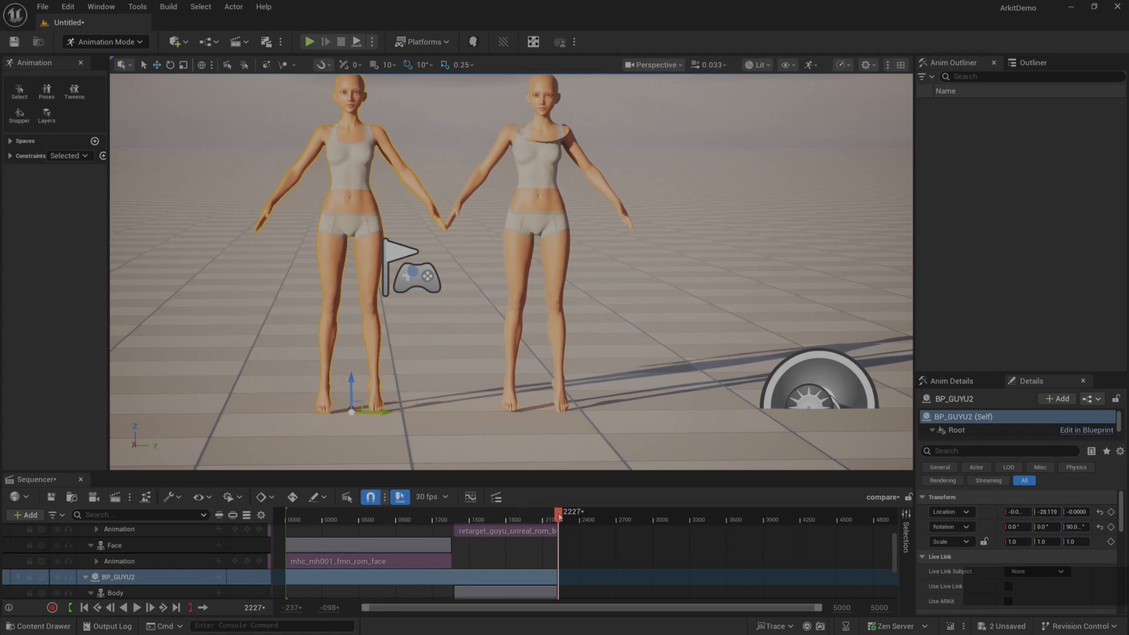
# Move the playhead to frame 2278 and reposition BP_GUYU_Unreal to about Y 78 and Z 12
pyautogui.moveTo(559, 516)
pyautogui.mouseDown()
pyautogui.moveTo(513, 516)
pyautogui.moveTo(564, 516)
pyautogui.mouseUp()
pyautogui.click(535, 175)
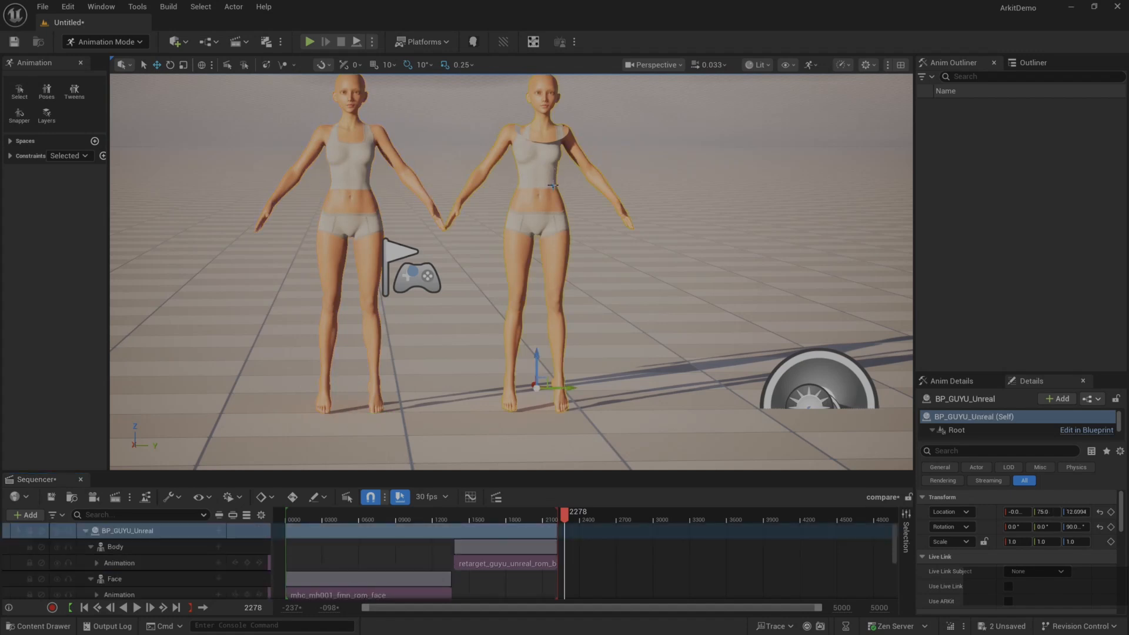
pyautogui.keyDown('alt'); pyautogui.moveTo(492, 400); pyautogui.dragTo(579, 358); pyautogui.keyUp('alt')
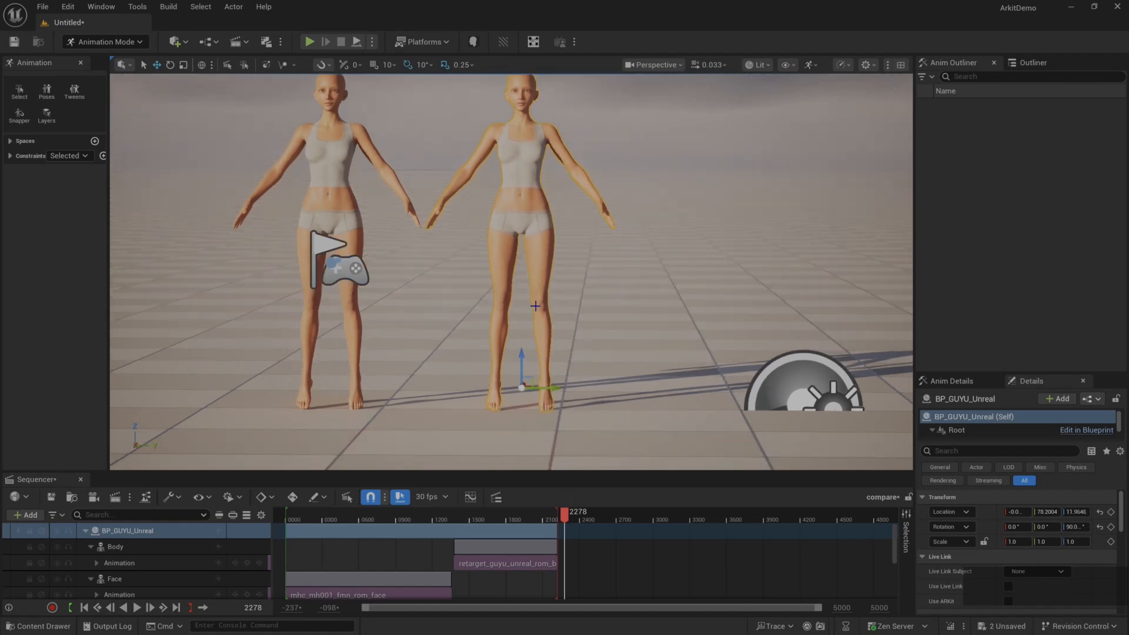
# Examine both characters' standing poses at frame 2278 from the front, a low angle and slightly above
pyautogui.moveTo(590, 237); pyautogui.dragTo(590, 237, button='right')
pyautogui.press('e')
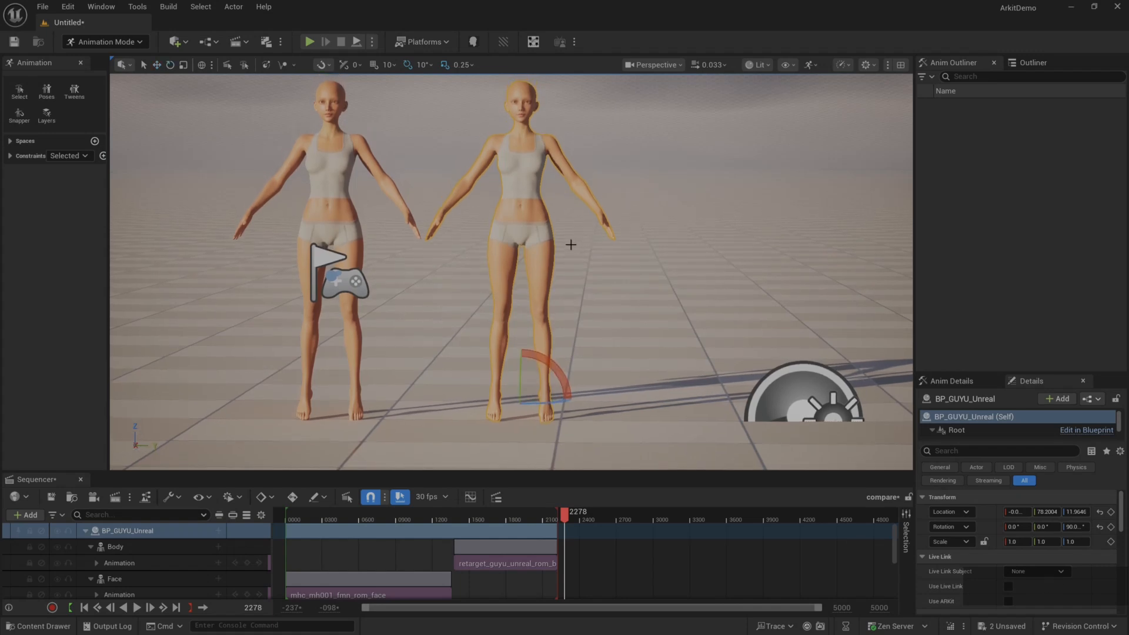
pyautogui.click(158, 69)
pyautogui.keyDown('alt'); pyautogui.moveTo(548, 431); pyautogui.dragTo(510, 394); pyautogui.keyUp('alt')
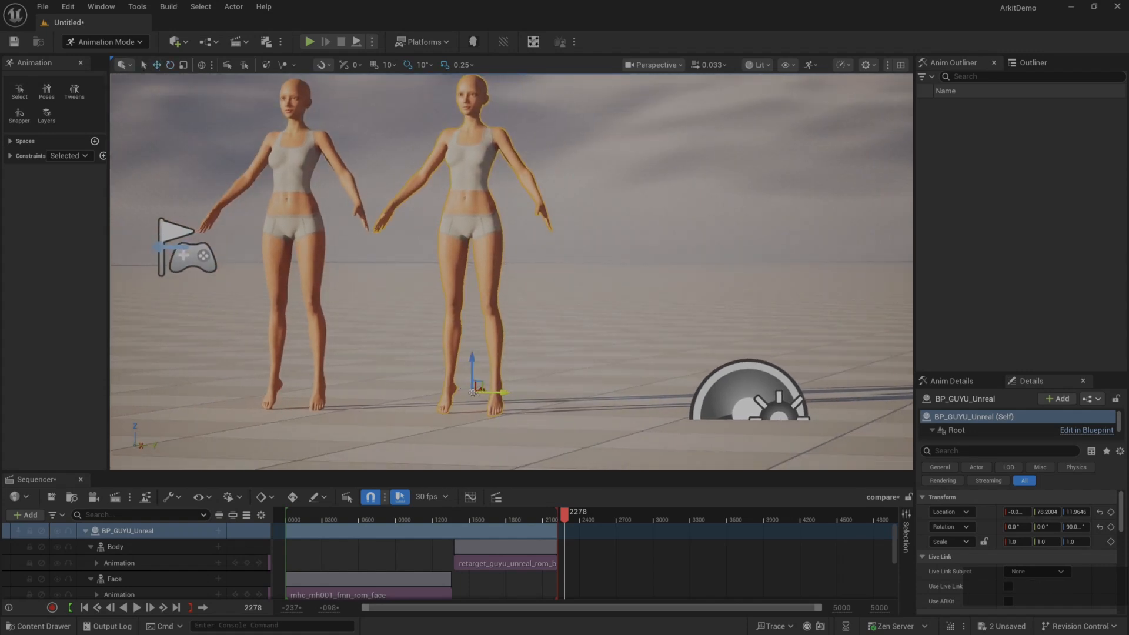
pyautogui.click(302, 287)
pyautogui.keyDown('alt'); pyautogui.moveTo(503, 417); pyautogui.dragTo(534, 448); pyautogui.keyUp('alt')
pyautogui.click(533, 361)
# Play the sequence from frame 1375 to the end and compare both characters' body movement in close and full-body views
pyautogui.moveTo(564, 516); pyautogui.dragTo(455, 516)
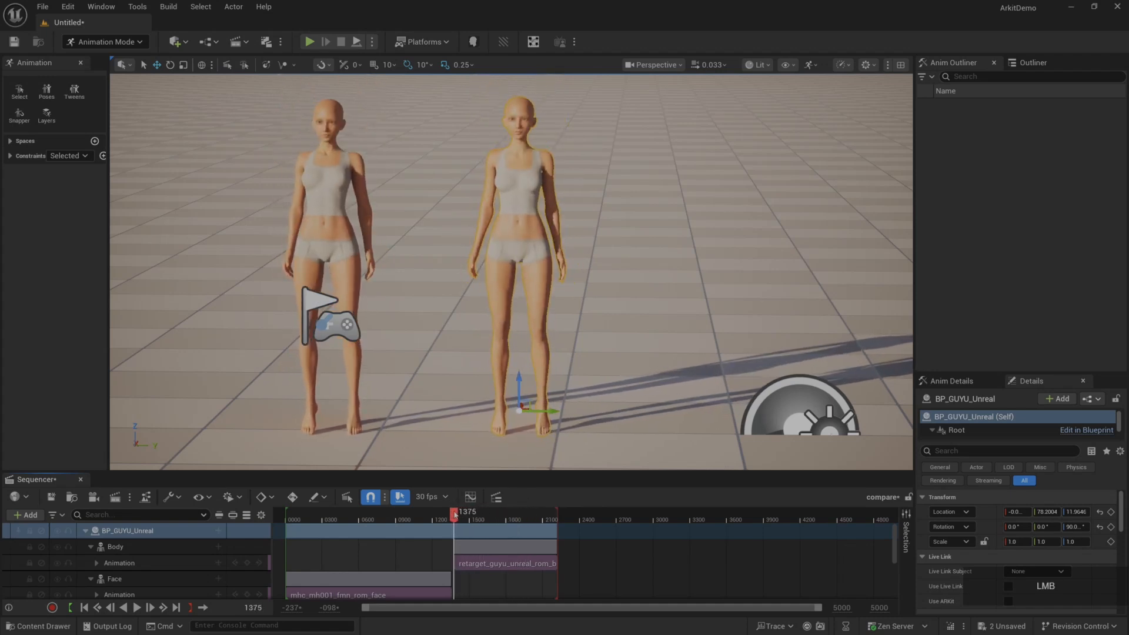
pyautogui.press('space')
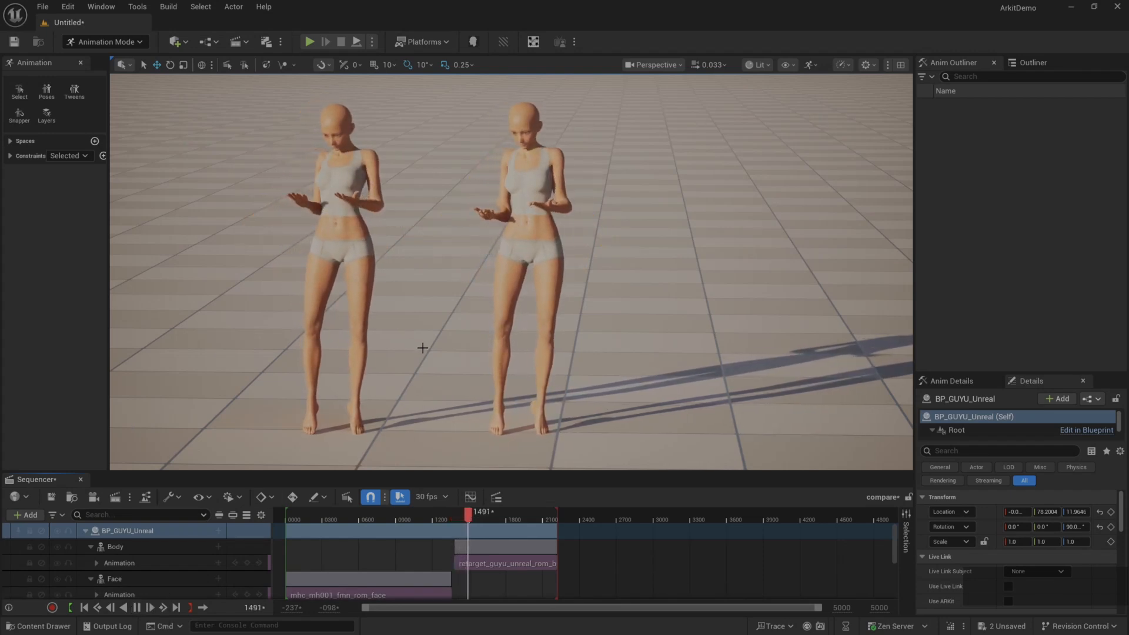
pyautogui.scroll(3, 447, 341)
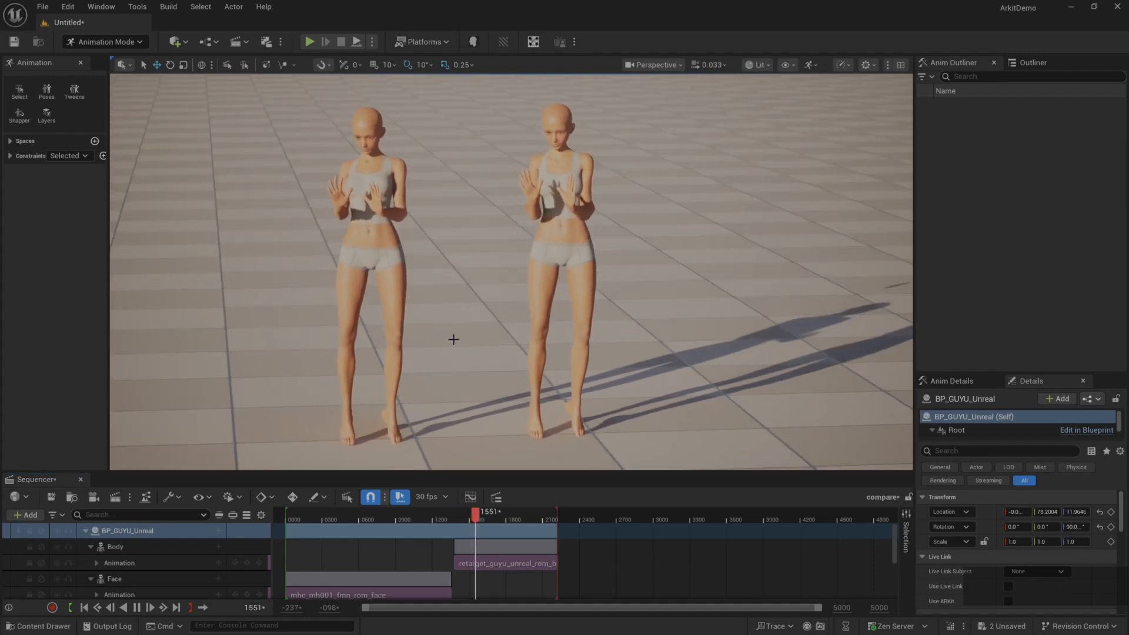
pyautogui.scroll(5, 472, 333)
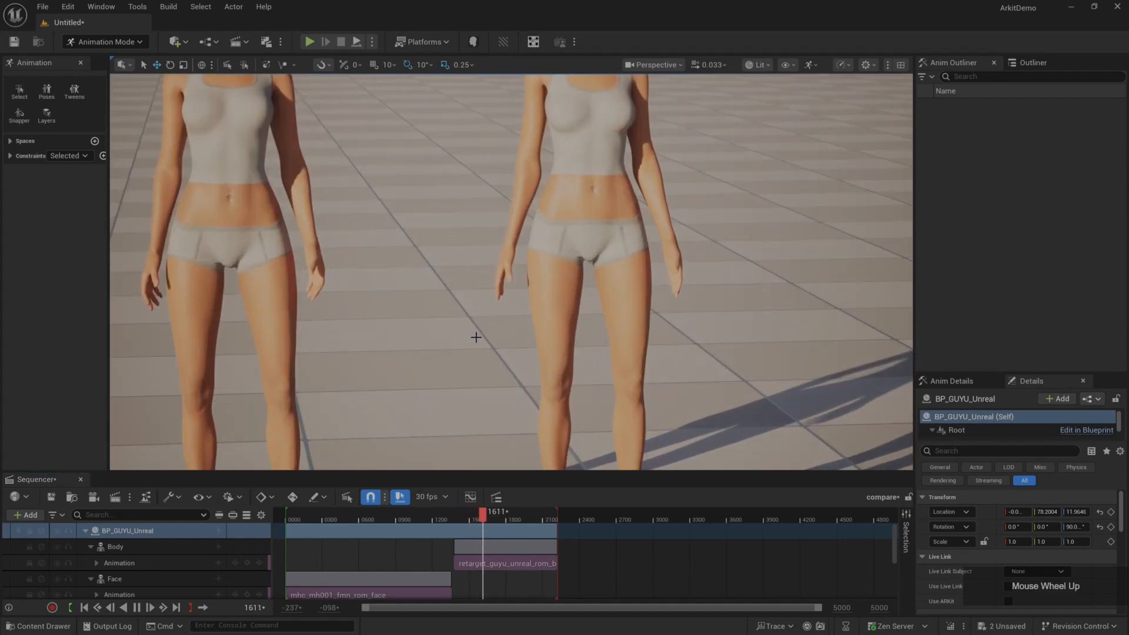
pyautogui.scroll(-4, 459, 331)
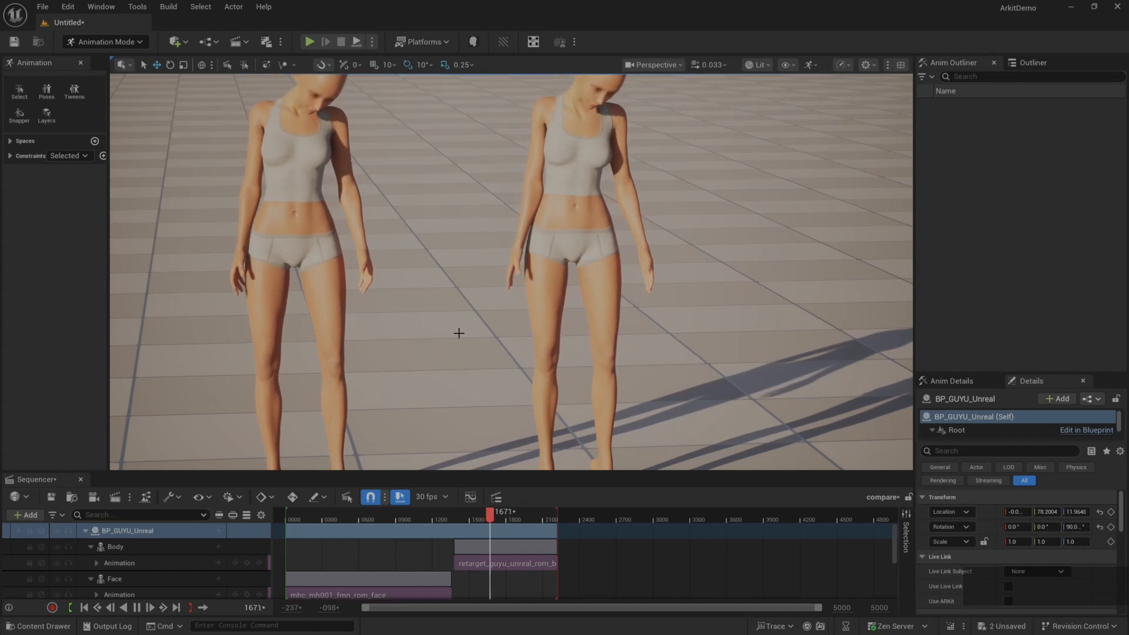
pyautogui.press('s')
pyautogui.moveTo(458, 333); pyautogui.dragTo(459, 318)
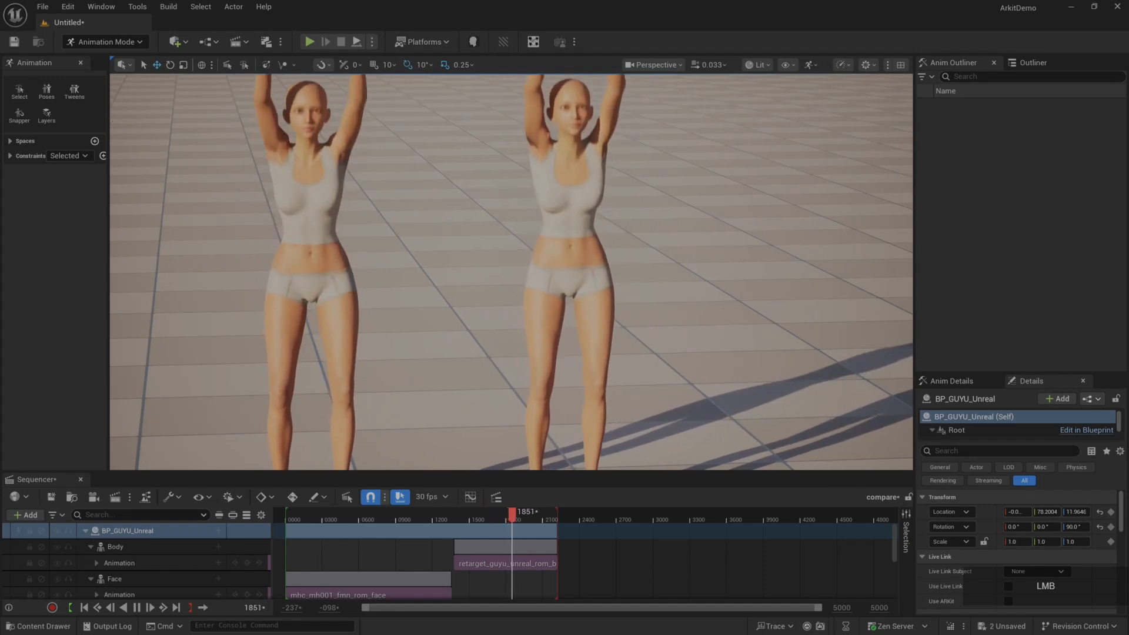
pyautogui.press('e')
pyautogui.moveTo(459, 333); pyautogui.dragTo(458, 333)
pyautogui.press('s')
pyautogui.press('s')
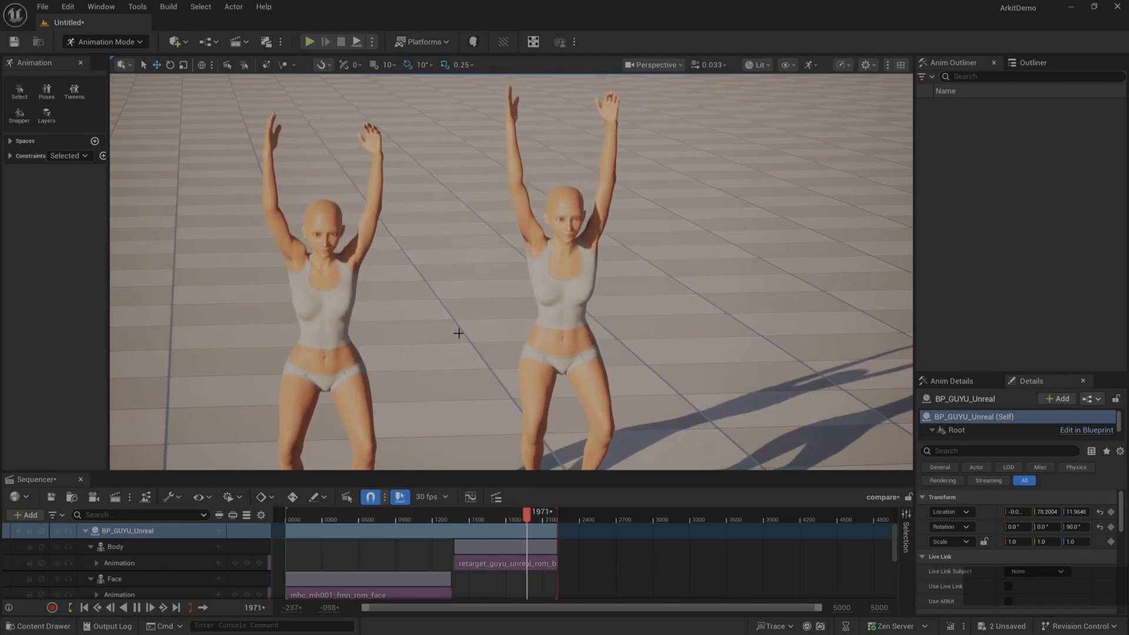
pyautogui.scroll(-2, 458, 333)
pyautogui.scroll(-3, 459, 333)
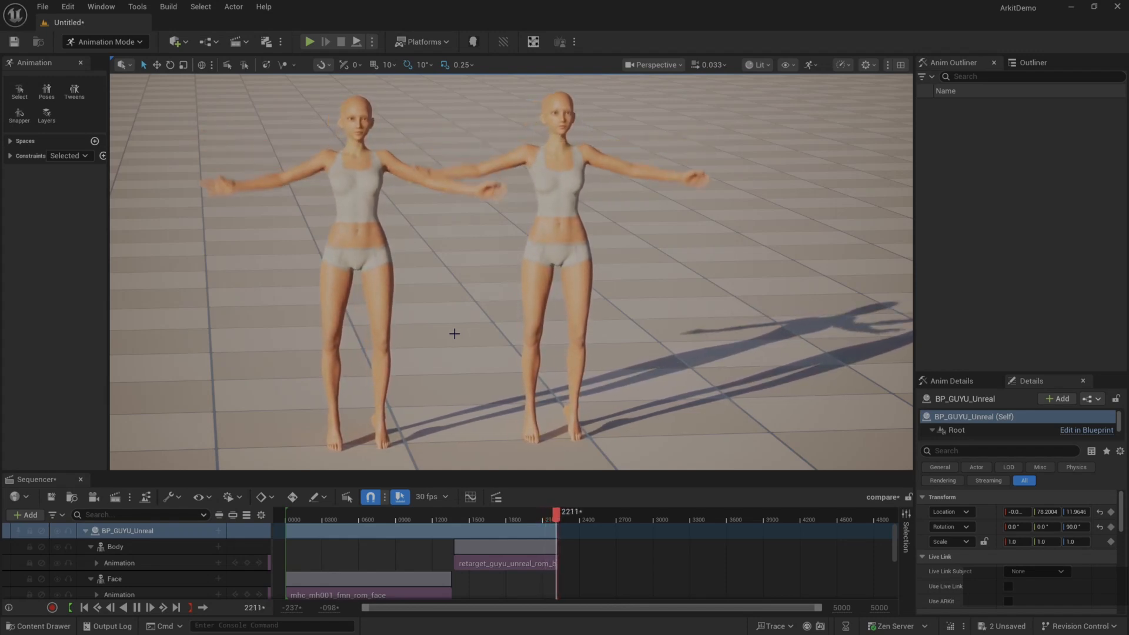
# Scrub back to frame 1458 and compare both characters' bent-arm poses from an oblique side view
pyautogui.moveTo(561, 520); pyautogui.dragTo(465, 507)
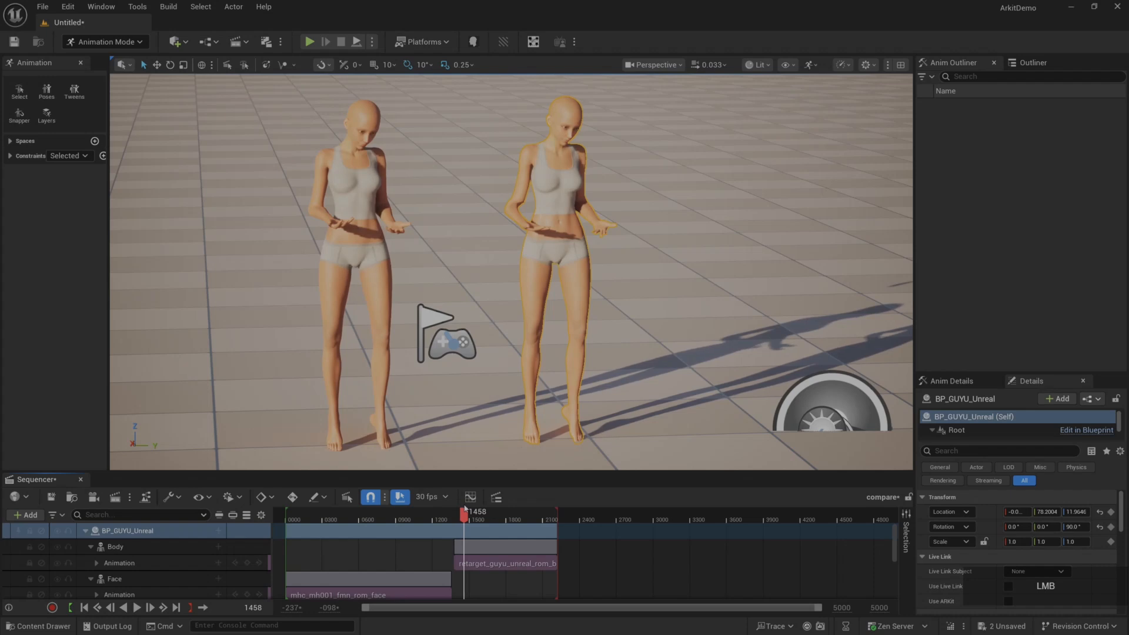
pyautogui.keyDown('alt'); pyautogui.moveTo(507, 260); pyautogui.dragTo(541, 261); pyautogui.keyUp('alt')
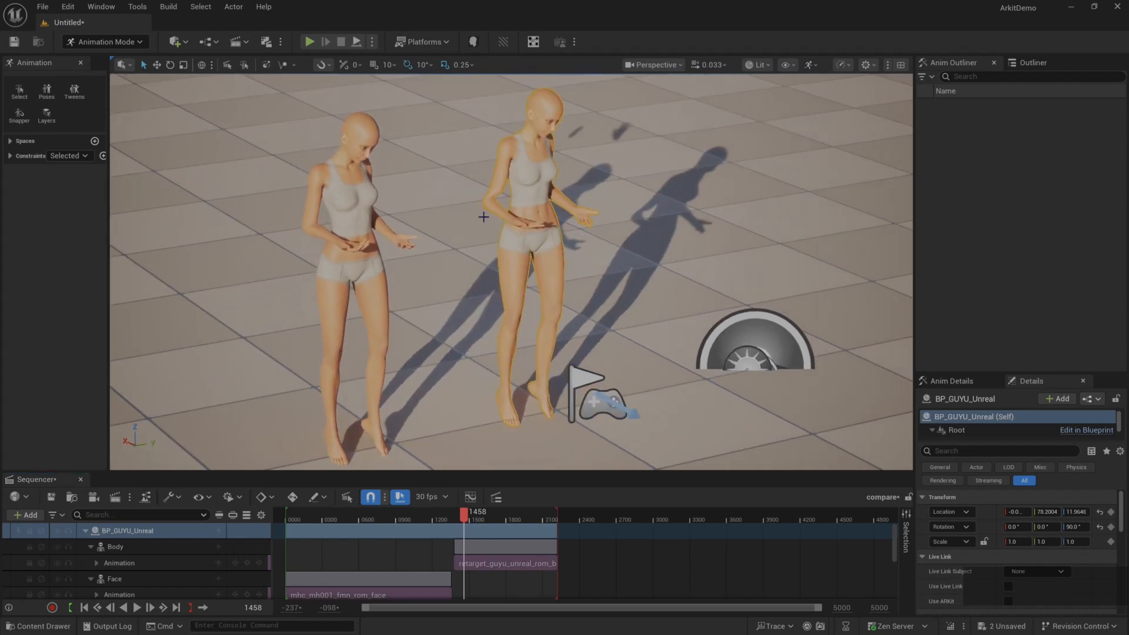
pyautogui.keyDown('alt'); pyautogui.moveTo(490, 191); pyautogui.dragTo(482, 453); pyautogui.keyUp('alt')
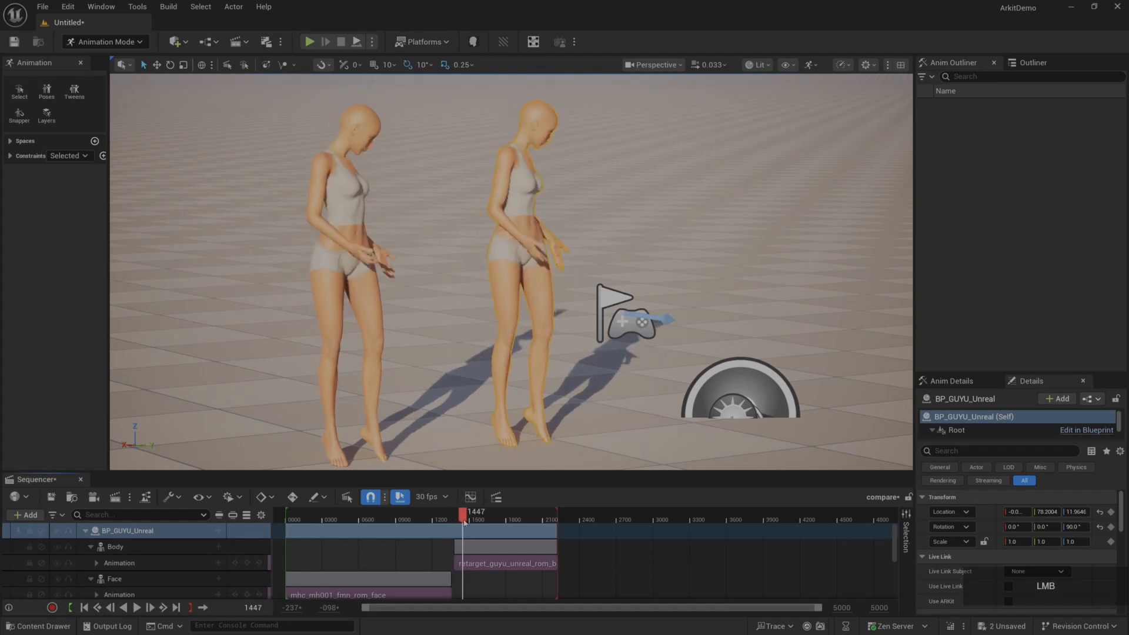
# Select BP_GUYU2 and show the level's actors in a widened Outliner so their full names are readable
pyautogui.click(391, 267)
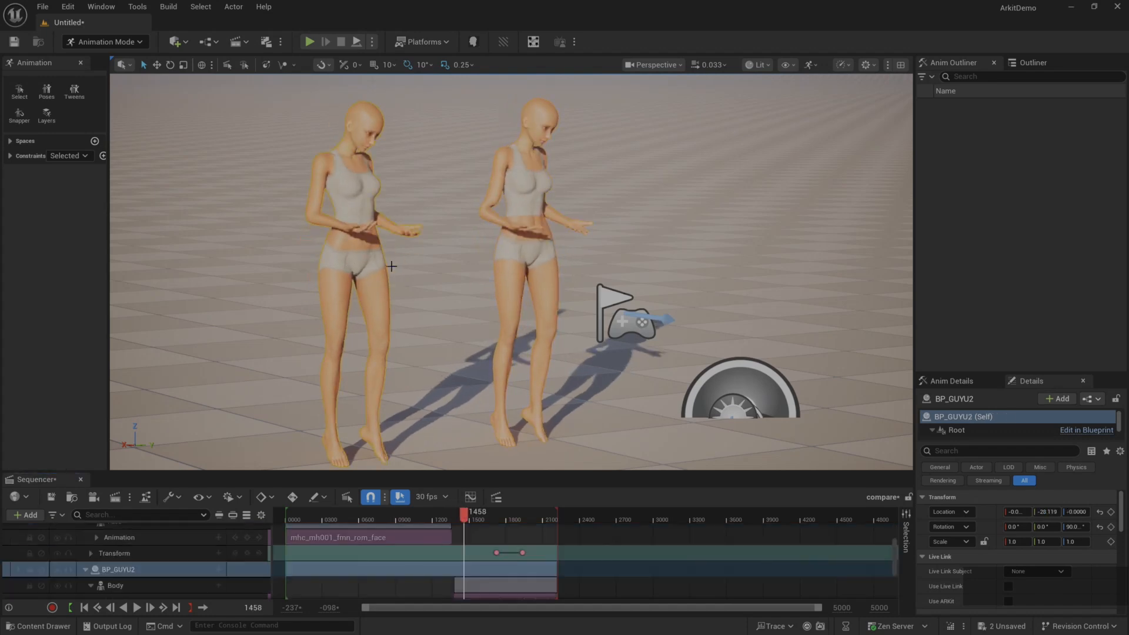
pyautogui.click(1033, 63)
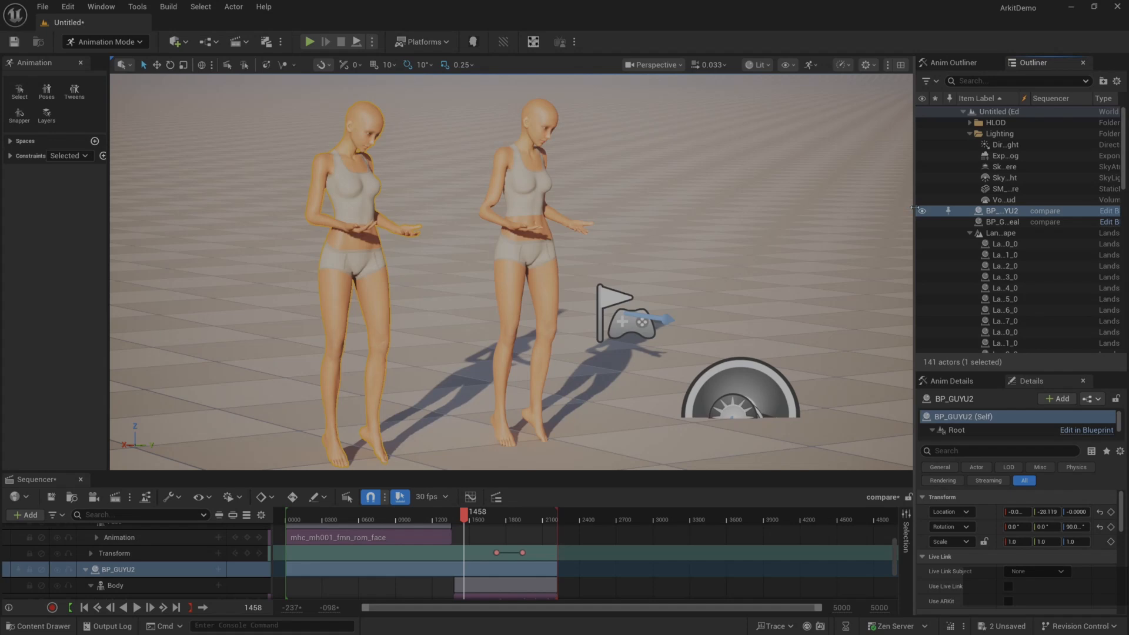
pyautogui.moveTo(913, 208); pyautogui.dragTo(839, 208)
# Move the playhead to frame 1995 and compare both characters' raised-arm squat poses from the front
pyautogui.moveTo(426, 515); pyautogui.dragTo(487, 525)
pyautogui.keyDown('alt'); pyautogui.moveTo(541, 438); pyautogui.dragTo(494, 438); pyautogui.keyUp('alt')
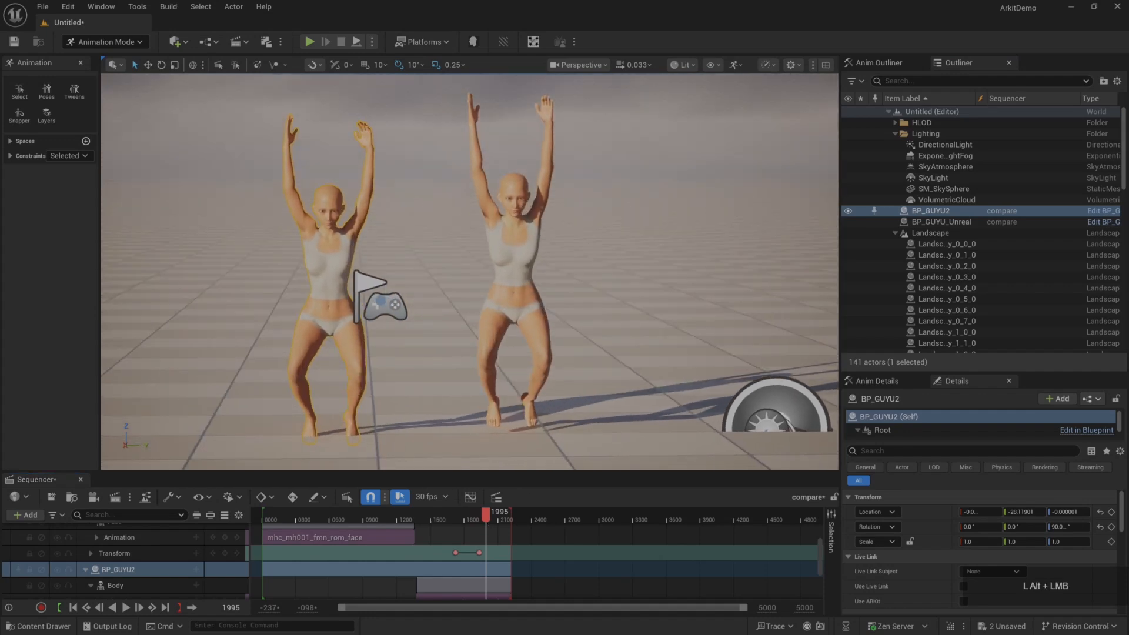
pyautogui.click(565, 400)
pyautogui.press('q')
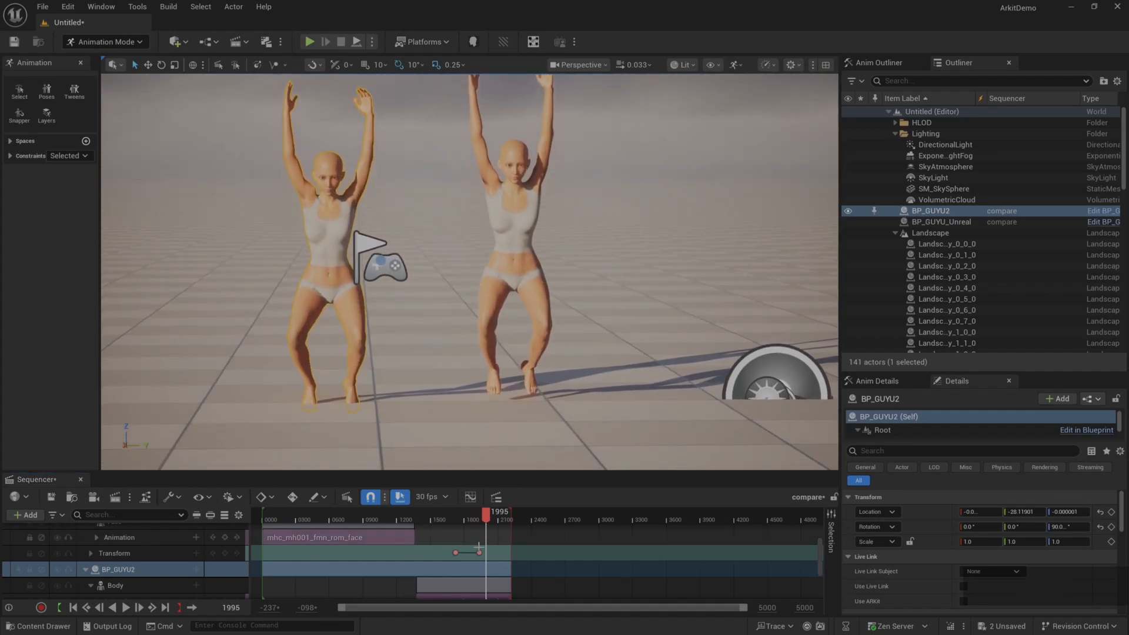
# Play the sequence from frame 1359 and compare the body range of motion from the front and from a higher angle
pyautogui.moveTo(488, 517); pyautogui.dragTo(415, 524)
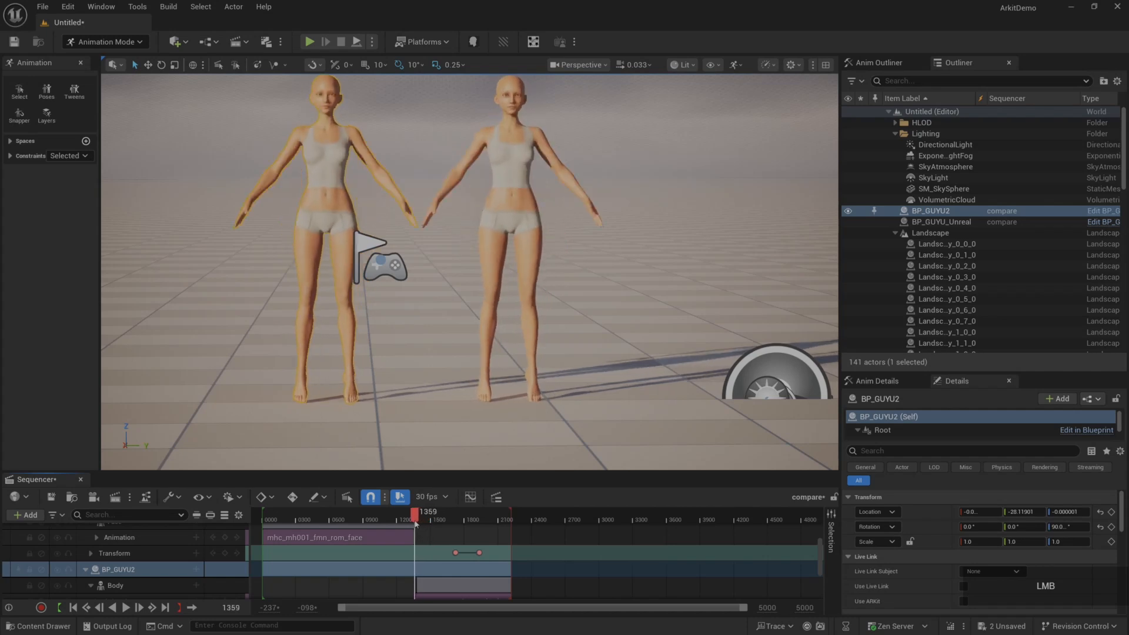
pyautogui.press('space')
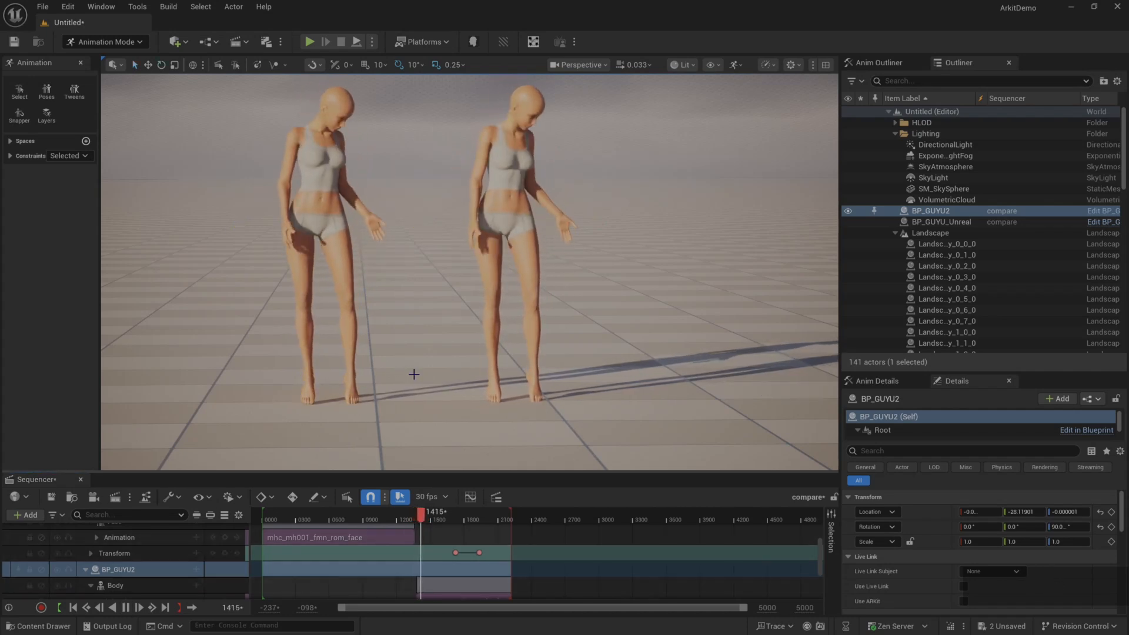
pyautogui.scroll(-1, 414, 374)
pyautogui.scroll(3, 414, 374)
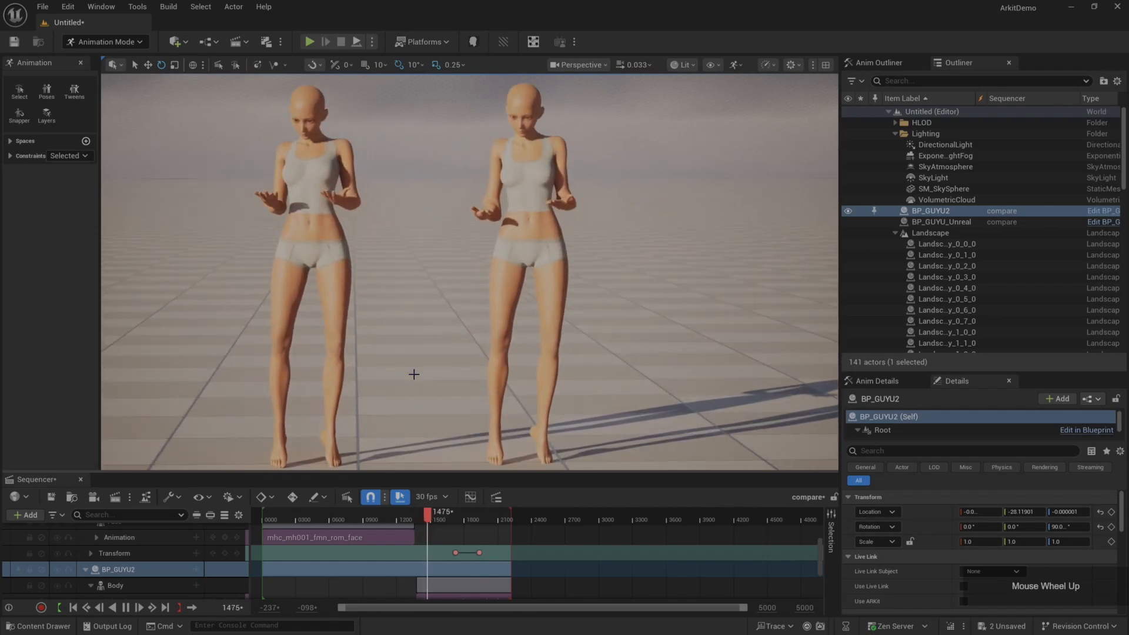
pyautogui.keyDown('alt'); pyautogui.moveTo(399, 371); pyautogui.dragTo(376, 429); pyautogui.keyUp('alt')
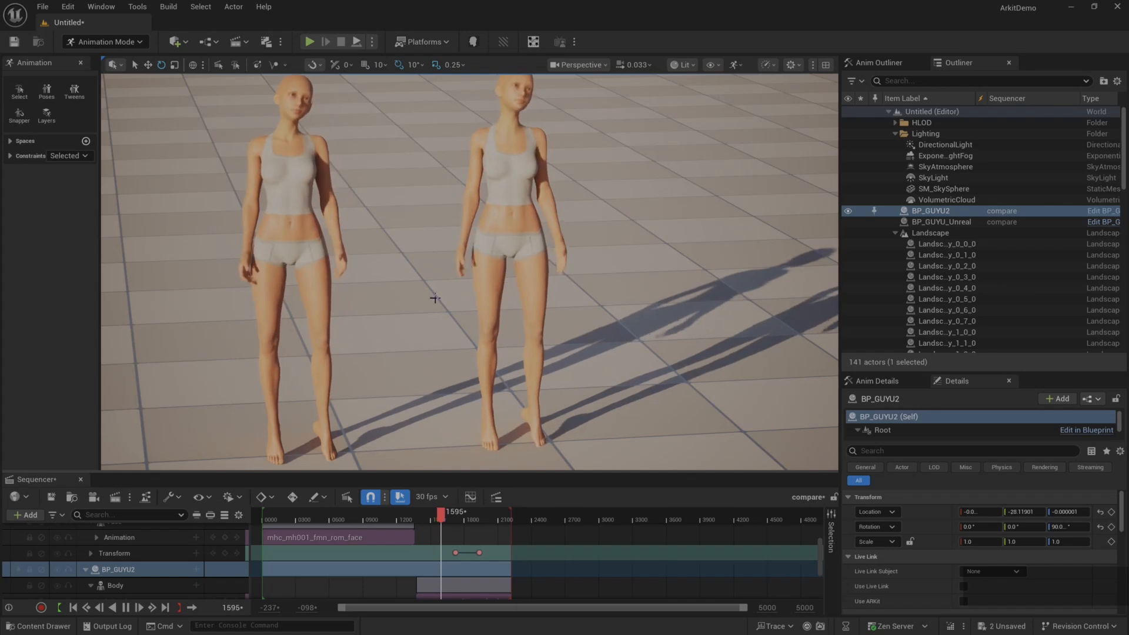
pyautogui.moveTo(406, 305); pyautogui.dragTo(433, 333)
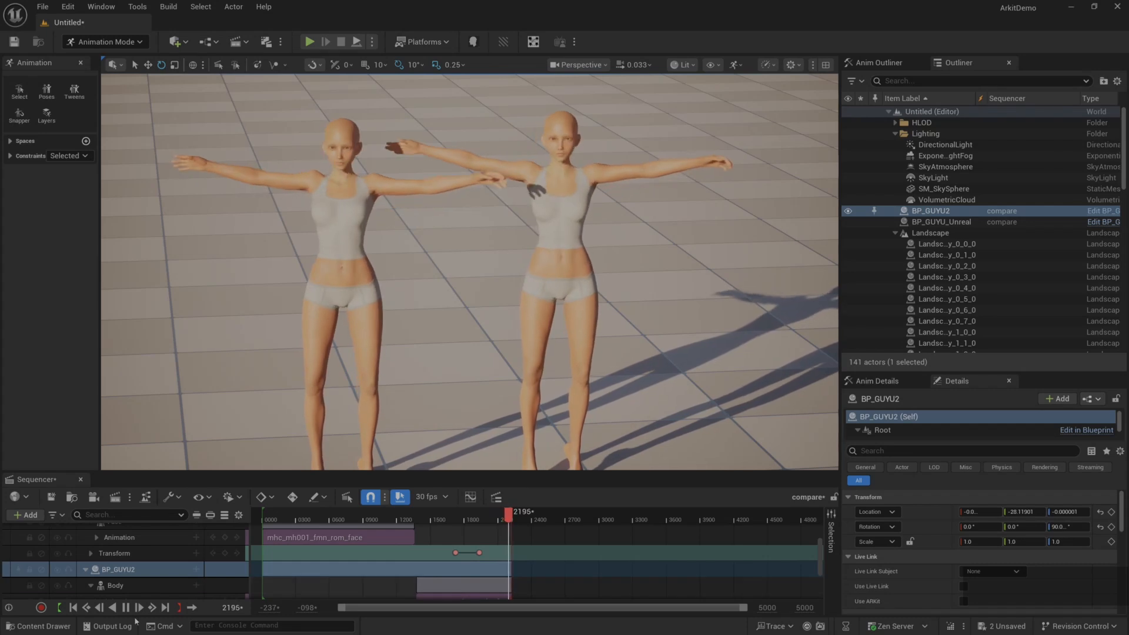
# Pause playback, scrub to frame 2156 and compare both characters' twisted-torso poses from a wider side view
pyautogui.press('space')
pyautogui.moveTo(511, 521); pyautogui.dragTo(505, 520)
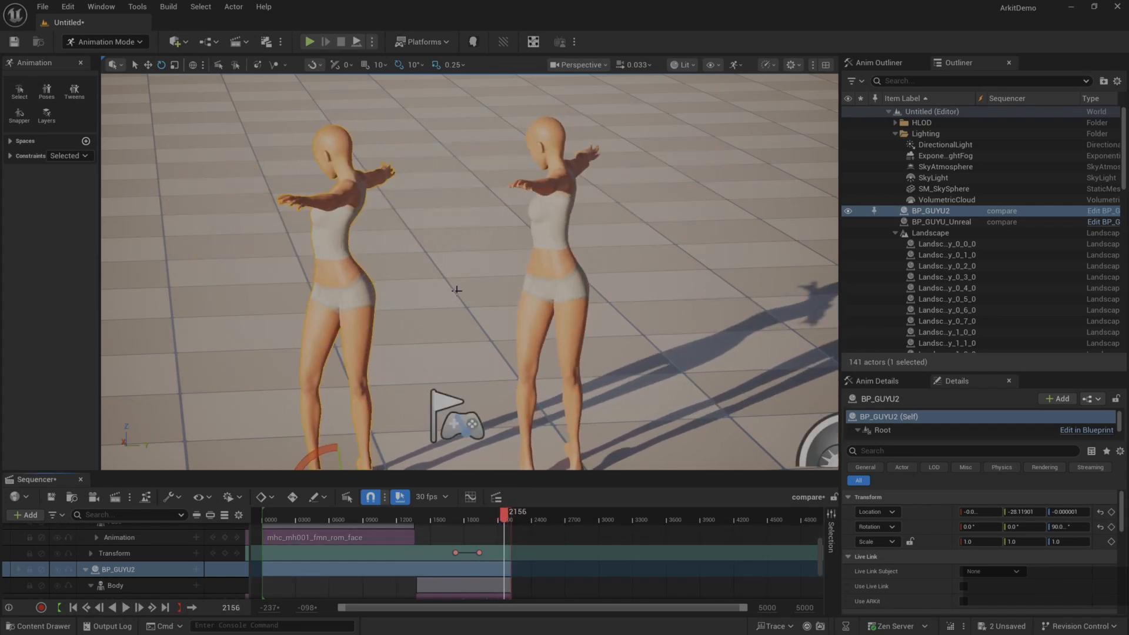
pyautogui.scroll(-4, 457, 290)
pyautogui.keyDown('alt'); pyautogui.moveTo(457, 290); pyautogui.dragTo(359, 164); pyautogui.keyUp('alt')
pyautogui.click(399, 178)
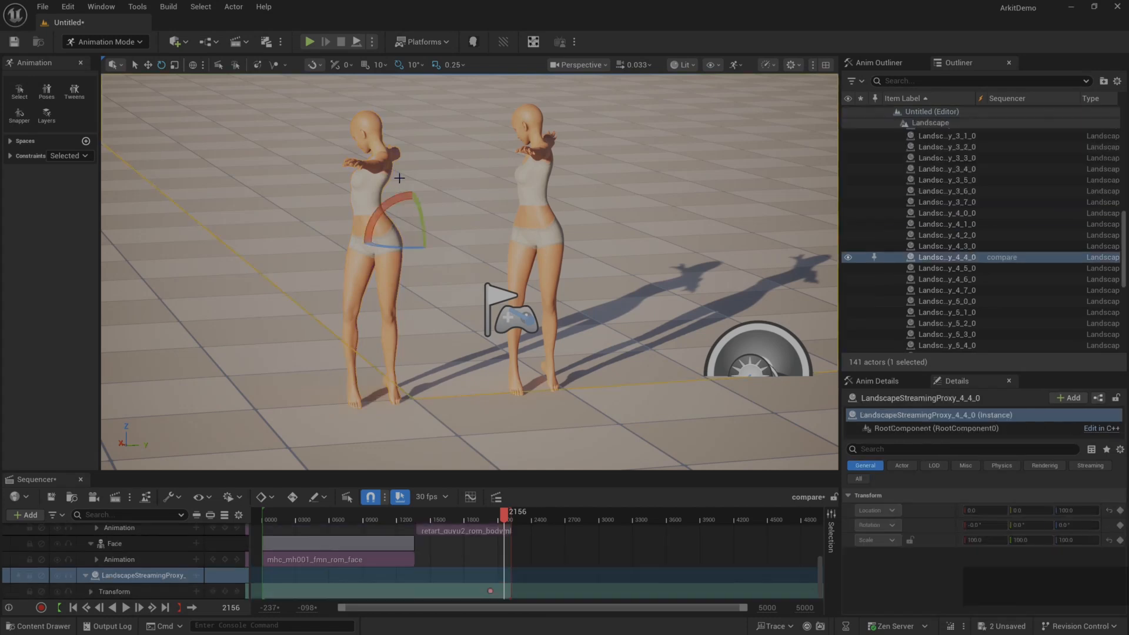